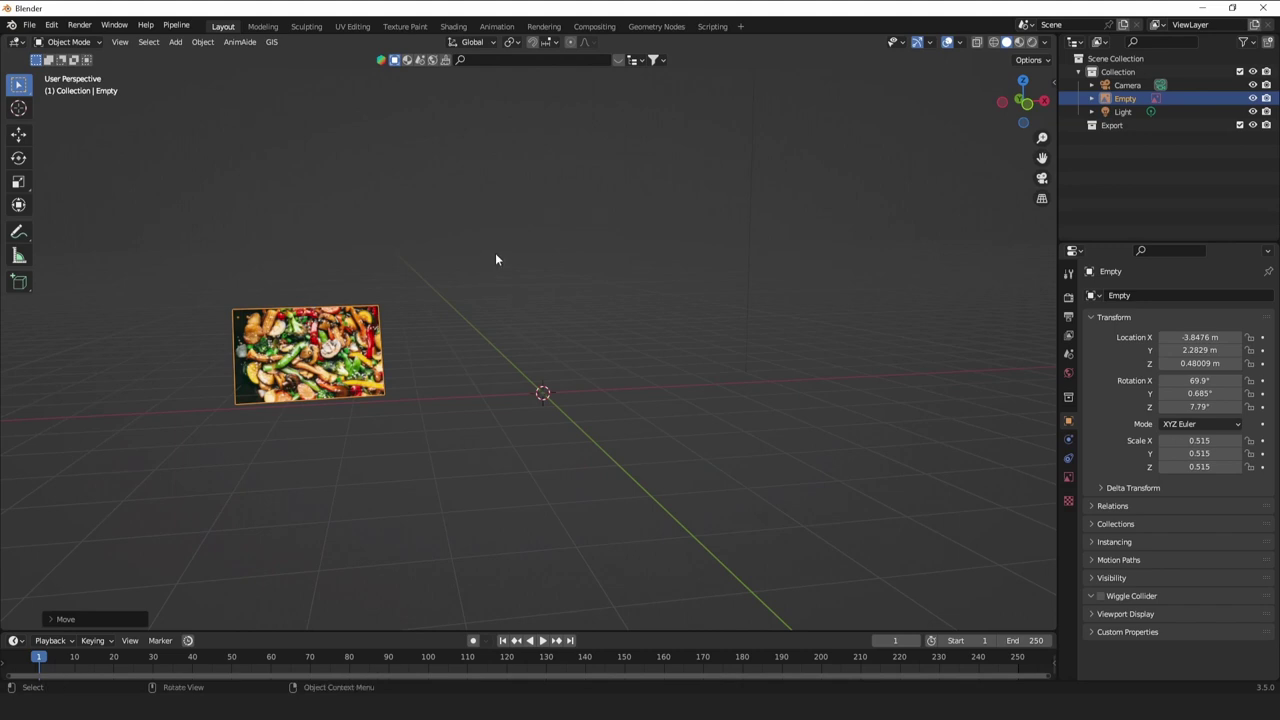
Add a mesh circle at the origin and fill it with a face in Edit Mode.
key("shift+a")
mouse_move(495, 254)
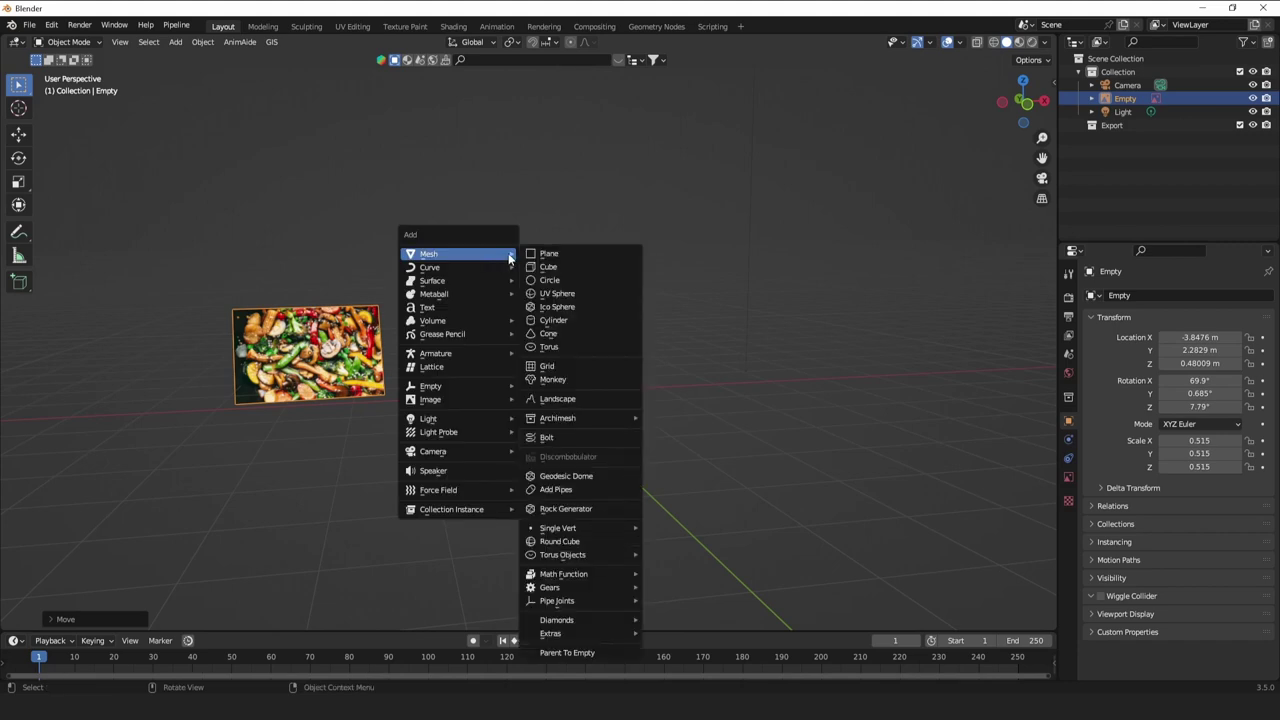
left_click(548, 280)
middle_click_drag(548, 290, 624, 378)
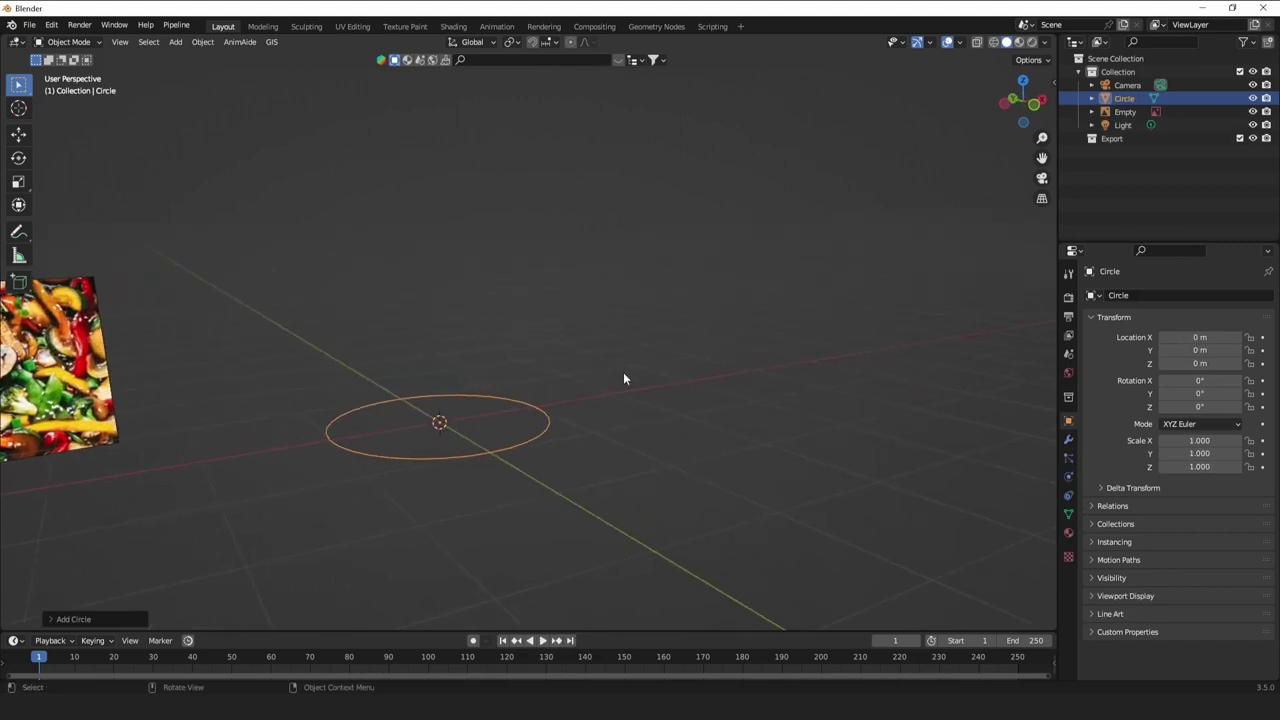
key("Tab")
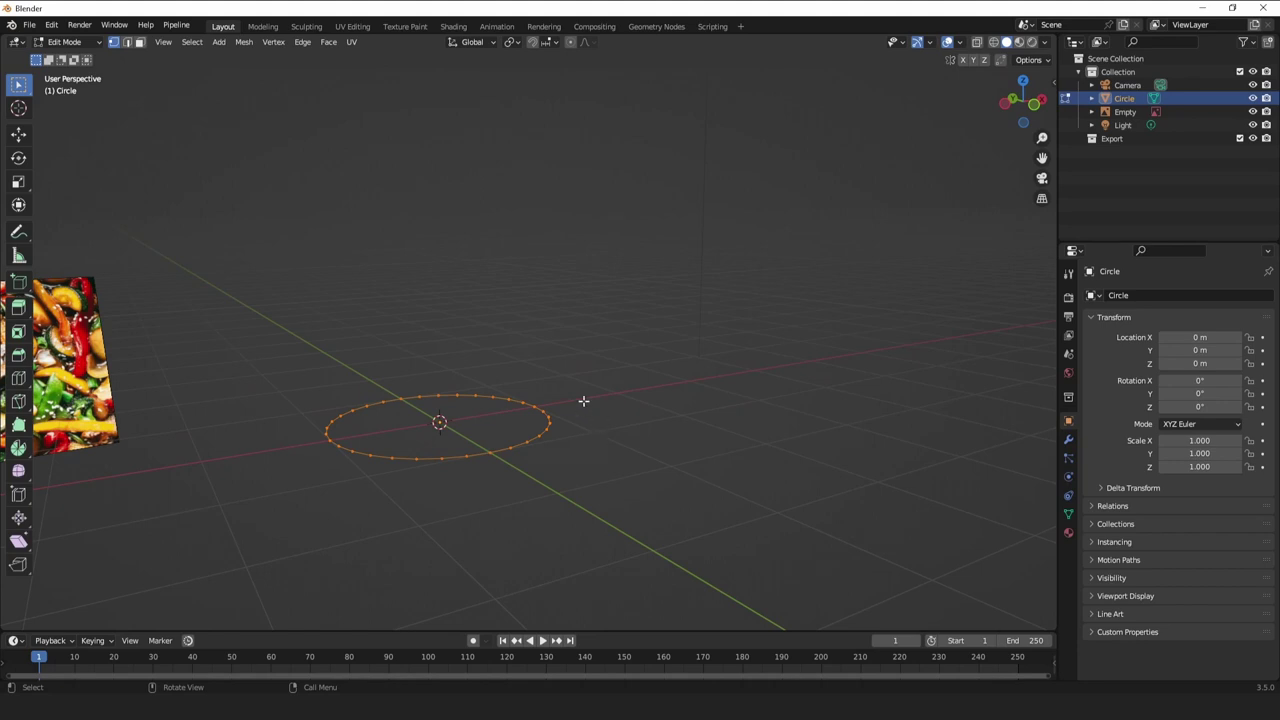
middle_click_drag(585, 431, 578, 397)
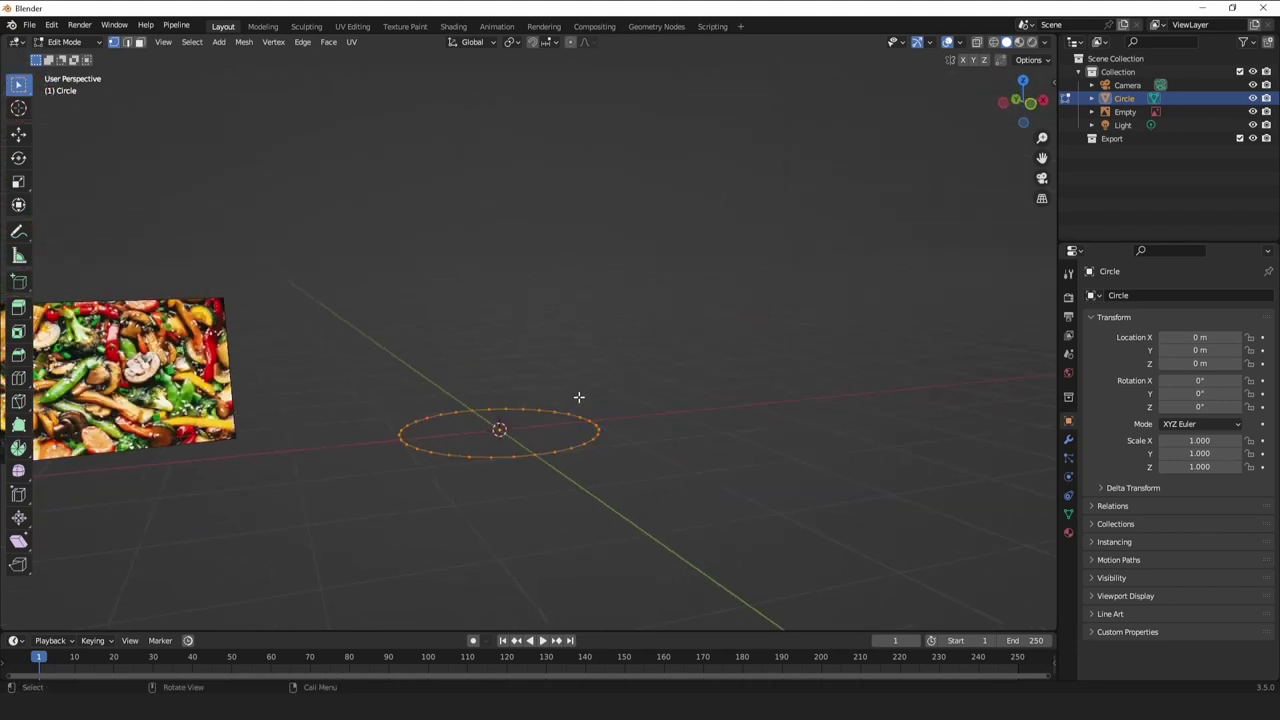
key("f")
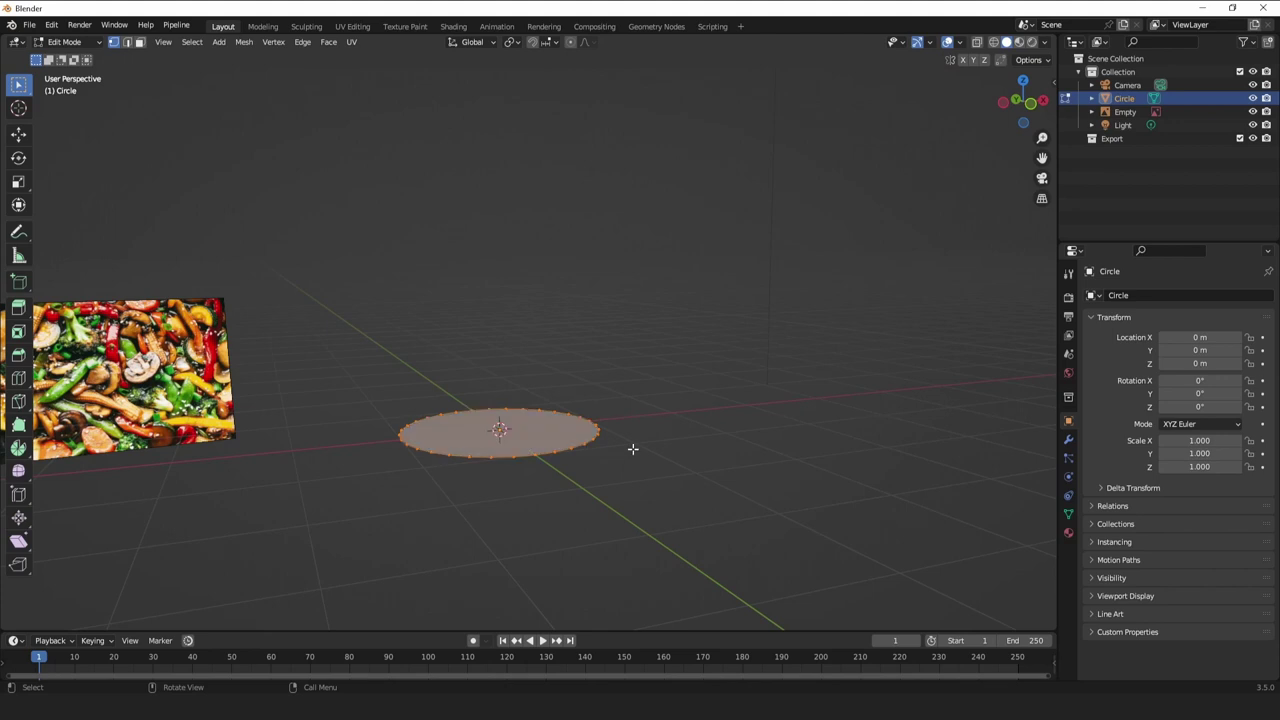
Extrude the filled circle upward about 0.12 m and scale its top face slightly outward.
key("e")
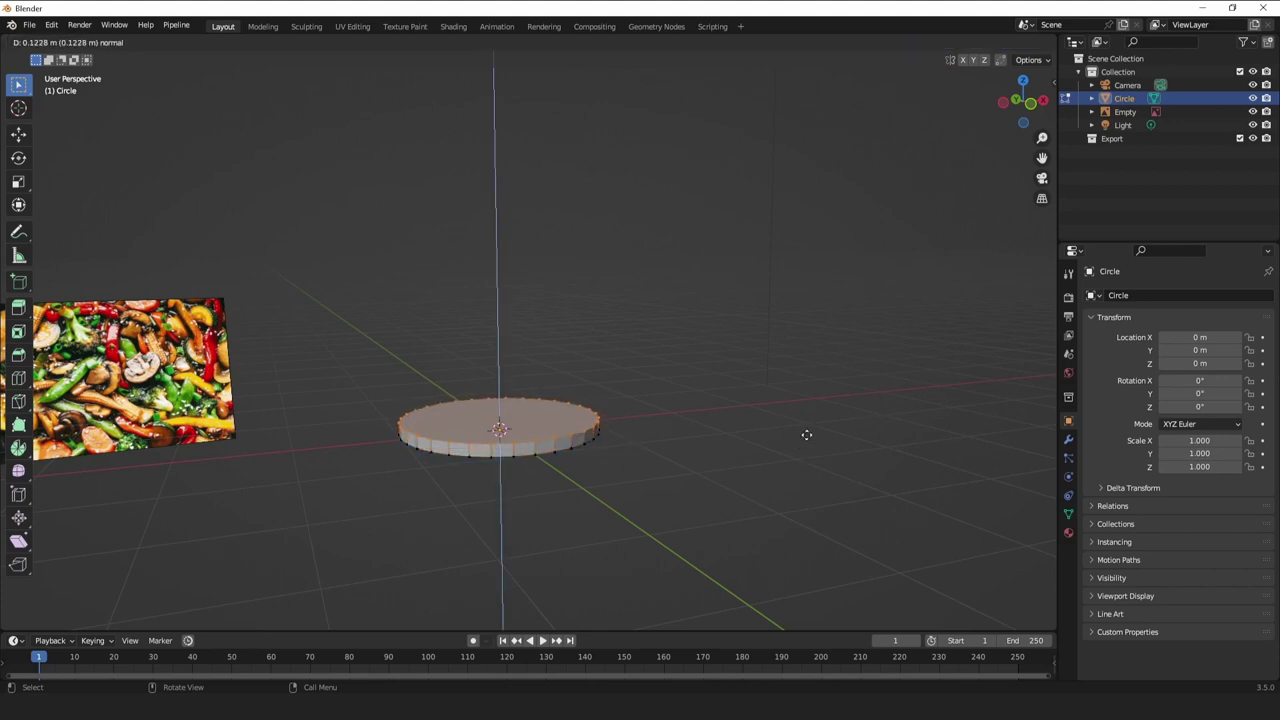
left_click(806, 435)
key("e")
right_click(800, 443)
key("s")
left_click(817, 436)
Extrude the top face upward two more times, widening it slightly after each extrusion to form the bowl's flared sides.
key("e")
left_click(826, 423)
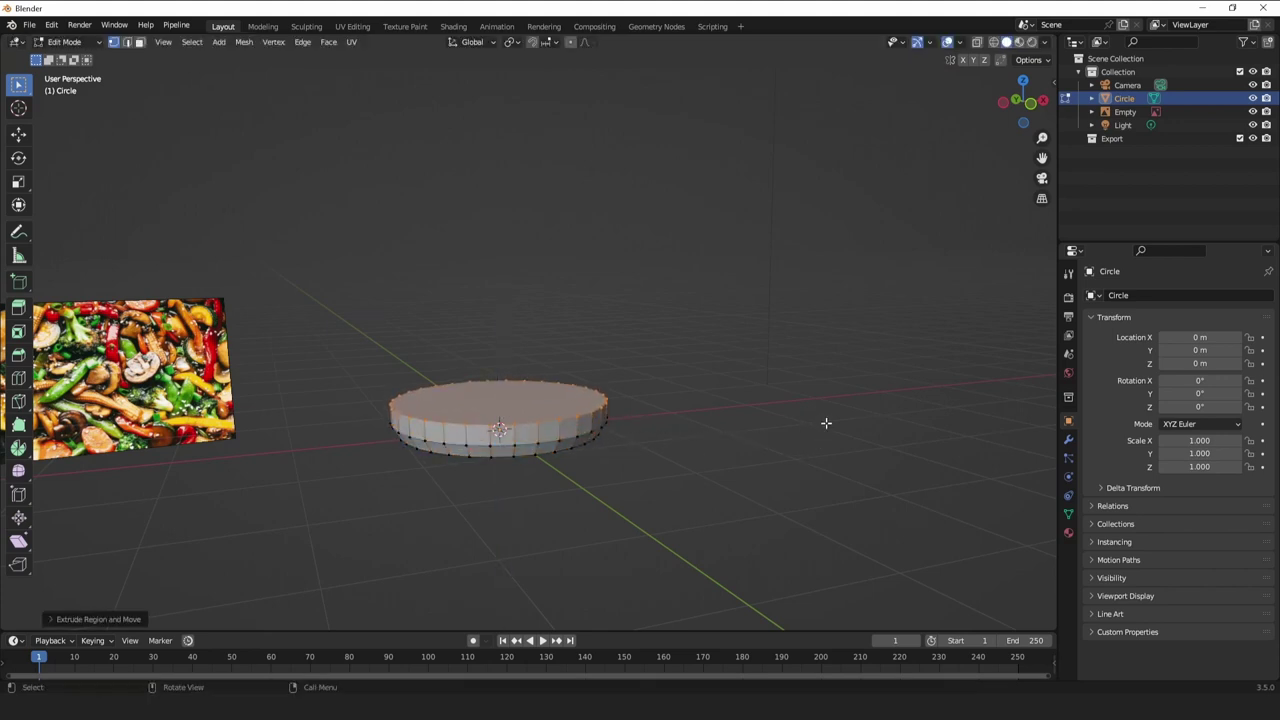
key("s")
left_click(849, 424)
key("e")
left_click(850, 403)
key("s")
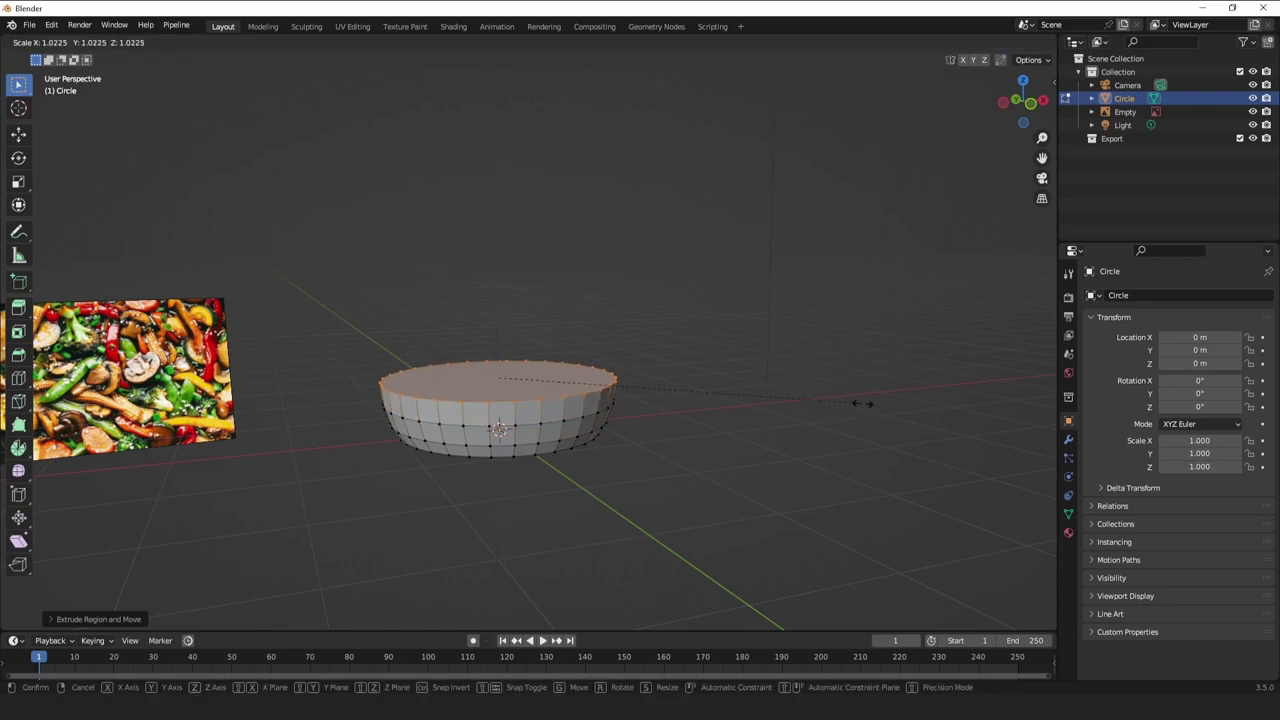
left_click(862, 403)
Bevel the edge loop around the bowl's underside with 2 segments and a width of about 0.11 m.
middle_click_drag(769, 409, 520, 369)
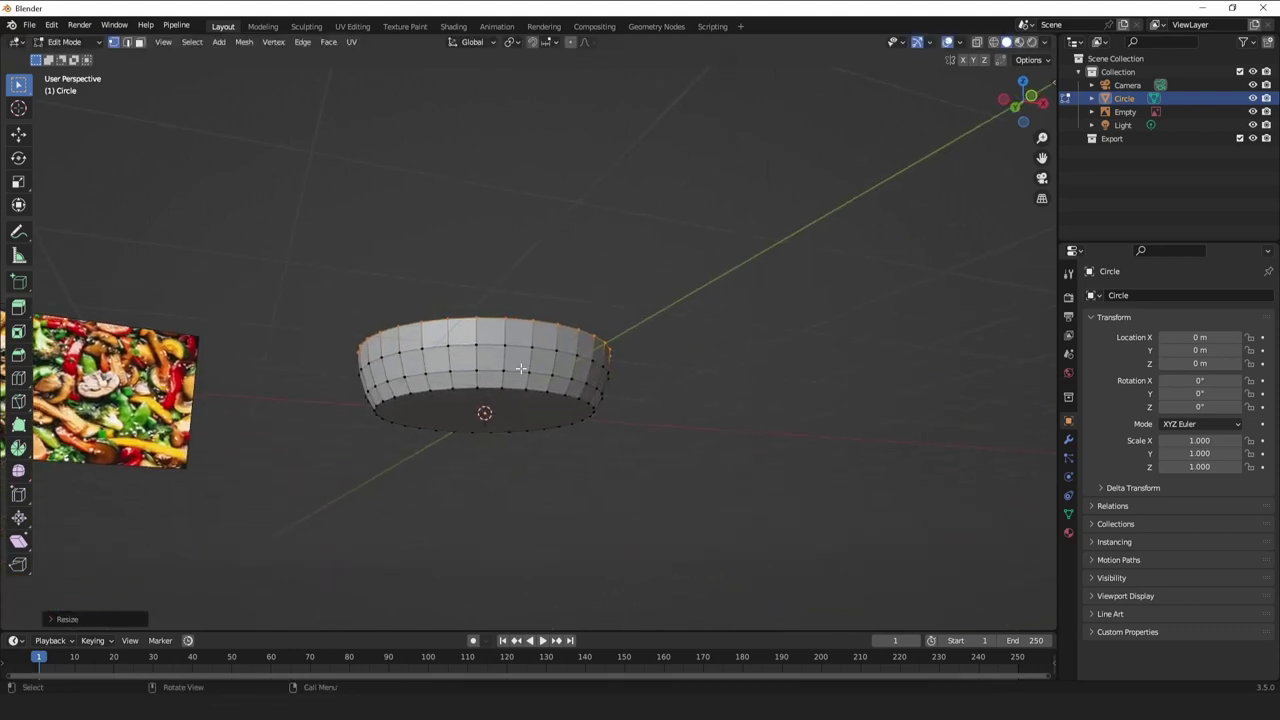
left_click(127, 42)
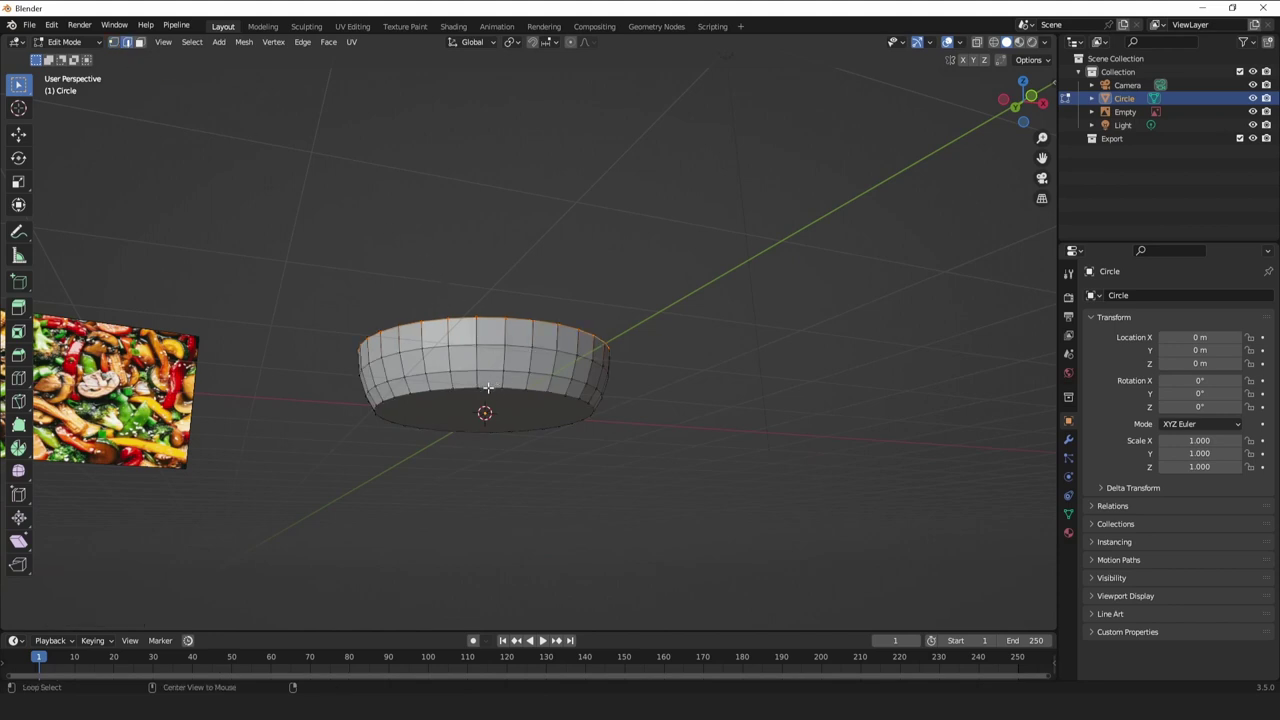
left_click(488, 387, "alt")
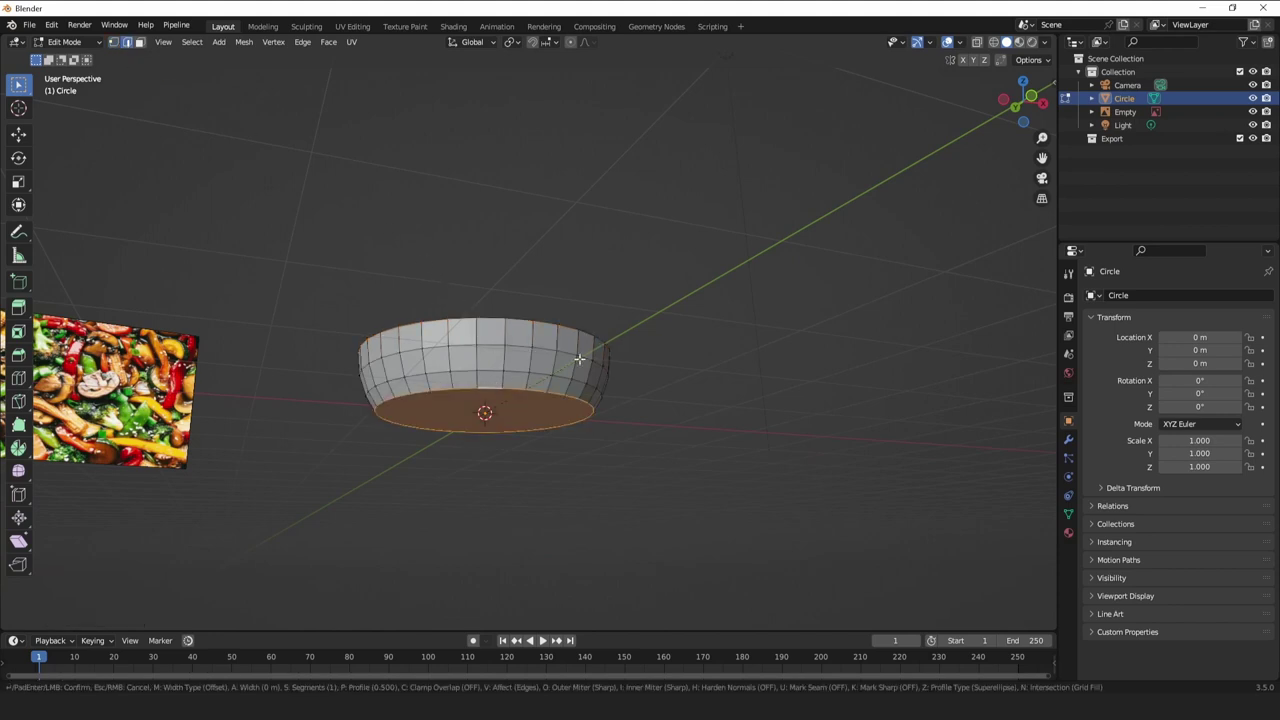
key("ctrl+b")
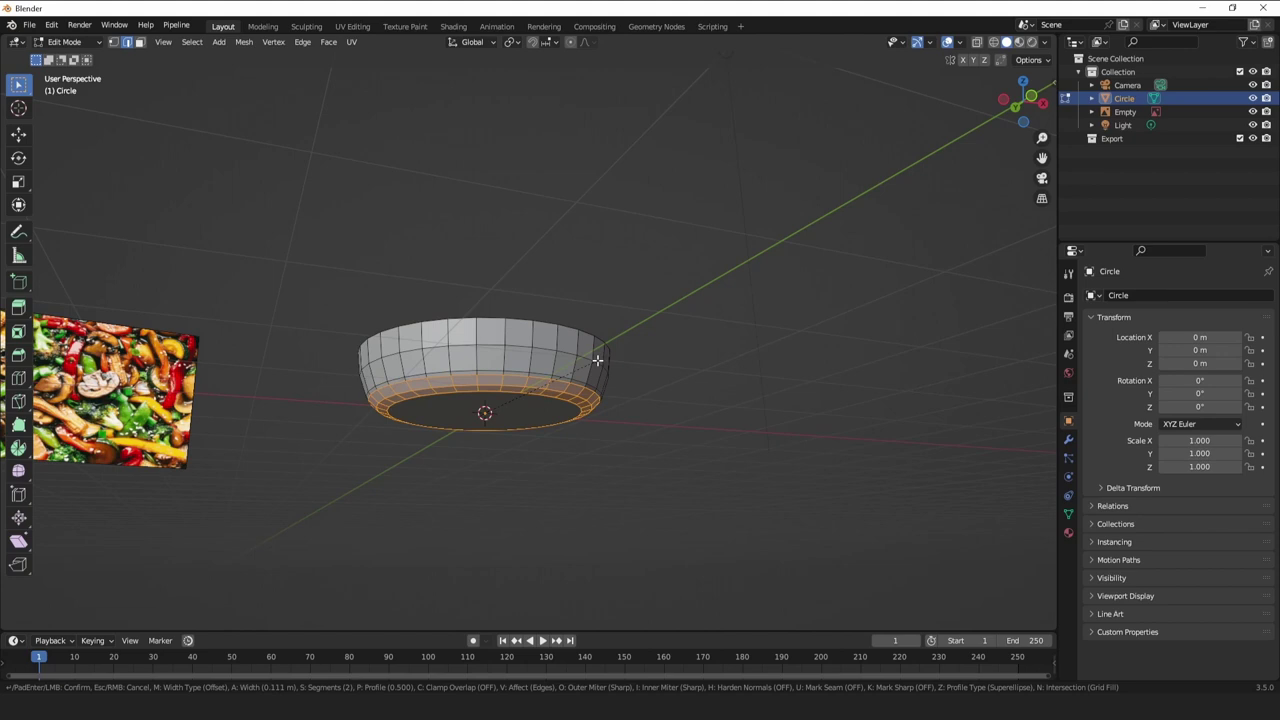
left_click(597, 360)
key("Tab")
Delete the large top face to open the bowl, and return to Object Mode.
middle_click_drag(597, 355, 507, 499)
key("Tab")
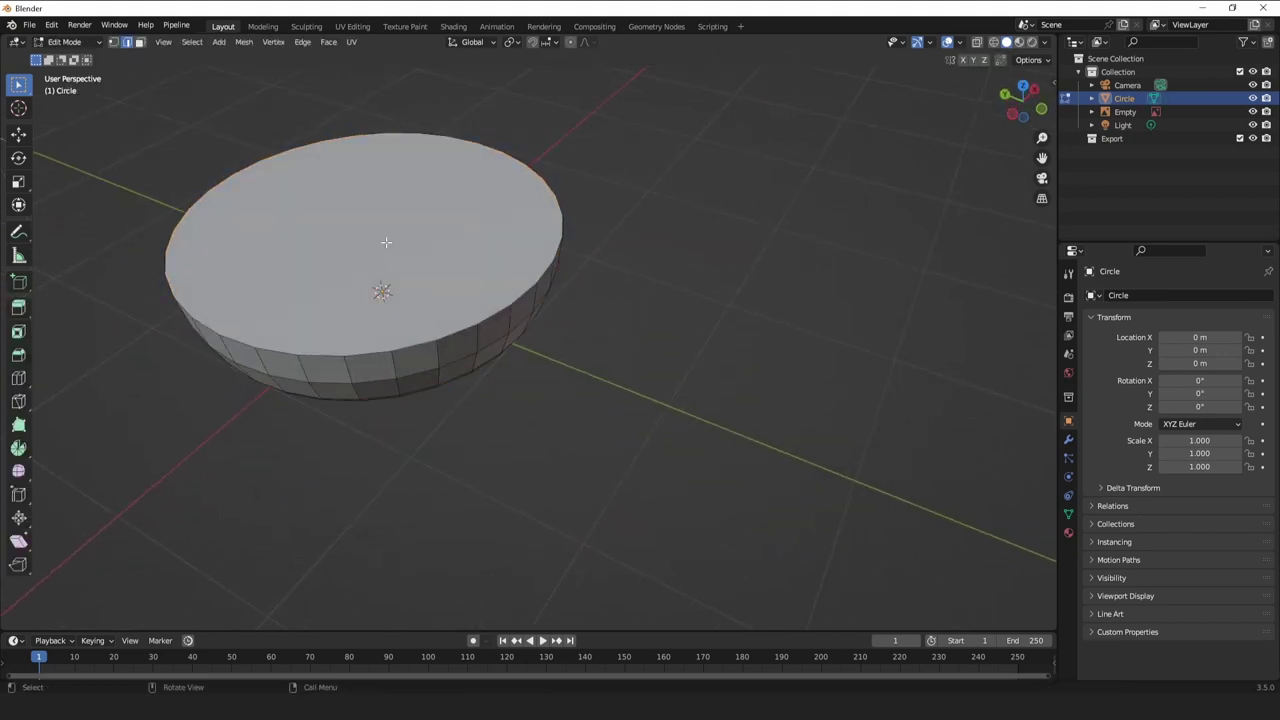
left_click(383, 264)
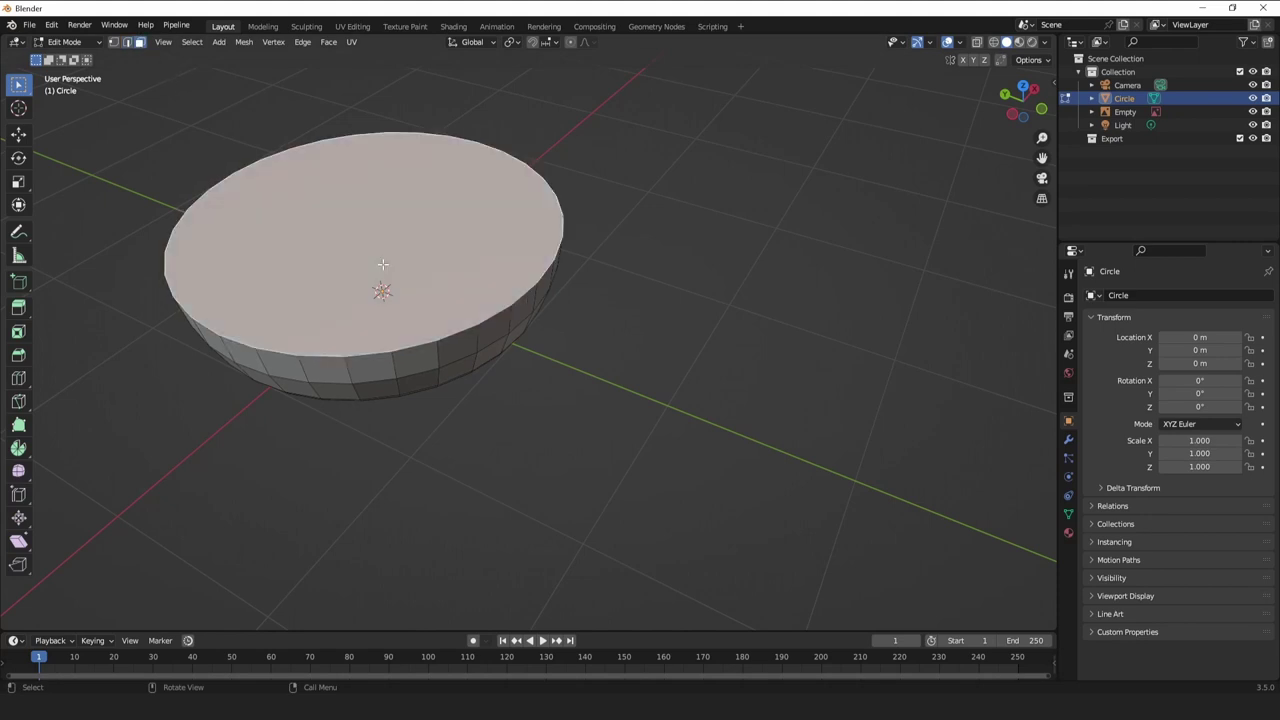
key("x")
left_click(383, 291)
key("Tab")
middle_click_drag(383, 291, 610, 353)
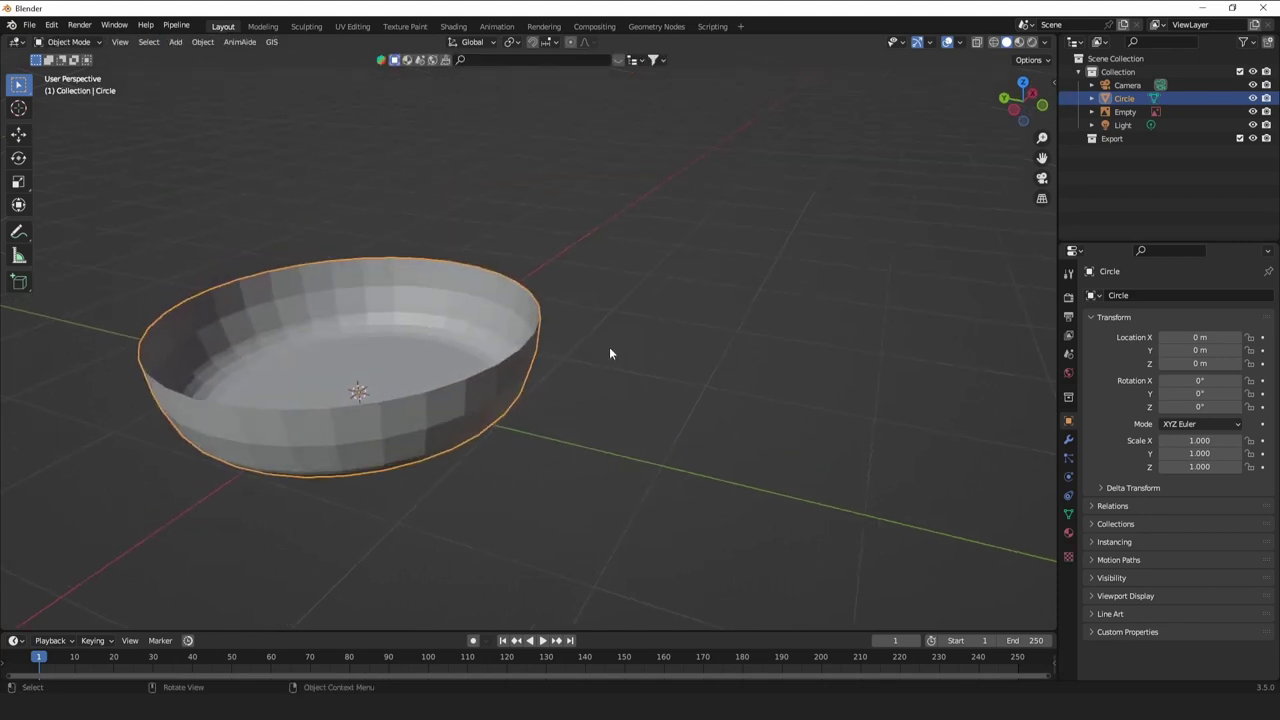
Add a Solidify modifier to the bowl with a thickness of -0.11 m and apply it.
left_click(1068, 440)
left_click(1118, 297)
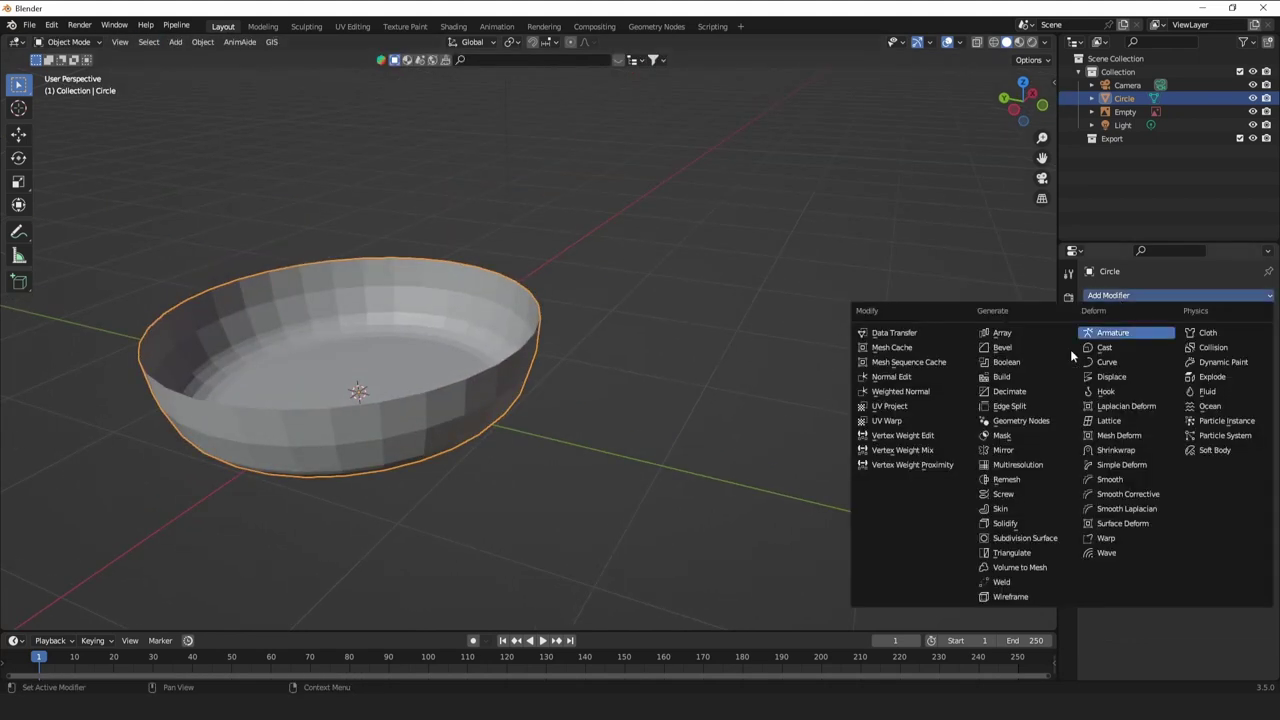
left_click(1012, 524)
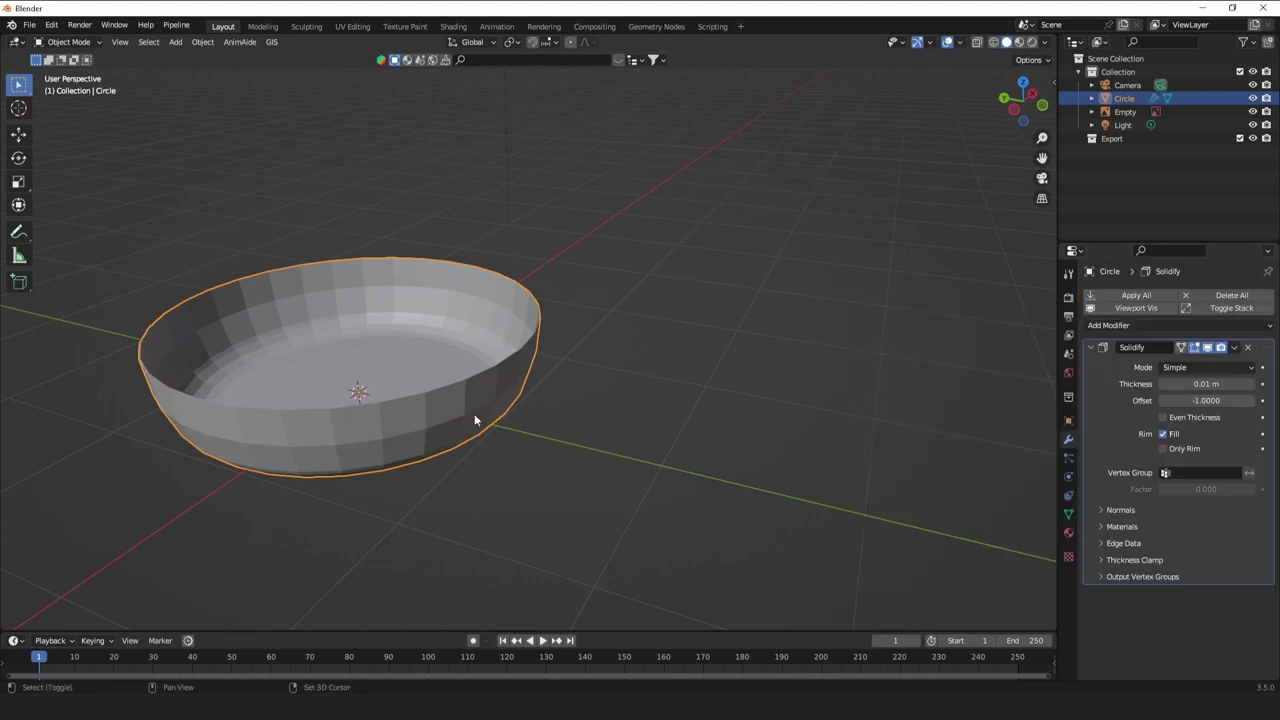
middle_click_drag(475, 415, 619, 423, "shift")
left_click_drag(1220, 385, 1178, 384)
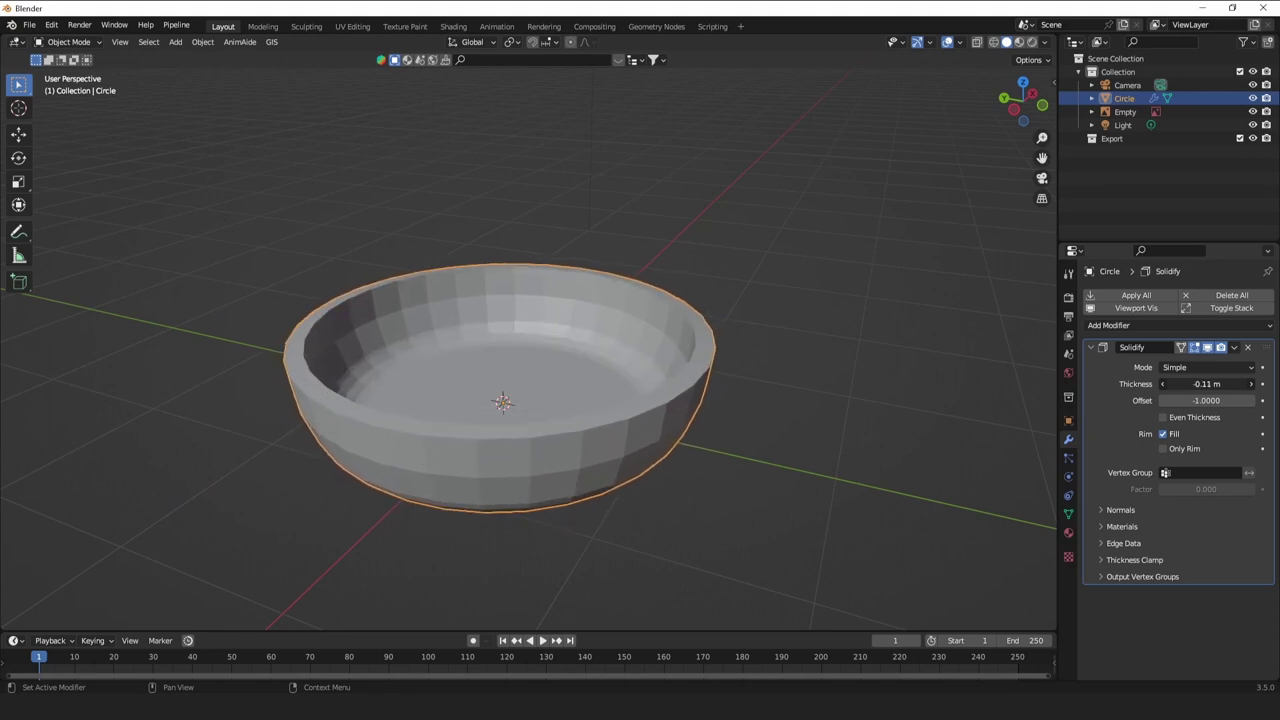
middle_click_drag(700, 395, 670, 375)
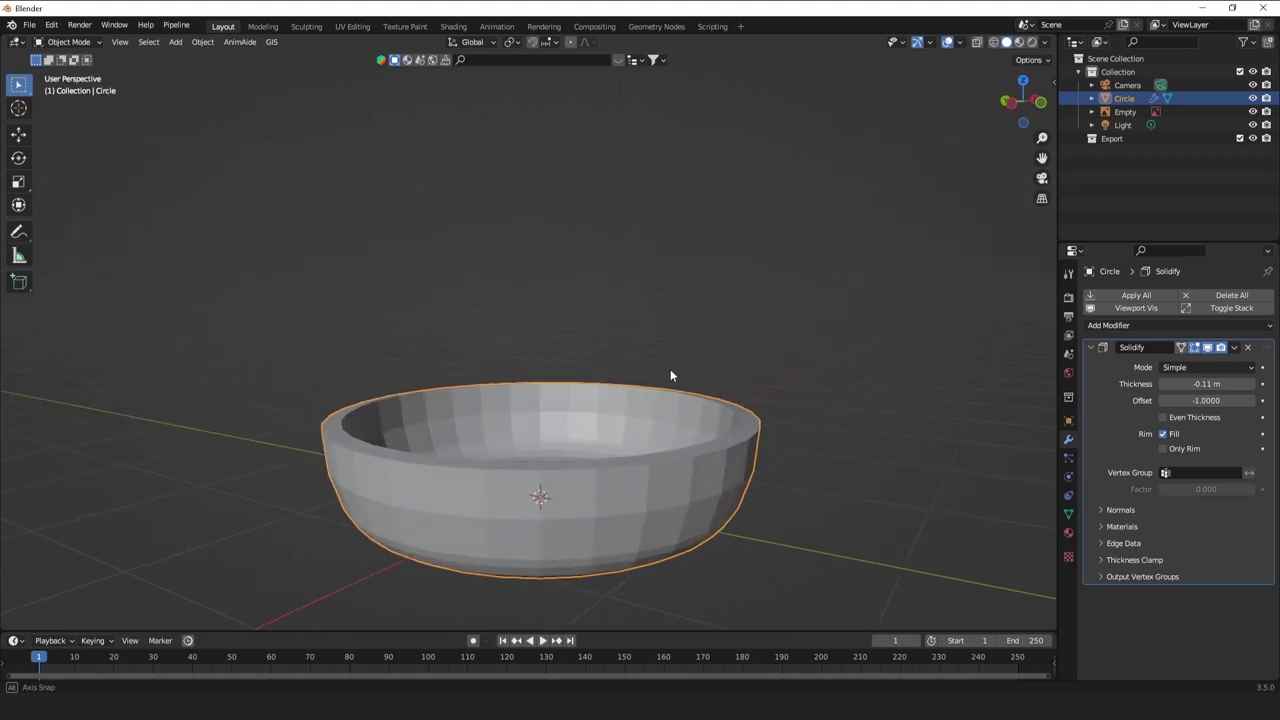
left_click(1235, 347)
left_click(1225, 367)
Apply smooth shading to the bowl and deselect it.
middle_click_drag(780, 334, 450, 322)
right_click(766, 365)
left_click(766, 362)
left_click(321, 312)
scroll(314, 300, "down", 3)
scroll(452, 322, "up", 6)
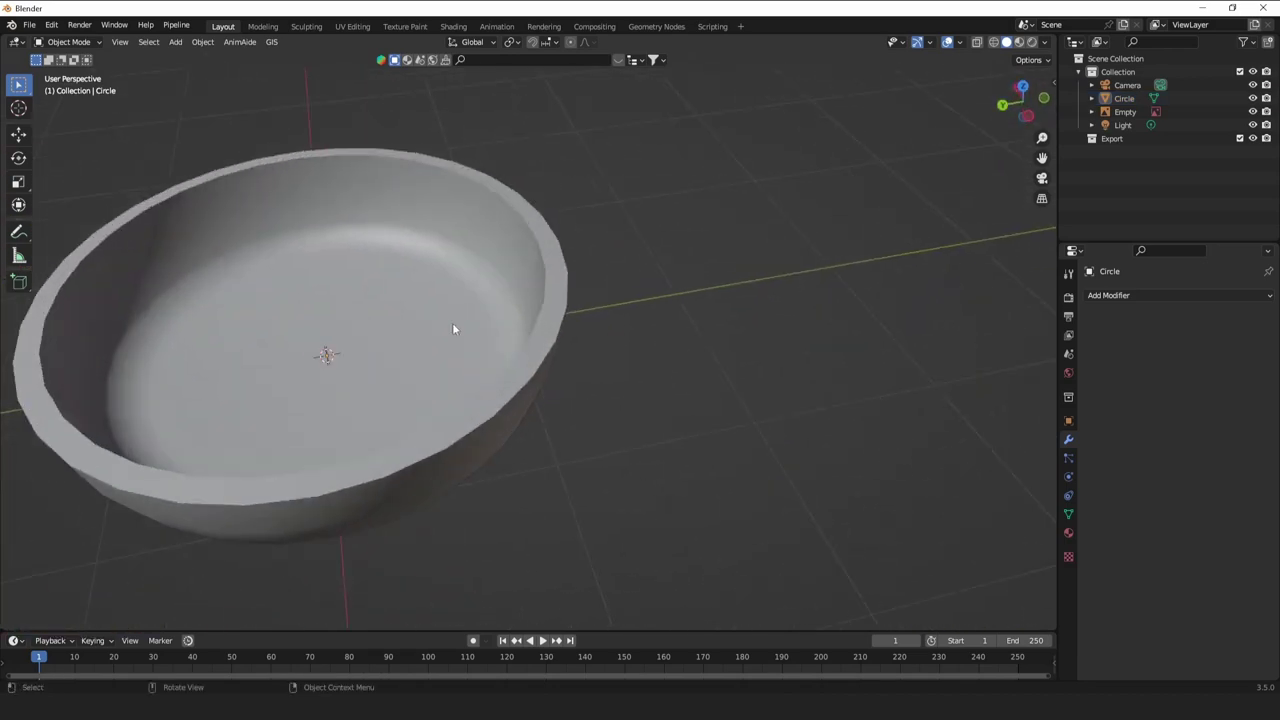
Add a centred loop cut around the flat top of the bowl's rim.
left_click(565, 319)
key("Tab")
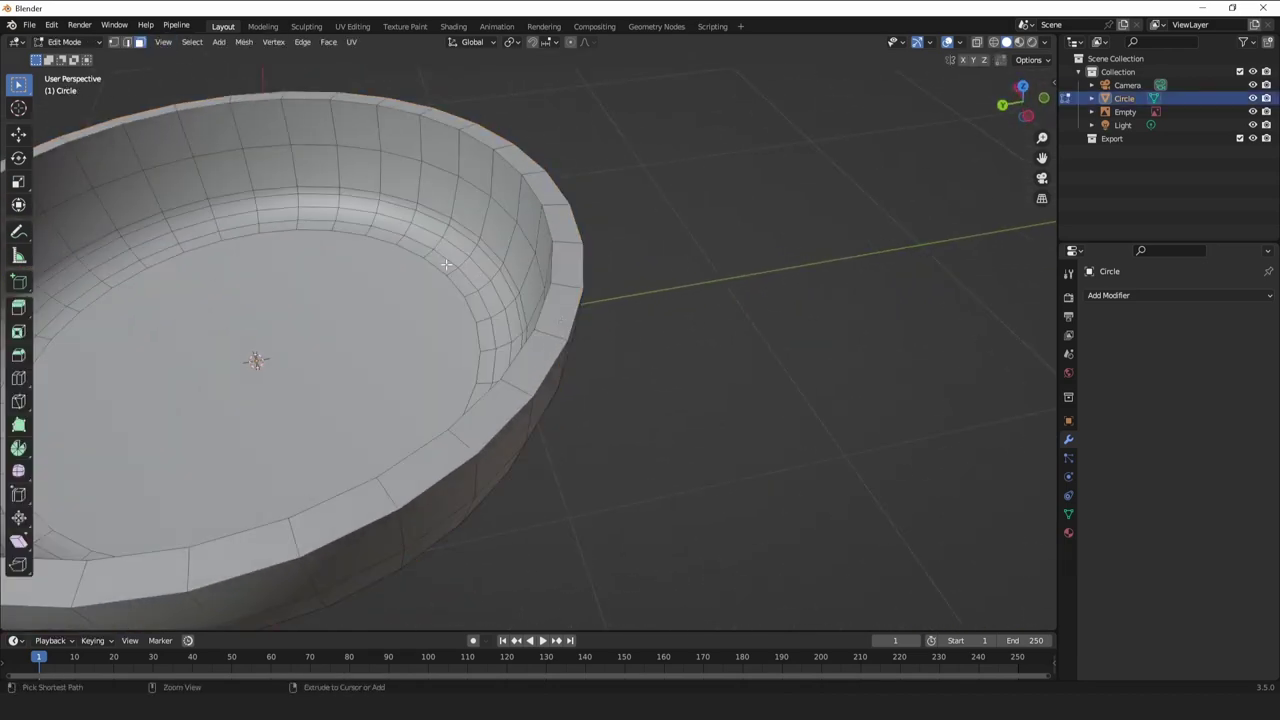
key("ctrl+r")
left_click(542, 318)
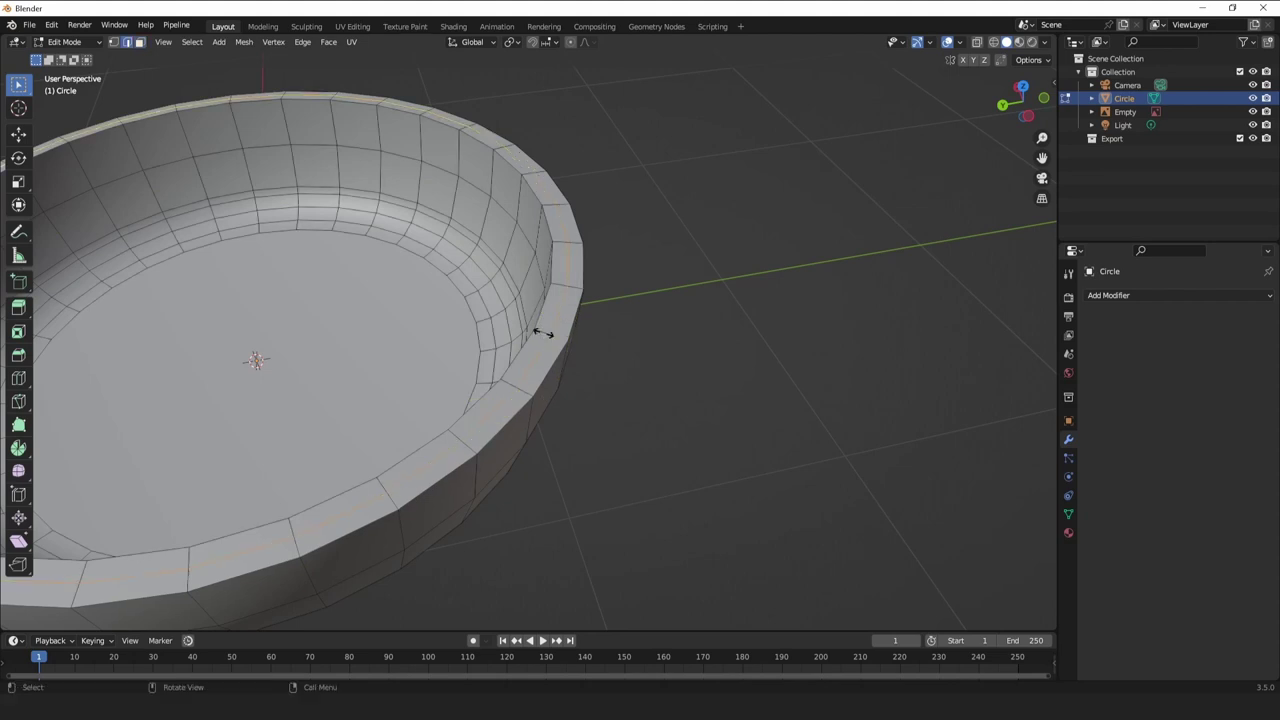
right_click(543, 329)
middle_click_drag(543, 329, 656, 221)
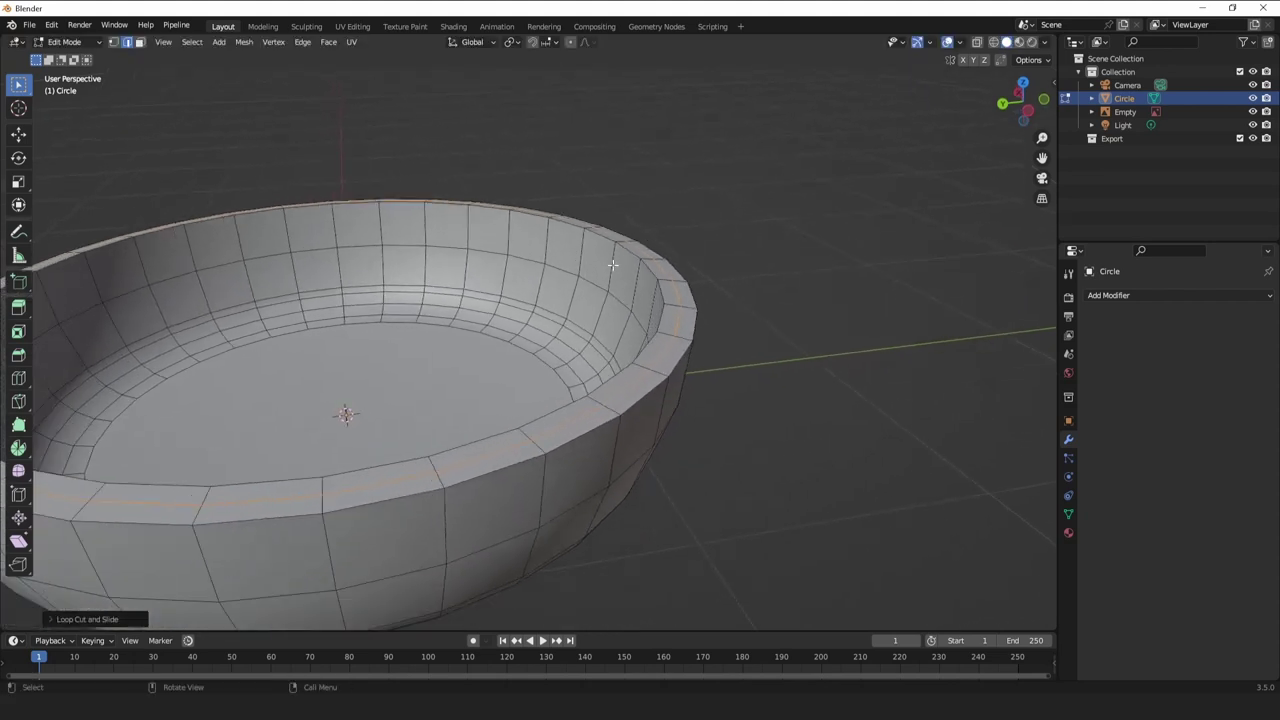
Bevel the rim's centre edge loop with 3 segments and a width of about 0.037 m, and return to Object Mode.
key("Tab")
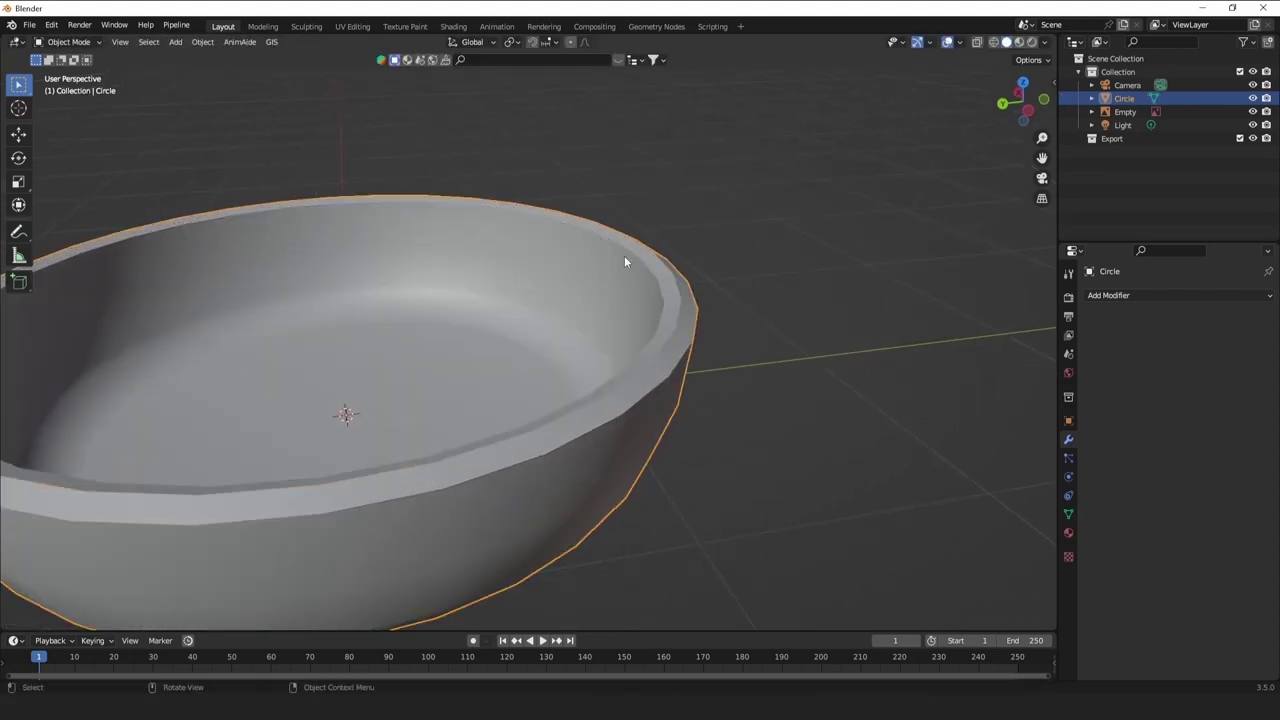
key("Tab")
key("ctrl+b")
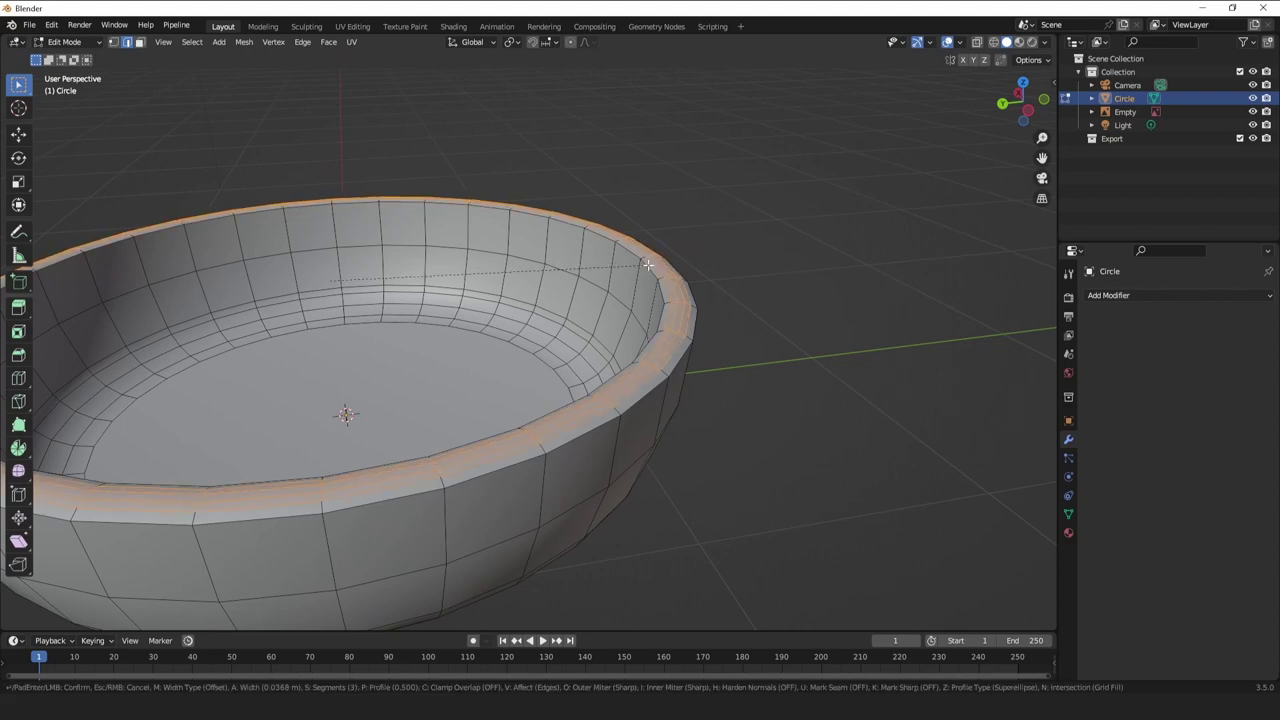
left_click(649, 265)
key("Tab")
middle_click_drag(646, 265, 657, 450)
left_click(604, 208)
scroll(600, 215, "down", 3)
Enable Collision physics on the bowl and hide it in the viewport.
left_click(657, 450)
left_click(1068, 477)
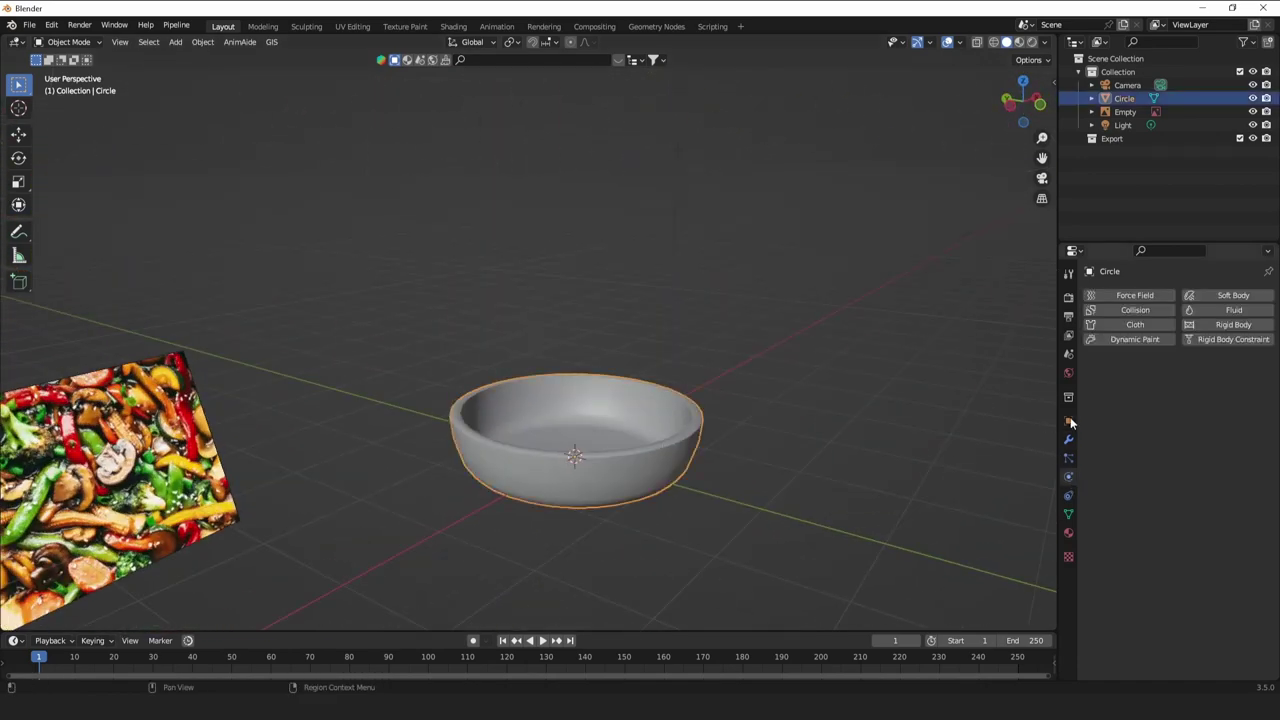
left_click(1135, 310)
middle_click_drag(1046, 313, 672, 419)
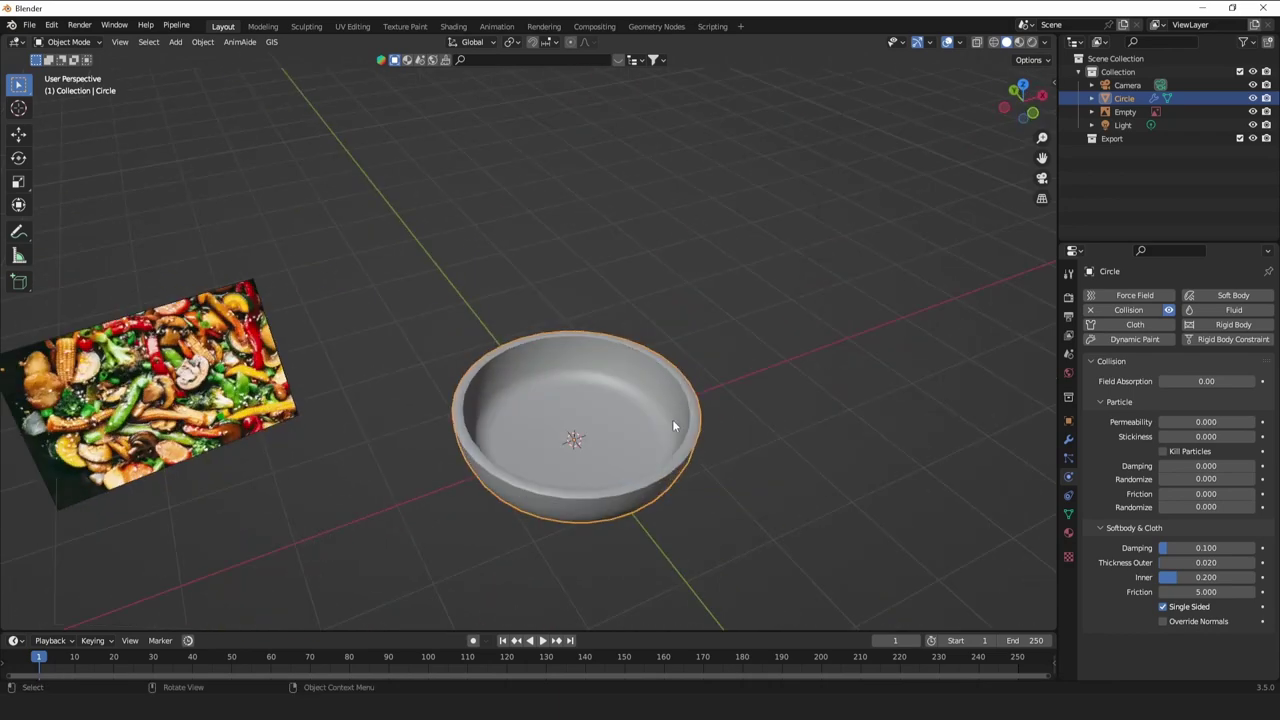
middle_click_drag(398, 407, 625, 383)
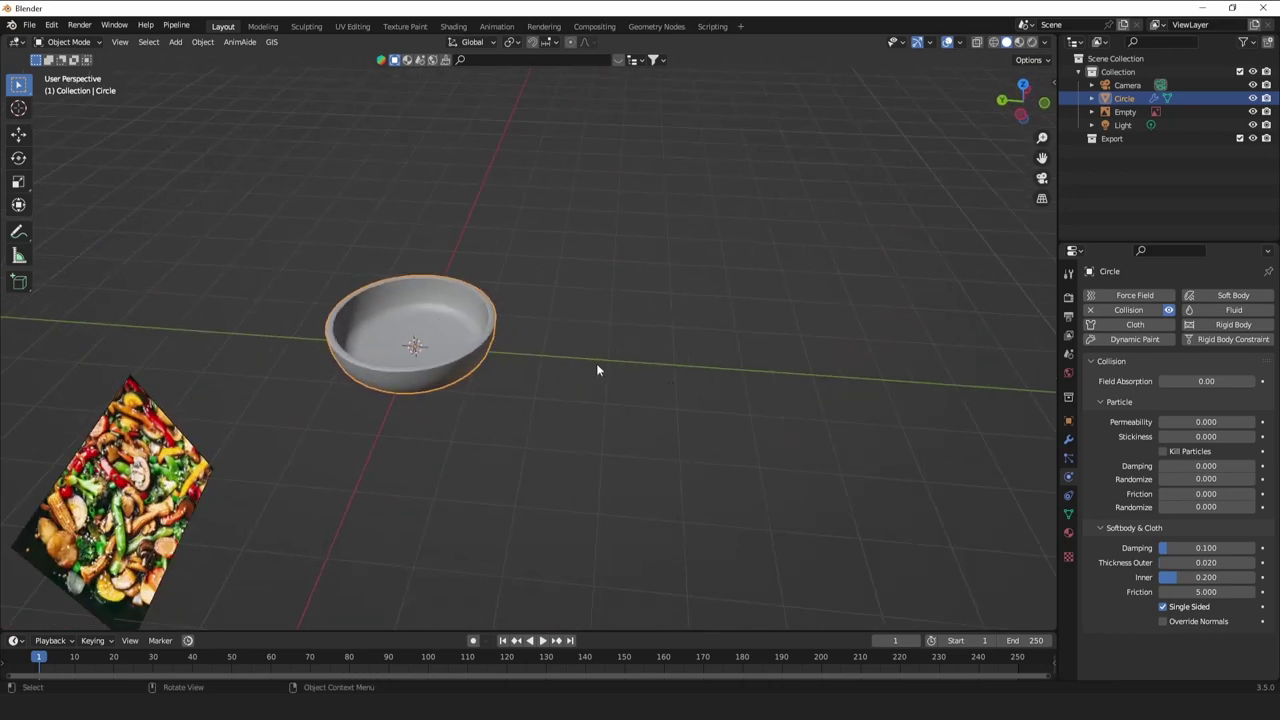
key("h")
Add a cube at the origin and scale its mesh down to a small block in Edit Mode.
middle_click_drag(557, 351, 502, 251)
key("shift+a")
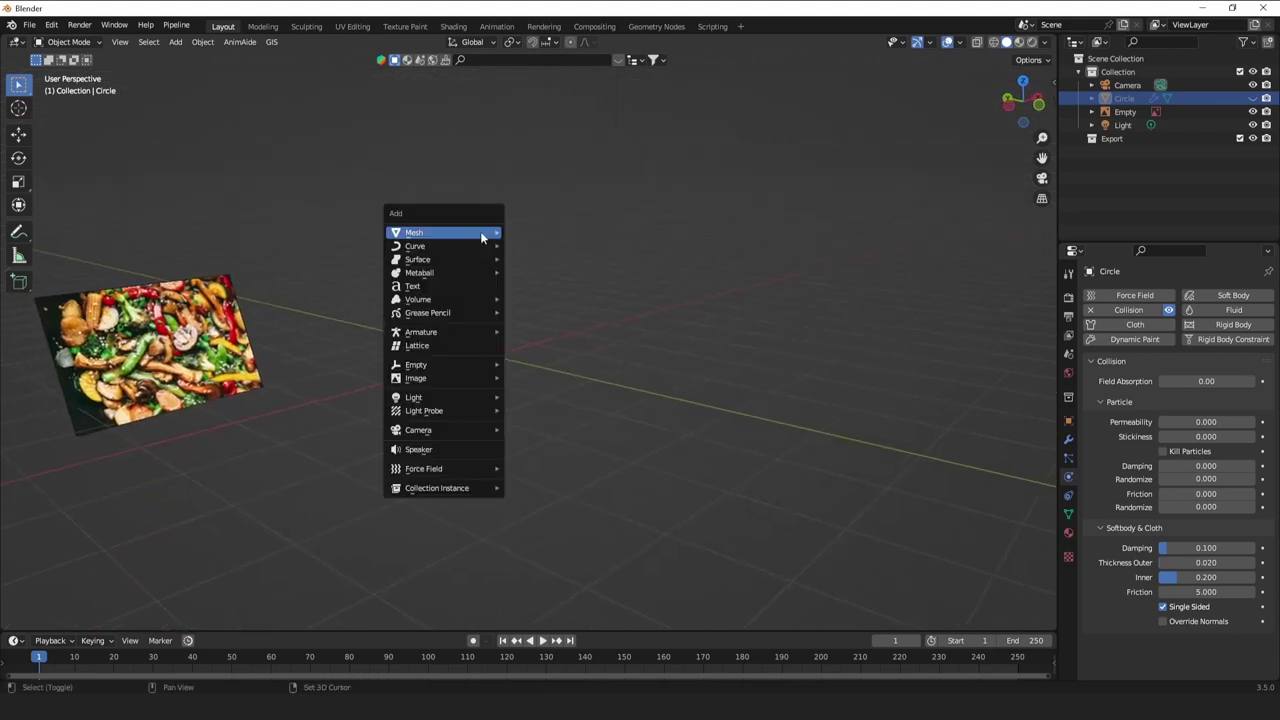
mouse_move(480, 231)
left_click(544, 248)
key("s")
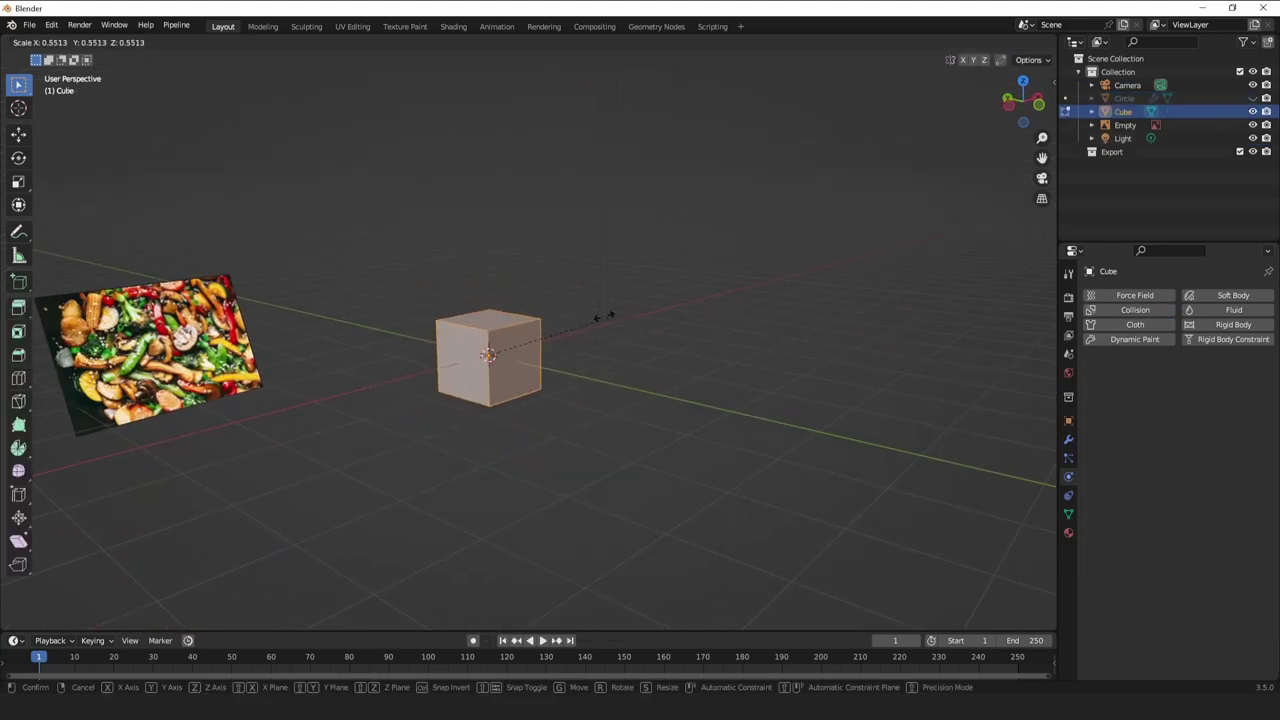
left_click(523, 353)
key("Tab")
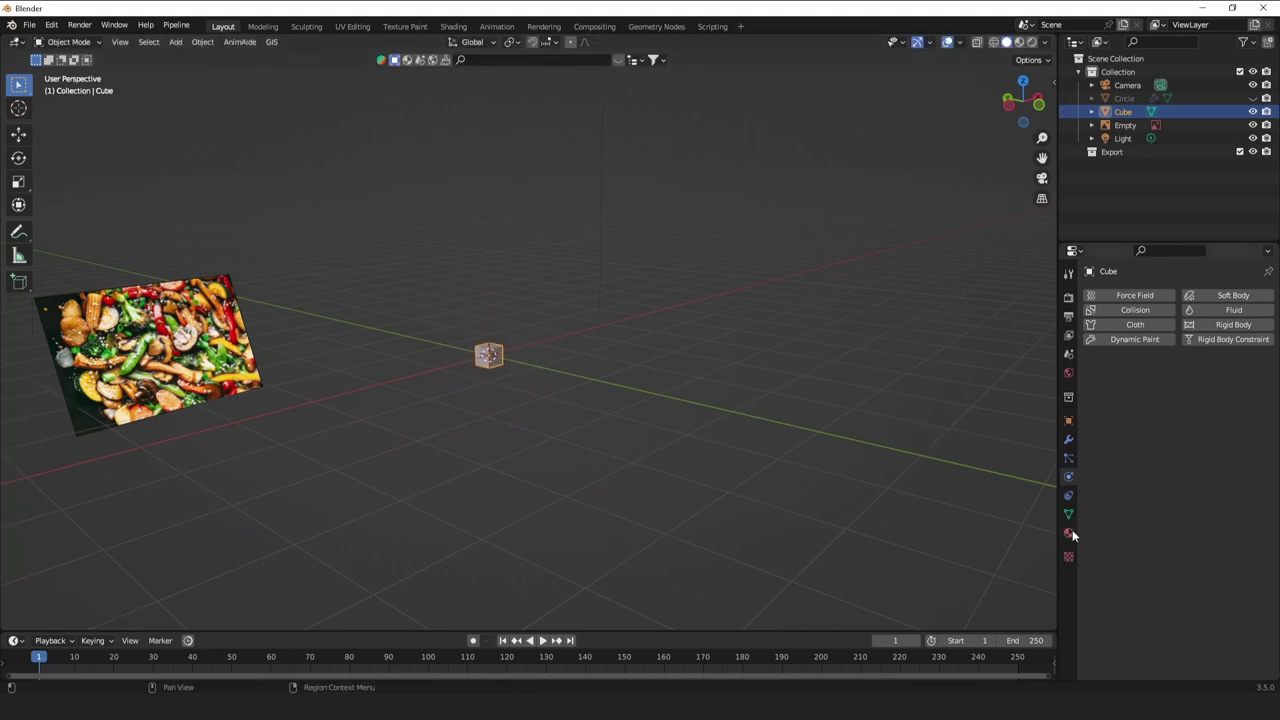
Create a new material on the small cube and use the reference's Vegetable-...x-534.webp as the Base Color image texture.
left_click(1069, 533)
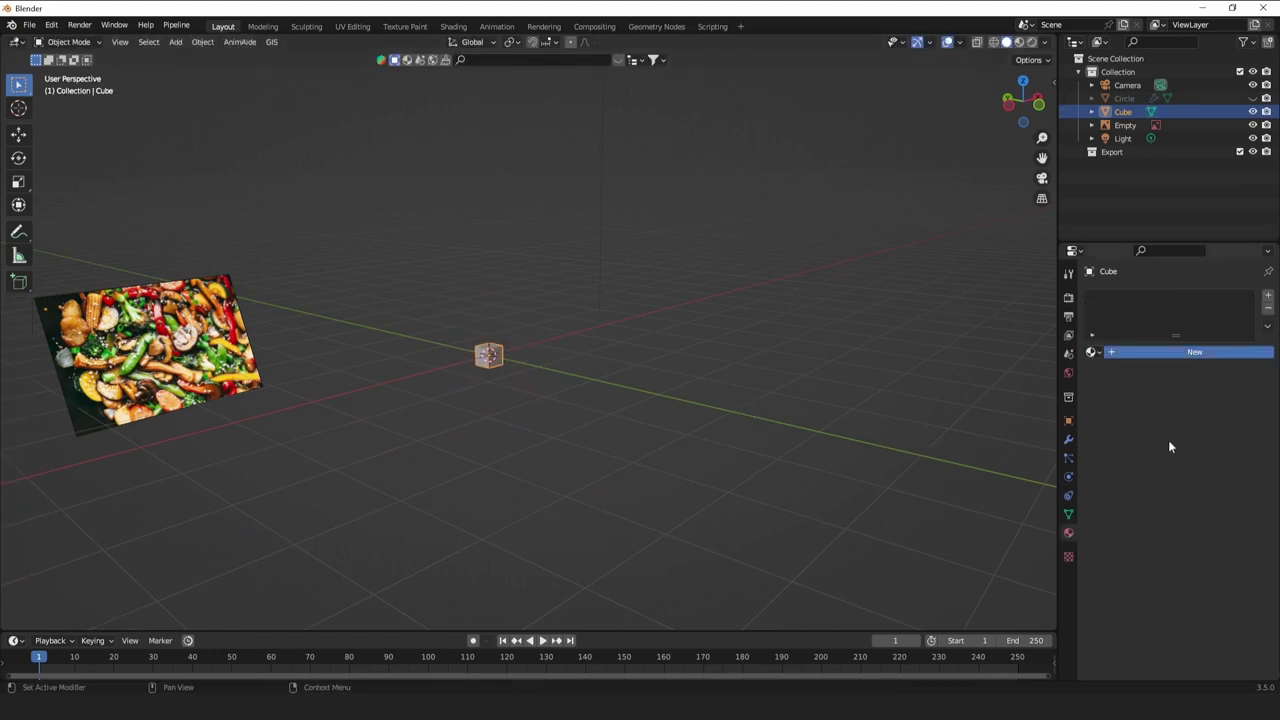
left_click(1194, 352)
left_click(1164, 493)
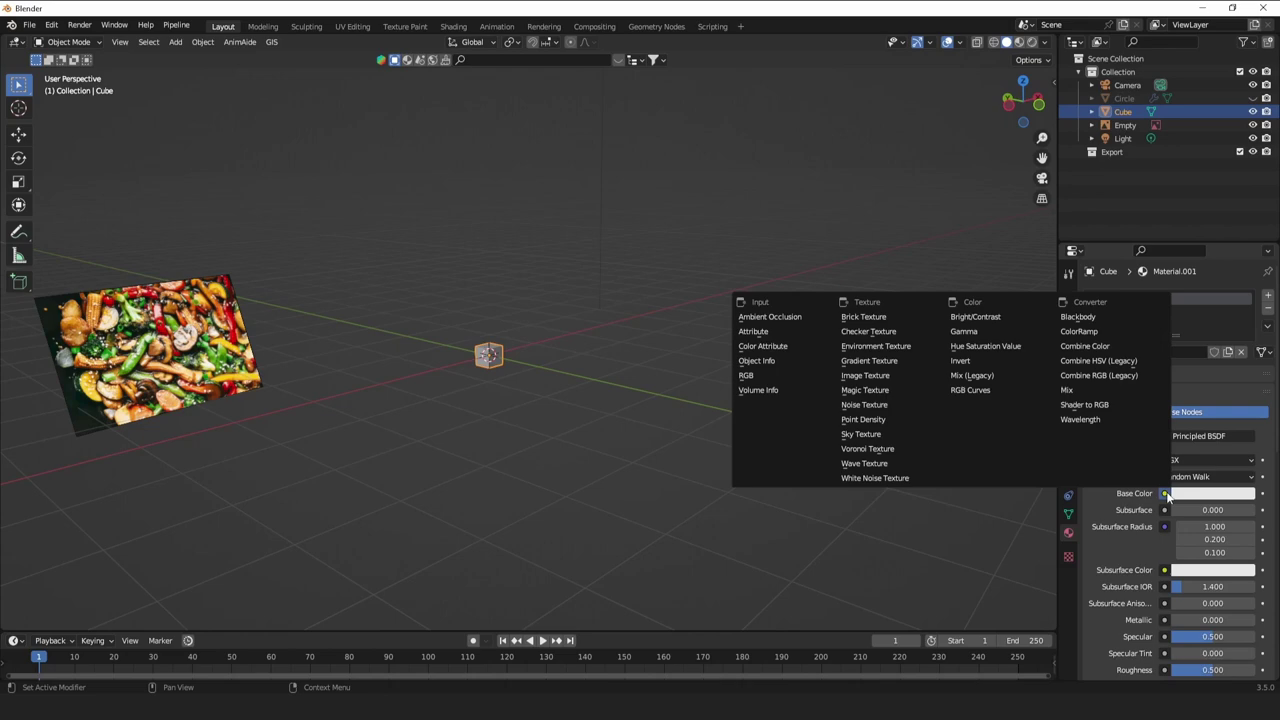
left_click(866, 376)
left_click(202, 343)
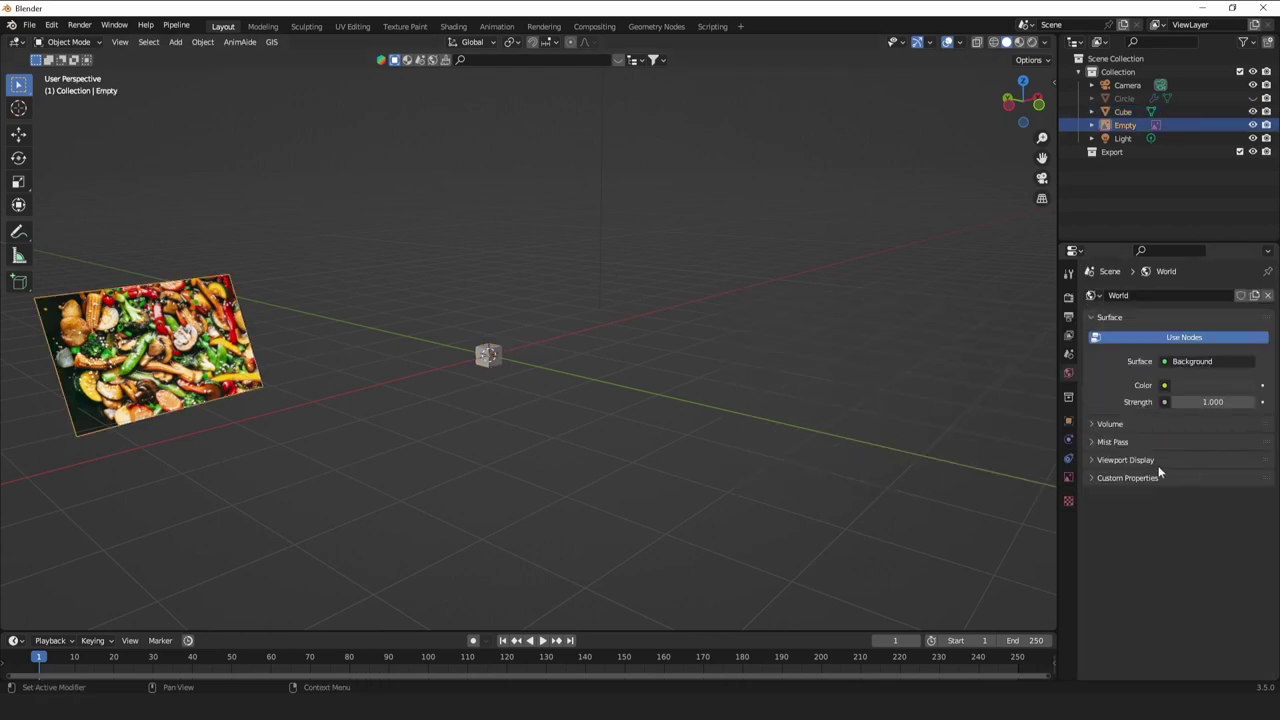
left_click(488, 355)
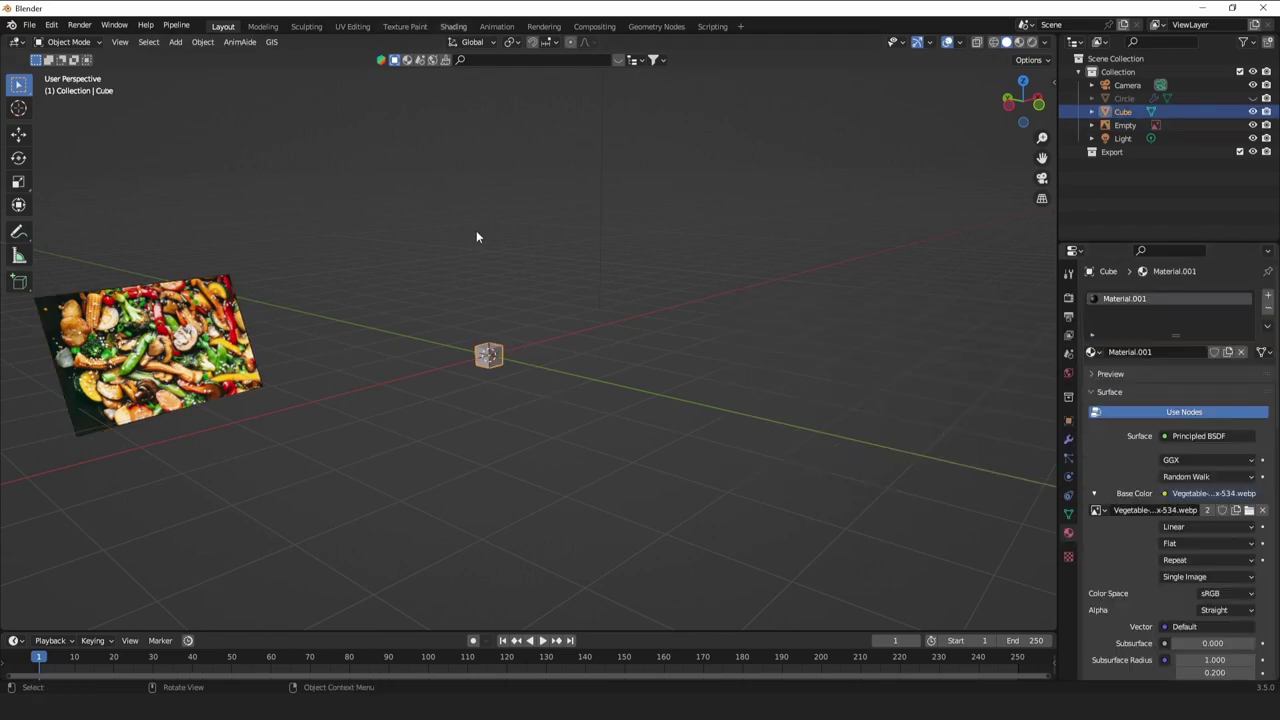
Switch to the Shading workspace and bring the small textured cube into close view.
key("ctrl+Page_Down")
key("ctrl+Page_Down")
key("ctrl+Page_Down")
key("ctrl+Page_Down")
key("ctrl+Page_Down")
scroll(555, 262, "up", 7)
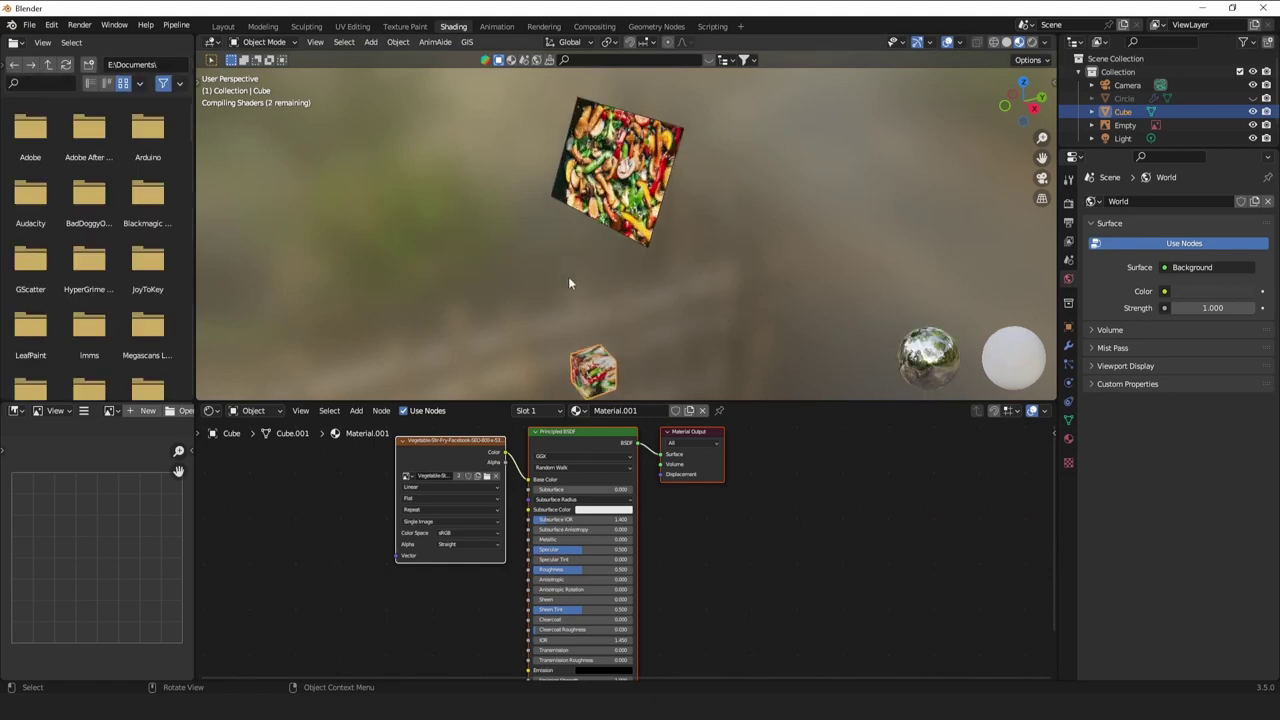
middle_click_drag(606, 324, 794, 280, "shift")
scroll(673, 154, "up", 3)
key("Tab")
key("Tab")
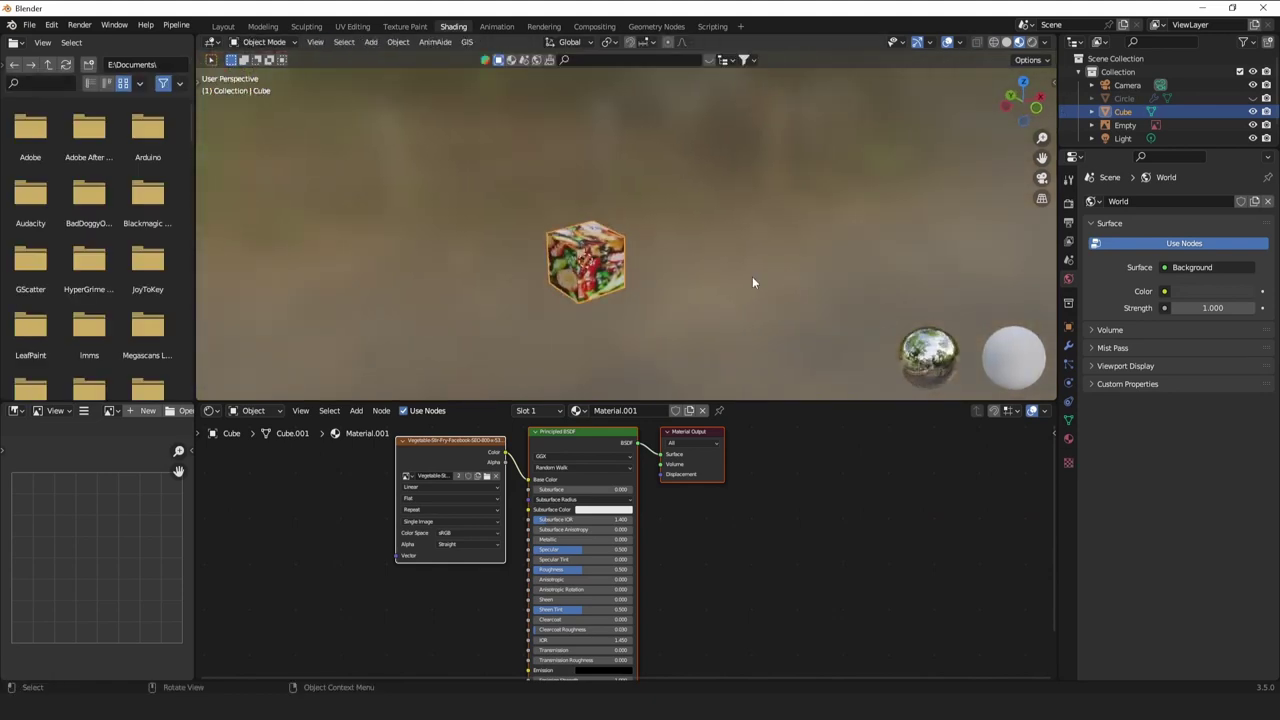
scroll(752, 276, "up", 4)
scroll(623, 243, "down", 3)
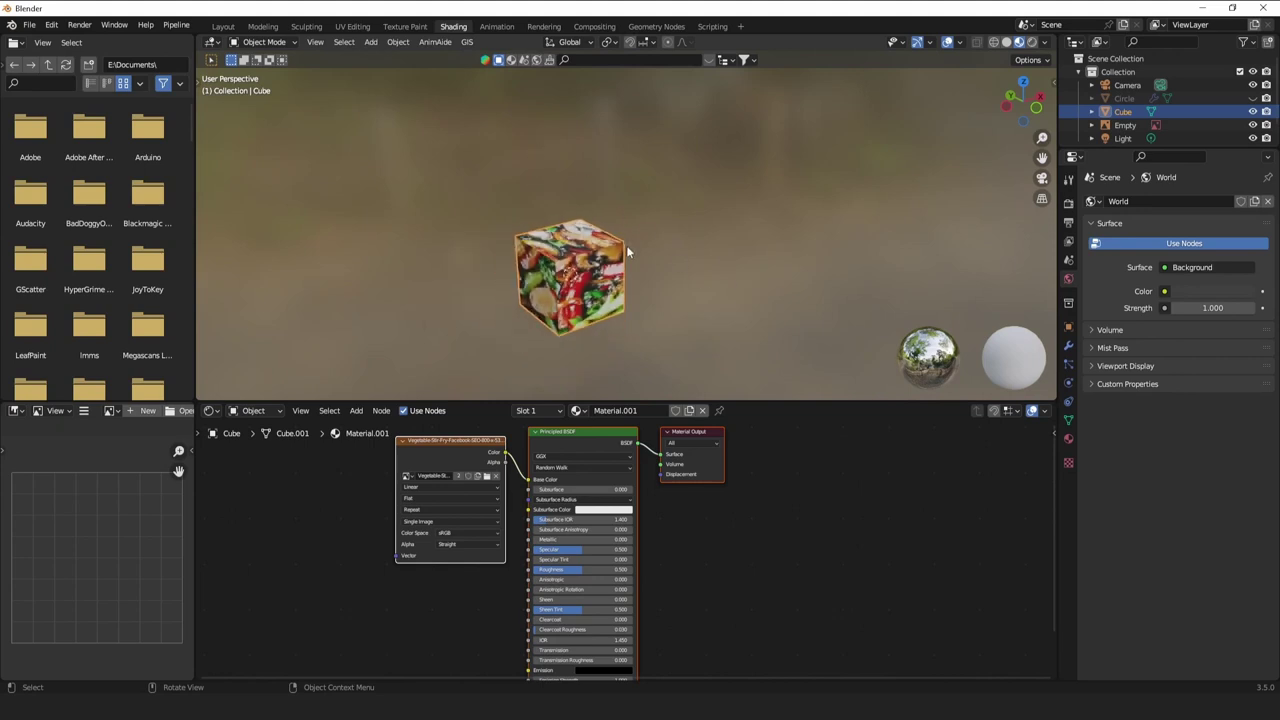
Project the cube's UVs from the current view in Edit Mode and move the Image Texture node further away from the Principled BSDF.
key("Tab")
key("u")
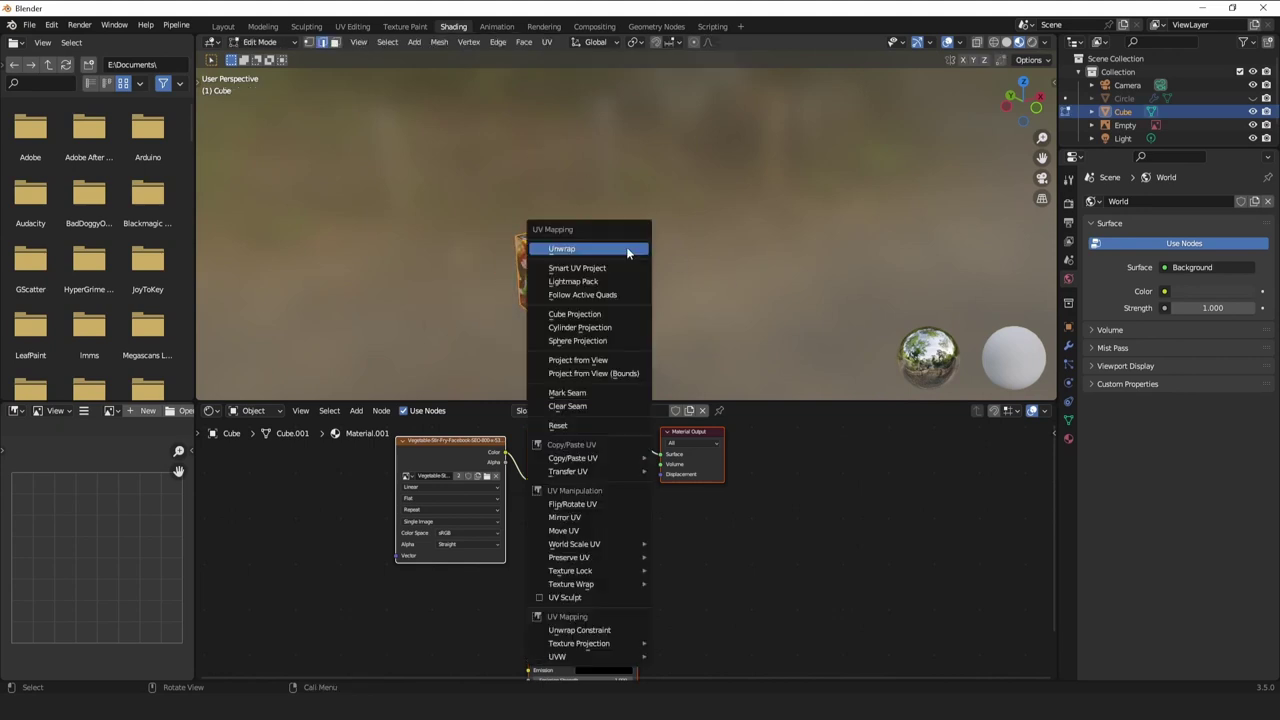
left_click(601, 360)
middle_click_drag(602, 341, 514, 214)
left_click(361, 567)
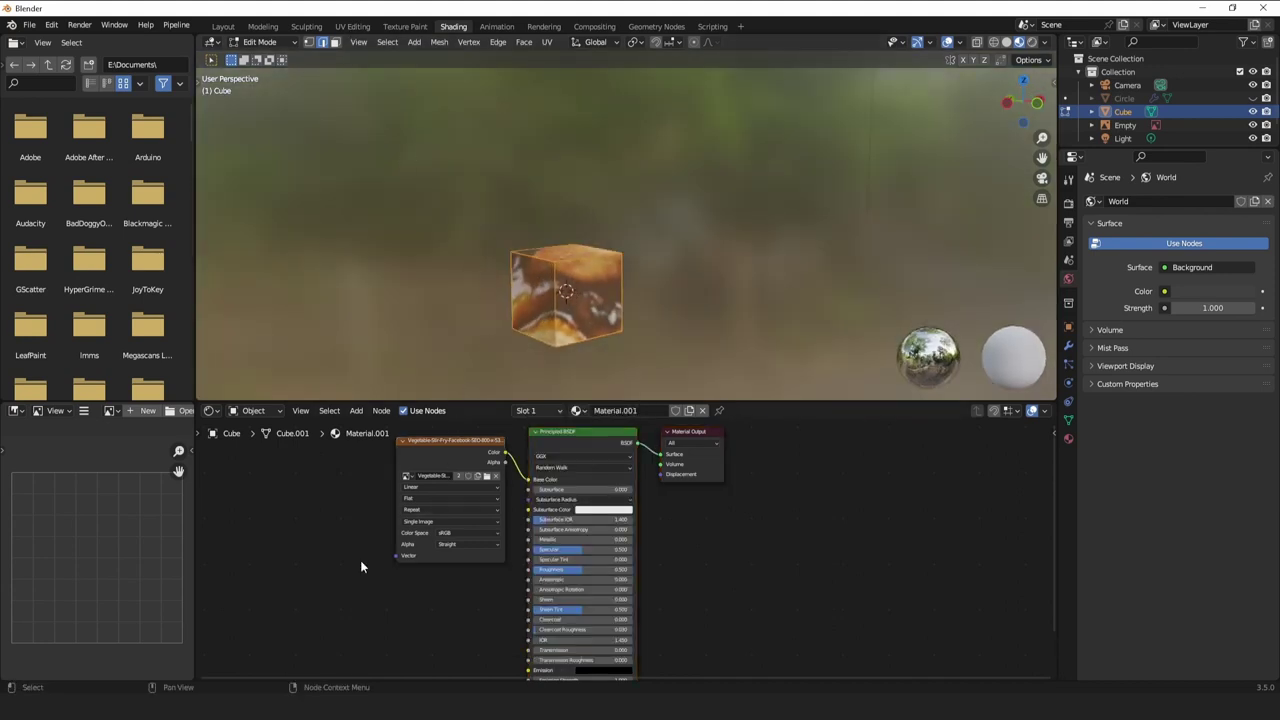
left_click_drag(460, 445, 344, 437)
Return to Object Mode and shade the cube smooth.
key("Tab")
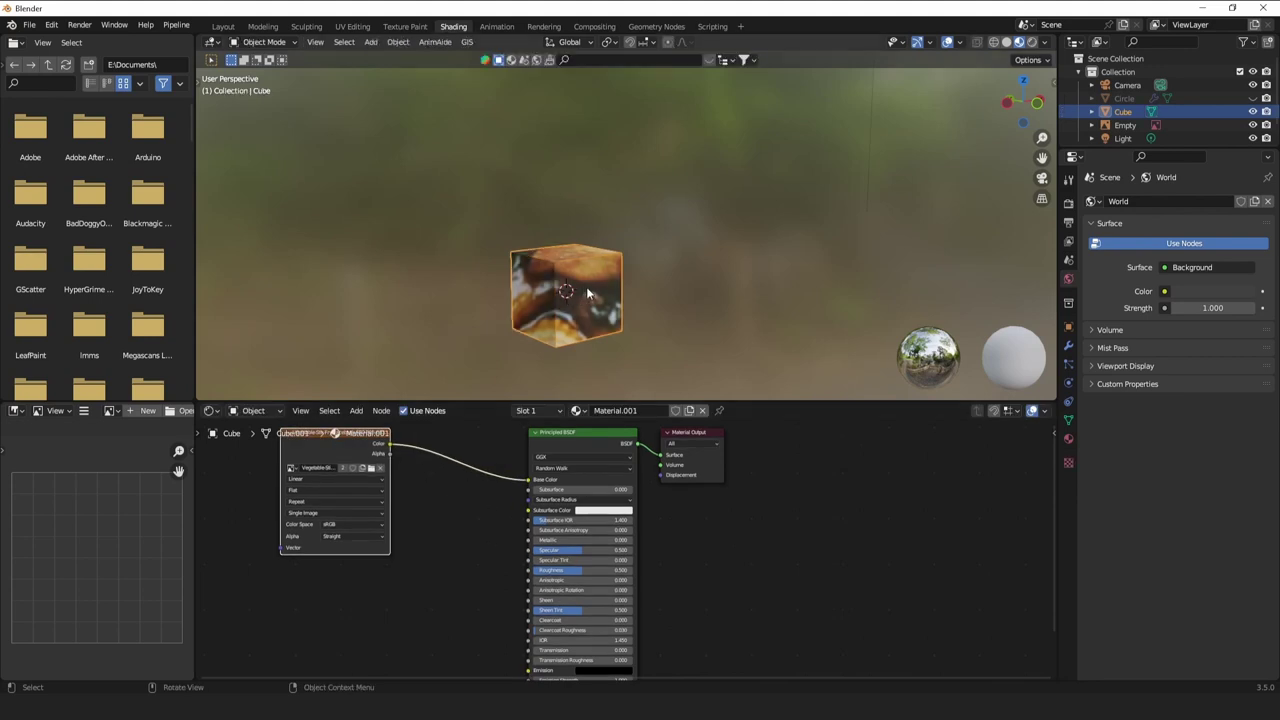
right_click(588, 291)
left_click(587, 276)
middle_click_drag(587, 277, 408, 77)
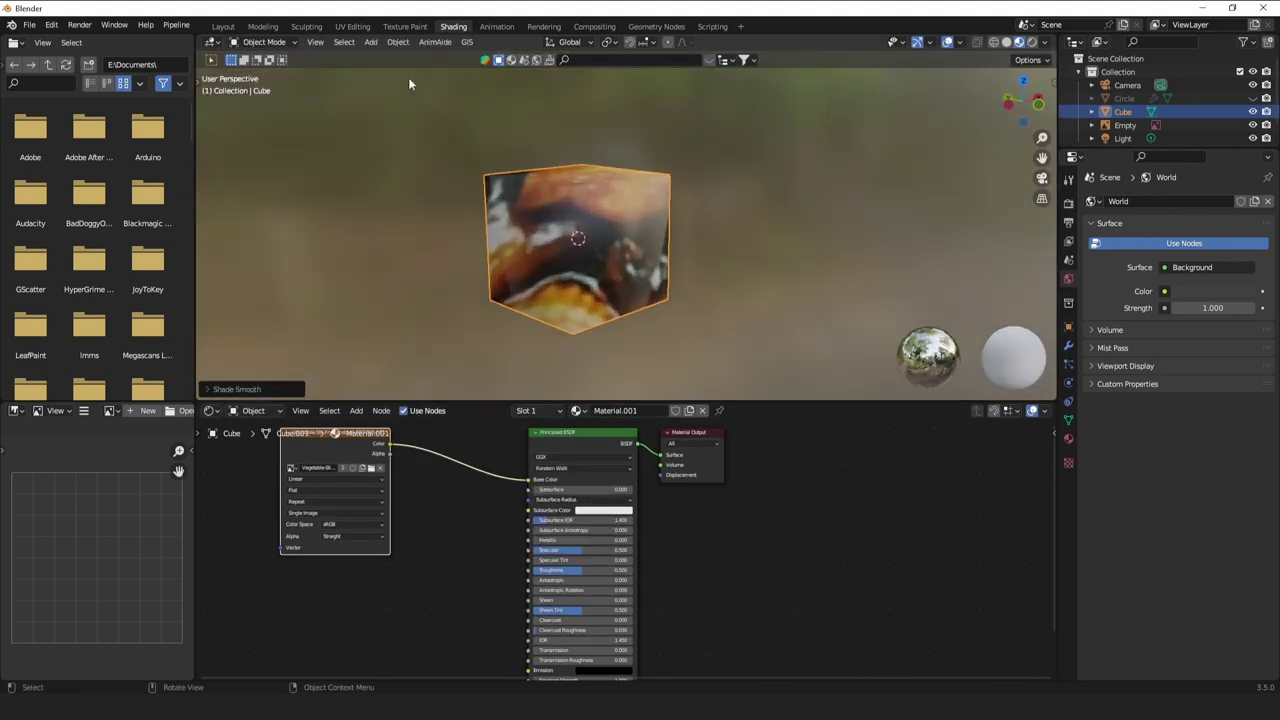
Switch to the UV Editing workspace, show the cube in Material Preview shading, and leave Edit Mode.
left_click(354, 26)
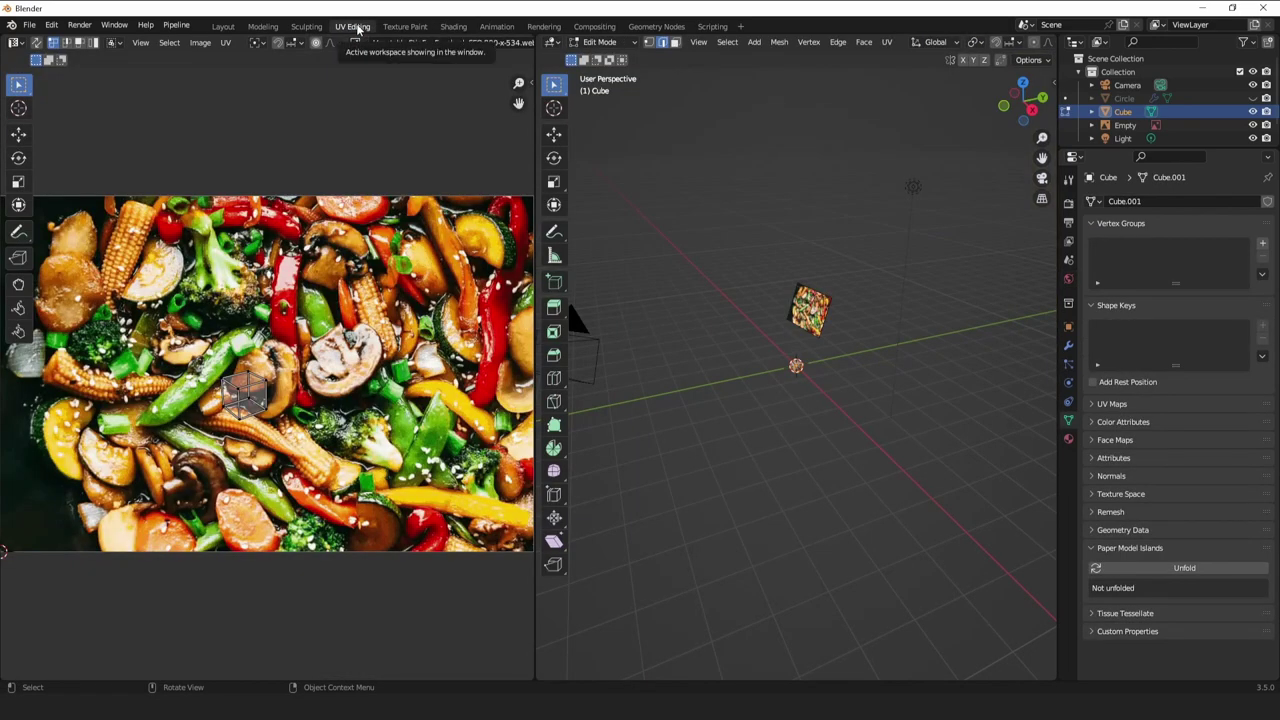
scroll(854, 294, "up", 8)
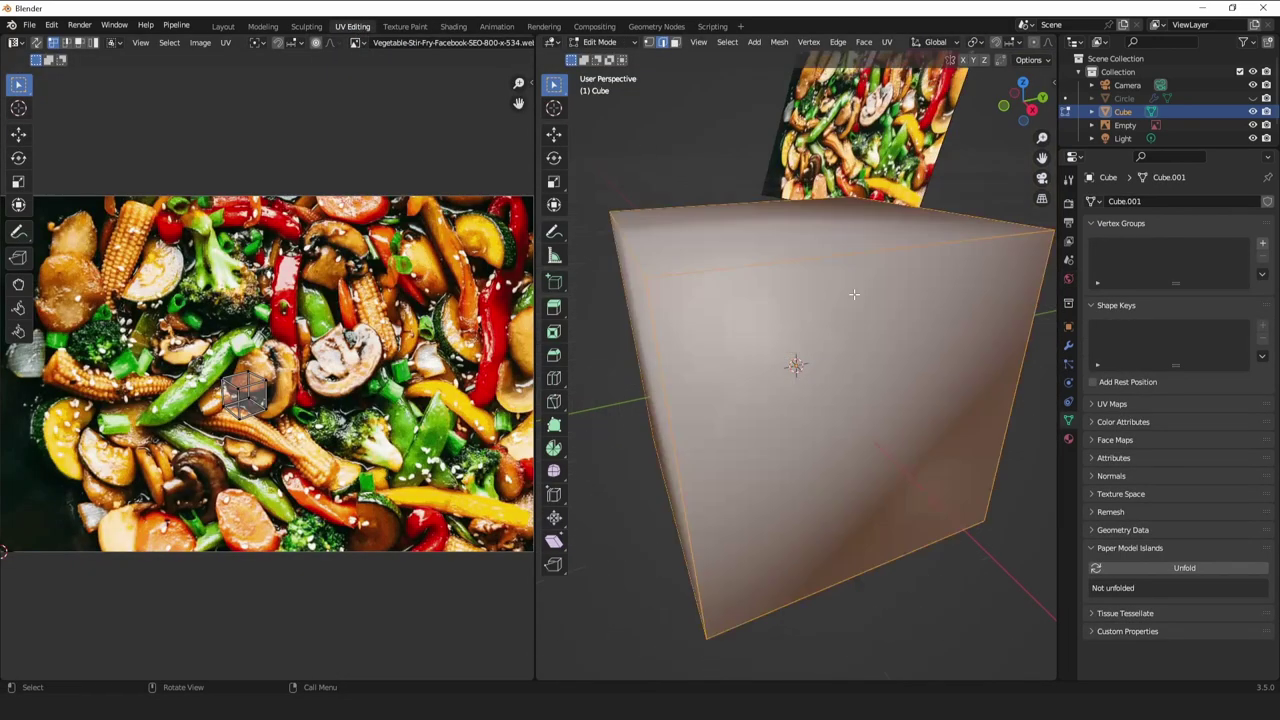
scroll(1023, 44, "down", 7)
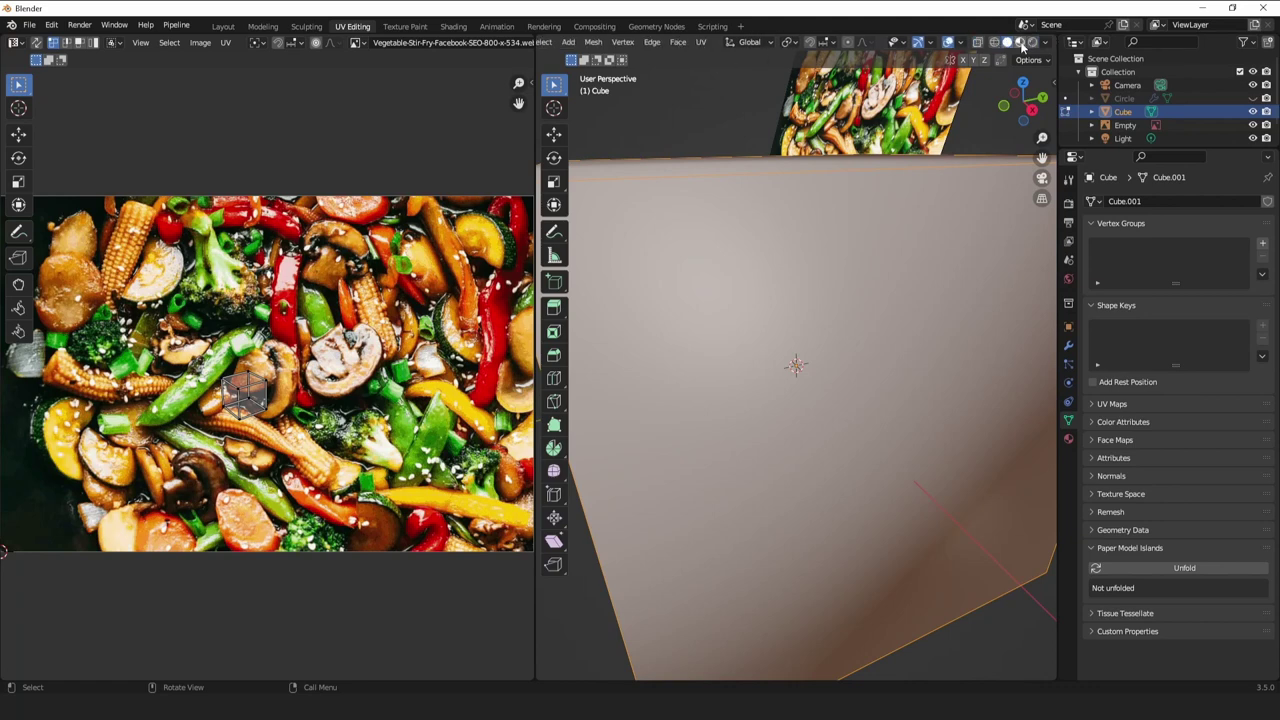
left_click(1020, 43)
middle_click_drag(863, 168, 938, 170)
scroll(938, 170, "down", 3)
key("Tab")
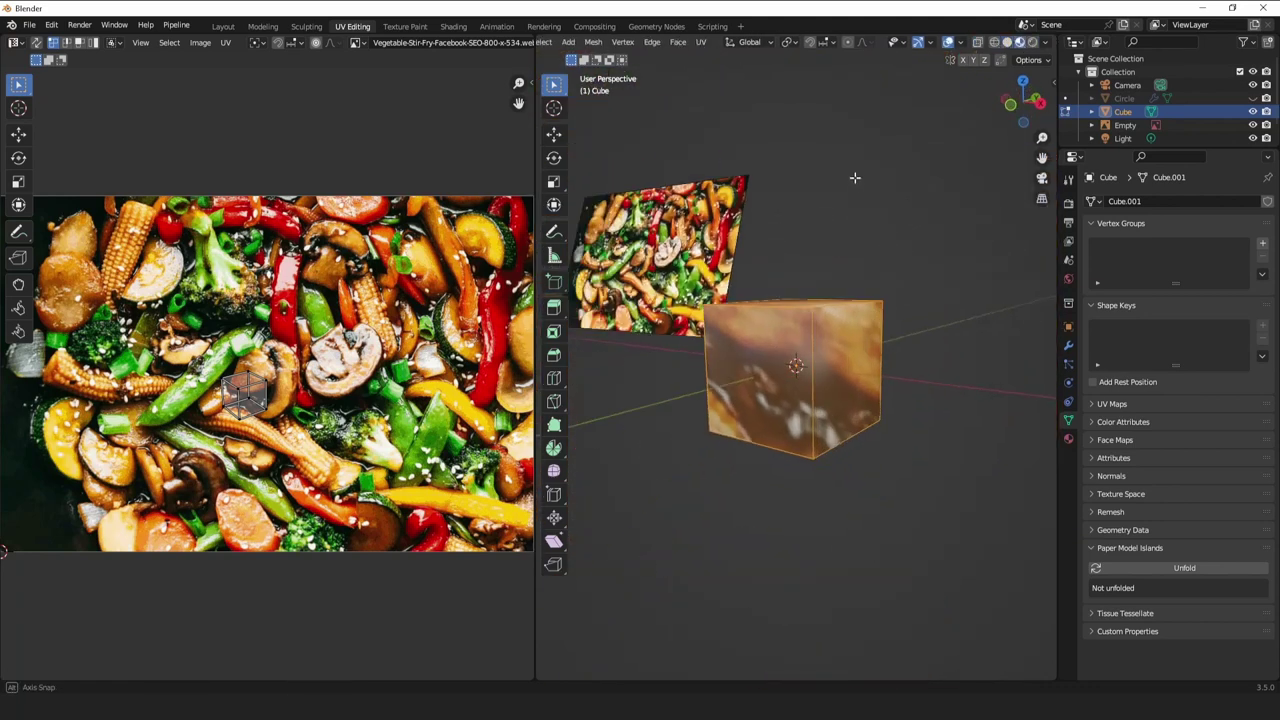
Lower the Roughness of the cube's material to 0.114.
left_click(1068, 438)
scroll(1190, 602, "down", 2)
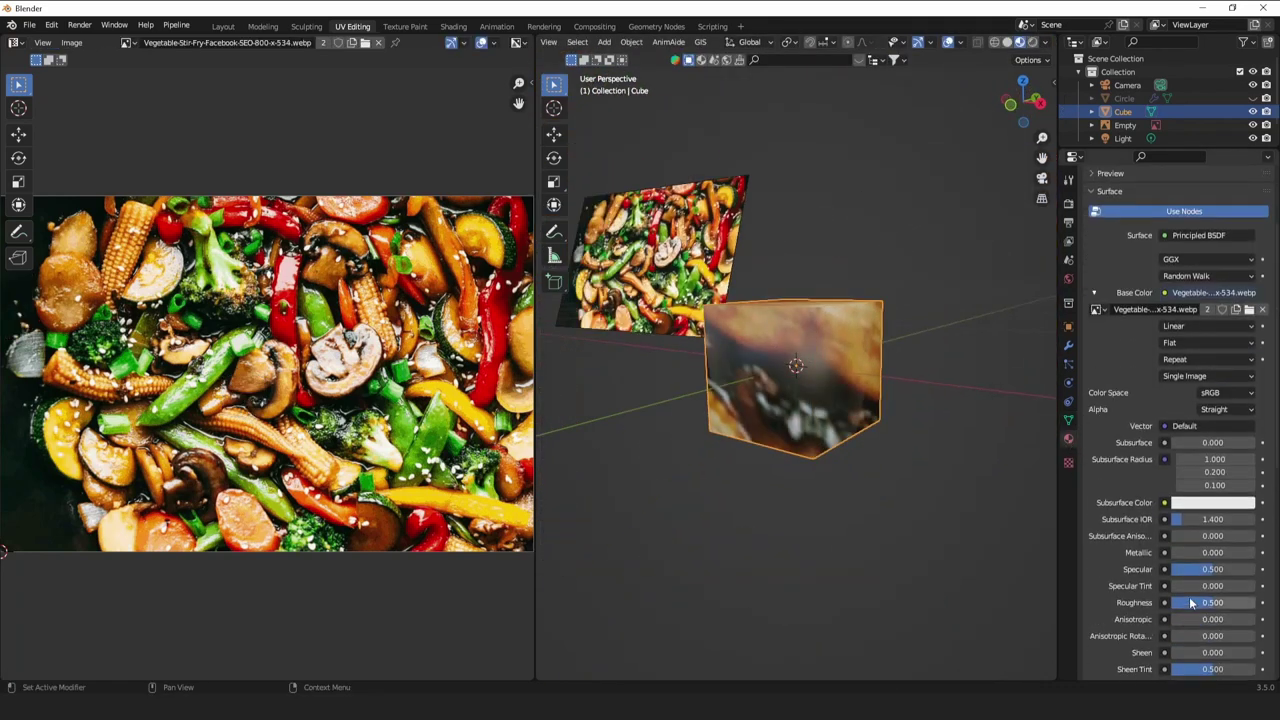
left_click_drag(1205, 602, 1173, 602)
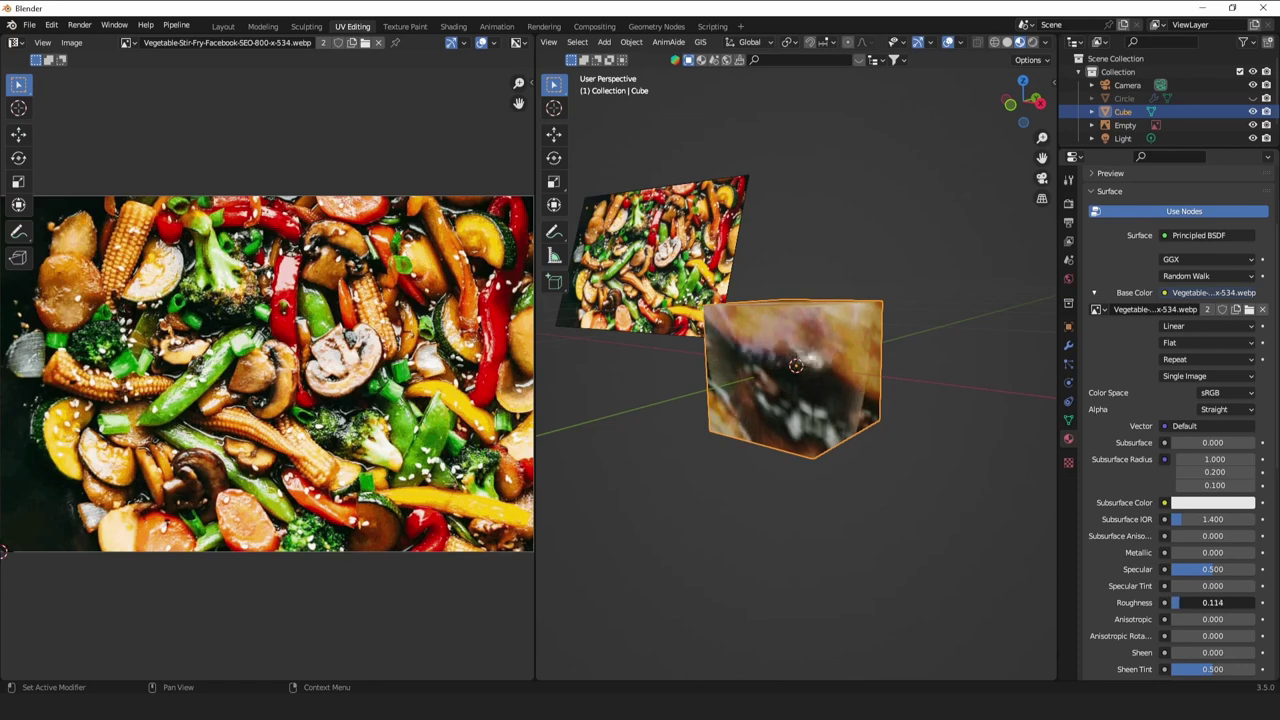
Flatten the cube's mesh along the Z axis in Edit Mode.
mouse_move(858, 430)
middle_mouse_down()
mouse_move(867, 490)
mouse_move(906, 459)
mouse_move(738, 456)
mouse_move(860, 420)
mouse_move(868, 443)
middle_mouse_up()
key("Tab")
key("s")
key("z")
left_click(866, 415)
Project the flattened block's UVs from the current view and move the UV island onto the upper-left baby corn in the photo.
key("u")
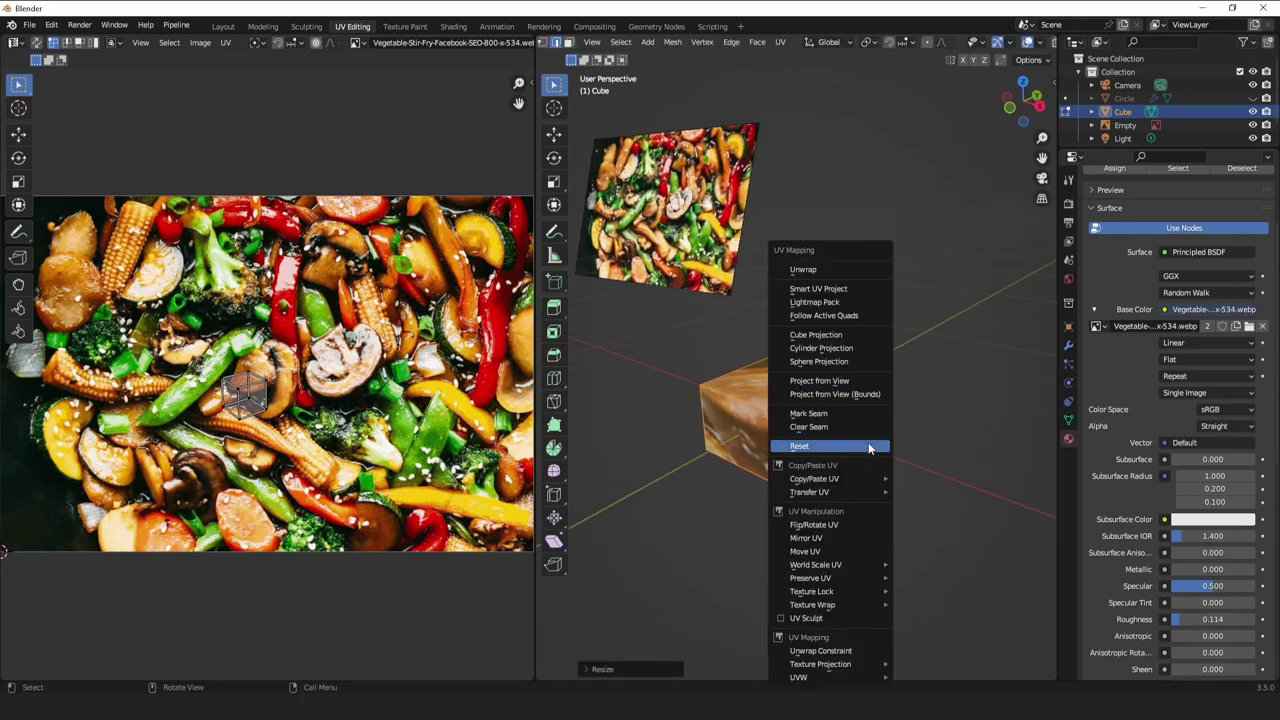
left_click(850, 381)
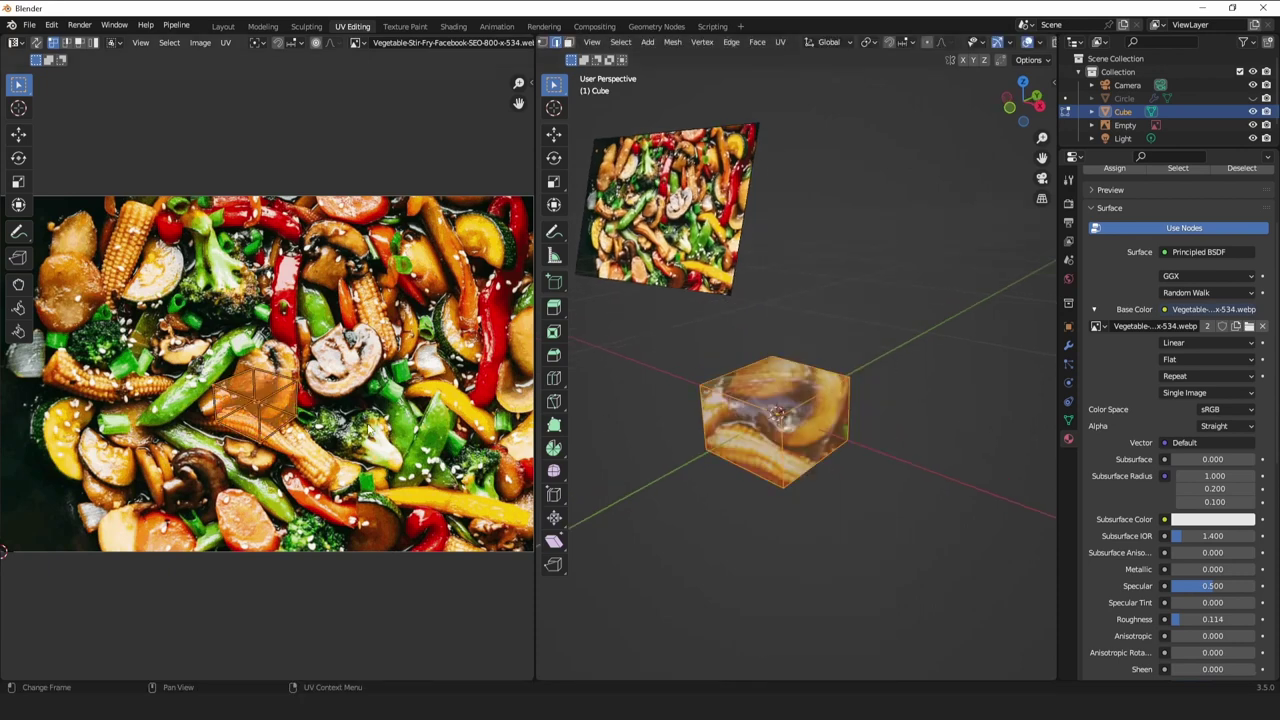
key("g")
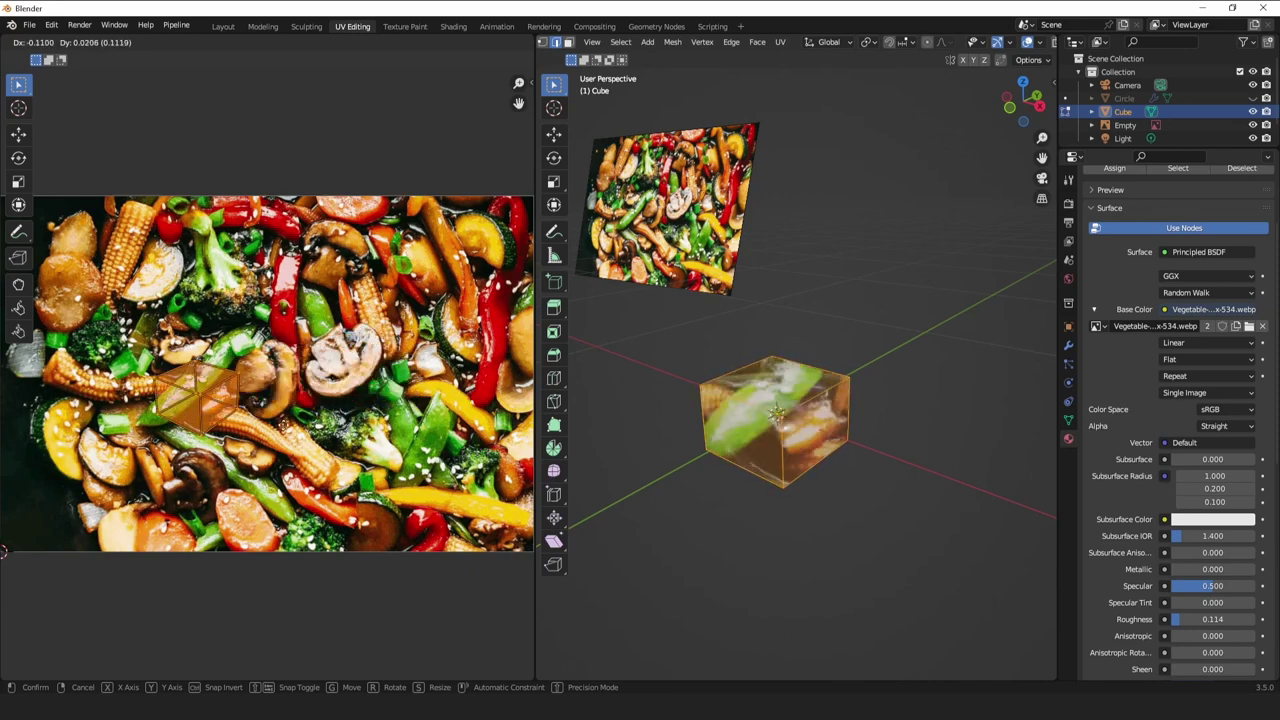
left_click(199, 306)
Reshape the block into a long thin stick by narrowing it along X and Z and stretching it about 2.1 times along Y.
middle_click_drag(784, 424, 851, 435)
key("s")
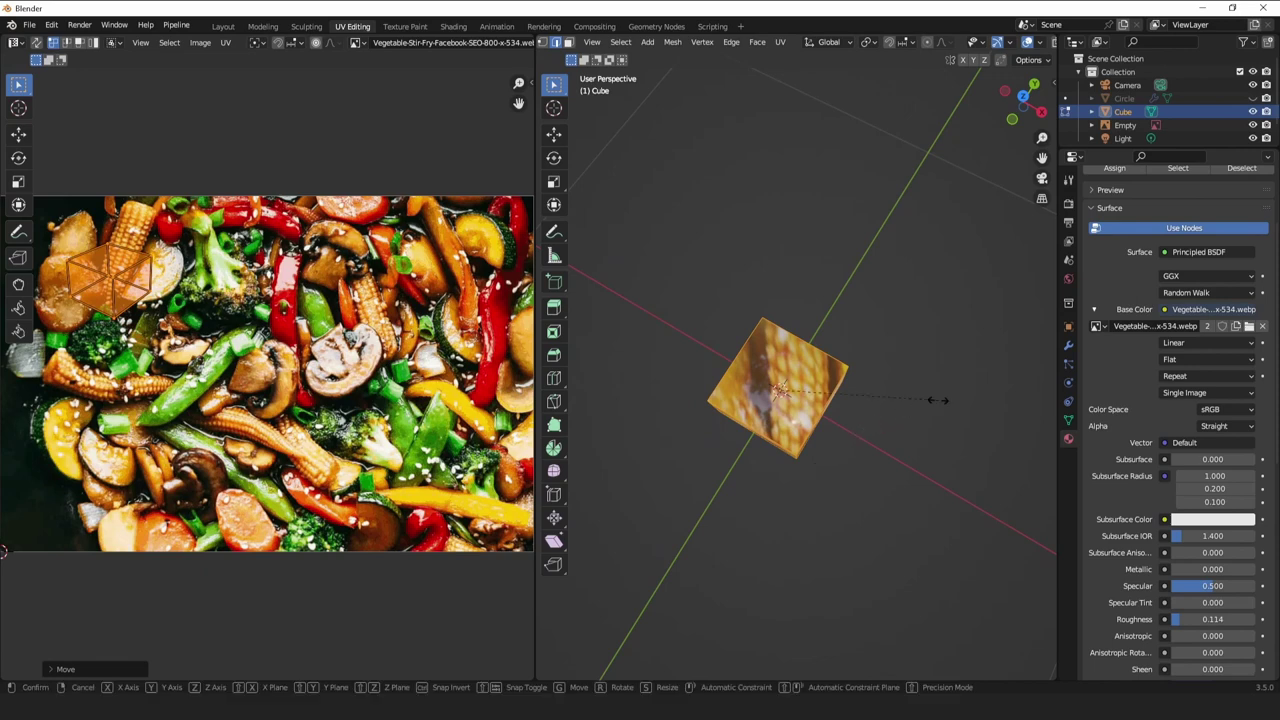
key("x")
left_click(836, 406)
key("s")
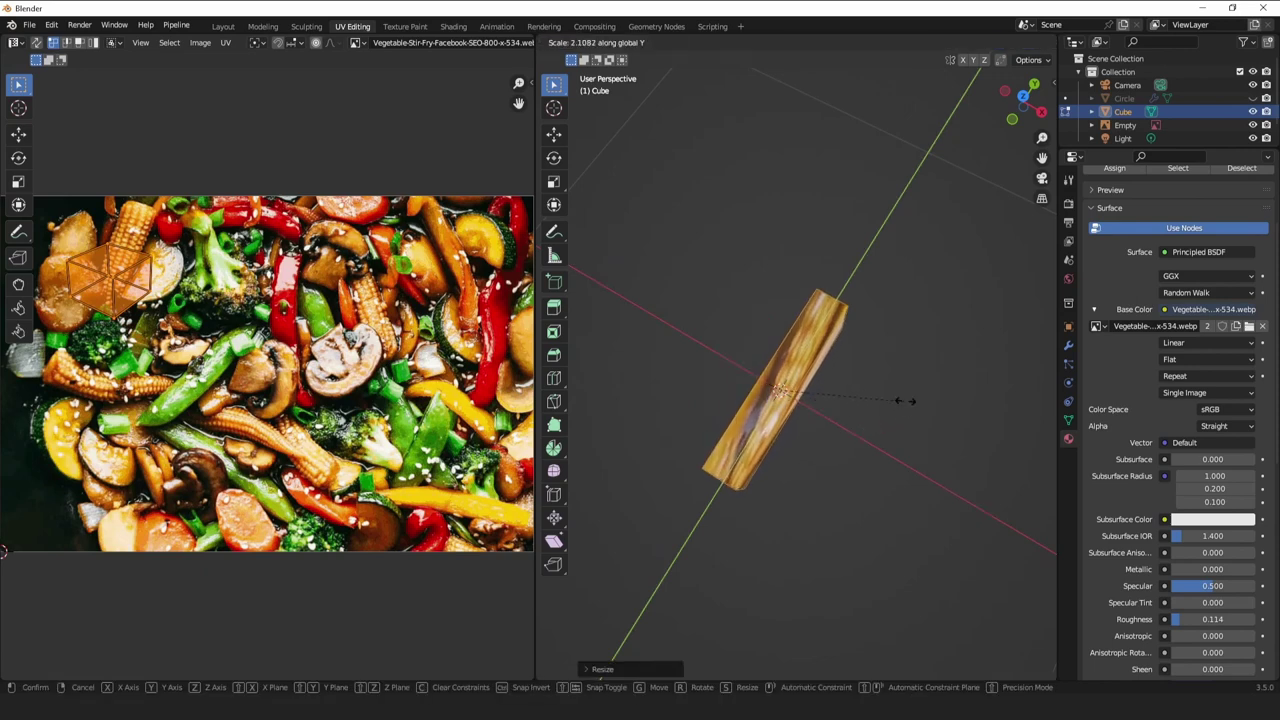
key("x")
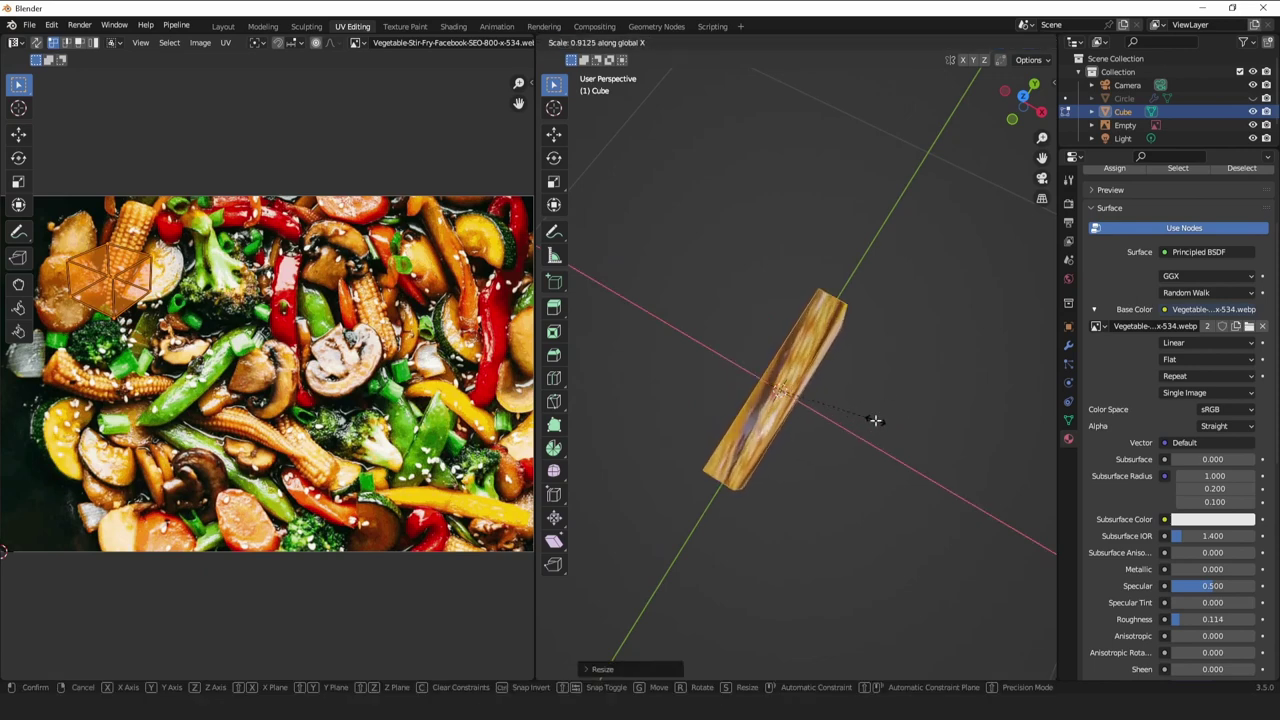
left_click(875, 420)
middle_click_drag(875, 420, 828, 356)
key("s")
key("z")
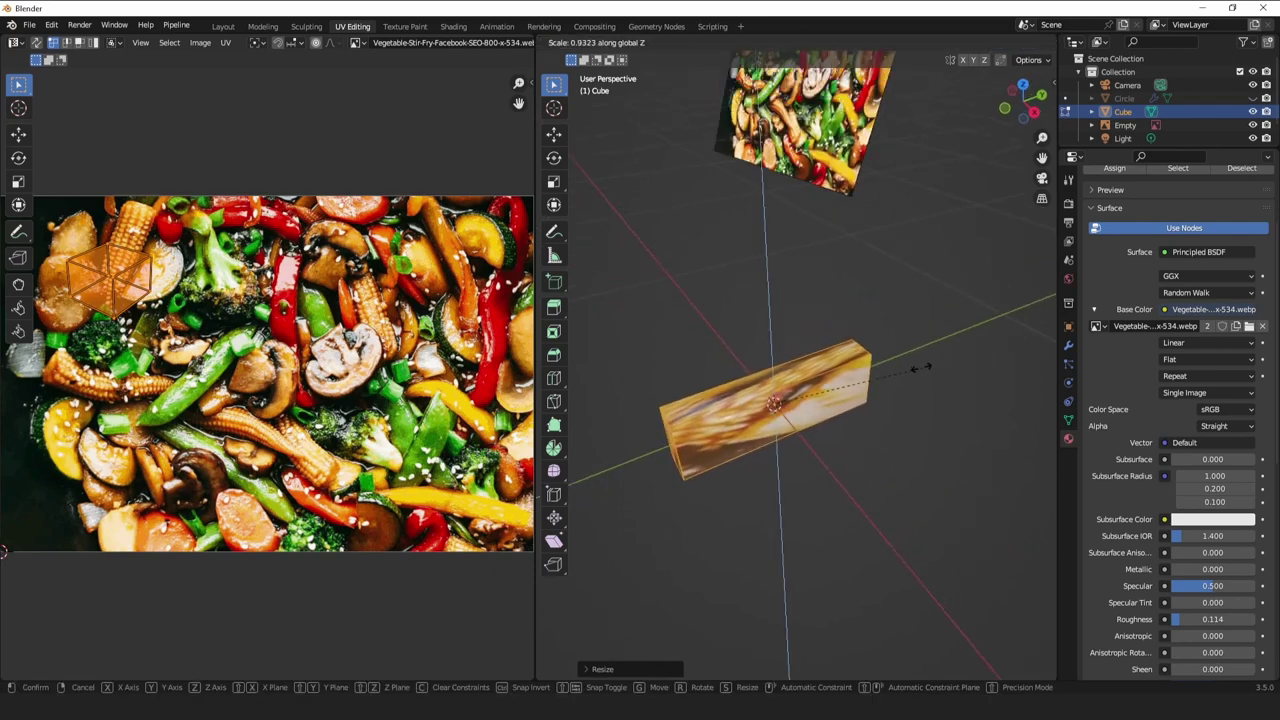
left_click(874, 388)
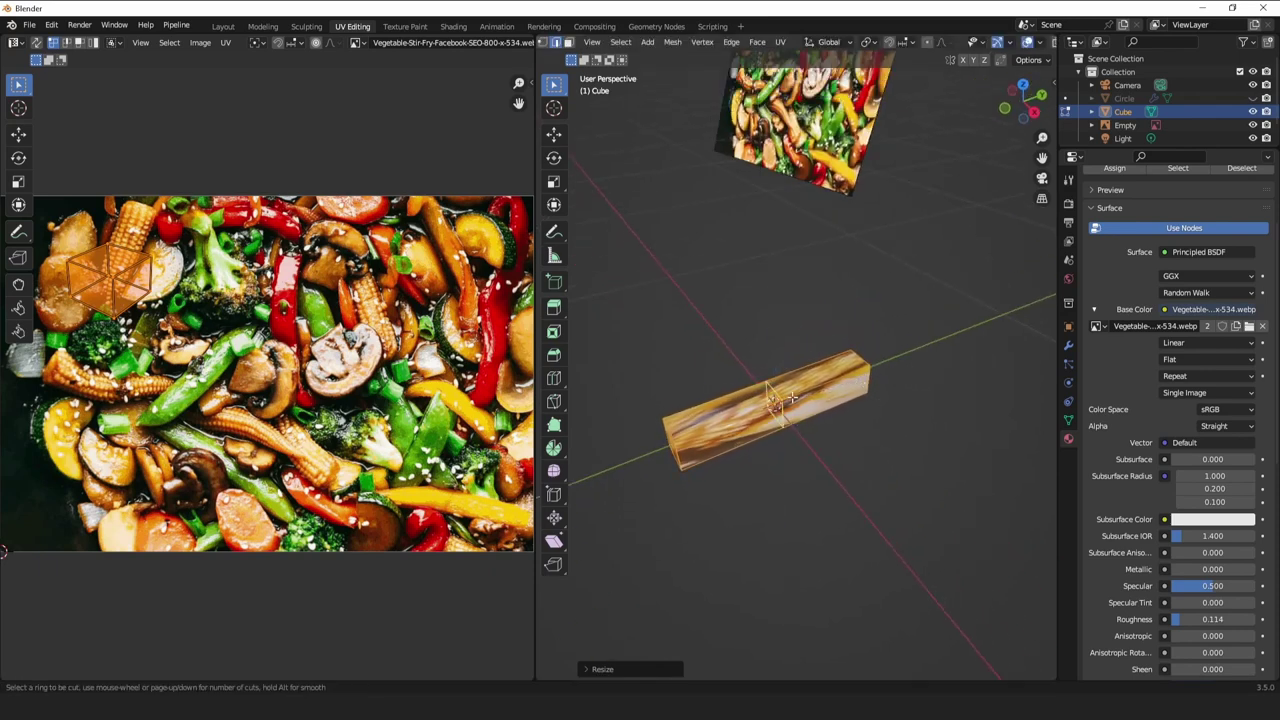
Project the stick's UVs again from a steep, elevated view of its long side.
middle_click_drag(872, 420, 750, 465)
right_click(750, 467)
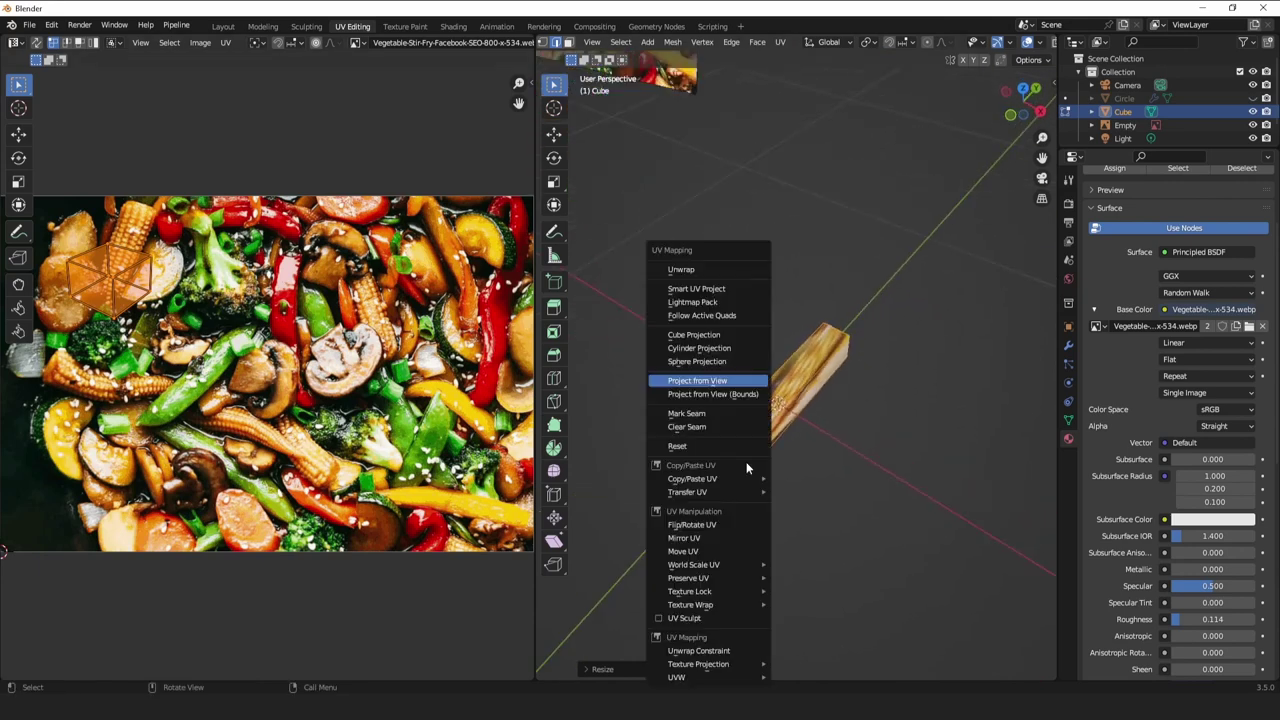
middle_click_drag(951, 460, 894, 466)
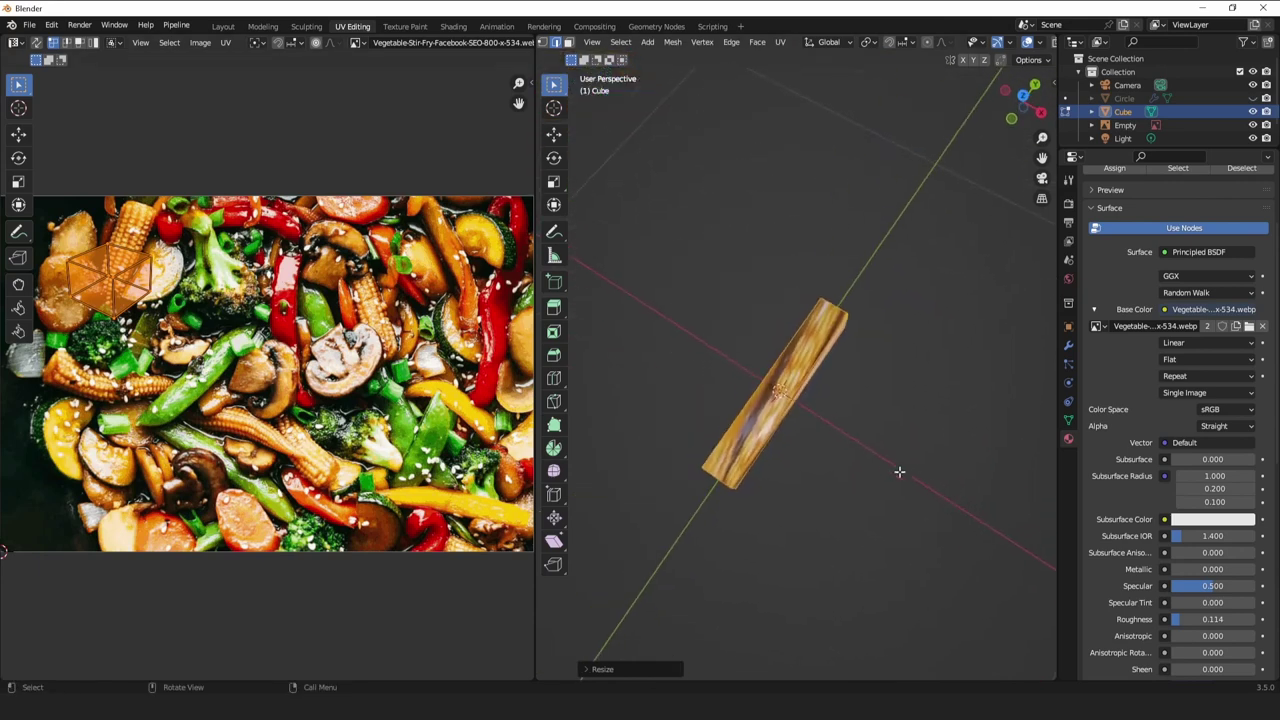
key("u")
left_click(838, 381)
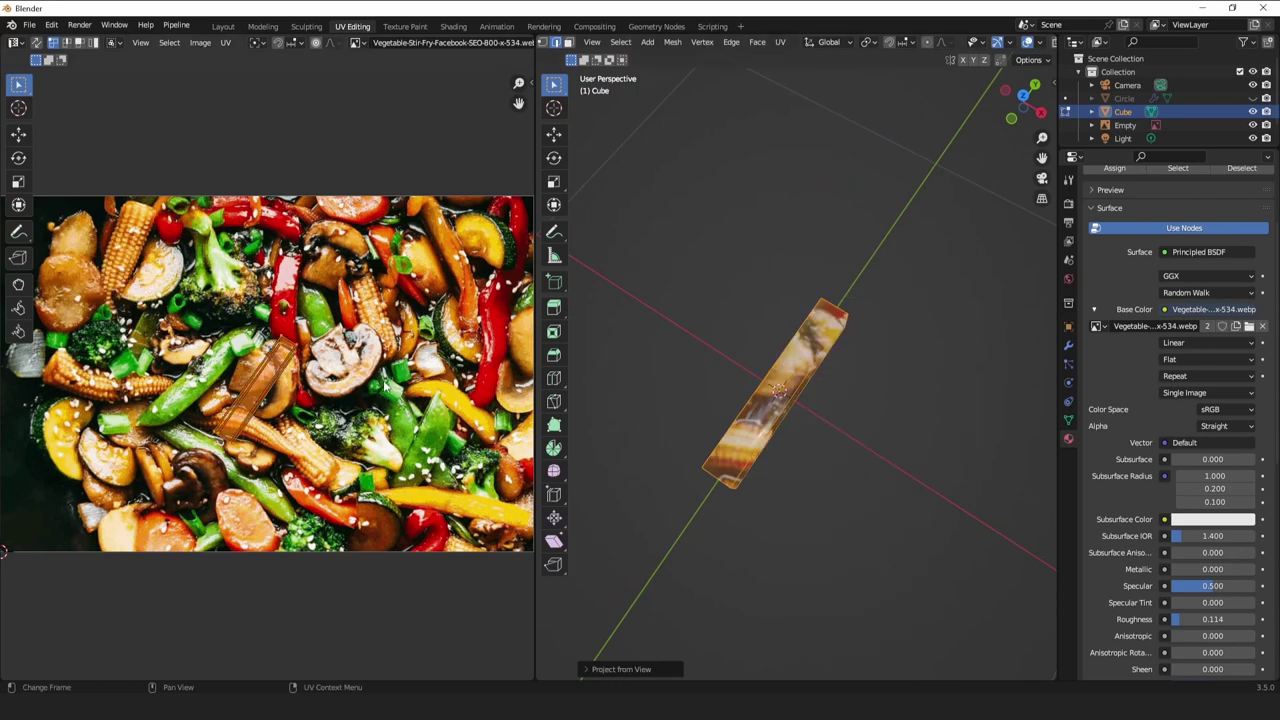
Move the UV island onto the upper-left baby corn, rotate it to the corn's angle, resize it and widen it along X.
key("g")
left_click(252, 254)
key("r")
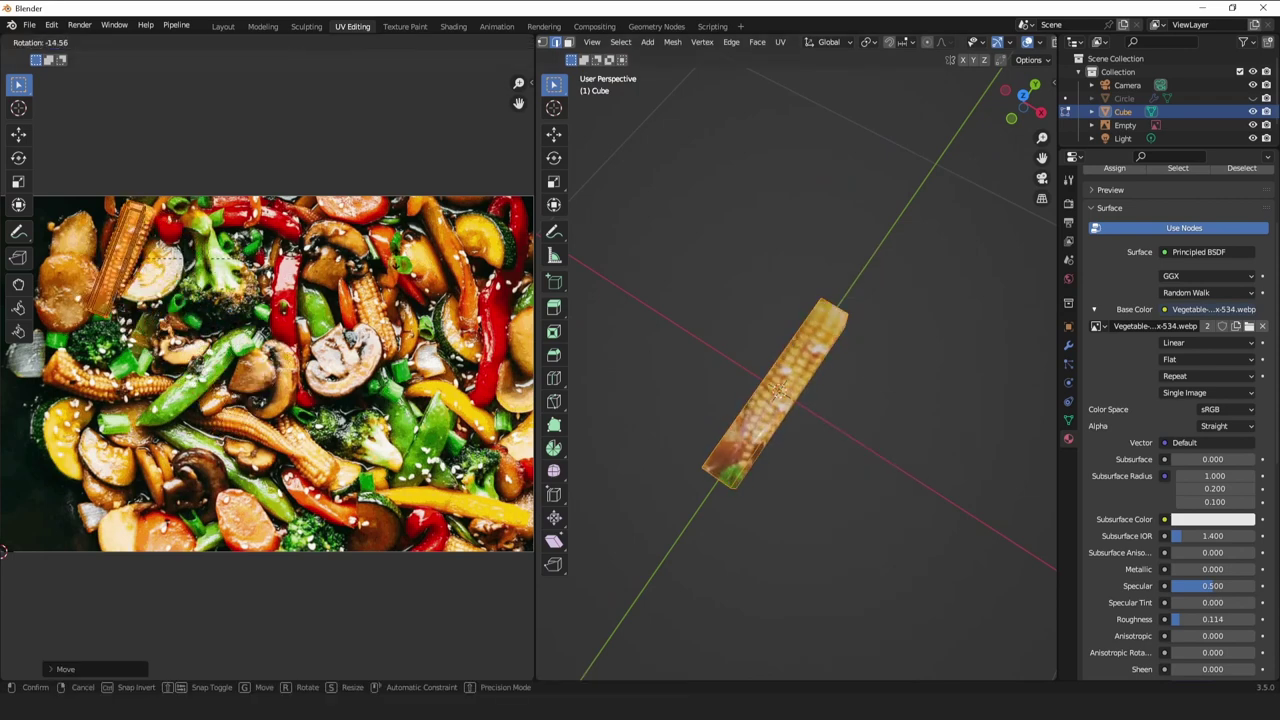
left_click(238, 259)
key("s")
left_click(214, 266)
key("s")
key("x")
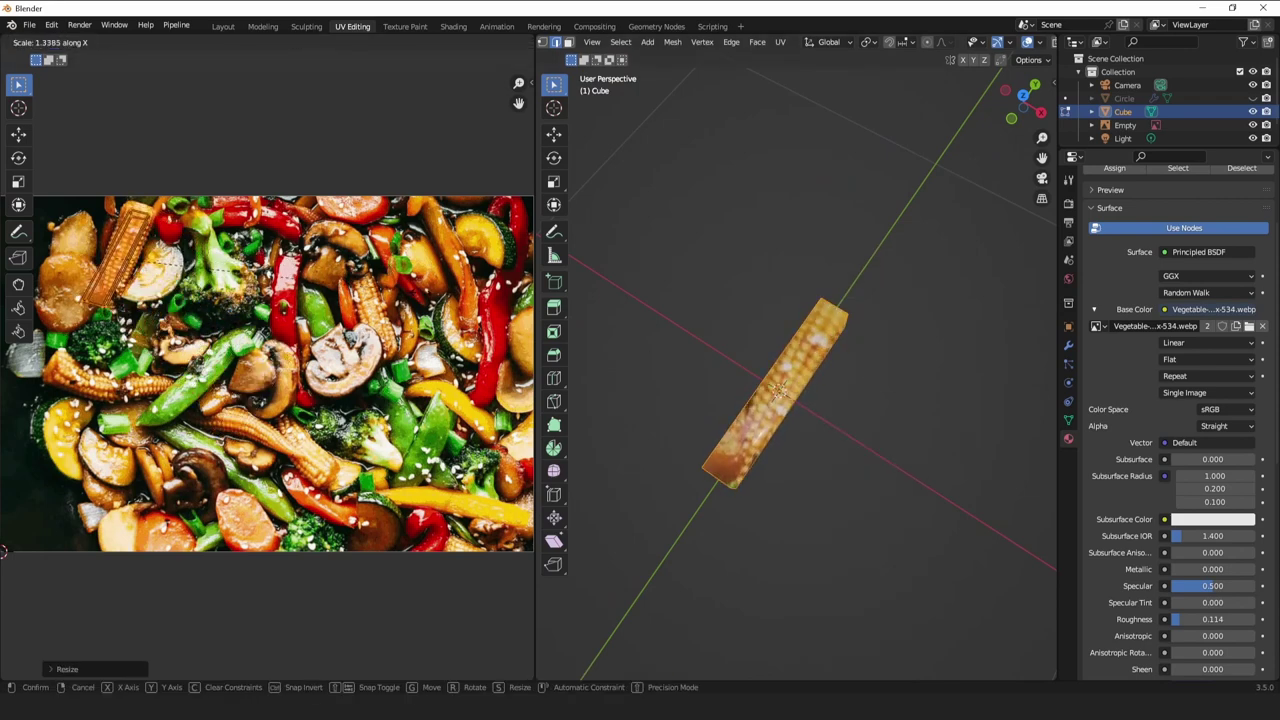
left_click(268, 277)
Fine-tune the UV island's position, rotation and X width so it fits the baby corn, and return to Object Mode.
key("g")
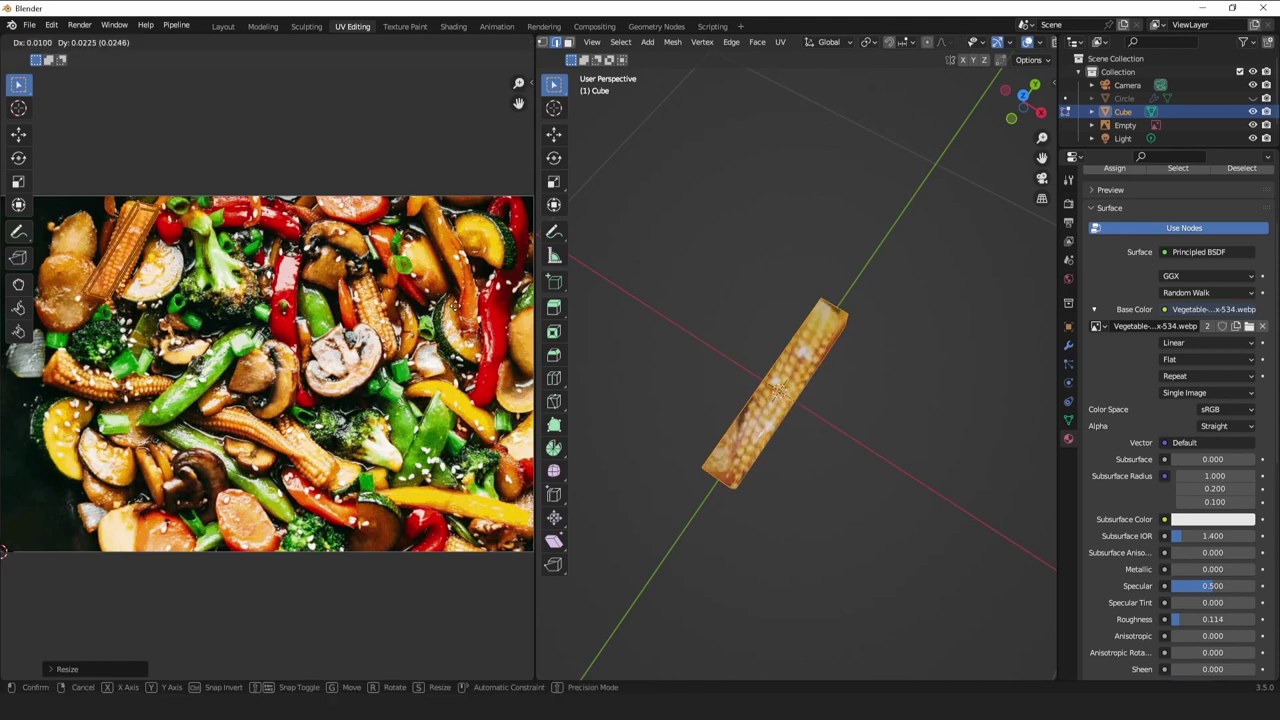
left_click(456, 320)
key("r")
left_click(502, 281)
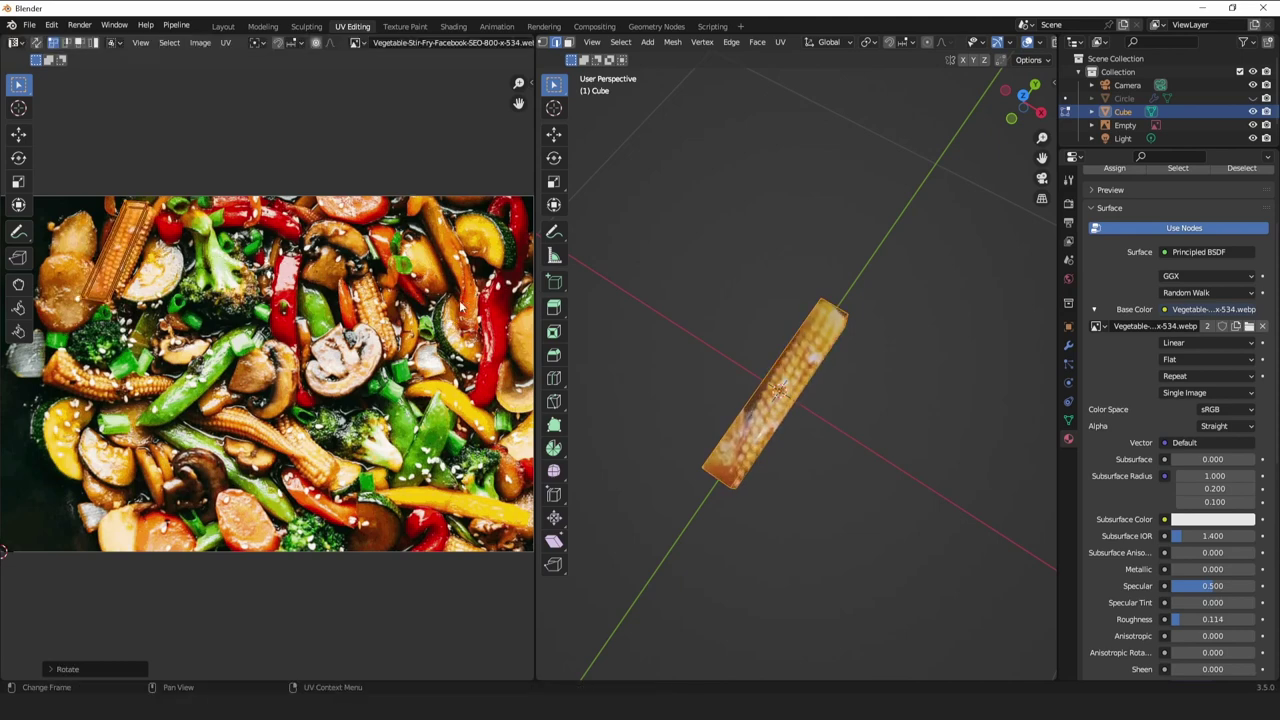
key("g")
left_click(390, 316)
key("s")
key("x")
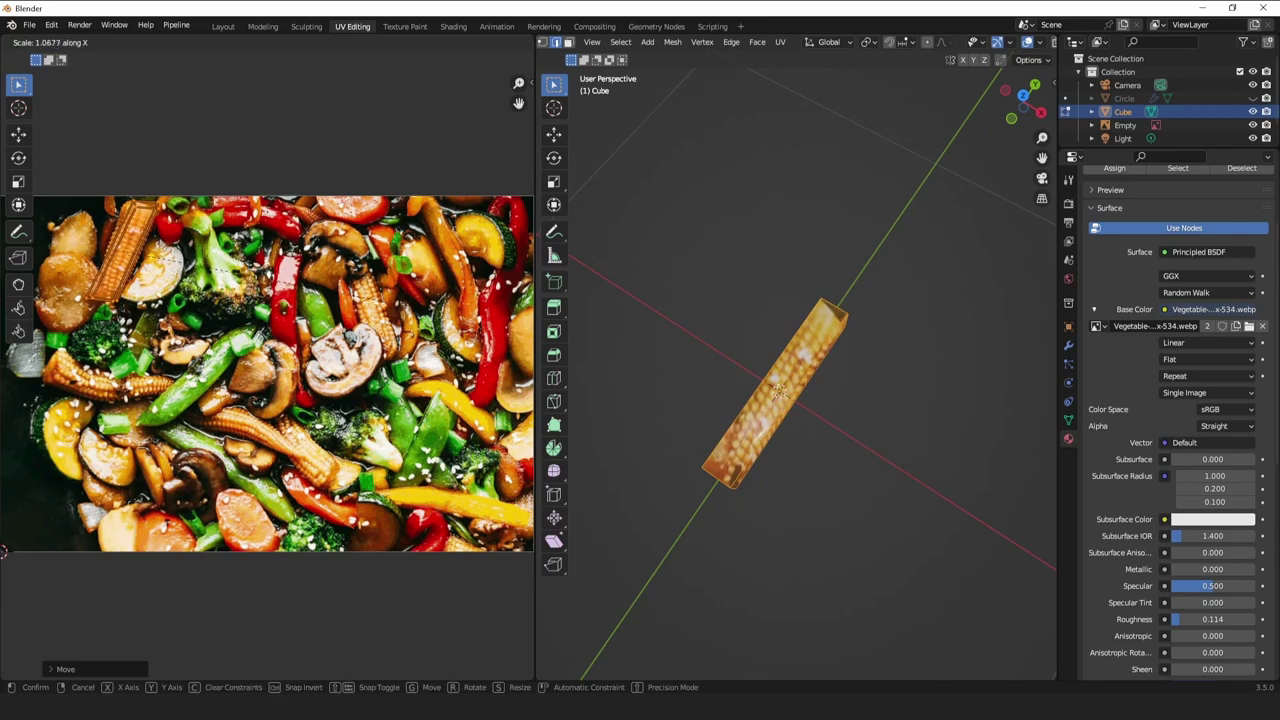
left_click(413, 319)
key("Tab")
Duplicate the corn stick's mesh beside the original in Edit Mode and scale the copy to about 0.33 along Y.
middle_click_drag(798, 459, 775, 385)
key("Tab")
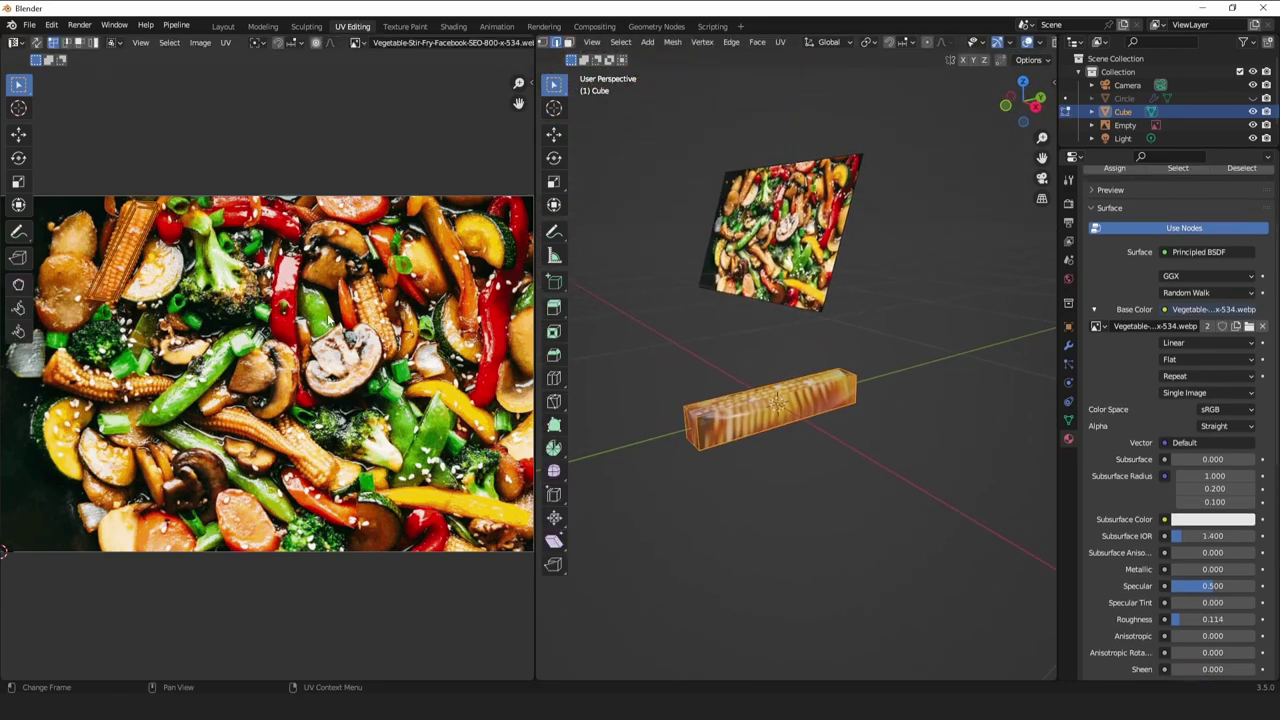
middle_click_drag(658, 424, 759, 417)
key("Tab")
key("Tab")
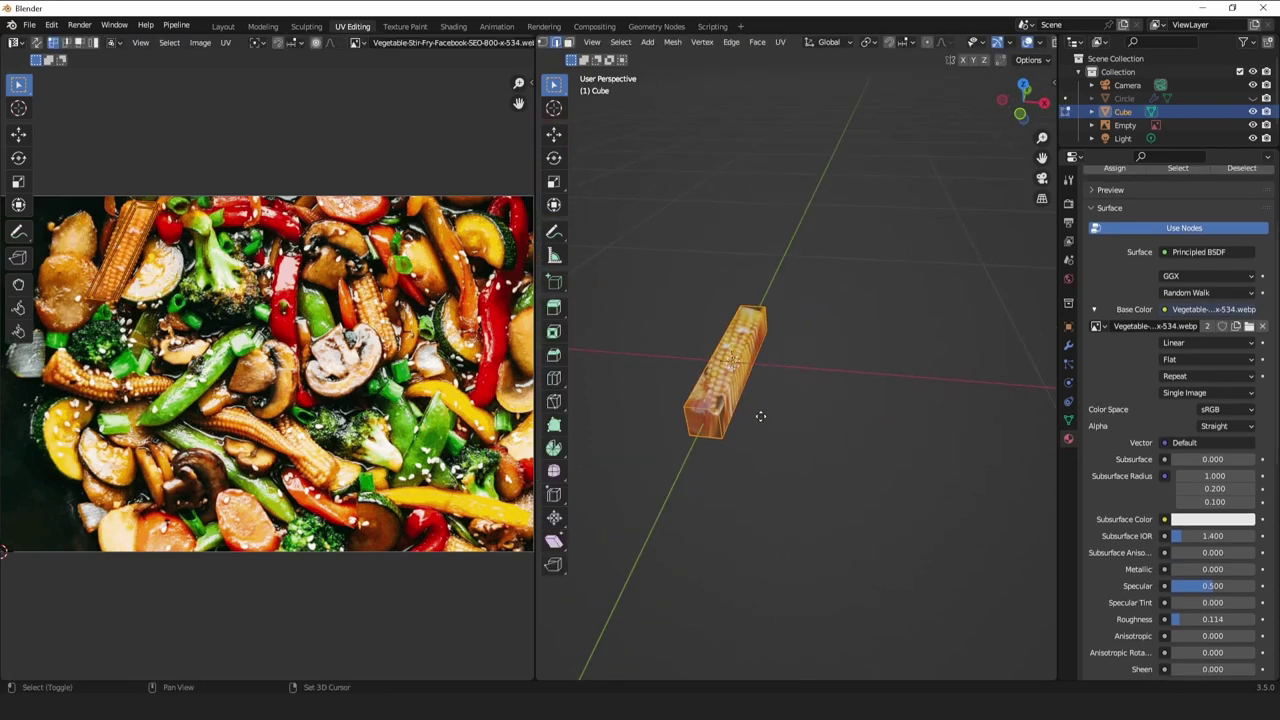
key("shift+d")
left_click(840, 440)
middle_click_drag(840, 440, 955, 347)
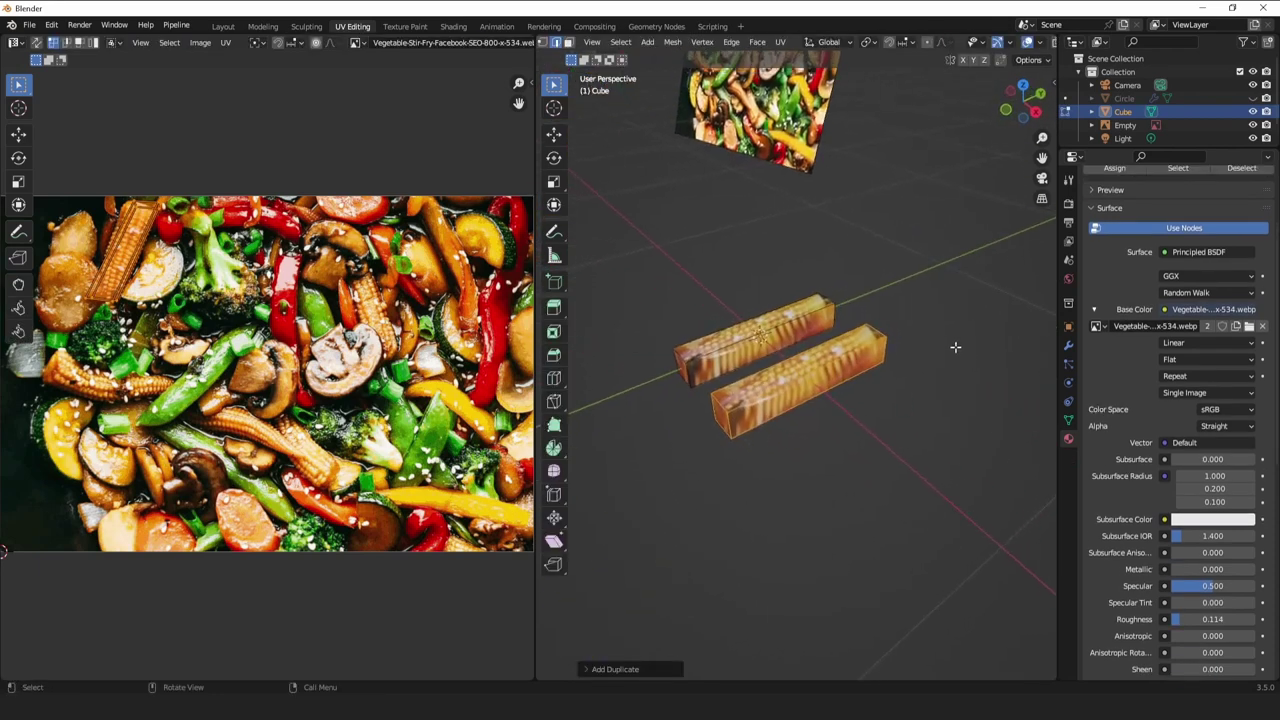
key("s")
key("y")
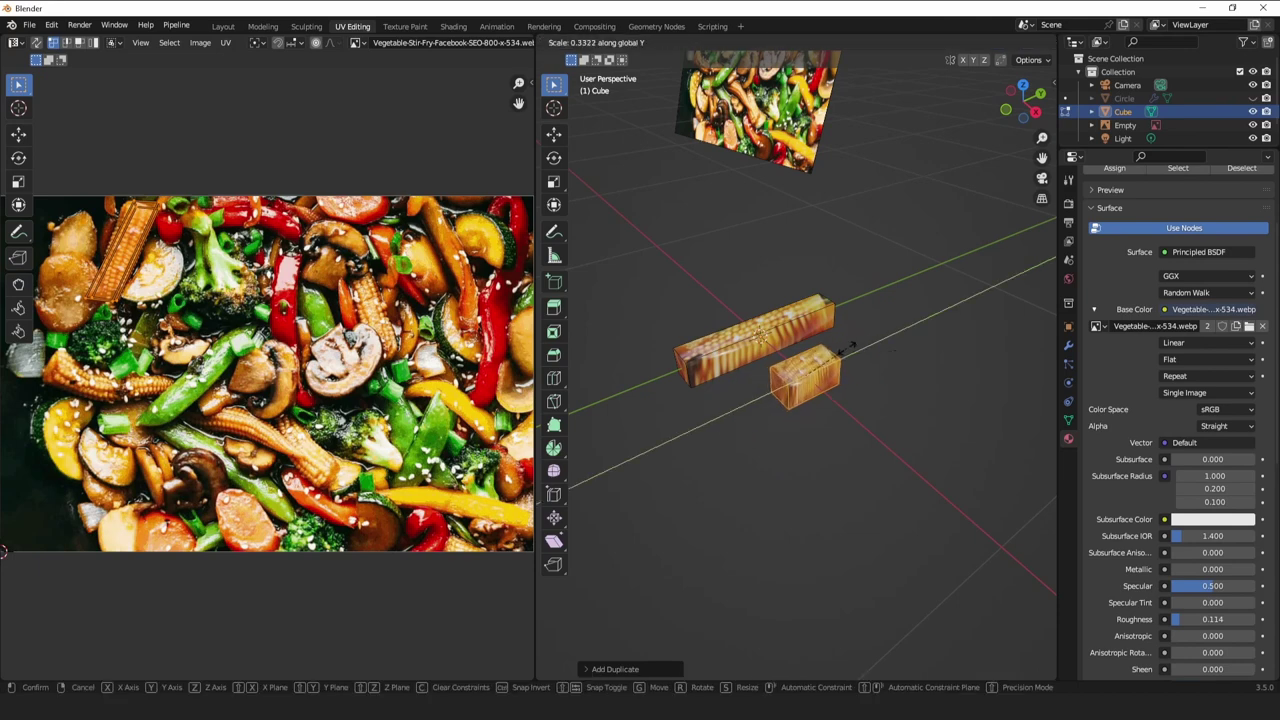
left_click(850, 347)
Project the short piece's UVs from the current view, enlarge the UV island about 2.4 times and move it over the photo.
middle_click_drag(745, 380, 777, 371)
key("u")
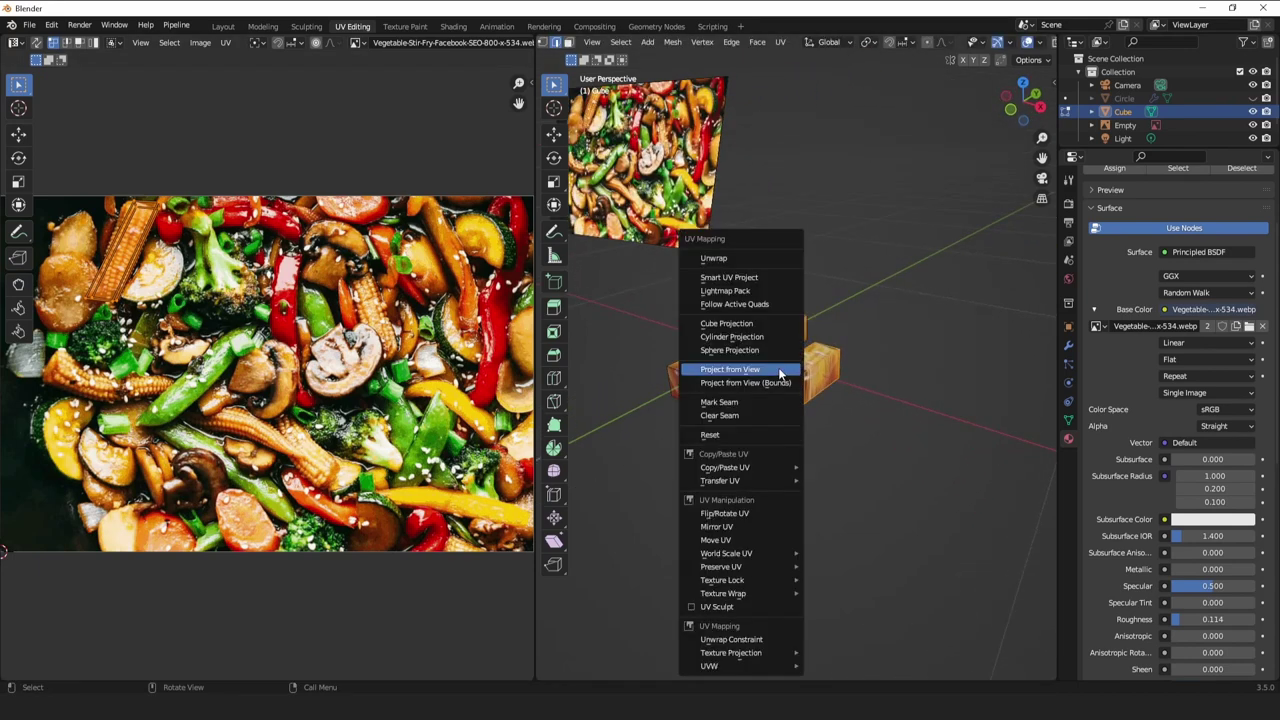
left_click(777, 371)
key("s")
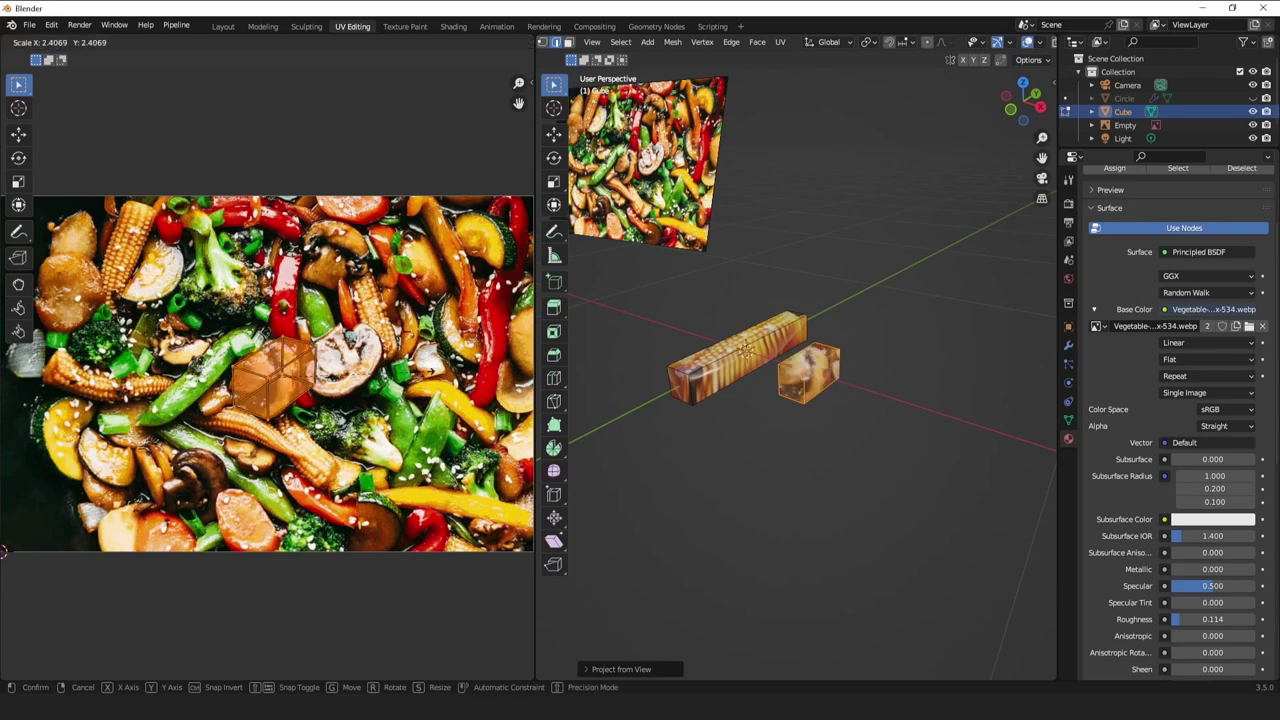
left_click(392, 376)
key("g")
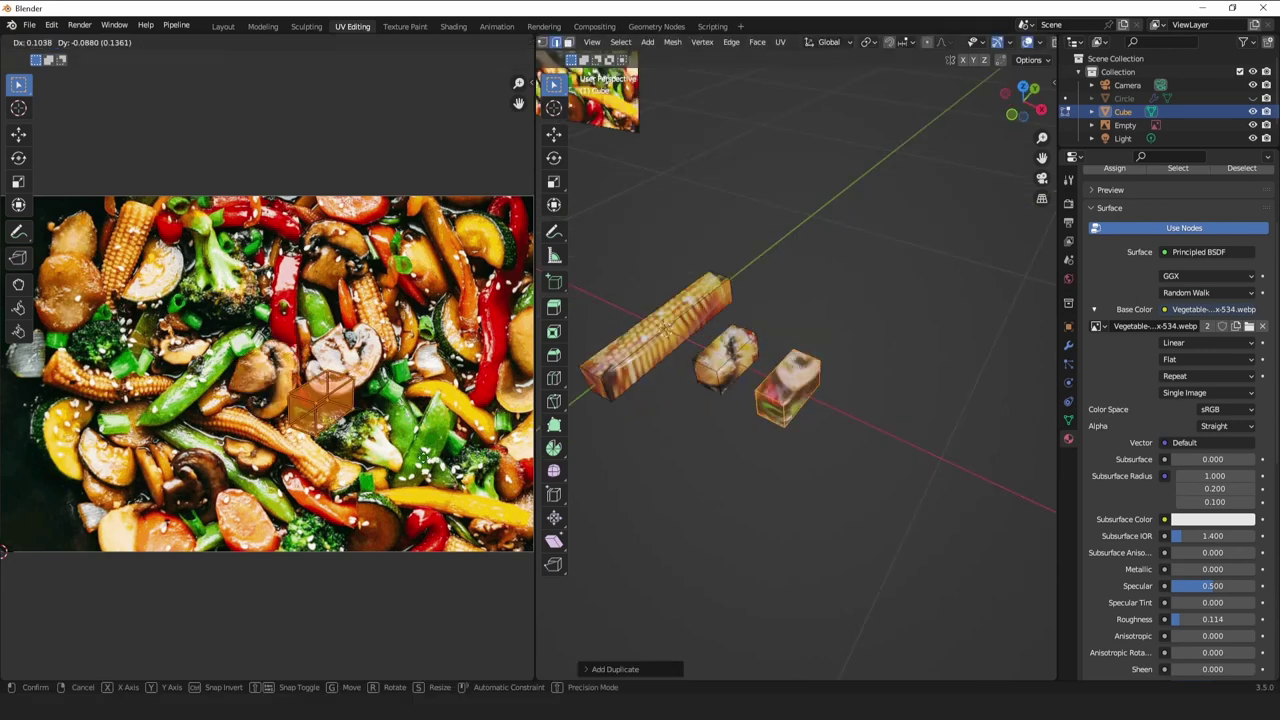
Duplicate the short piece, scale the copy to about 2.0 along X and fit its UV island onto a mushroom in the photo.
key("shift+d")
key("s")
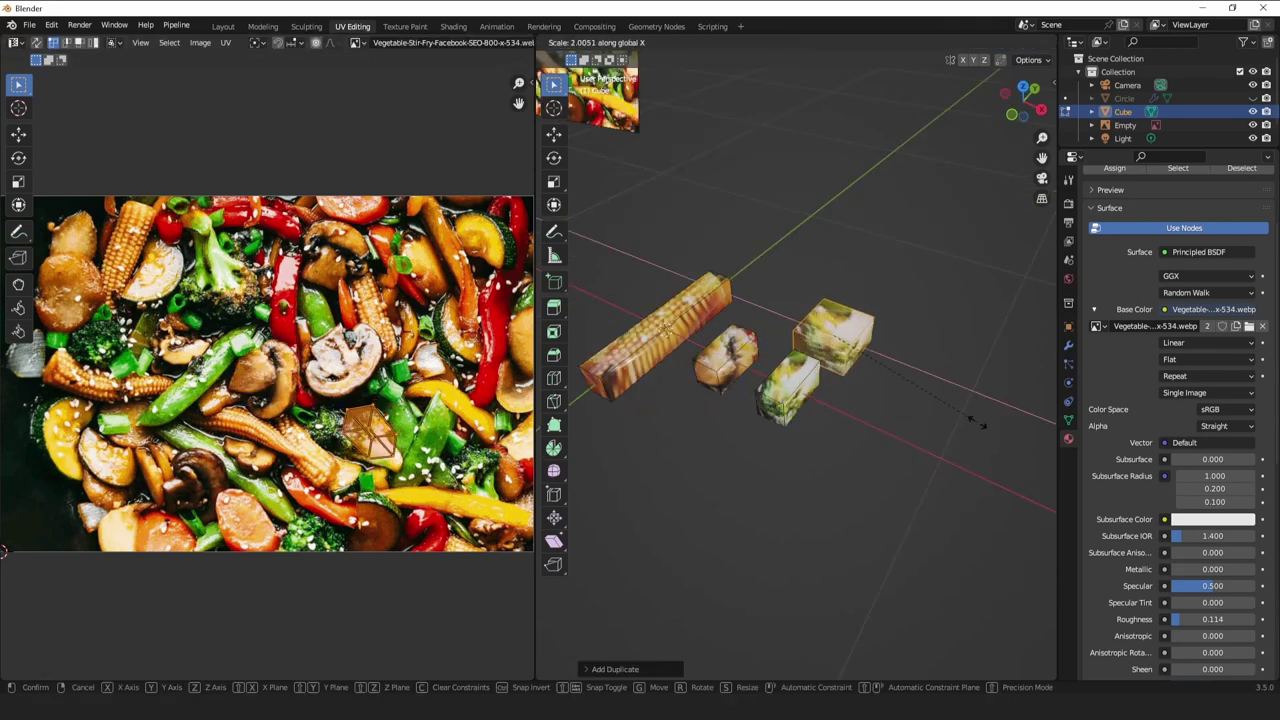
key("g")
key("s")
key("alt+a")
Duplicate the pale mushroom block and stretch the copy to about 3.35 along Y.
middle_click_drag(759, 303, 850, 230)
key("shift+d")
key("s")
key("y")
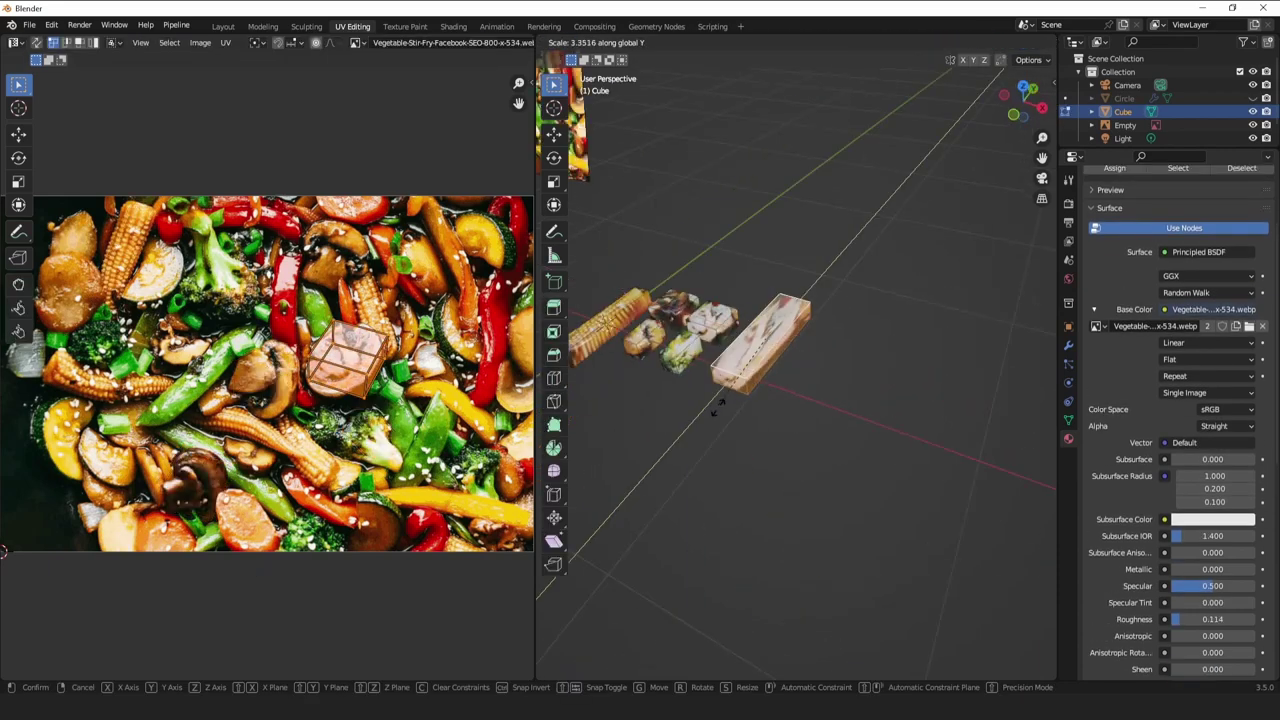
Duplicate the pale mushroom block, scale it along X and place the floret-shaped piece's UV island on the upper broccoli in the photo.
key("shift+d")
right_click(720, 340)
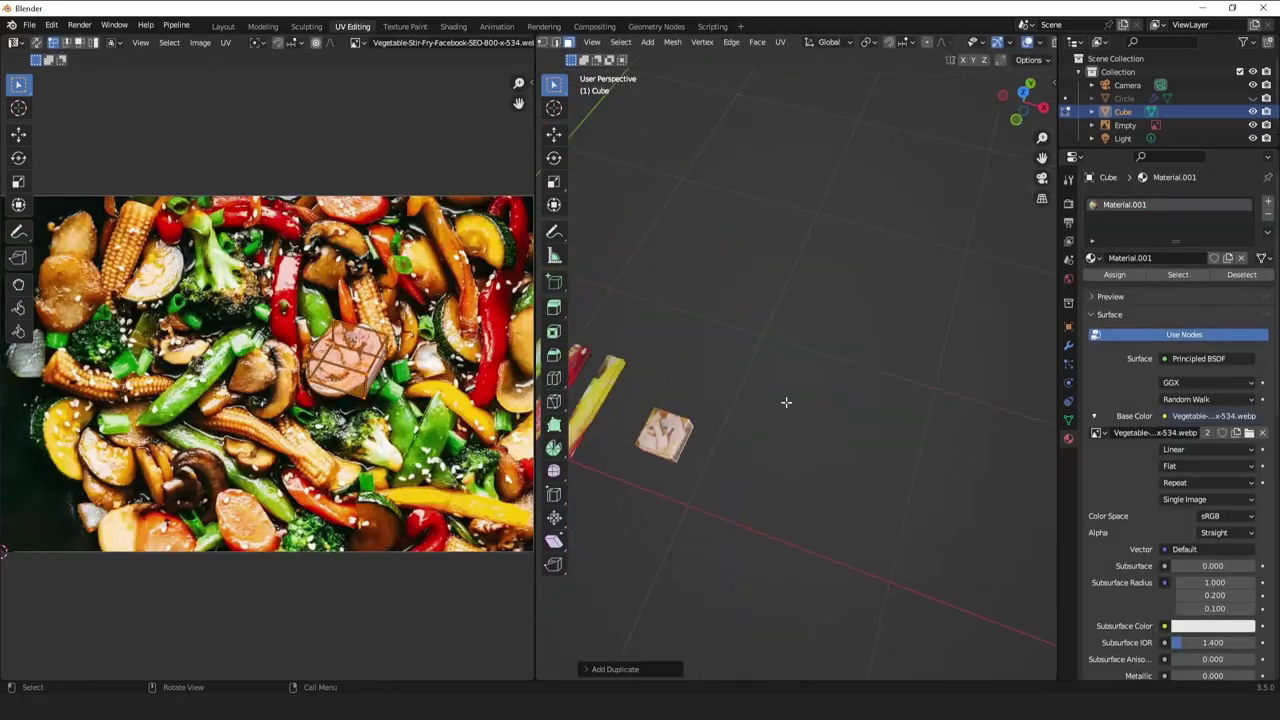
key("s")
key("x")
left_click(848, 306)
key("g")
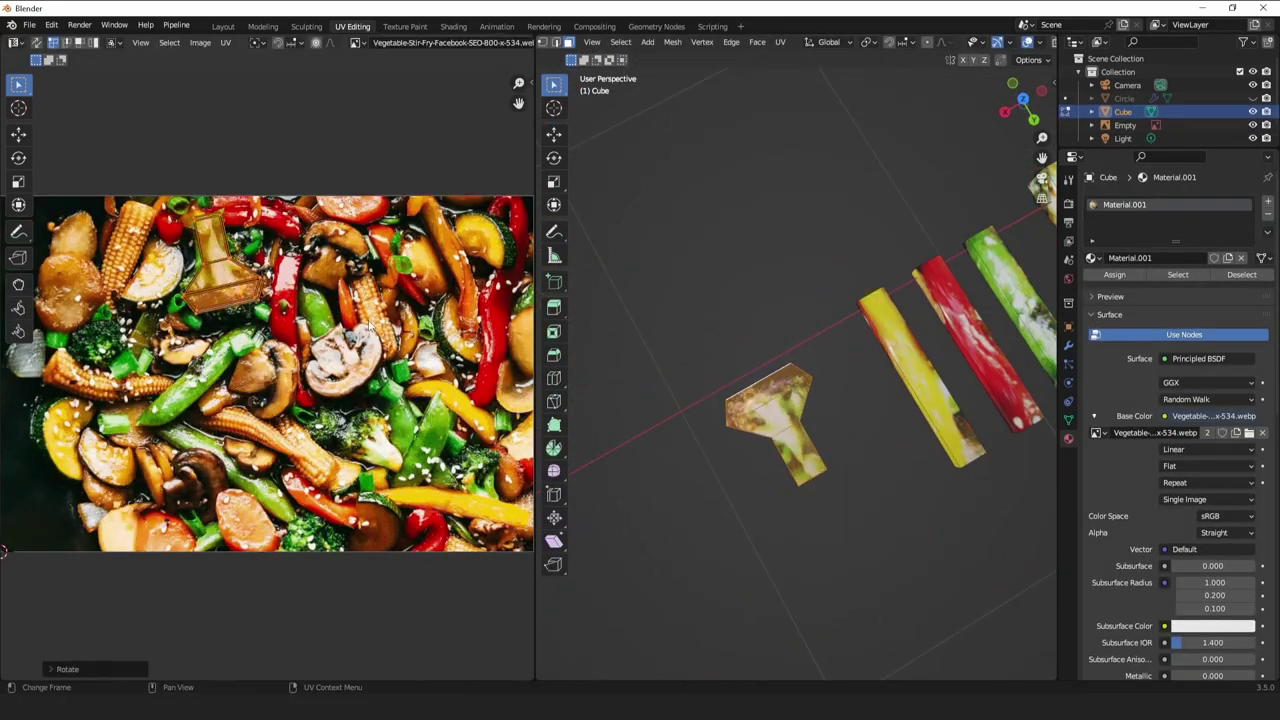
key("g")
Select a linked food piece, duplicate it and move the copy to a free spot among the pieces.
middle_click_drag(820, 480, 740, 440)
key("ctrl+l")
key("shift+d")
key("g")
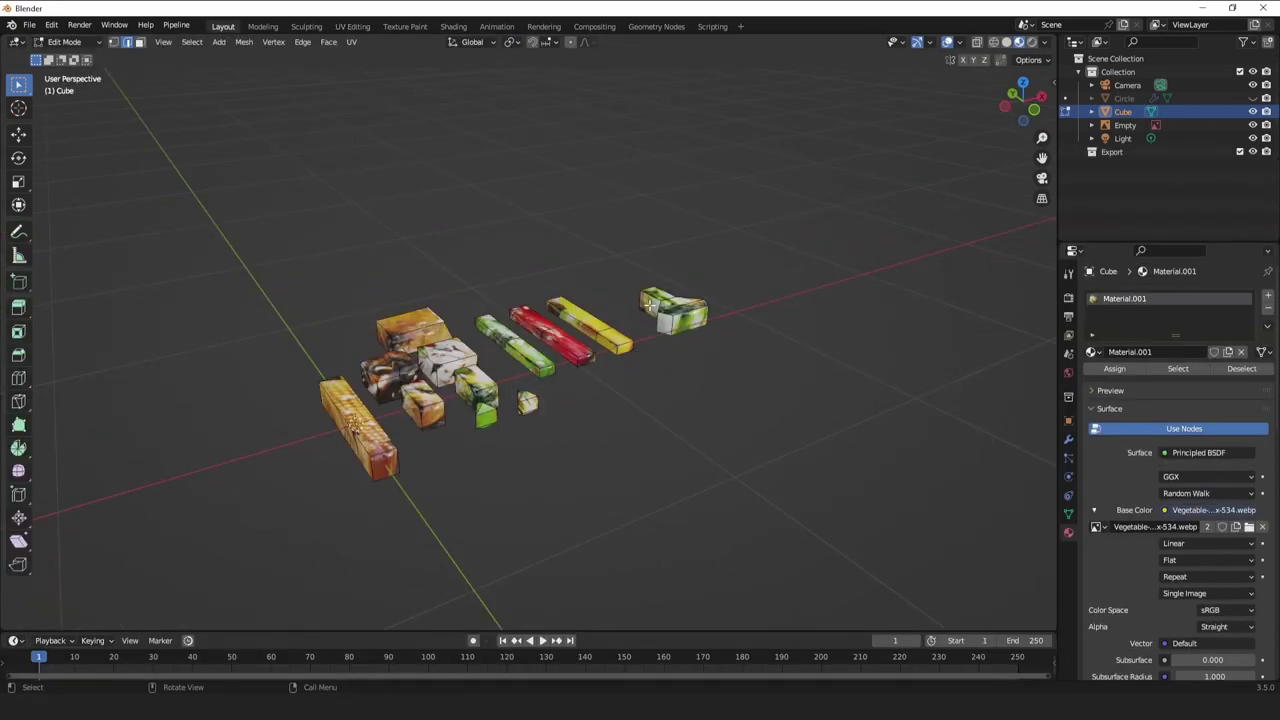
Shift the middle edge loop of the green stick sideways to give the stick a bend.
middle_click_drag(680, 316, 753, 411)
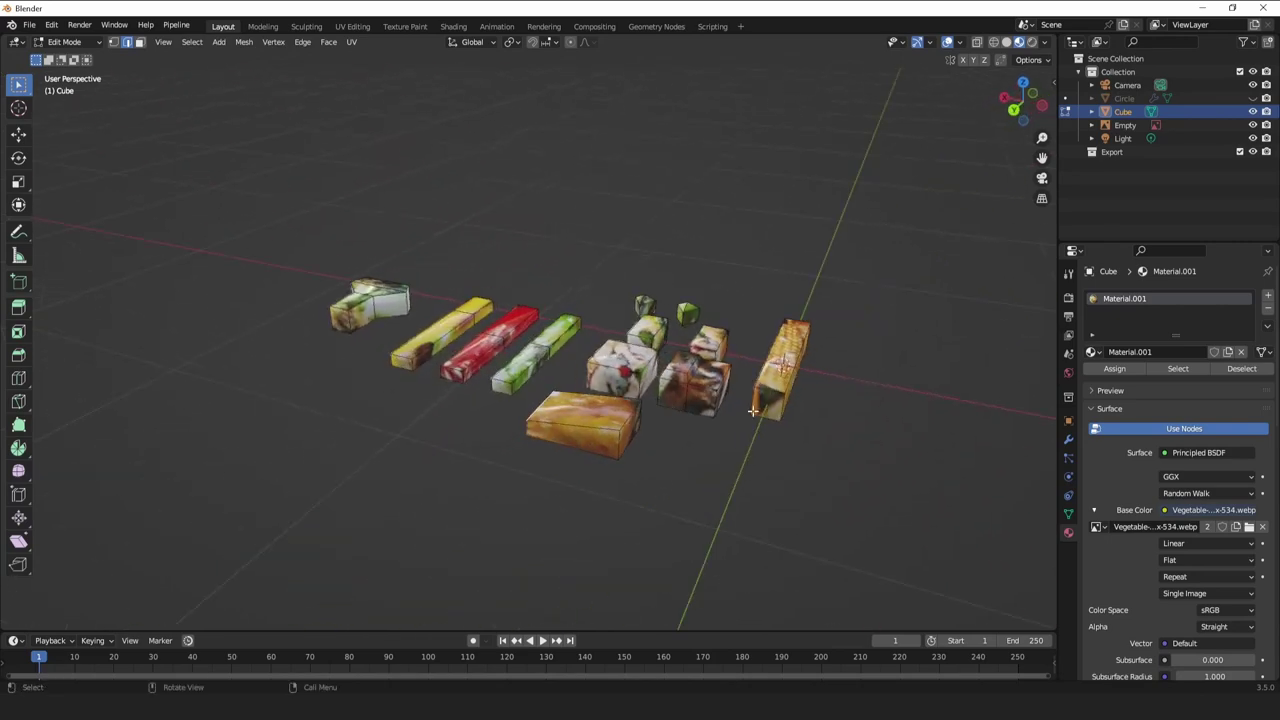
middle_click_drag(702, 358, 605, 367)
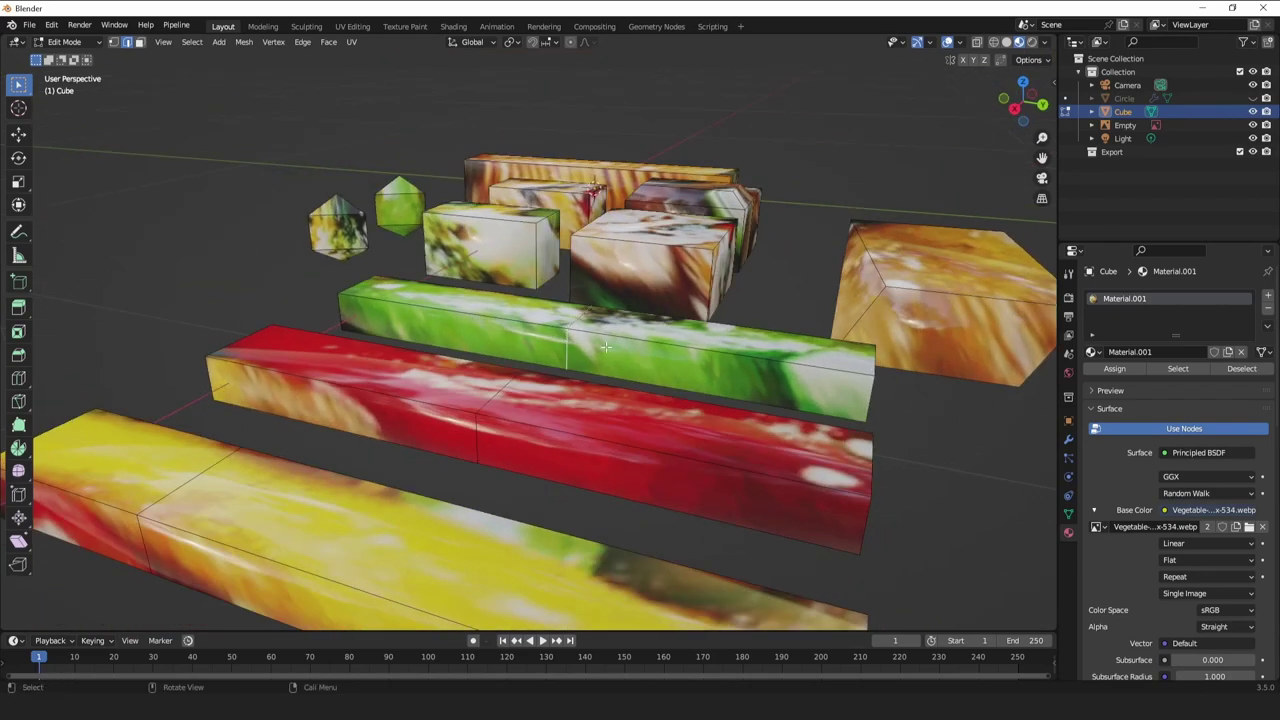
key("g")
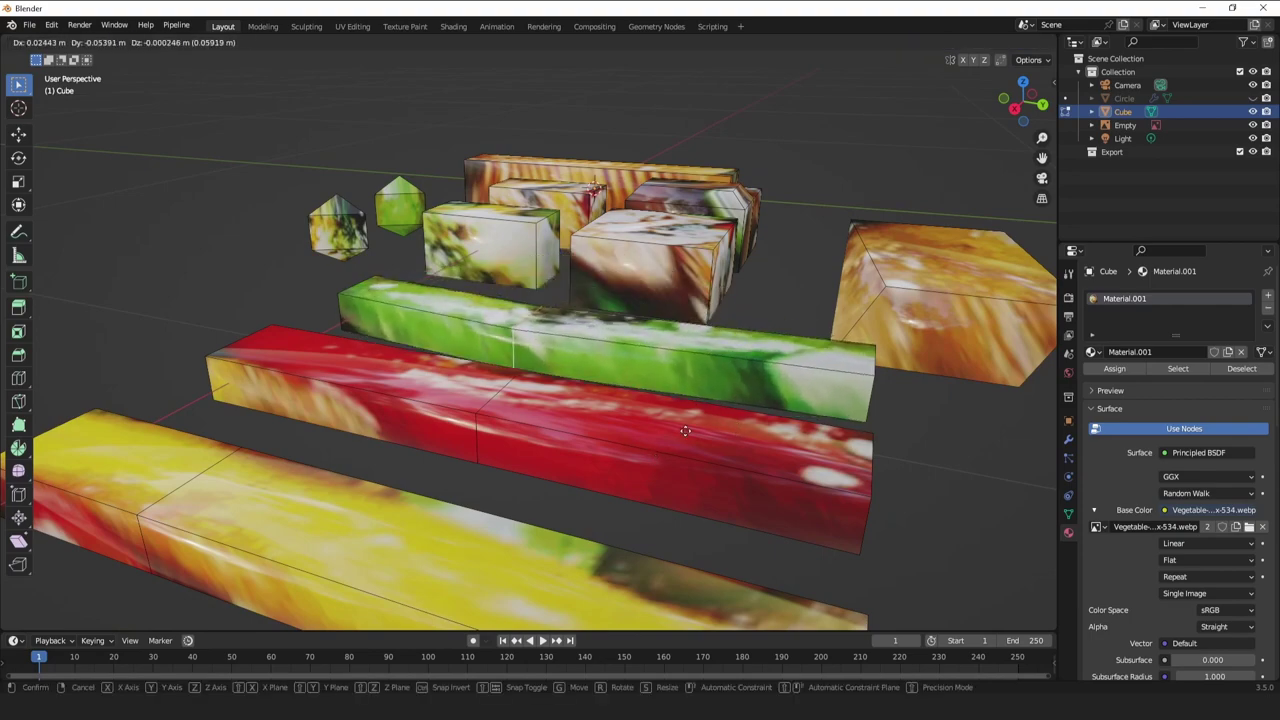
left_click(710, 446)
scroll(714, 428, "down", 3)
Select the whole broccoli piece, move it along X and Y to just behind the red and yellow sticks, and rotate it about Z.
middle_click_drag(717, 426, 339, 513)
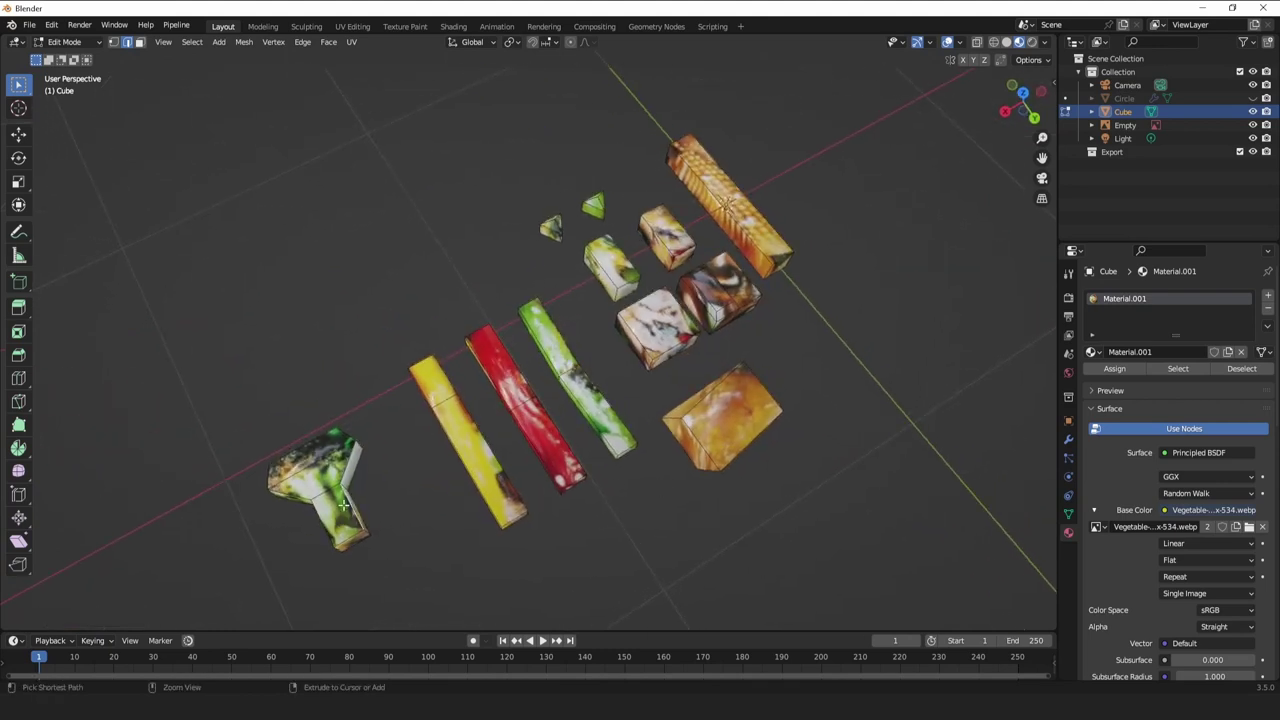
key("ctrl+l")
key("g")
key("x")
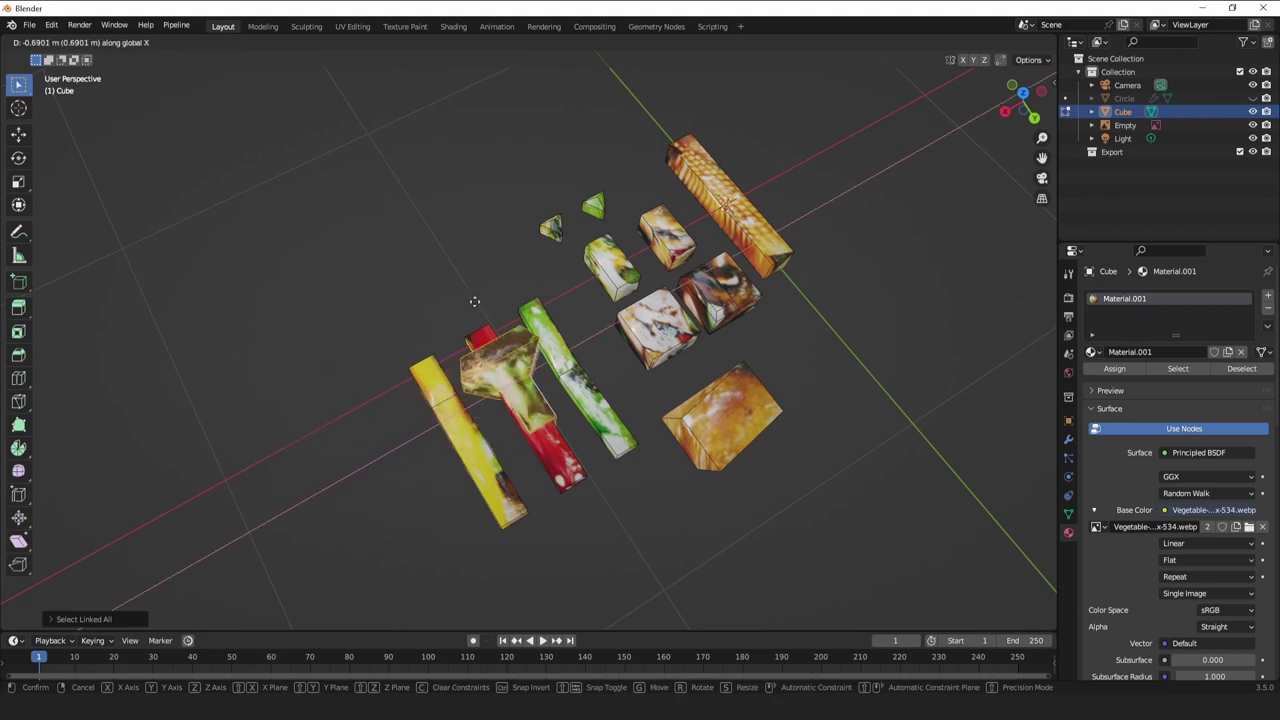
key("y")
left_click(470, 269)
key("r")
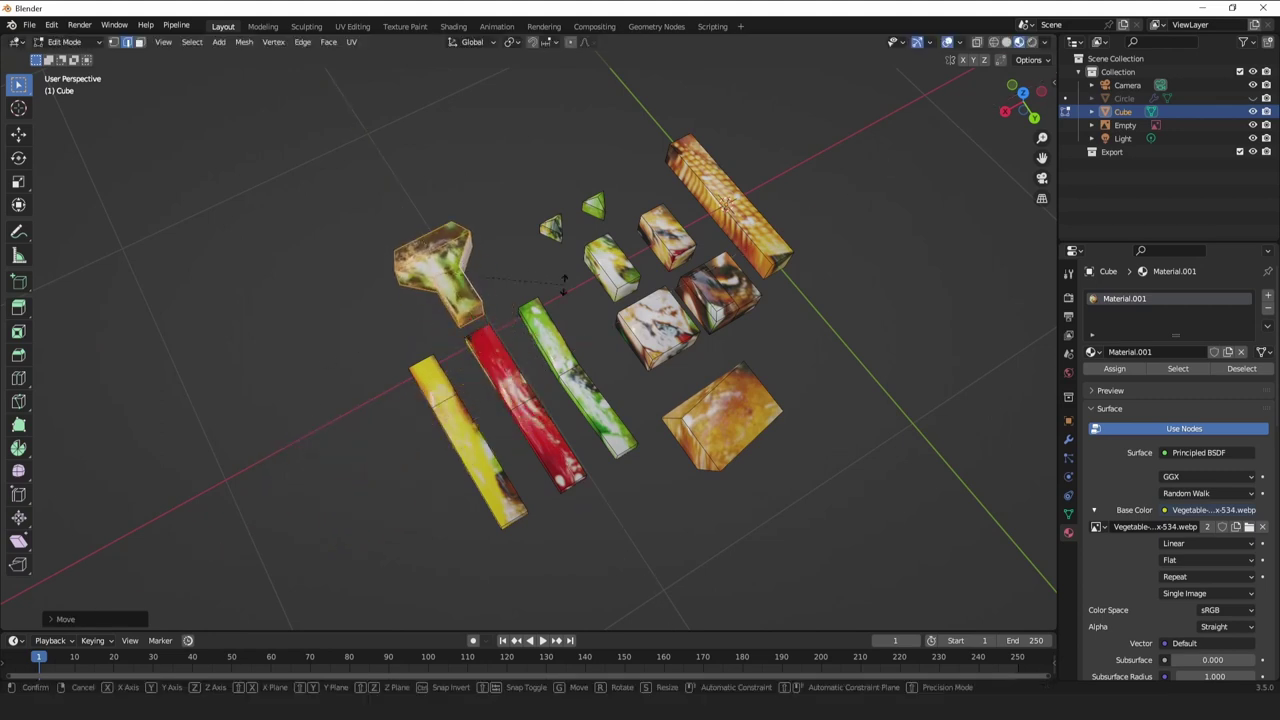
key("z")
left_click(466, 384)
Select all food pieces, duplicate them about 0.22 m up along Z and stack another duplicate layer above.
middle_click_drag(675, 412, 684, 358)
key("a")
scroll(687, 355, "down", 4)
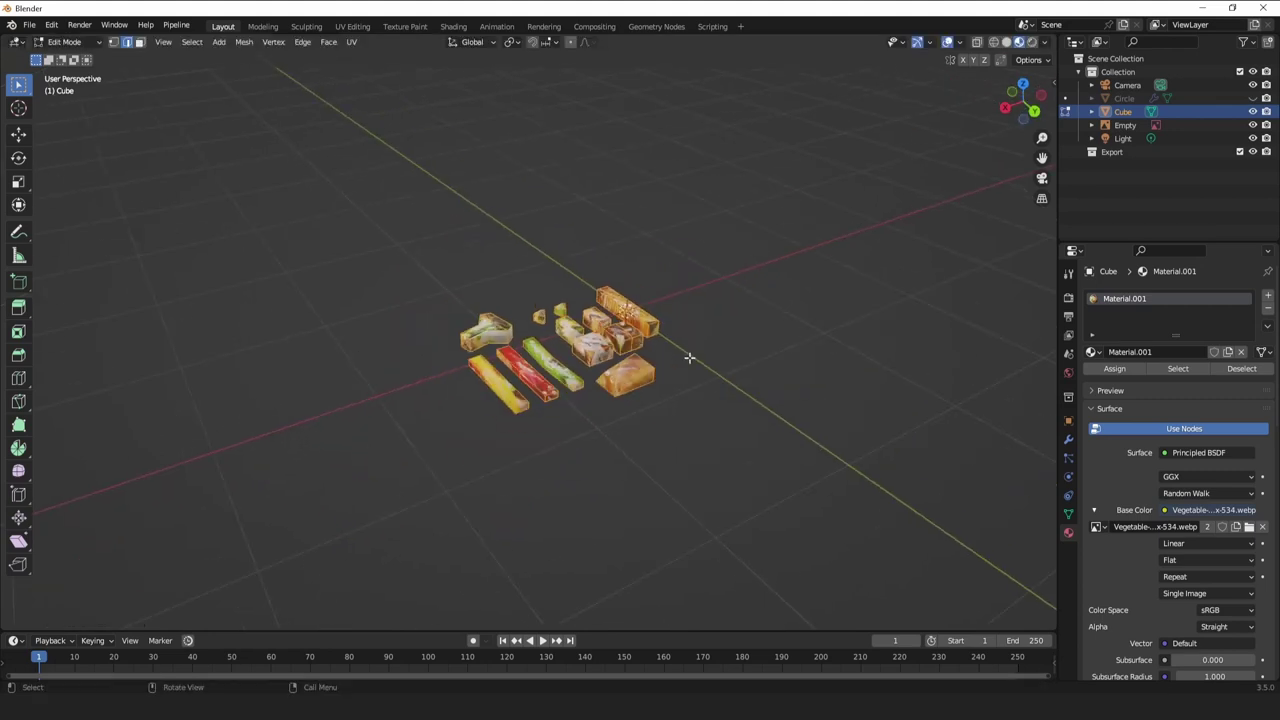
key("shift+d")
key("z")
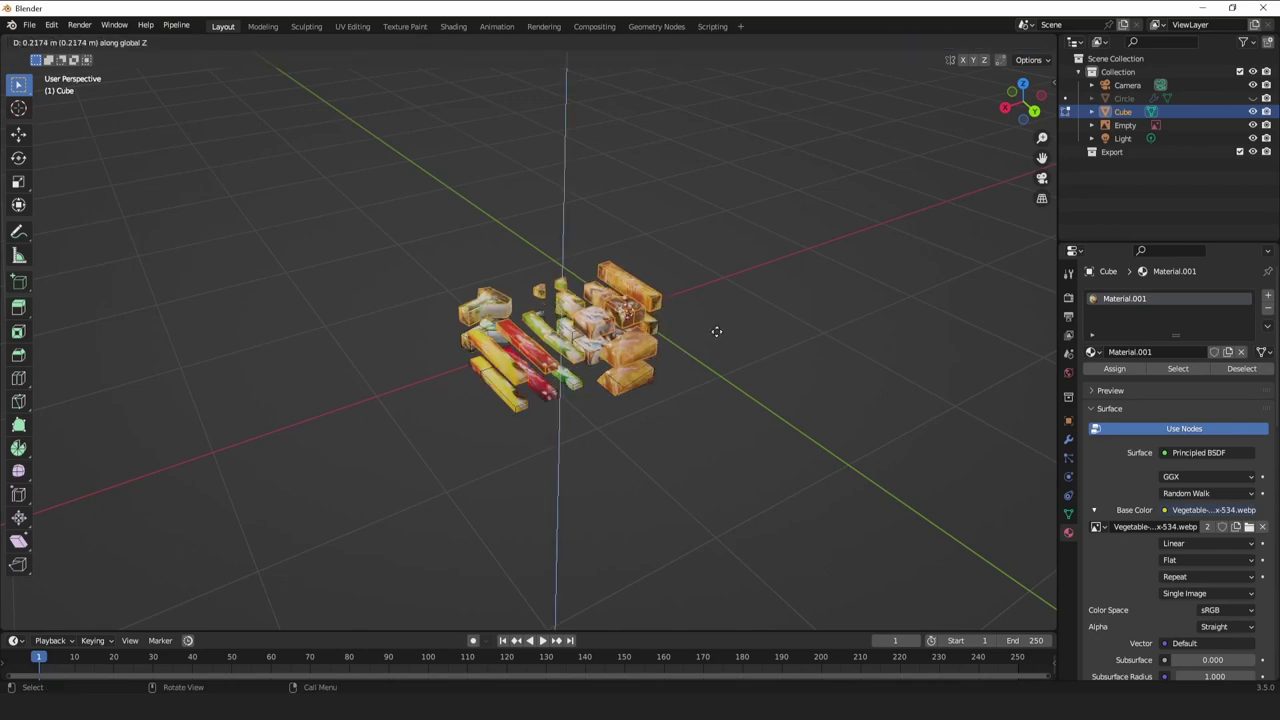
left_click(716, 331)
key("shift+d")
key("z")
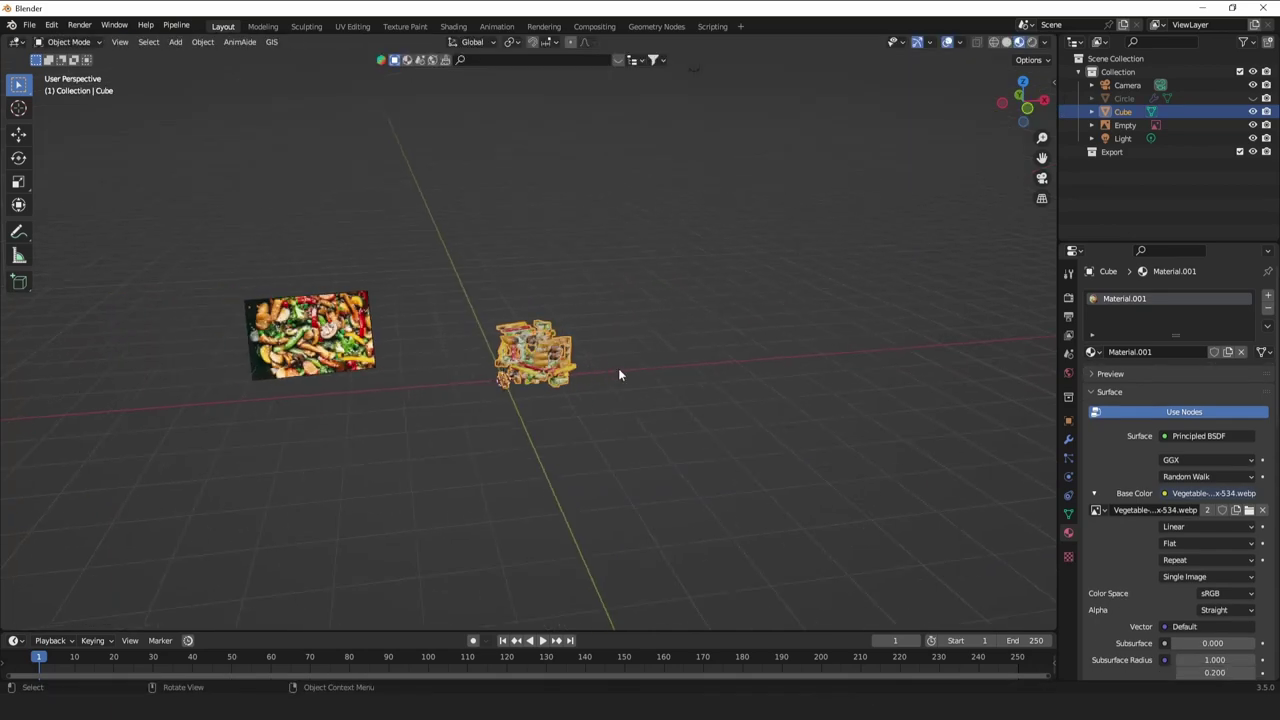
Unhide the bowl and move the stack of food pieces above it.
mouse_move(619, 375)
middle_mouse_down()
mouse_move(622, 336)
mouse_move(674, 408)
mouse_move(684, 372)
mouse_move(640, 365)
middle_mouse_up()
scroll(622, 336, "up", 5)
scroll(626, 363, "down", 5)
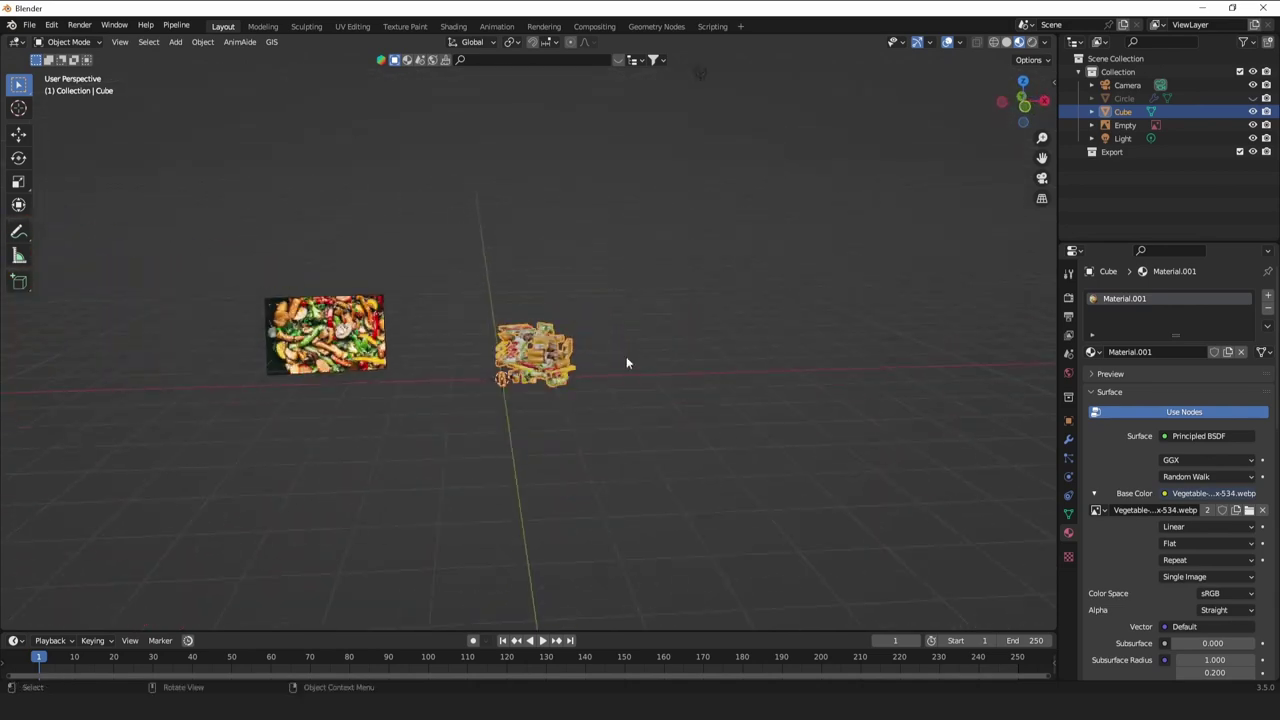
left_click(1251, 99)
scroll(566, 347, "up", 3)
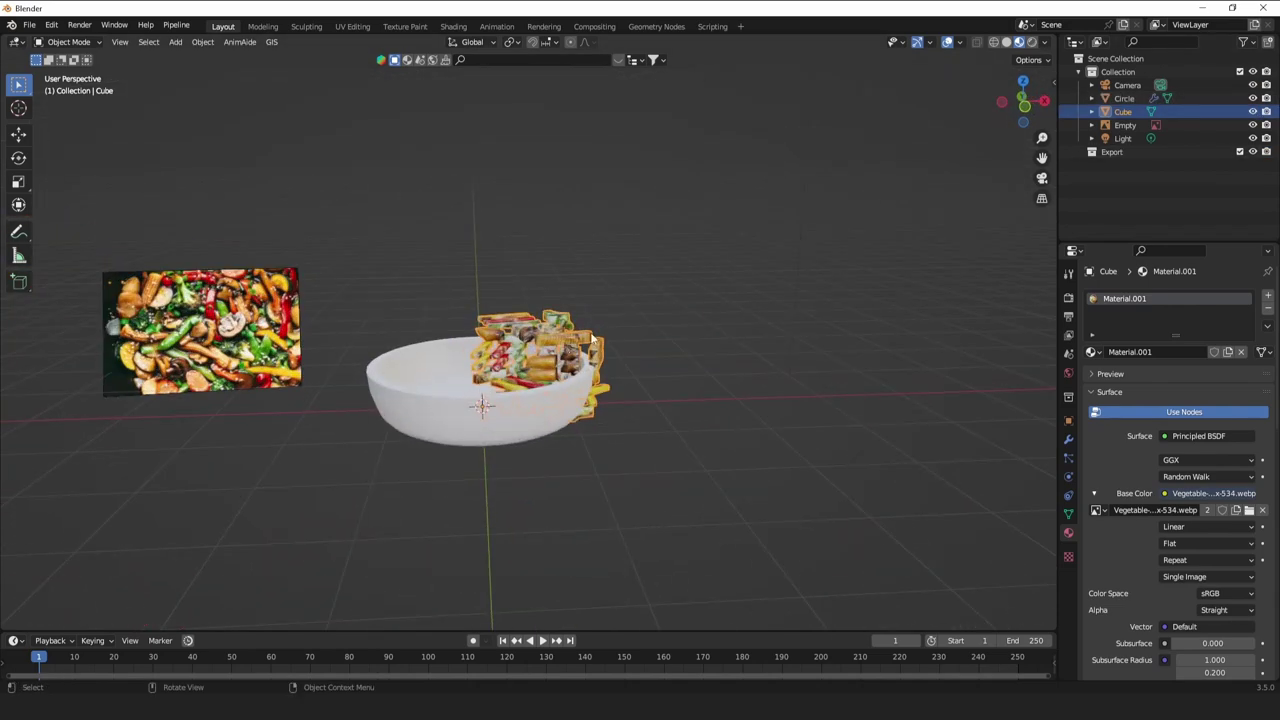
key("g")
left_click(538, 208)
Scale the stack of food pieces up slightly to suit the bowl and check its mesh in Edit Mode.
middle_click_drag(540, 208, 686, 232)
key("s")
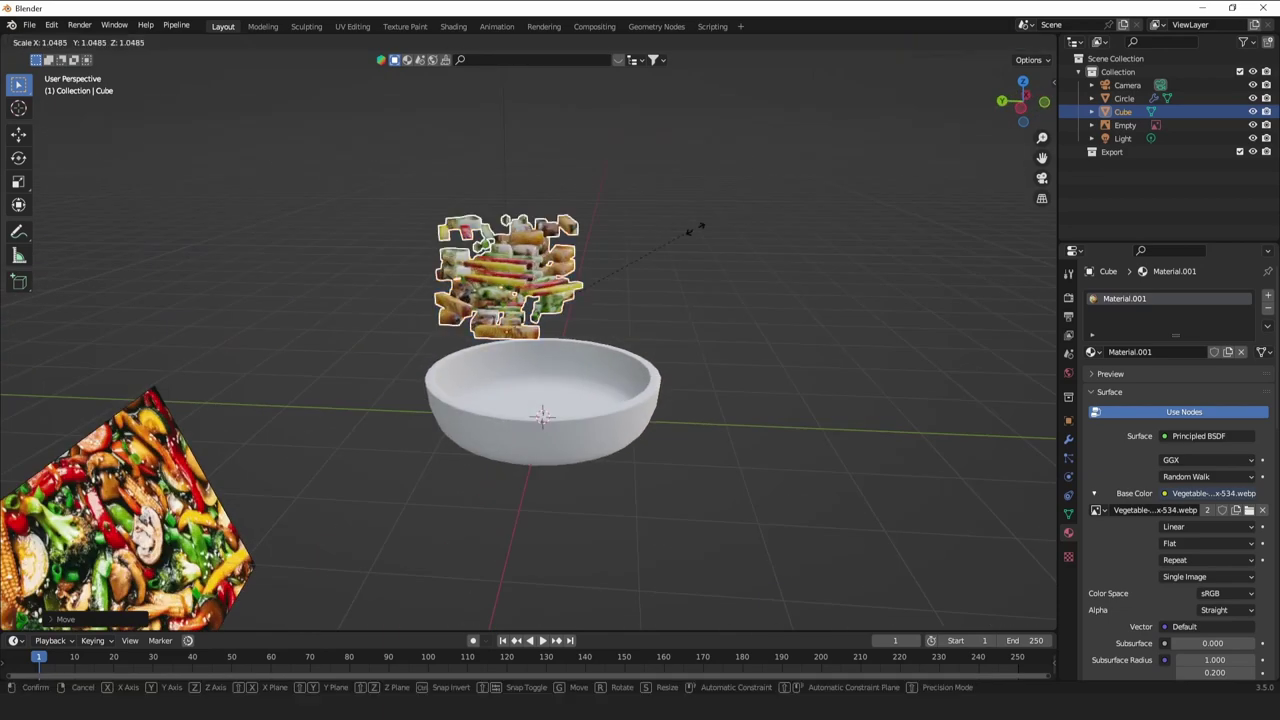
left_click(724, 236)
key("Tab")
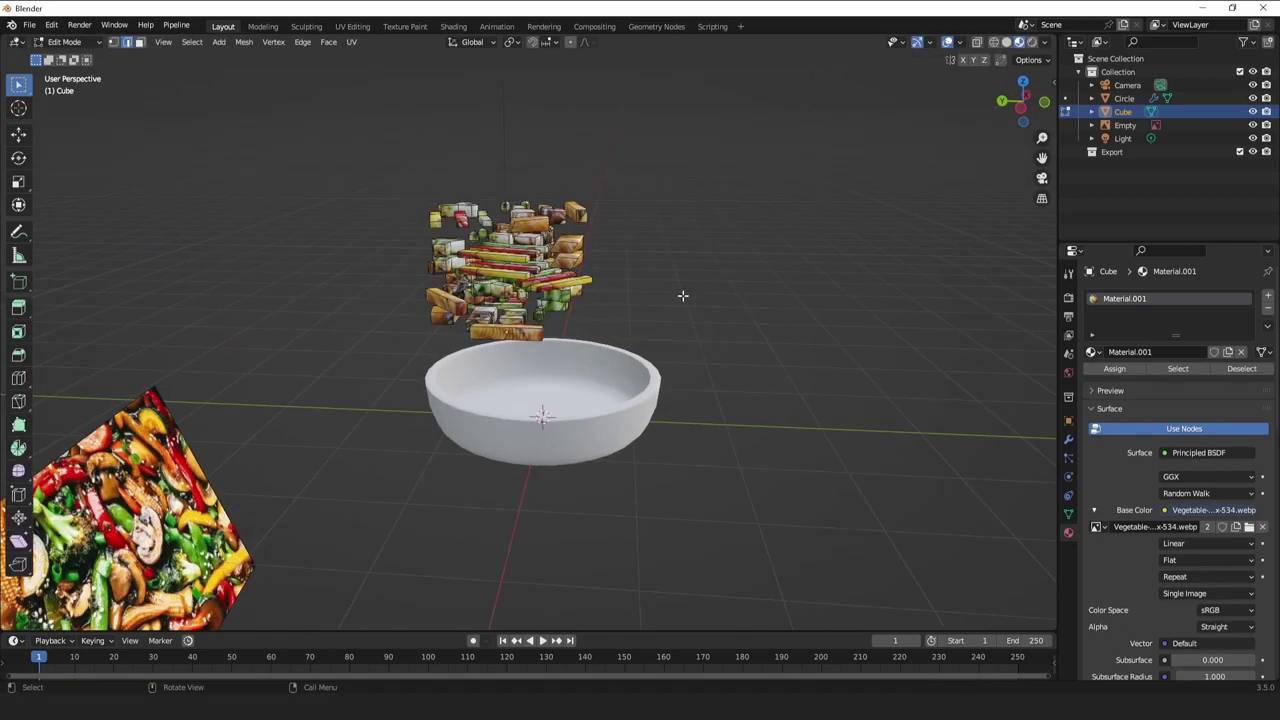
key("Tab")
Center the food stack over the bowl from several views and lower it so the bottom pieces sit inside the rim.
key("g")
left_click(648, 338)
middle_click_drag(650, 339, 599, 383)
key("g")
left_click(786, 377)
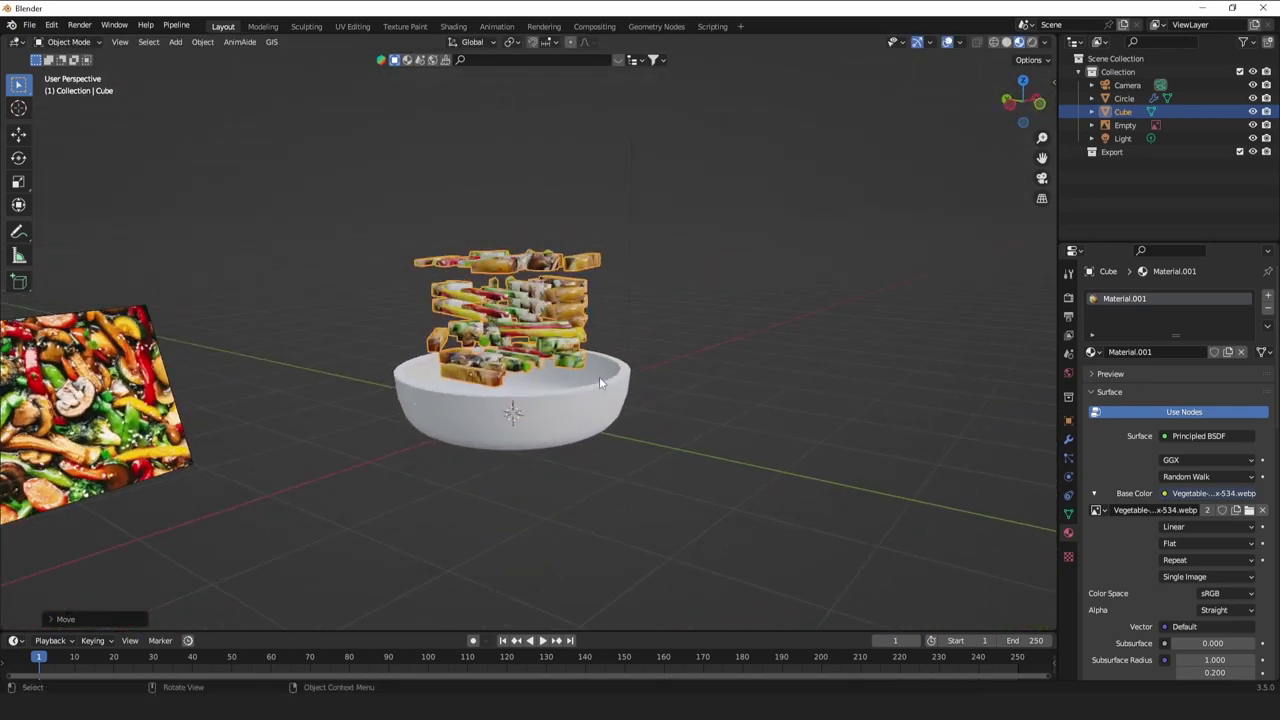
scroll(600, 379, "up", 2)
key("g")
left_click(615, 410)
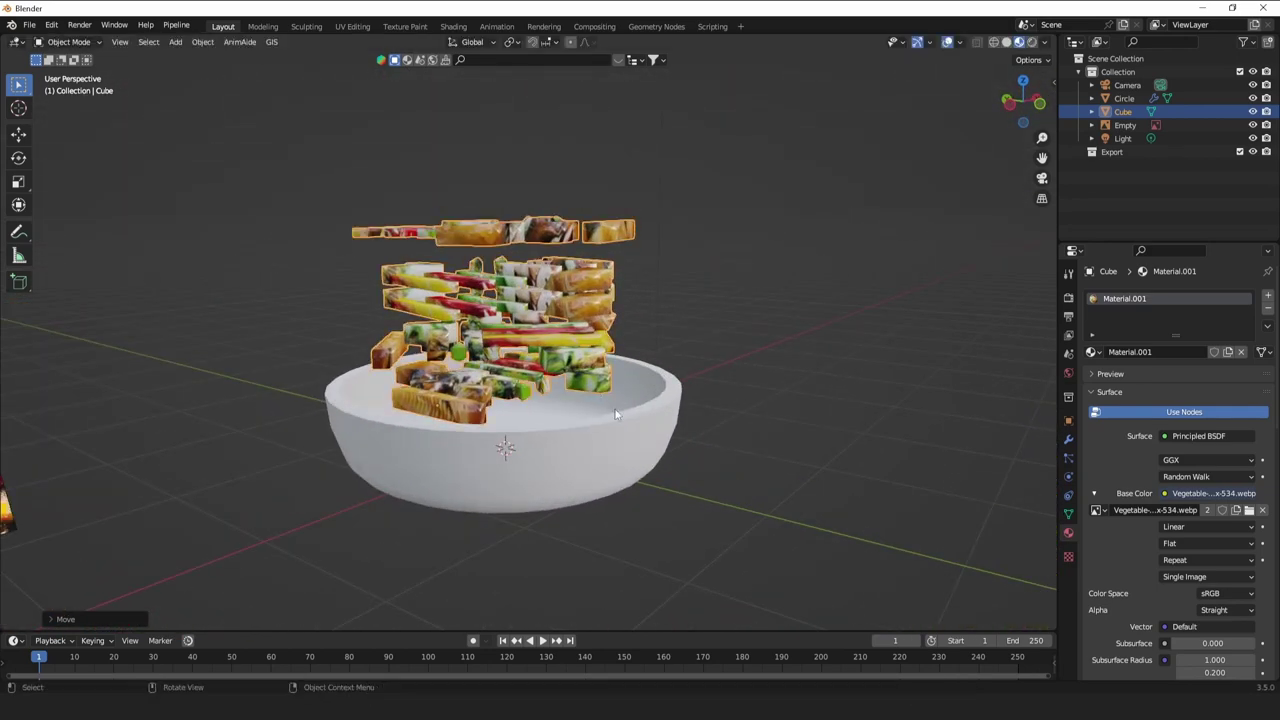
Add Cloth physics to the food object.
left_click(616, 415)
left_click(548, 325)
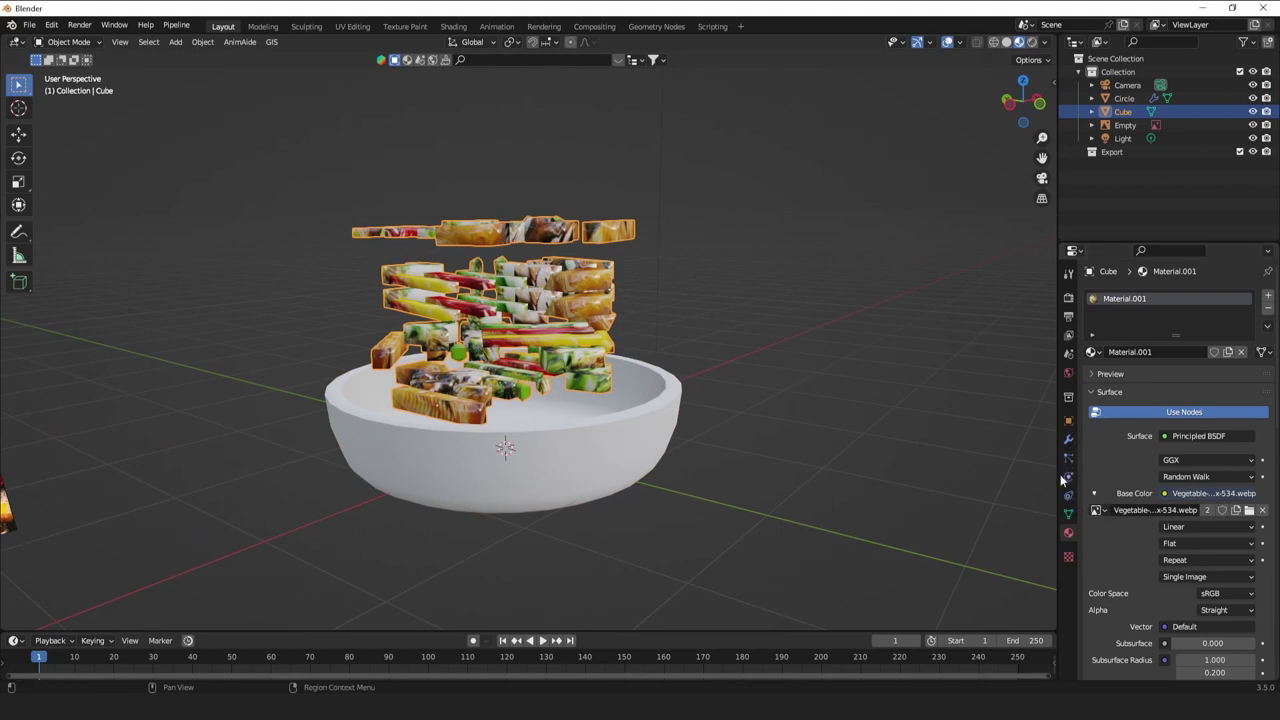
left_click(1068, 477)
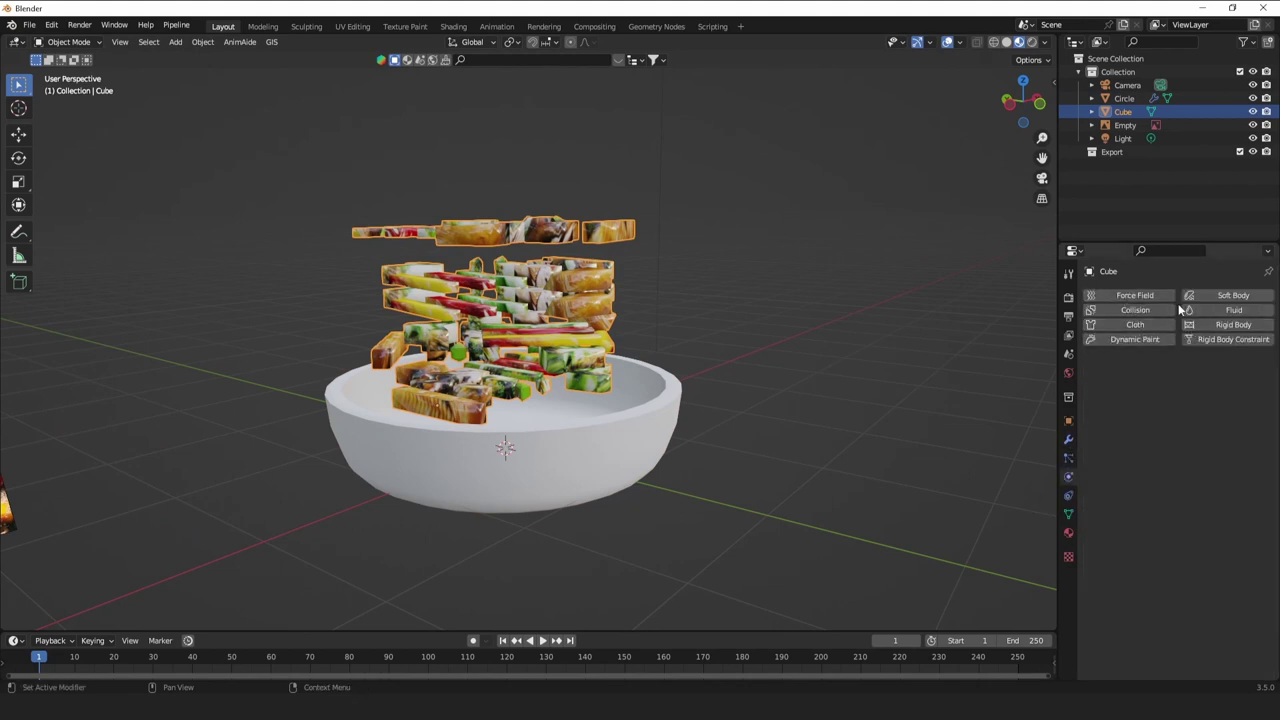
left_click(1140, 310)
left_click(1140, 310)
left_click(1130, 324)
Play the cloth simulation and examine from above and up close how the pieces settle in the bowl.
middle_click_drag(543, 335, 542, 392)
scroll(543, 338, "down", 2)
key("space")
scroll(720, 451, "up", 6)
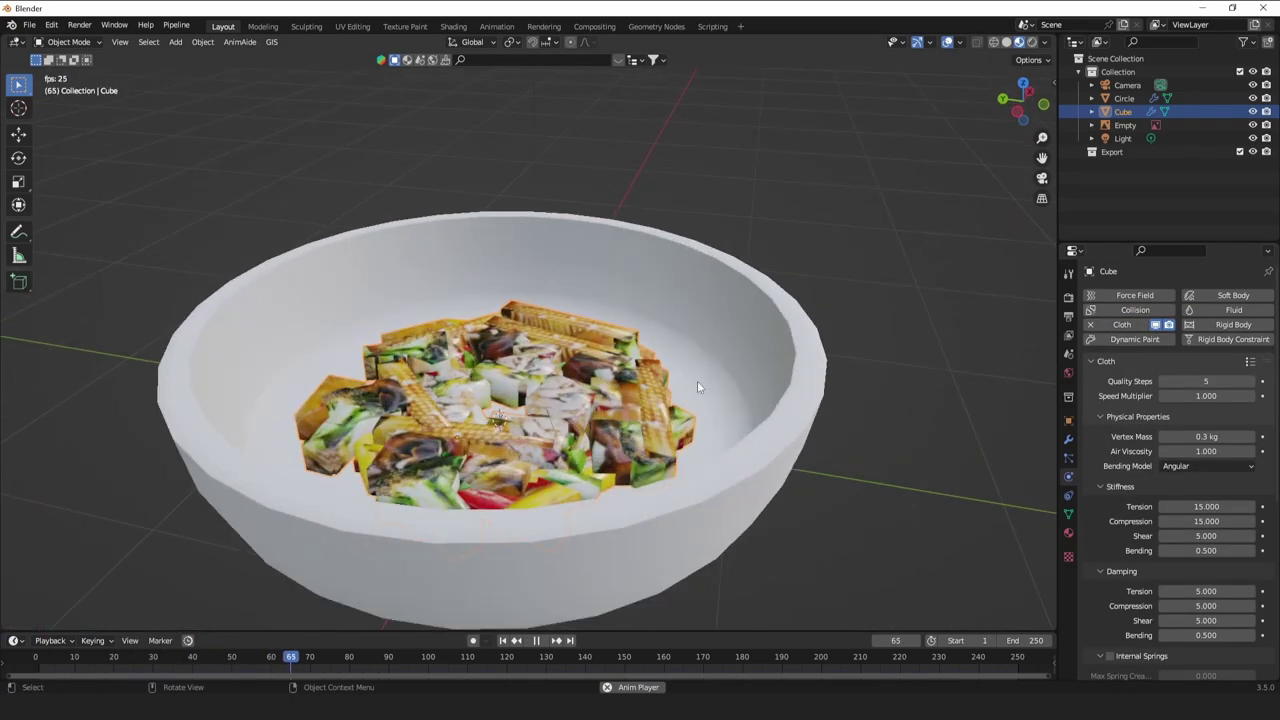
middle_click_drag(697, 380, 727, 431)
scroll(728, 468, "up", 2)
scroll(728, 468, "down", 2)
scroll(727, 431, "down", 1)
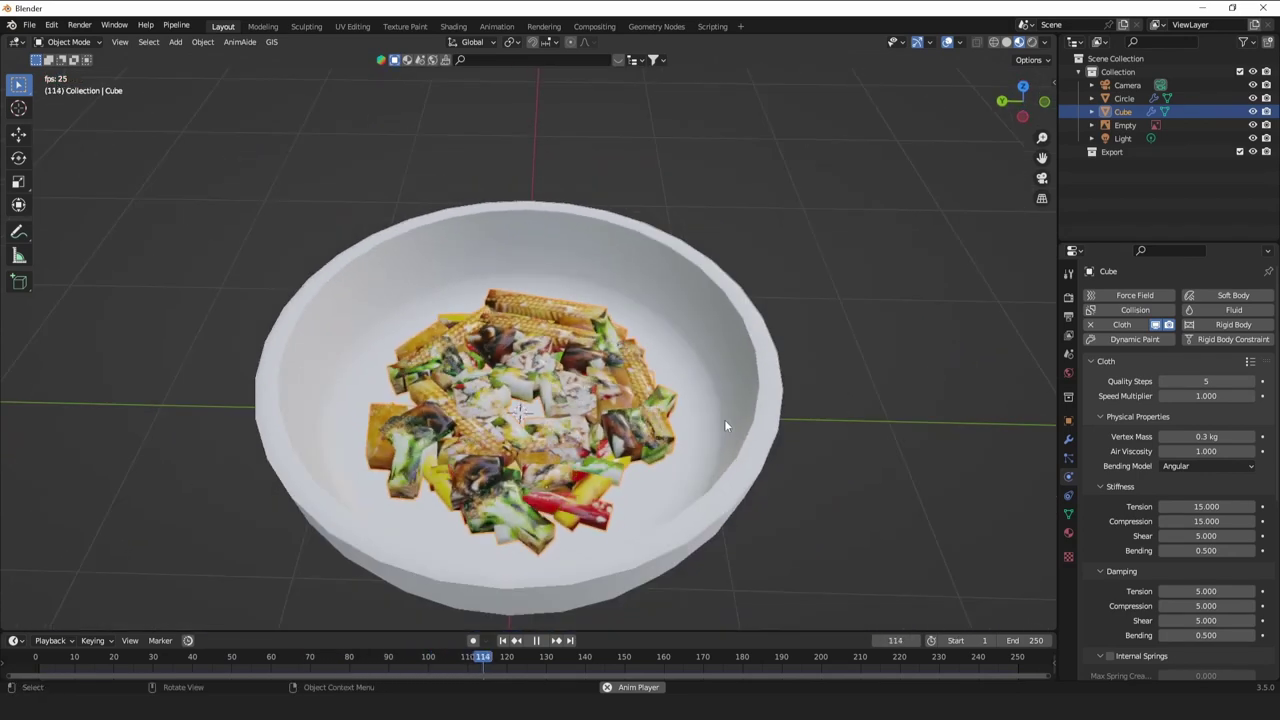
key("space")
Enable Internal Springs and Self Collisions in the food object's cloth settings.
scroll(1236, 472, "down", 8)
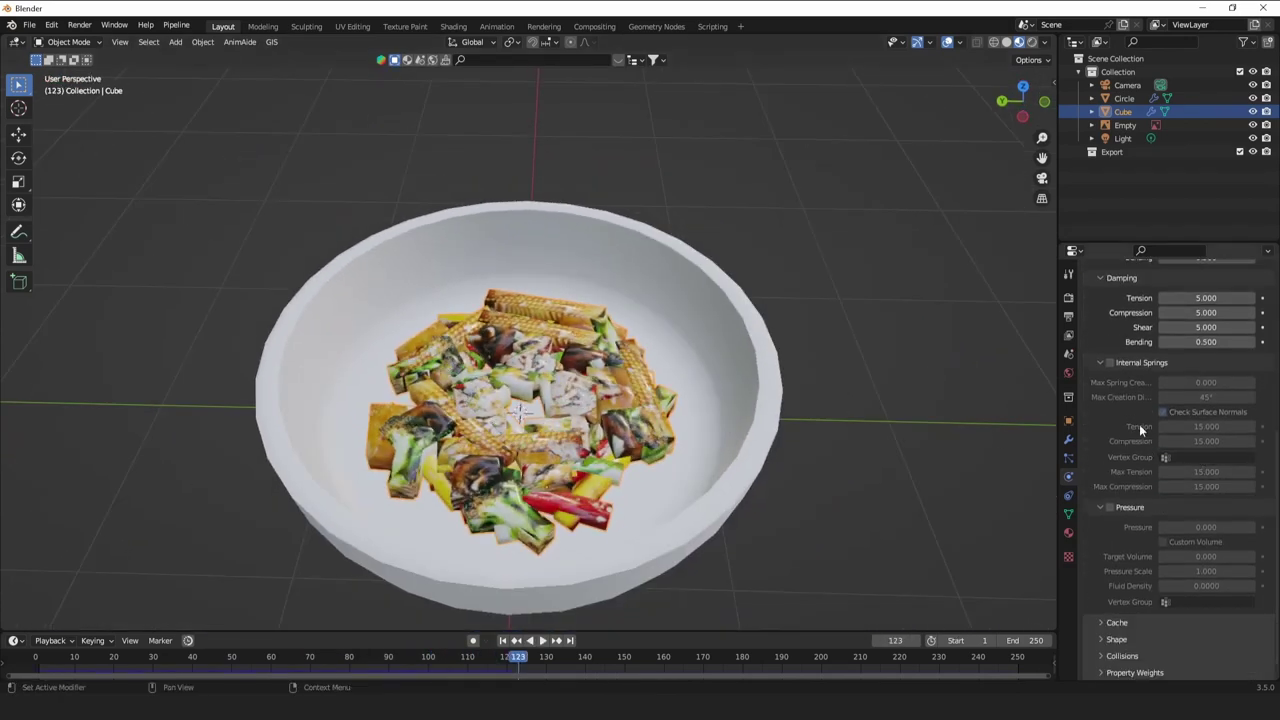
left_click(1108, 363)
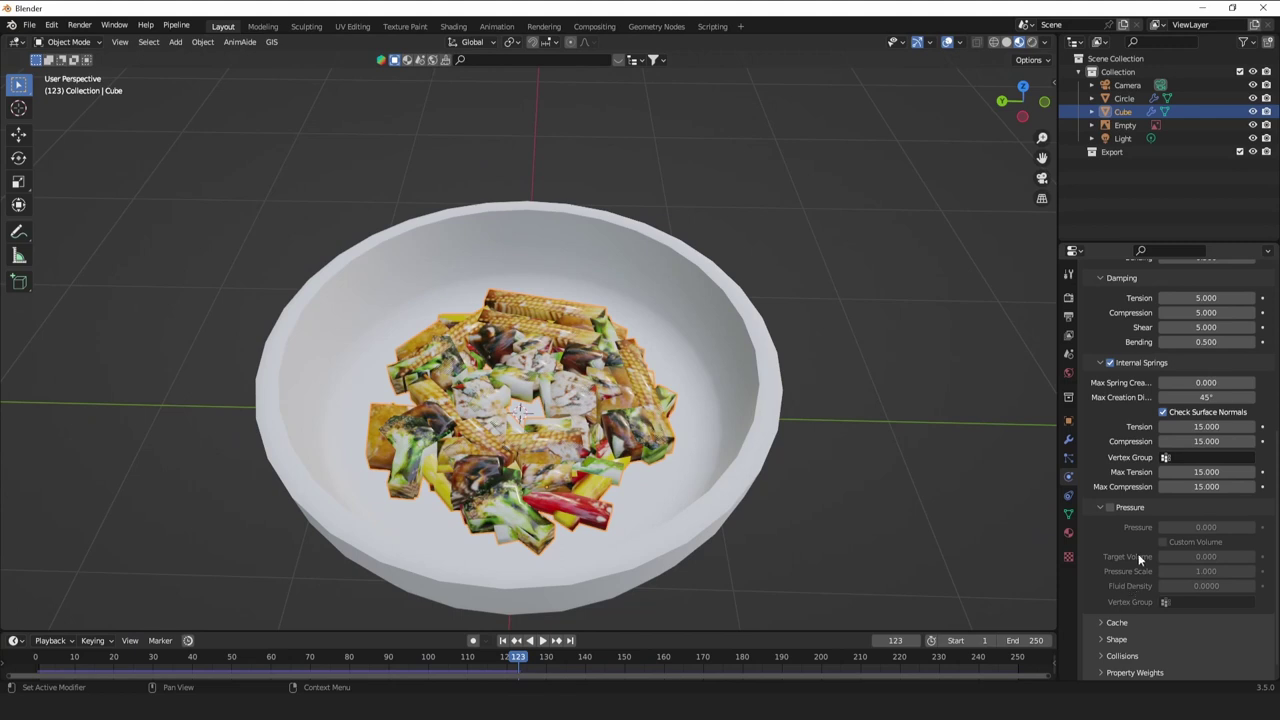
scroll(1138, 553, "down", 1)
left_click(1132, 635)
scroll(1132, 633, "down", 10)
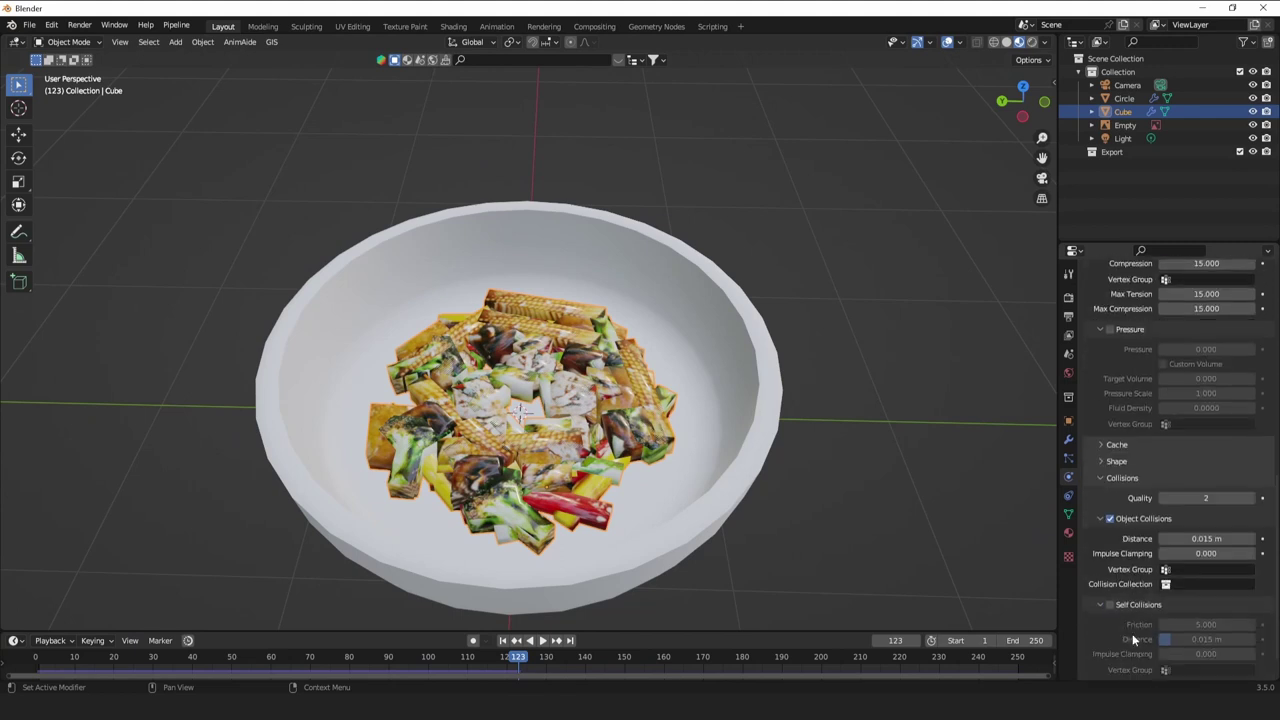
left_click(1110, 569)
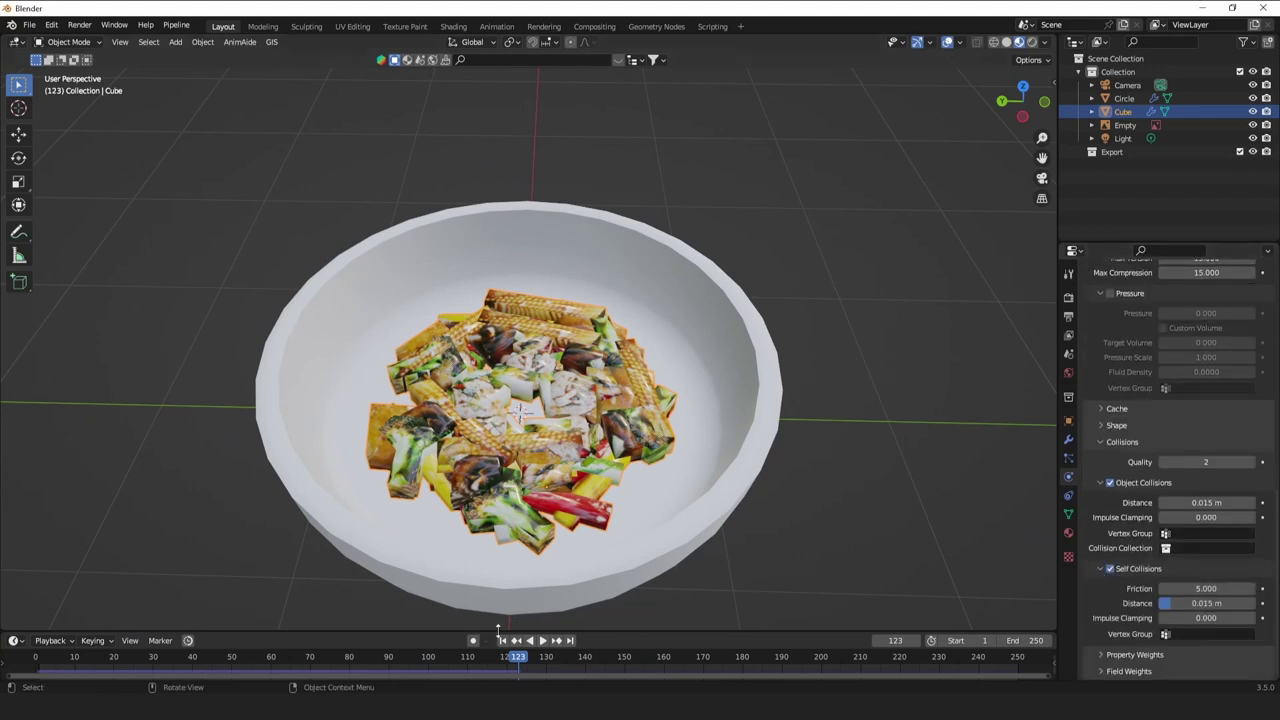
Replay the cloth simulation from the first frame and stop it at frame 64 with the food lying in the bowl.
left_click(503, 640)
left_click(546, 641)
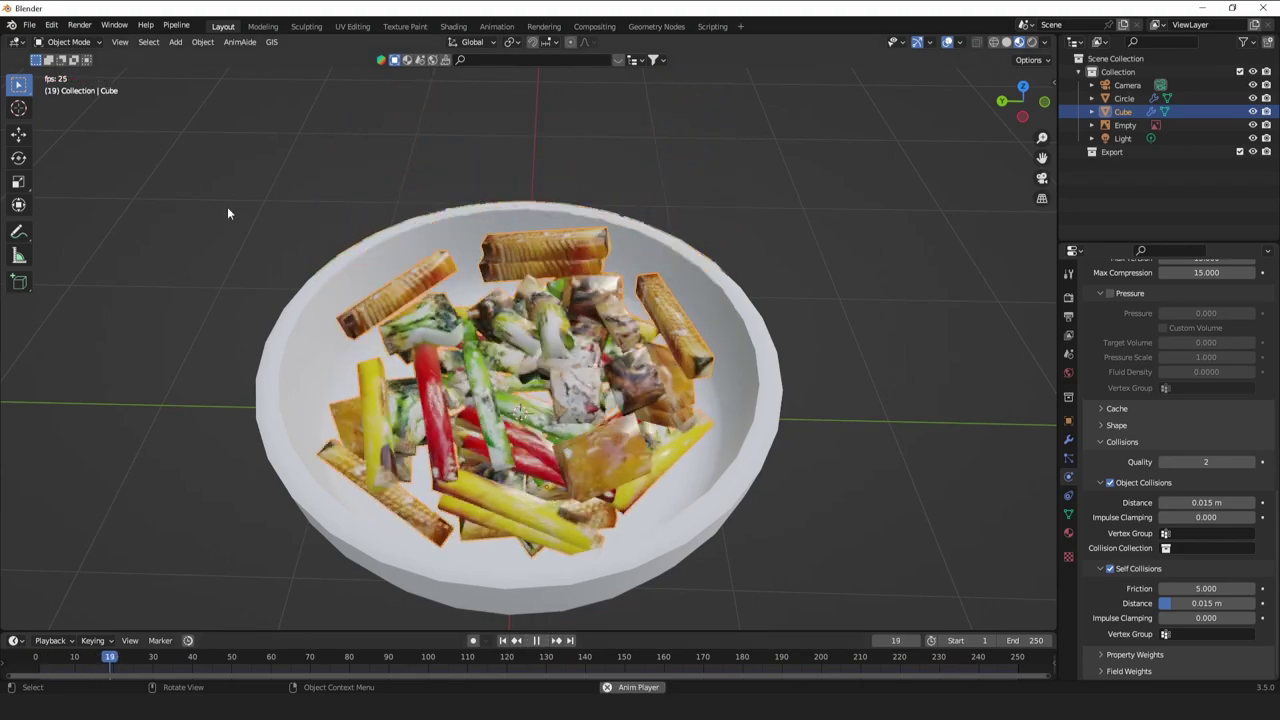
middle_click_drag(227, 207, 466, 322)
left_click(798, 244)
middle_click_drag(722, 258, 631, 314)
scroll(701, 301, "up", 4)
scroll(728, 259, "down", 5)
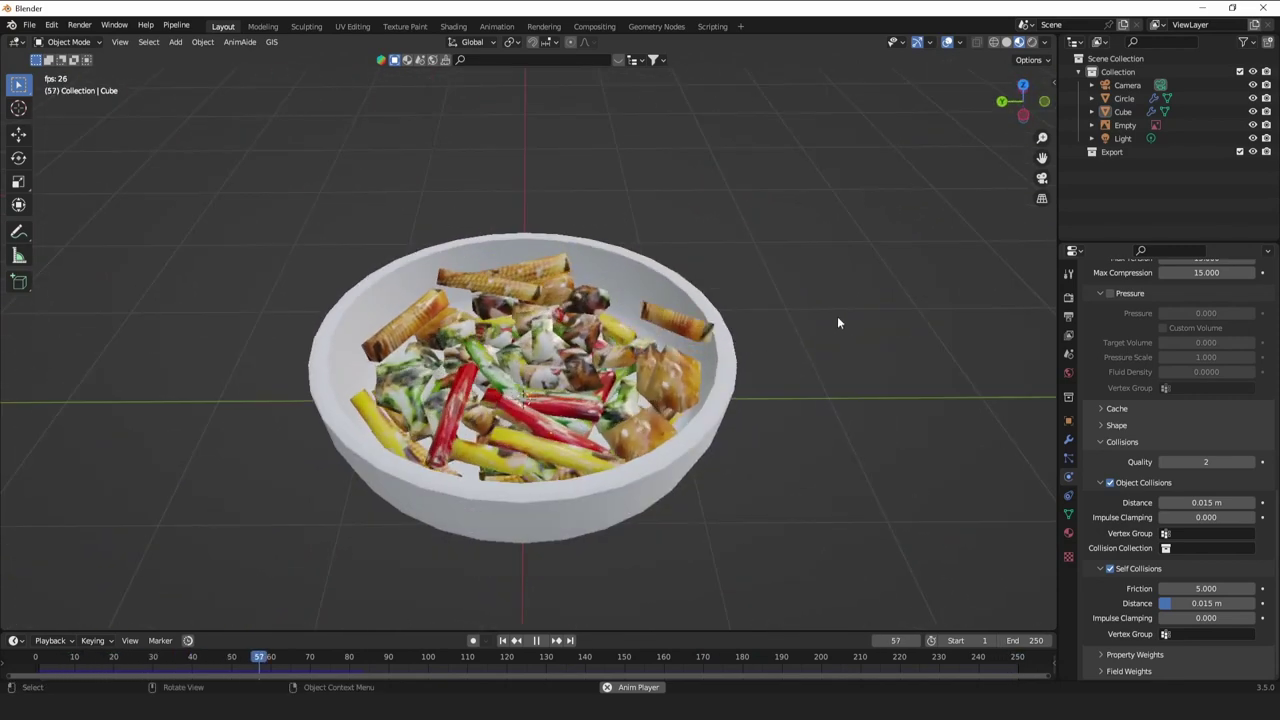
key("space")
Enable Ambient Occlusion for the Eevee render and set its distance to 0.81 m.
left_click(1068, 298)
left_click(1101, 389)
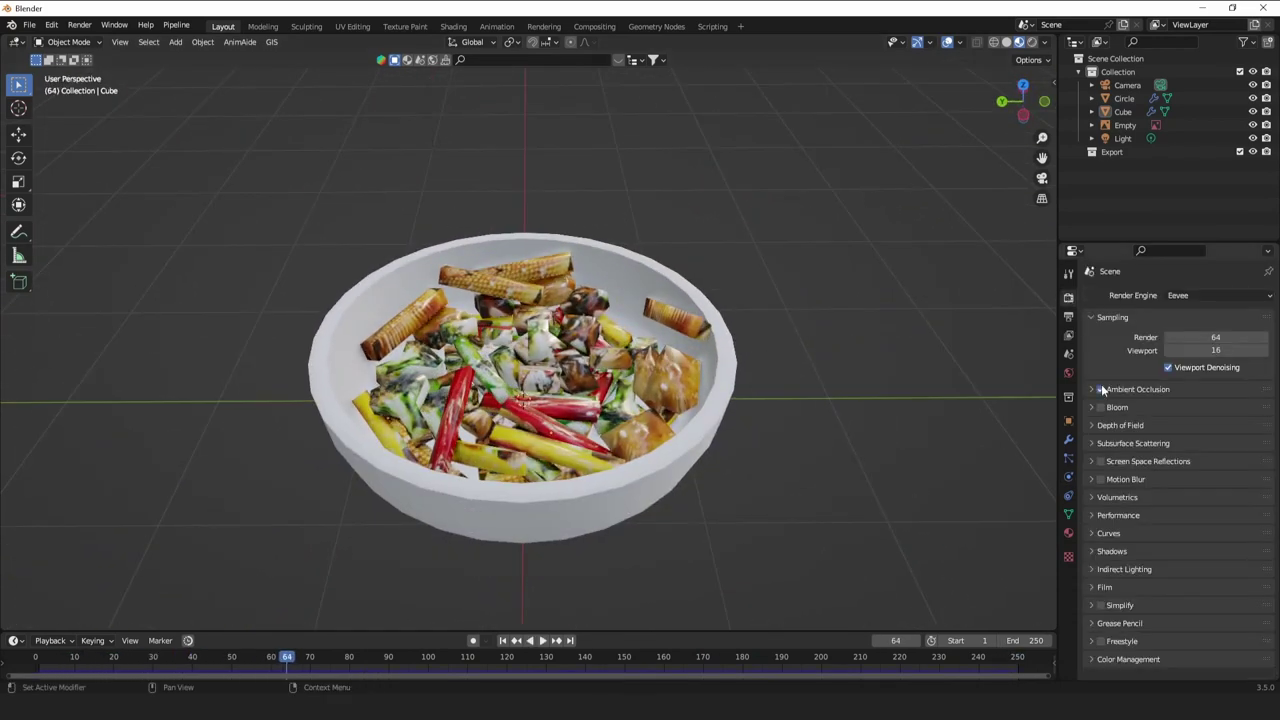
left_click(1131, 391)
left_click_drag(1168, 409, 1210, 409)
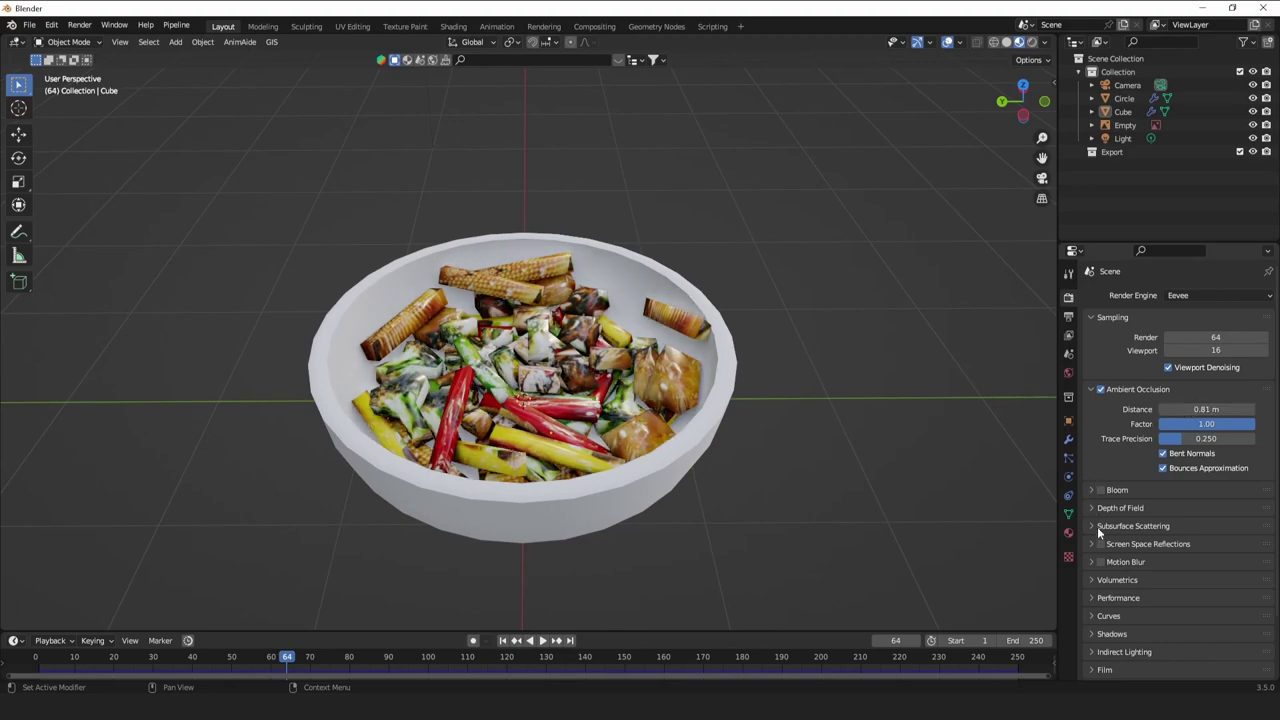
Enable Screen Space Reflections for the Eevee render, then replay the cloth simulation and stop it at frame 55.
left_click(1101, 544)
middle_click_drag(790, 400, 575, 394)
scroll(650, 393, "down", 3)
scroll(650, 393, "up", 3)
key("space")
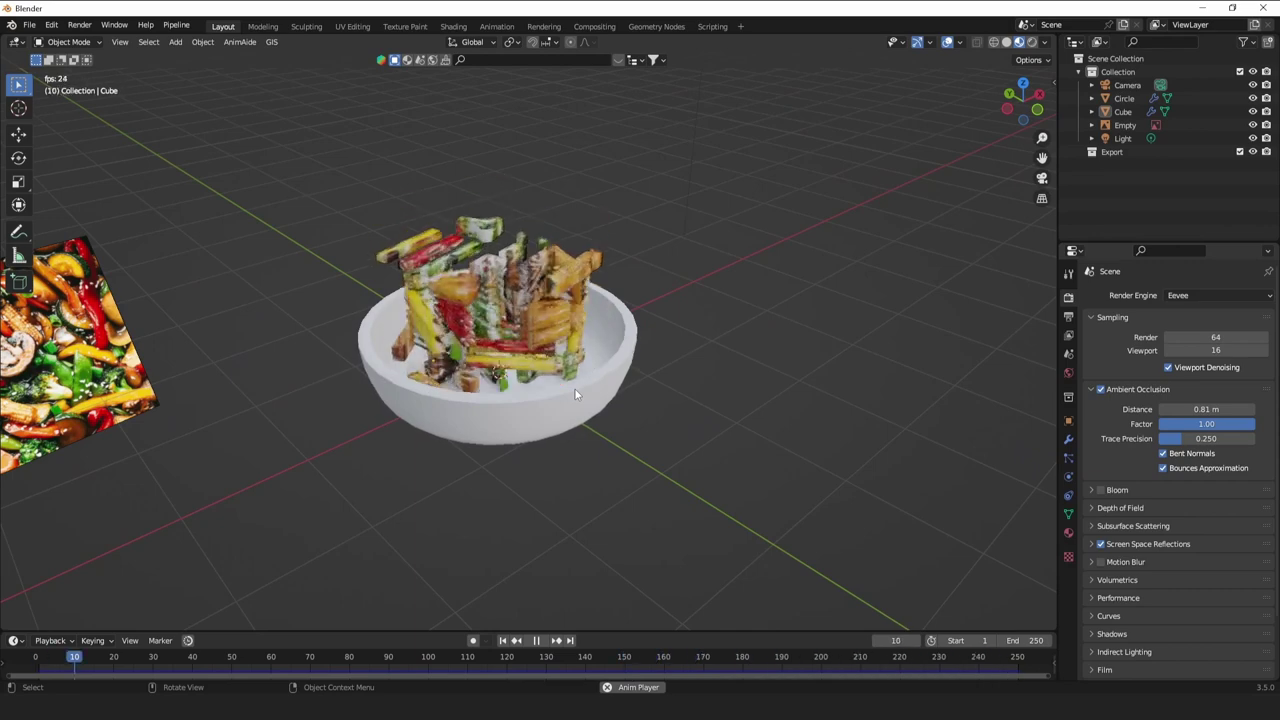
key("space")
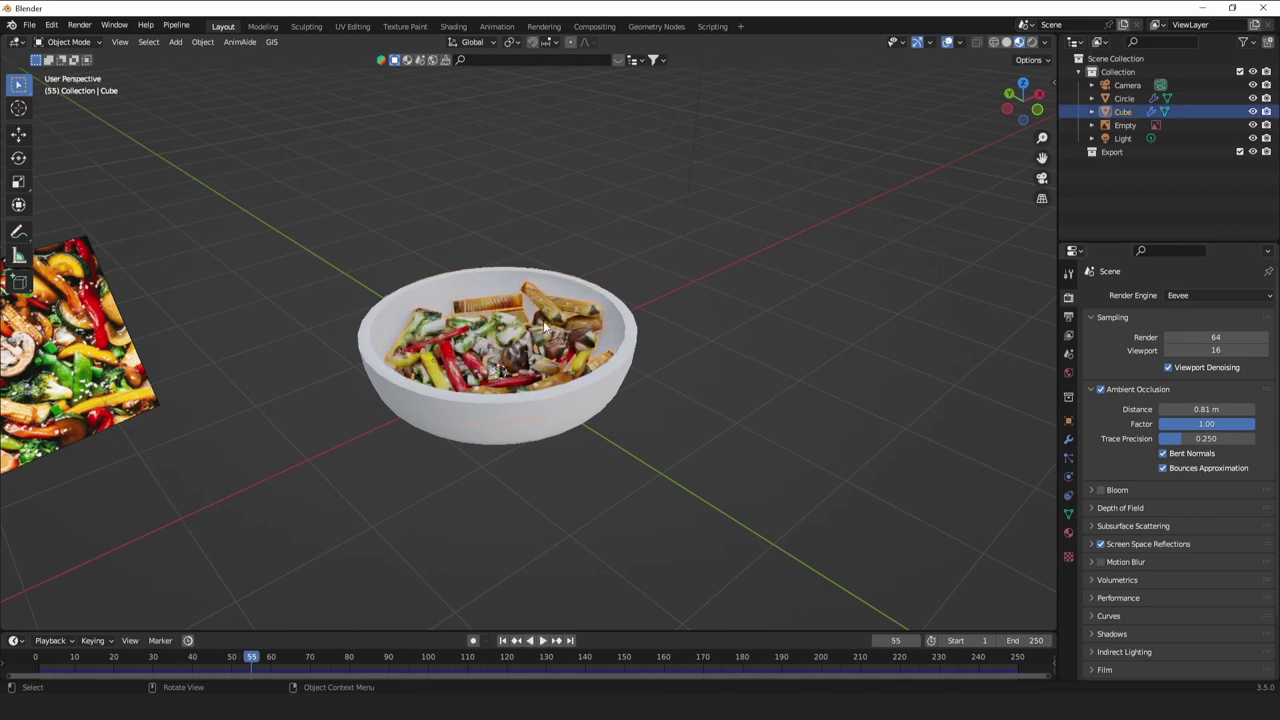
Hide the food object and give the bowl a new material with a wood image texture as its base color.
key("h")
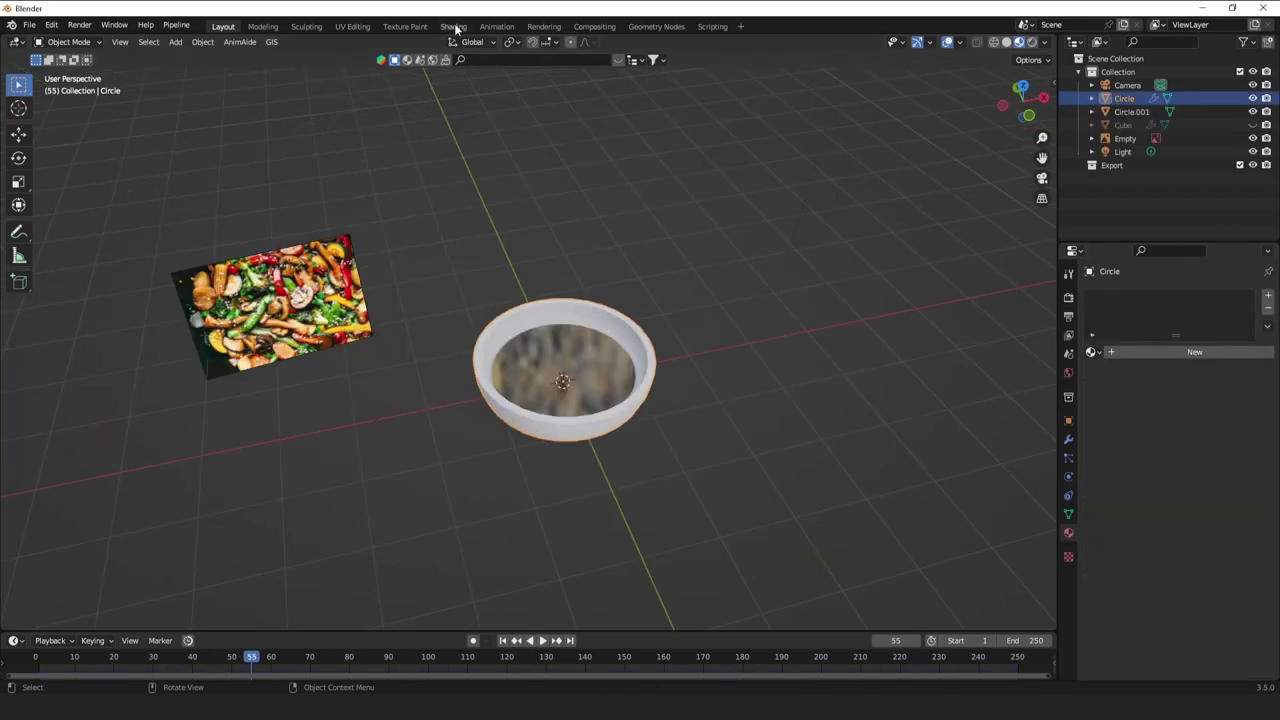
left_click(455, 27)
scroll(608, 263, "down", 3)
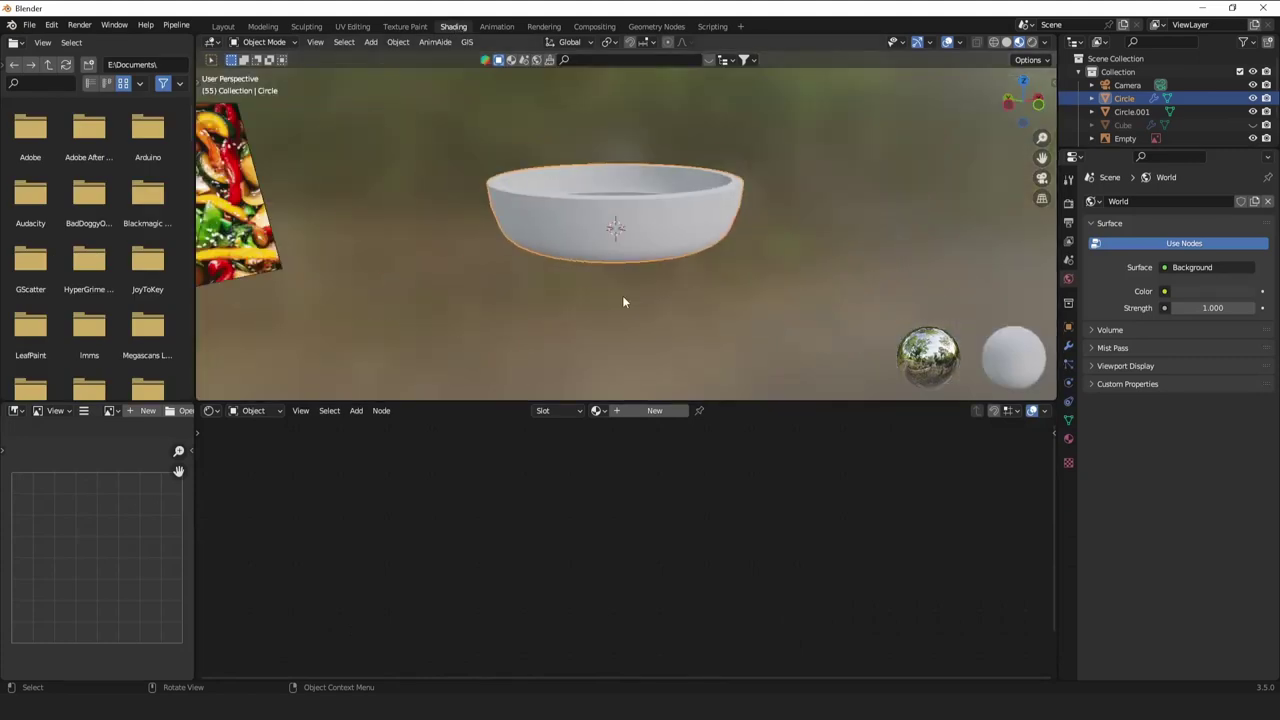
left_click(647, 412)
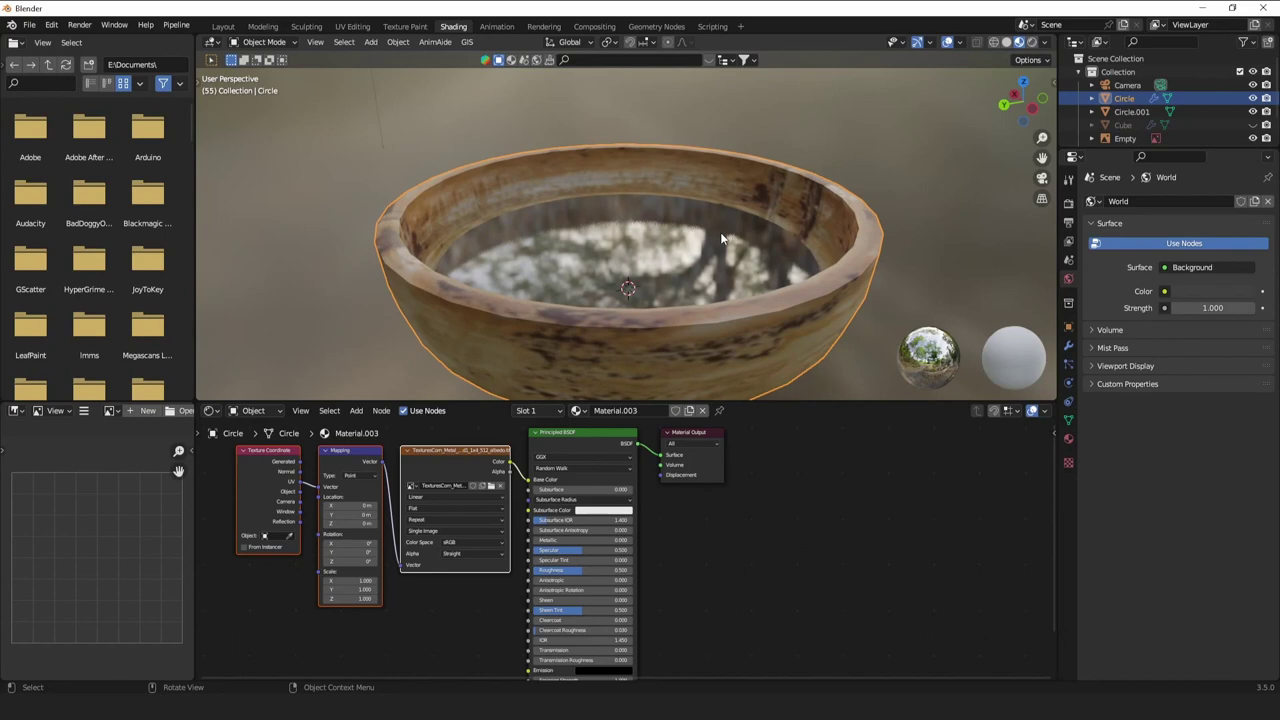
middle_click_drag(728, 235, 828, 137)
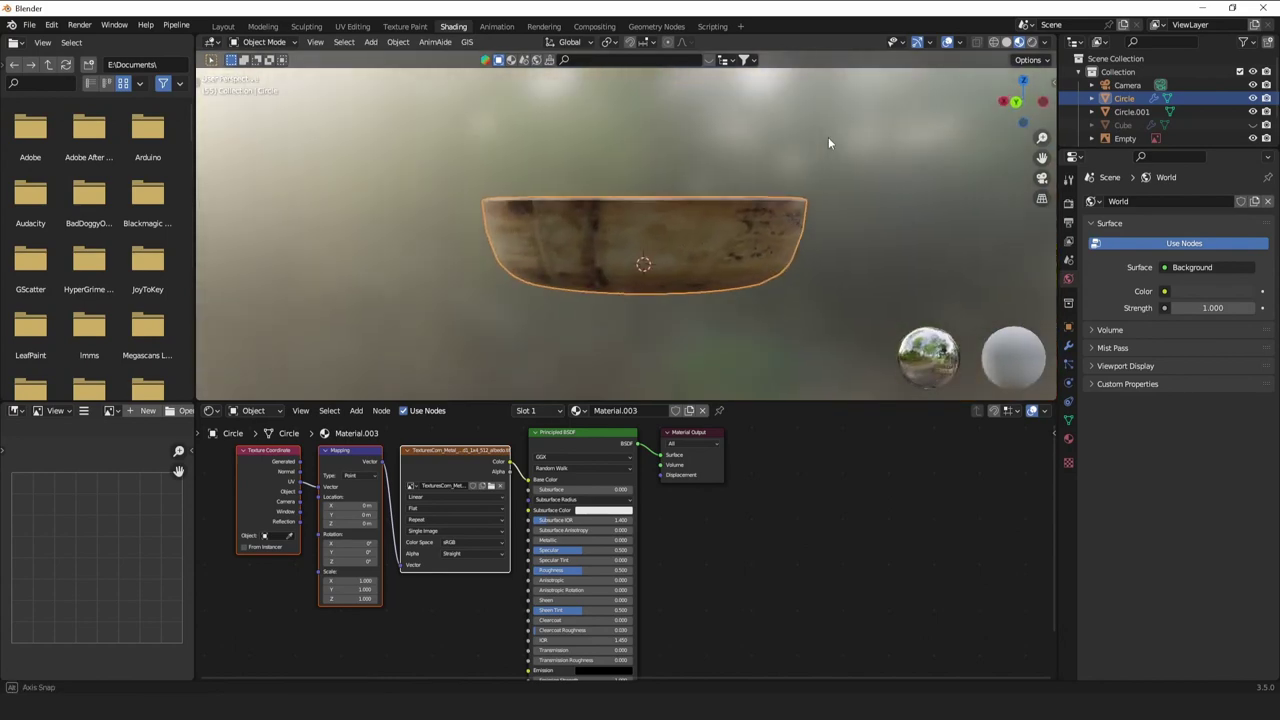
Lower the bowl material's Specular to 0.386 and connect the wood texture's color to Roughness.
left_click_drag(586, 551, 536, 551)
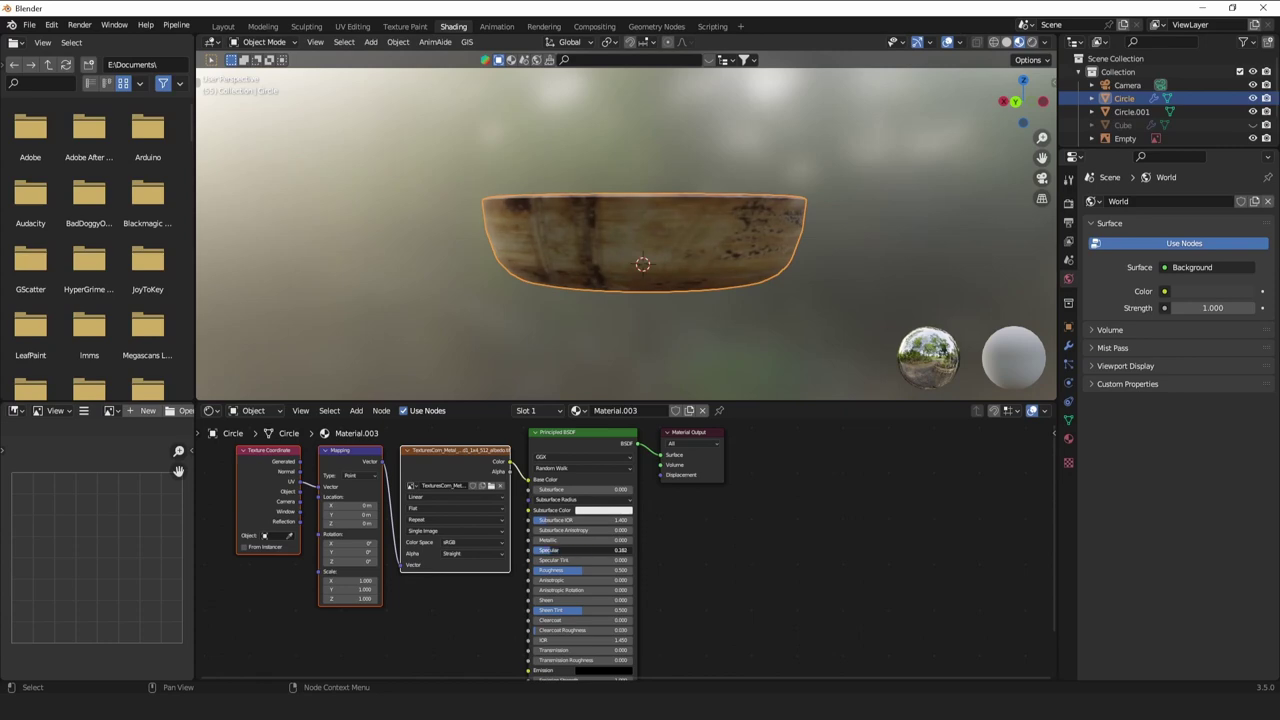
left_click_drag(530, 572, 530, 570)
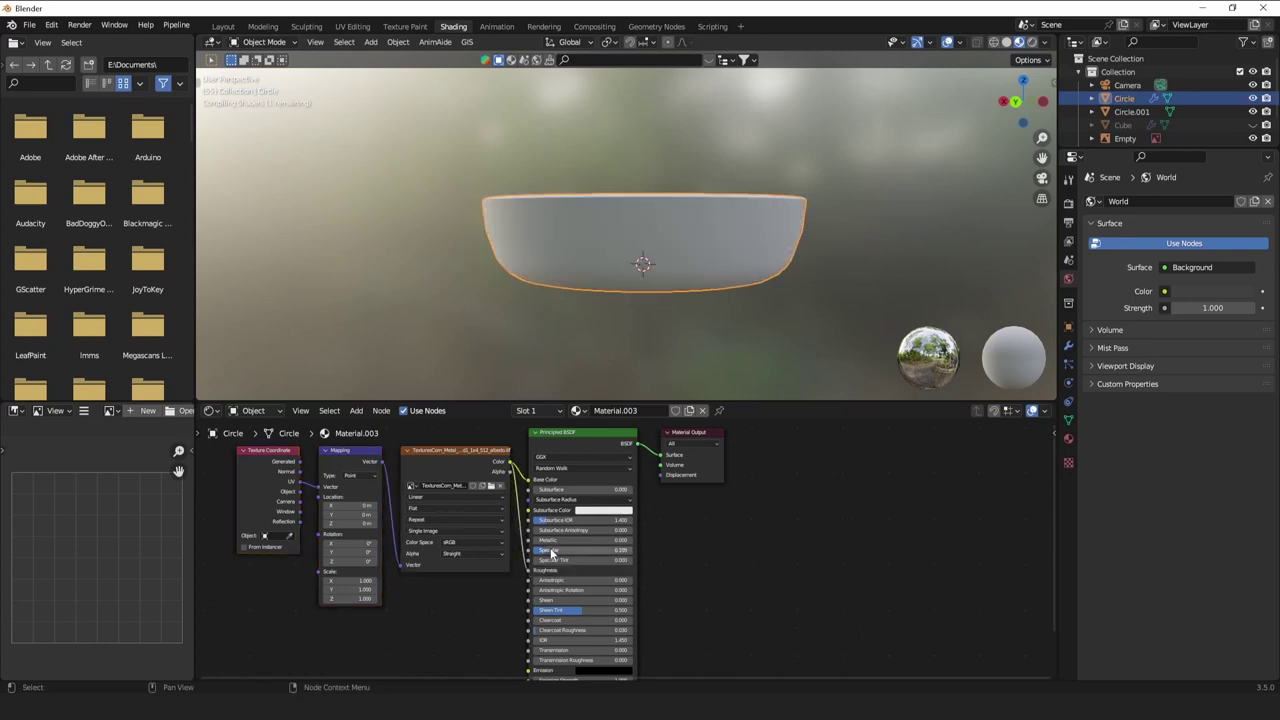
middle_click_drag(658, 250, 842, 196)
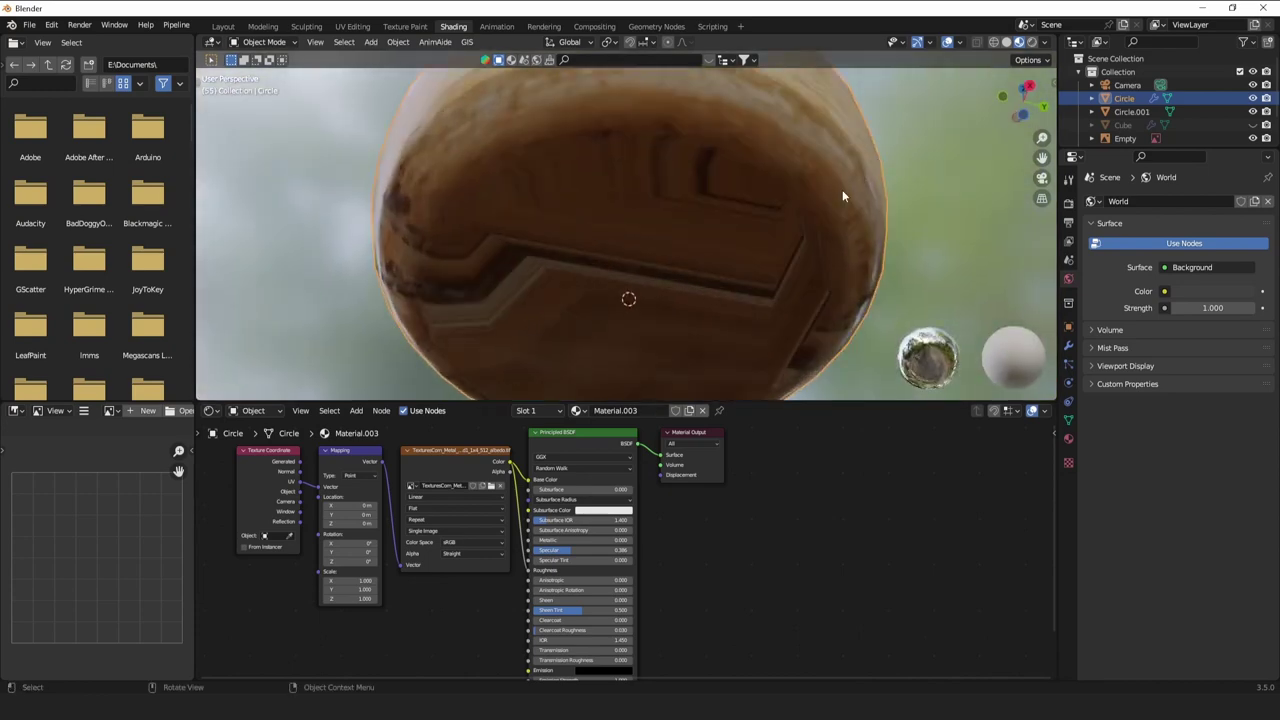
middle_click_drag(598, 296, 680, 117)
scroll(690, 93, "down", 5)
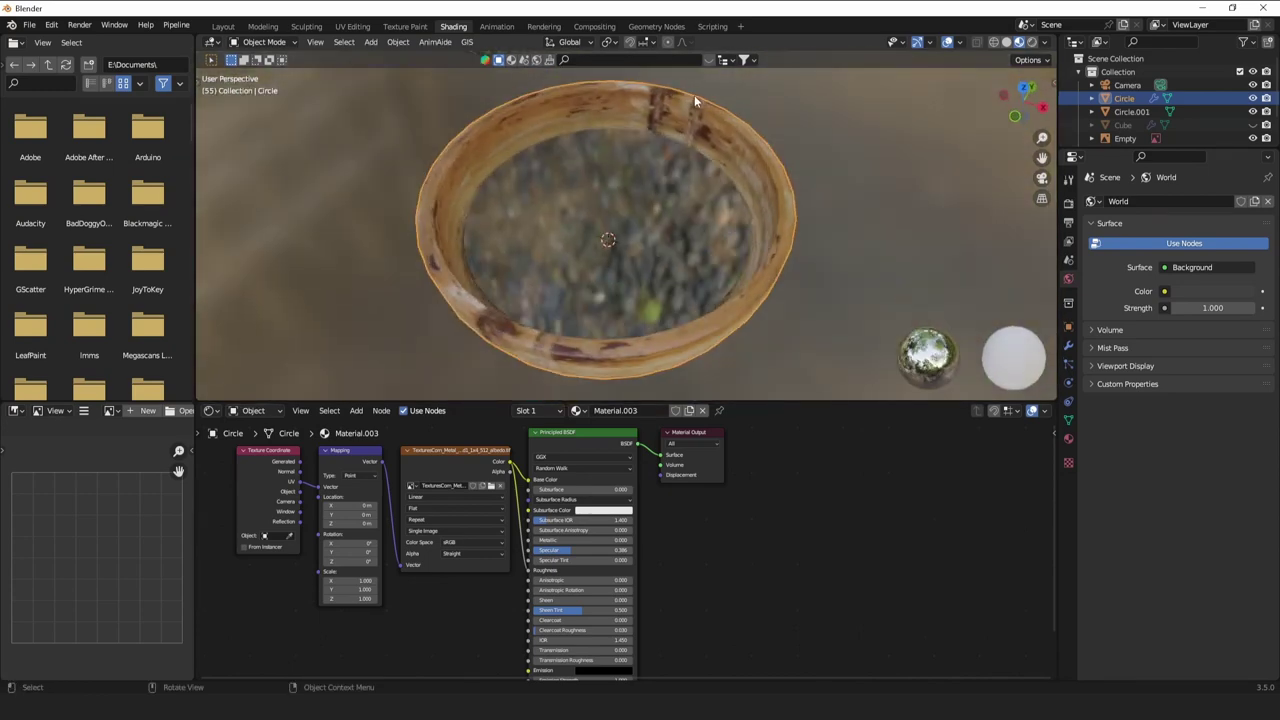
scroll(746, 92, "down", 2)
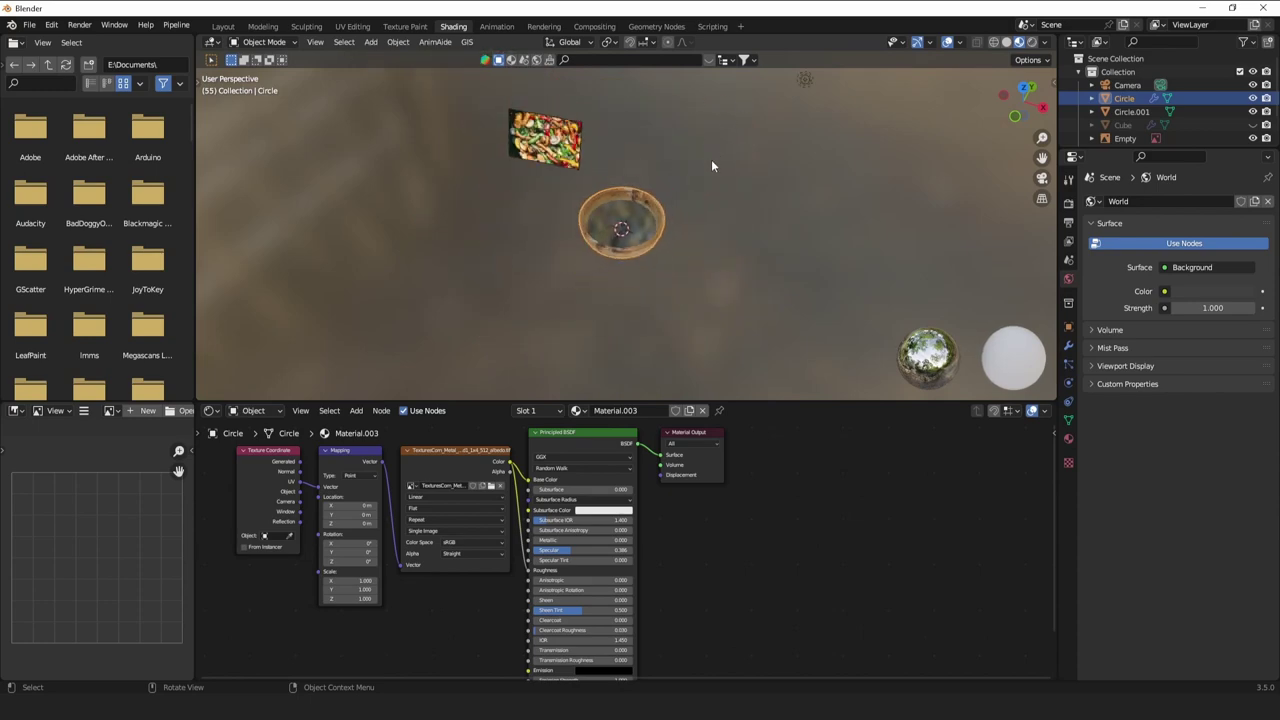
Delete the glass disc lying inside the bowl.
scroll(711, 159, "up", 10)
left_click(701, 184)
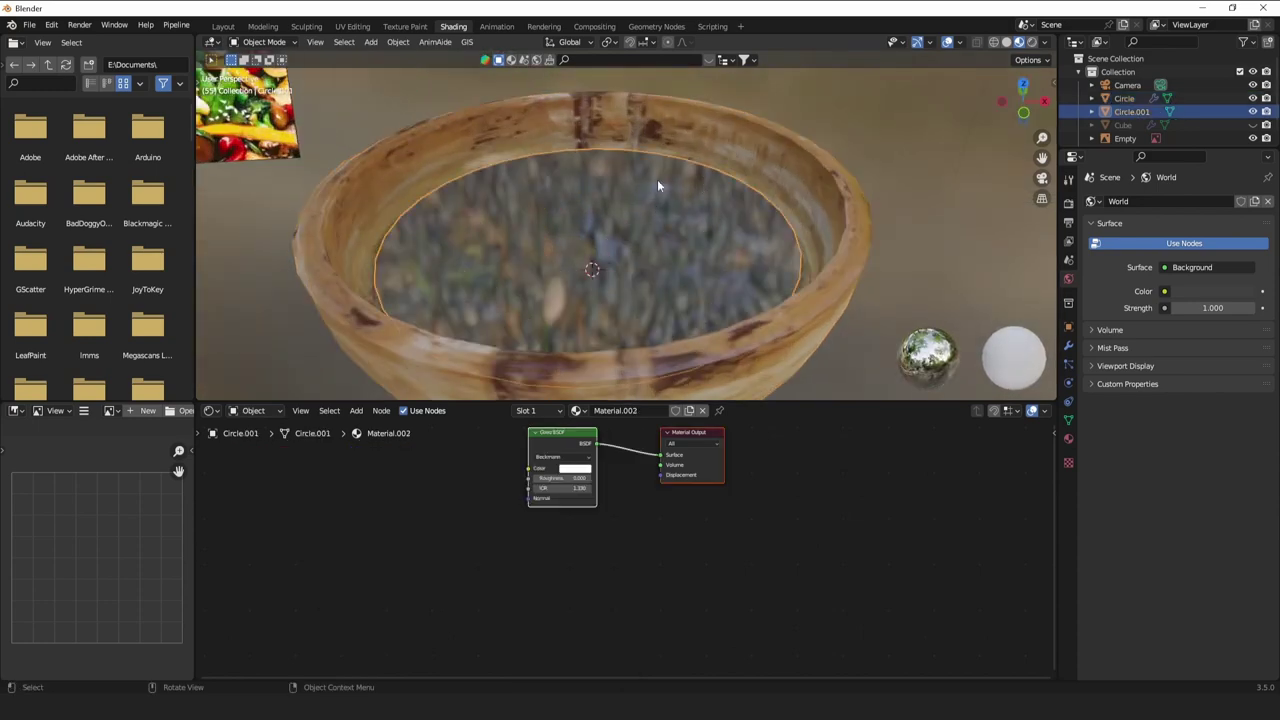
key("Delete")
Remap the wood texture on the bowl's inner floor face with Cube Projection in the Layout workspace.
left_click(222, 26)
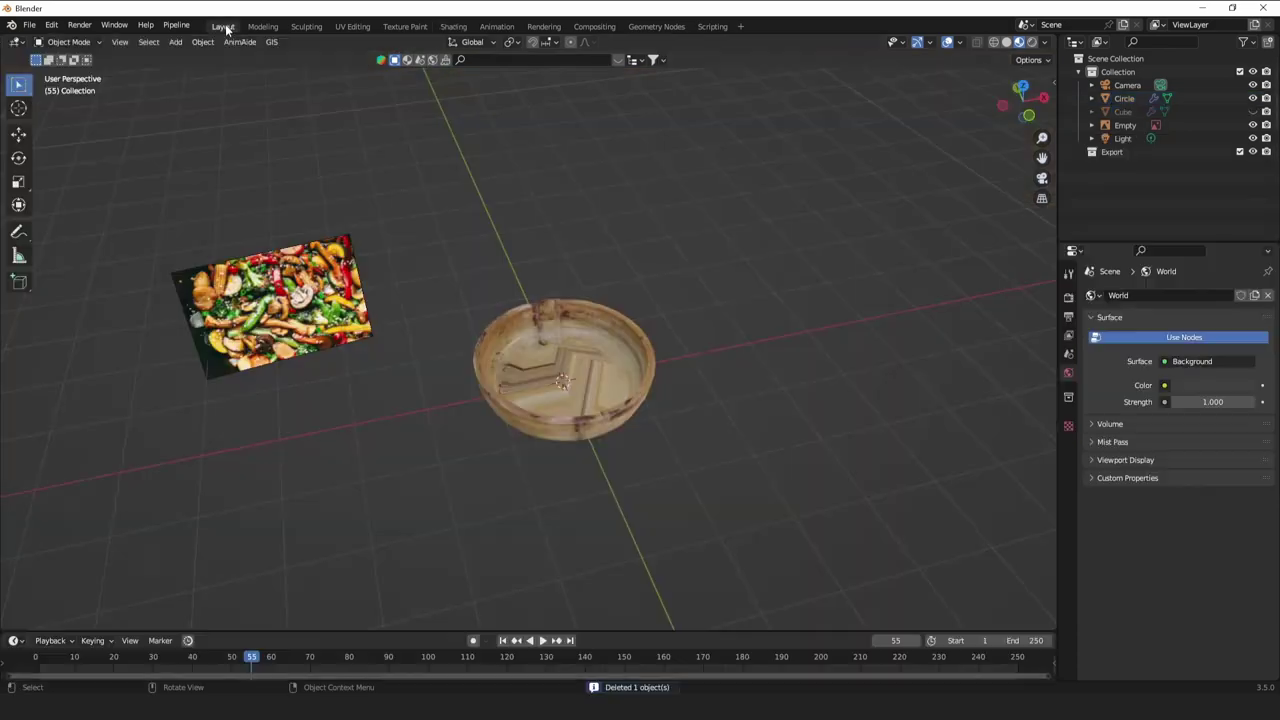
scroll(544, 236, "up", 6)
left_click(588, 390)
key("Tab")
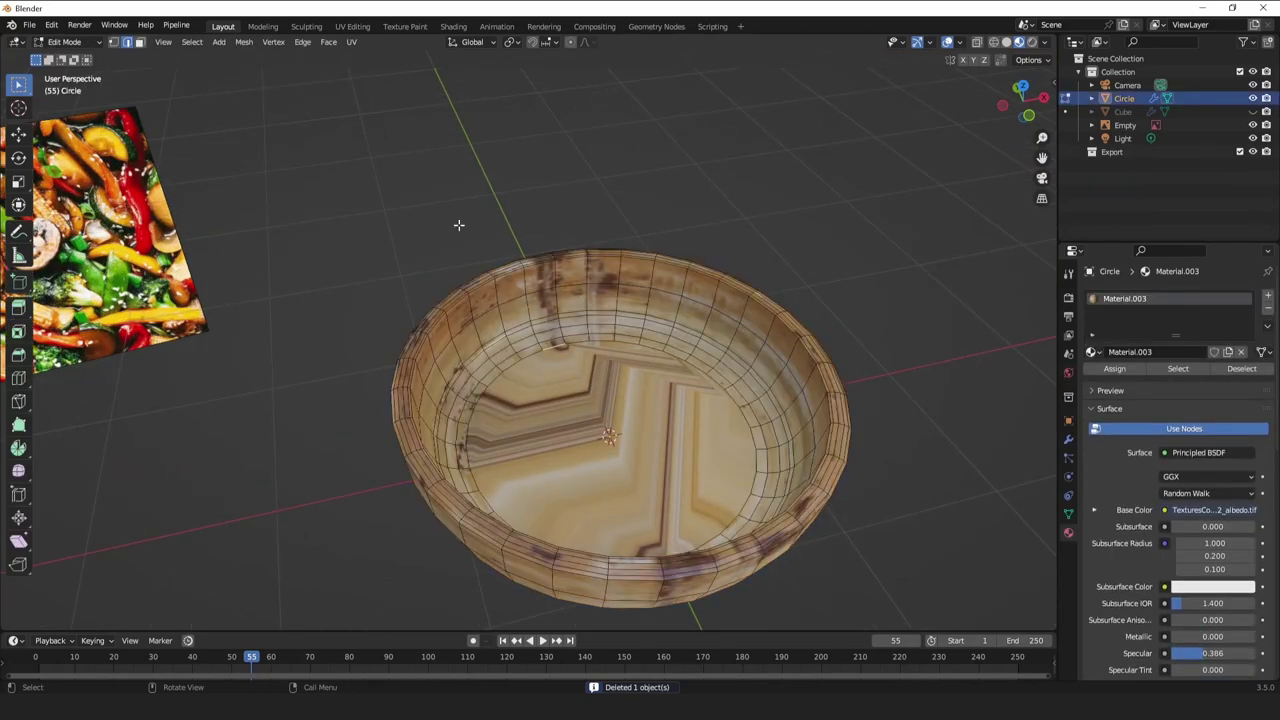
left_click(615, 420)
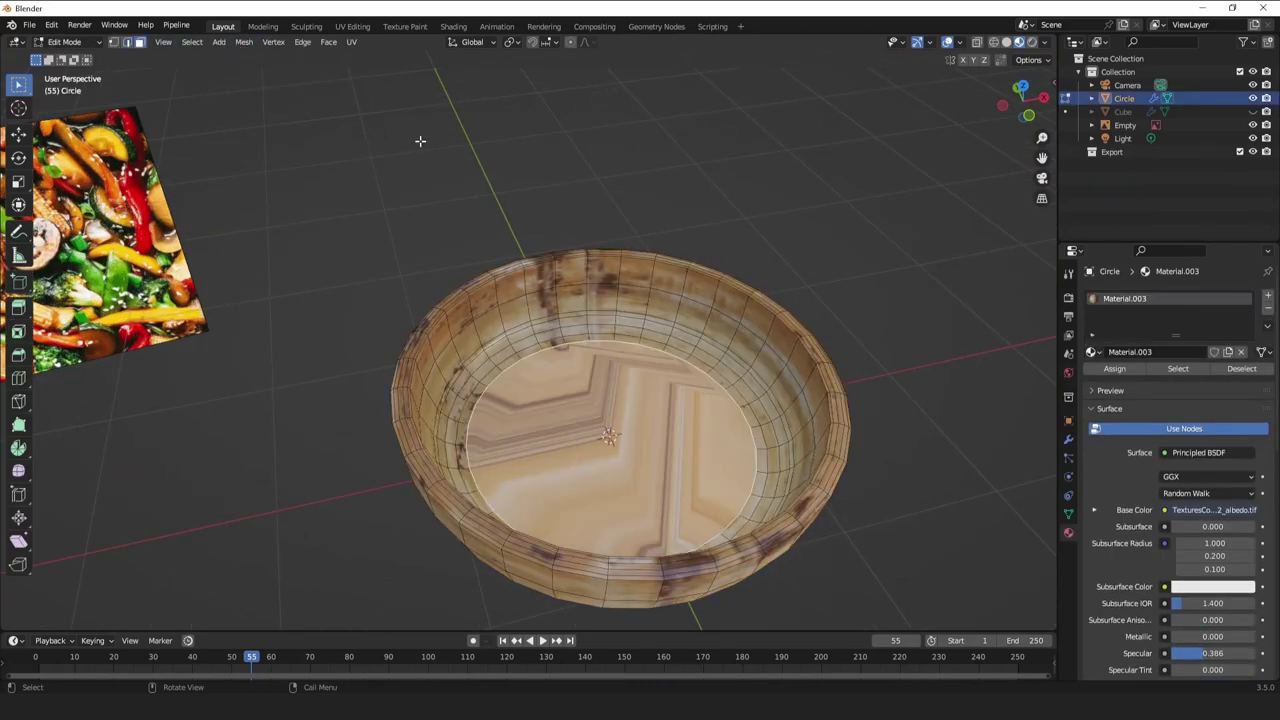
key("u")
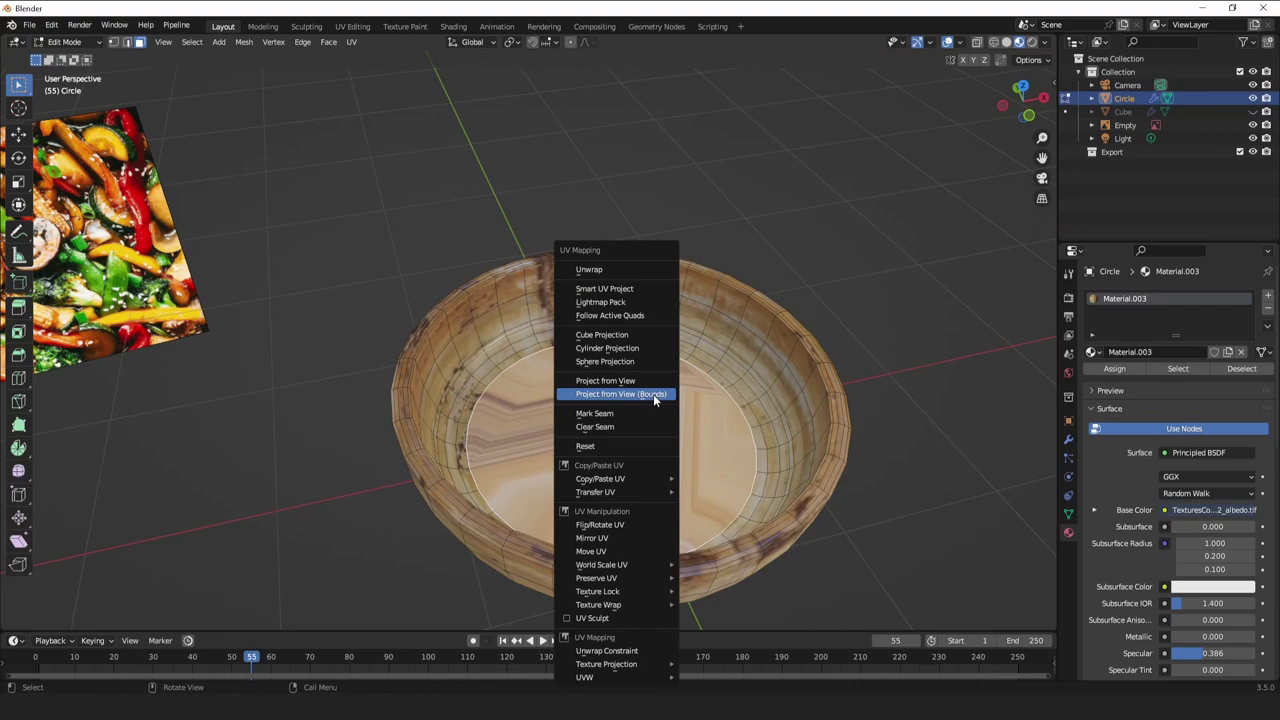
left_click(638, 336)
middle_click_drag(640, 340, 1014, 400)
key("Tab")
scroll(691, 293, "up", 6)
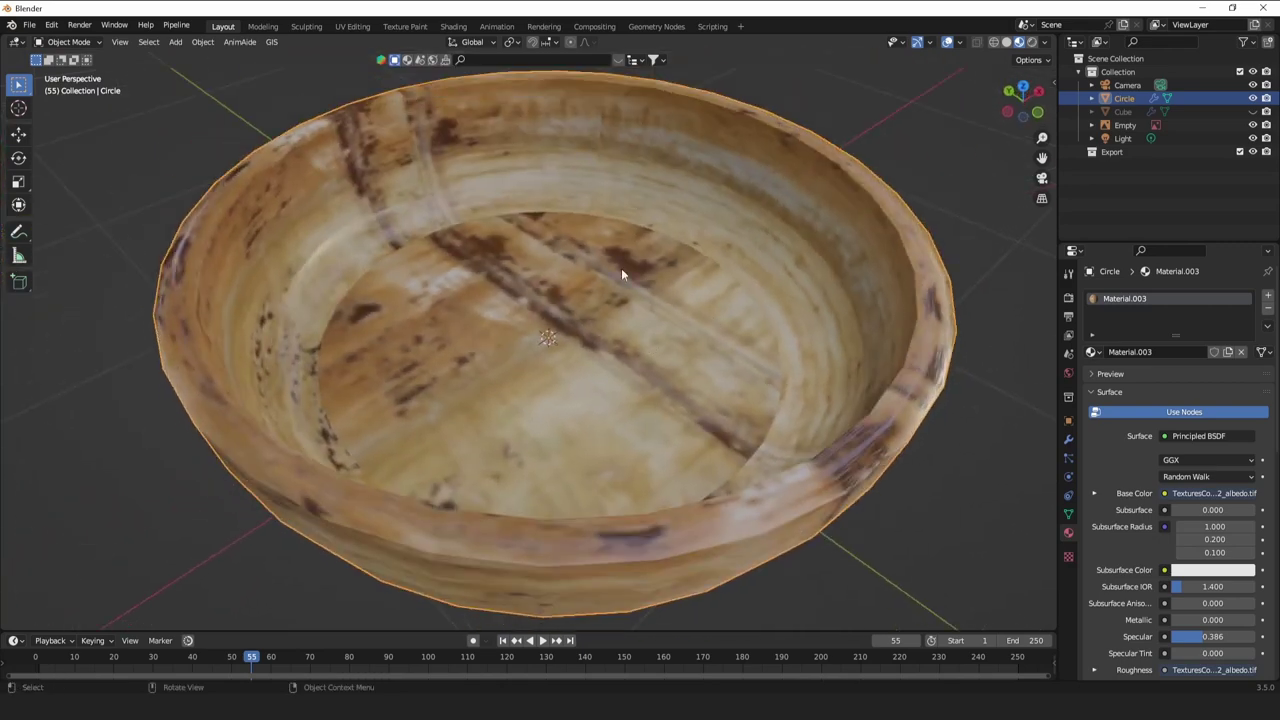
Add a plane and raise its mesh along the Z axis until it floats above the bowl's rim.
key("shift+a")
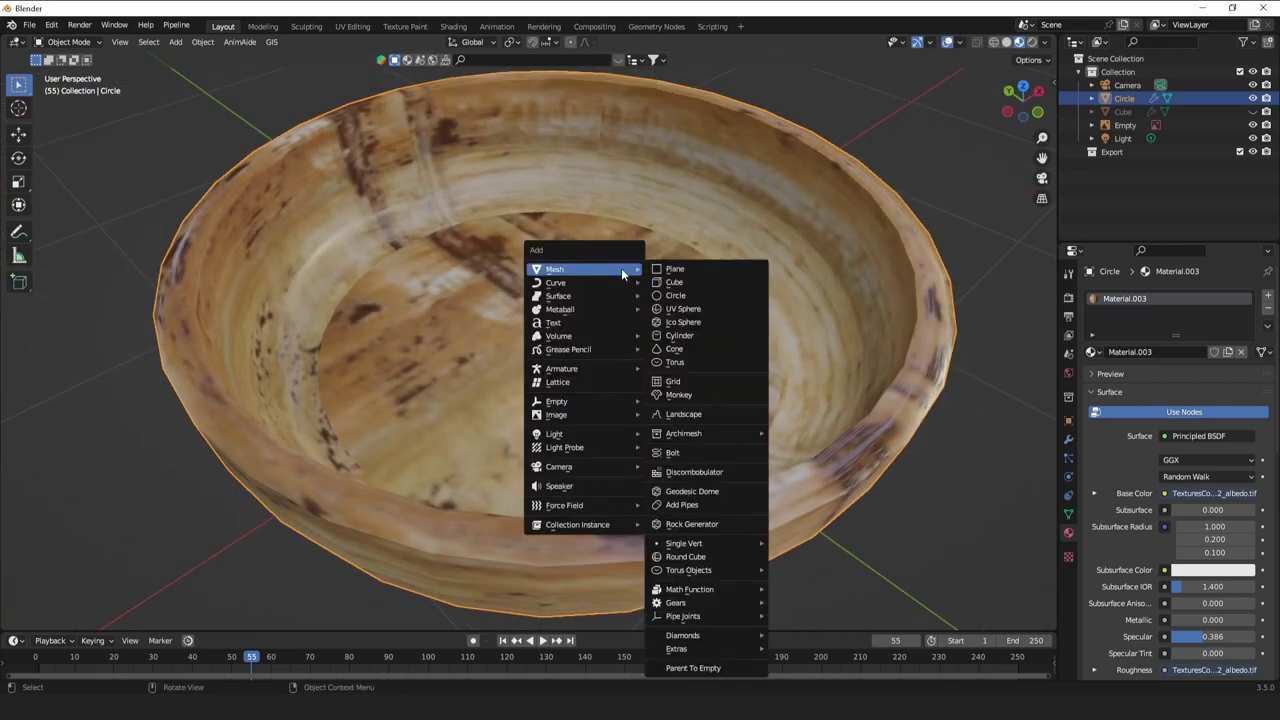
left_click(691, 266)
scroll(691, 266, "down", 4)
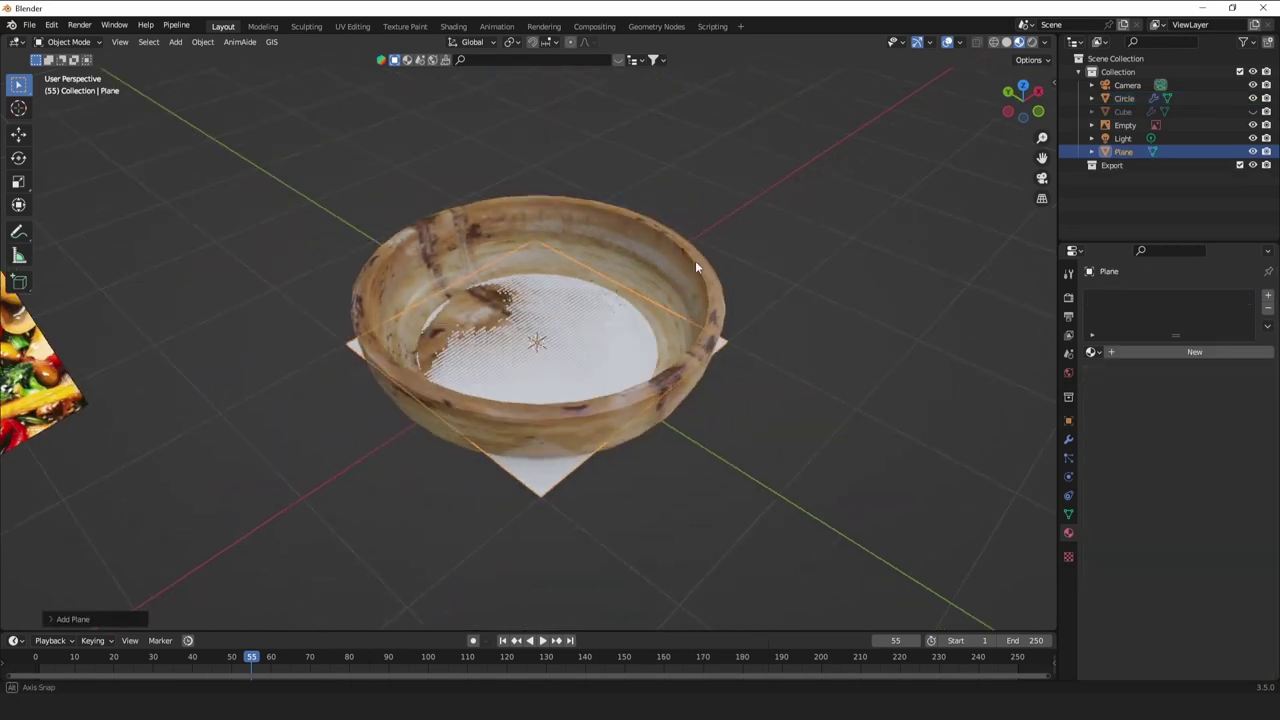
key("Tab")
key("g")
key("z")
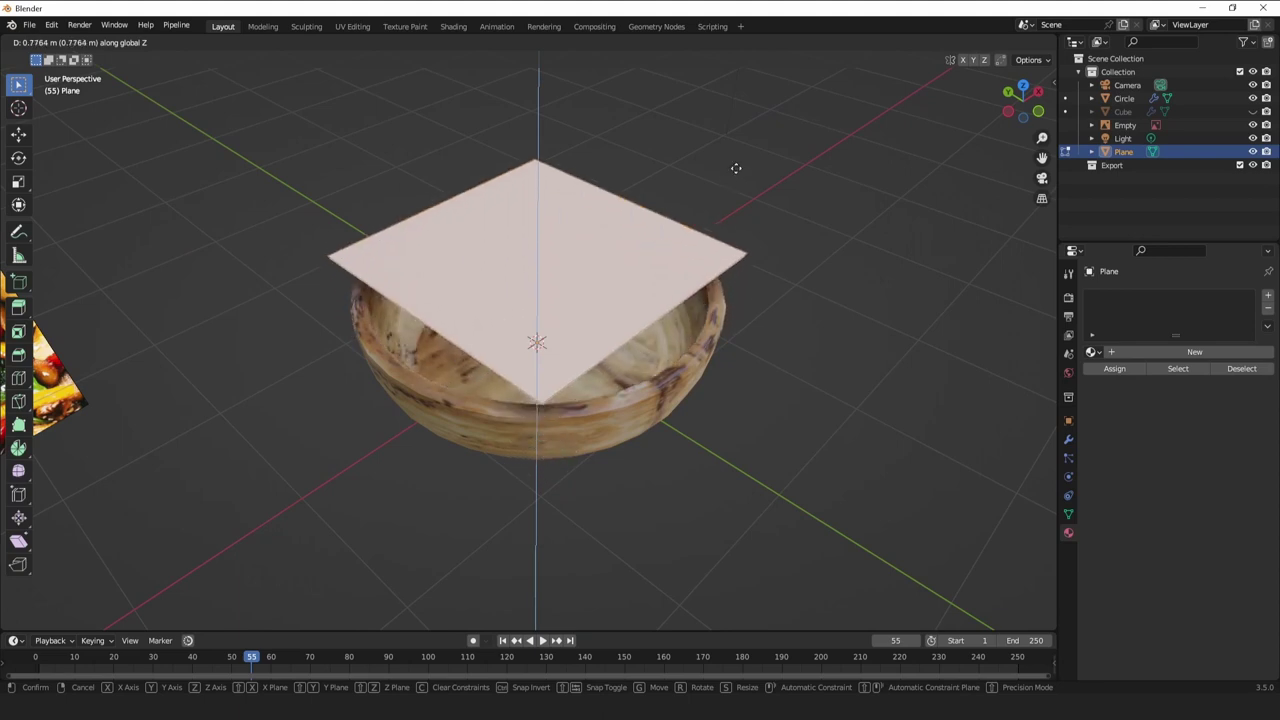
left_click(748, 145)
Subdivide the plane twice into a four-by-four grid of faces.
scroll(737, 209, "up", 2)
right_click(715, 214)
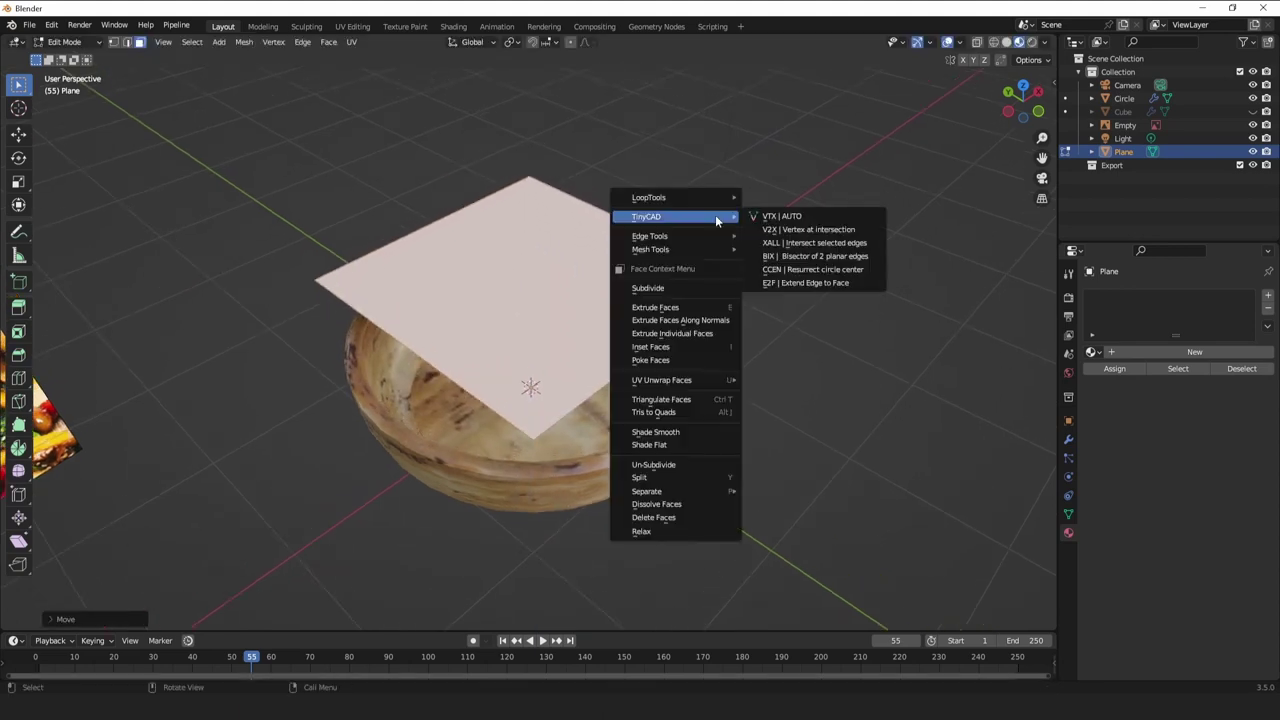
left_click(681, 286)
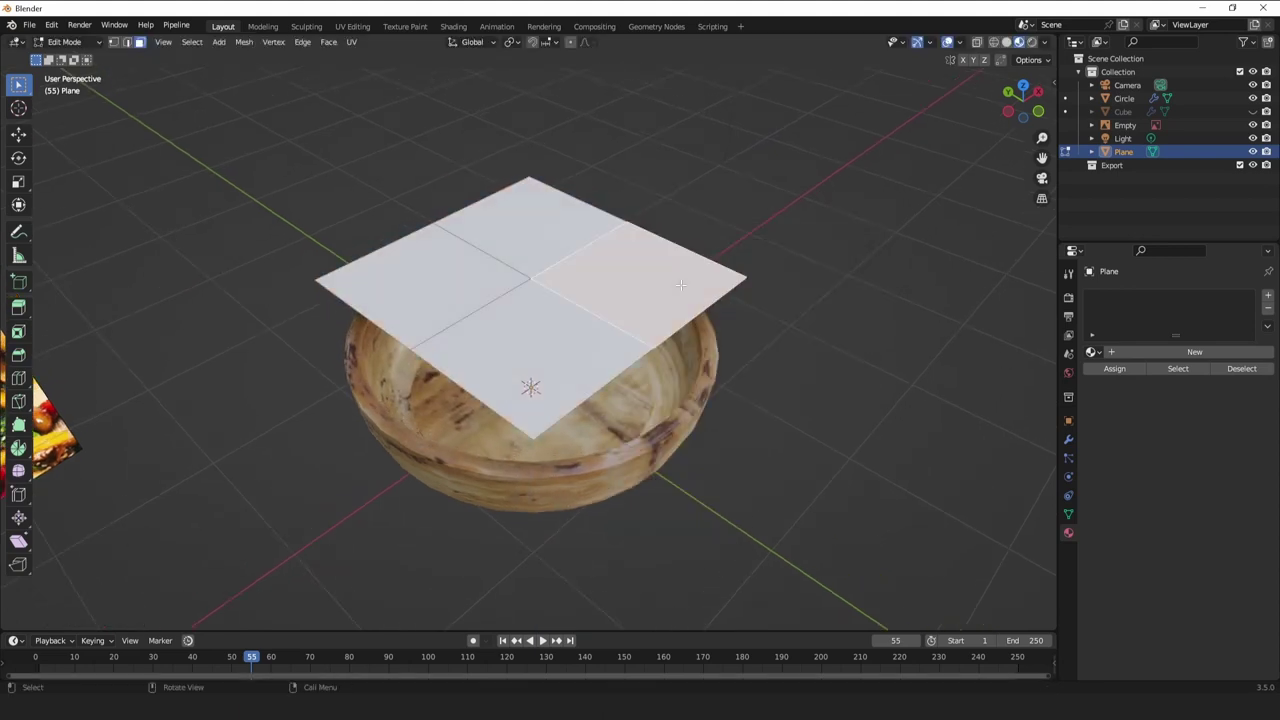
right_click(693, 280)
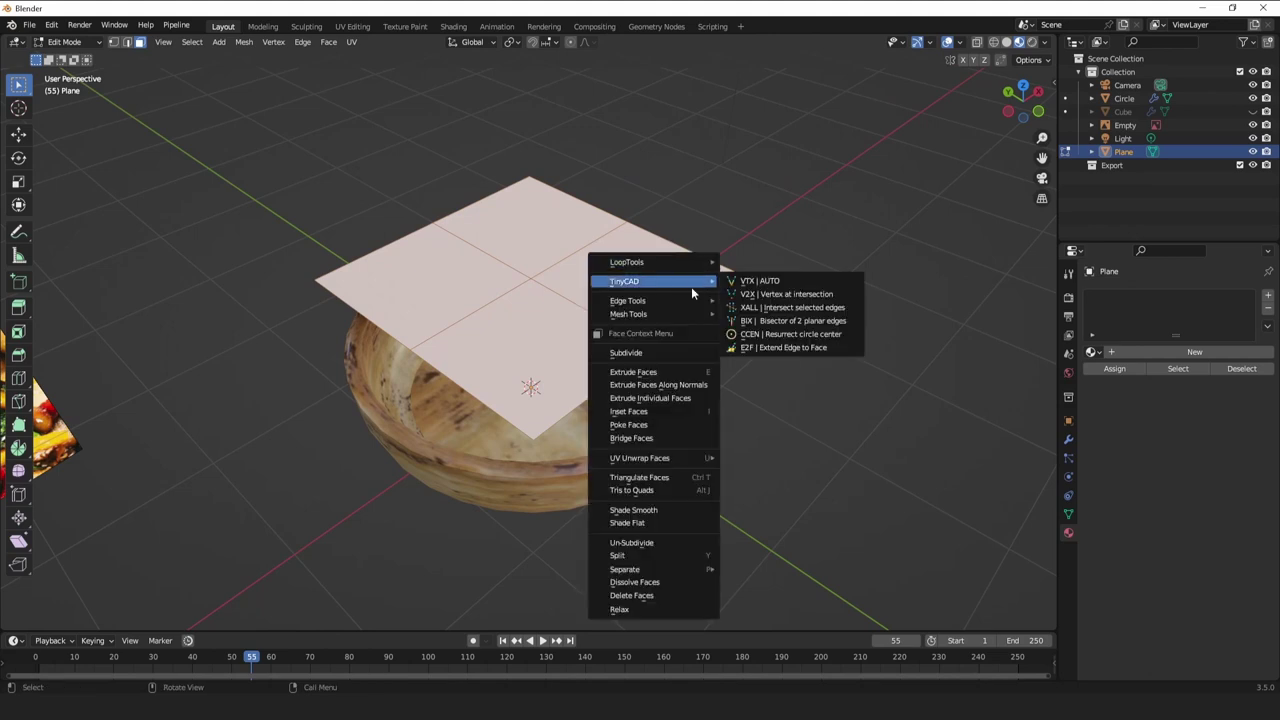
left_click(672, 350)
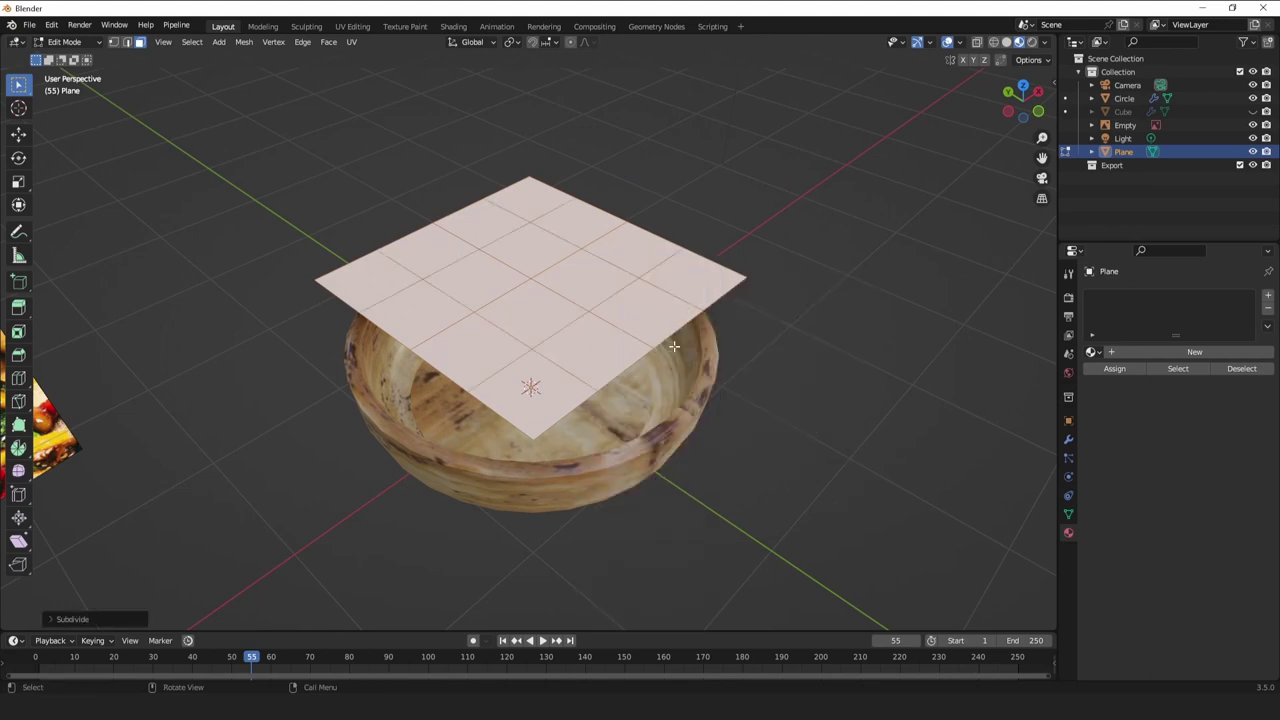
Round the subdivided plane into a disc with LoopTools Circle and raise it slightly along the Z axis.
right_click(672, 263)
mouse_move(657, 245)
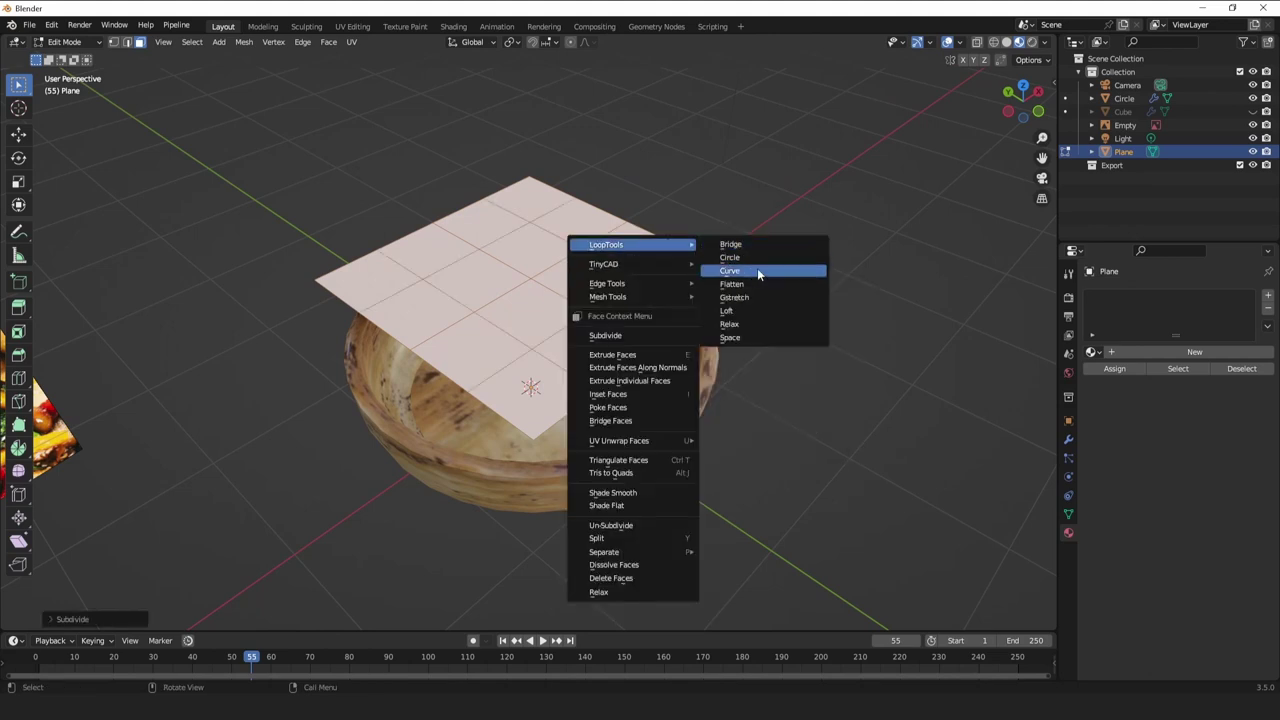
left_click(760, 265)
middle_click_drag(760, 265, 718, 277)
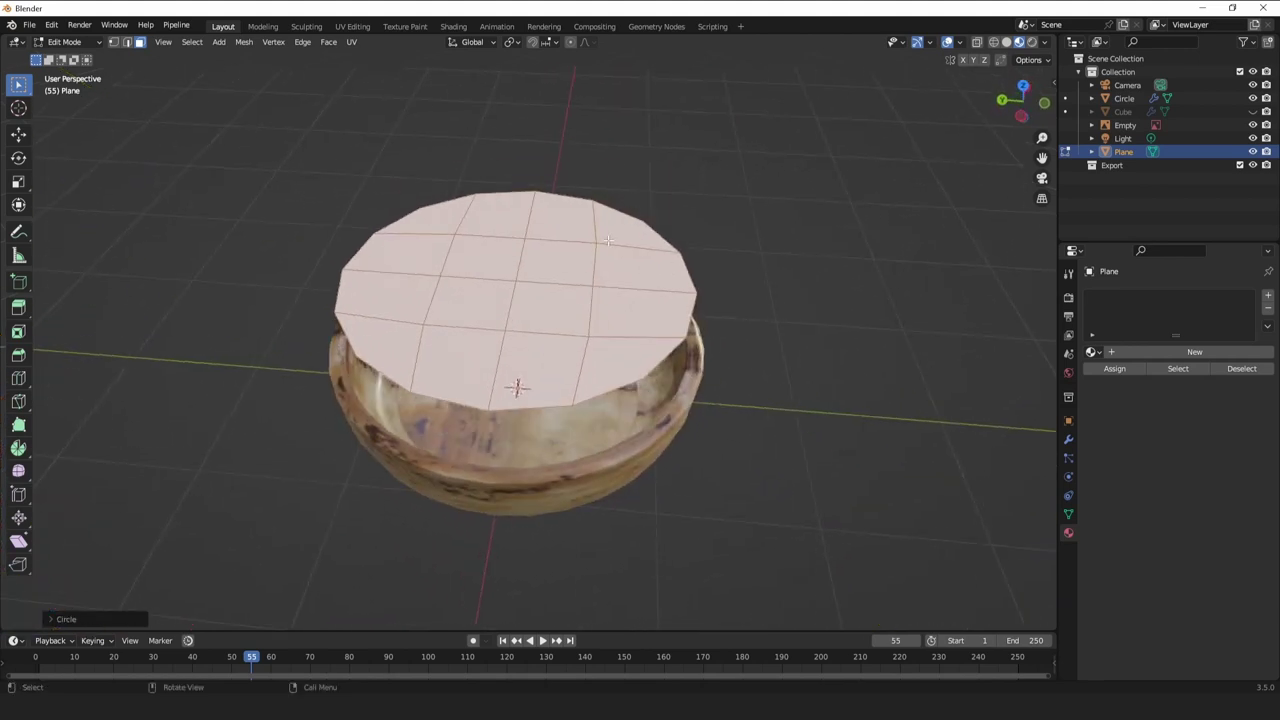
key("z")
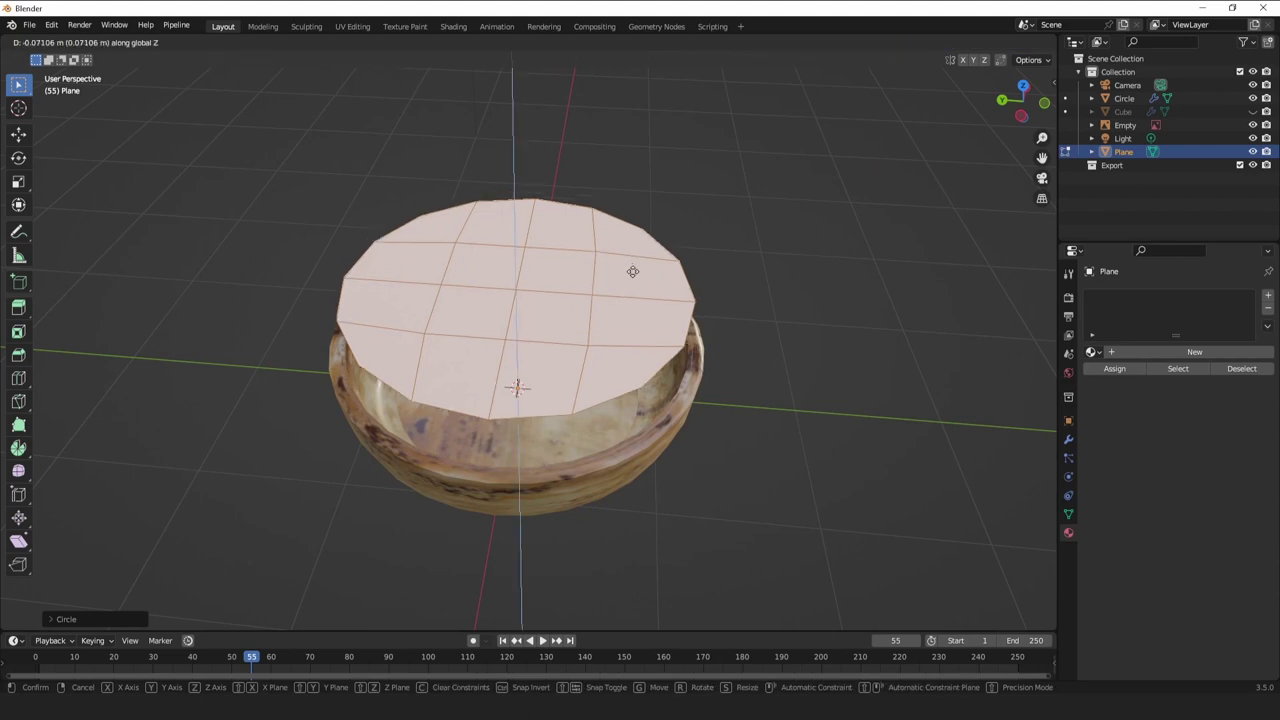
left_click(652, 247)
key("Tab")
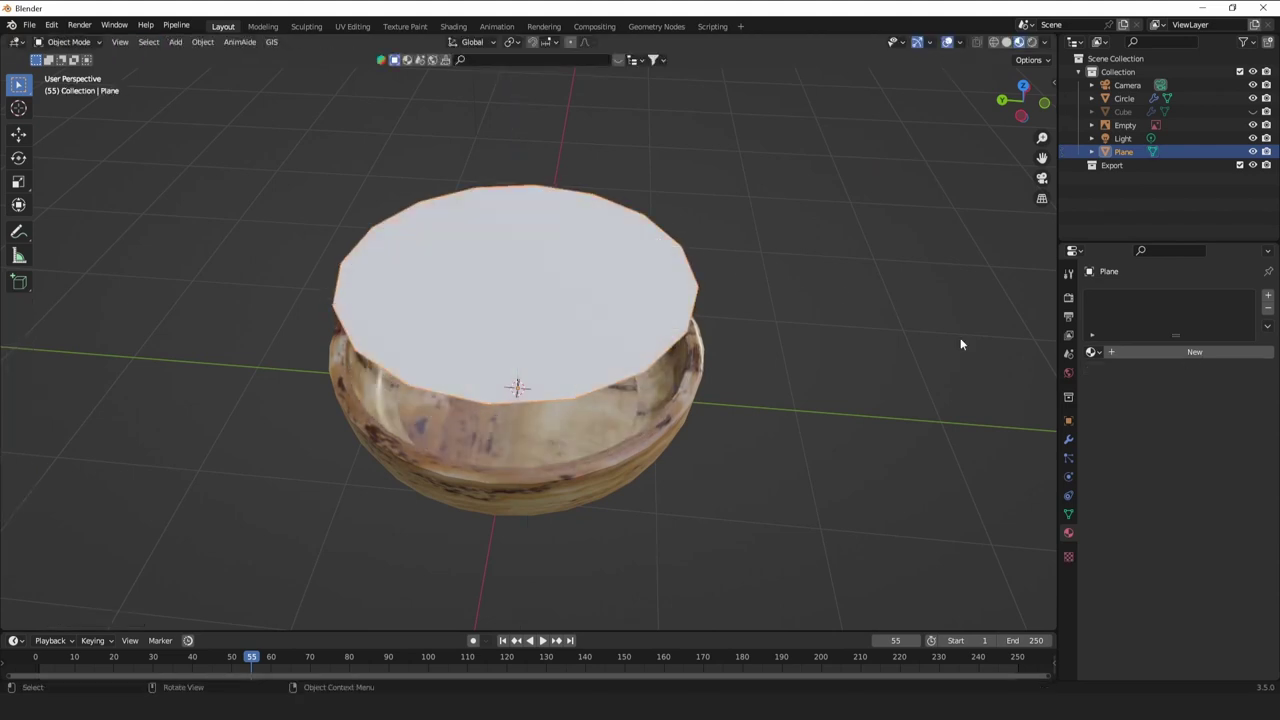
Add a Subdivision Surface modifier and a Dynamic Paint modifier to the disc.
left_click(1067, 441)
left_click(1138, 297)
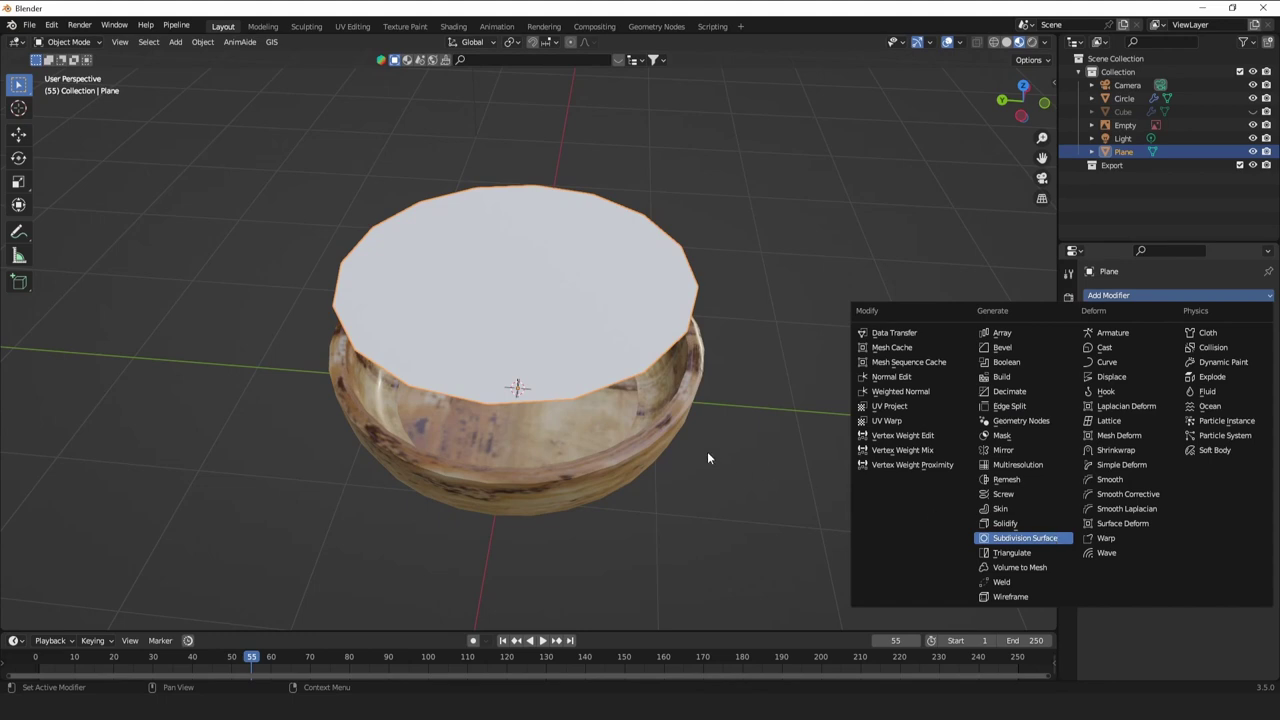
key("Return")
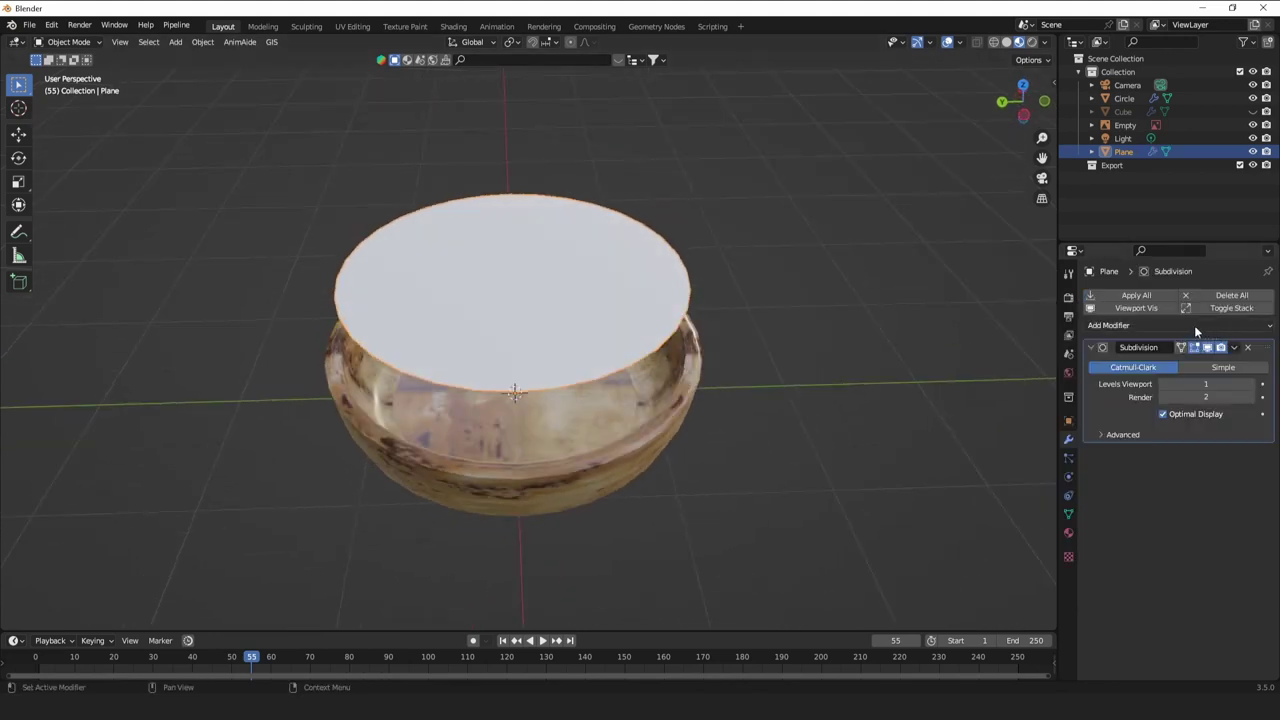
left_click(1195, 326)
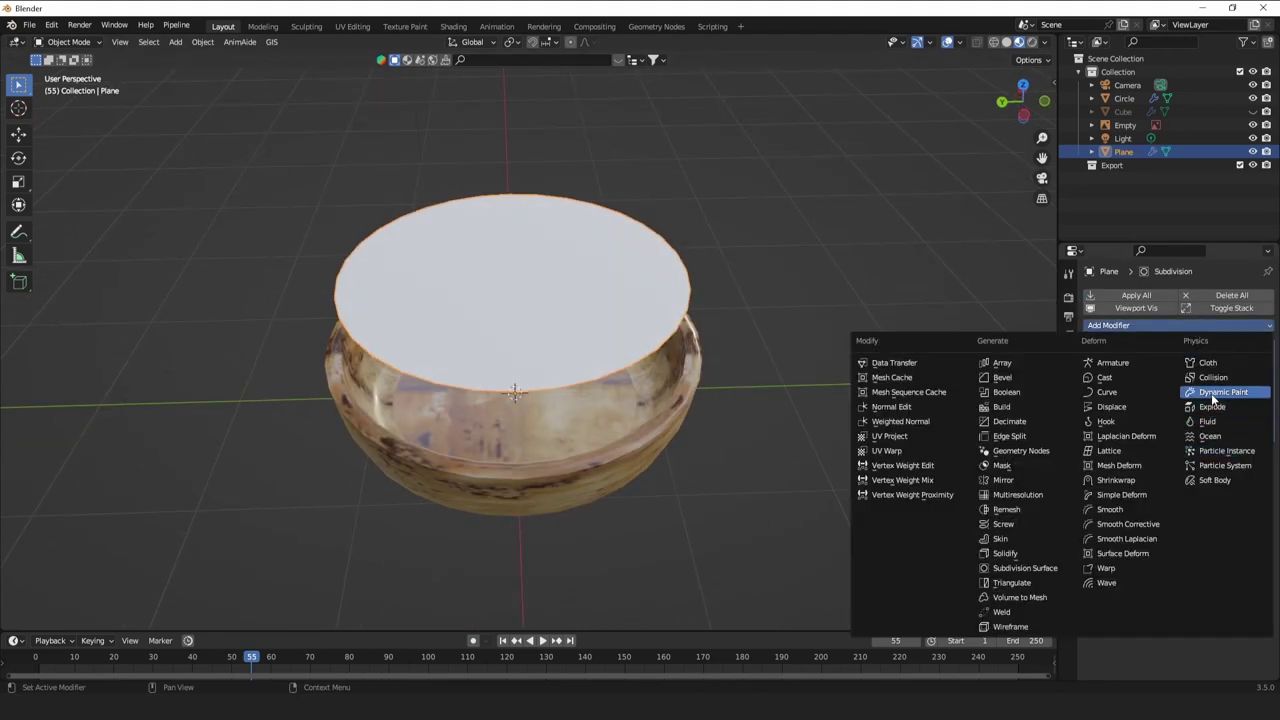
left_click(1214, 393)
Add a second Subdivision Surface modifier with render level 1 and set the first one's viewport level to 2.
left_click(1148, 327)
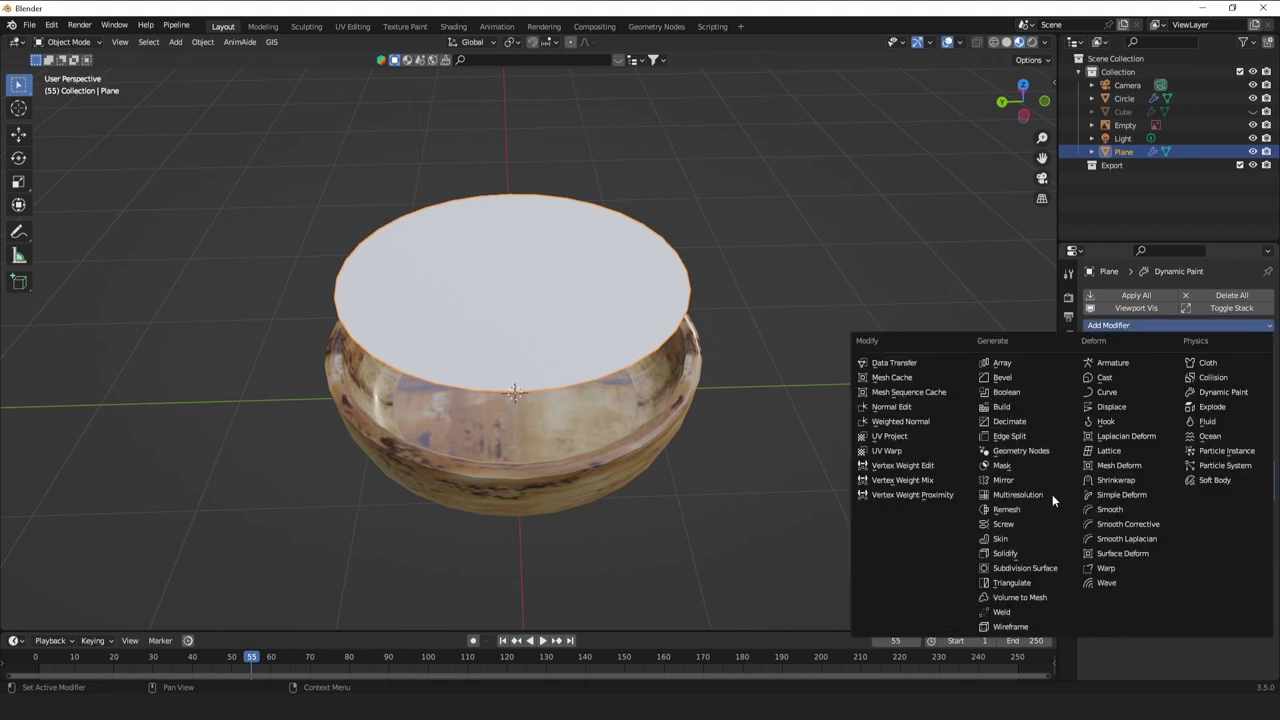
left_click(1050, 568)
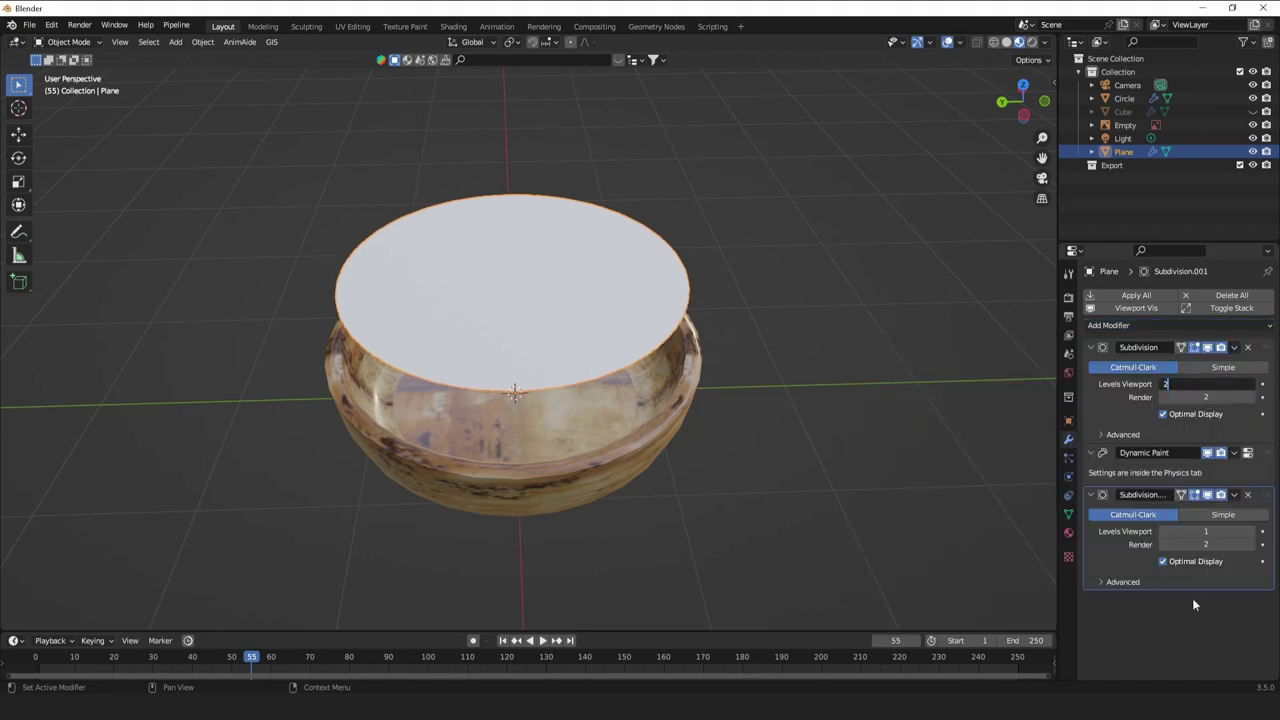
key("Return")
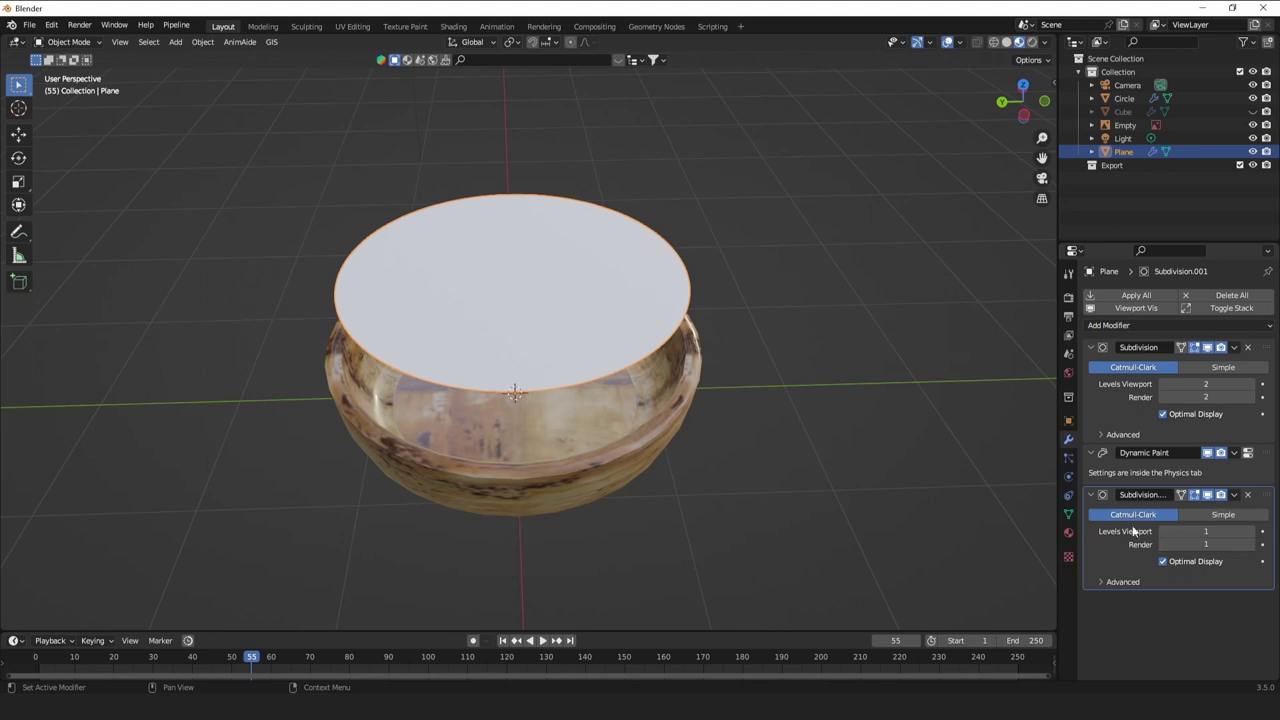
Add a Dynamic Paint canvas to the disc and set its surface type to Waves.
left_click(1068, 475)
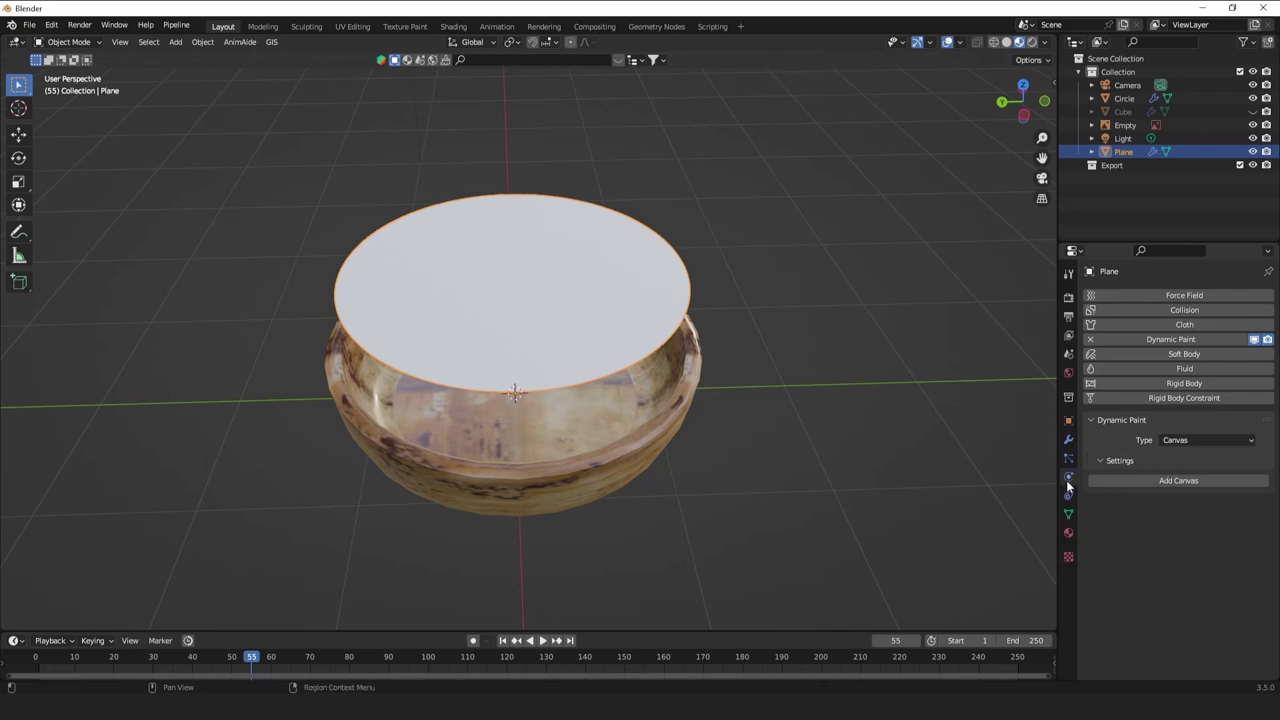
left_click(1156, 480)
scroll(1218, 598, "down", 1)
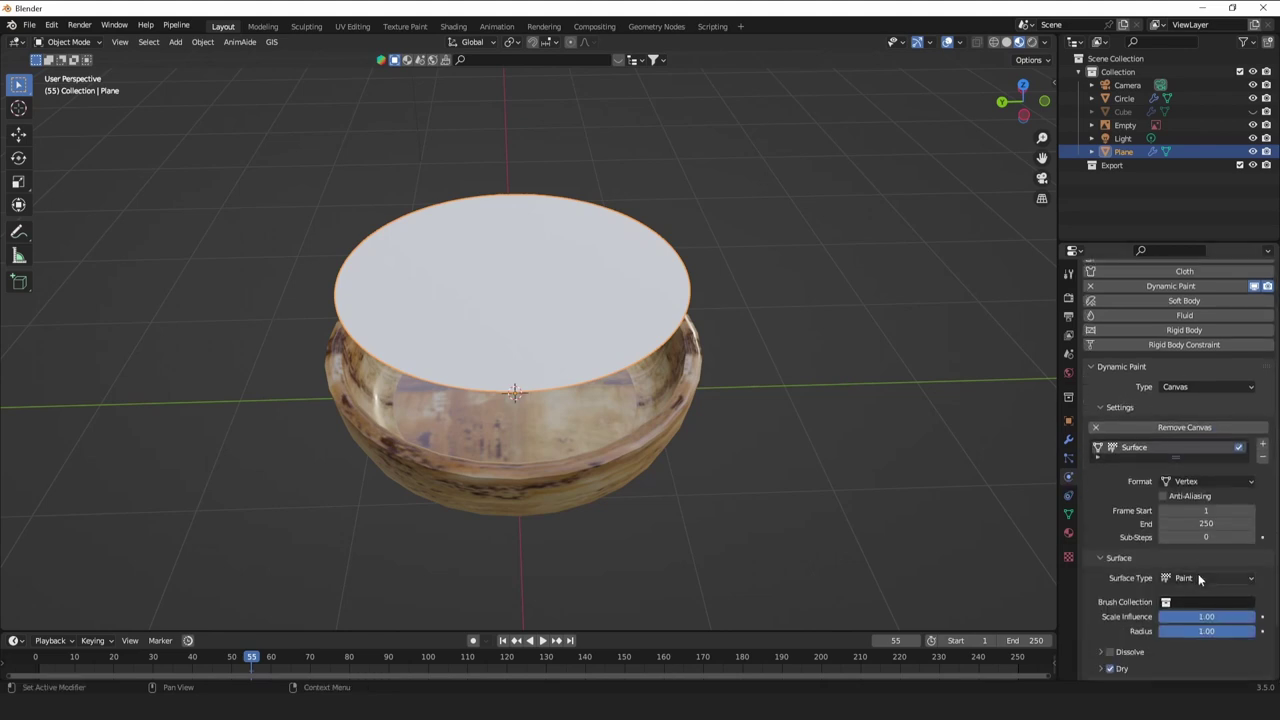
left_click(1198, 573)
left_click(1146, 616)
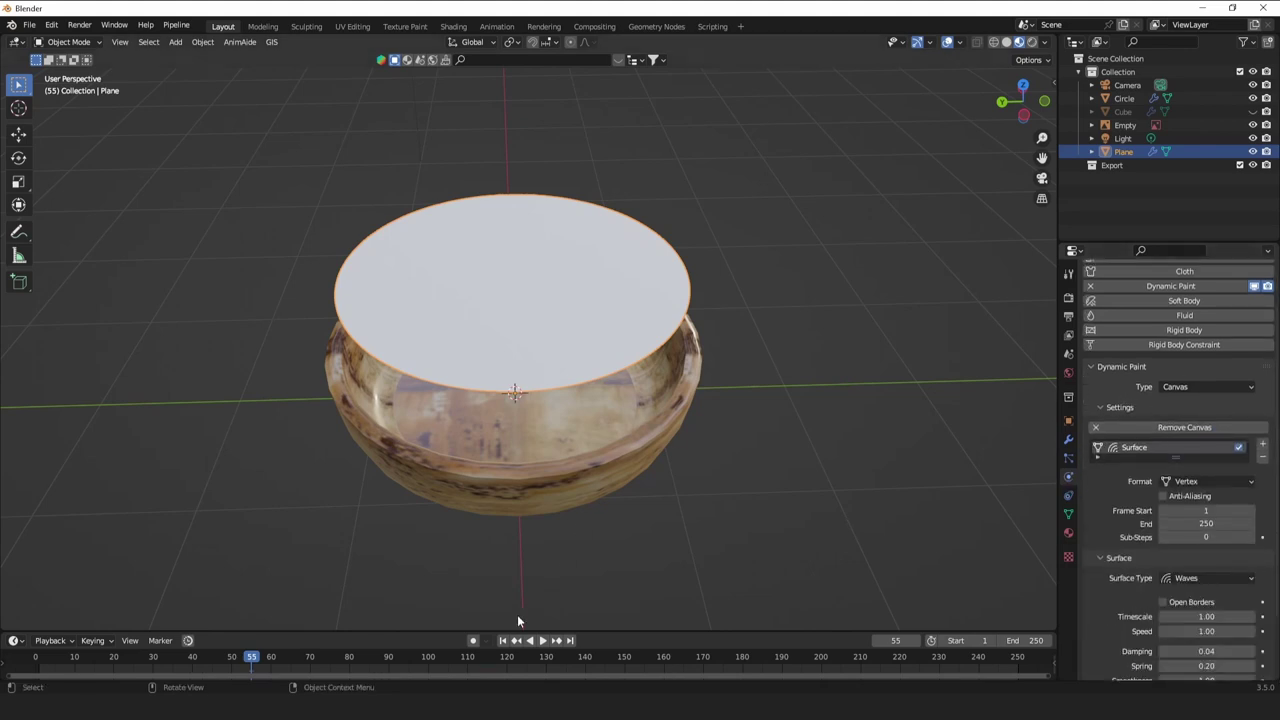
Lower the disc about 0.72 m along Z into the bowl and scale it to fit inside the rim.
middle_click_drag(579, 505, 594, 467)
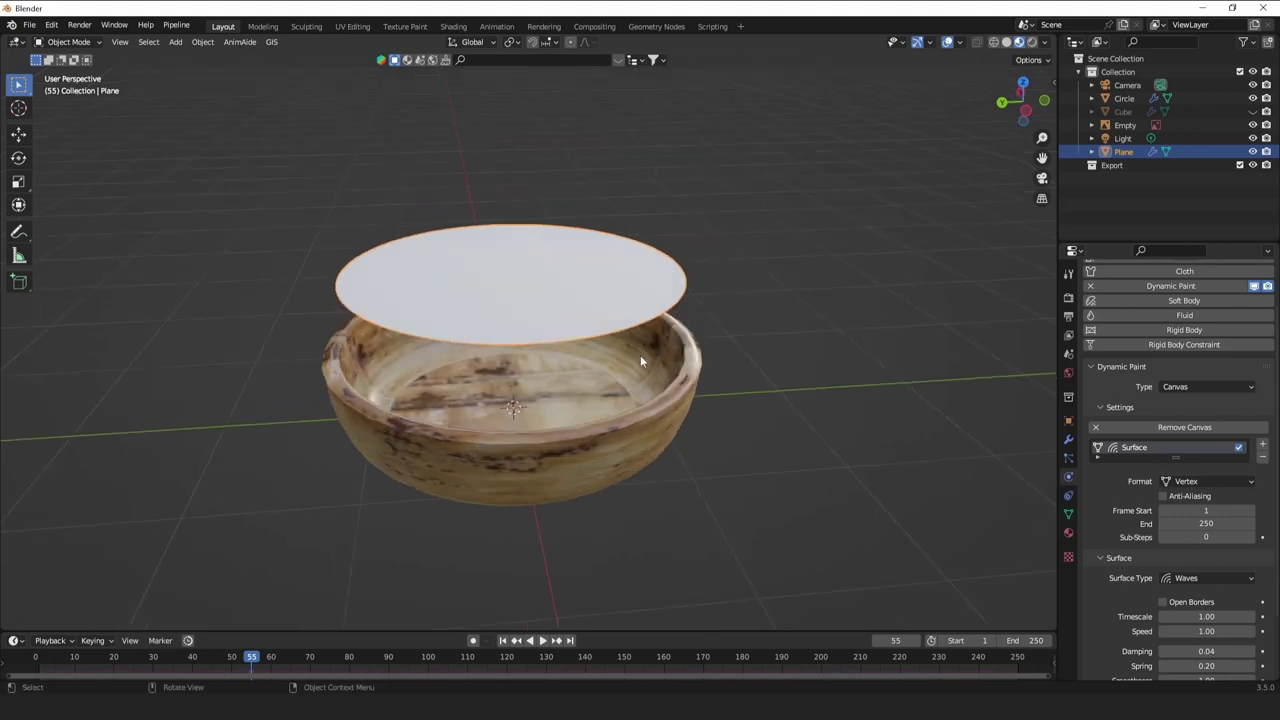
key("g")
key("z")
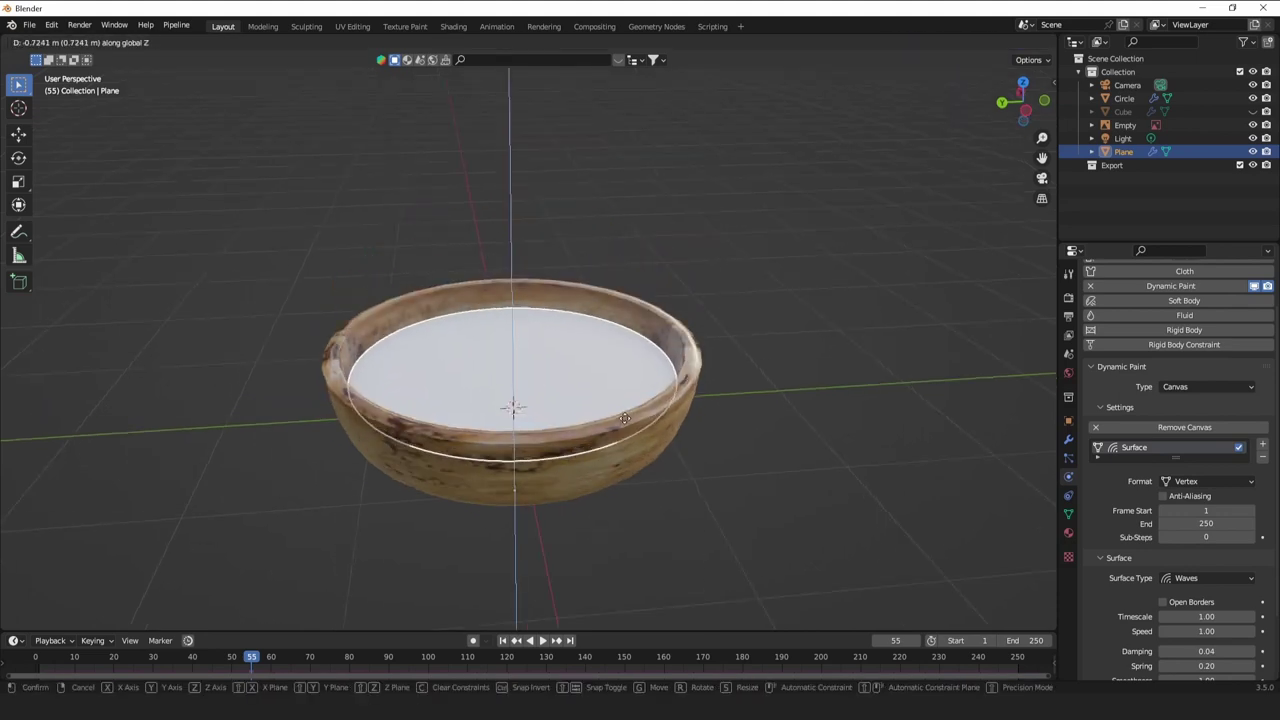
left_click(624, 419)
key("s")
left_click(630, 422)
middle_click_drag(630, 422, 745, 458)
scroll(812, 414, "up", 2)
left_click(830, 378)
middle_click_drag(830, 378, 868, 308)
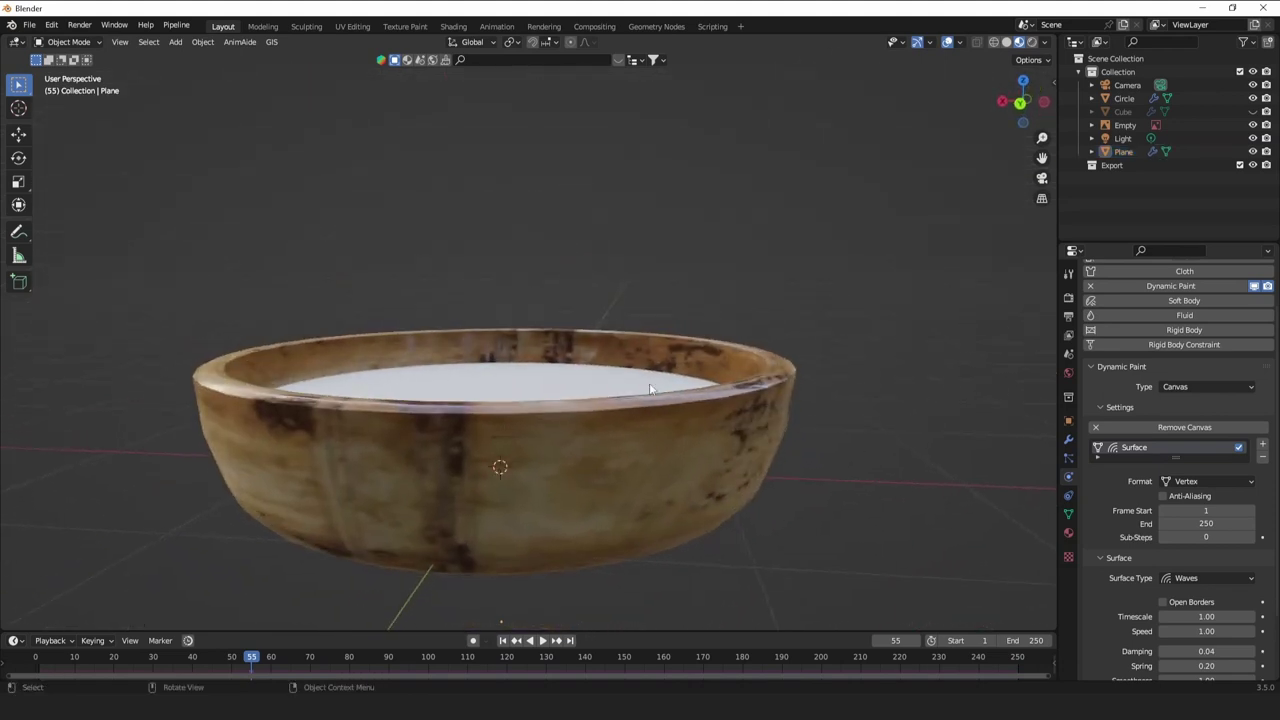
Assign the existing glass material Material.002 to the disc in the bowl.
left_click(521, 398)
middle_click_drag(521, 398, 1077, 514)
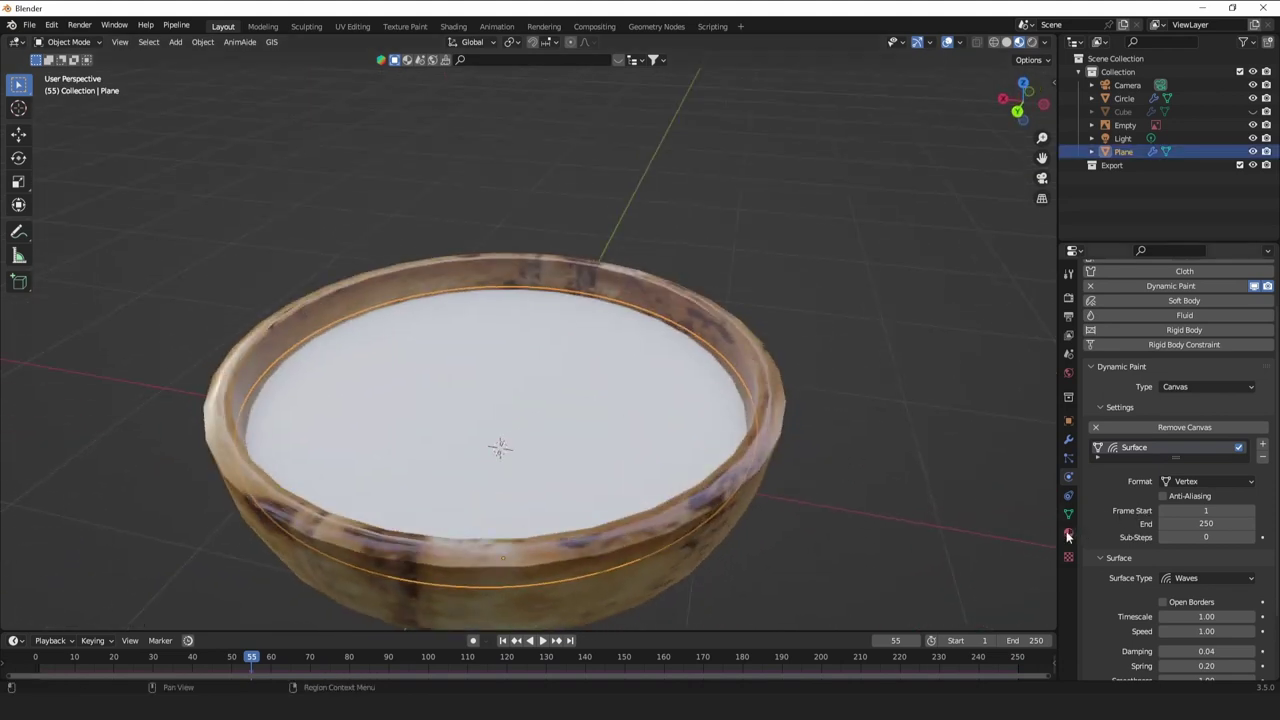
left_click(1068, 535)
left_click(1095, 358)
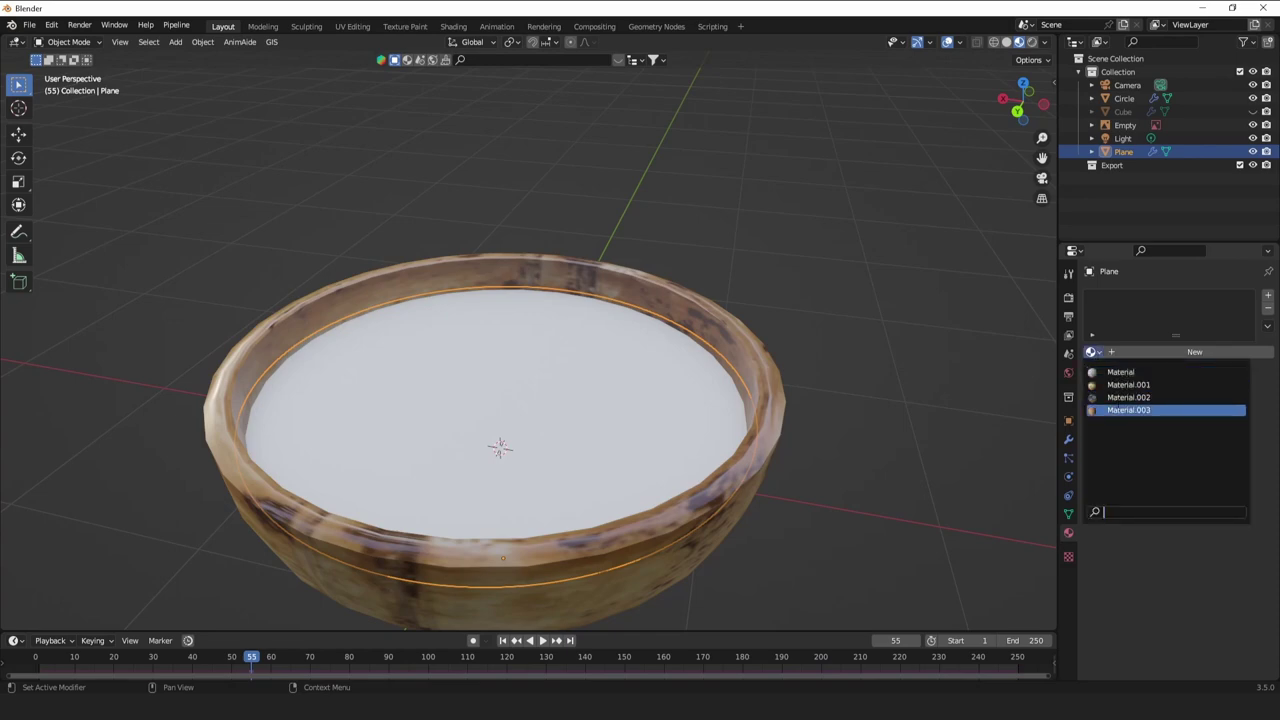
left_click(1110, 397)
middle_click_drag(890, 399, 880, 457)
Enable Screen Space Refraction on the glass material and Refraction in the Eevee Screen Space Reflections settings.
scroll(1225, 545, "down", 3)
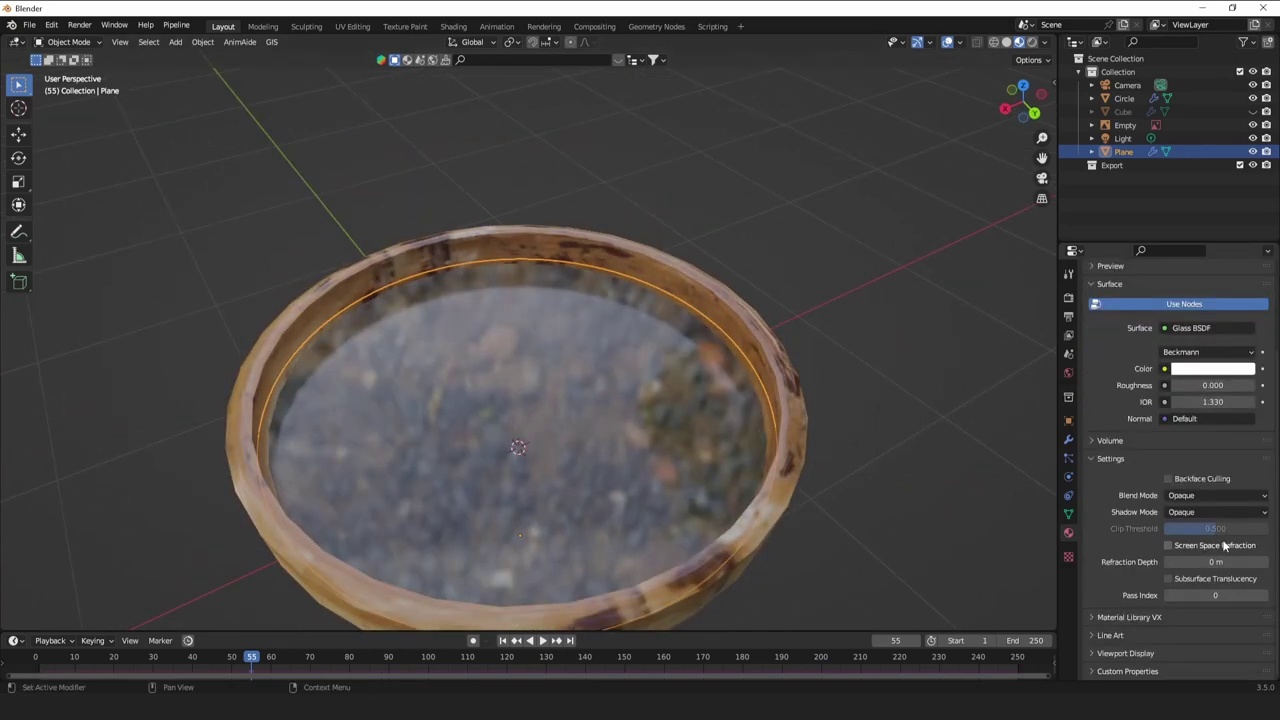
left_click(1199, 497)
left_click(1069, 302)
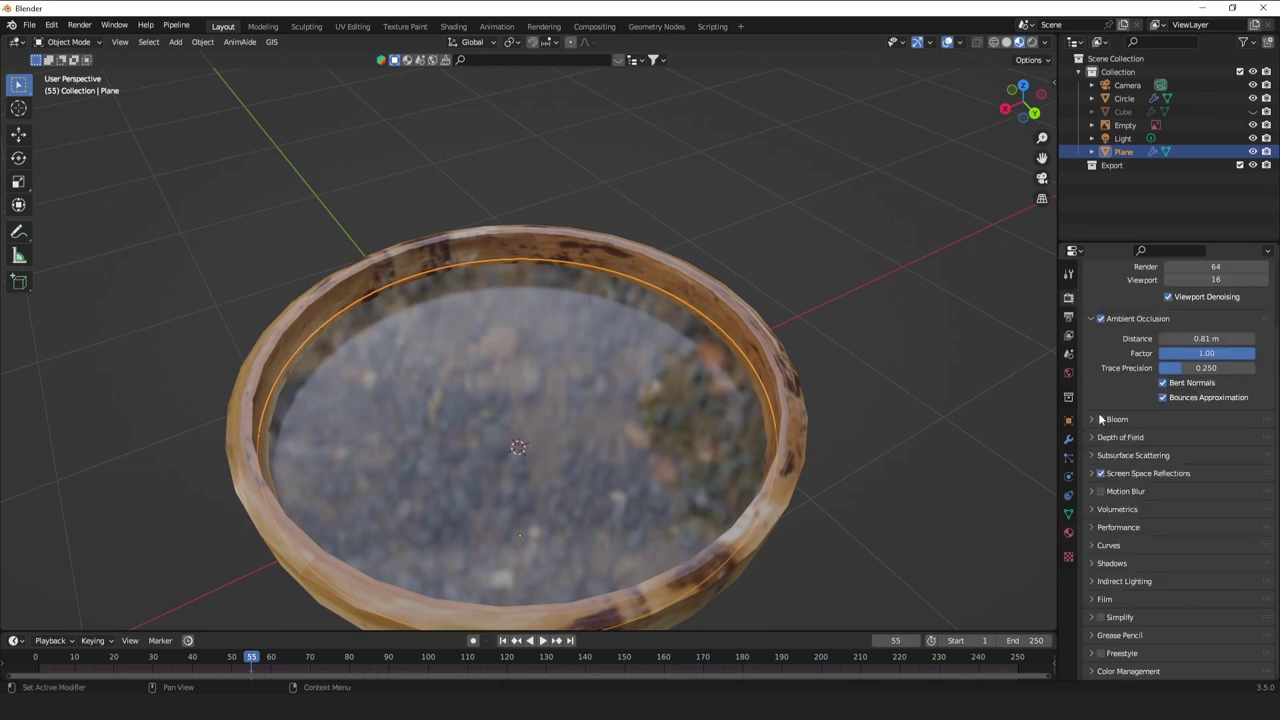
left_click(1126, 478)
left_click(1163, 493)
middle_click_drag(740, 520, 752, 406)
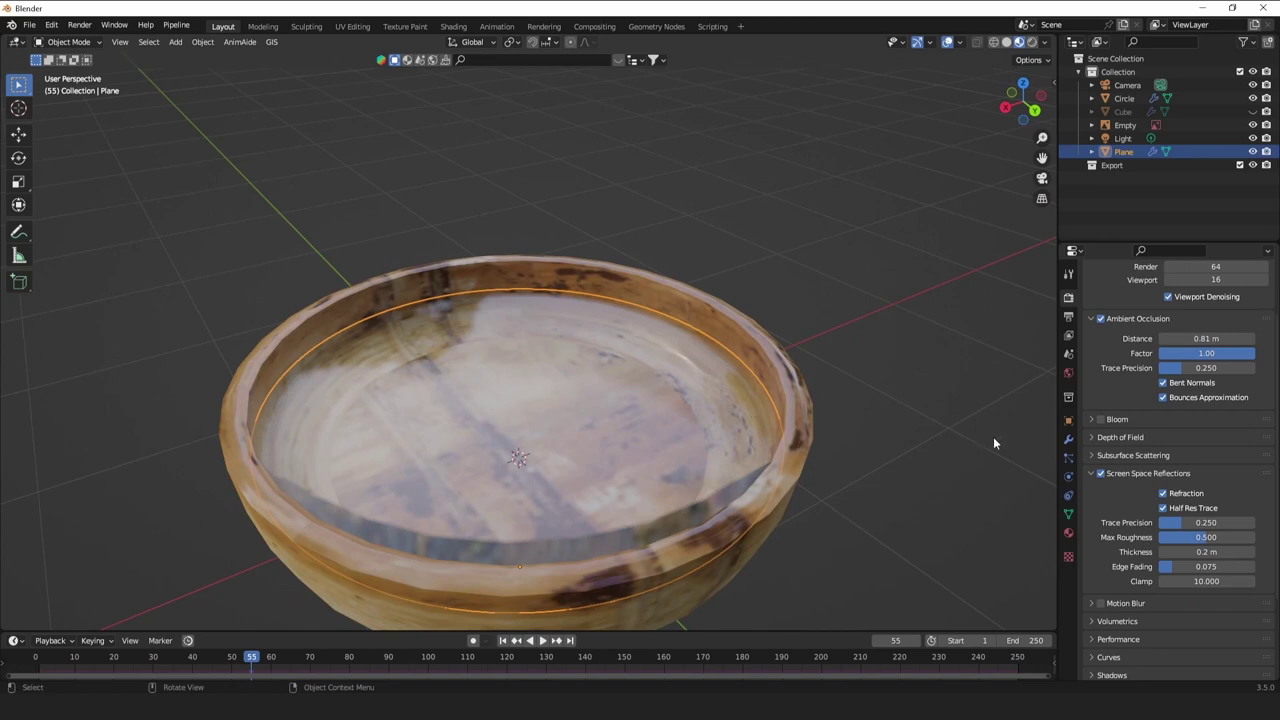
left_click(1068, 532)
In Edit Mode, lower the disc mesh further along Z and scale it down to about 0.85.
key("Tab")
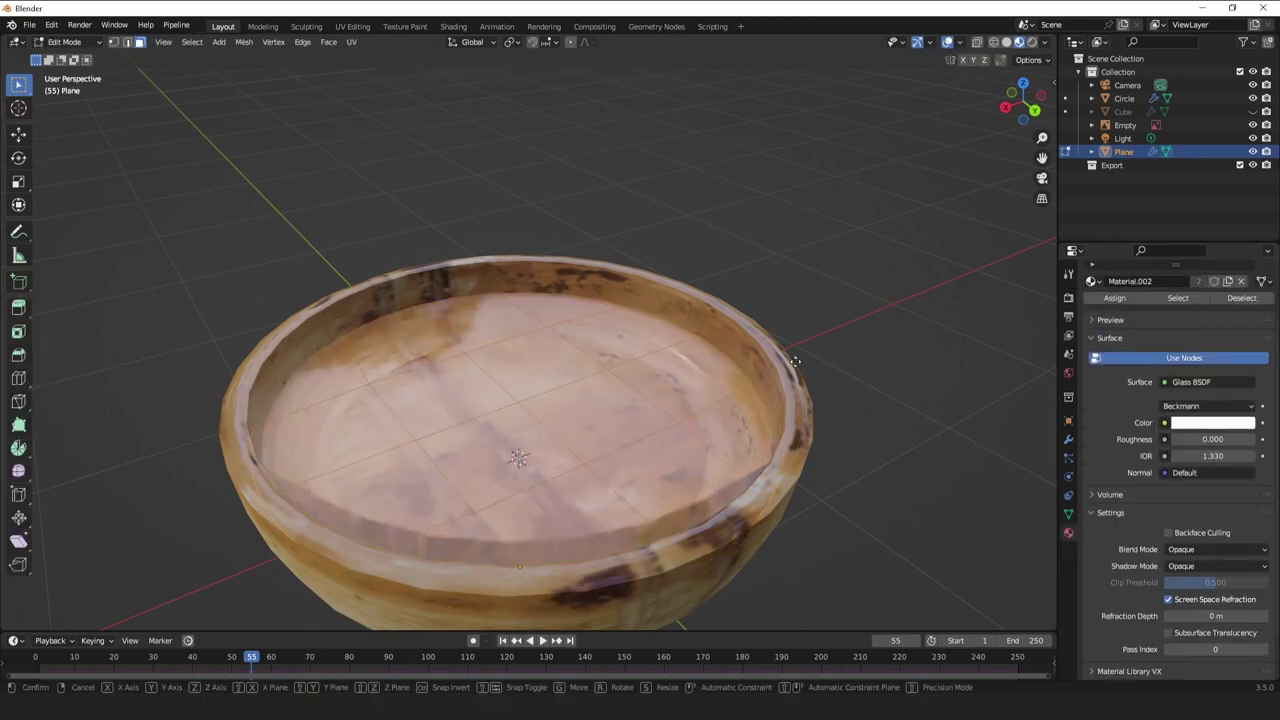
key("g")
key("z")
left_click(793, 389)
key("s")
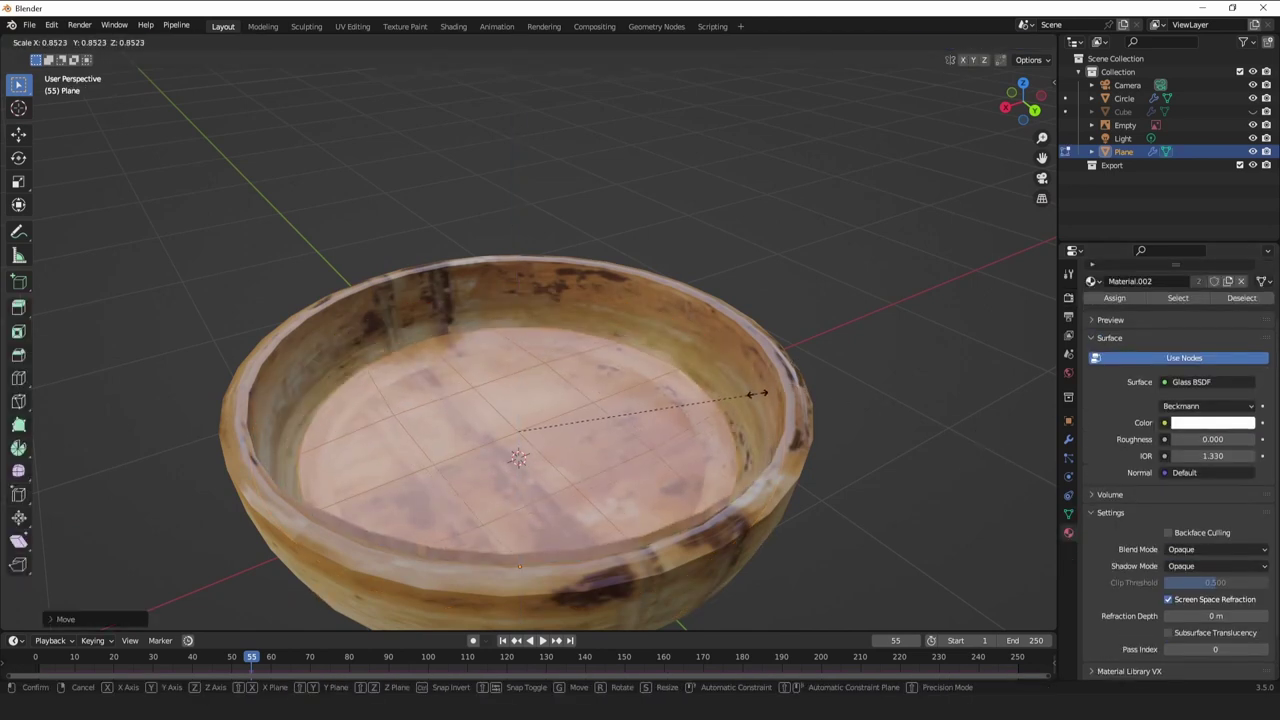
left_click(774, 392)
Fine-tune the disc mesh's height and scale so its edge meets the bowl's inner wall, and return to Object Mode.
middle_click_drag(780, 392, 879, 373)
key("s")
left_click(851, 383)
key("g")
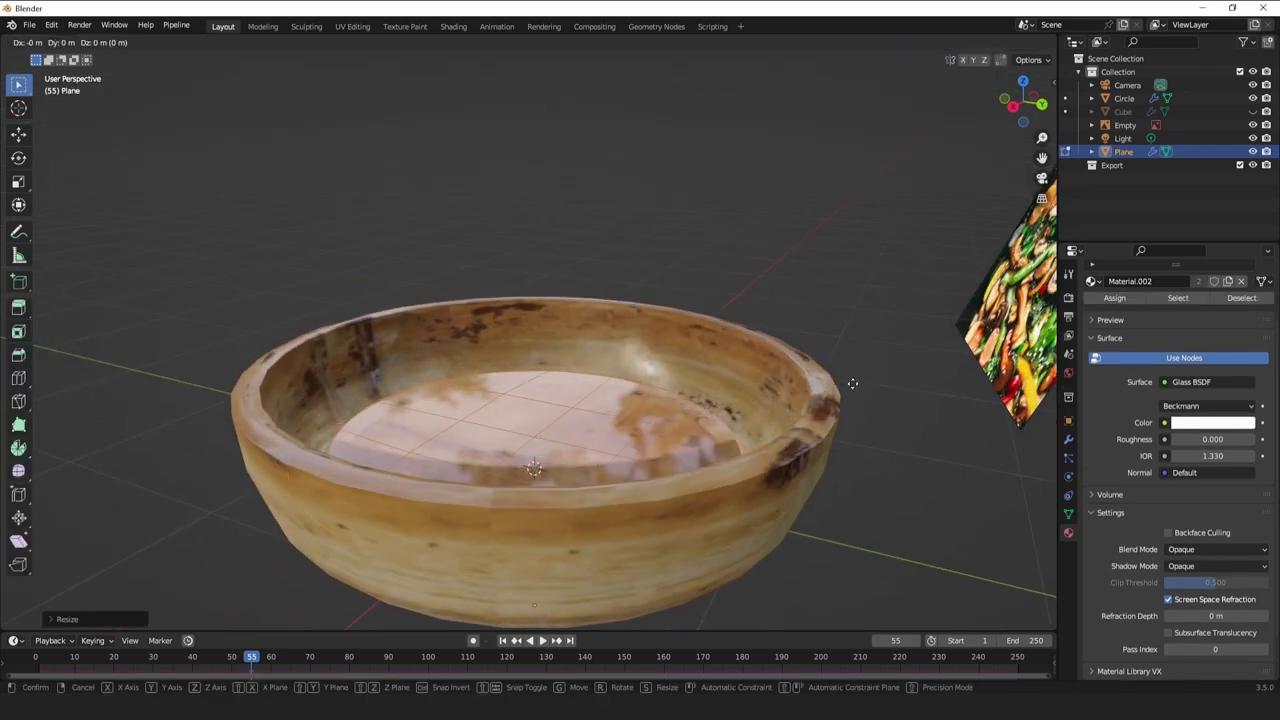
key("z")
left_click(861, 400)
key("s")
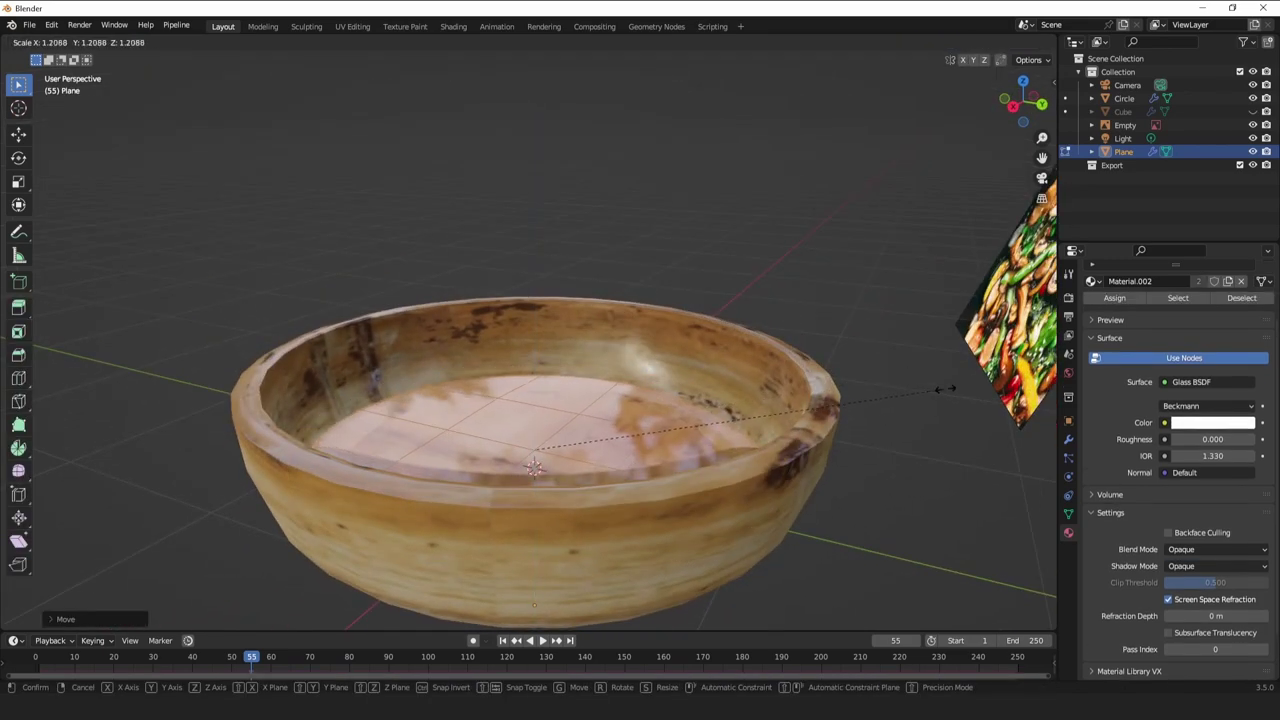
left_click(932, 390)
key("Tab")
middle_click_drag(930, 392, 815, 437)
left_click(900, 444)
middle_click_drag(697, 420, 661, 406)
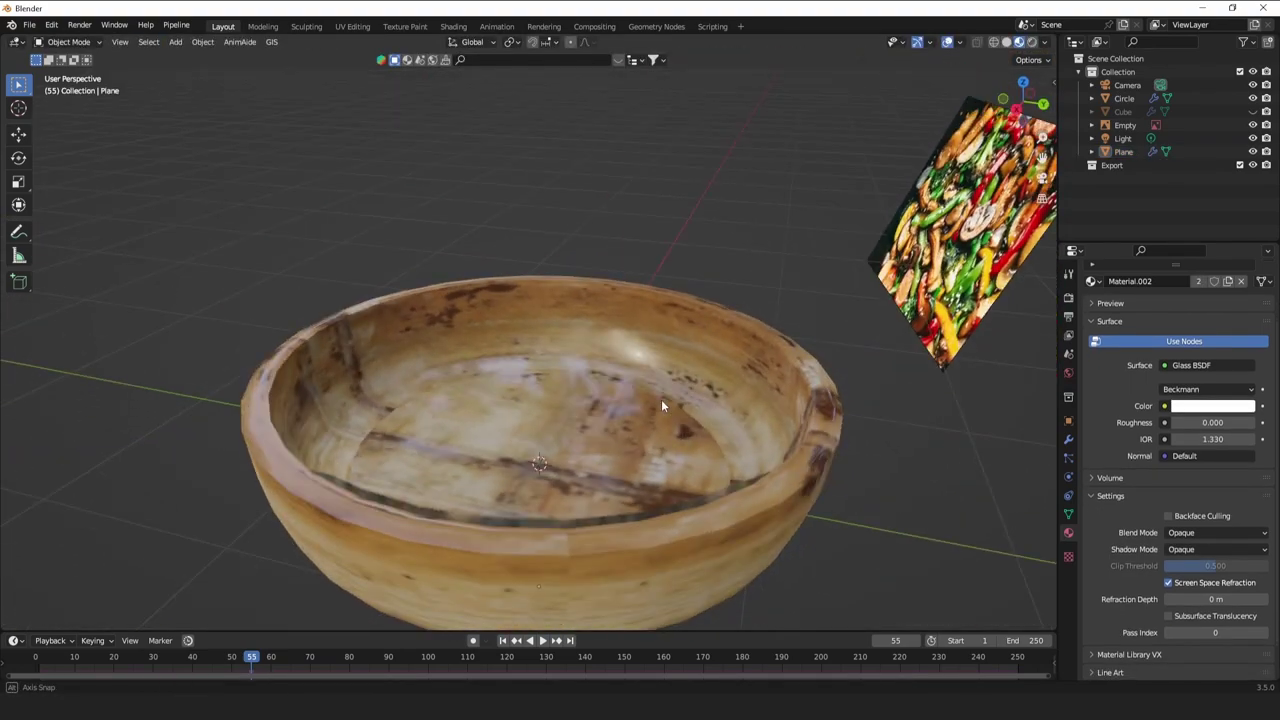
Unhide the vegetable pieces and add Dynamic Paint physics to them.
left_click(731, 402)
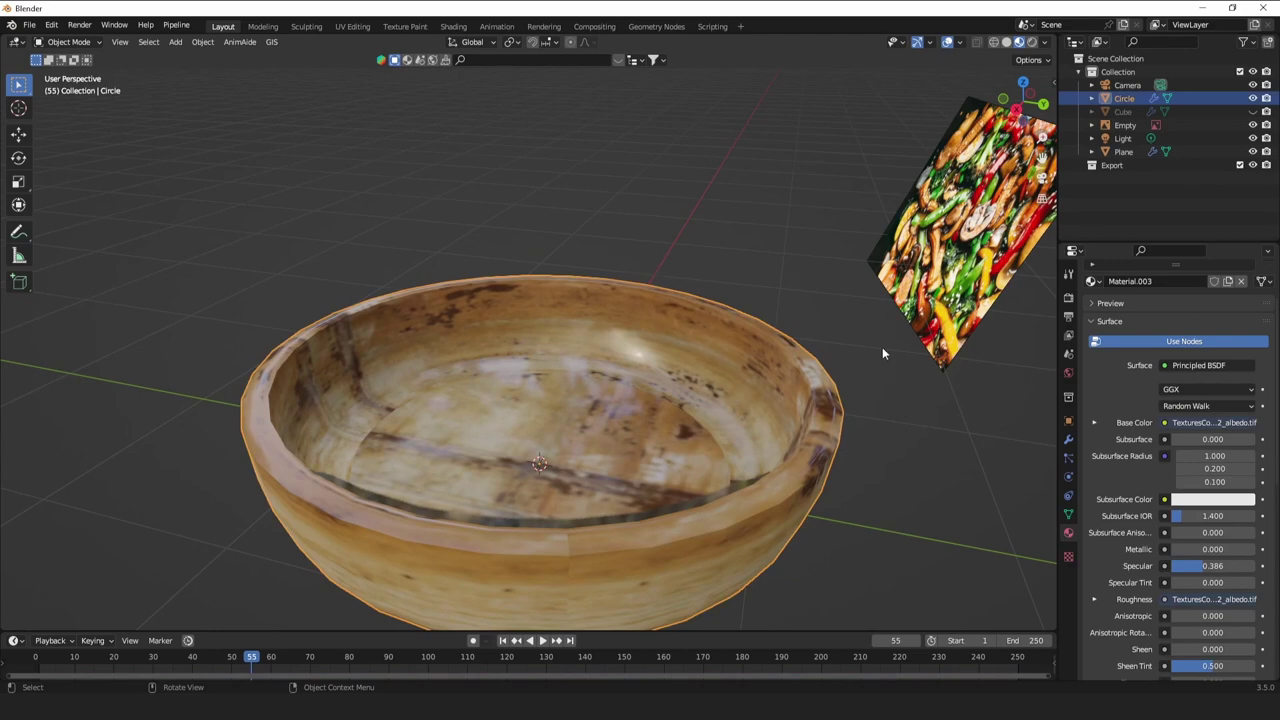
scroll(882, 352, "down", 3)
left_click(1253, 111)
left_click(1157, 112)
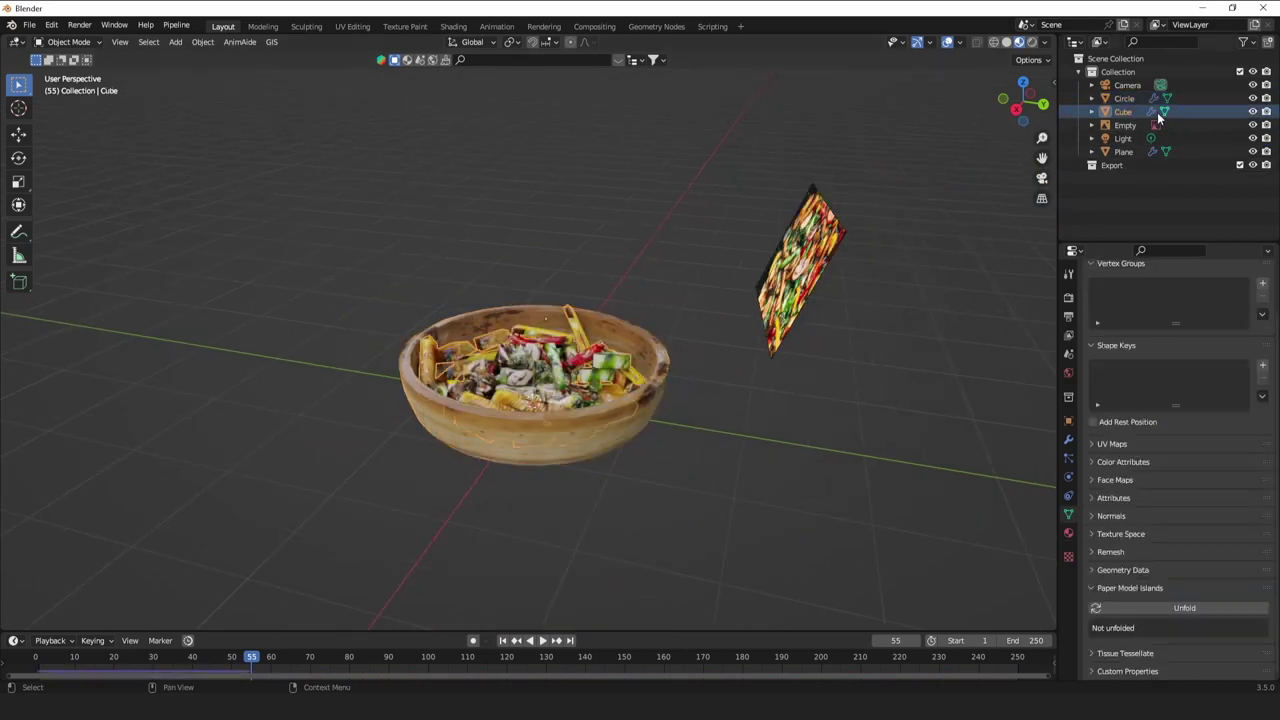
left_click(1069, 477)
left_click(1072, 445)
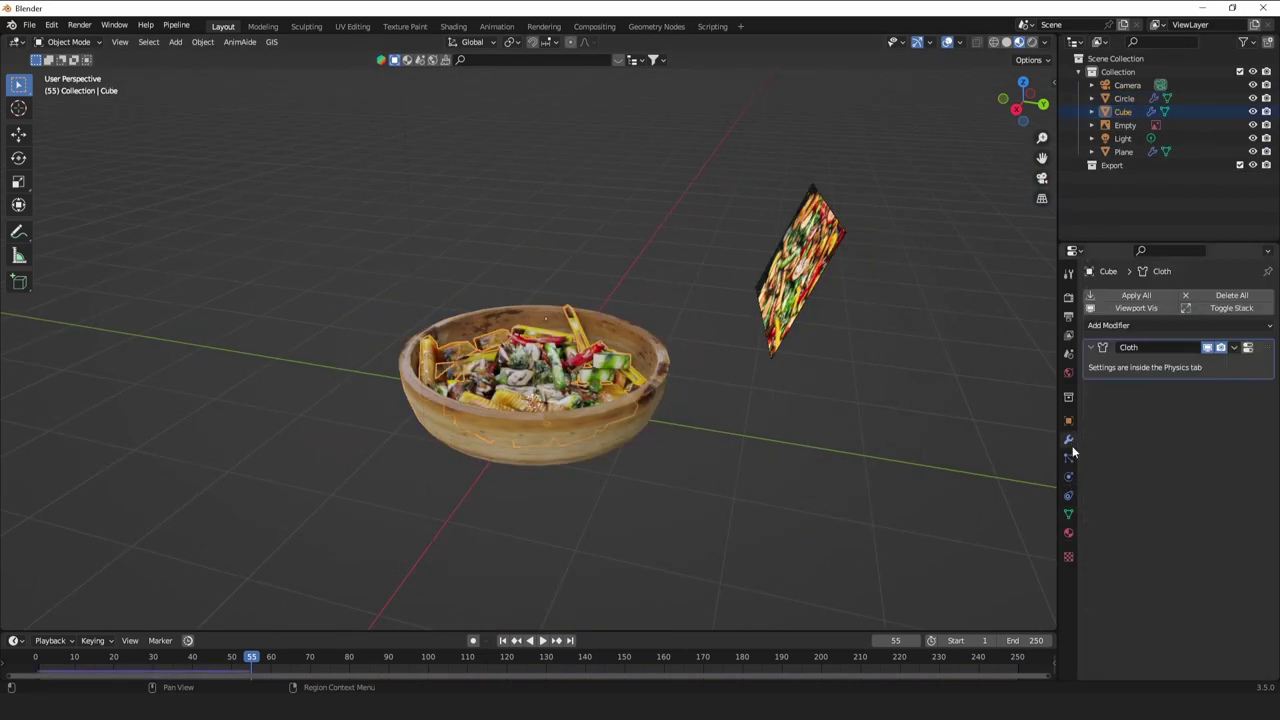
left_click(1069, 476)
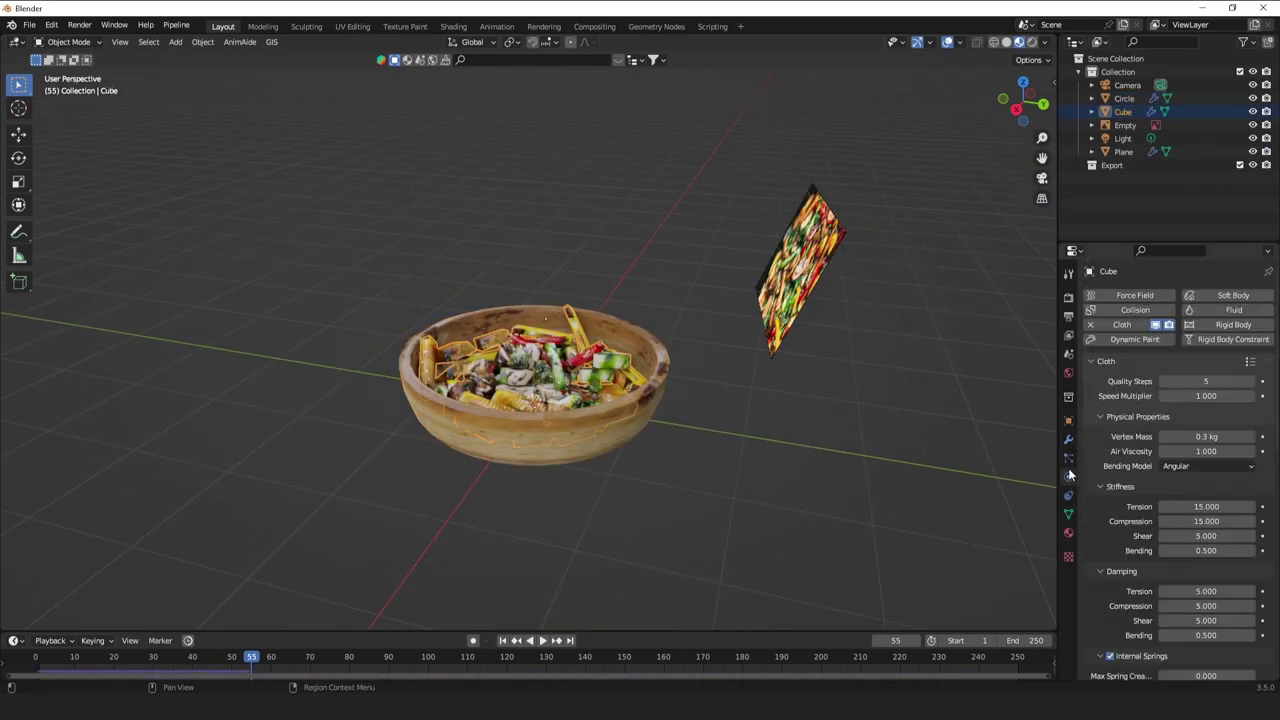
left_click(1128, 339)
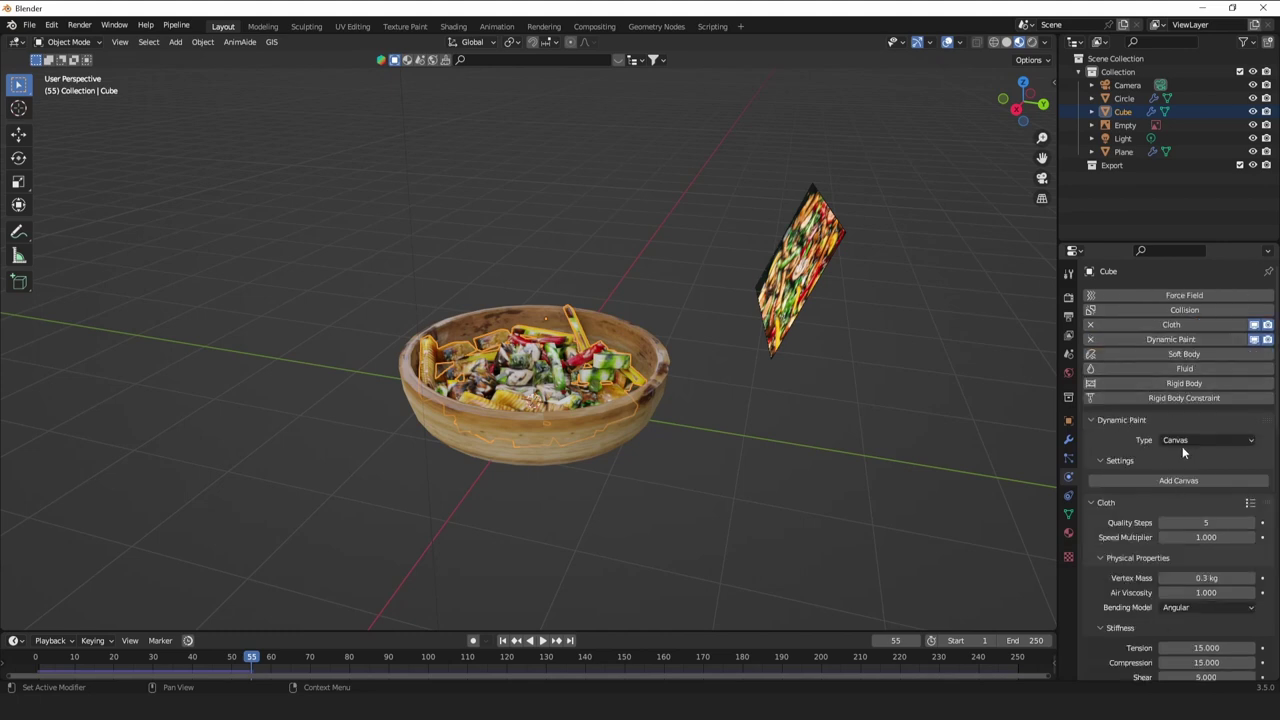
Set the vegetables' Dynamic Paint type to Brush and add the brush.
left_click(1182, 446)
left_click(1185, 471)
left_click(1148, 418, "ctrl")
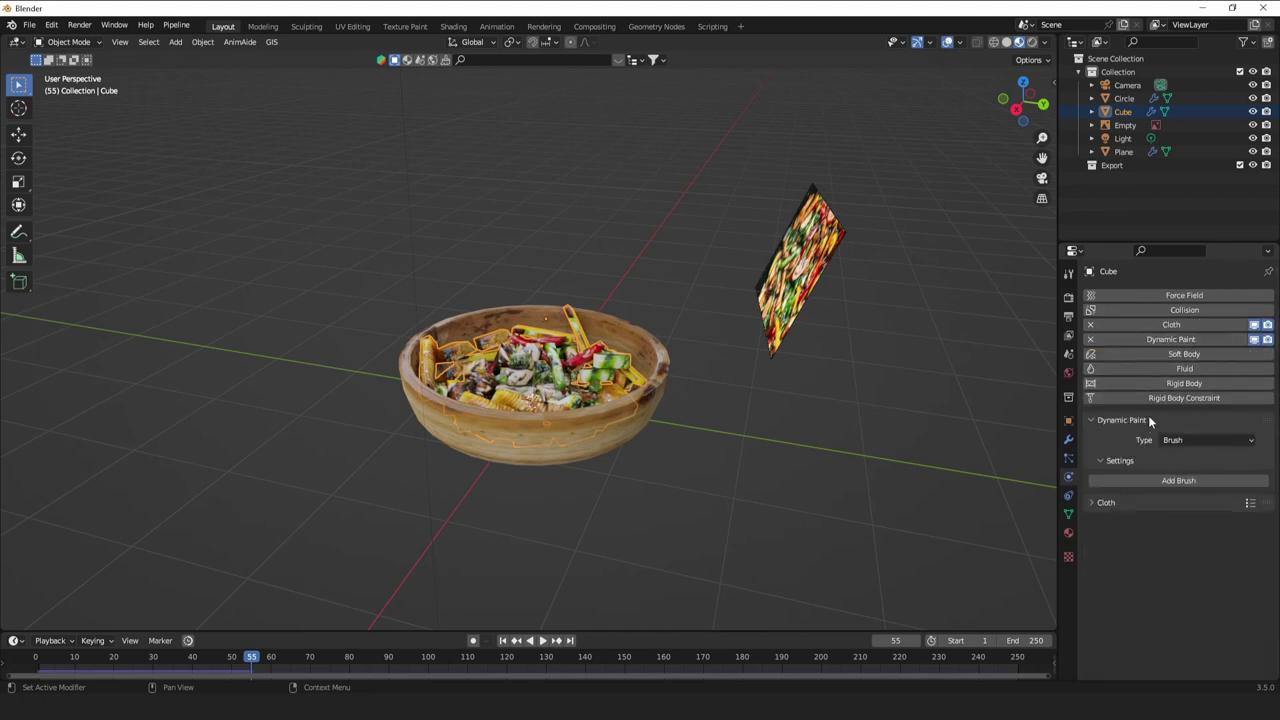
left_click(1149, 420)
left_click(1131, 421)
left_click(1118, 421)
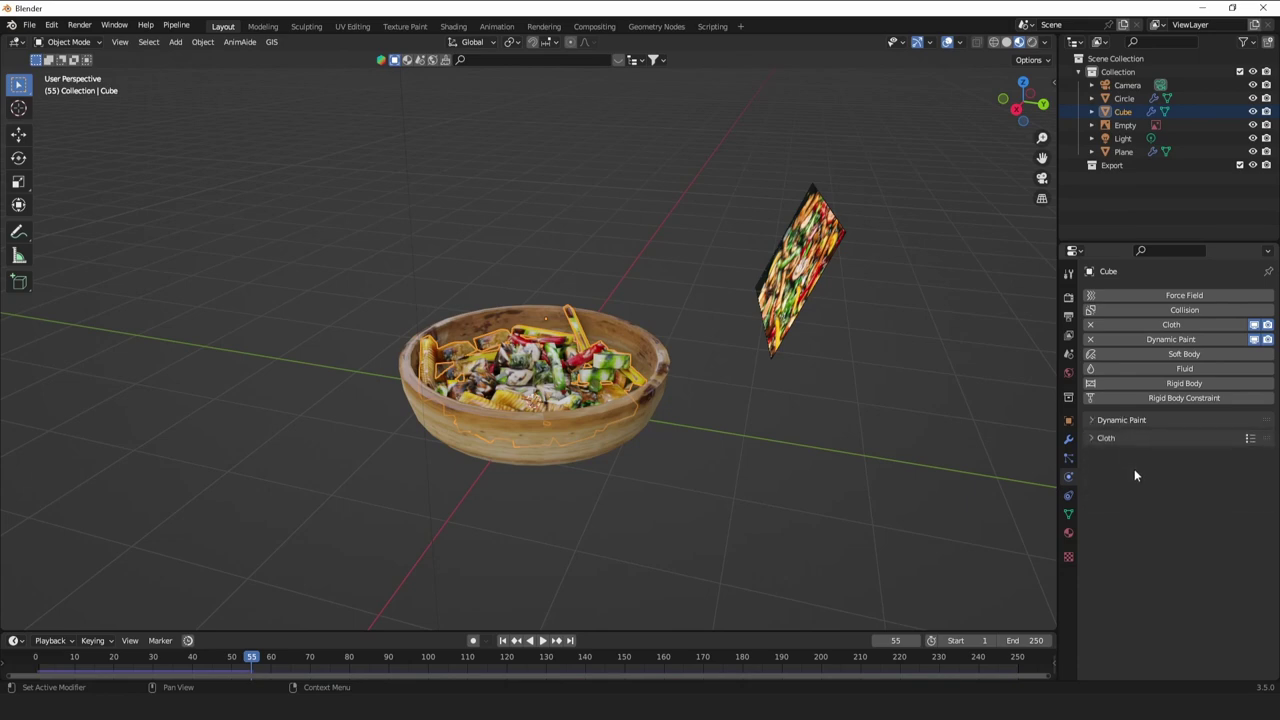
left_click_drag(1239, 428, 1186, 449)
left_click(1107, 439)
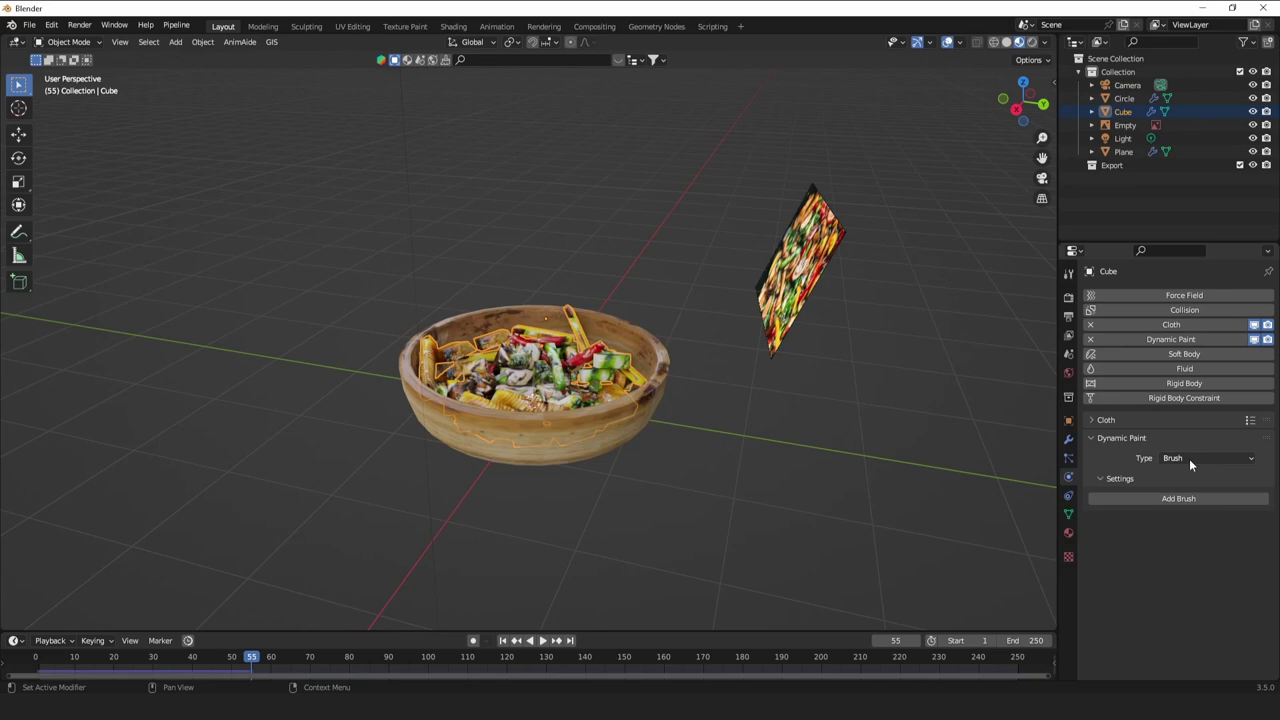
left_click(1134, 497)
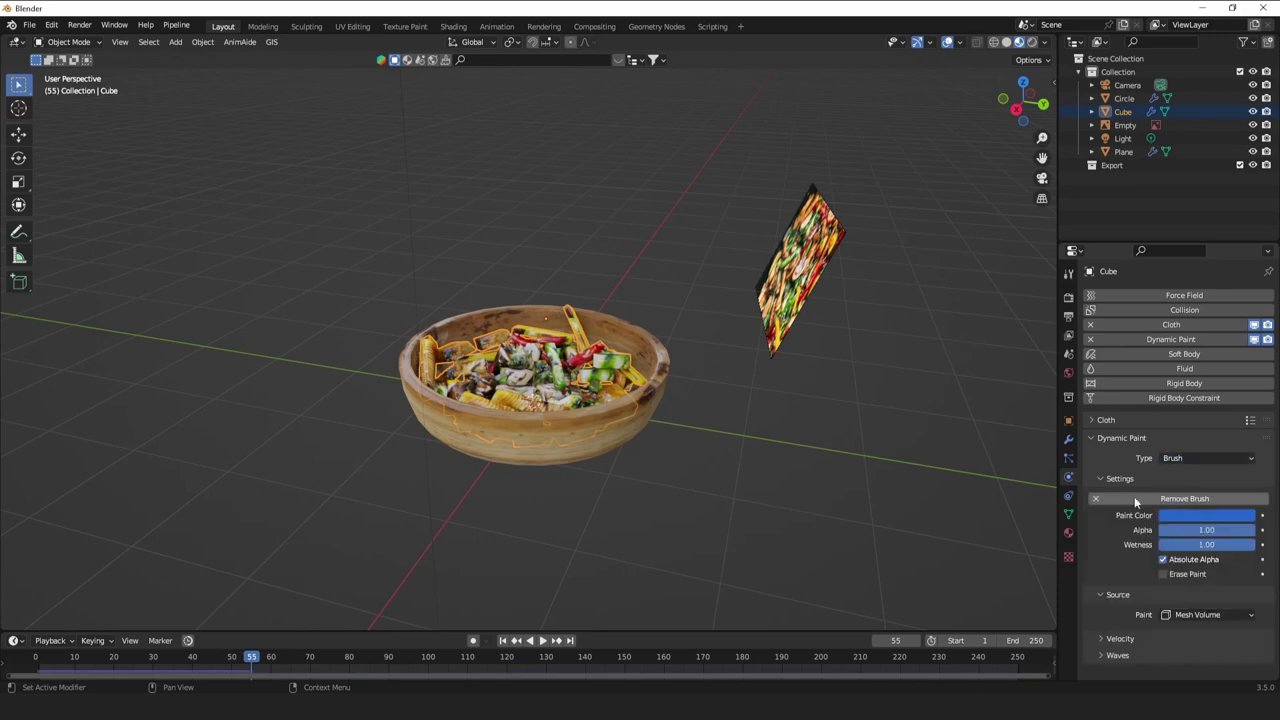
Play the simulation from the first frame and examine the vegetables falling into the bowl.
scroll(691, 447, "up", 4)
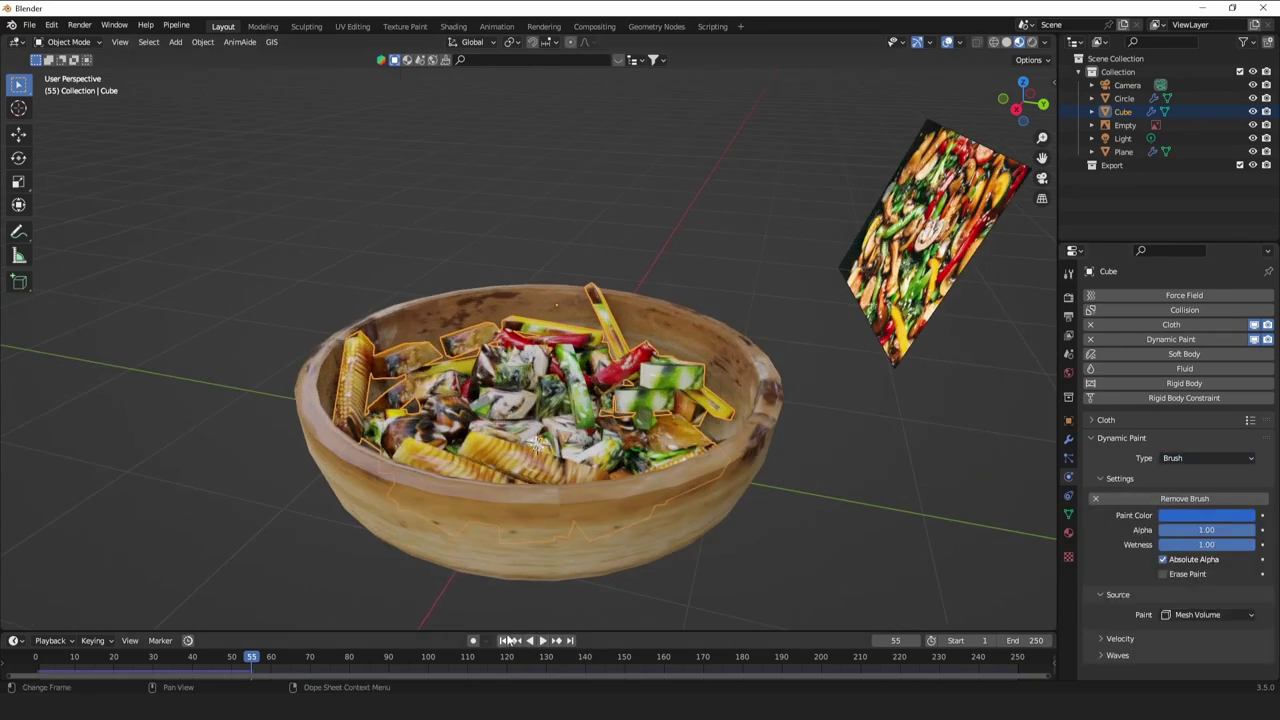
left_click(509, 640)
key("space")
middle_click_drag(571, 502, 641, 477)
scroll(690, 516, "up", 3)
scroll(627, 399, "up", 3)
scroll(641, 477, "down", 3)
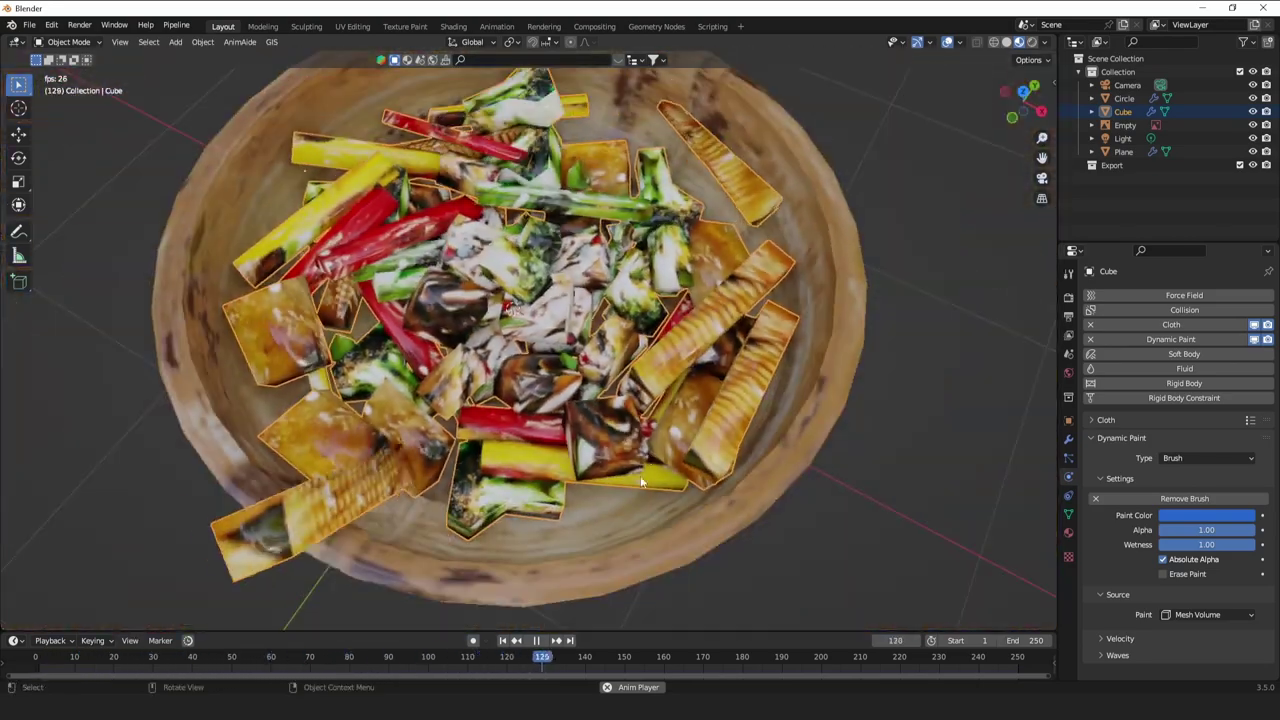
Select the disc, switch to Solid shading and replay the simulation to inspect the waves up close.
left_click(1124, 151)
left_click(1006, 41)
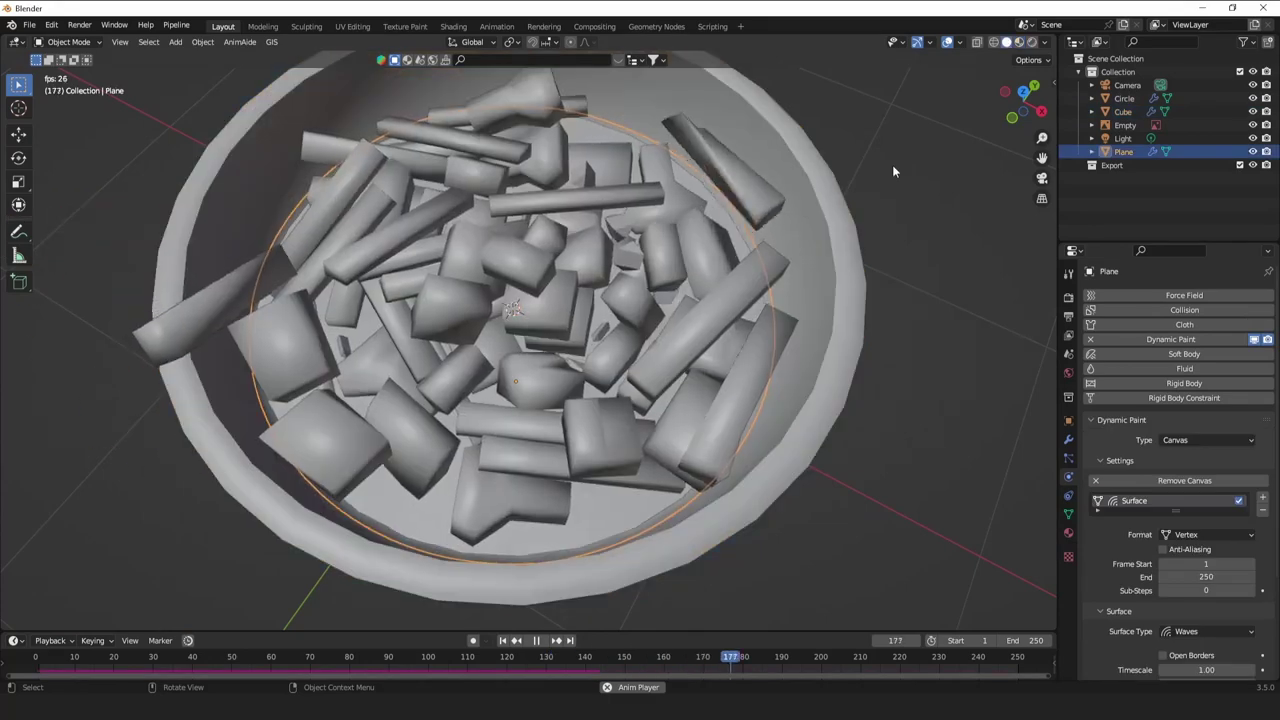
middle_click_drag(793, 300, 779, 242)
left_click(503, 641)
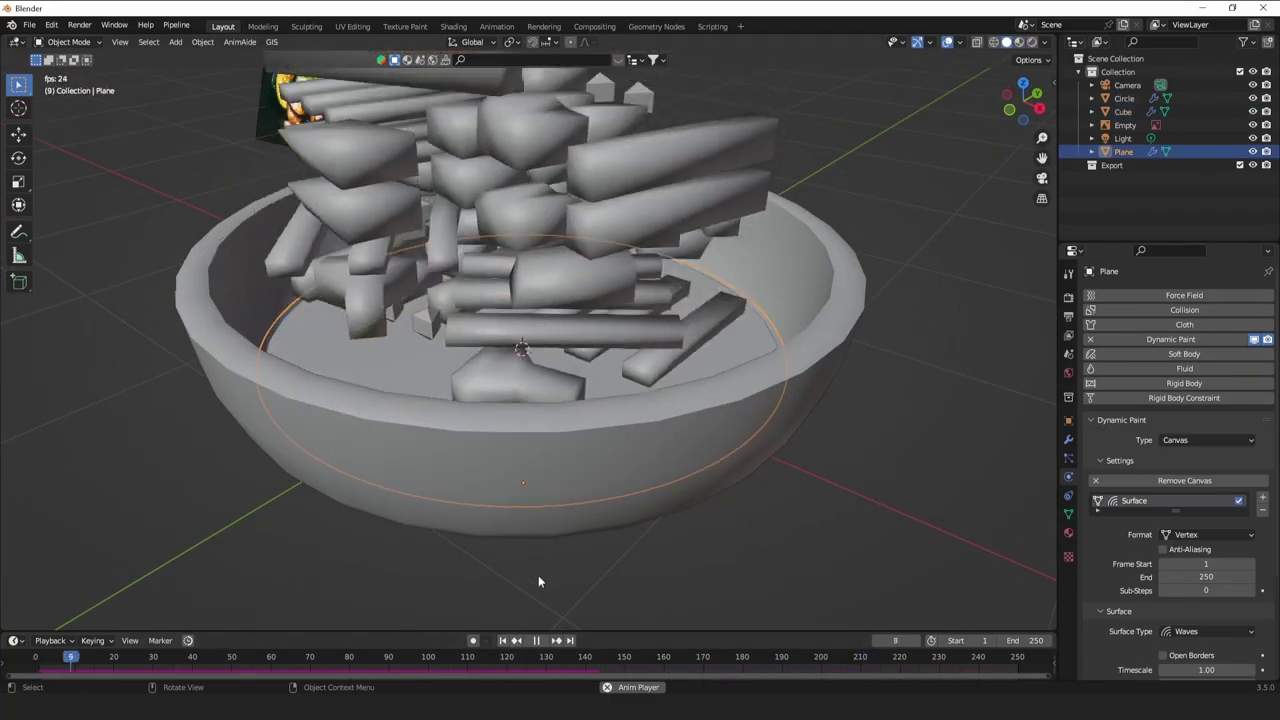
scroll(538, 581, "up", 2)
middle_click_drag(588, 451, 637, 526)
scroll(696, 499, "up", 3)
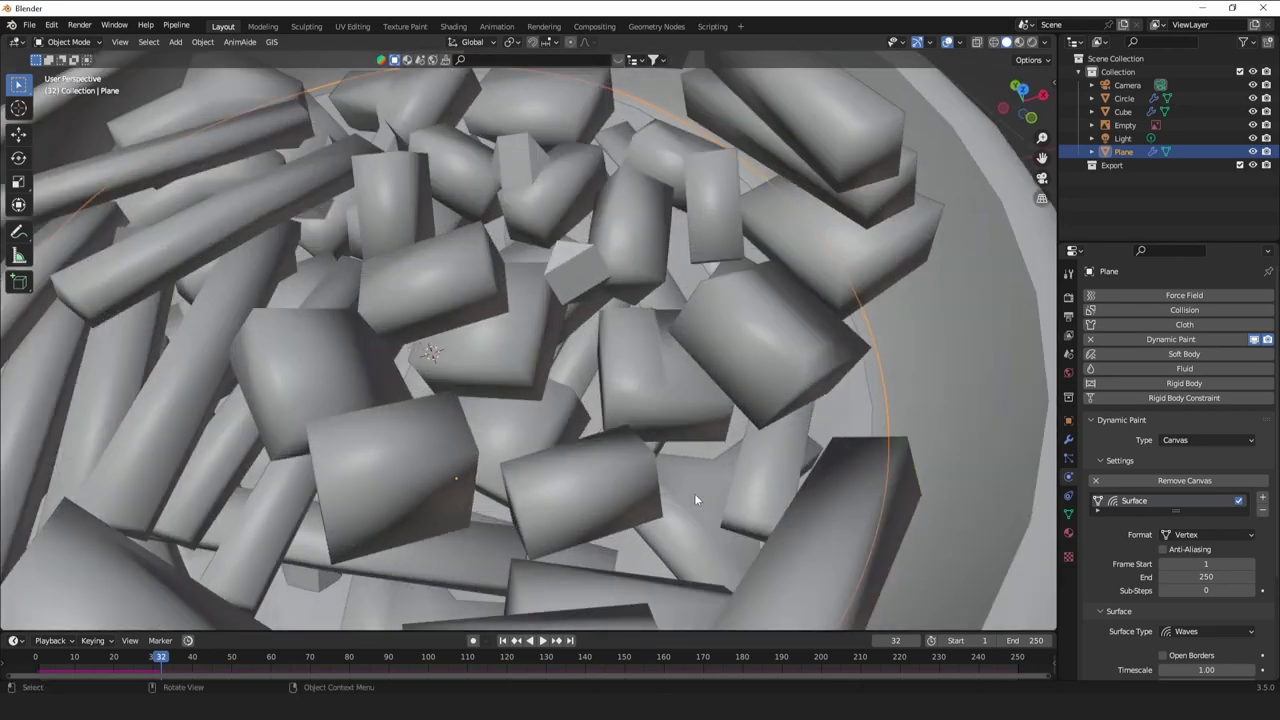
scroll(694, 493, "up", 10)
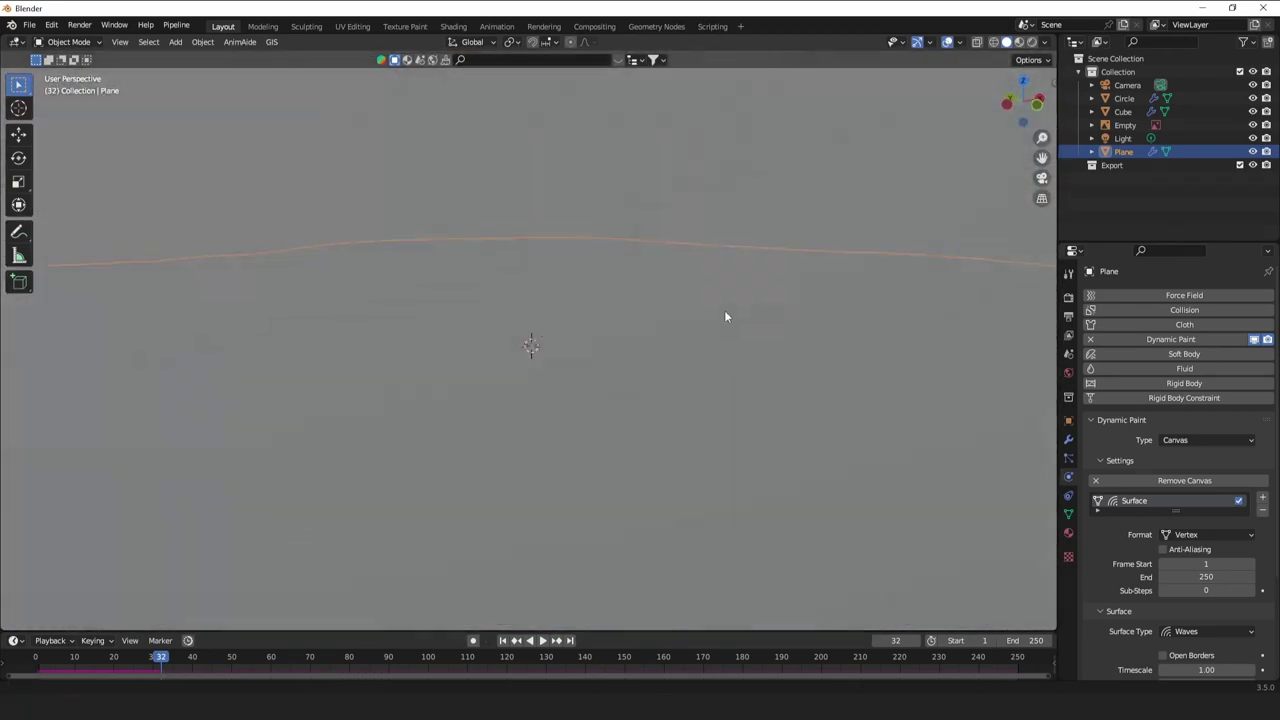
scroll(790, 200, "down", 12)
Hide the bowl and play the simulation on to examine the wave surface from below.
left_click(666, 281)
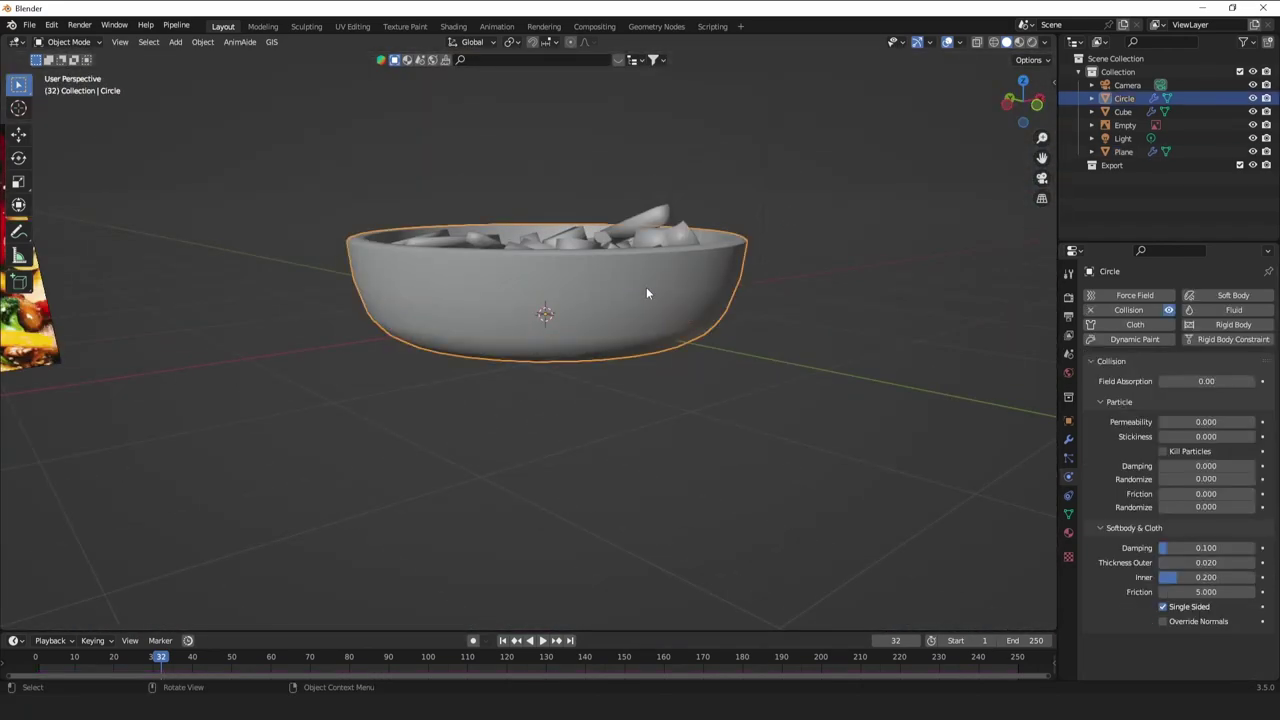
middle_click_drag(646, 293, 678, 190)
key("space")
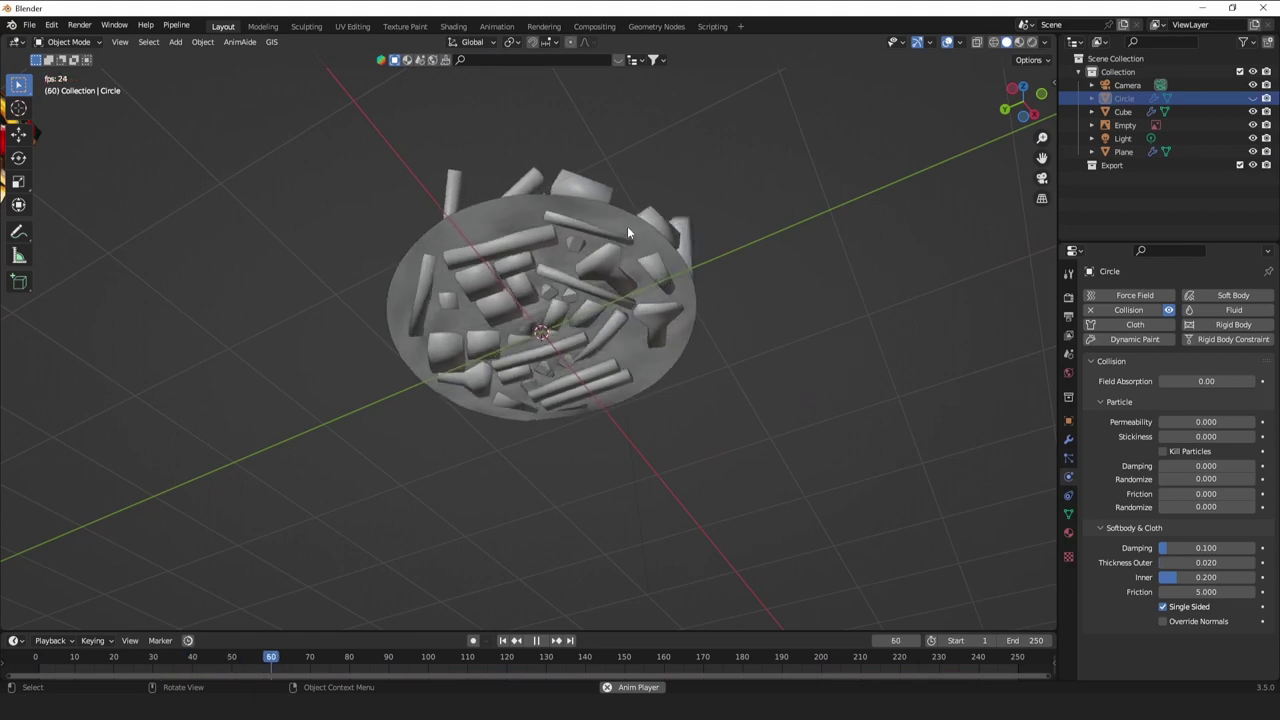
key("space")
Set the disc's first Subdivision modifier to Simple with viewport and render levels of 3.
left_click(627, 226)
left_click(1068, 420)
left_click(1068, 440)
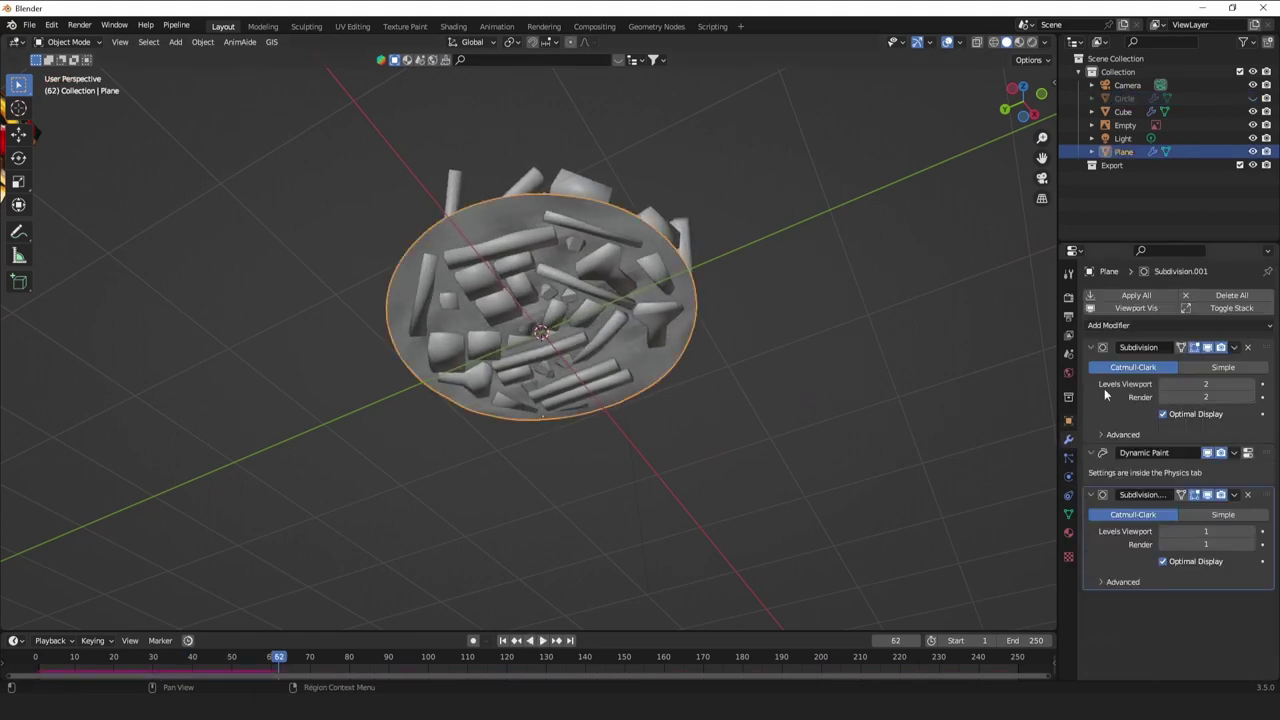
left_click(1206, 368)
mouse_move(1206, 384)
left_mouse_down()
mouse_move(1240, 384)
mouse_move(1218, 384)
left_mouse_up()
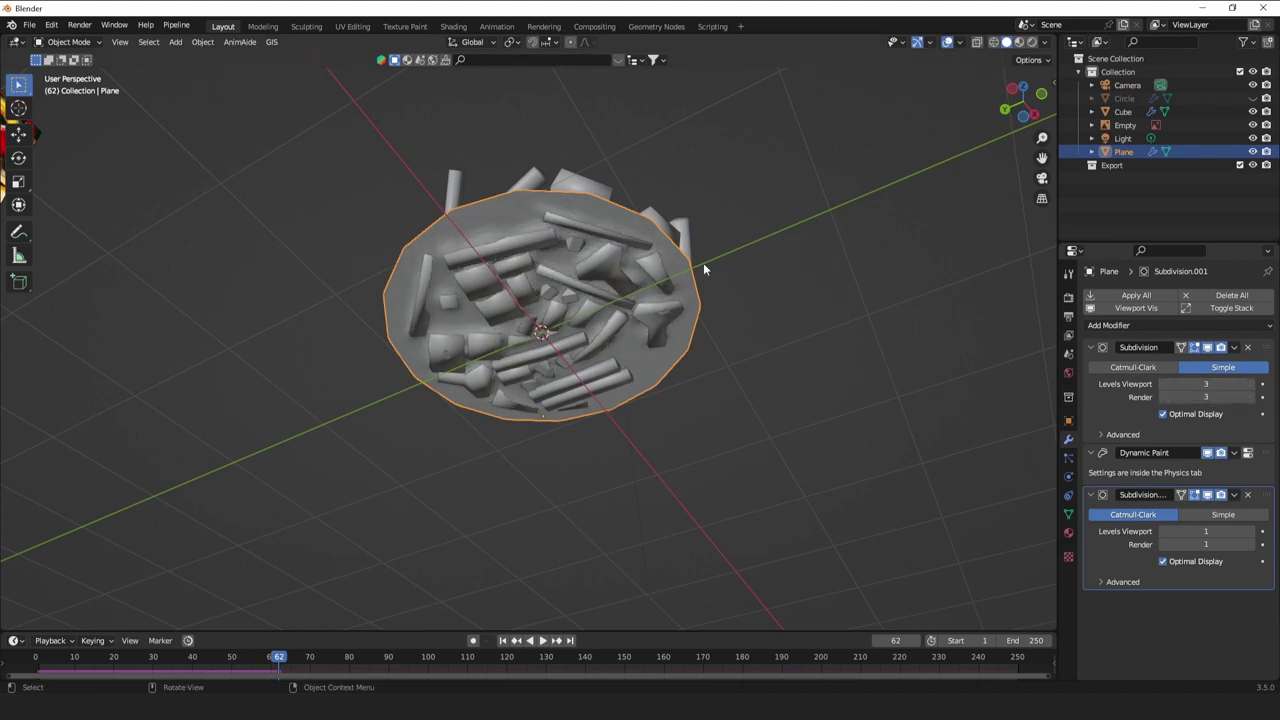
Shade the disc smooth and inspect it from above in Material Preview shading.
right_click(638, 238)
left_click(637, 236)
middle_click_drag(645, 268, 652, 412)
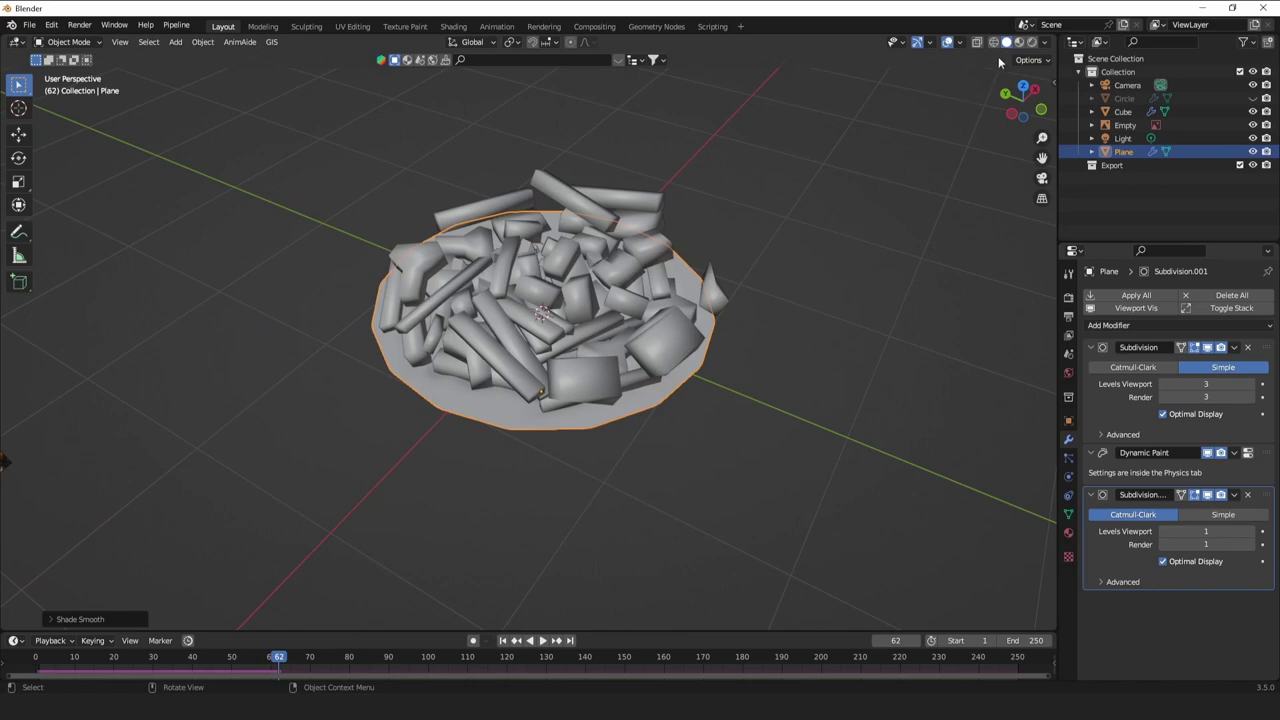
left_click(1019, 42)
middle_click_drag(960, 120, 842, 234)
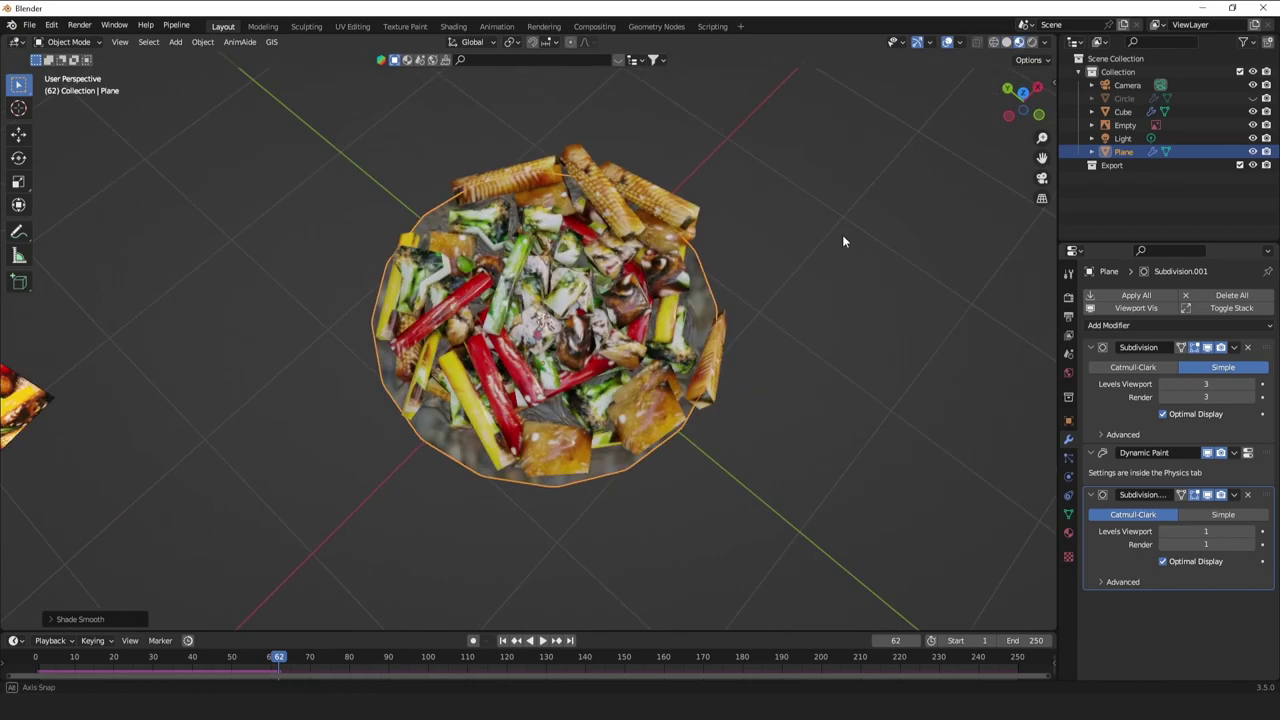
Switch to Rendered shading and play the simulation on to examine the liquid surface around the vegetables.
left_click(1033, 43)
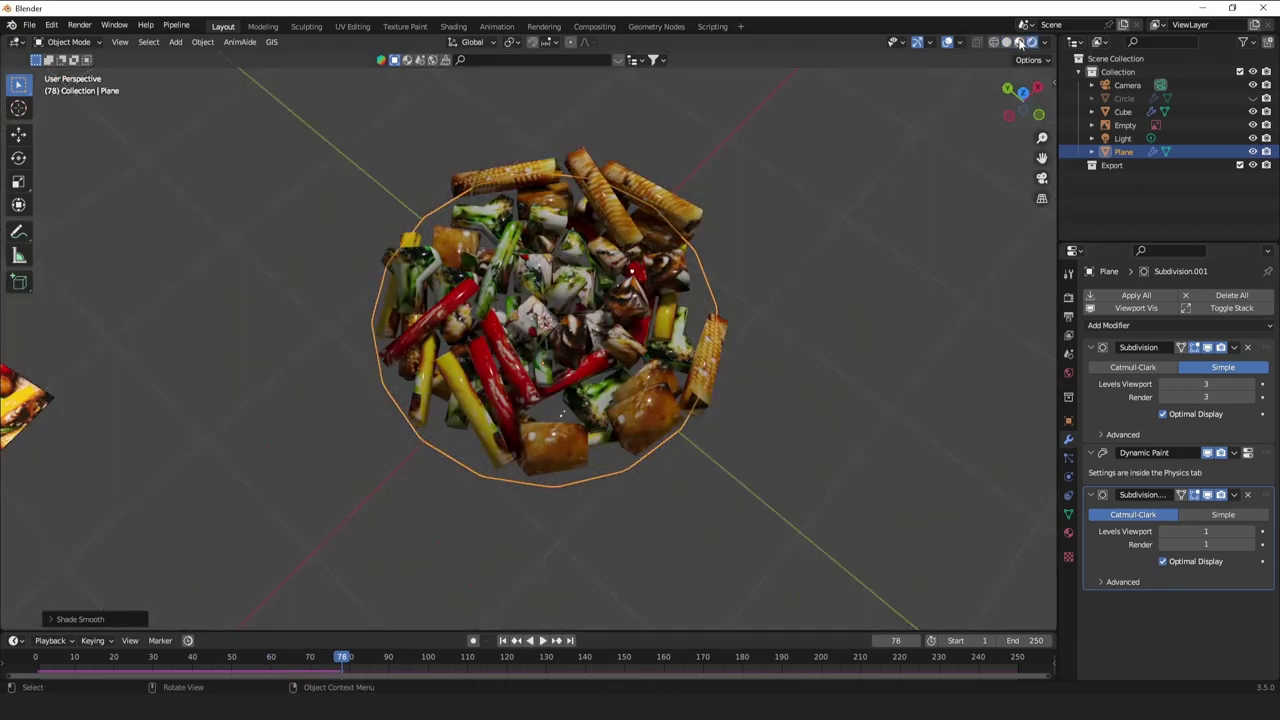
middle_click_drag(866, 206, 981, 49)
key("space")
key("space")
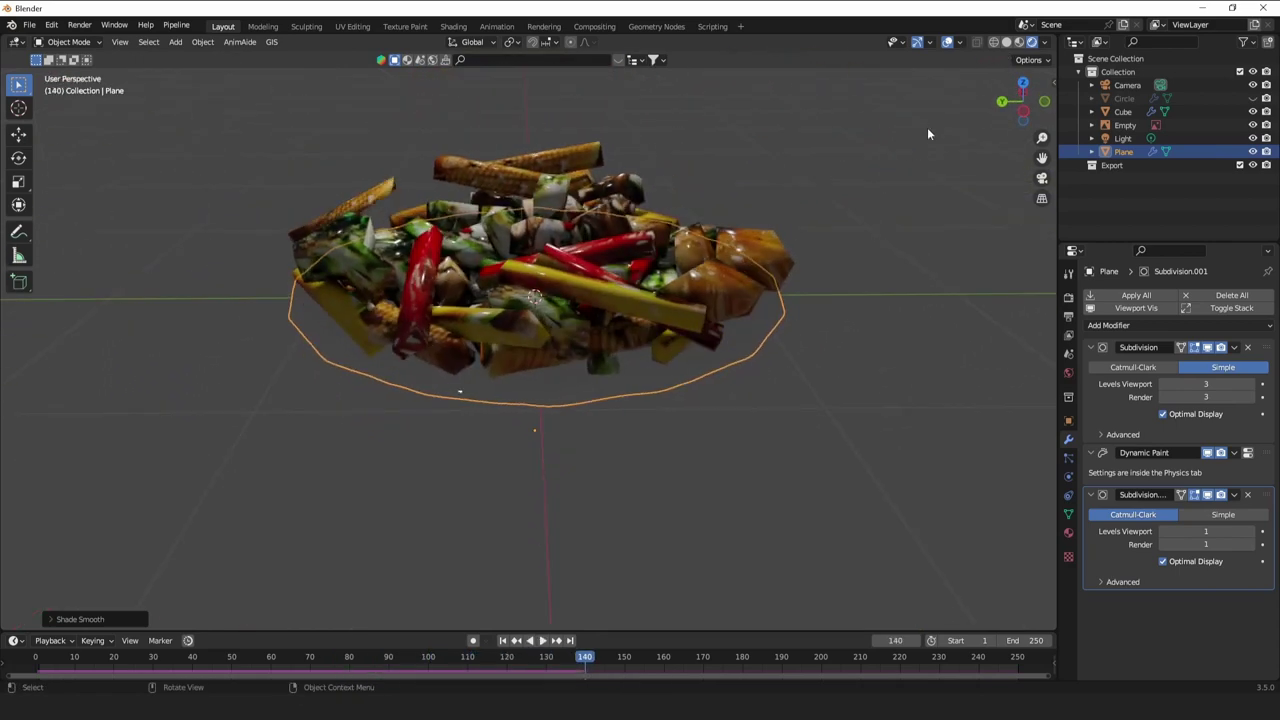
Unhide the bowl and continue playing the simulation to view the vegetables inside it.
left_click(1253, 98)
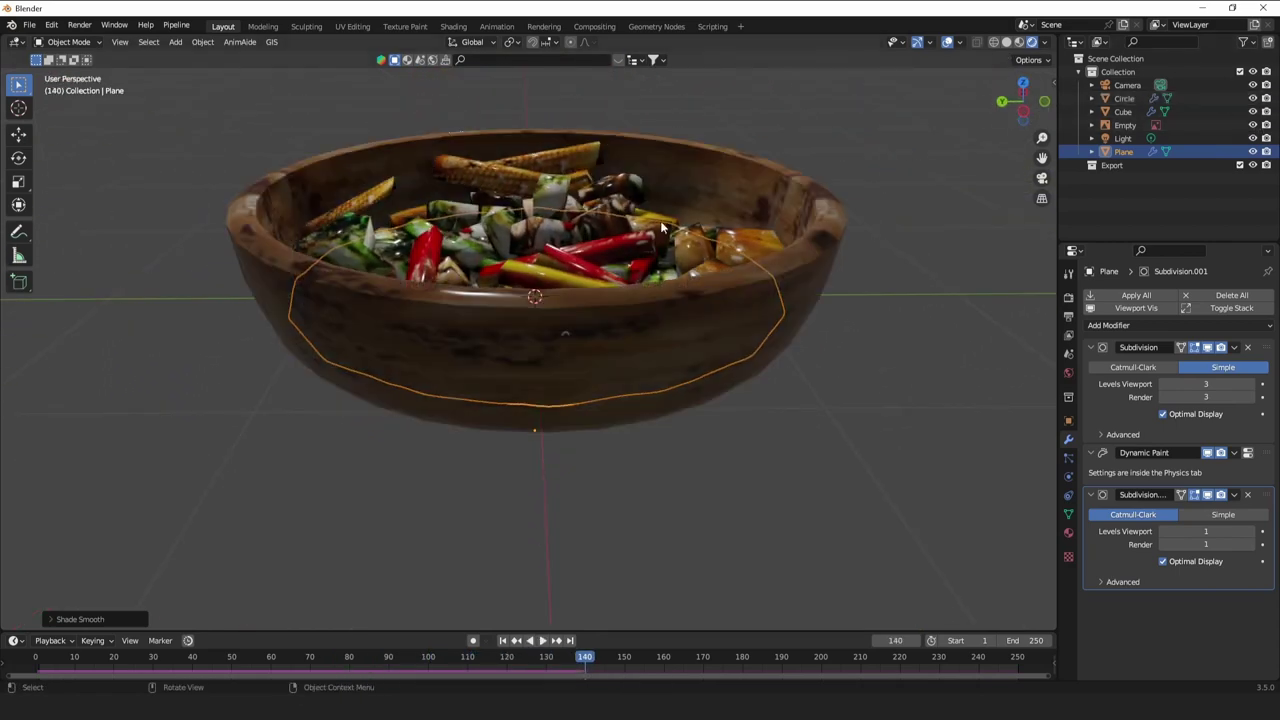
key("space")
middle_click_drag(520, 330, 652, 396)
Select the bowl and lower the Specular value of its wood material in the Shading workspace.
left_click(652, 396)
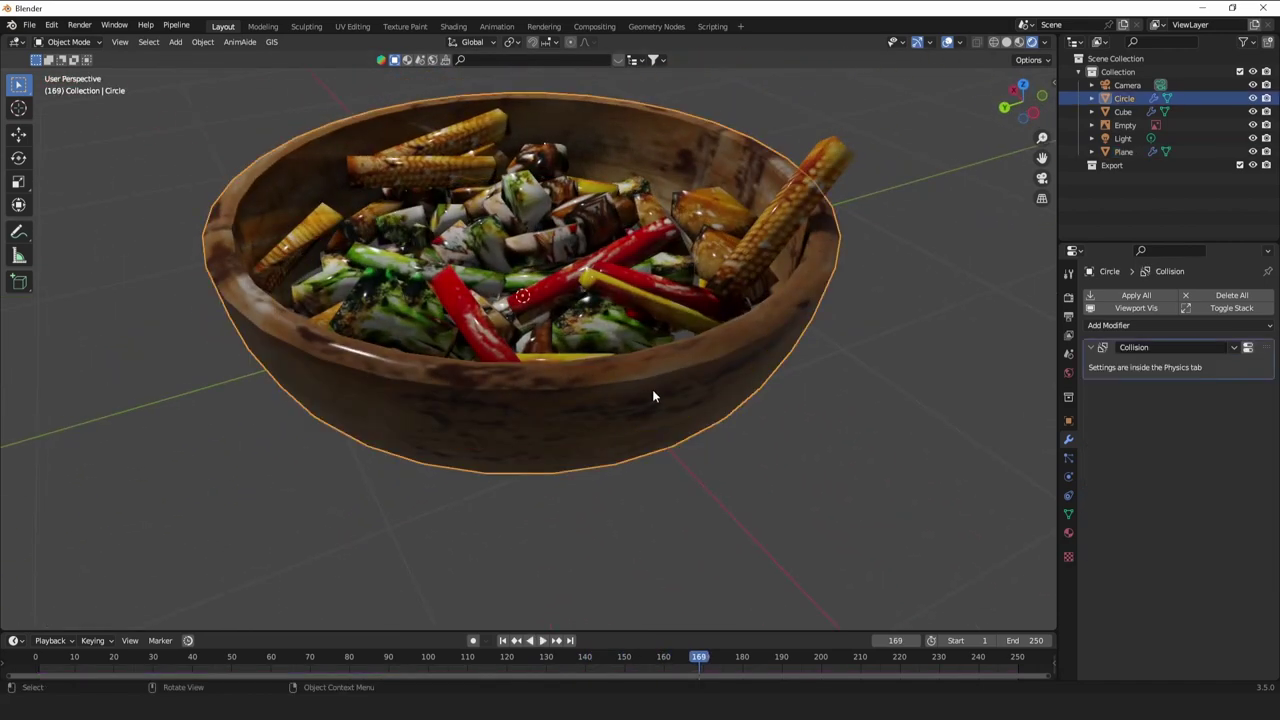
left_click(450, 27)
middle_click_drag(502, 576, 569, 531)
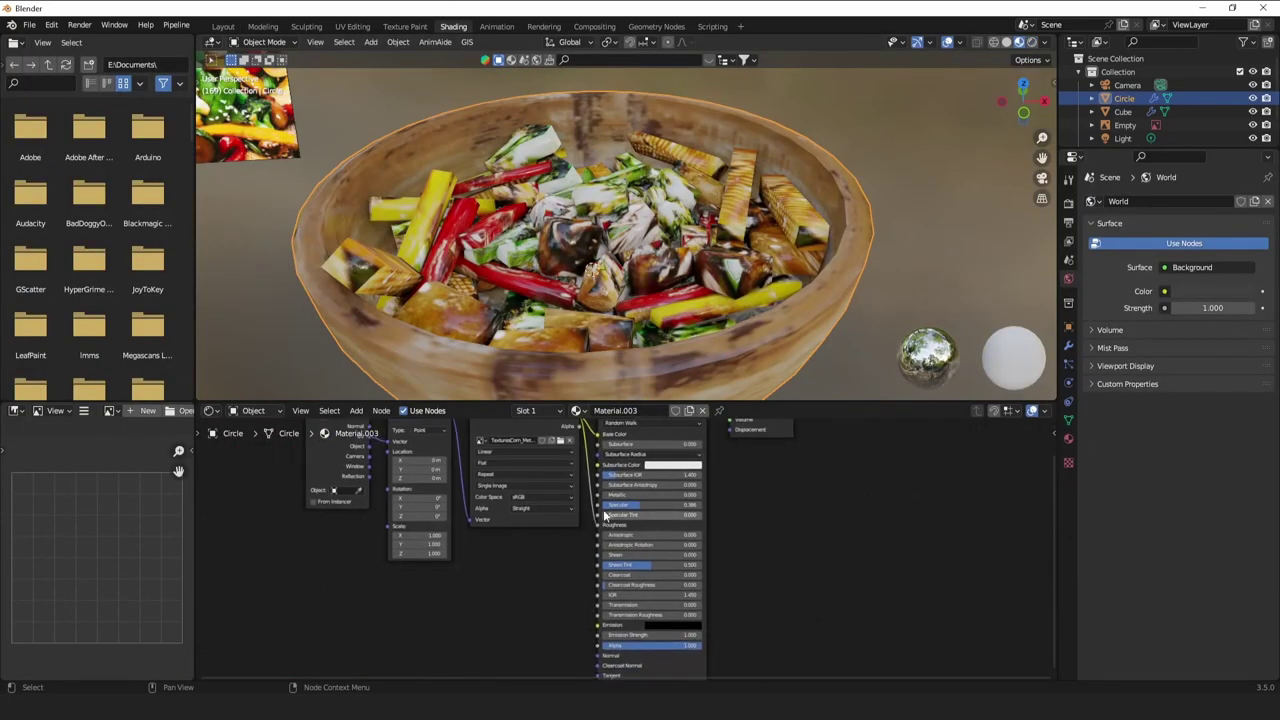
left_click_drag(640, 505, 622, 505)
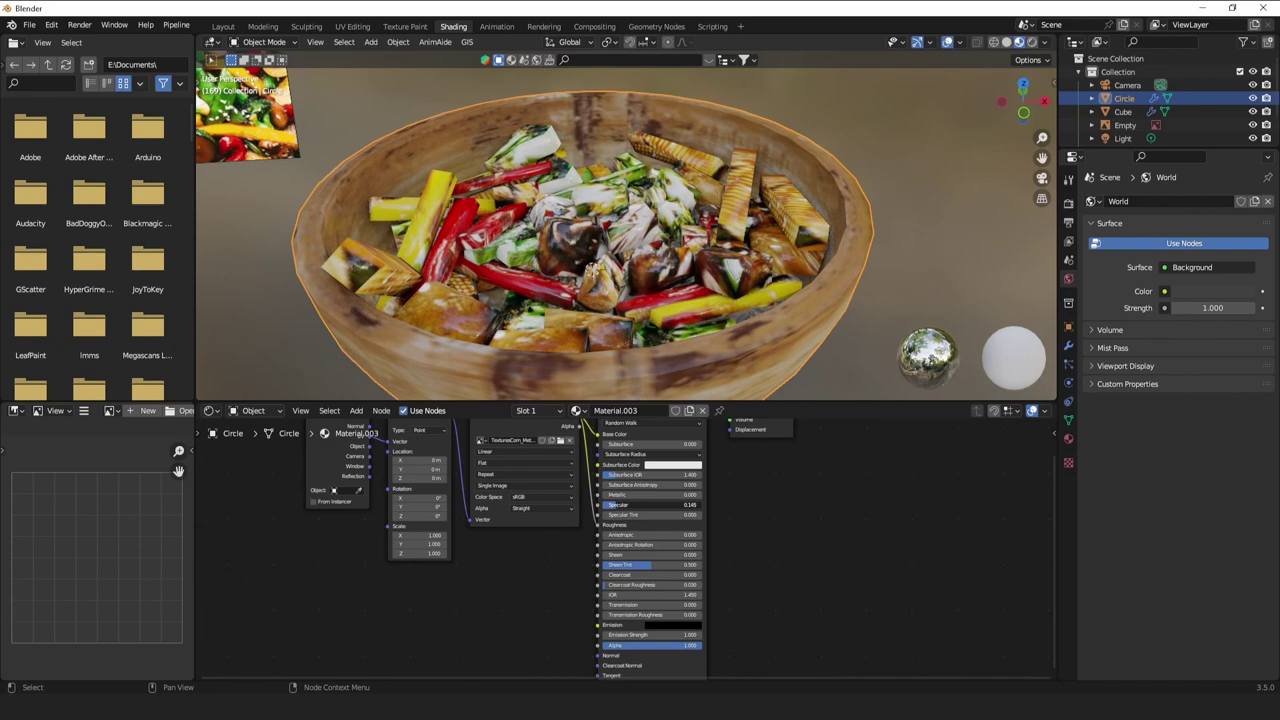
middle_click_drag(610, 345, 666, 292)
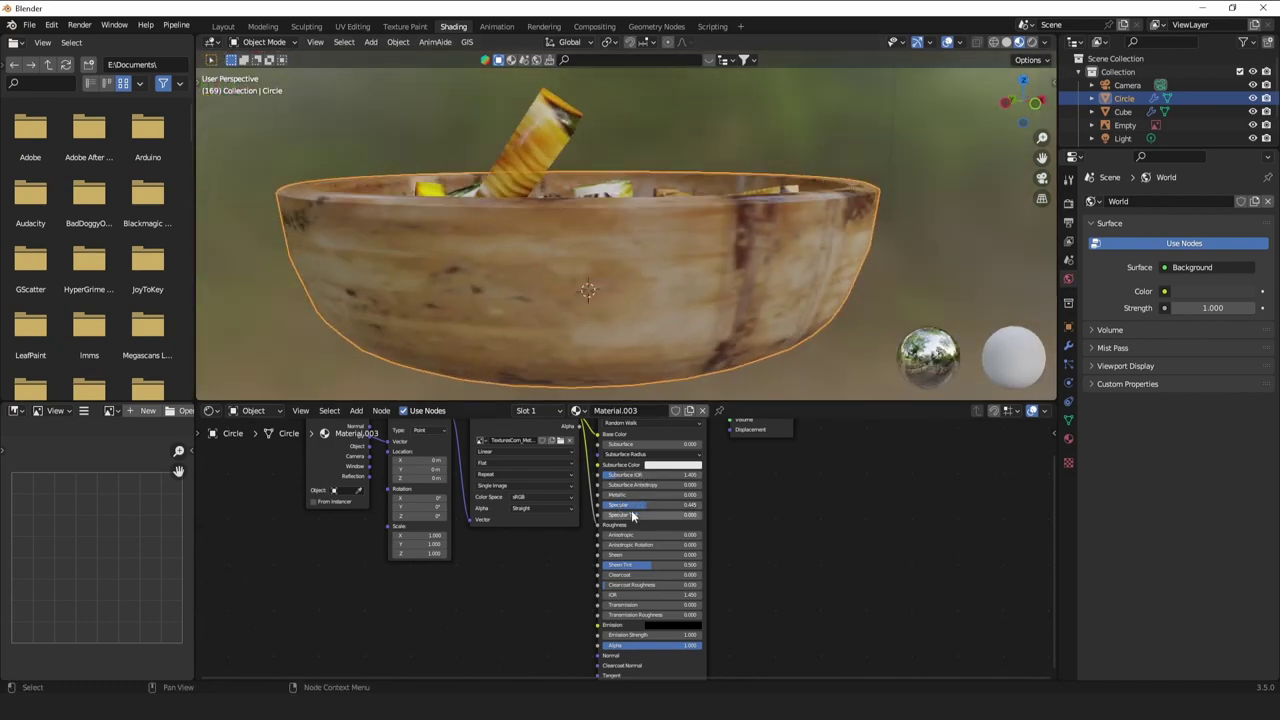
left_click_drag(633, 505, 608, 505)
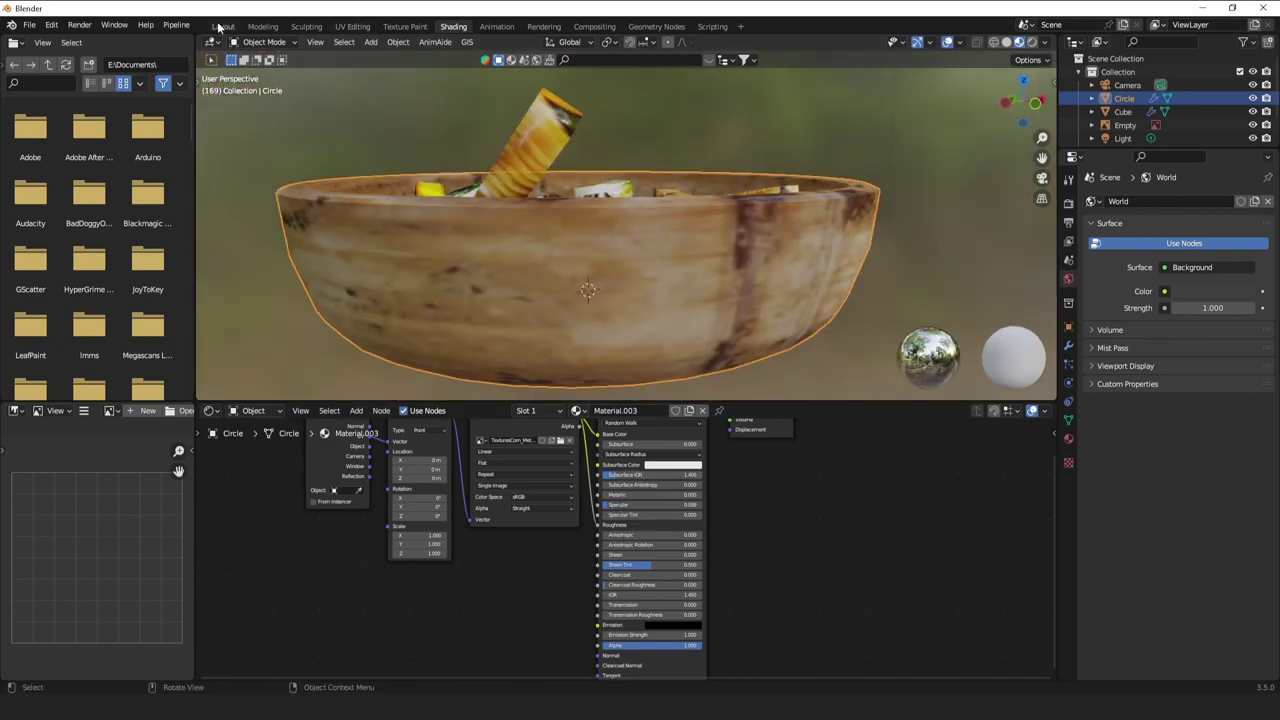
Return to the Layout workspace, switch to Material Preview and play the simulation on to examine the filled bowl.
left_click(220, 27)
scroll(580, 300, "down", 4)
middle_click_drag(580, 300, 592, 342)
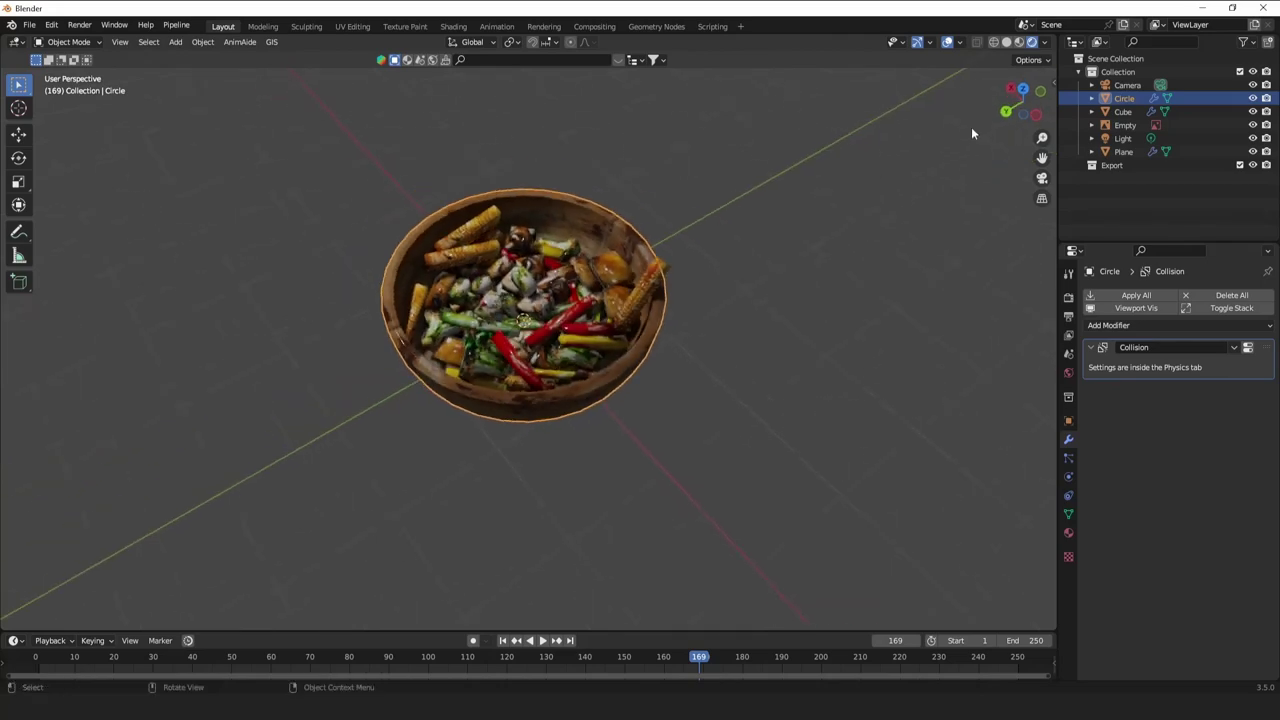
left_click(1030, 43)
mouse_move(710, 278)
middle_mouse_down()
mouse_move(678, 284)
mouse_move(669, 246)
mouse_move(717, 258)
middle_mouse_up()
scroll(720, 284, "down", 5)
middle_click_drag(655, 362, 586, 428)
scroll(588, 306, "up", 3)
middle_click_drag(586, 428, 519, 210)
key("space")
scroll(534, 436, "up", 3)
key("space")
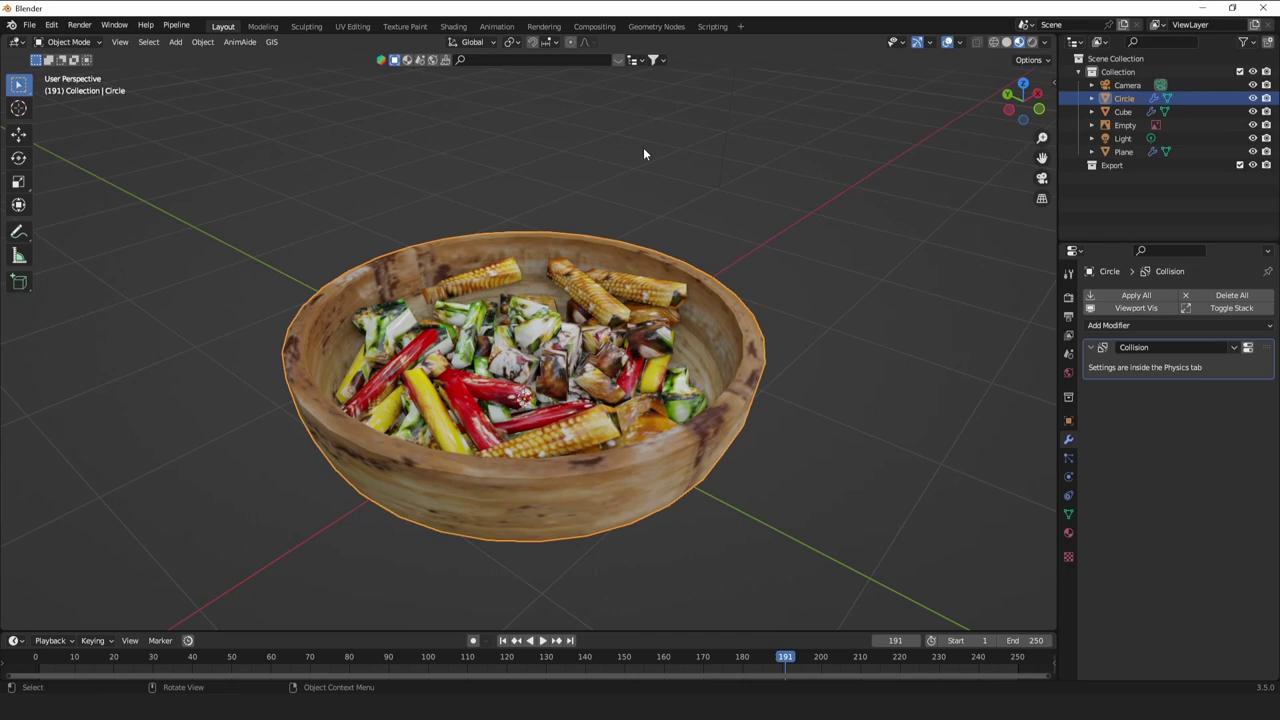
Add a plane and, in Edit Mode, move its geometry along Y until it lies clear of the bowl.
key("shift+a")
mouse_move(649, 147)
left_click(700, 150)
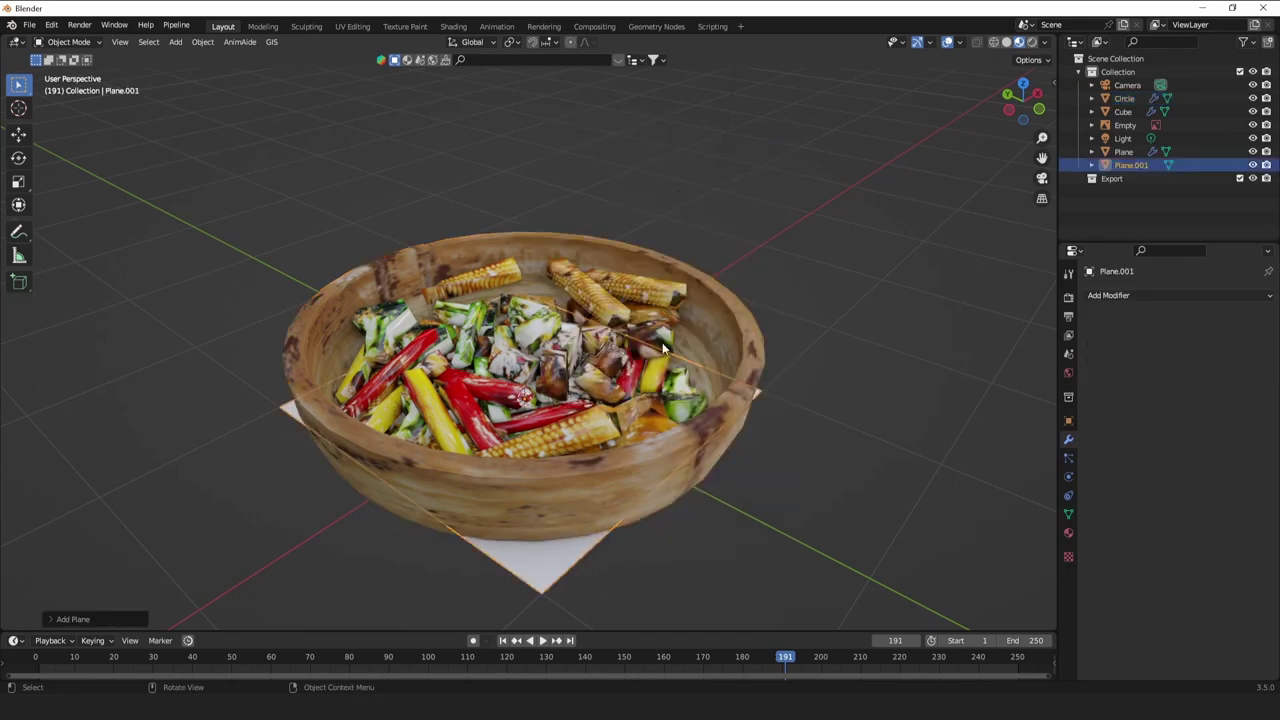
scroll(665, 375, "down", 4)
key("Tab")
key("g")
key("y")
left_click(874, 486)
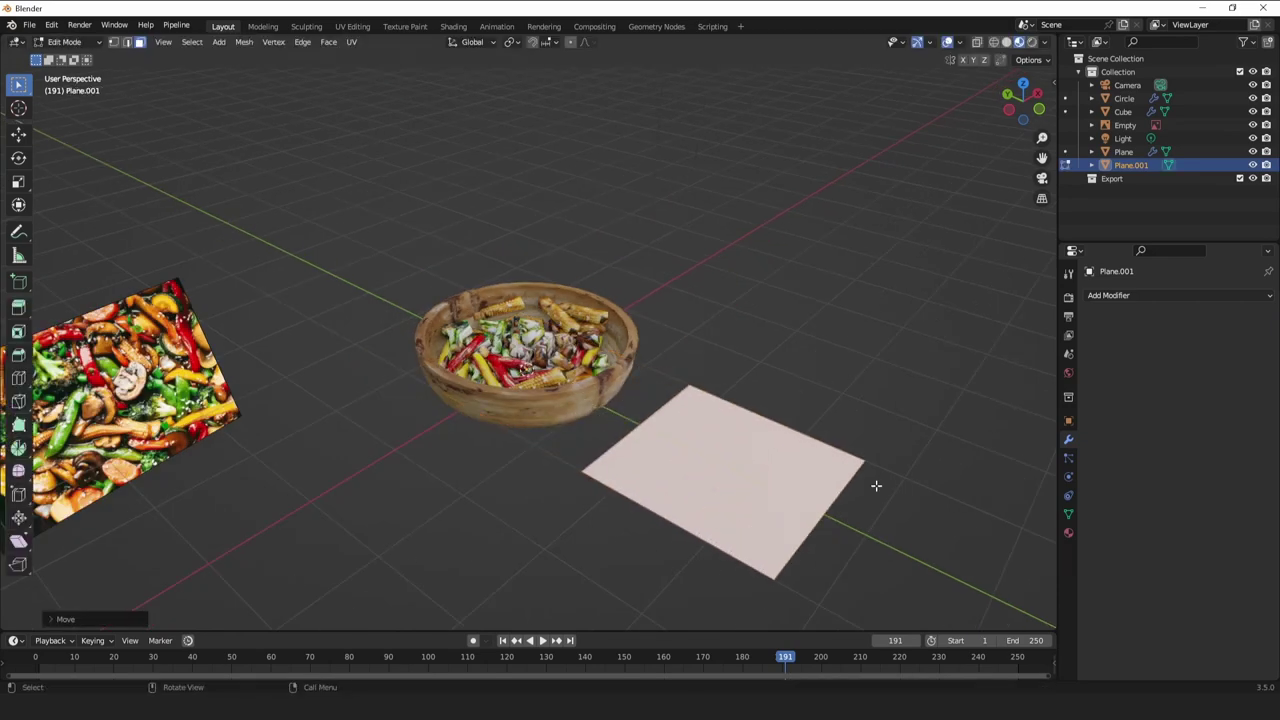
Scale the plane's face down along X and Y into a small rectangular spatula blade.
middle_click_drag(874, 486, 826, 412, "shift")
key("s")
key("x")
left_click(806, 401)
key("s")
key("y")
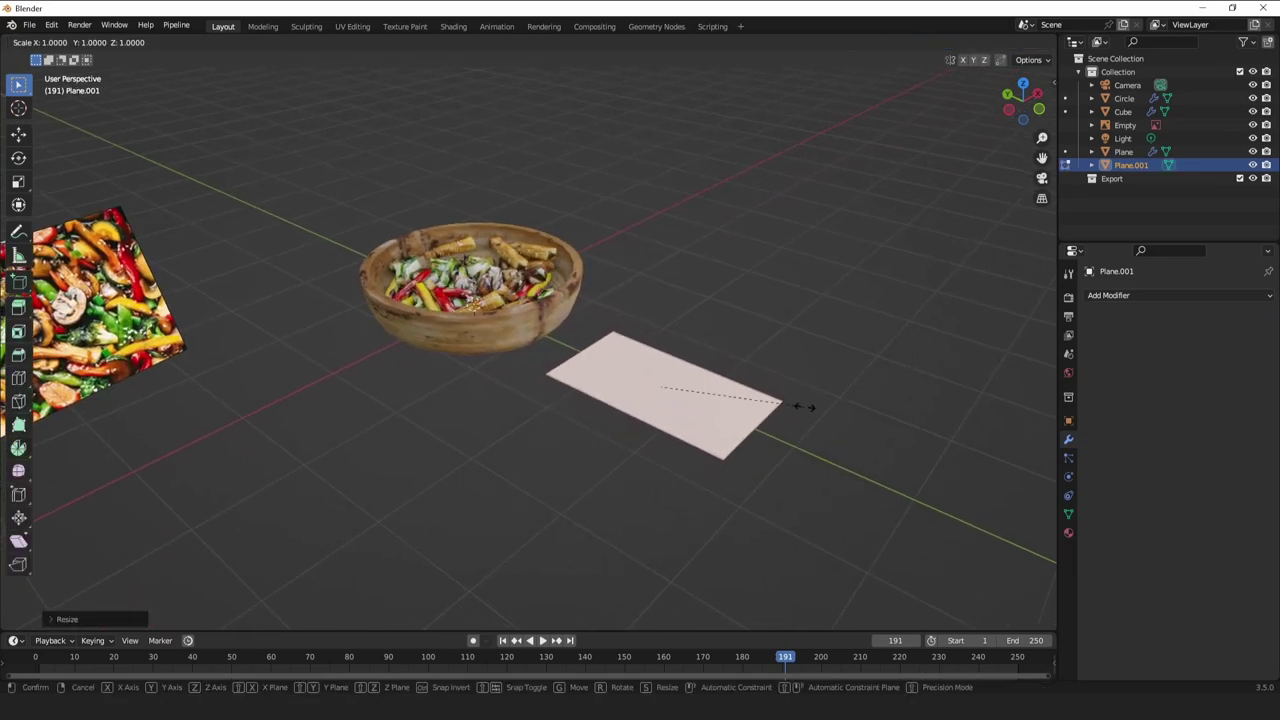
left_click(756, 407)
key("s")
key("x")
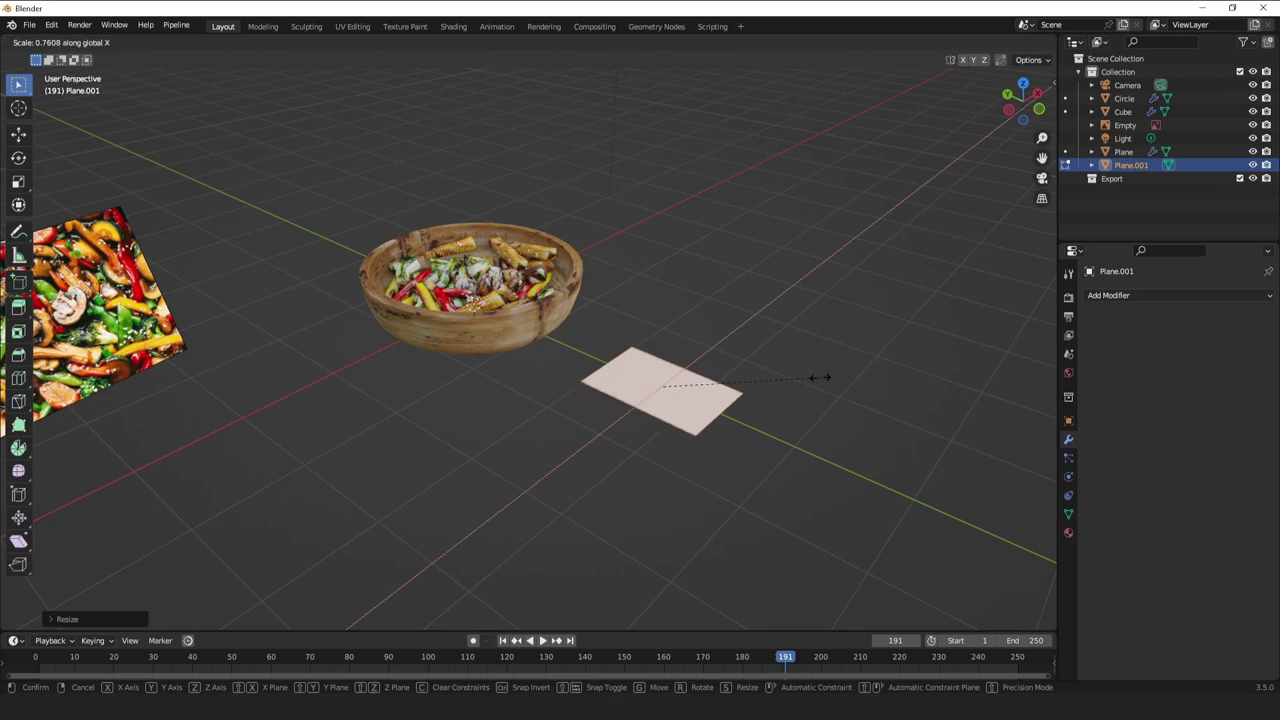
left_click(819, 389)
middle_click_drag(820, 394, 782, 350, "shift")
key("s")
key("y")
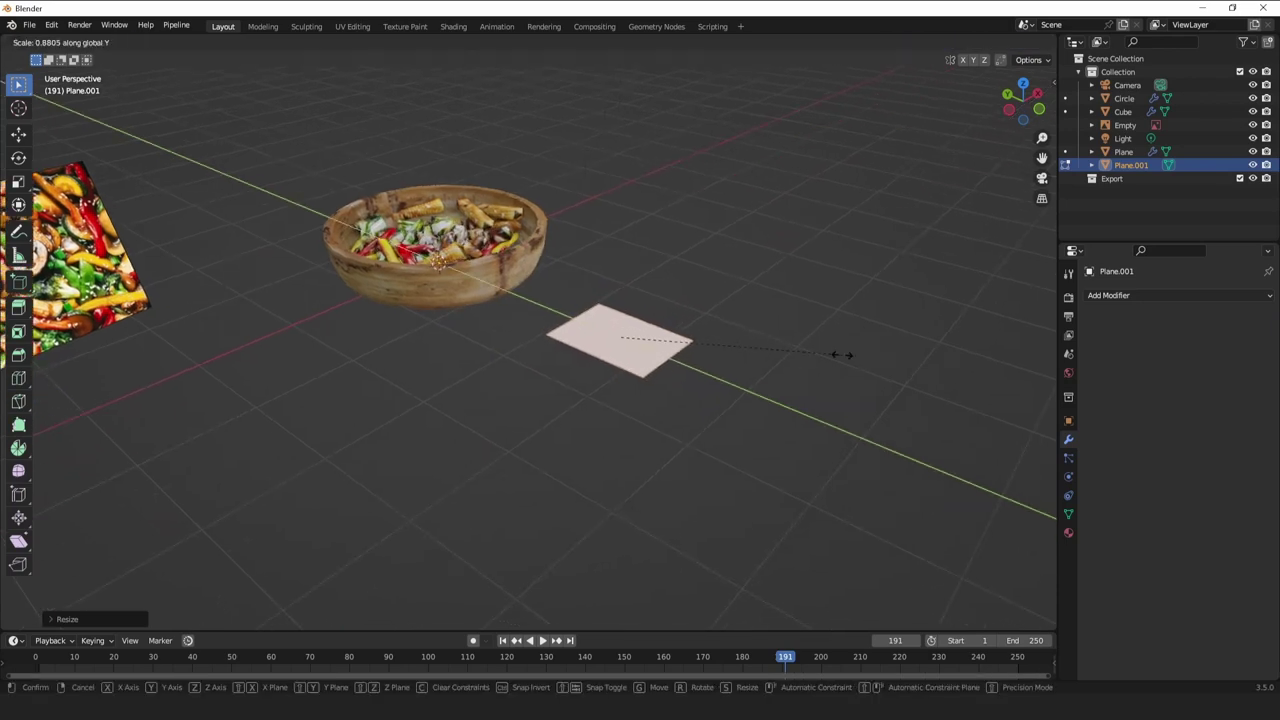
left_click(840, 355)
Cut two lengthwise edge loops into the blade and scale them along X toward its centerline.
scroll(858, 369, "up", 4)
scroll(889, 386, "down", 1)
scroll(891, 387, "down", 2)
key("ctrl+r")
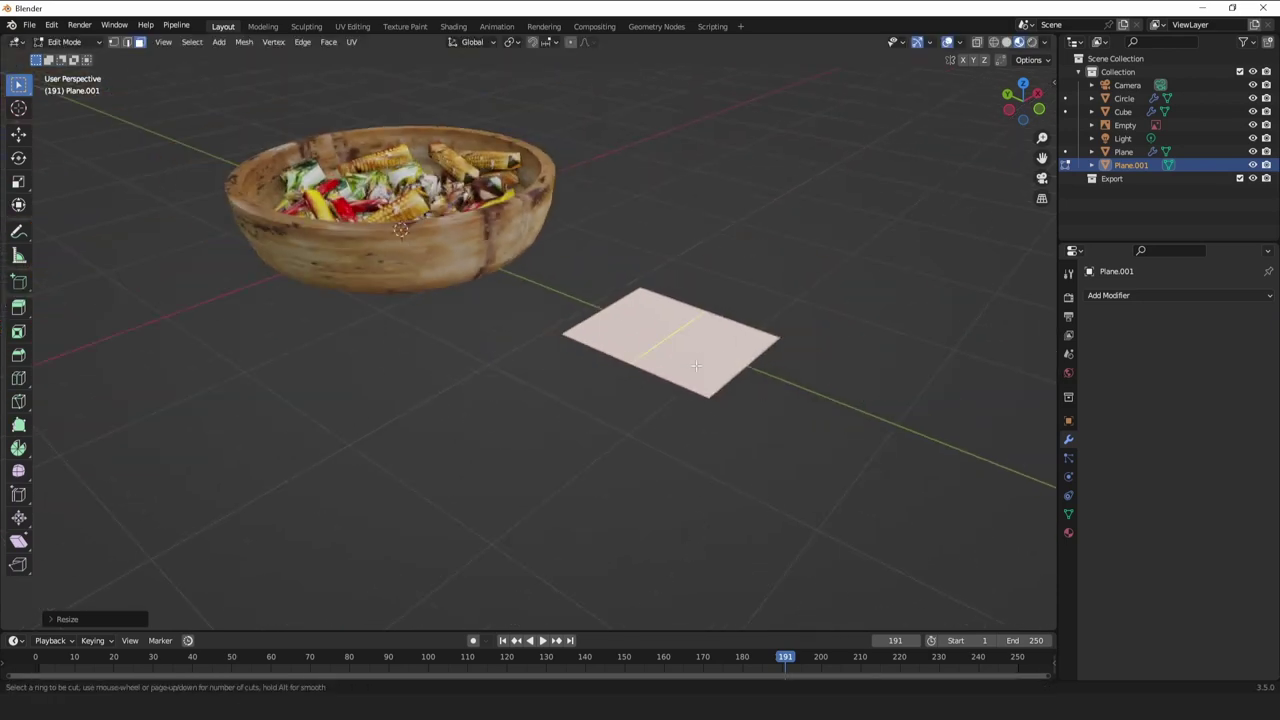
left_click(736, 364)
right_click(737, 363)
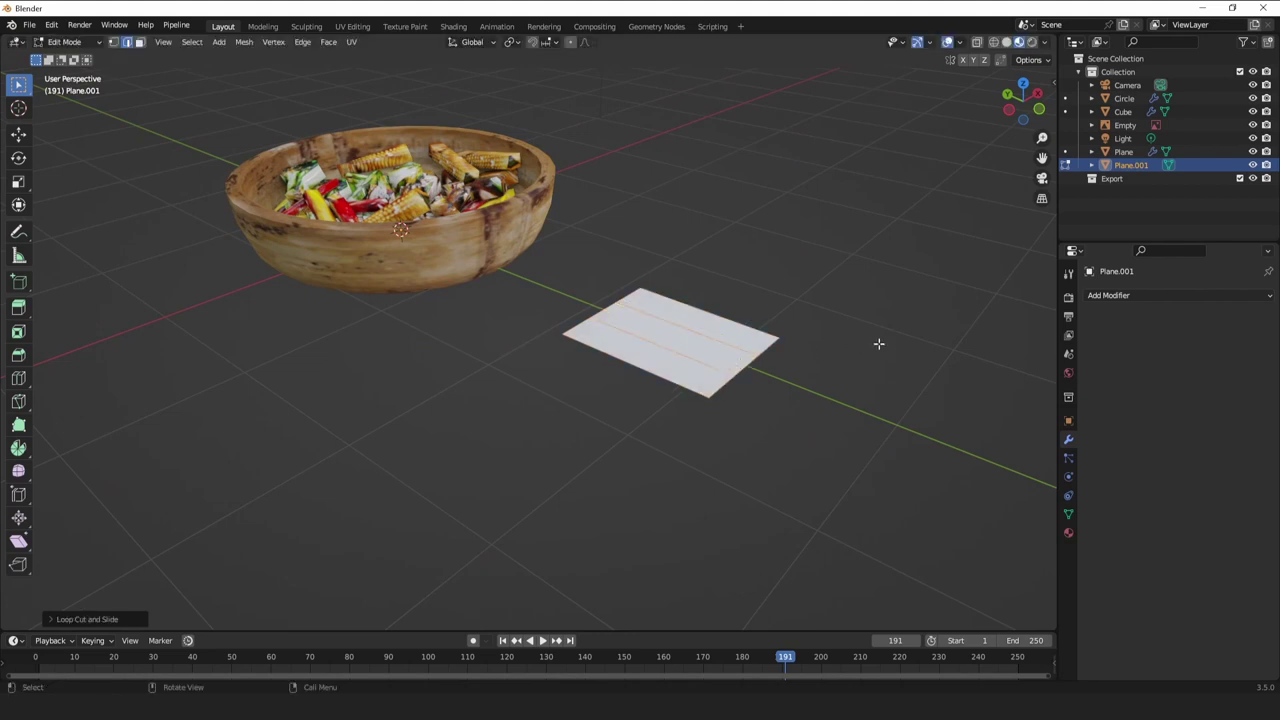
key("s")
key("x")
left_click(775, 337)
Extrude the middle edge at the blade's end far from the bowl along Y into a long handle, and raise the handle's end along Z.
left_click(747, 368)
scroll(748, 366, "down", 3)
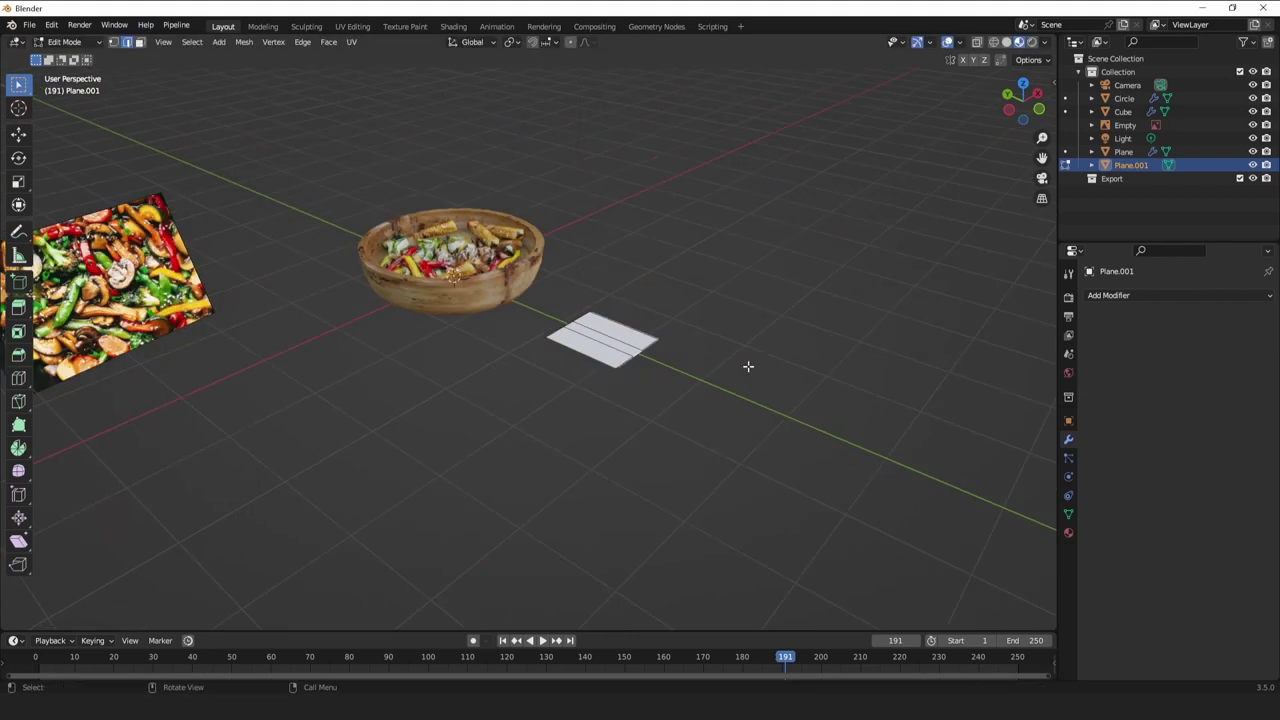
key("e")
key("y")
left_click(878, 420)
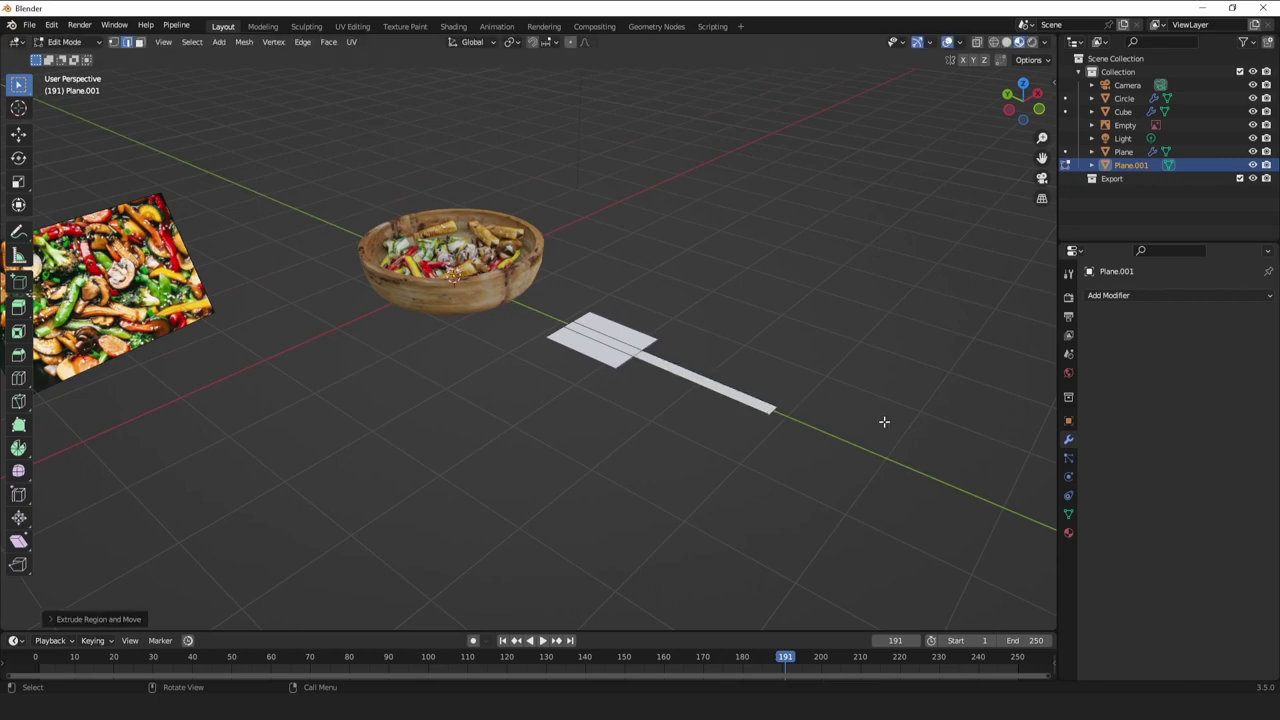
key("g")
key("z")
left_click(891, 411)
scroll(888, 408, "up", 3)
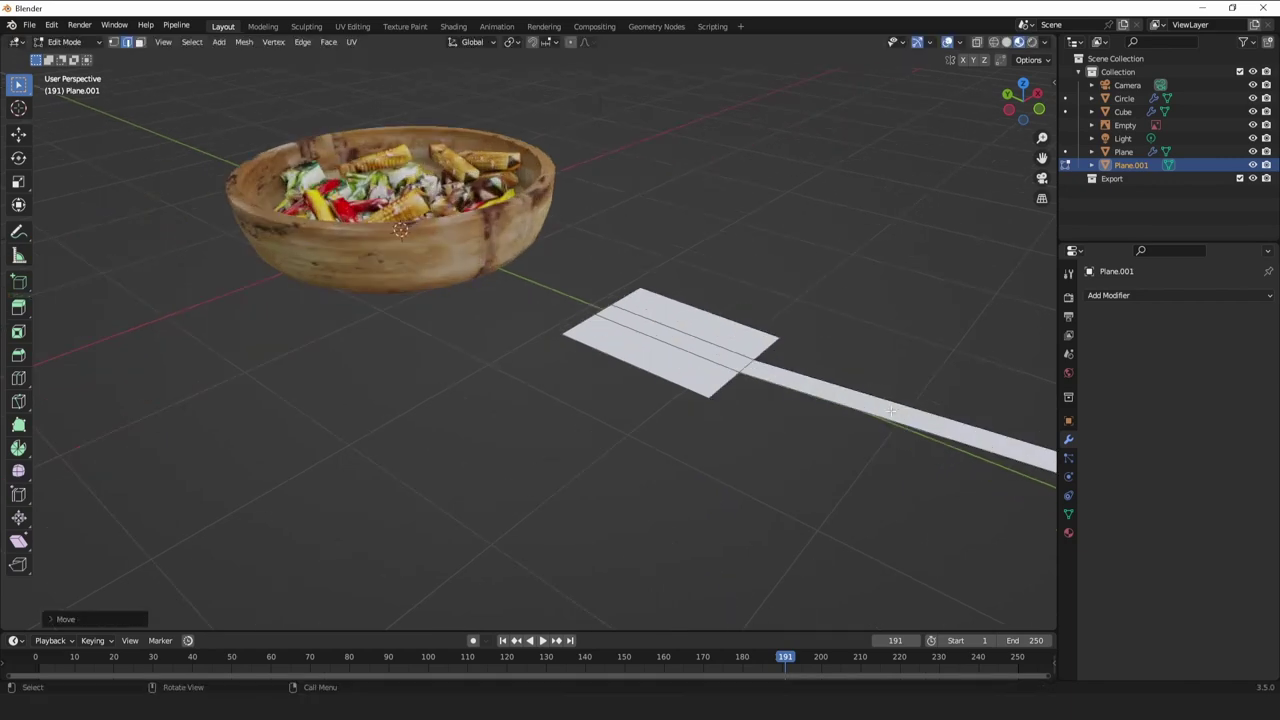
middle_click_drag(868, 396, 762, 413, "shift")
Try to thicken the whole spatula mesh by extruding it down about 0.04 m, and undo the extrusion.
key("Tab")
scroll(761, 413, "up", 1)
key("Tab")
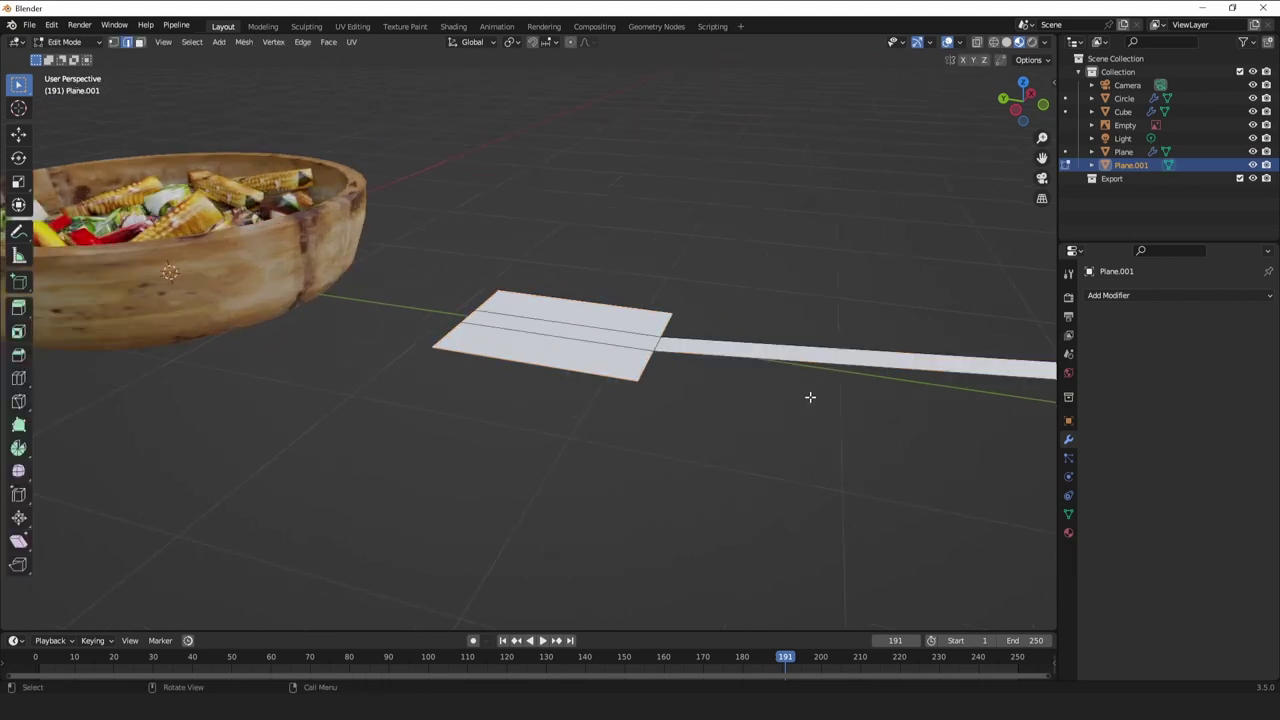
key("a")
key("e")
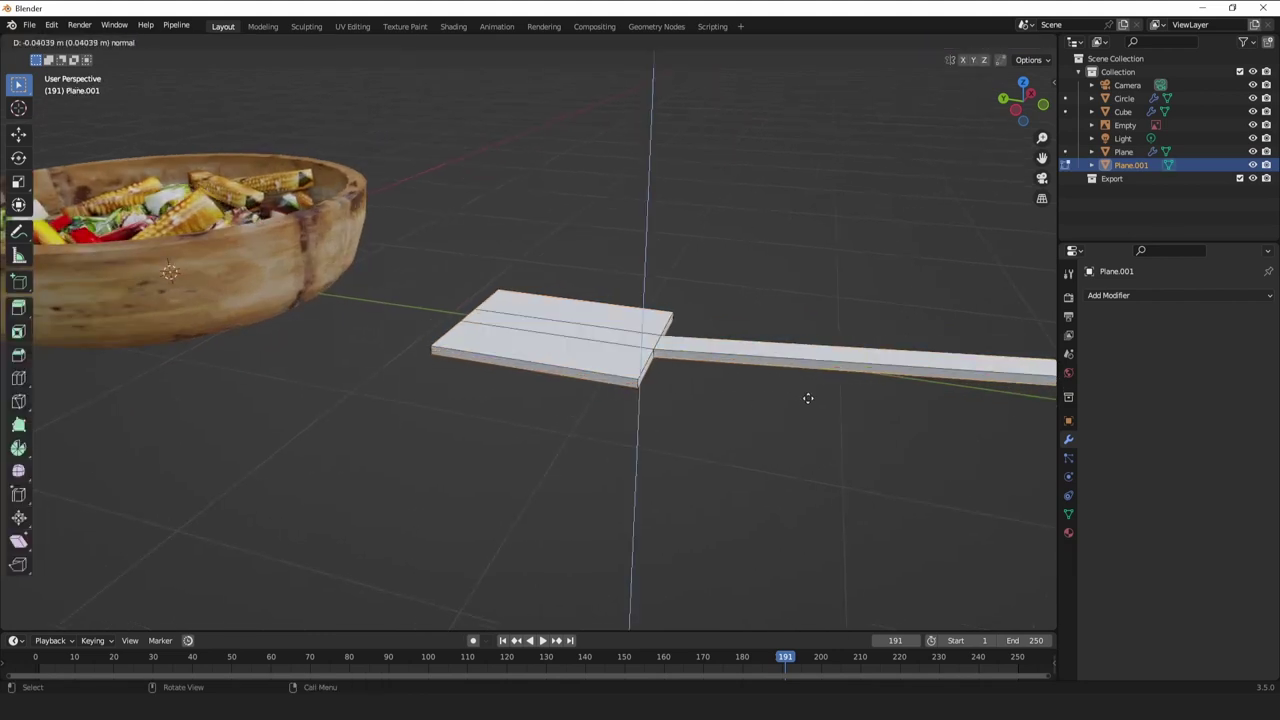
left_click(806, 398)
key("ctrl+z")
Add a Solidify modifier to the spatula and set its thickness to 0.05 m.
scroll(778, 373, "down", 3)
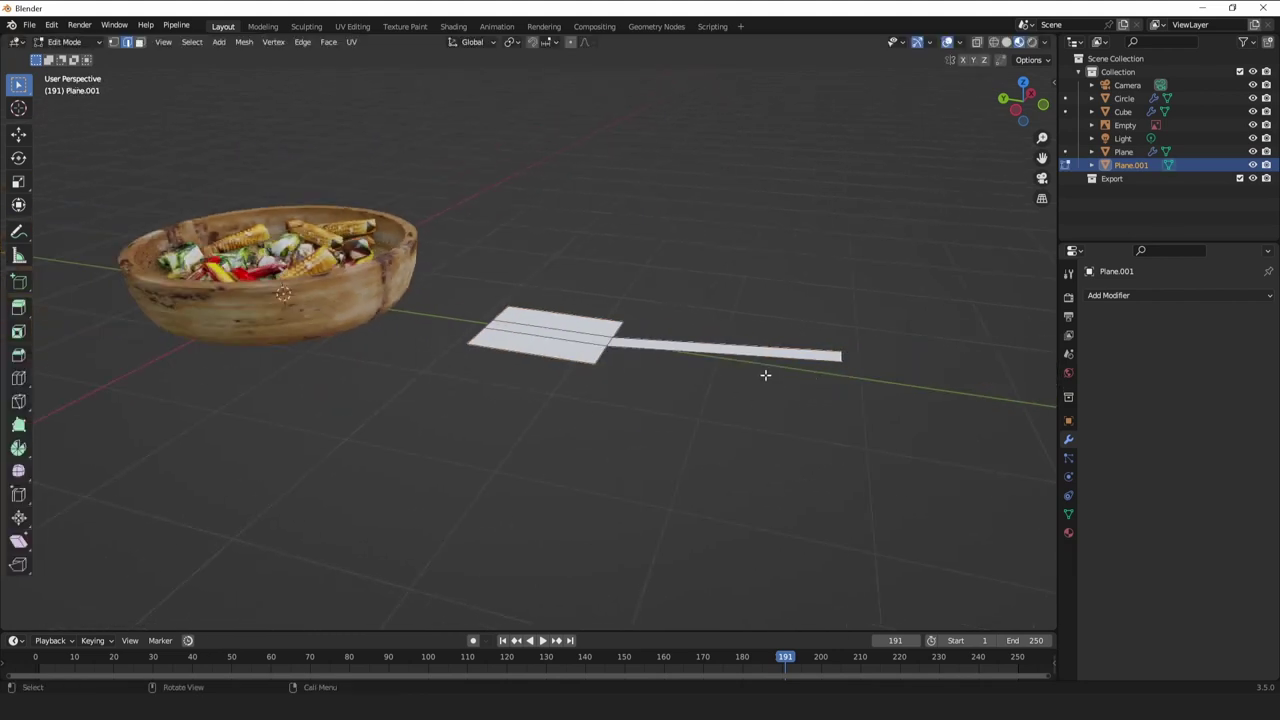
middle_click_drag(863, 363, 1054, 426)
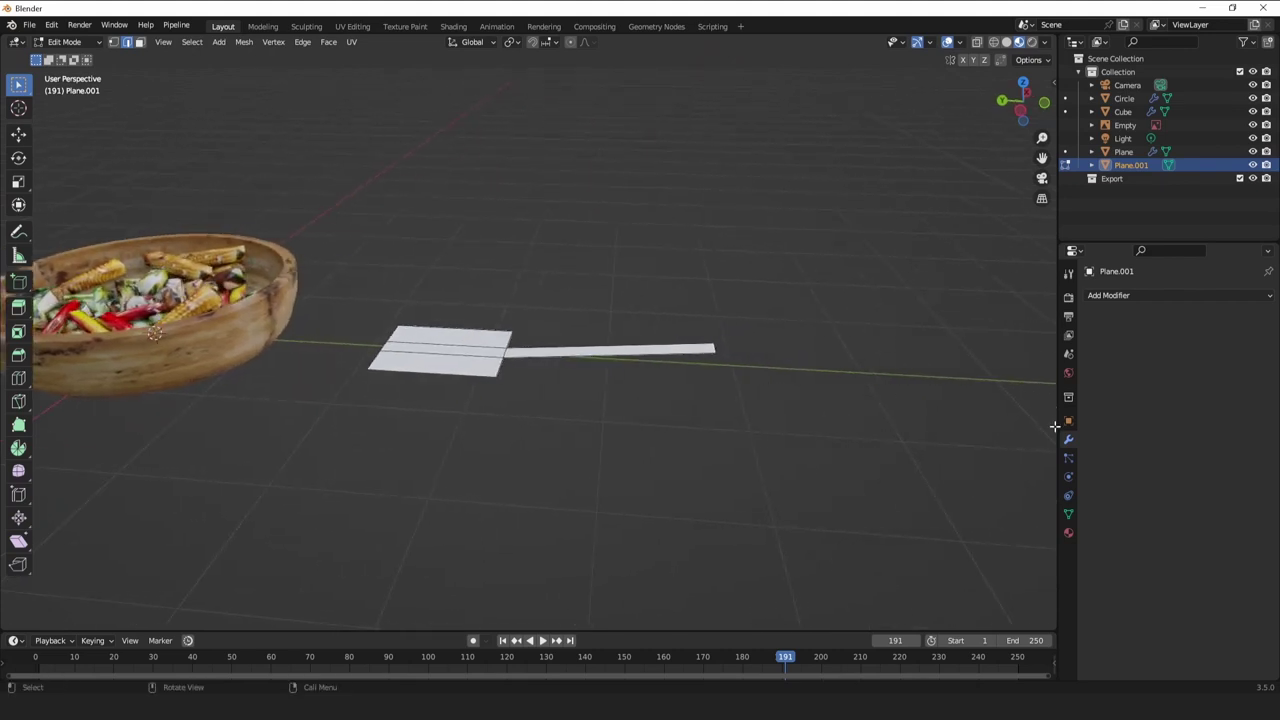
left_click(1126, 297)
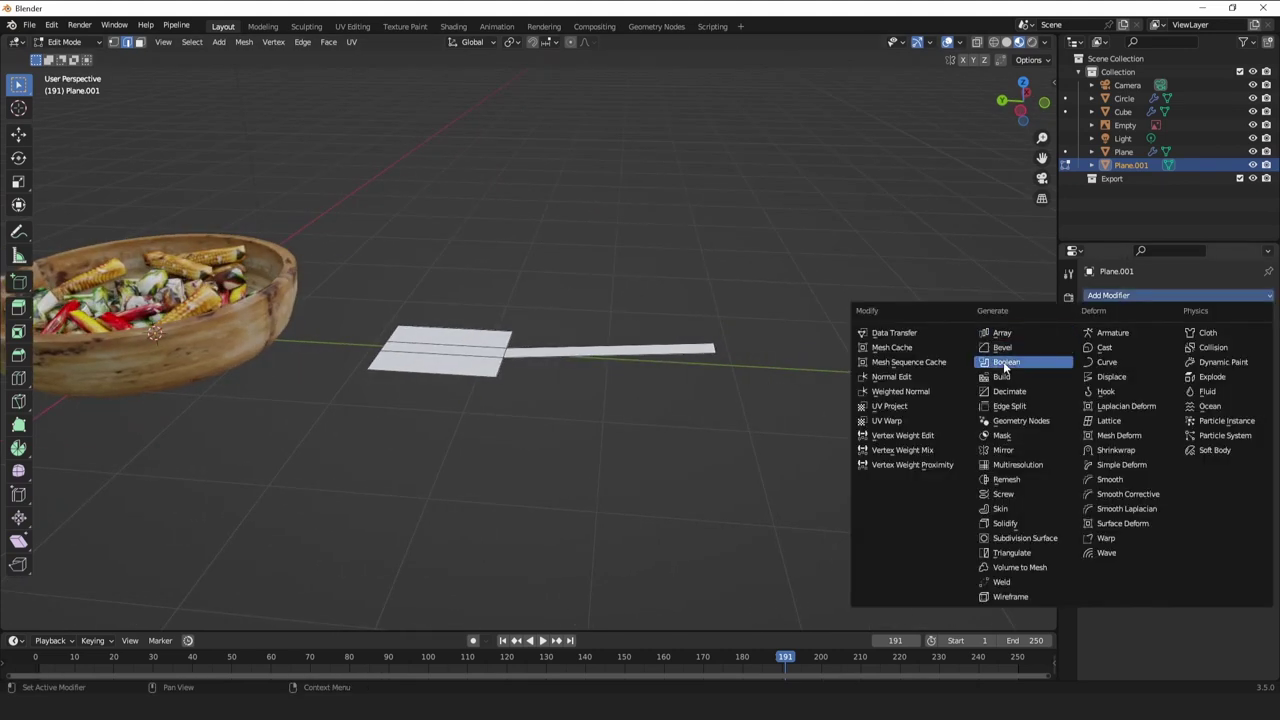
left_click(1005, 523)
scroll(600, 395, "up", 3)
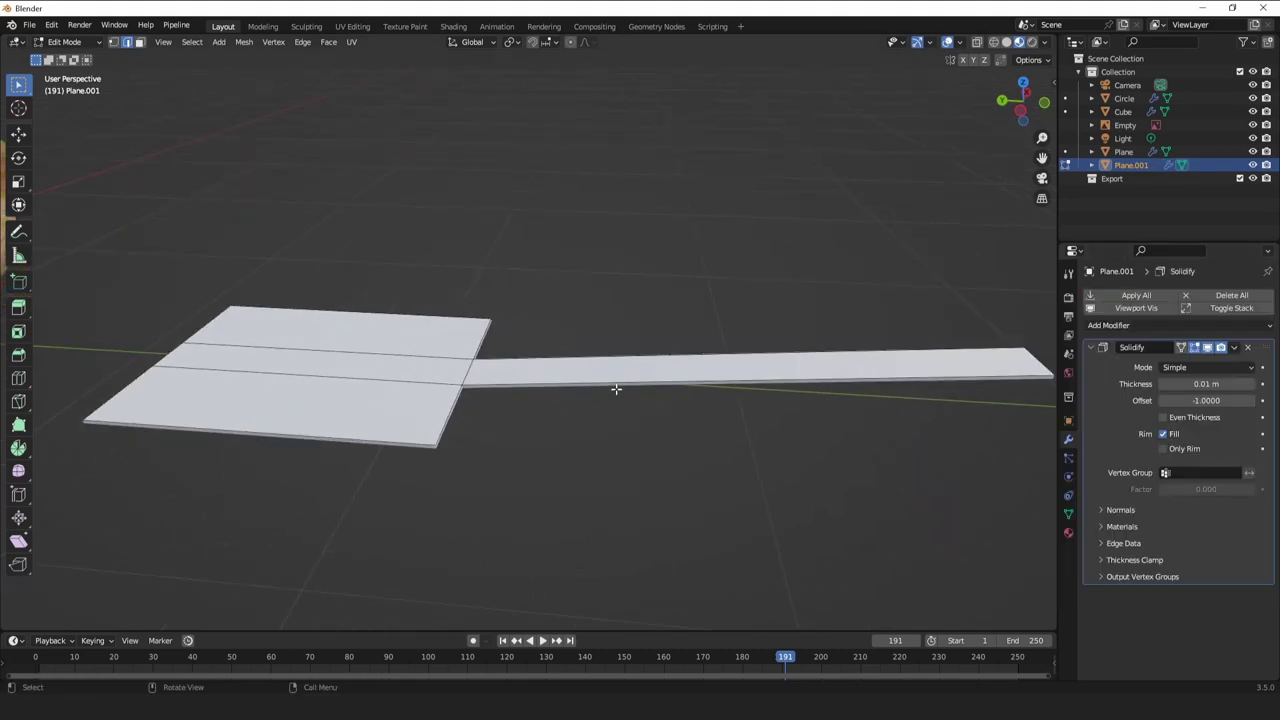
middle_click_drag(614, 389, 1040, 349)
left_click_drag(1183, 383, 1210, 383)
Add a Subdivision Surface modifier to the spatula after the Solidify modifier.
left_click(1160, 326)
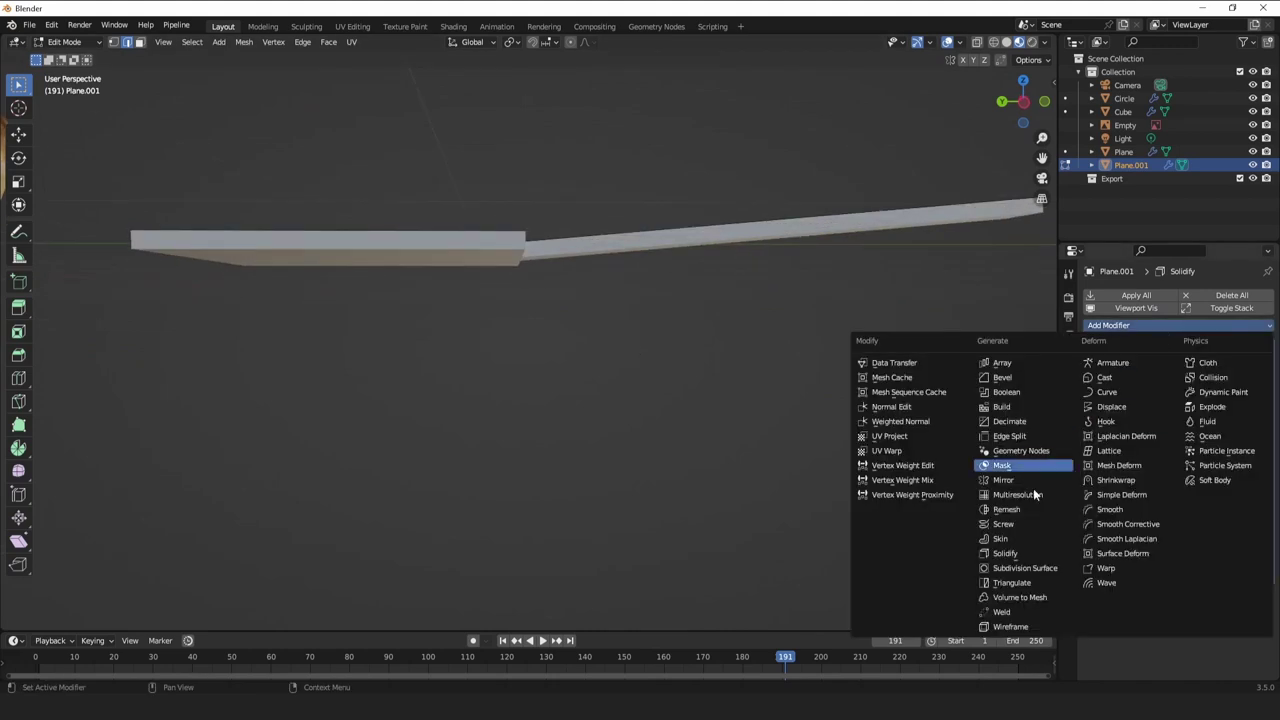
left_click(1028, 568)
middle_click_drag(526, 343, 567, 375)
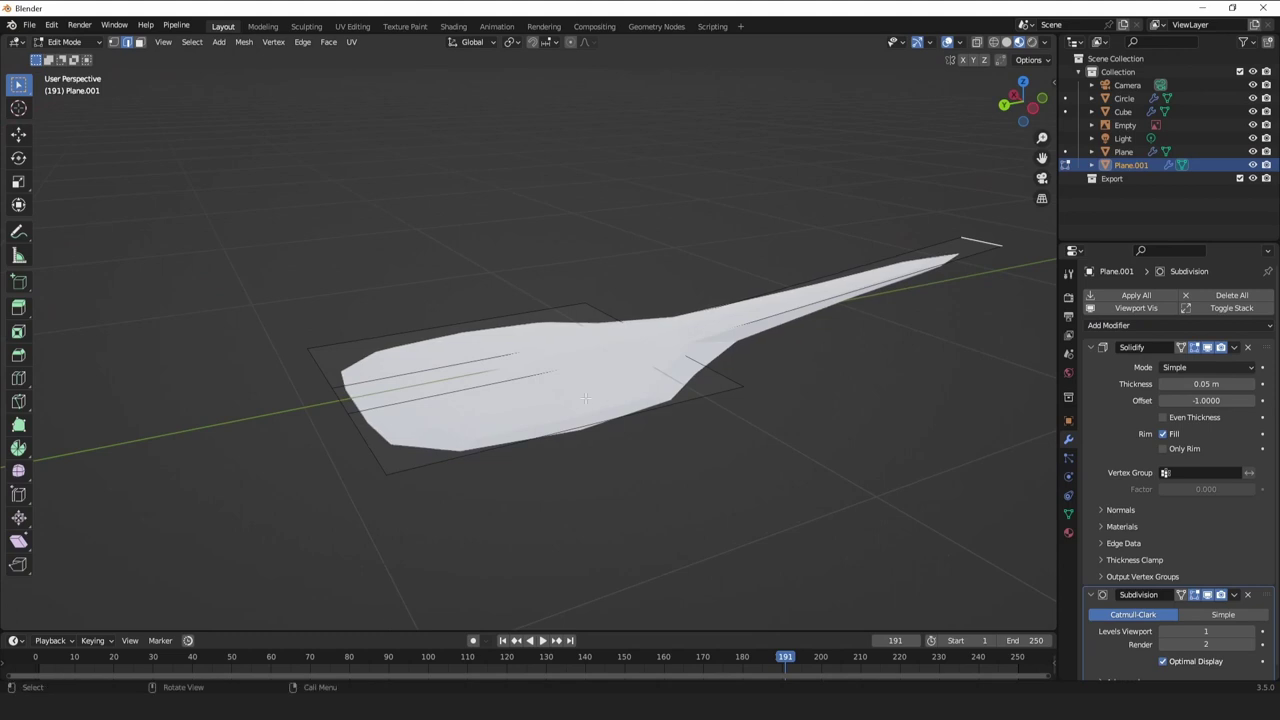
Add crosswise loop cuts near the blade's front edge, near its handle side and near the handle's tip to sharpen the shape.
key("ctrl+r")
left_click_drag(464, 455, 358, 449)
left_click(347, 455)
key("ctrl+r")
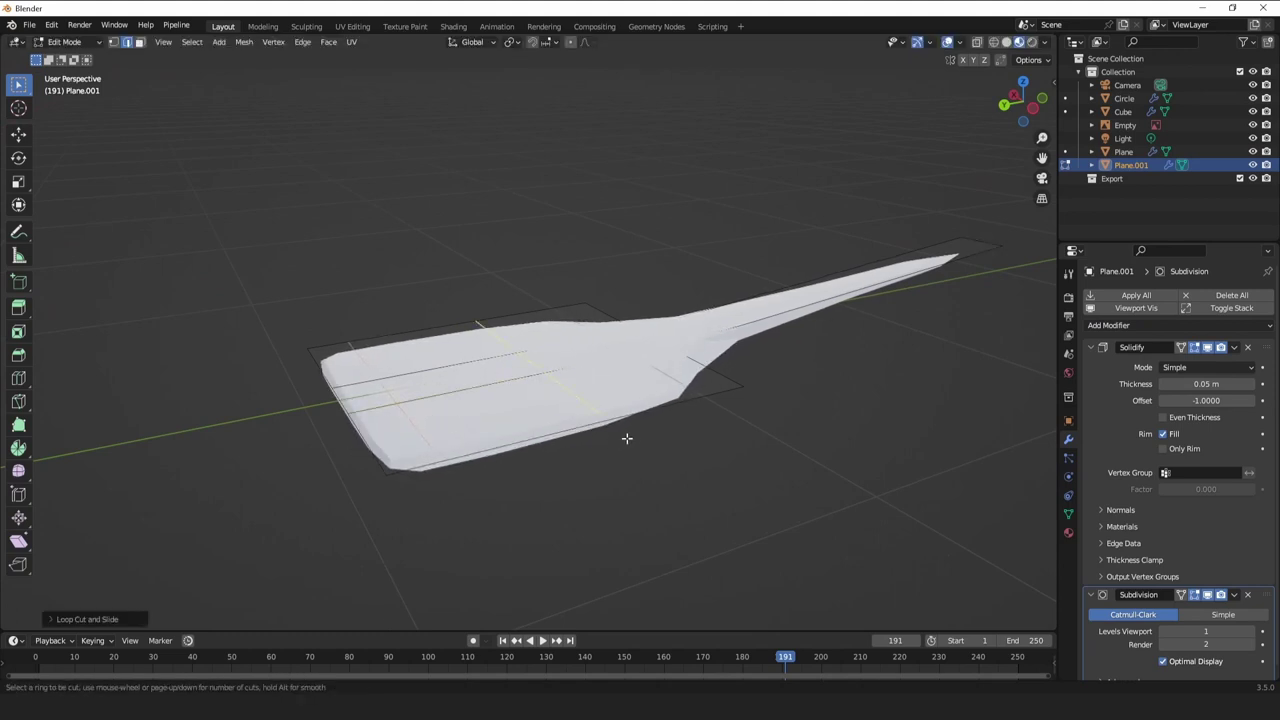
left_click(636, 436)
left_click(685, 427)
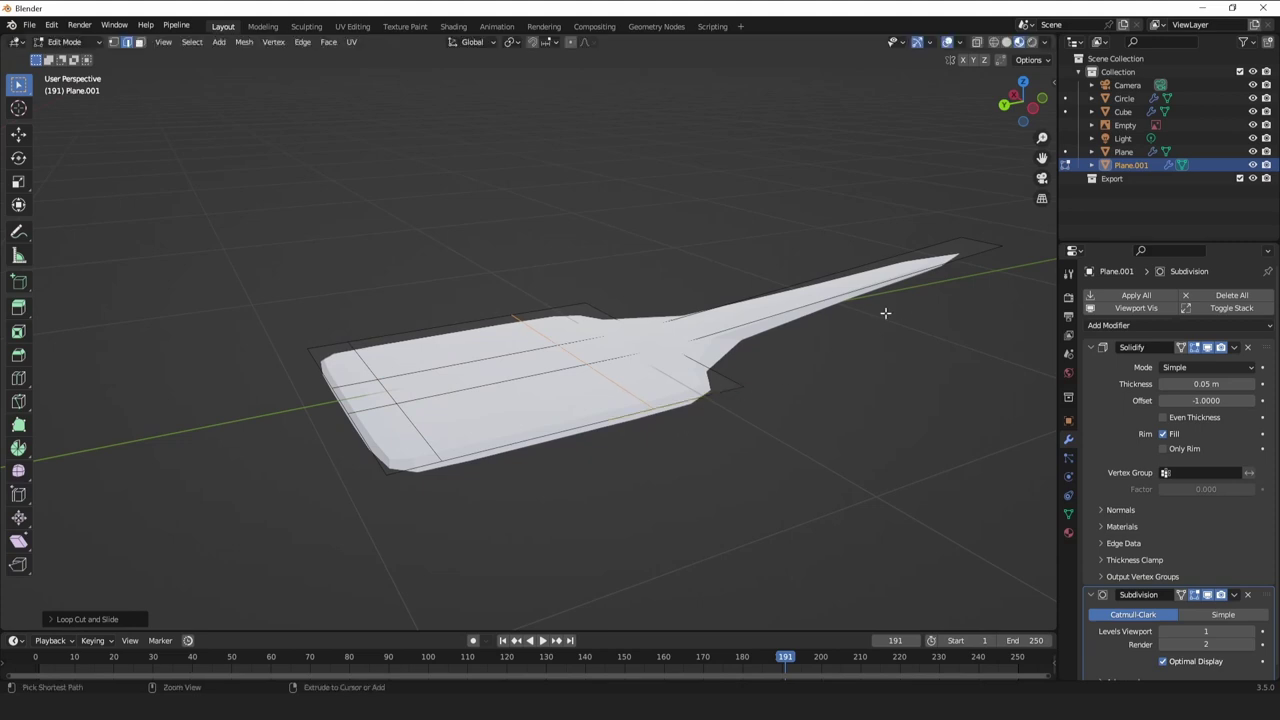
left_click_drag(877, 309, 945, 302)
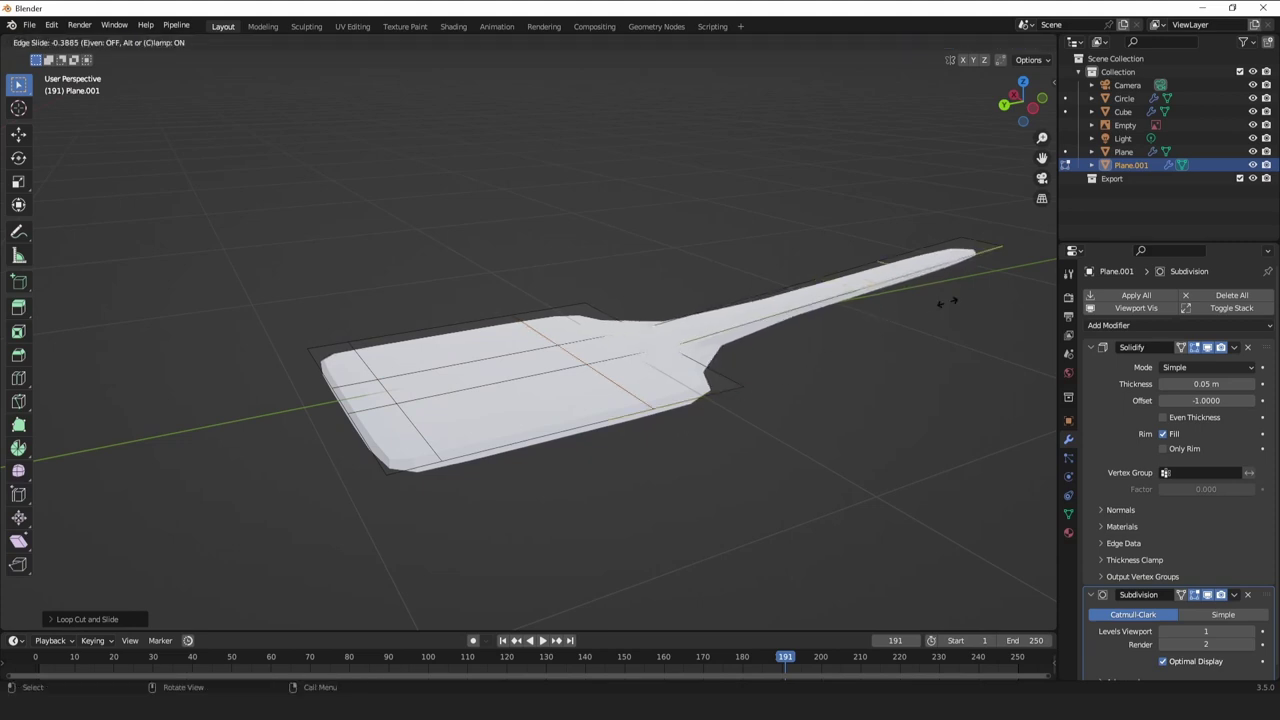
left_click(998, 274)
Move the handle's end edge outward along Y to lengthen the handle.
middle_click_drag(937, 277, 737, 351, "shift")
key("g")
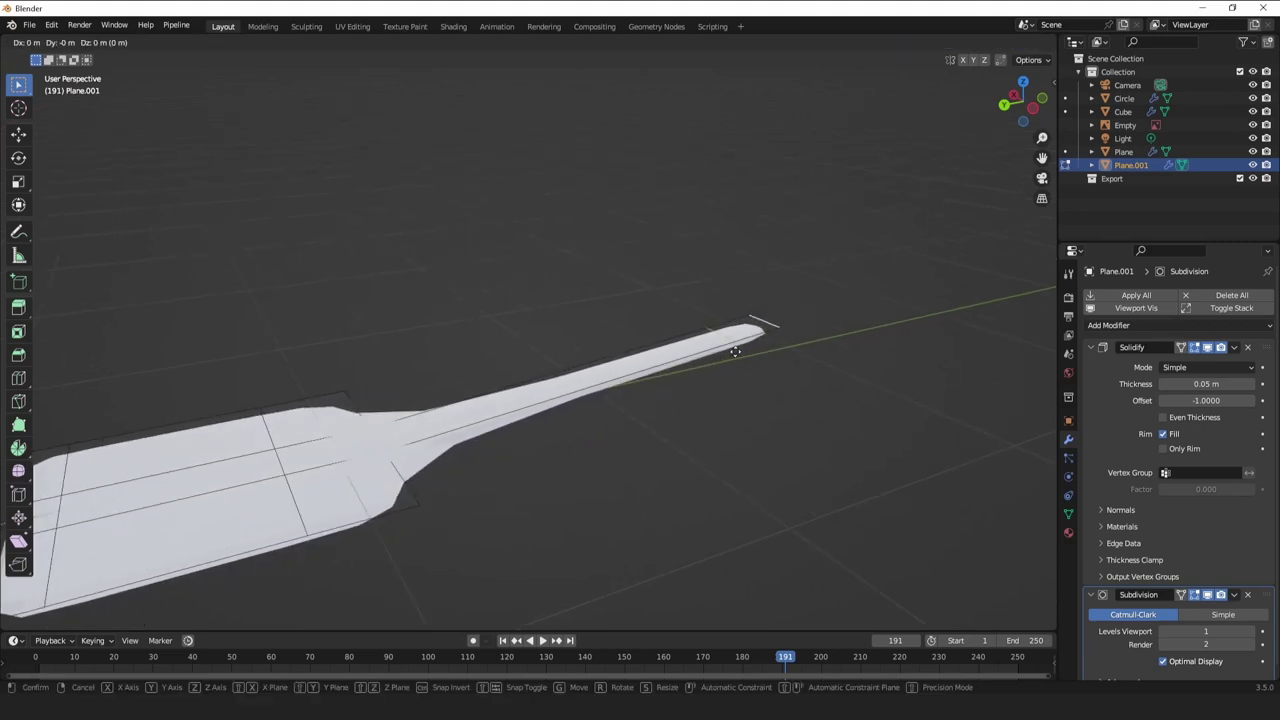
key("y")
left_click(848, 308)
key("Tab")
key("Tab")
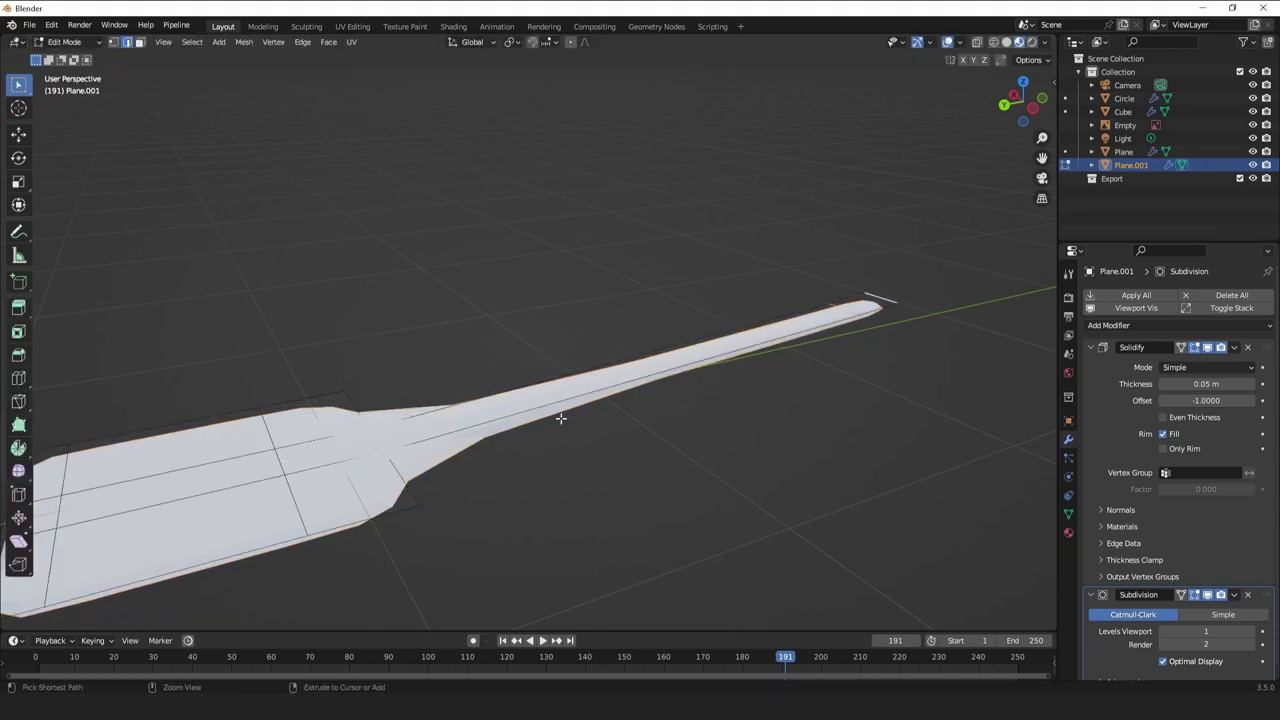
Add a crosswise loop cut where the spatula's handle meets the blade, and set the Subdivision modifier's viewport level to 2.
key("ctrl+r")
left_click_drag(543, 414, 387, 453)
left_click(397, 458)
key("Tab")
scroll(393, 460, "down", 2)
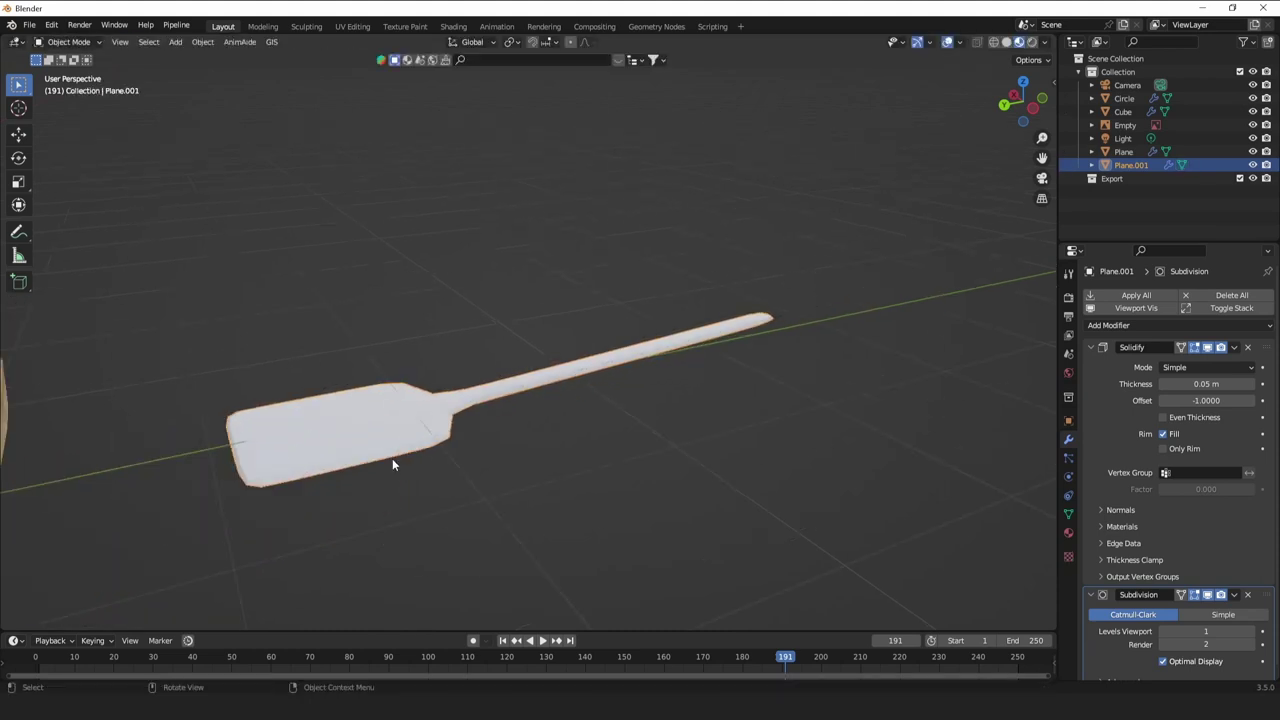
middle_click_drag(393, 460, 431, 526)
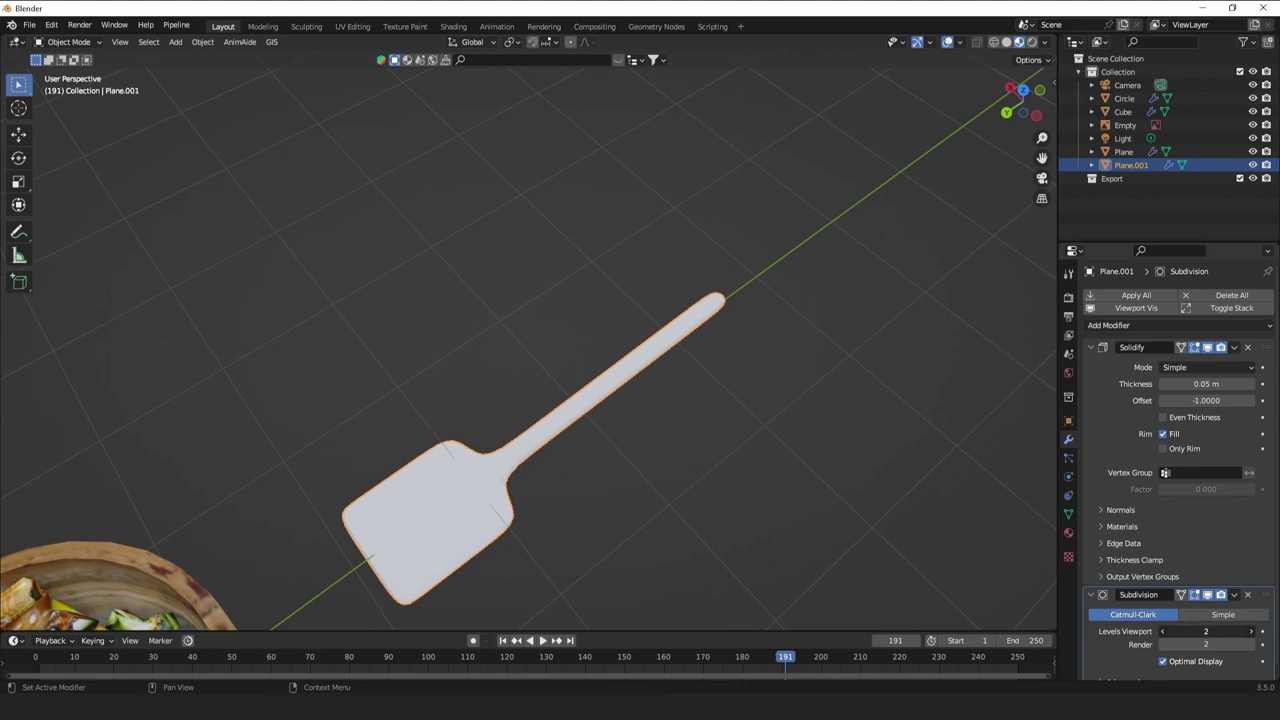
middle_click_drag(563, 449, 490, 369)
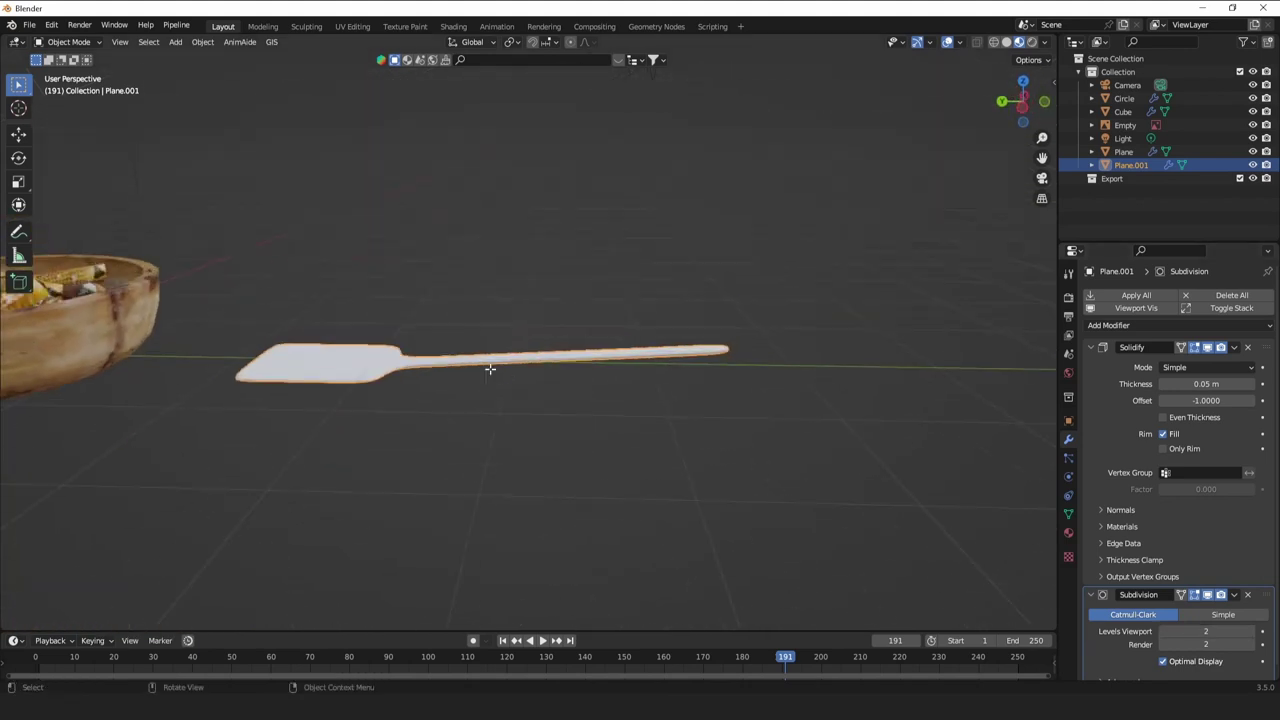
Bend the spatula by lowering the loop at its neck slightly along Z and raising the handle's end edge along Z.
key("Tab")
key("g")
key("z")
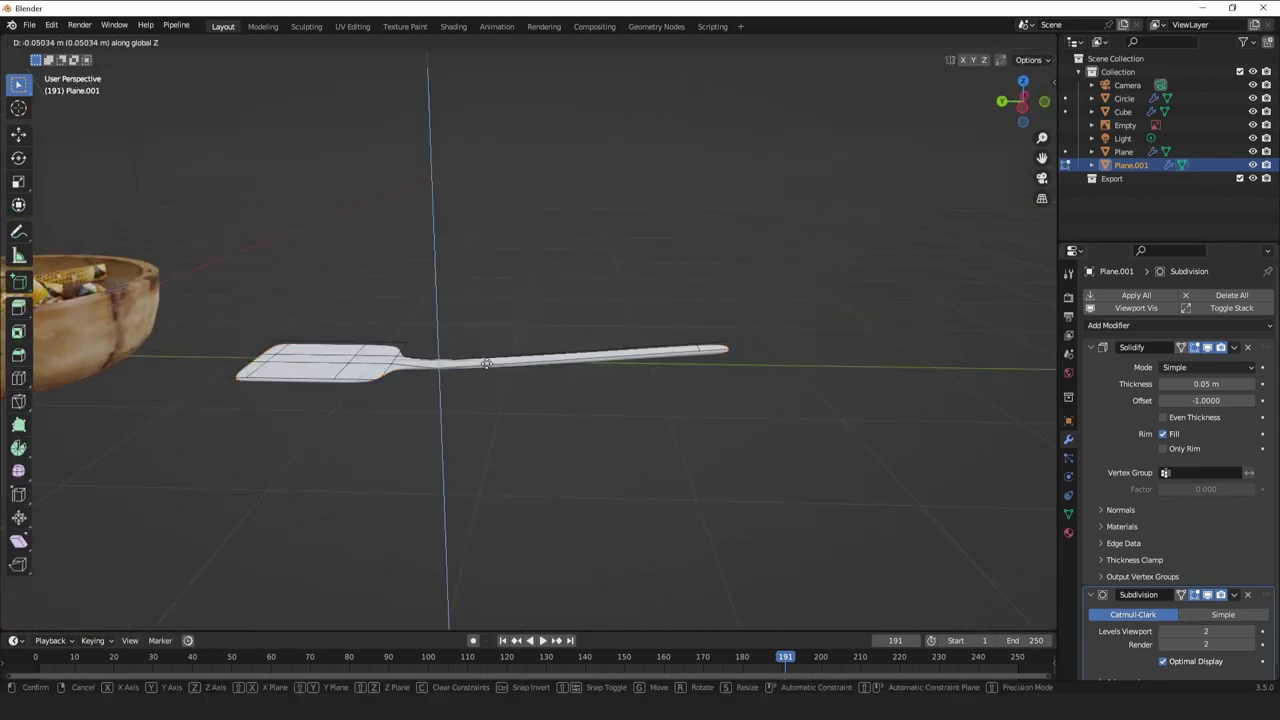
left_click(536, 364)
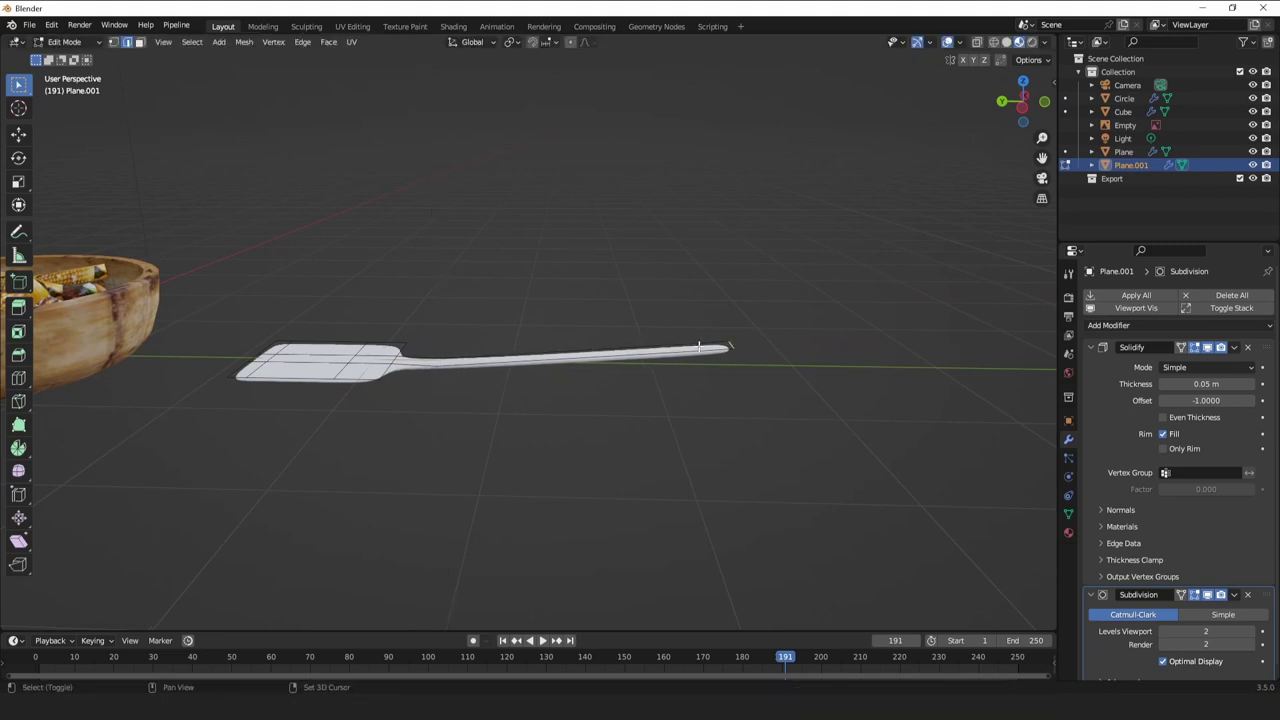
key("g")
key("z")
left_click(744, 357)
key("Tab")
Shade the spatula smooth and set its Solidify thickness to 0.041 m.
middle_click_drag(712, 378, 745, 322)
right_click(745, 322)
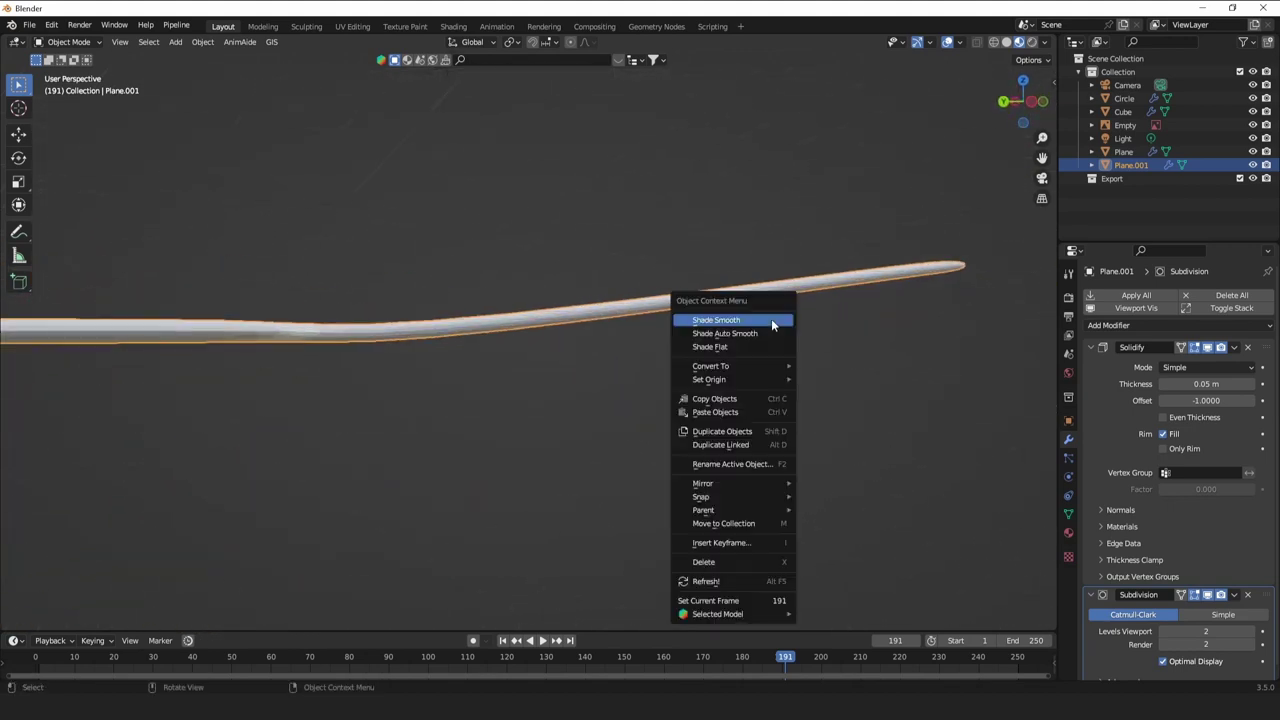
left_click(745, 322)
left_click_drag(1216, 385, 1206, 385)
left_click(809, 394)
middle_click_drag(809, 394, 638, 380)
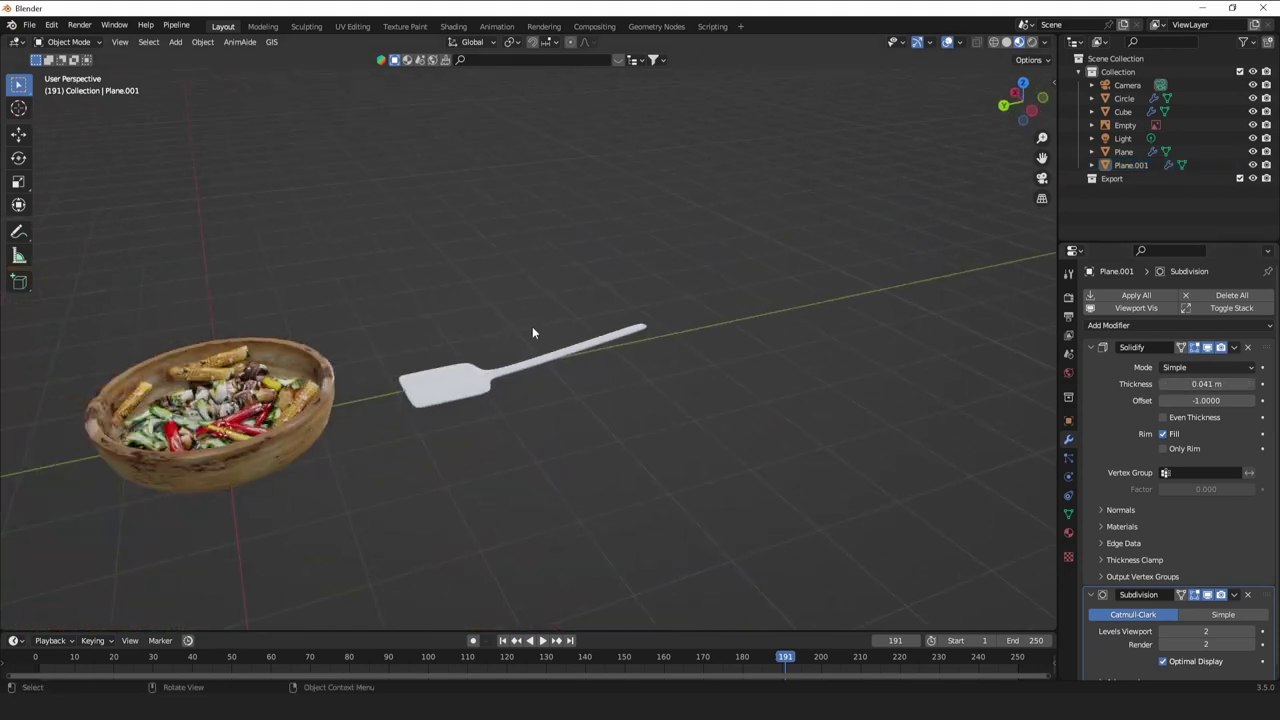
Add Collision physics to the spatula.
left_click(546, 351)
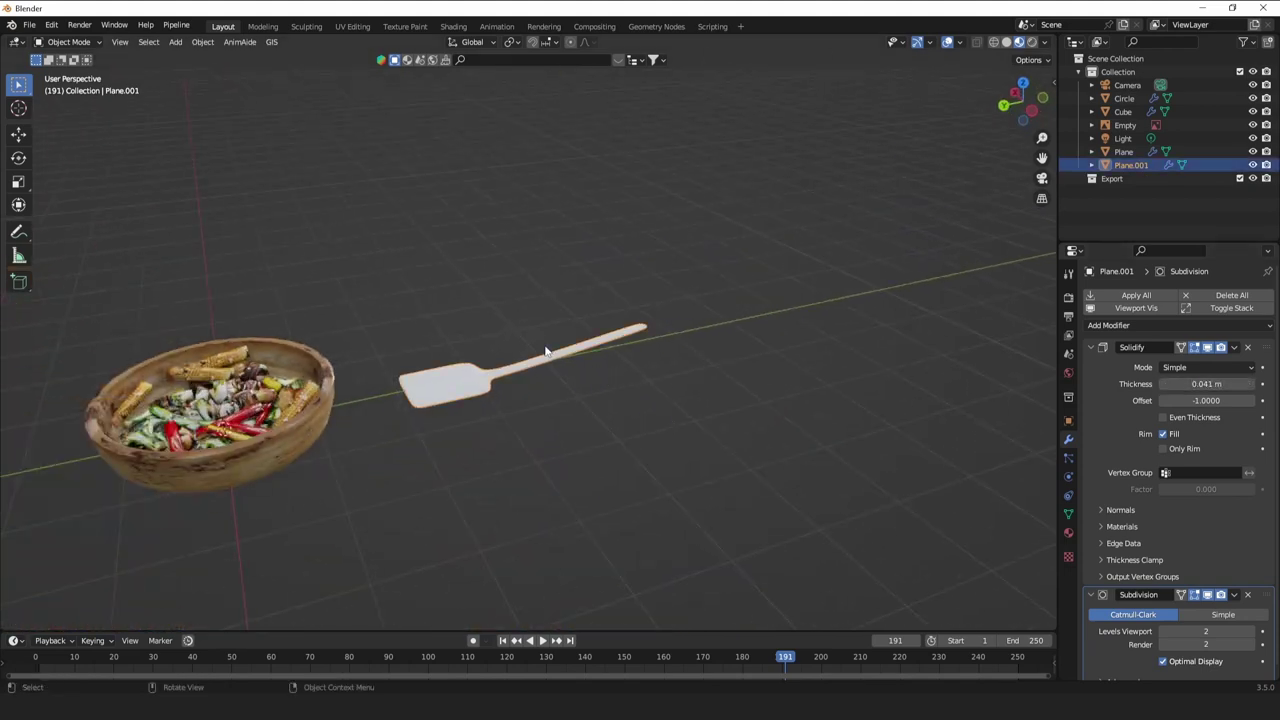
left_click(1068, 477)
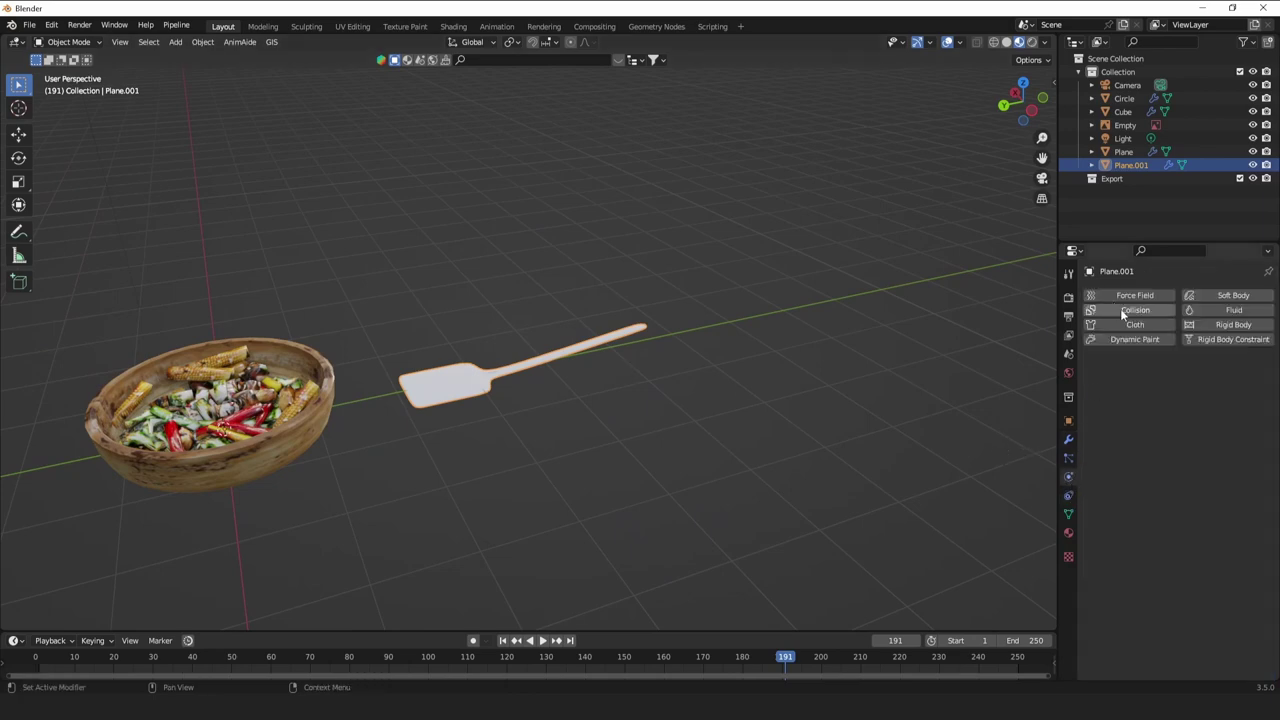
left_click(1121, 310)
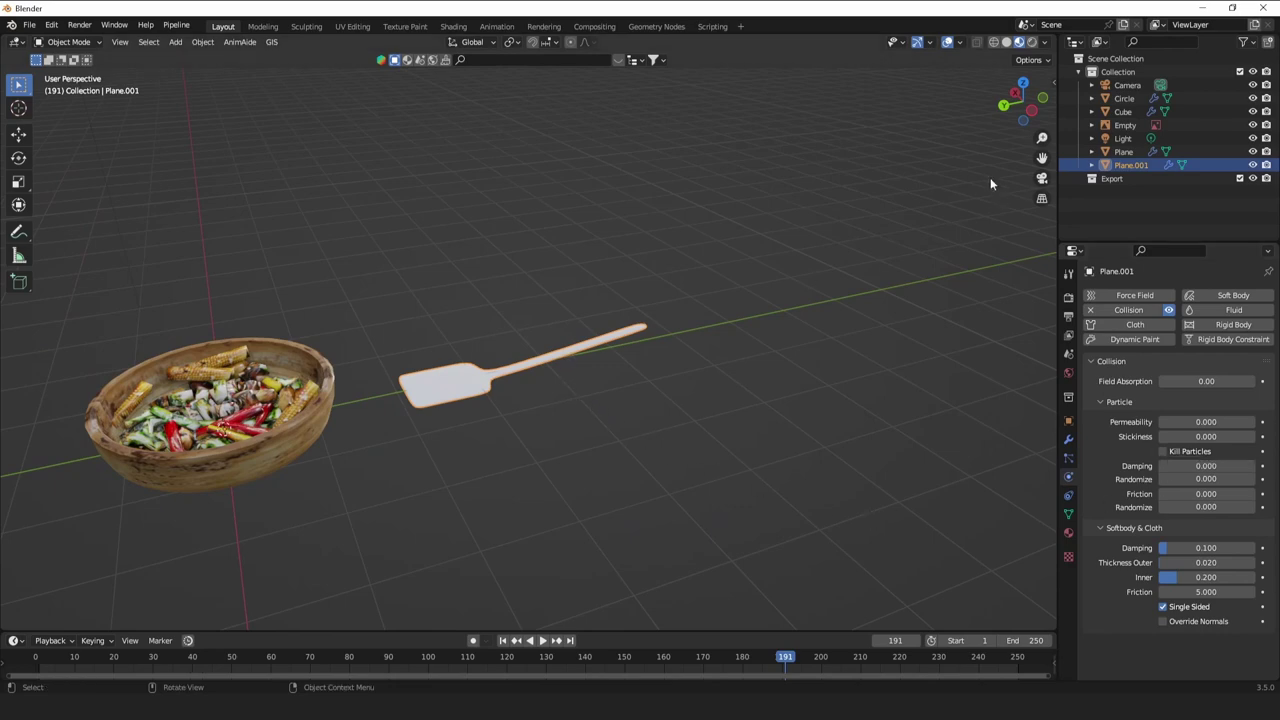
In a side view, move and rotate the spatula's mesh so it stands steeply with its blade inside the bowl.
left_click(1024, 120)
key("Tab")
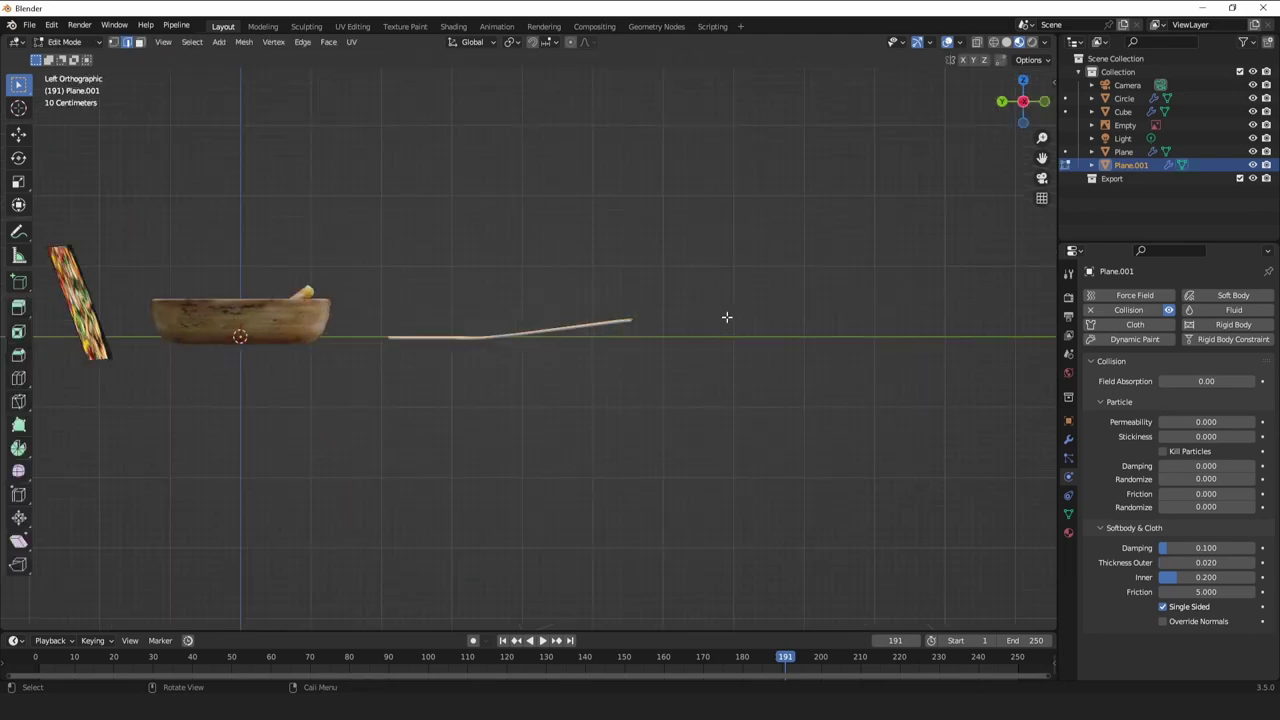
key("g")
left_click(603, 363)
key("r")
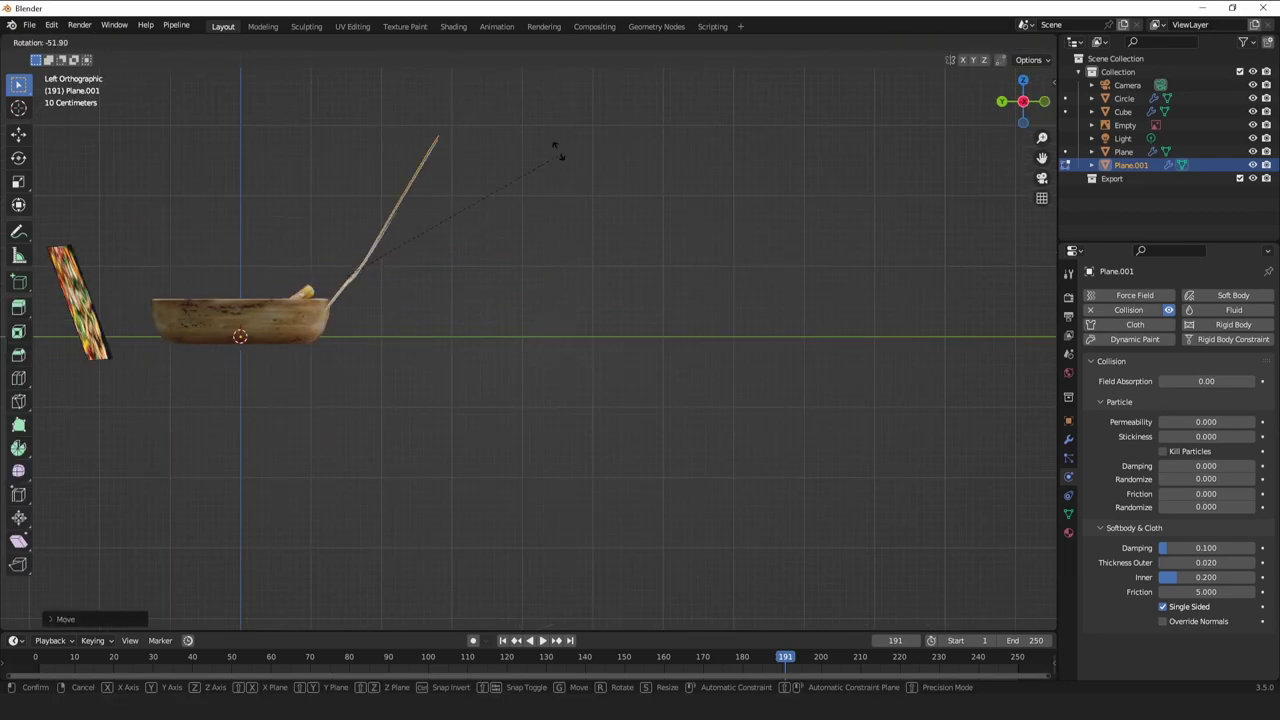
left_click(354, 109)
middle_click_drag(354, 109, 534, 208)
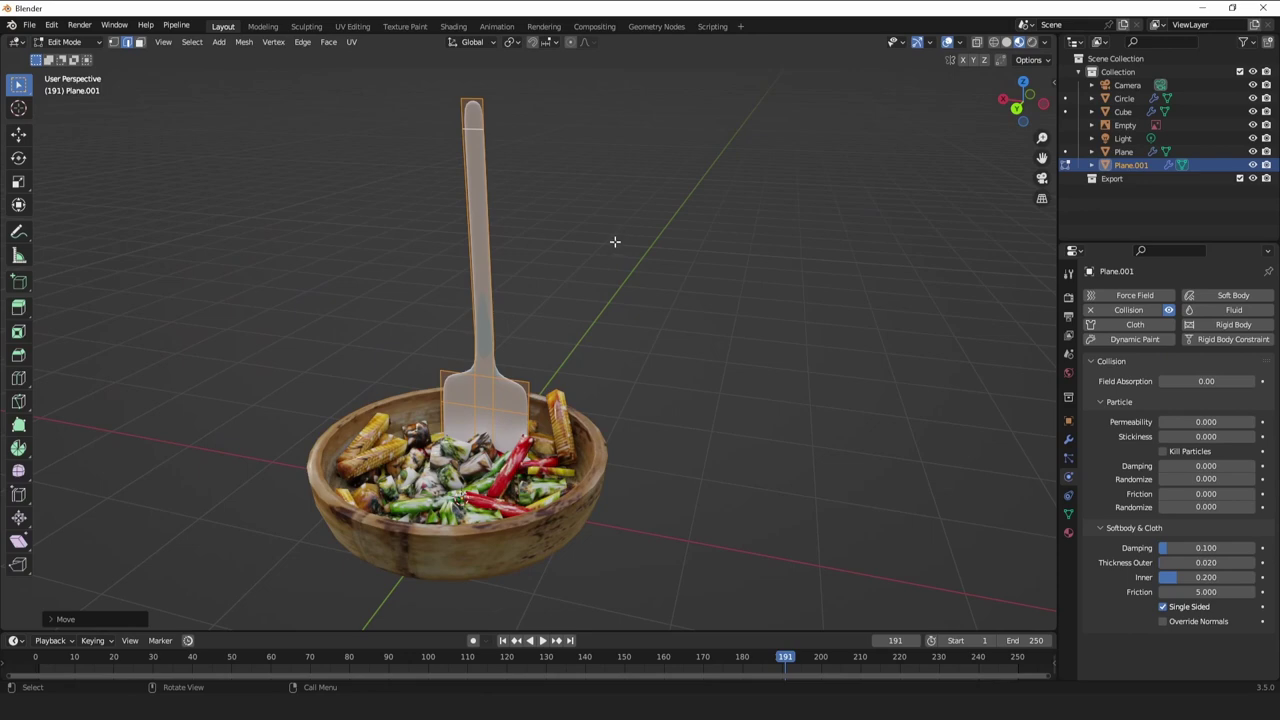
Rotate the spatula's mesh about global Z to turn its blade face within the bowl.
middle_click_drag(615, 241, 640, 294)
key("r")
key("z")
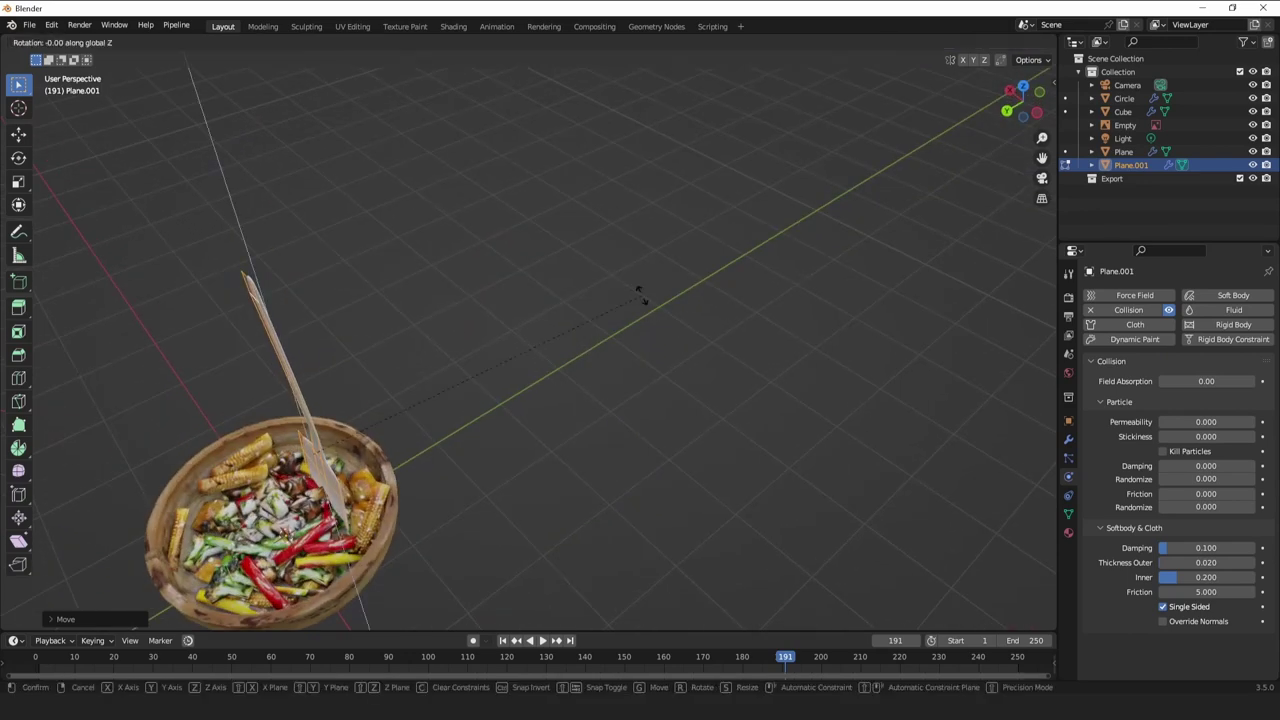
left_click(605, 496)
key("Tab")
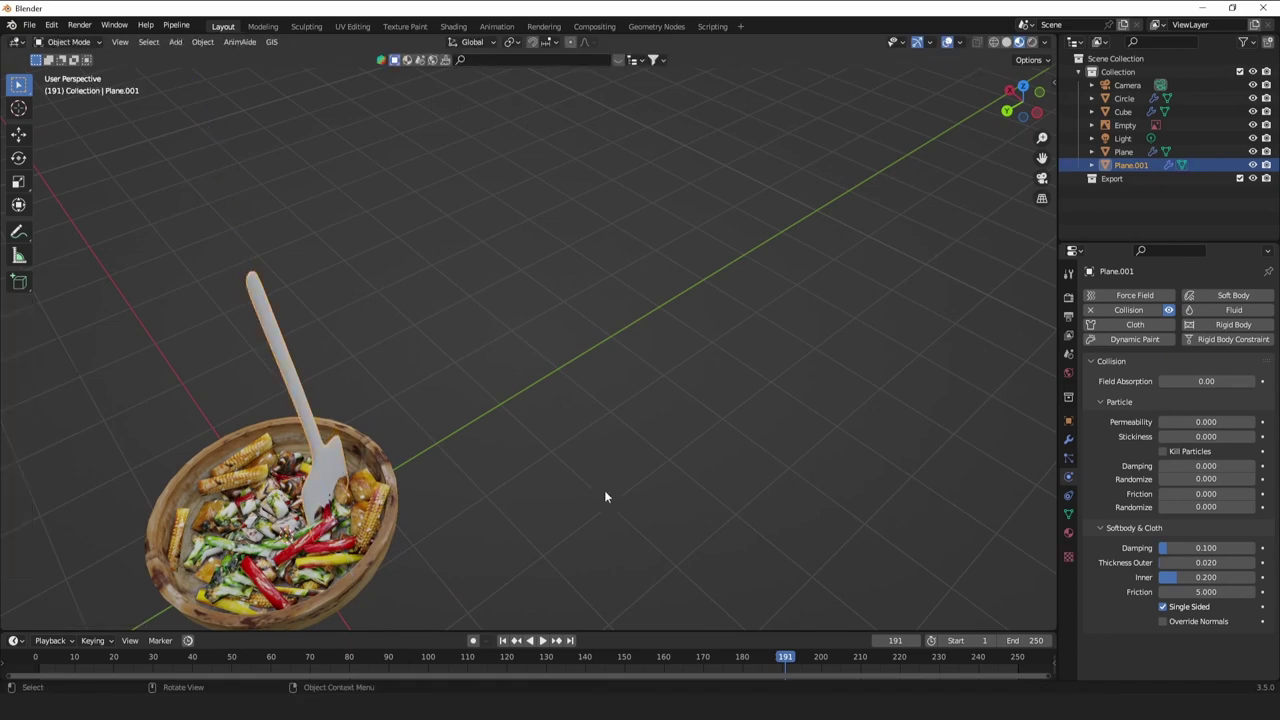
Sweep the spatula object about global Z through roughly a full turn around the bowl to try the stirring motion.
key("r")
key("z")
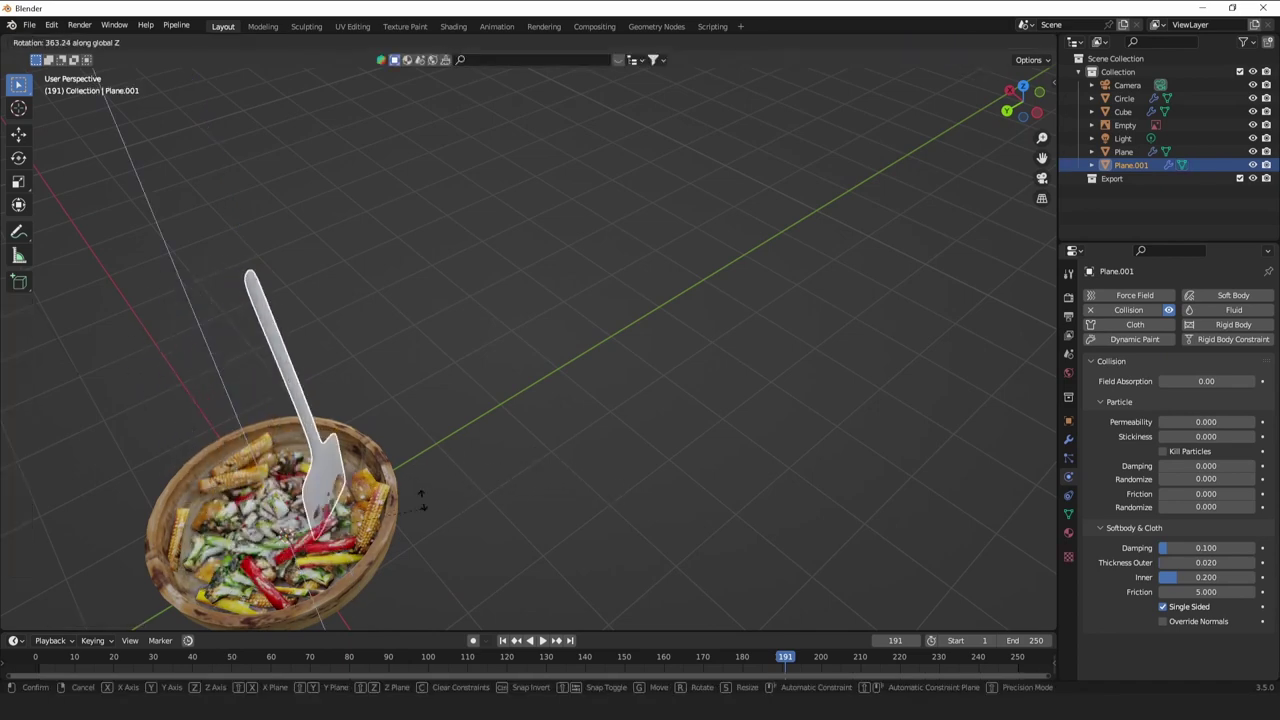
left_click(376, 524)
middle_click_drag(376, 524, 568, 480)
key("Tab")
key("Tab")
scroll(595, 473, "up", 4)
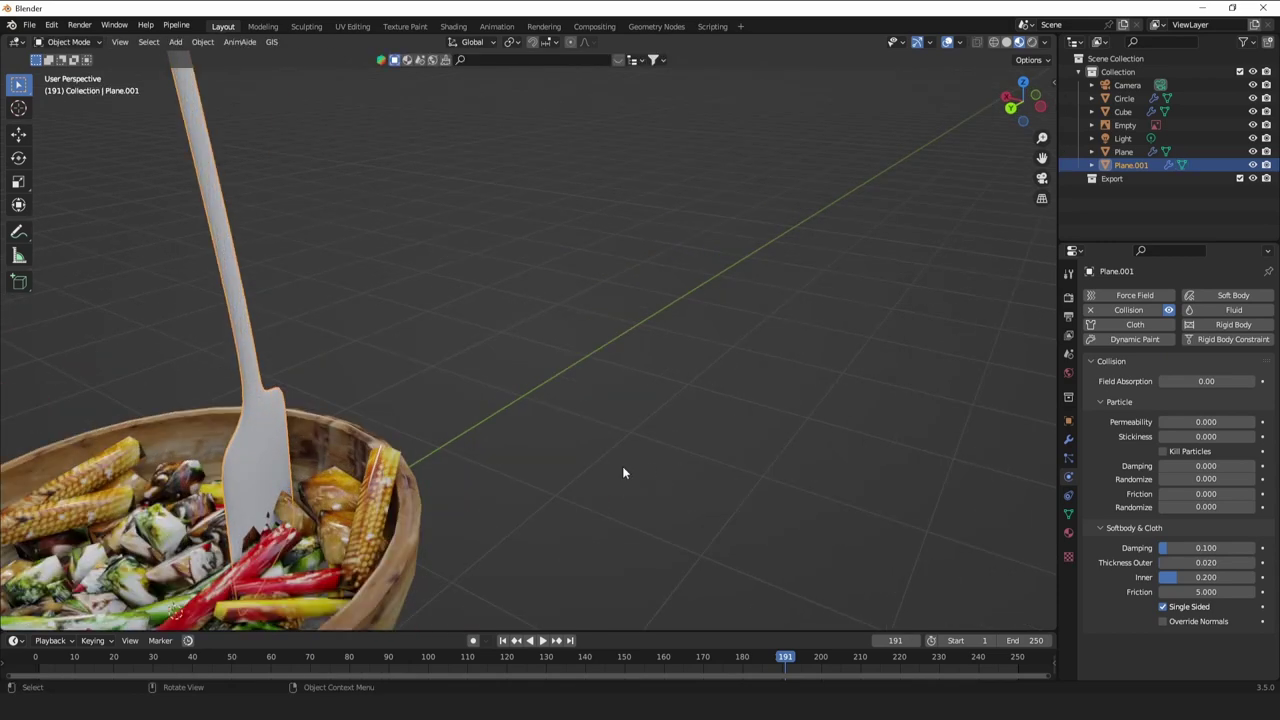
scroll(622, 473, "down", 4)
Return to frame 1, enable auto keying and keyframe the spatula's starting rotation.
left_click(503, 640)
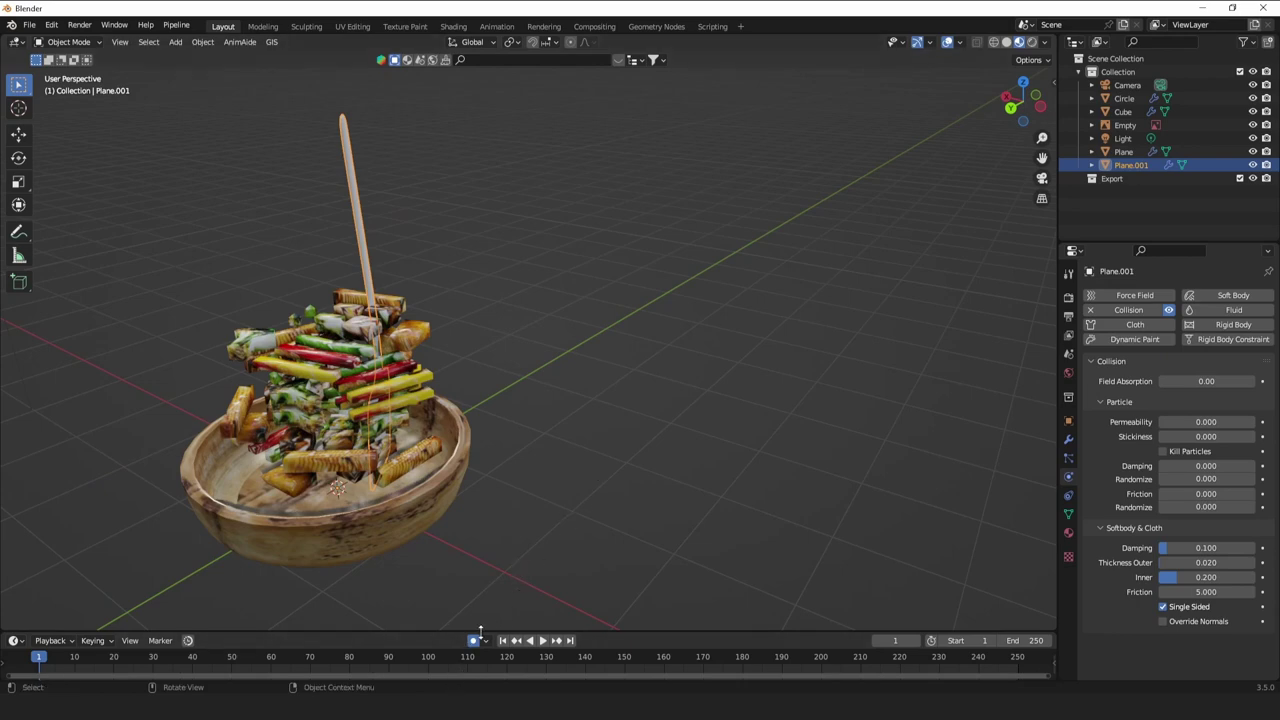
key("r")
left_click(560, 478)
At frame 100, rotate the spatula about global Z around the bowl to record the stirring rotation keyframe.
key("space")
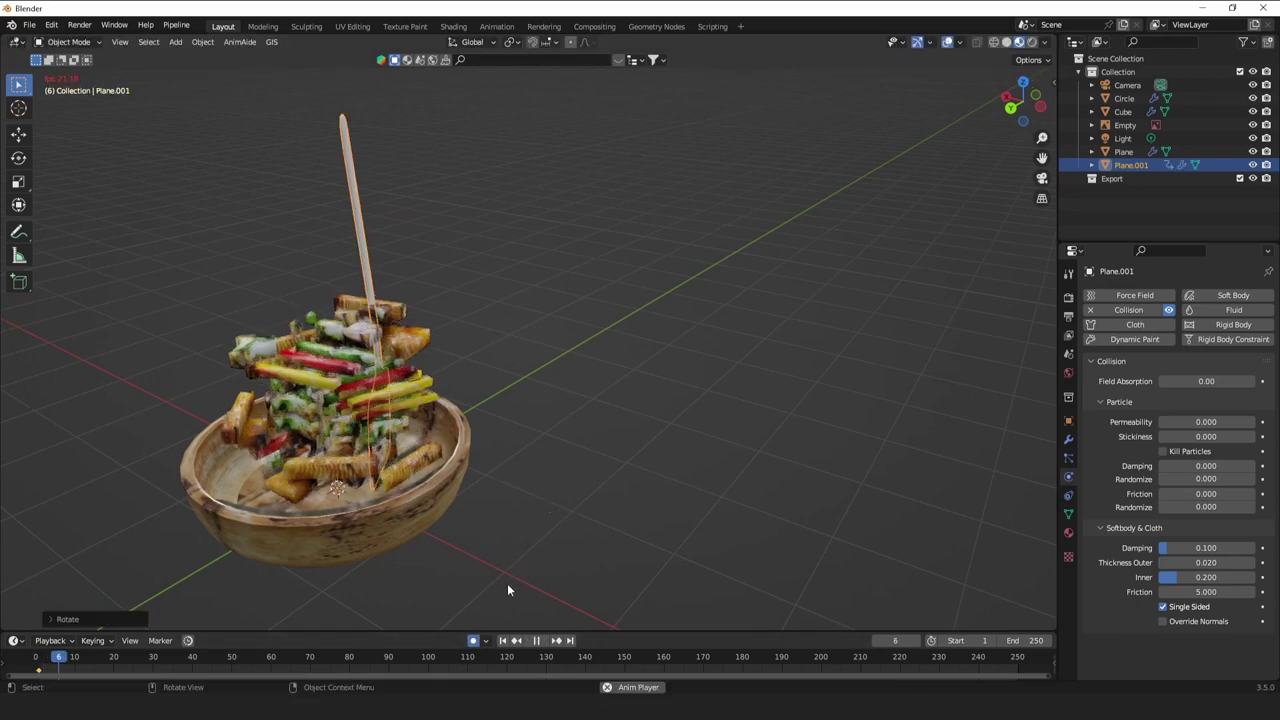
left_click(428, 658)
key("space")
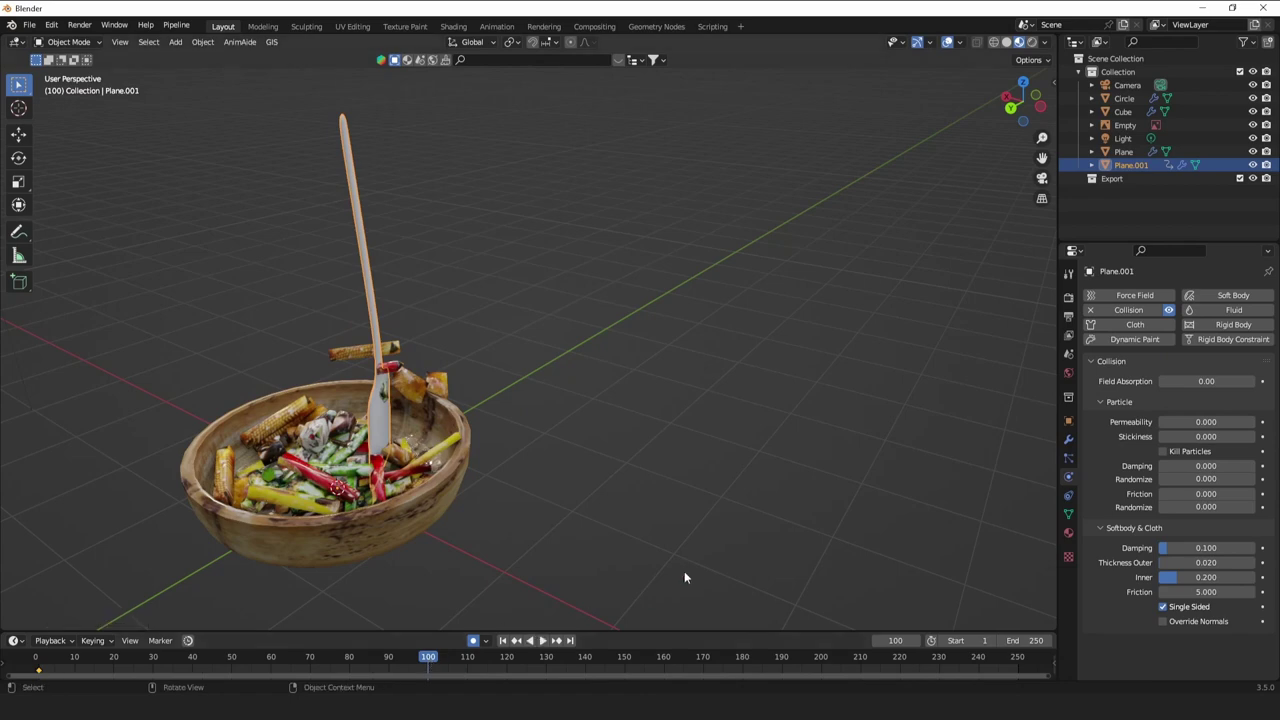
key("r")
key("z")
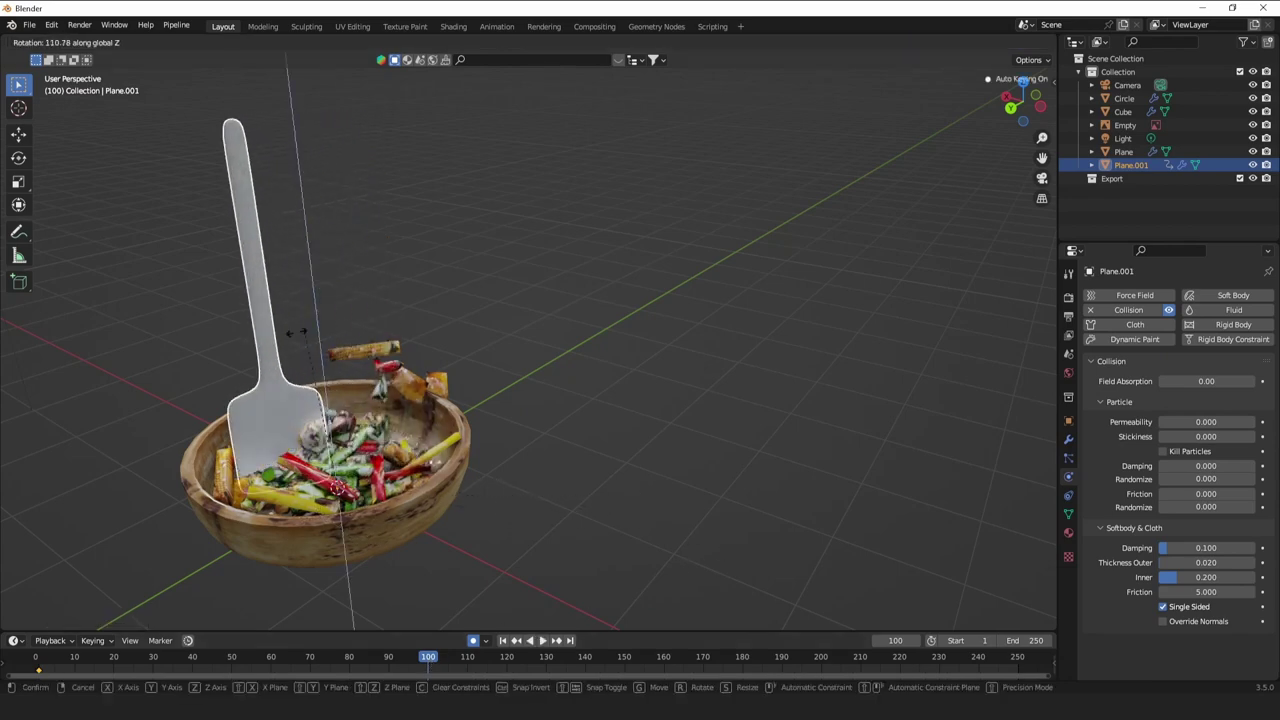
left_click(326, 428)
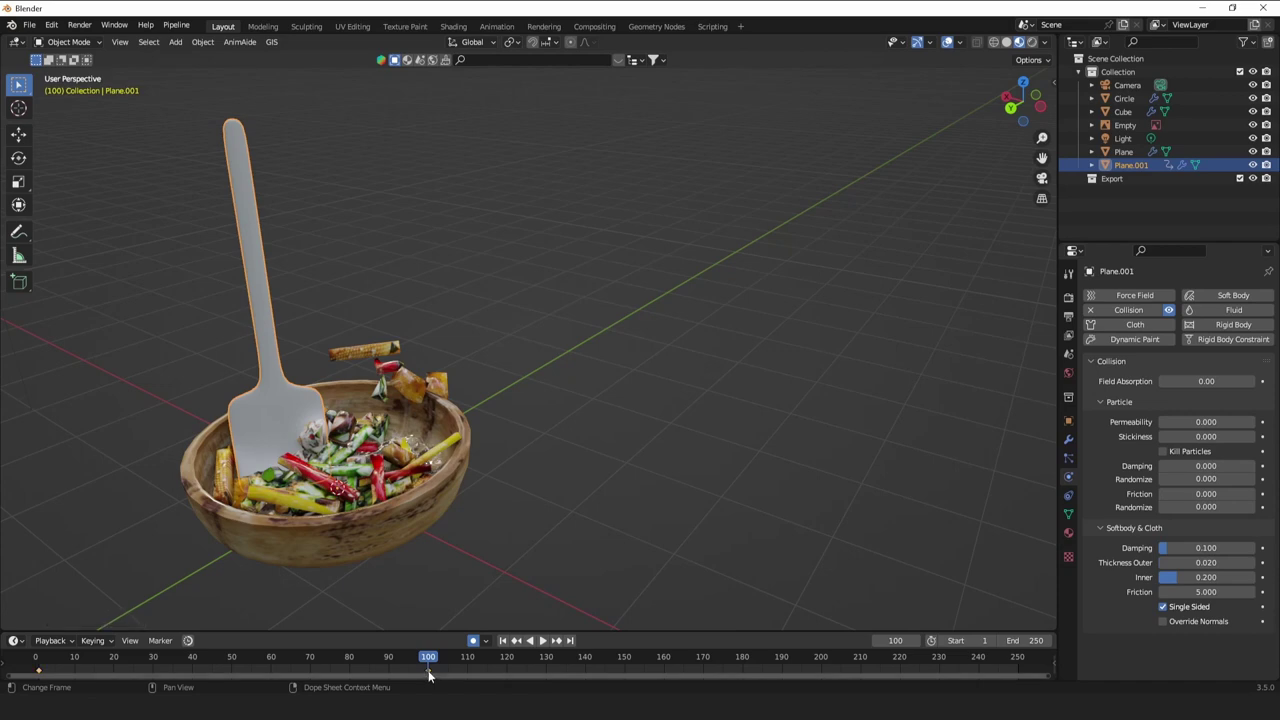
Move the spatula's second rotation keyframe to about frame 171 and play back the slower stirring in a close-up of the bowl.
key("space")
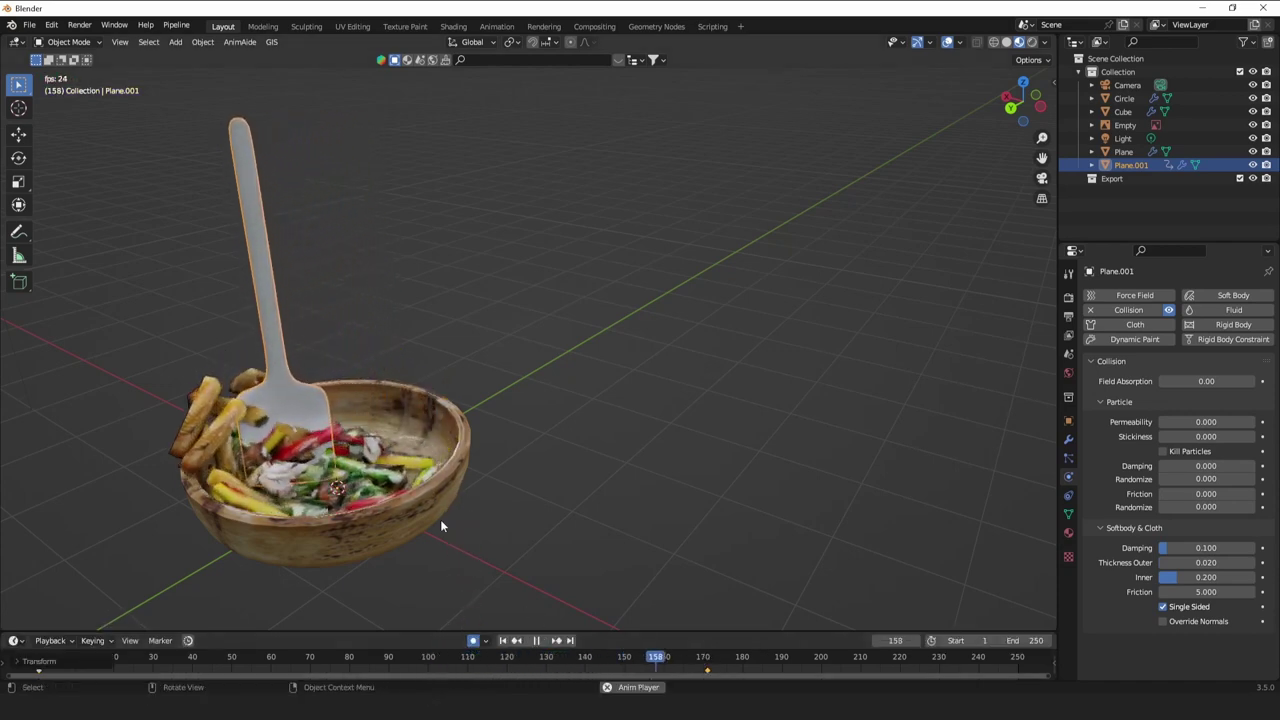
key("space")
middle_click_drag(440, 525, 665, 303)
scroll(522, 392, "up", 5)
key("space")
key("space")
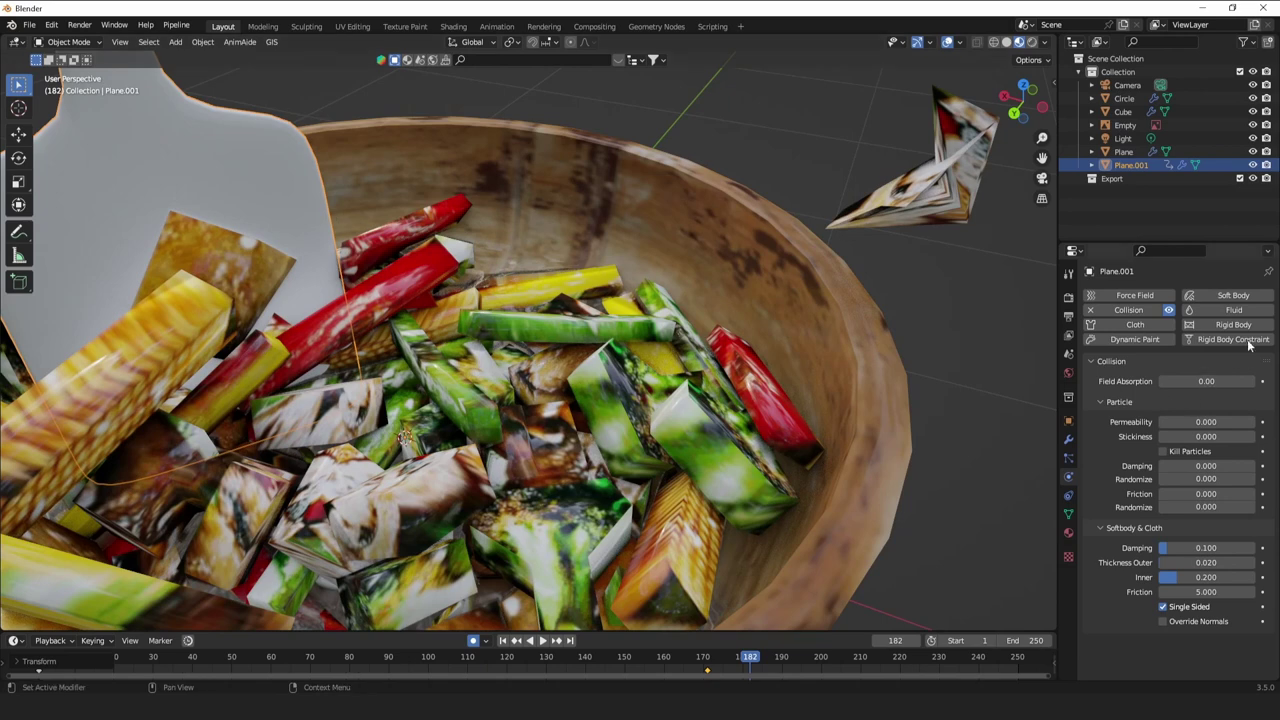
Add Dynamic Paint of type Brush to the spatula and play the animation to check how it stirs the bowl's contents.
left_click(1135, 339)
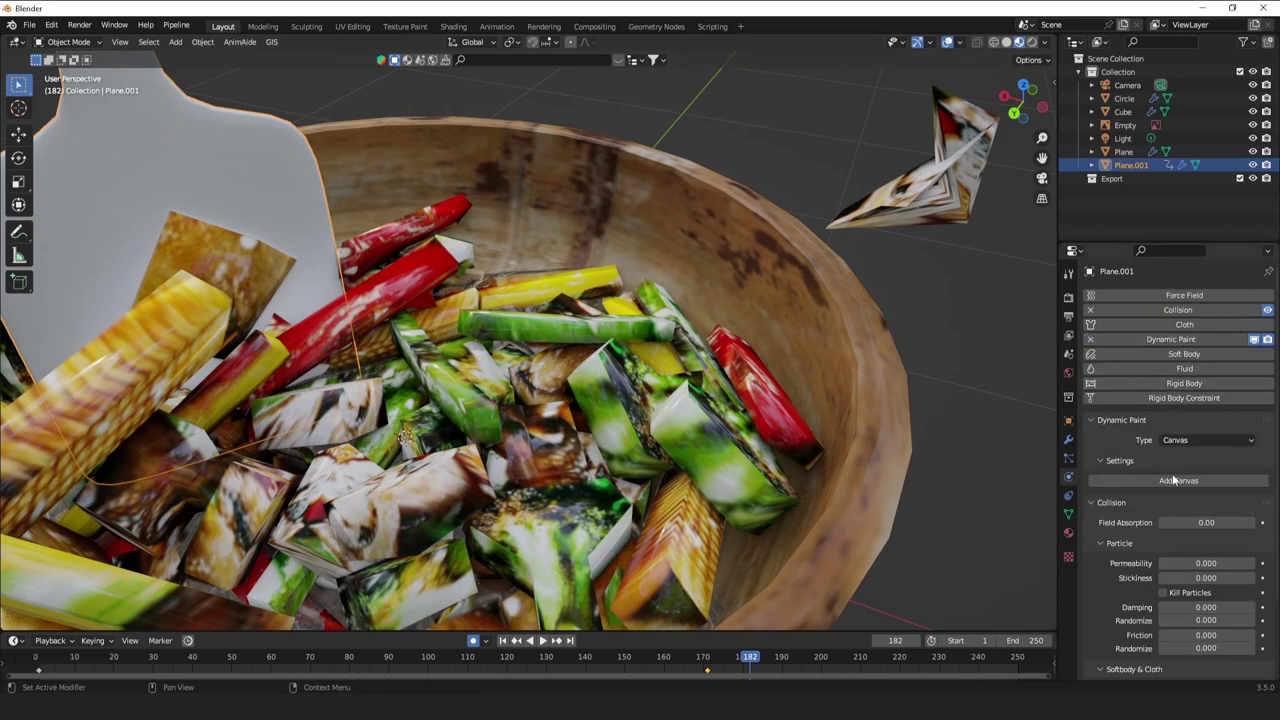
left_click(1205, 440)
left_click(1180, 468)
left_click(1180, 480)
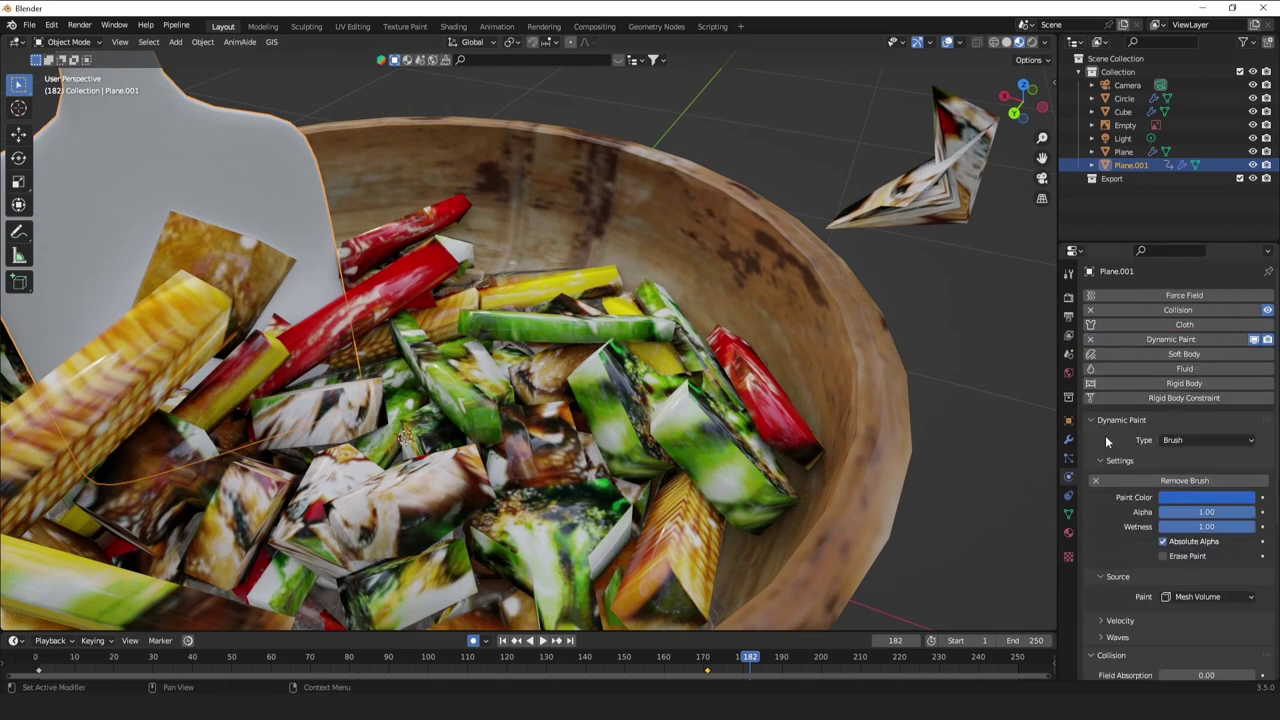
left_click(1106, 422)
left_click(1105, 440)
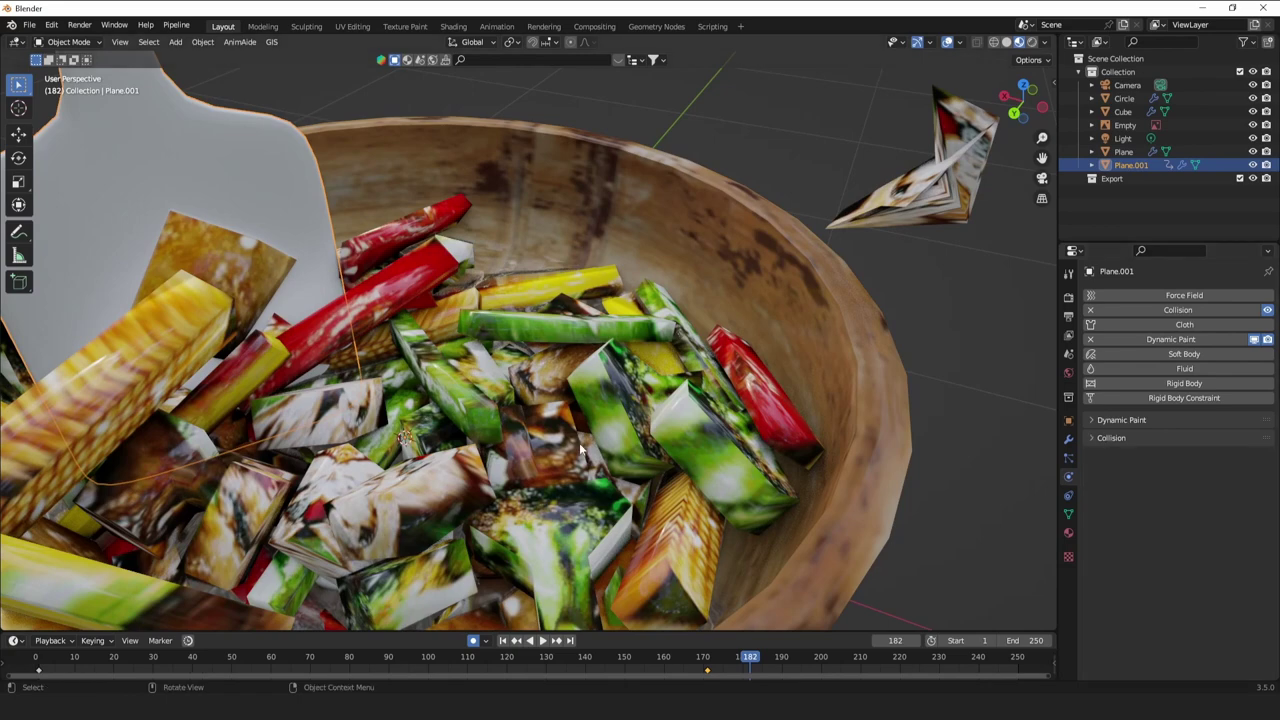
scroll(580, 445, "down", 6)
key("space")
scroll(580, 445, "up", 6)
scroll(580, 445, "down", 6)
middle_click_drag(579, 411, 600, 387)
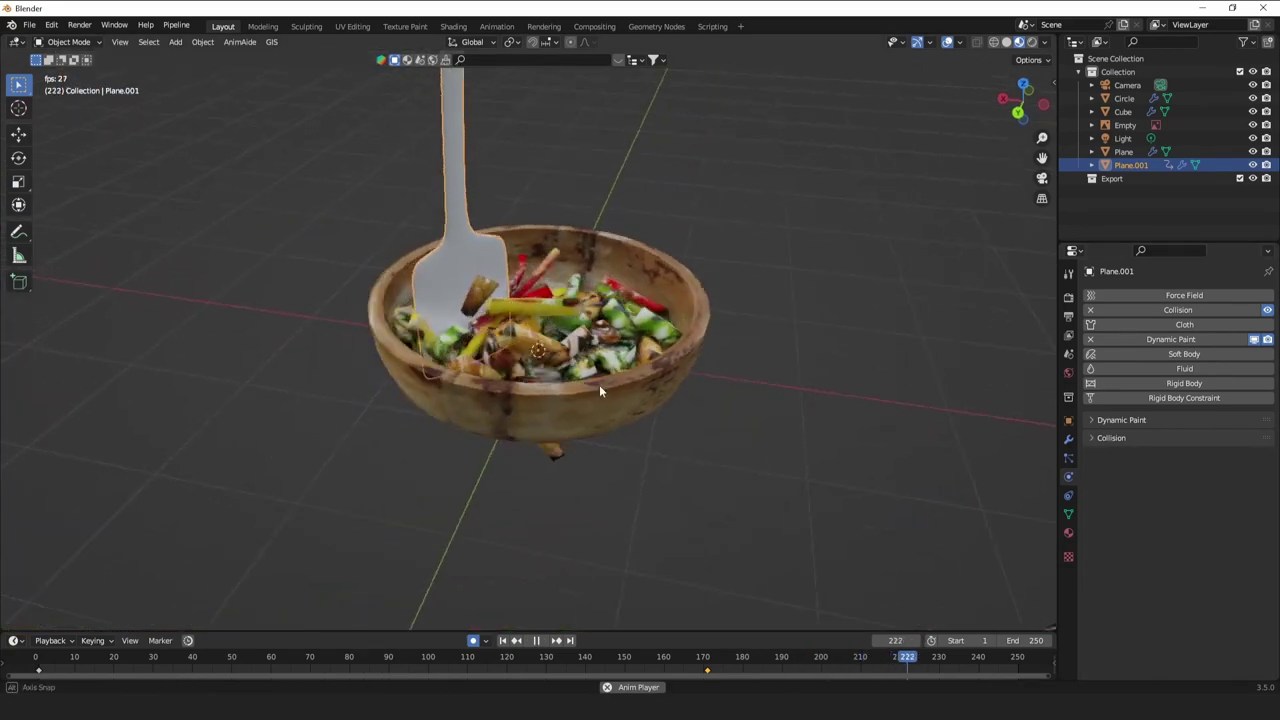
key("space")
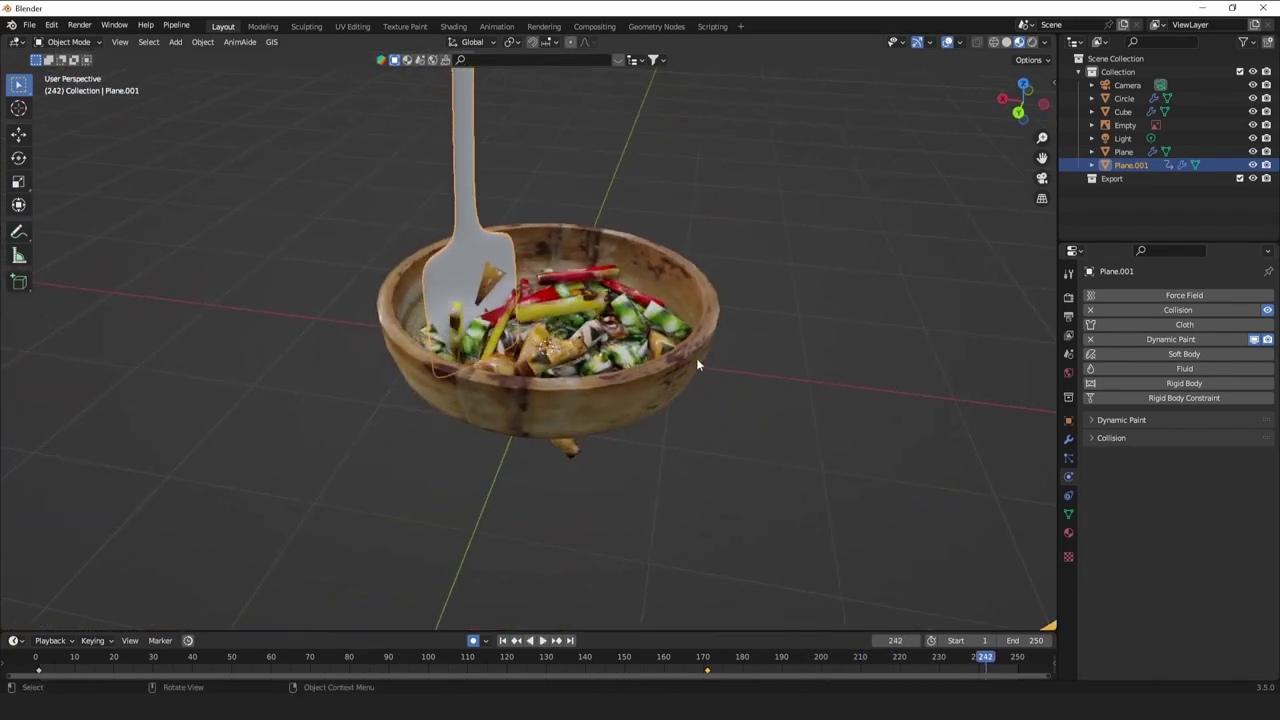
Give the spatula a new material with Metallic 1.000 and a darker grey base color.
left_click(1068, 532)
left_click(1226, 352)
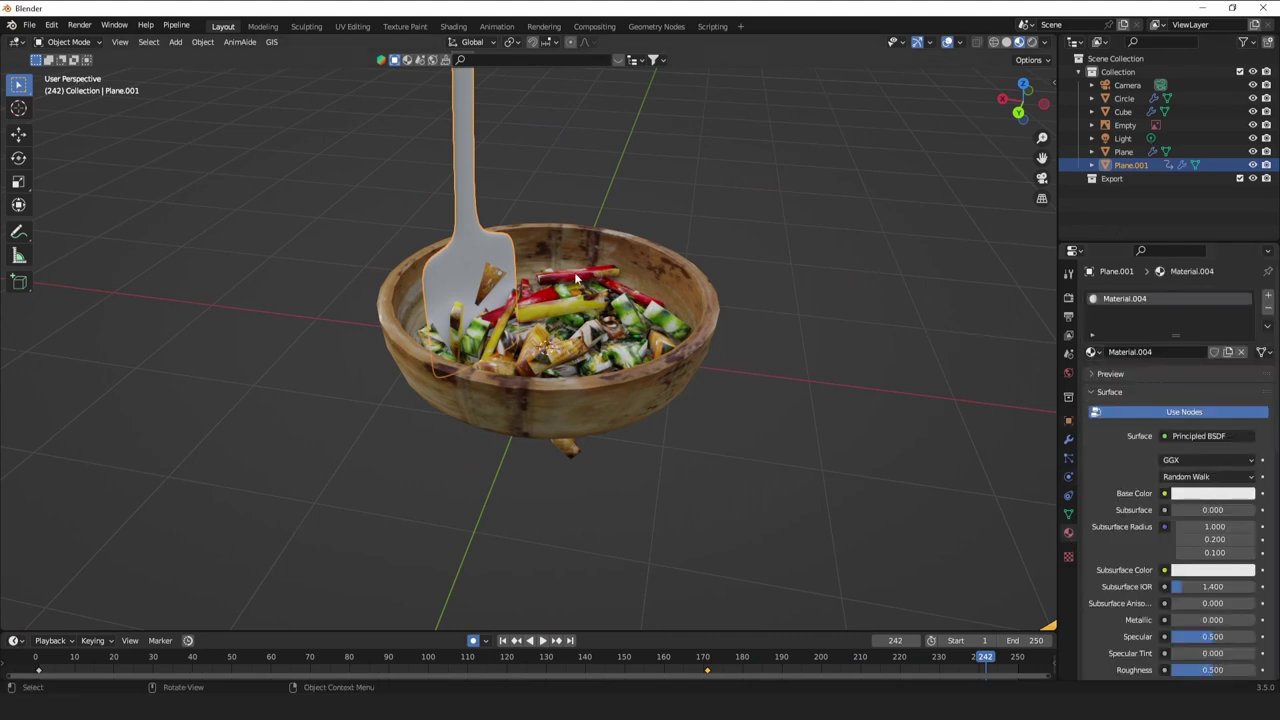
left_click_drag(1183, 620, 1270, 620)
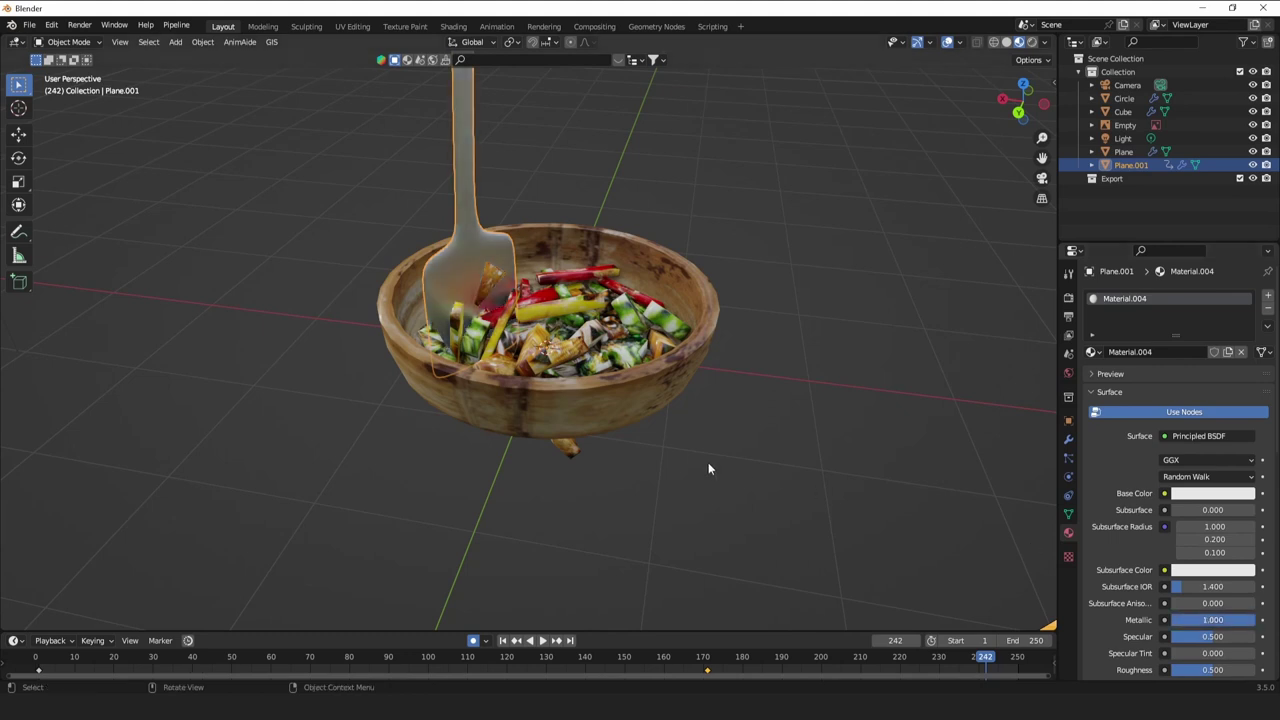
left_click(1214, 493)
left_click_drag(1245, 346, 1245, 336)
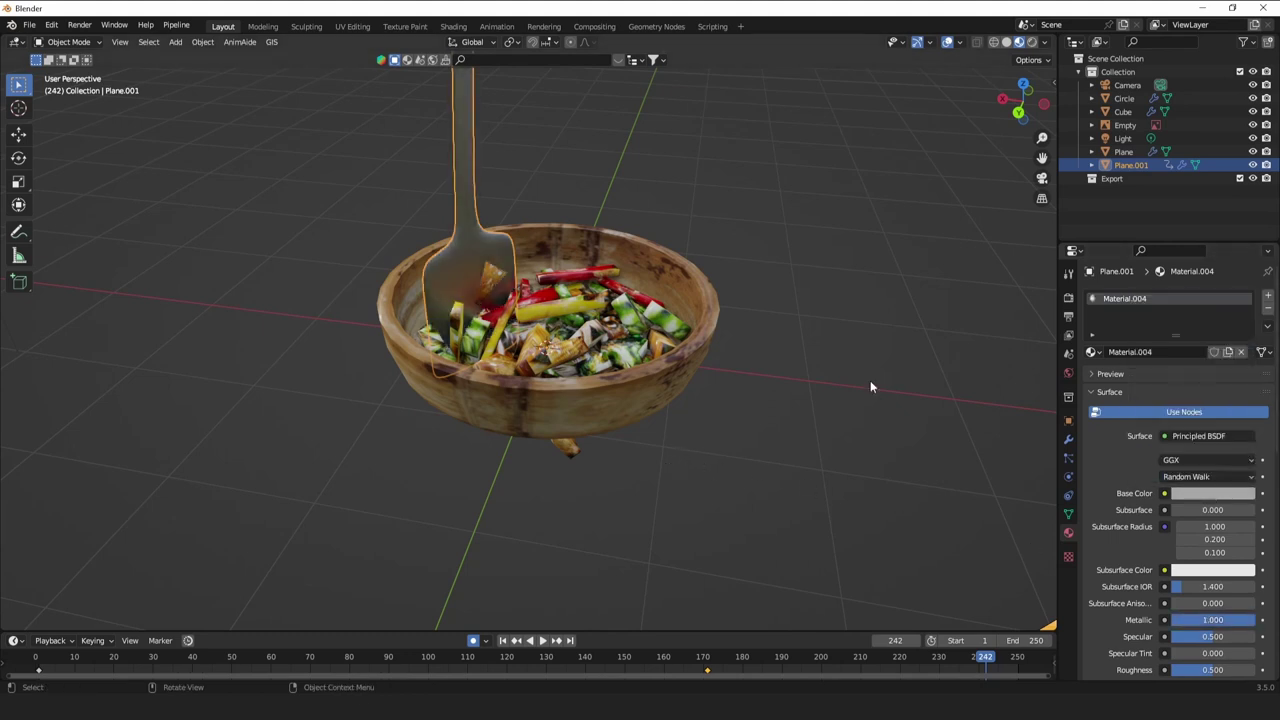
Select the liquid surface plane in the bowl and change its material's surface shader to Principled BSDF.
scroll(870, 387, "up", 3)
middle_click_drag(679, 362, 713, 372)
left_click(820, 355)
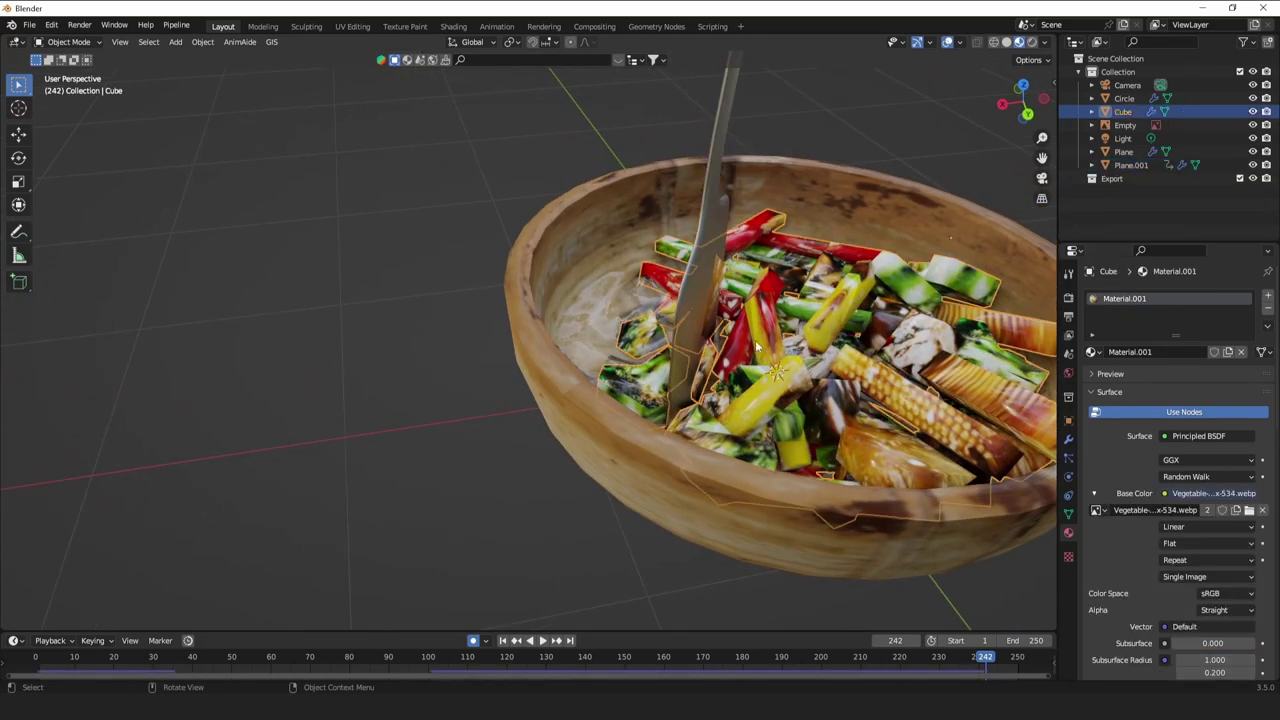
left_click(601, 320)
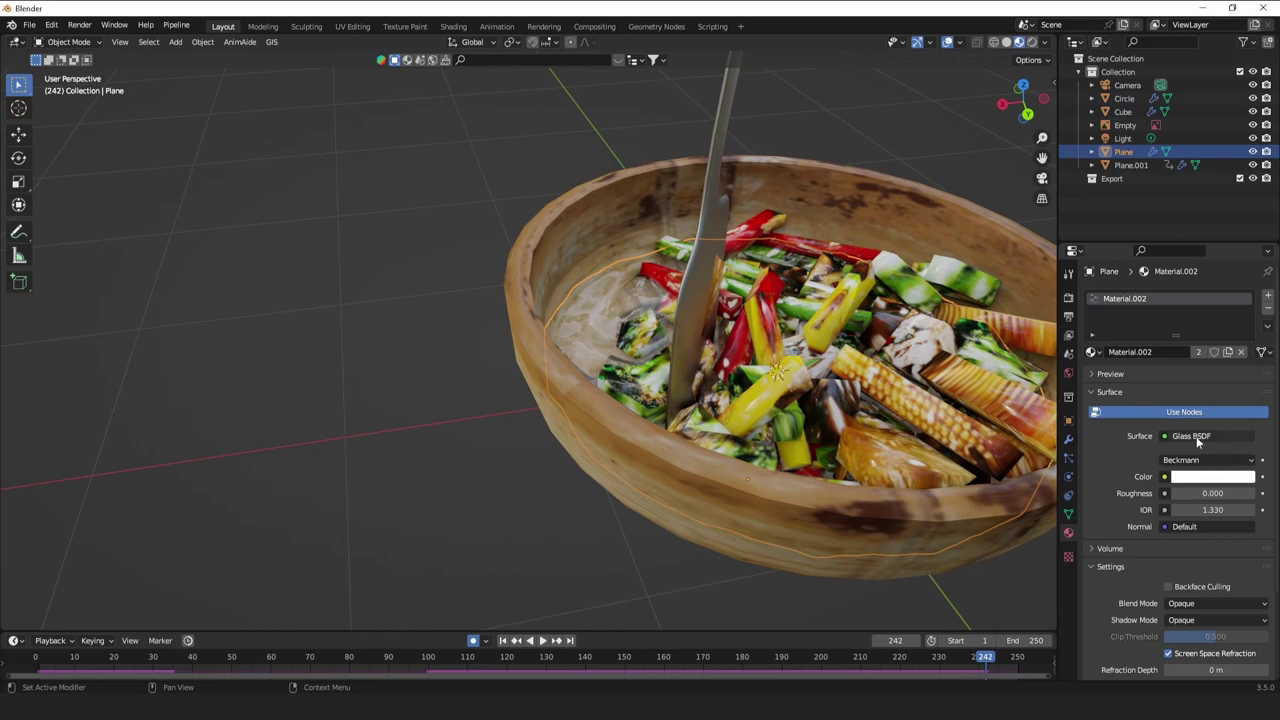
left_click(1196, 437)
left_click(1099, 259)
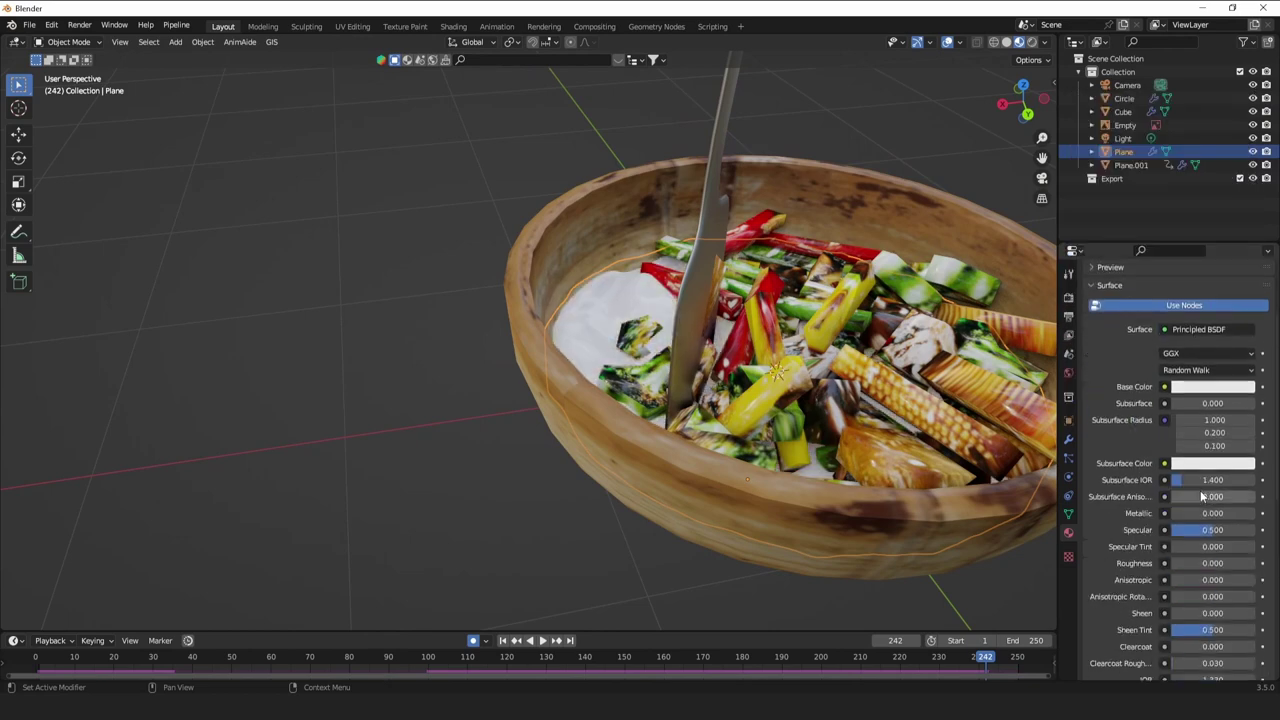
Make the liquid's material transparent by setting Transmission to 1.000 and Transmission Roughness to about 0.039.
scroll(1190, 500, "down", 5)
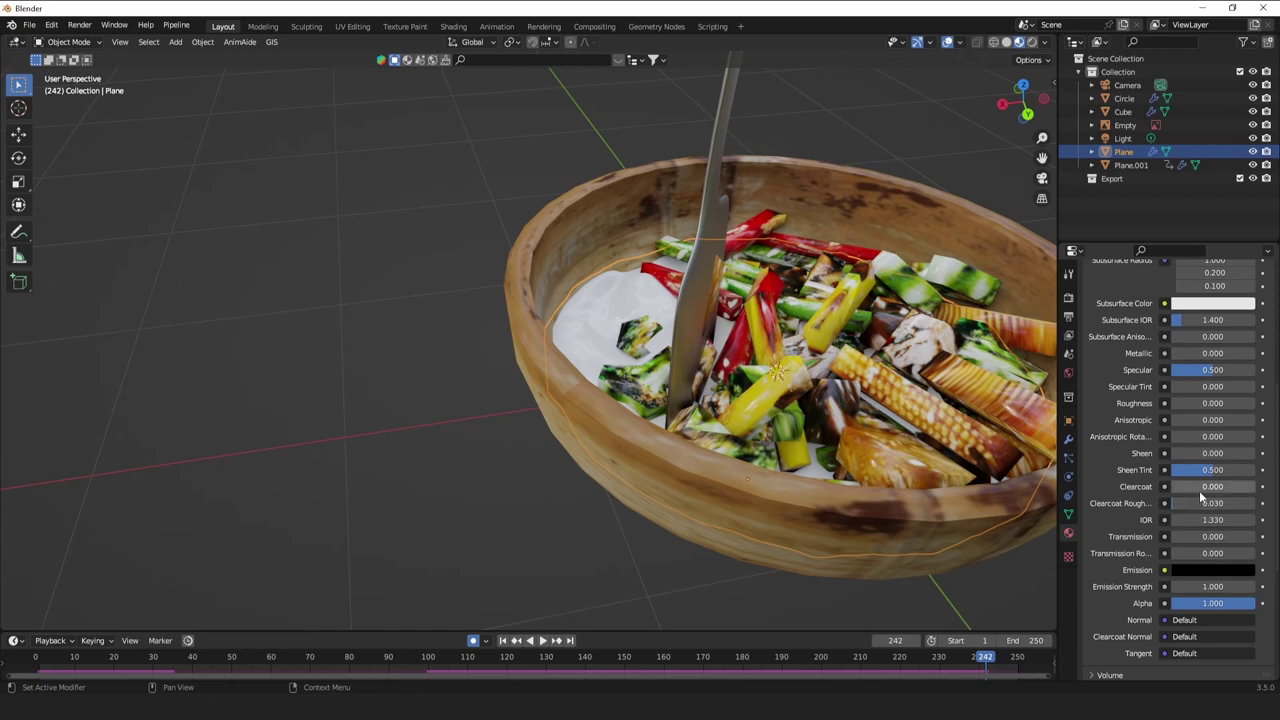
left_click_drag(1183, 539, 1262, 538)
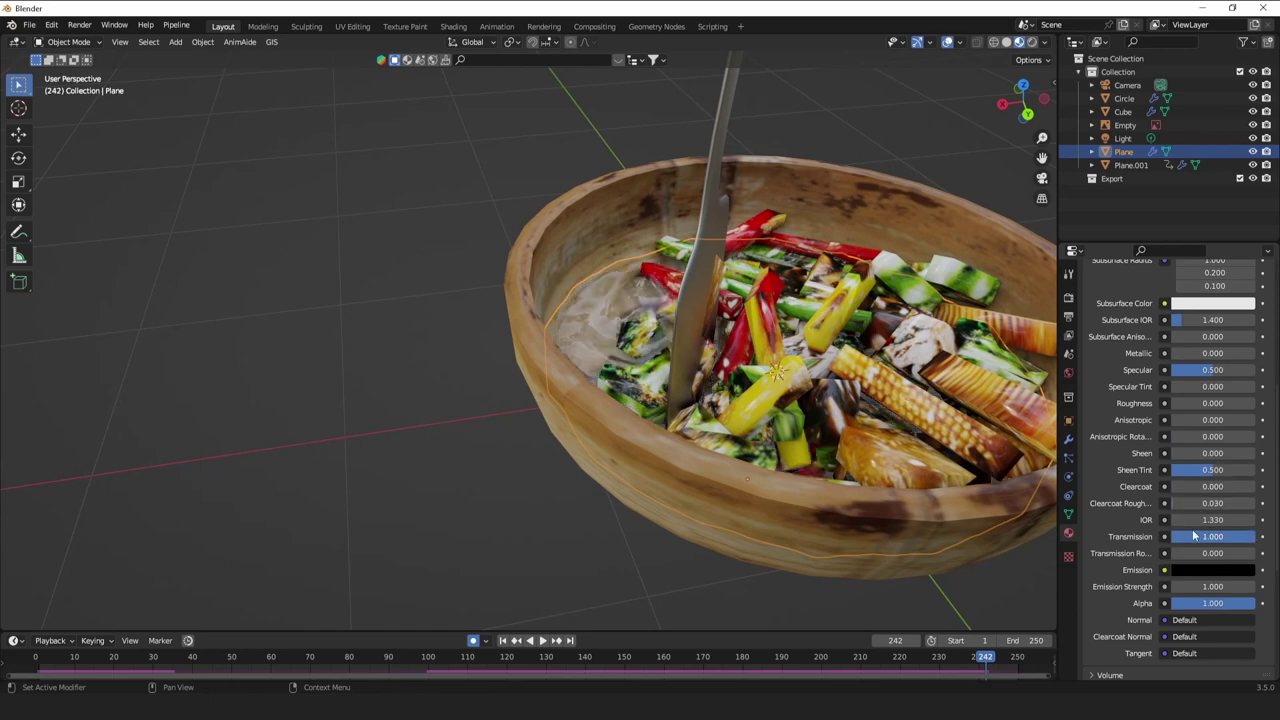
middle_click_drag(700, 463, 967, 419)
scroll(654, 468, "up", 2)
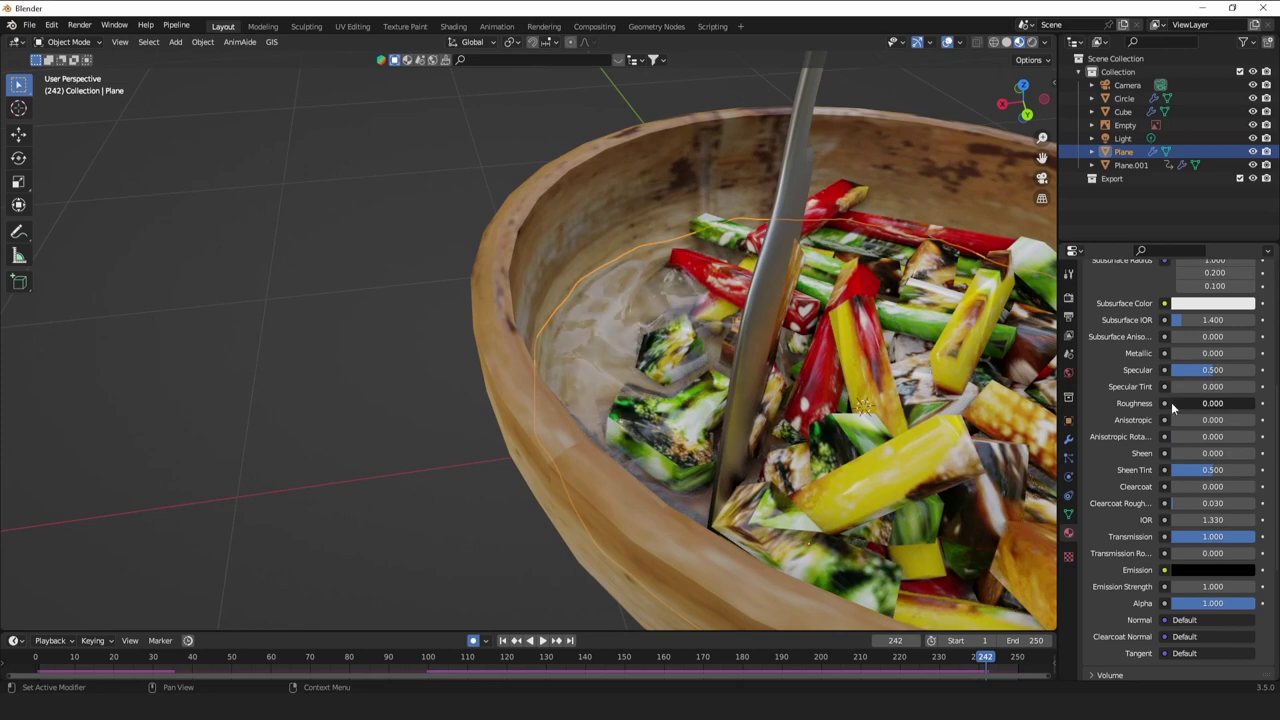
mouse_move(1205, 553)
left_mouse_down()
mouse_move(1245, 553)
mouse_move(1188, 553)
left_mouse_up()
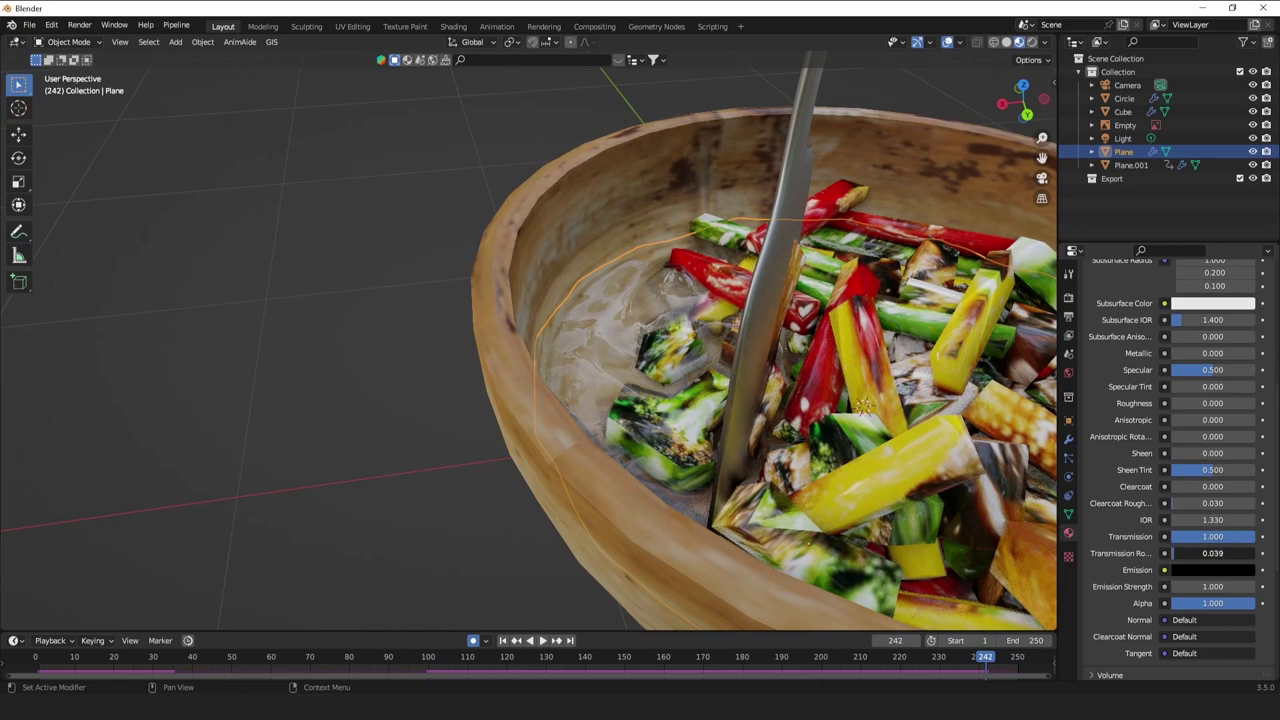
Give the liquid material a muted reddish-brown base color with reduced saturation and moderate brightness.
scroll(1178, 530, "up", 5)
left_click(1217, 361)
mouse_move(1243, 230)
left_mouse_down()
mouse_move(1244, 215)
mouse_move(1244, 232)
mouse_move(1198, 250)
mouse_move(1186, 225)
mouse_move(1150, 253)
mouse_move(1158, 260)
left_mouse_up()
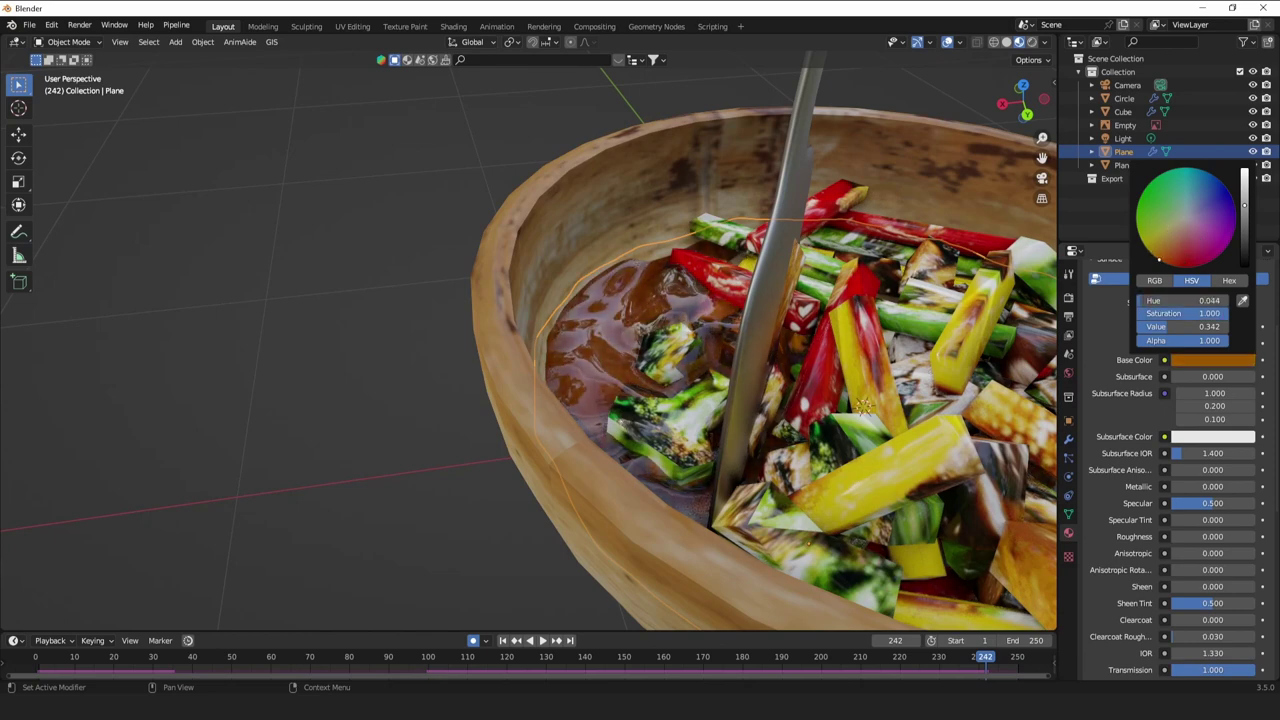
left_click_drag(1208, 314, 1171, 314)
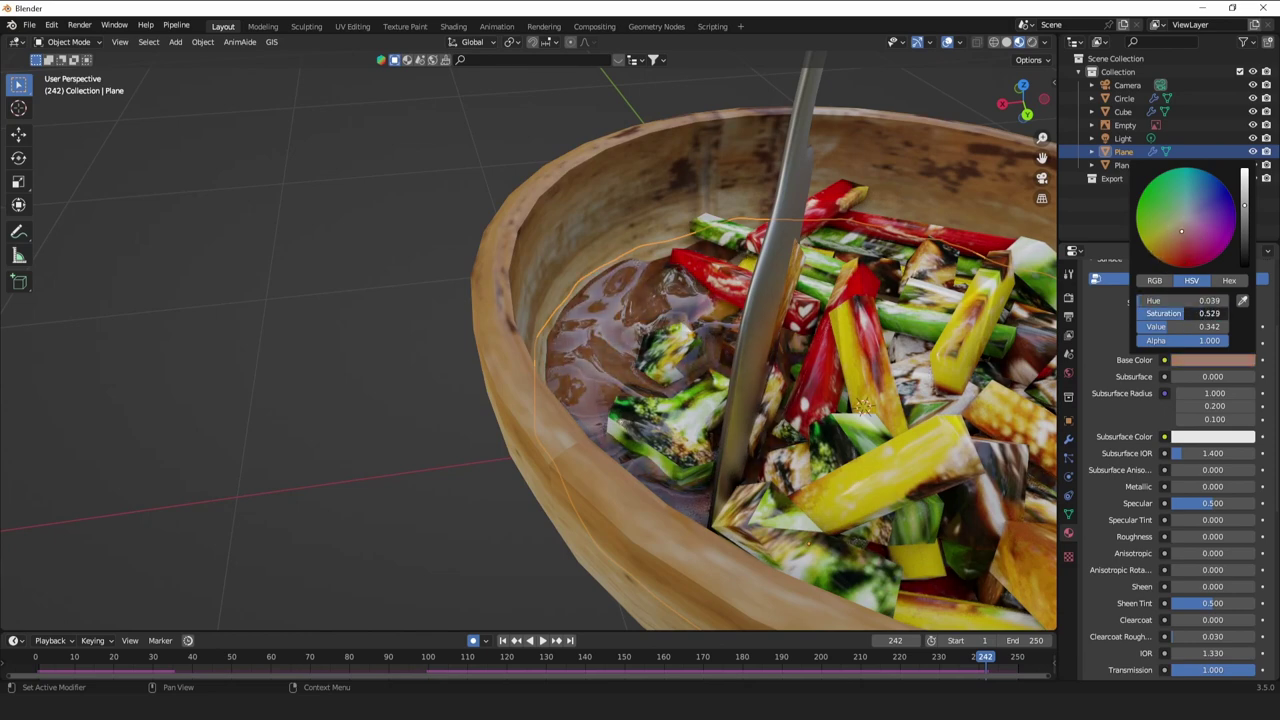
scroll(680, 300, "down", 3)
middle_click_drag(680, 300, 648, 296)
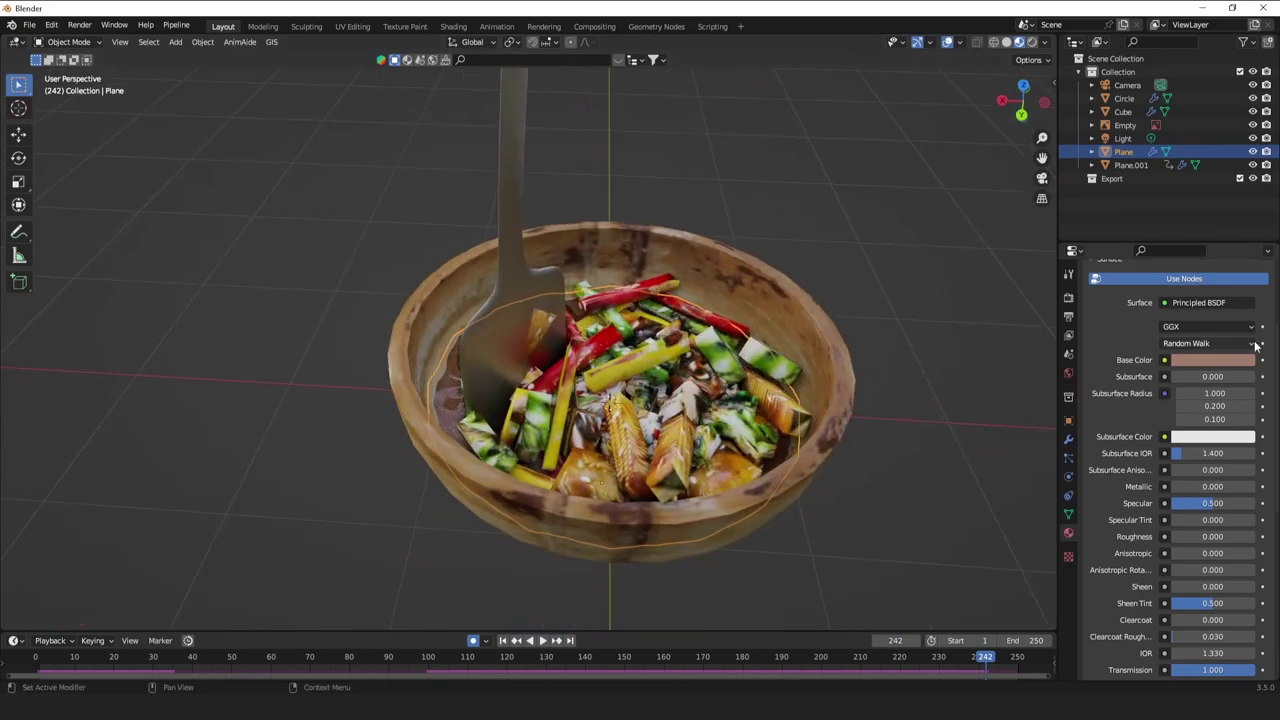
left_click(1238, 360)
left_click_drag(1245, 233, 1235, 237)
Deselect the liquid and play the stirring animation, examining the bowl from above and in close-up.
left_click(876, 300)
middle_click_drag(876, 300, 892, 279)
key("space")
scroll(922, 313, "down", 3)
scroll(893, 282, "up", 6)
scroll(892, 280, "down", 6)
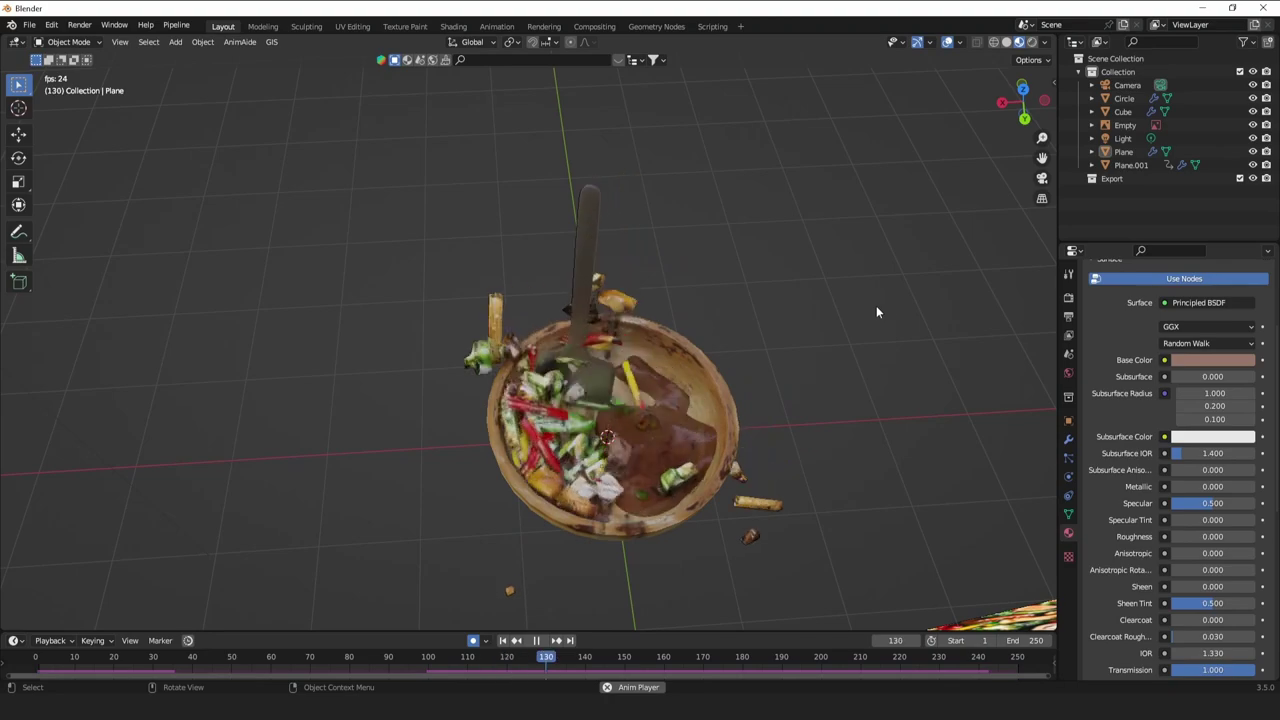
middle_click_drag(876, 305, 668, 342)
scroll(842, 267, "up", 5)
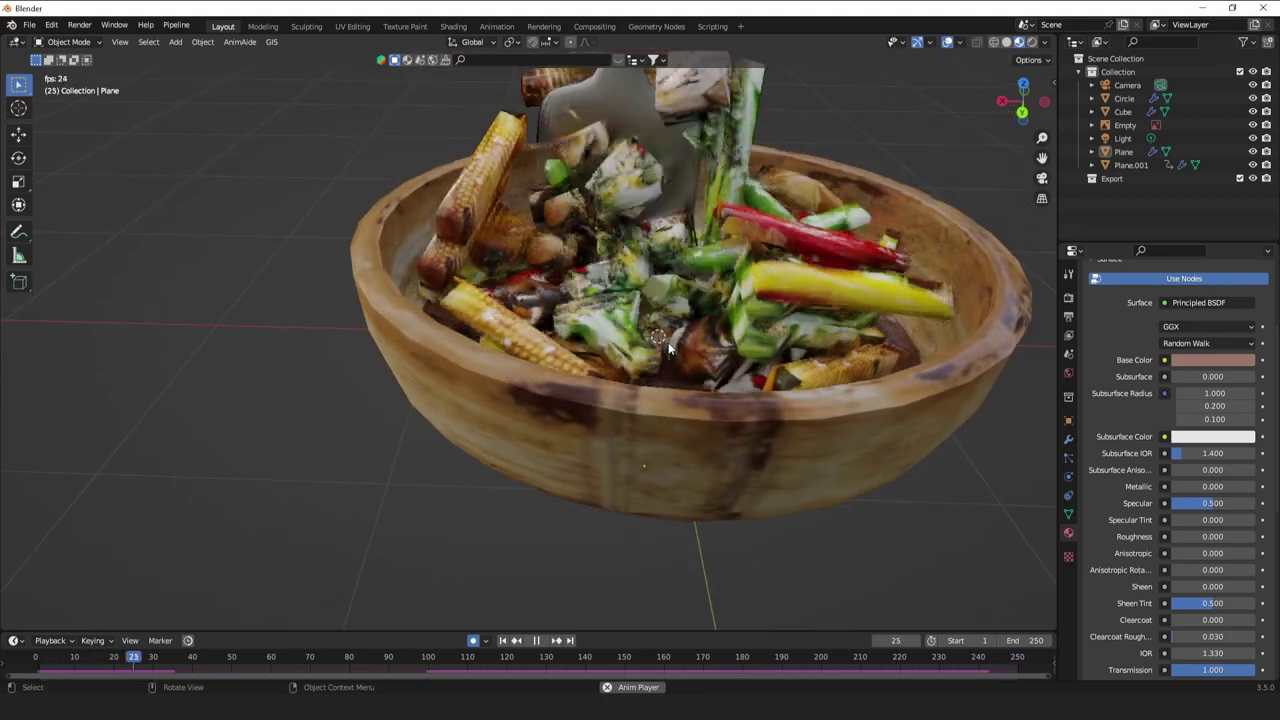
key("space")
Select the bowl, vegetables, liquid and spatula, and scale them down together to about 0.175 at frame 1.
scroll(680, 329, "down", 10)
scroll(668, 326, "up", 3)
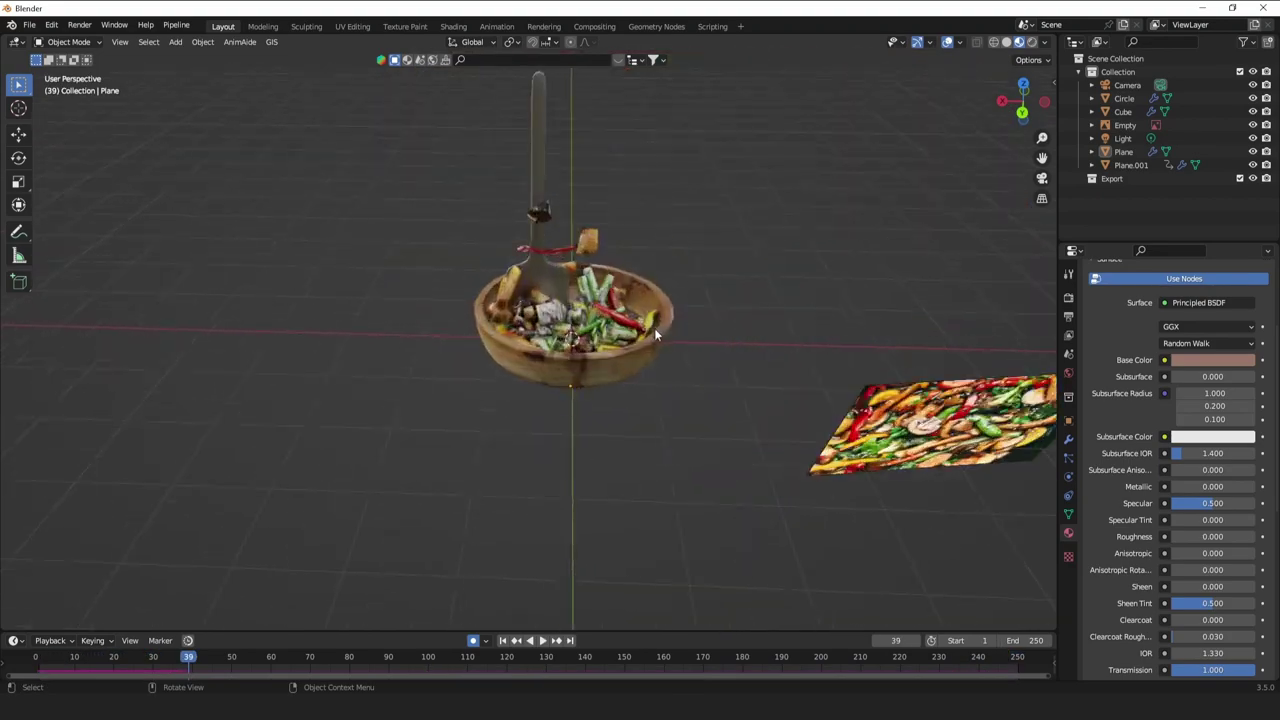
left_click_drag(708, 440, 402, 178)
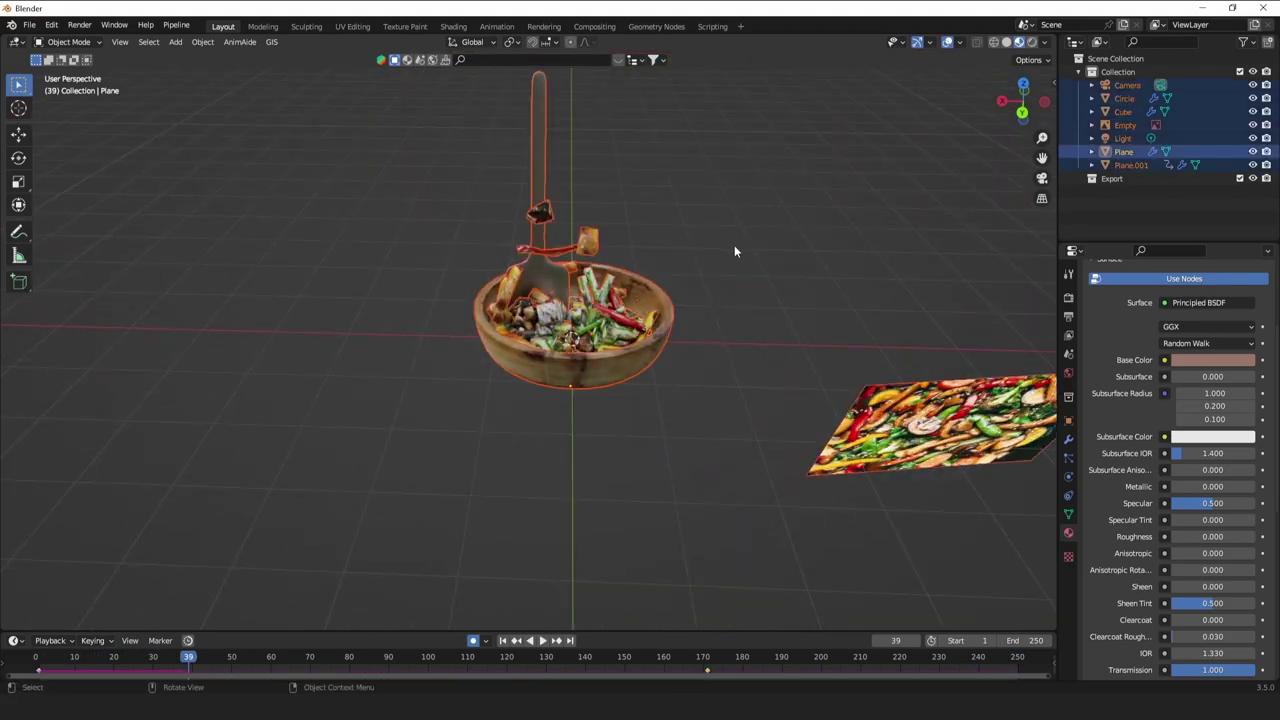
key("s")
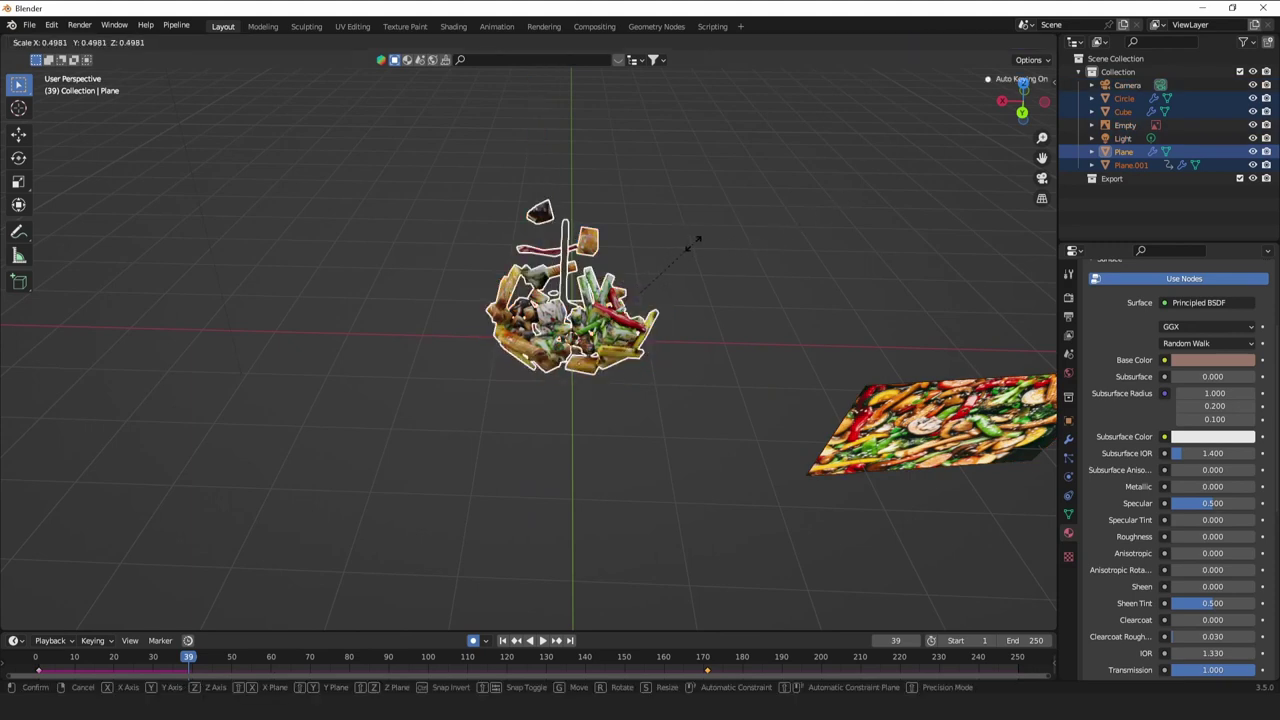
right_click(674, 248)
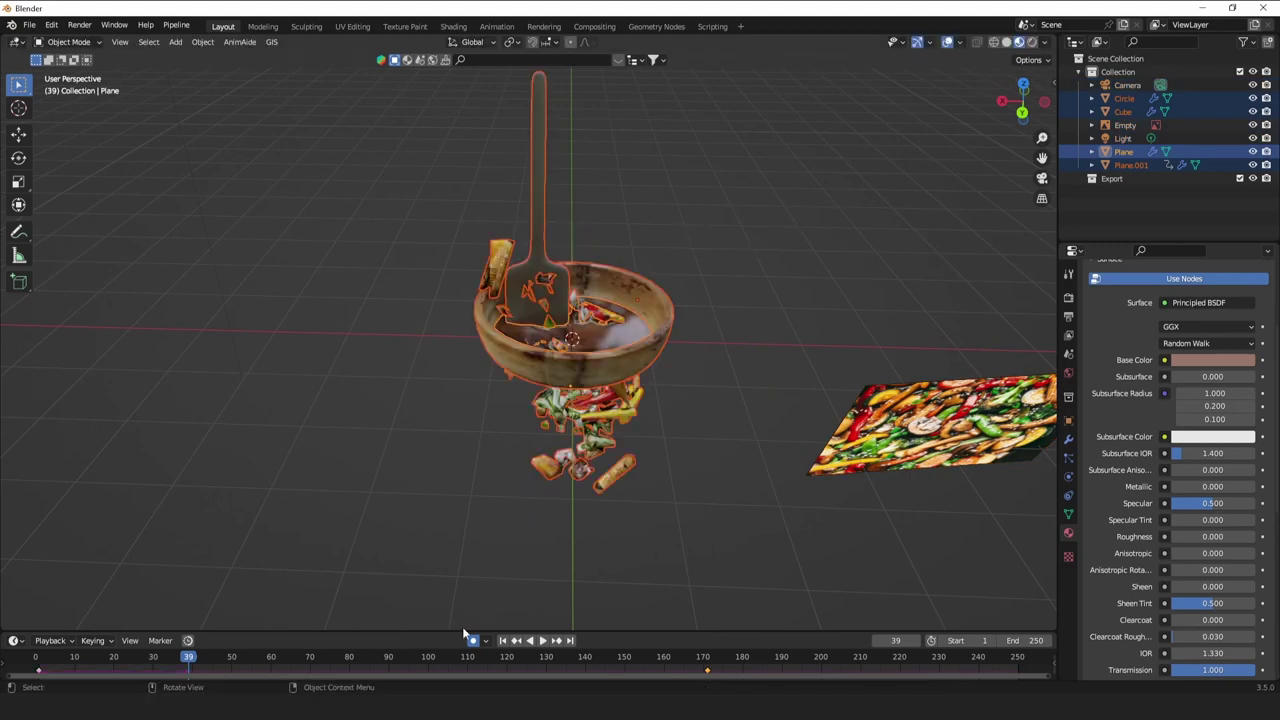
left_click(504, 641)
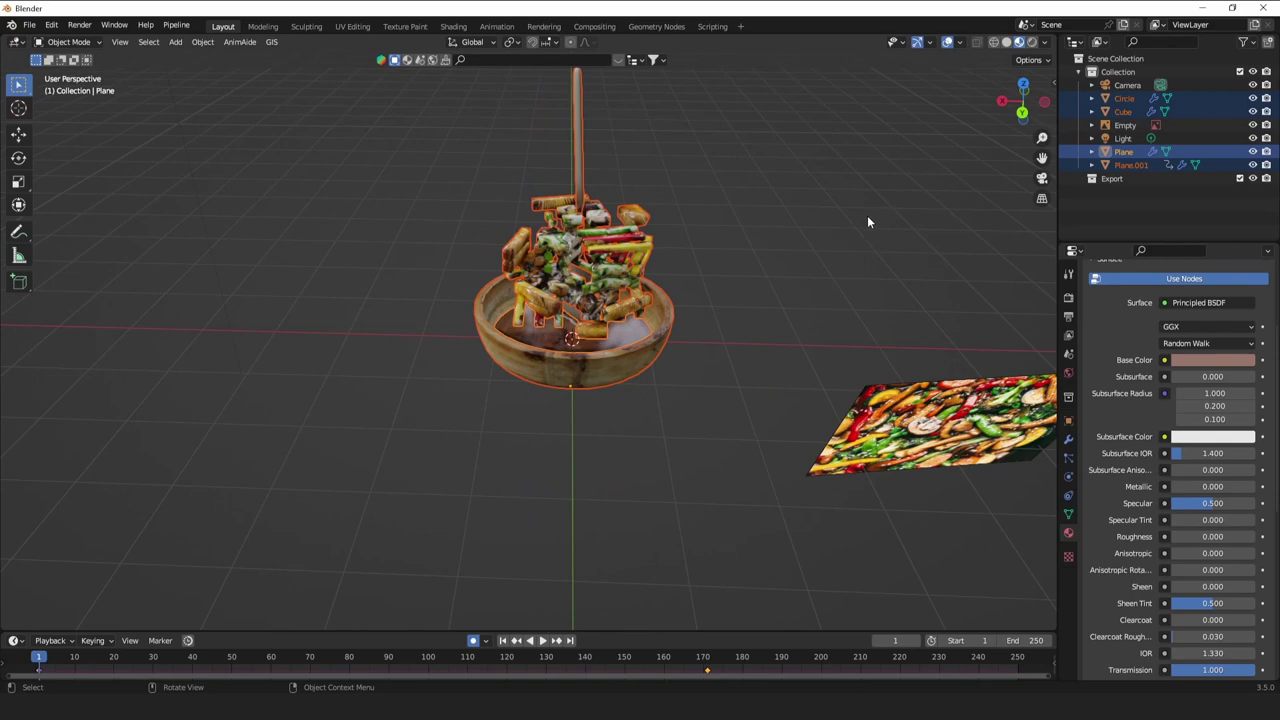
middle_click_drag(867, 220, 889, 203)
key("s")
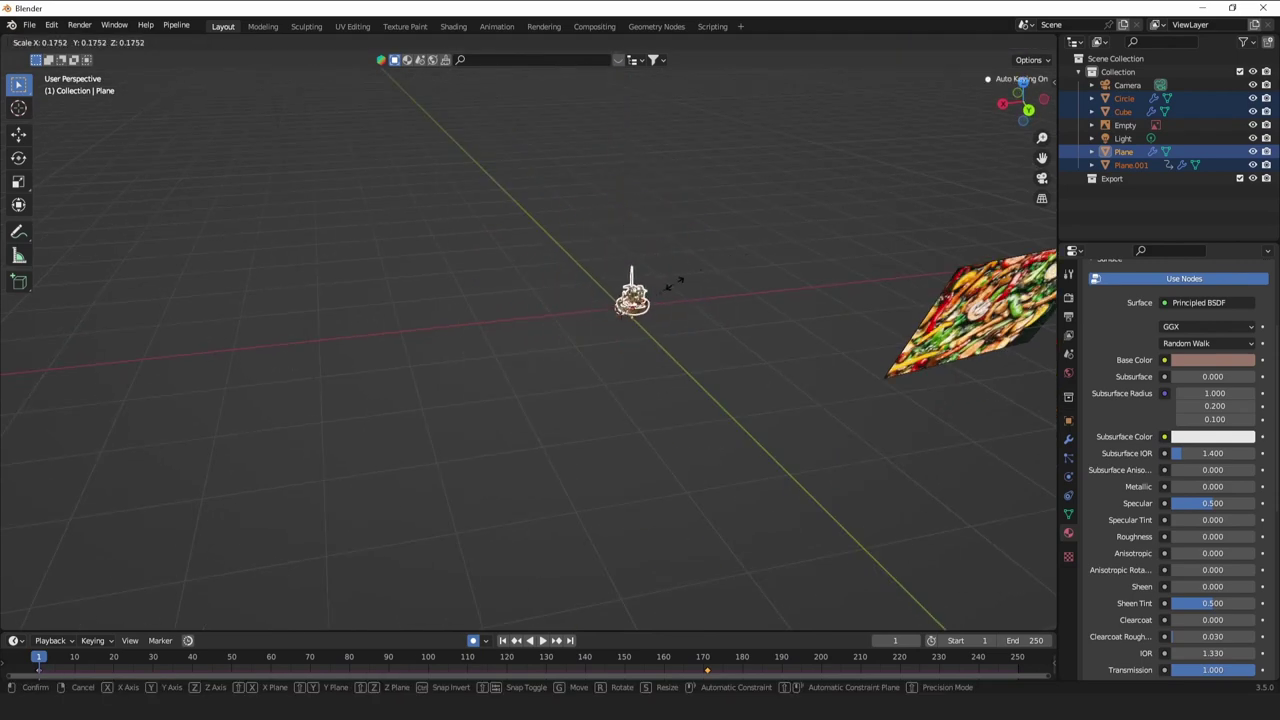
left_click(672, 290)
Move the scaled-down bowl setup about 0.2 m along the X axis and frame it in the view.
middle_click_drag(691, 277, 619, 276)
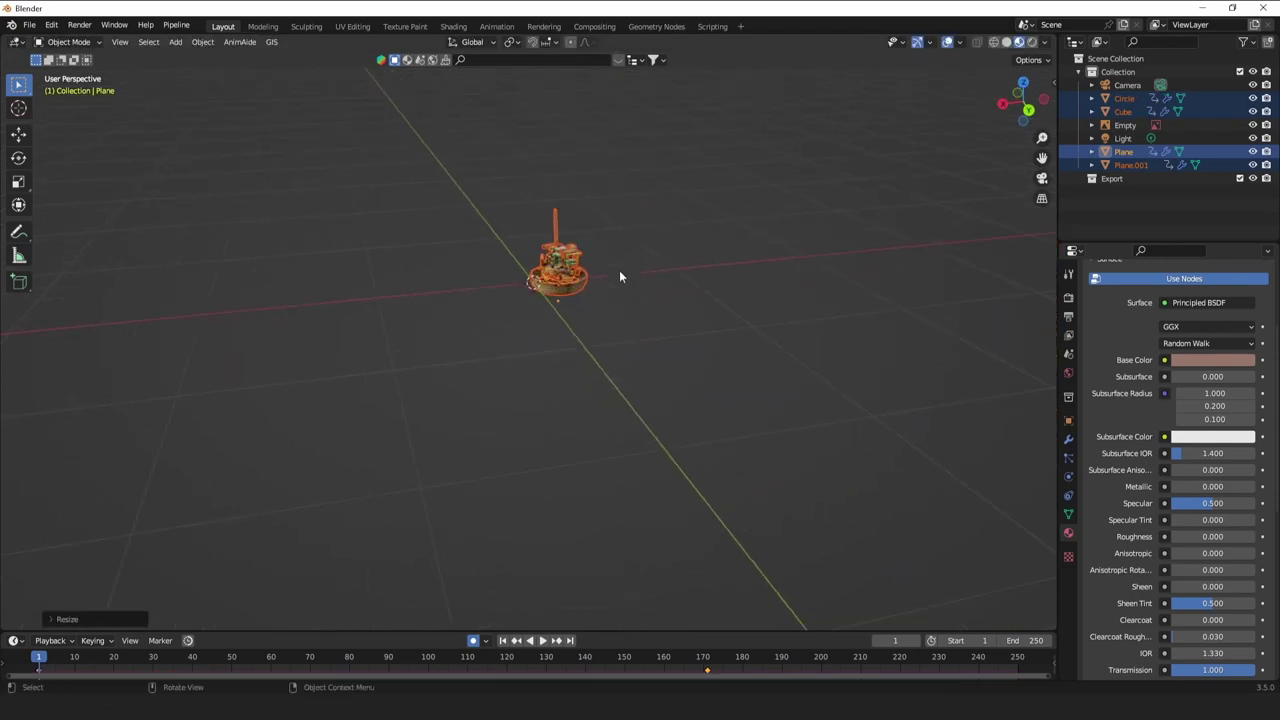
key("g")
key("x")
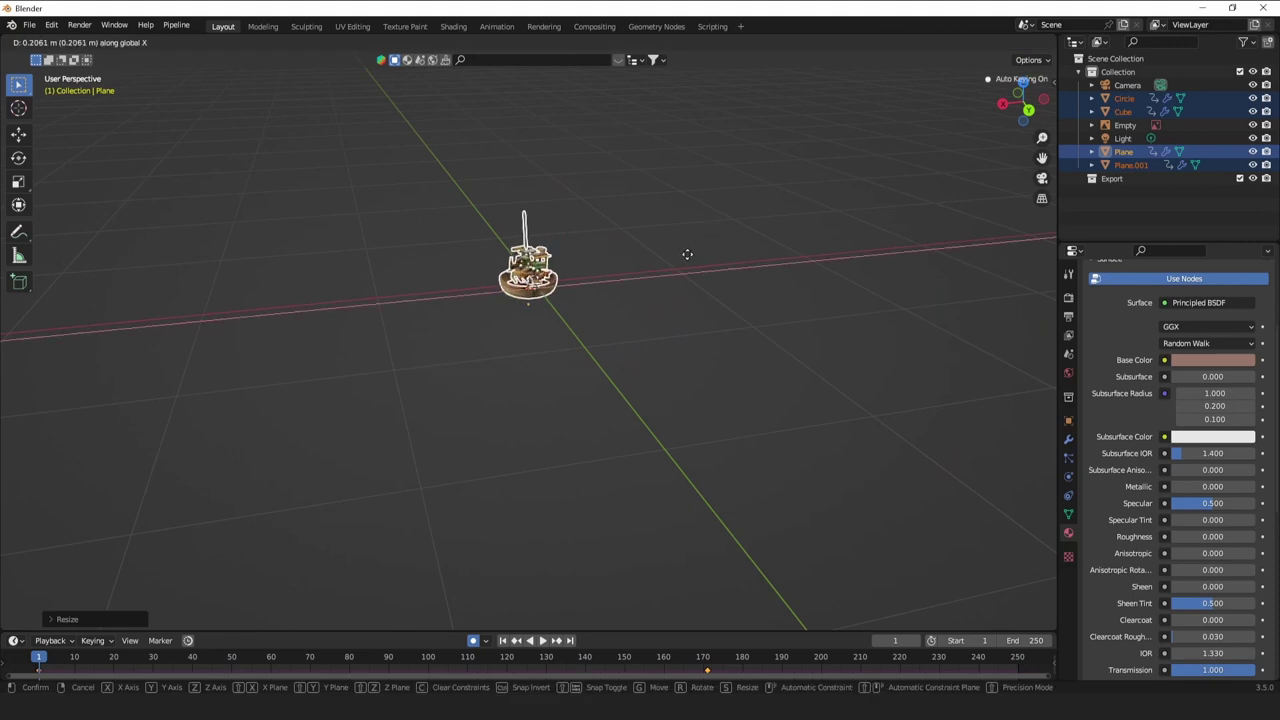
left_click(688, 259)
key("KP_Decimal")
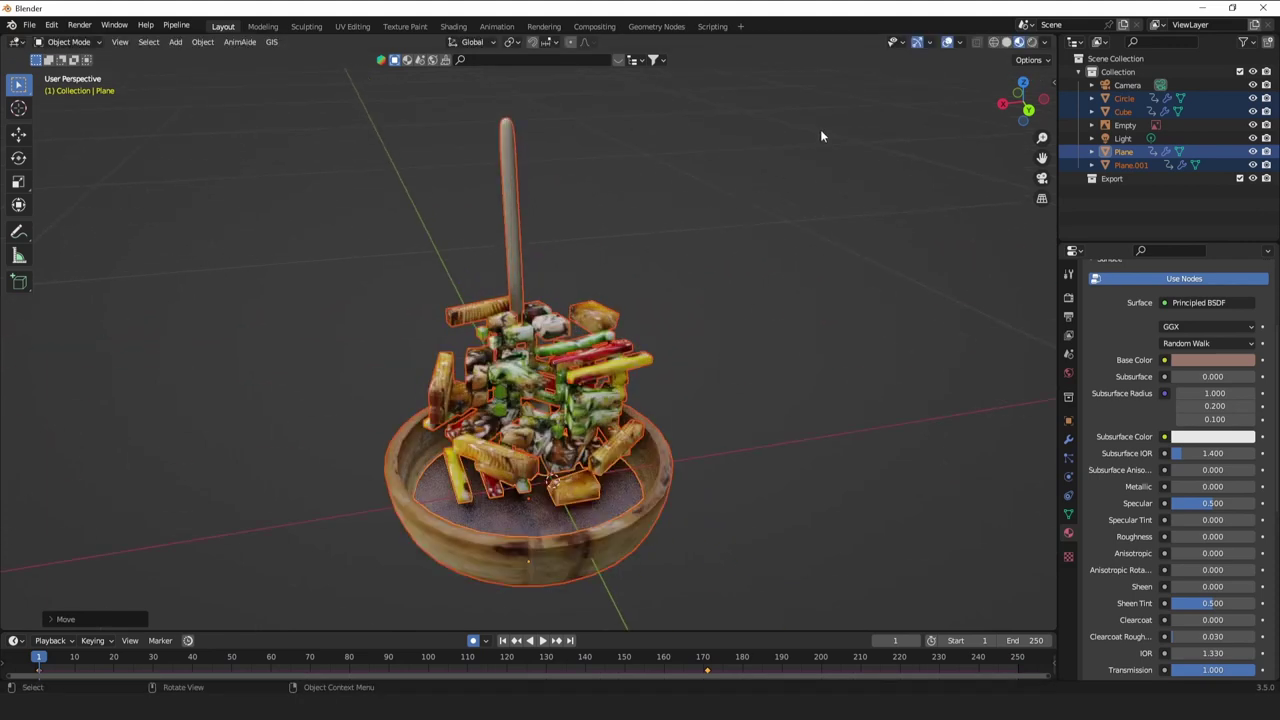
Play the scaled-down setup in rendered shading, and undo the move and resize.
left_click(1034, 42)
left_click(1044, 42)
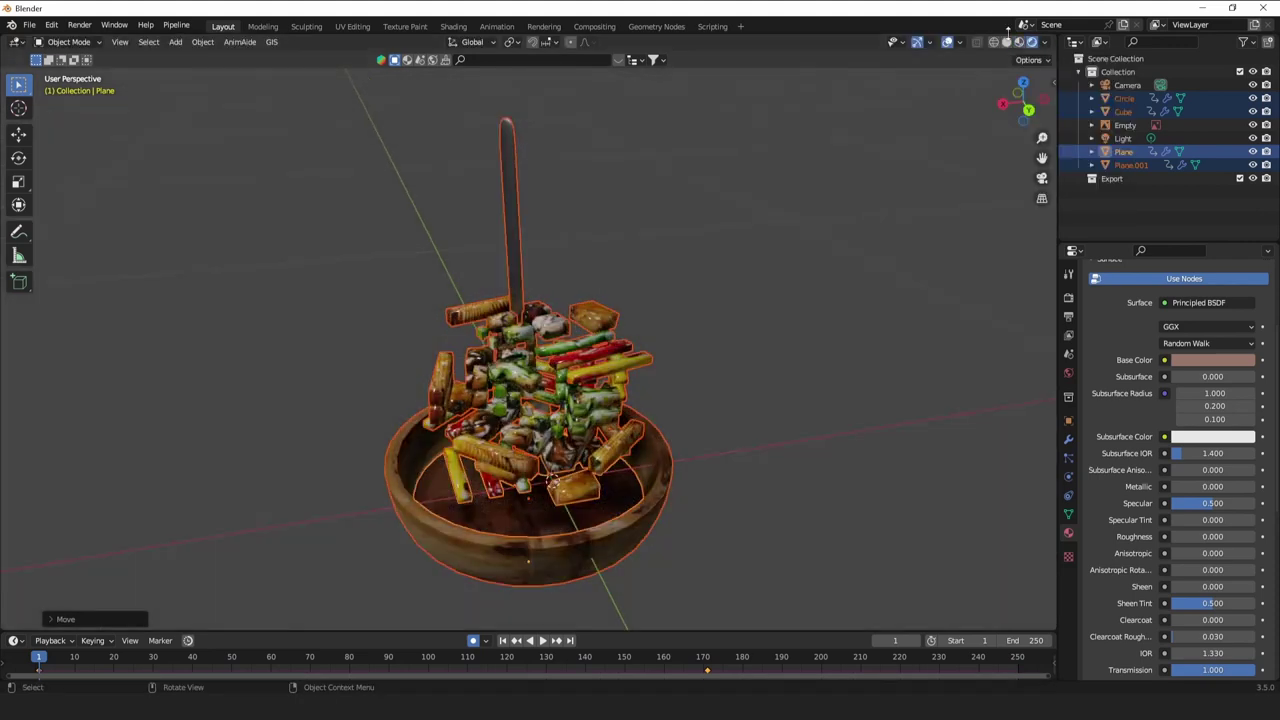
left_click(958, 43)
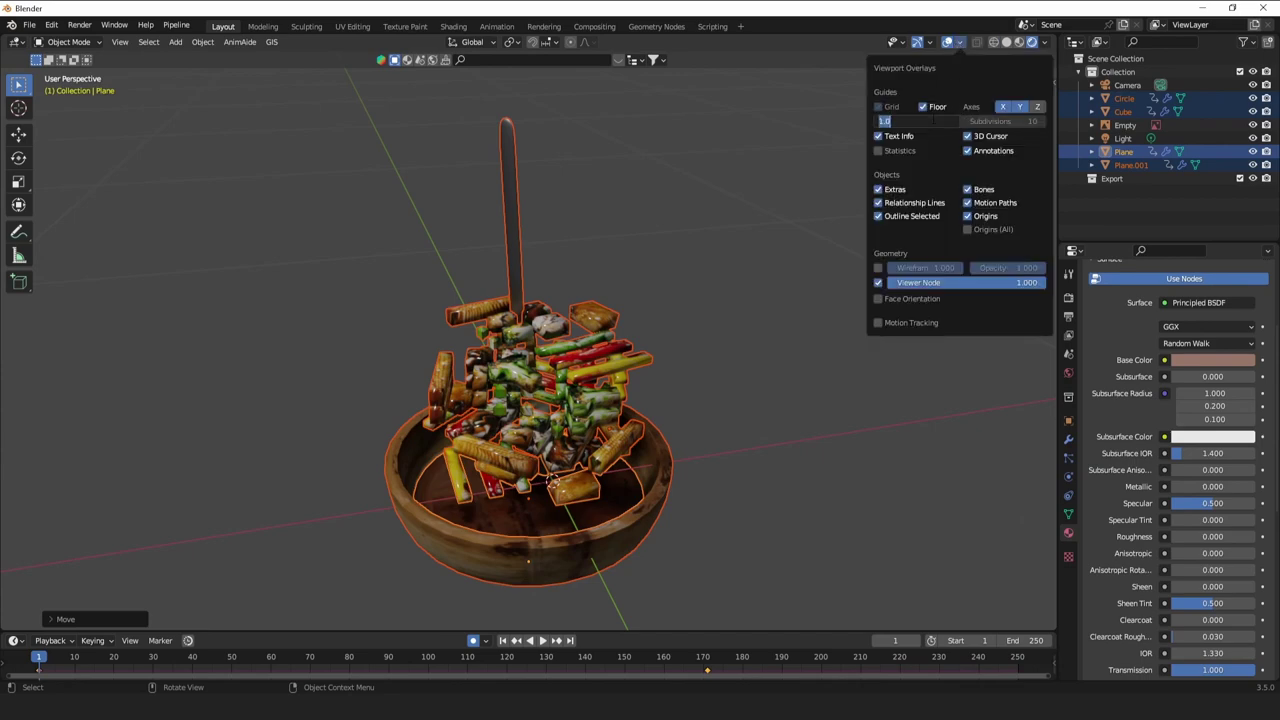
key("space")
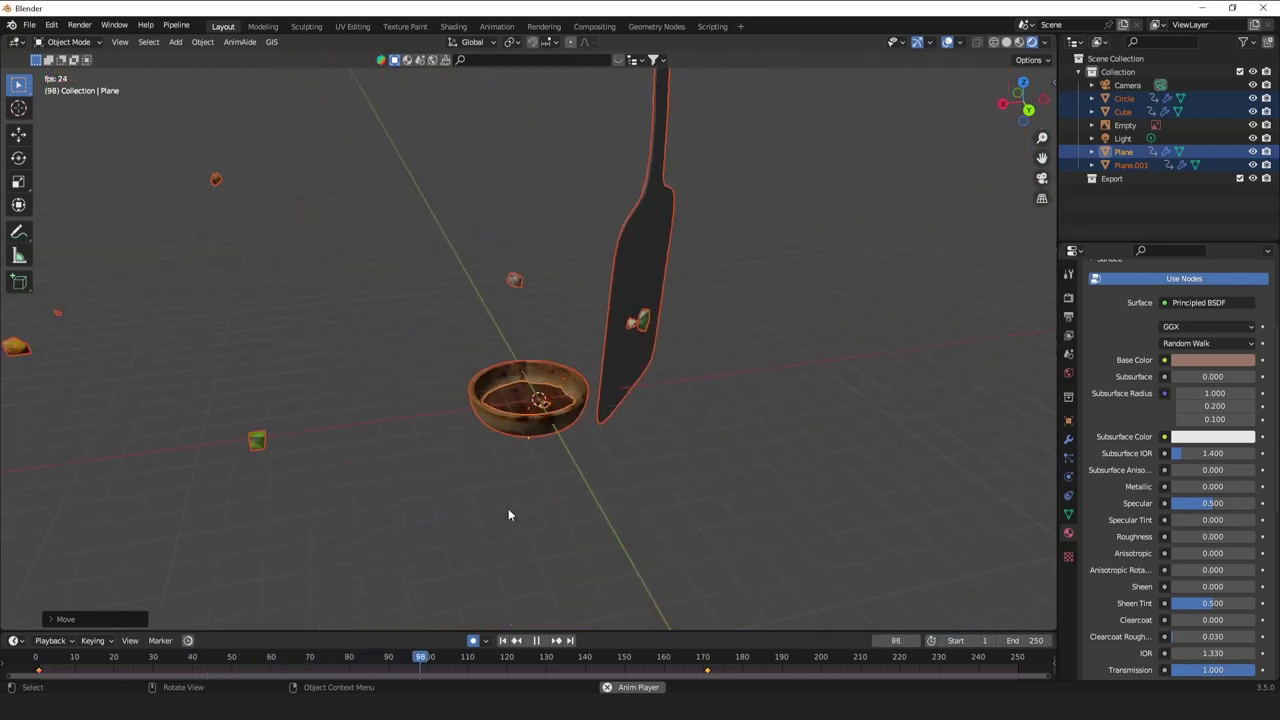
key("Escape")
scroll(508, 514, "down", 10)
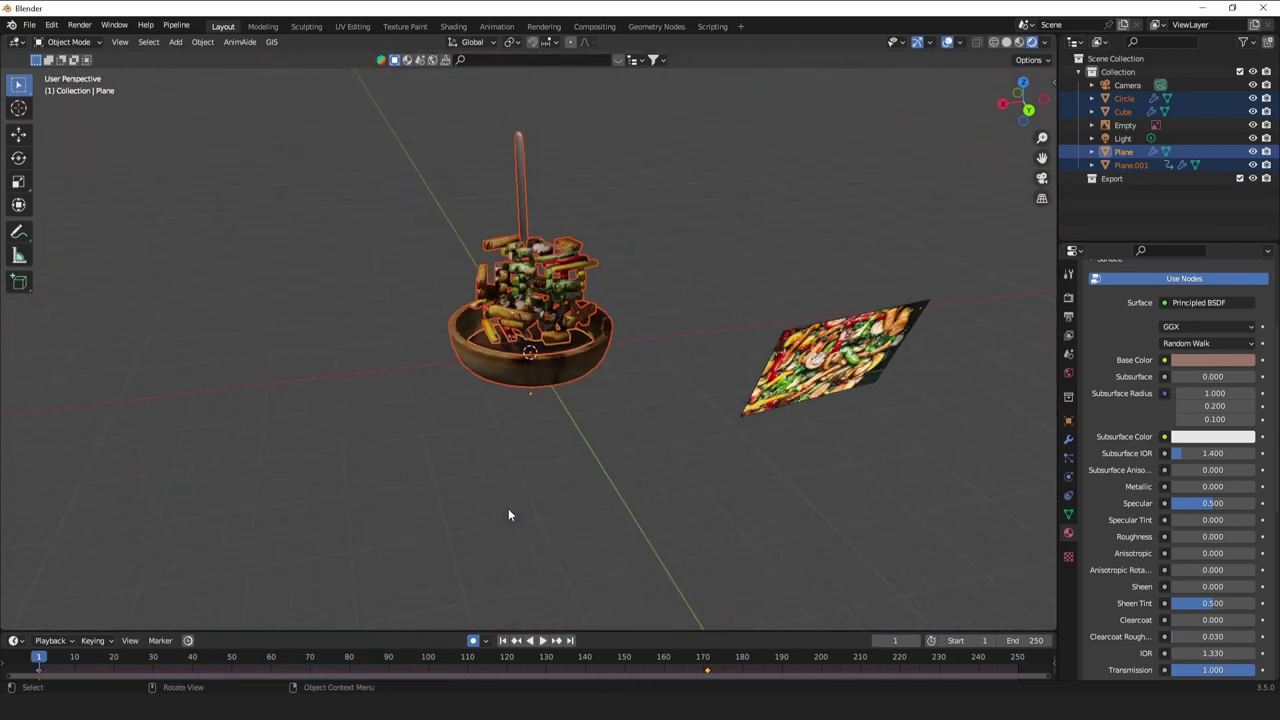
Play the full-size stirring animation from frame 1 in rendered shading and inspect the bowl close up.
key("space")
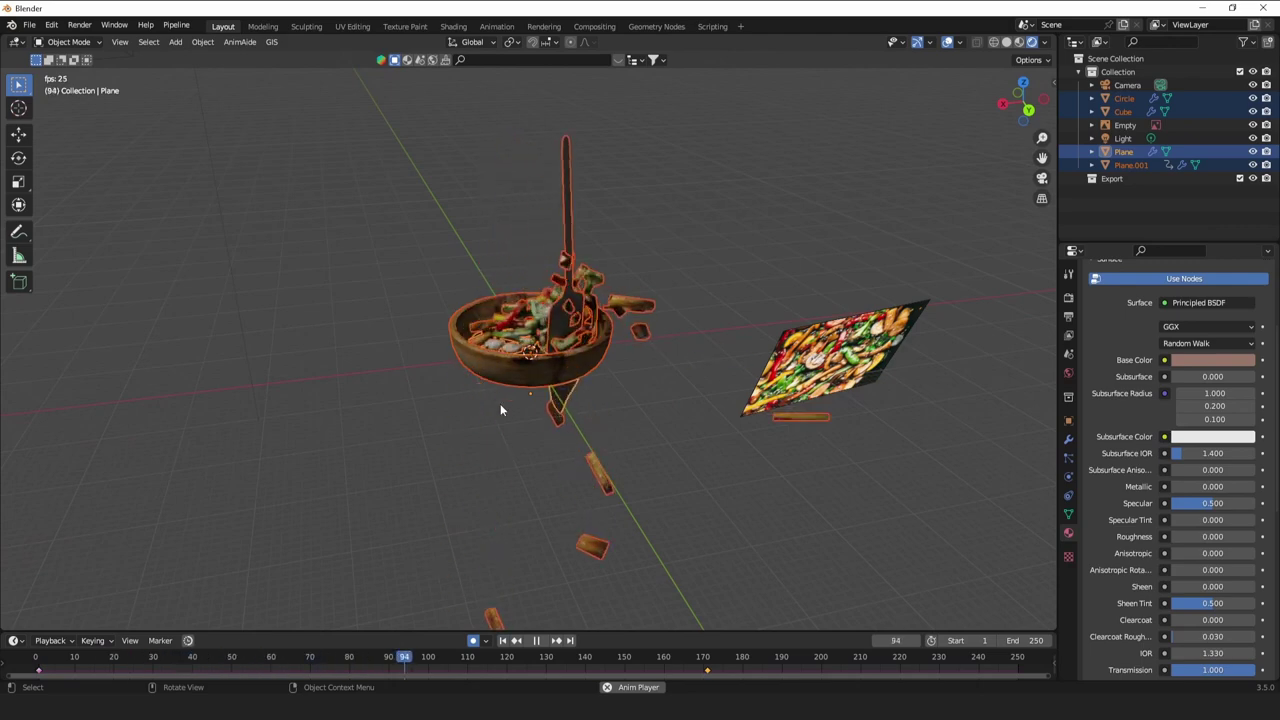
left_click(510, 640)
left_click(565, 515)
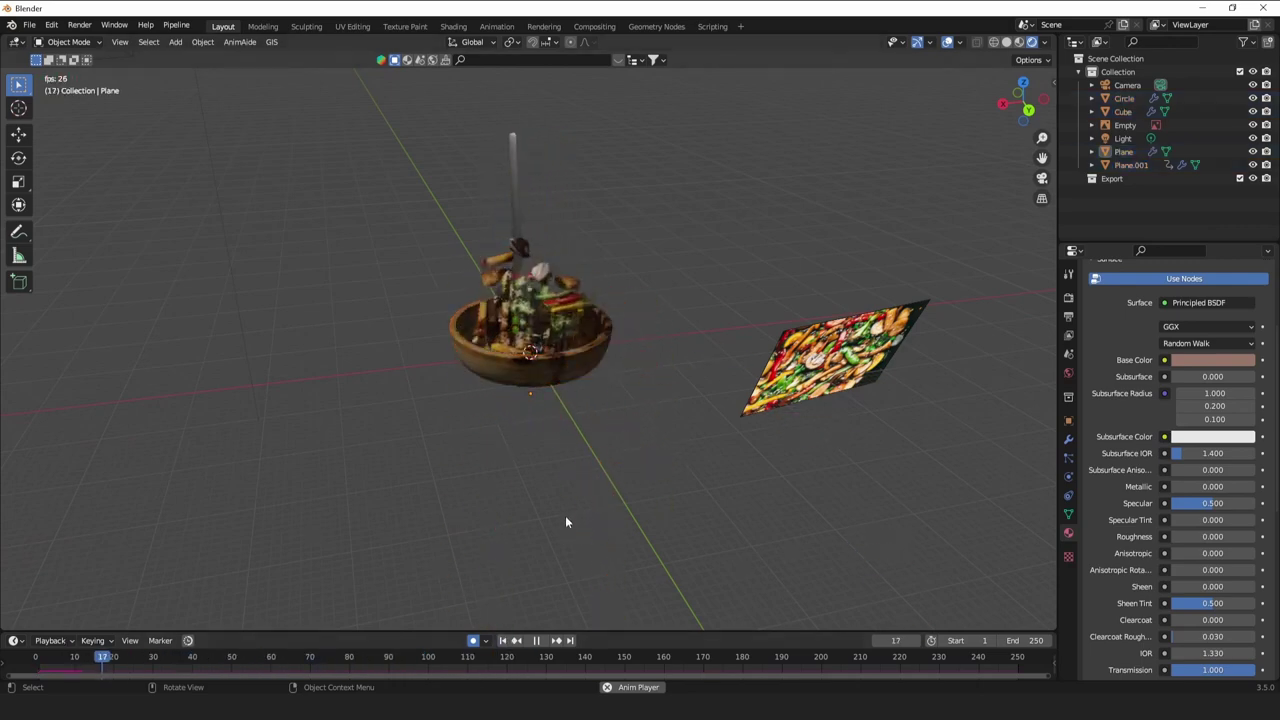
scroll(600, 520, "up", 5)
scroll(710, 528, "up", 4)
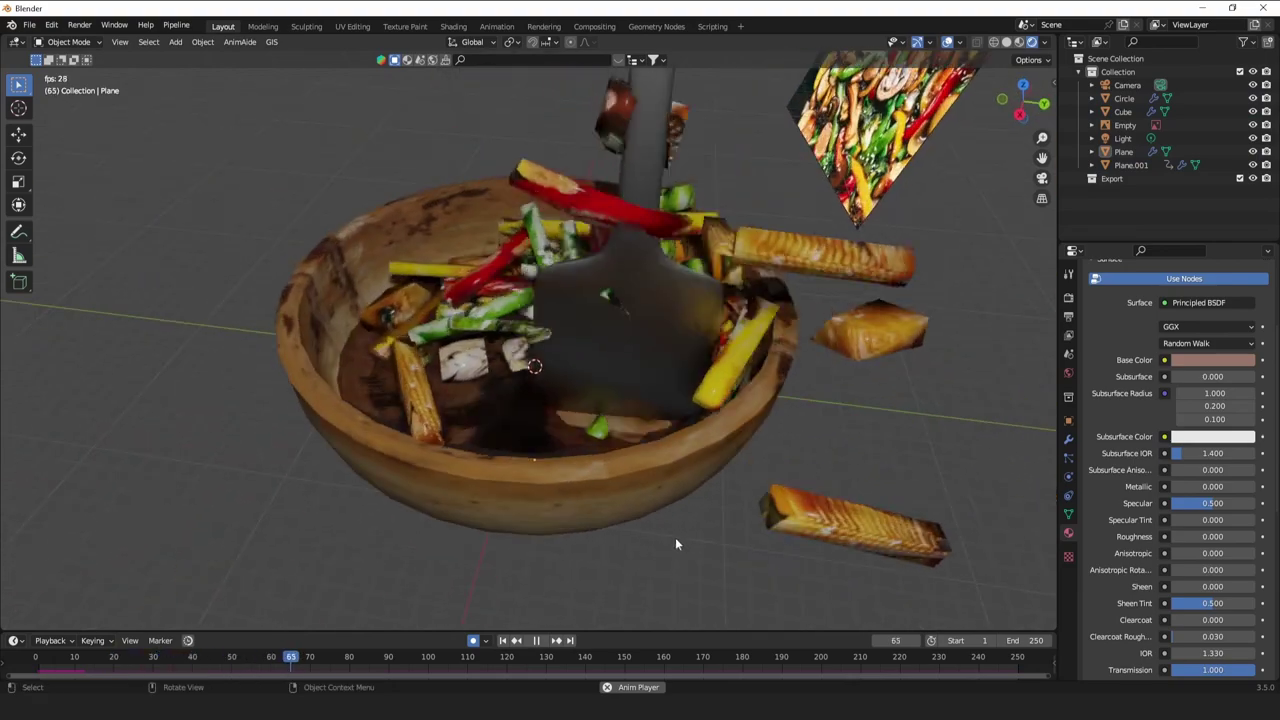
key("space")
Play back the stirring in Material Preview shading from other angles and return to frame 1.
key("space")
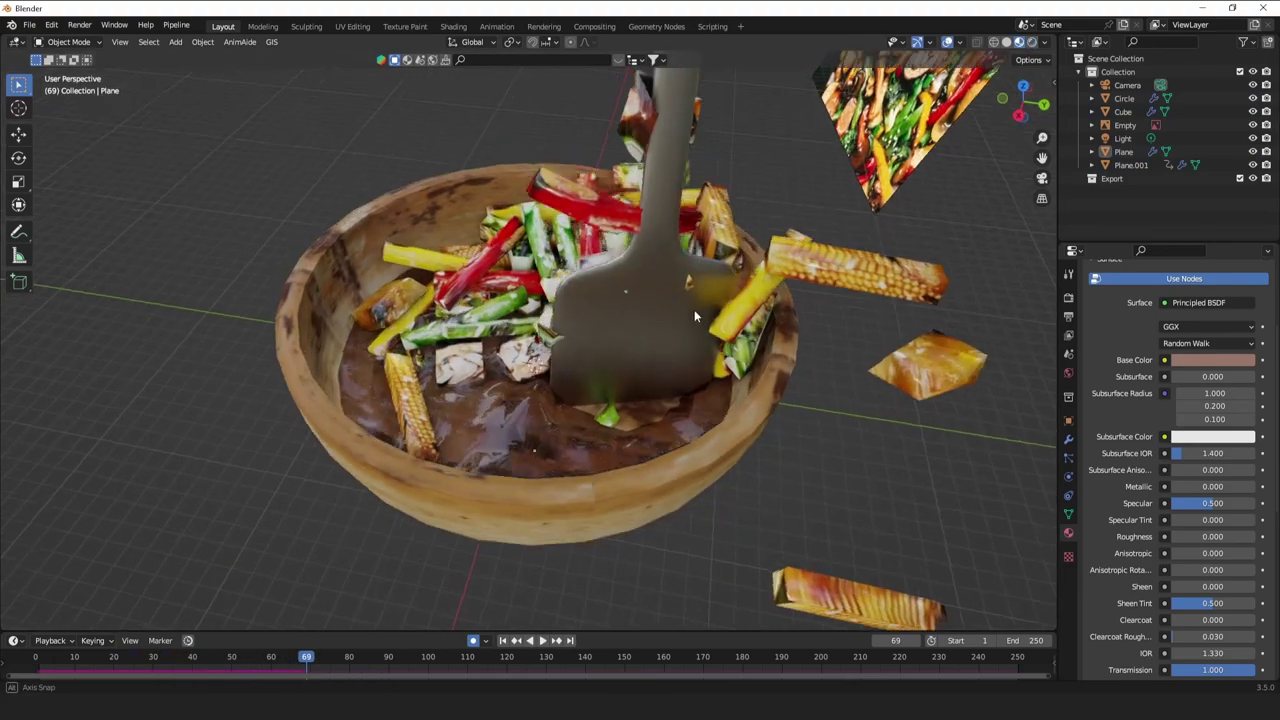
middle_click_drag(694, 309, 746, 335)
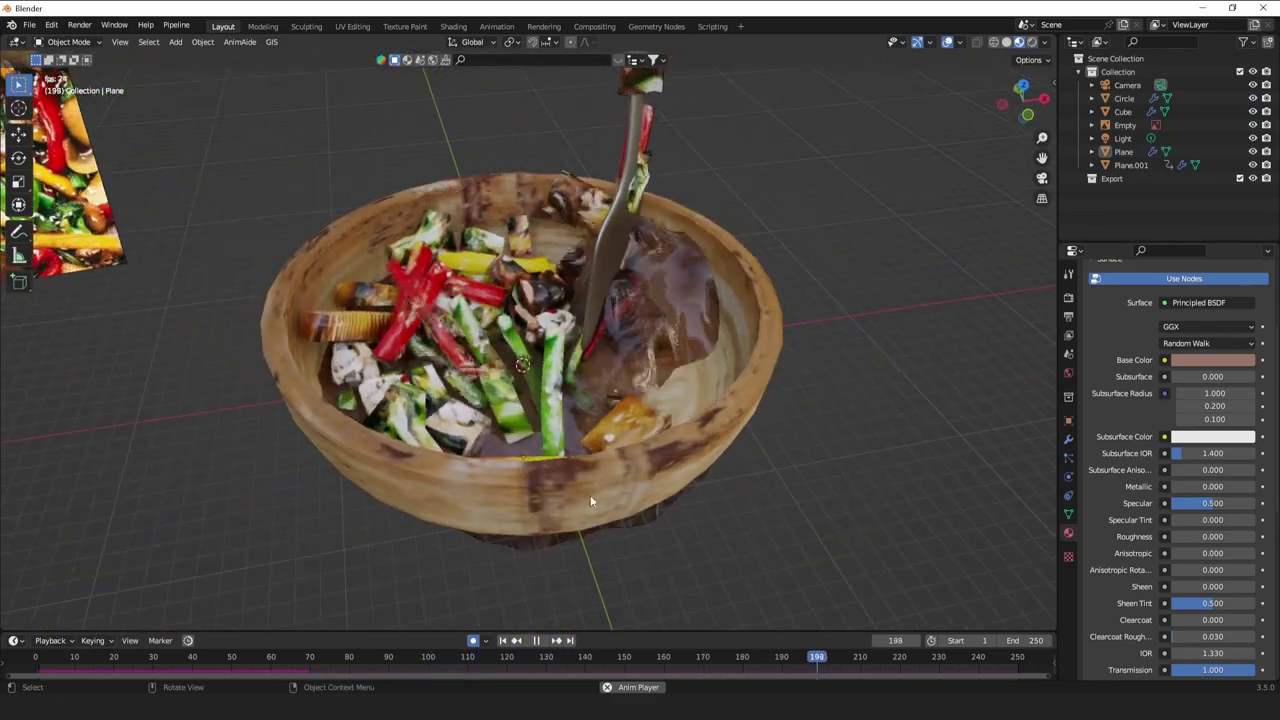
left_click(502, 640)
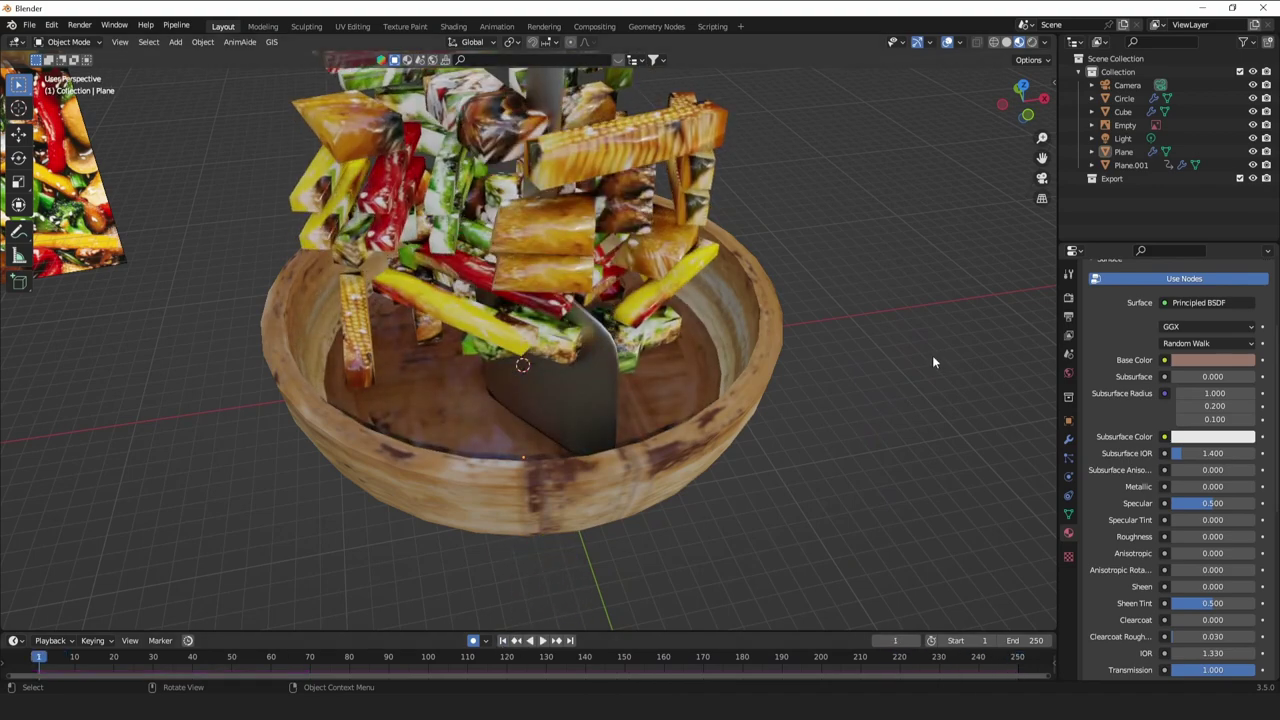
scroll(931, 362, "down", 5)
middle_click_drag(931, 362, 855, 330)
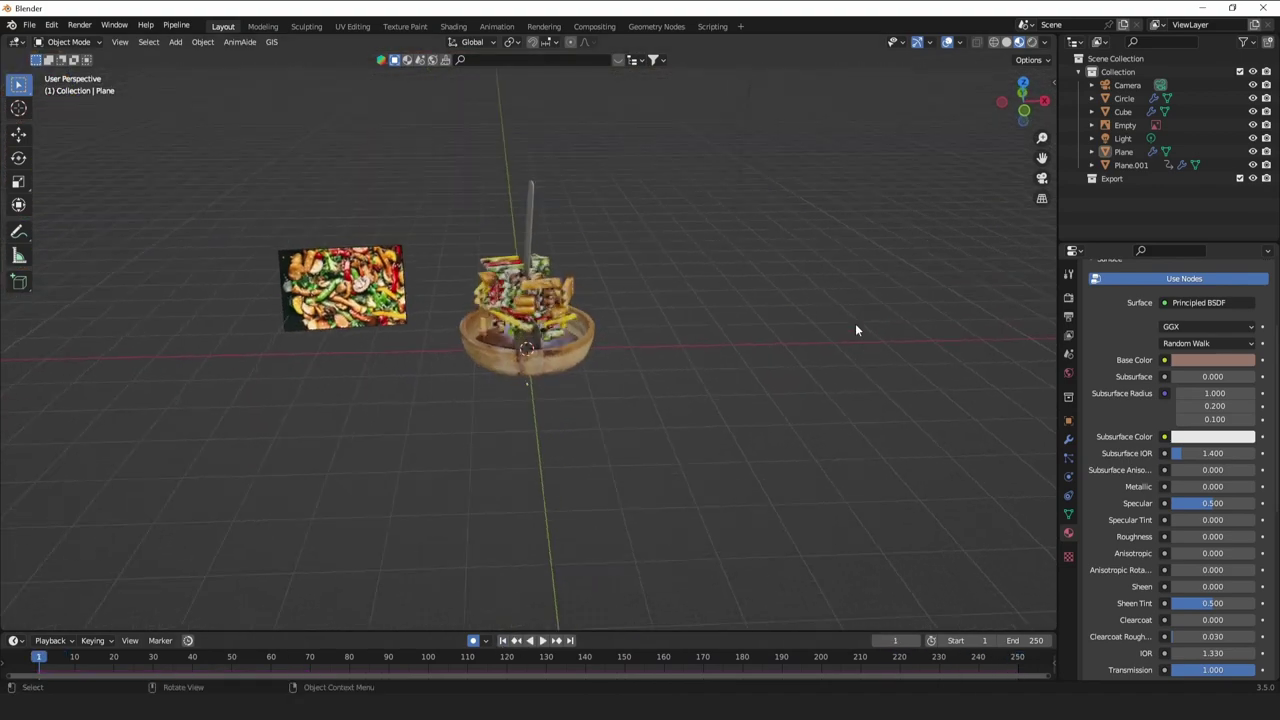
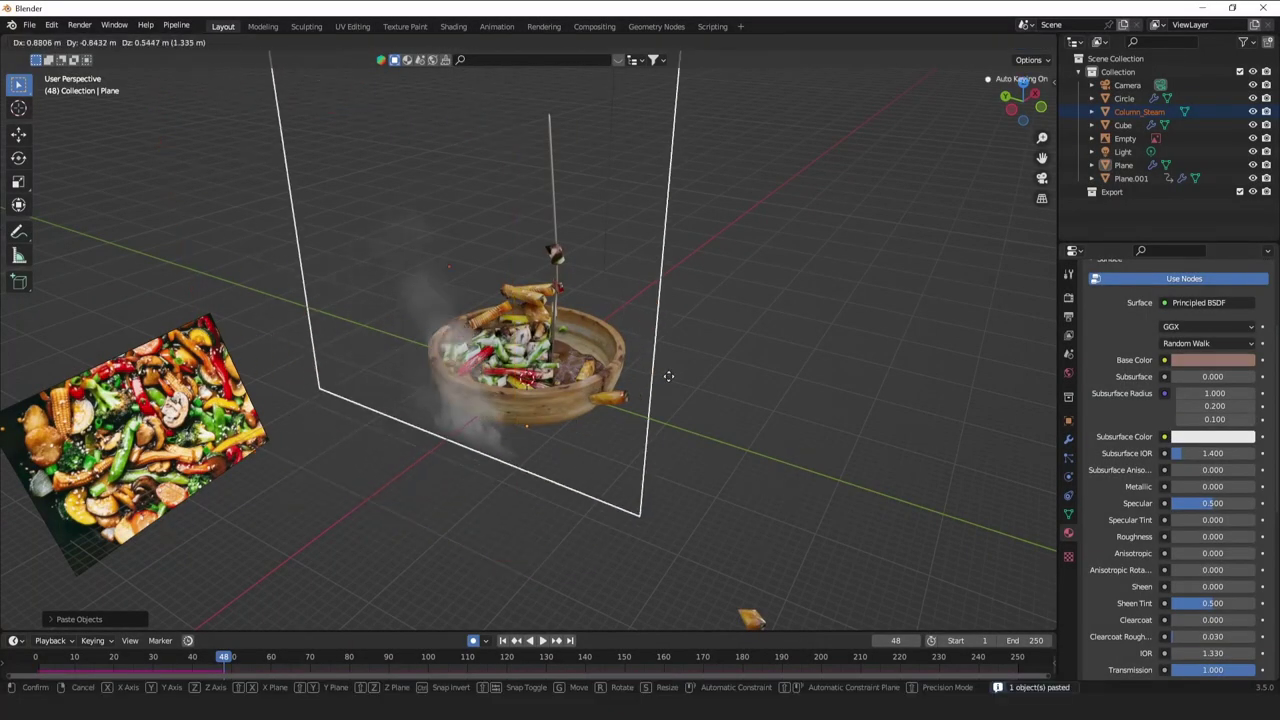
Resize and position the pasted Column_Steam plane so its steam rises from the bowl.
middle_click_drag(671, 379, 831, 374)
key("g")
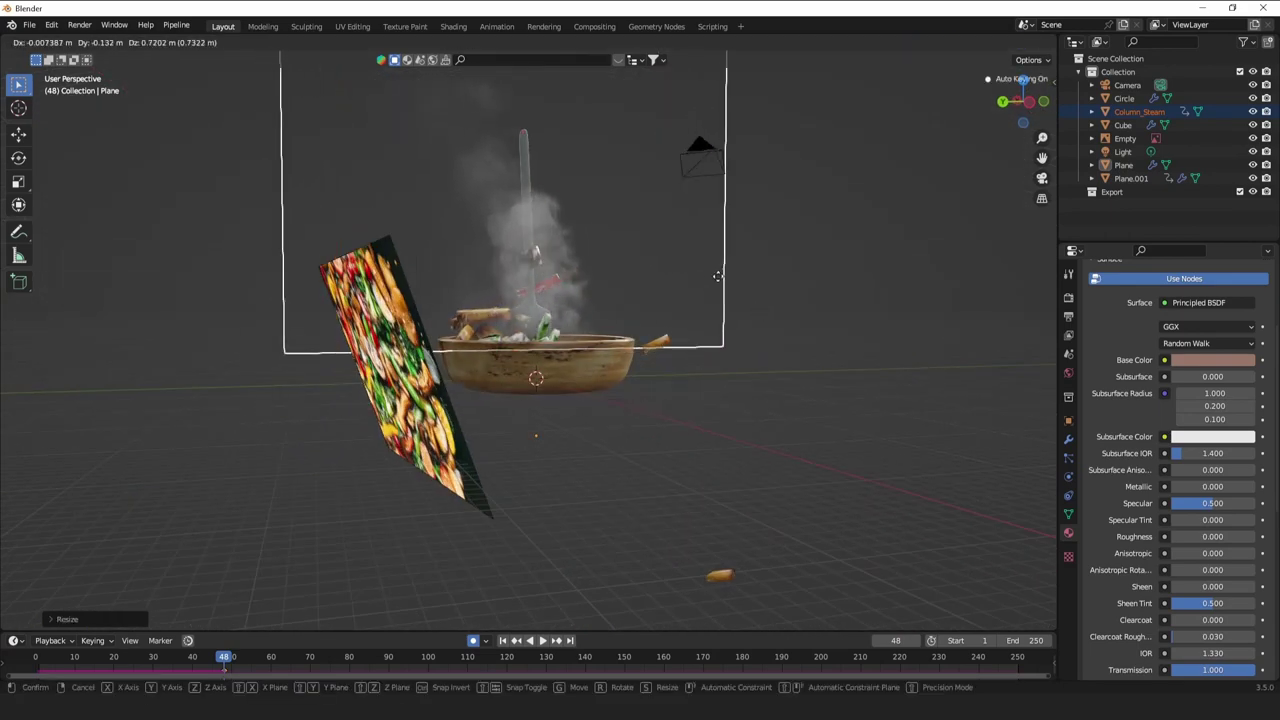
left_click(717, 275)
Play the animation with the steam and examine how it blends with the bowl and vegetables.
key("space")
middle_click_drag(717, 275, 518, 515)
scroll(630, 350, "up", 6)
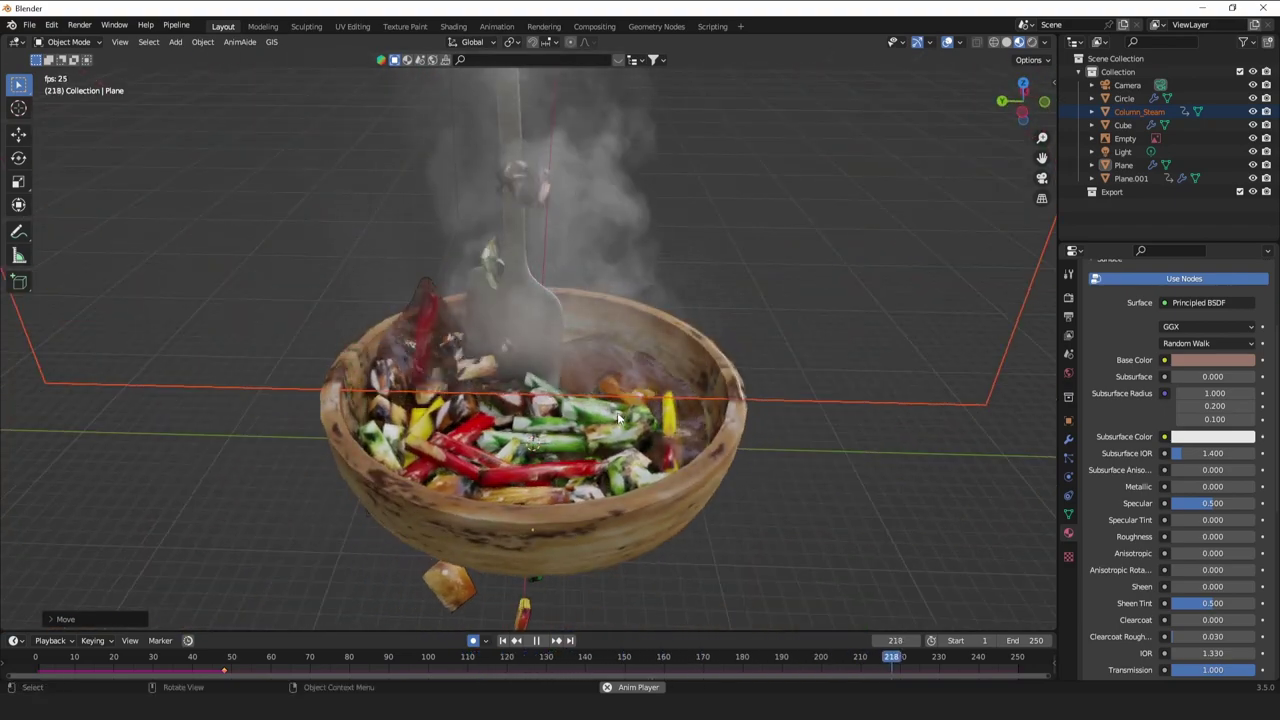
key("space")
Select the vegetable pieces and remove their Dynamic Paint physics, keeping the Cloth simulation.
left_click(602, 361)
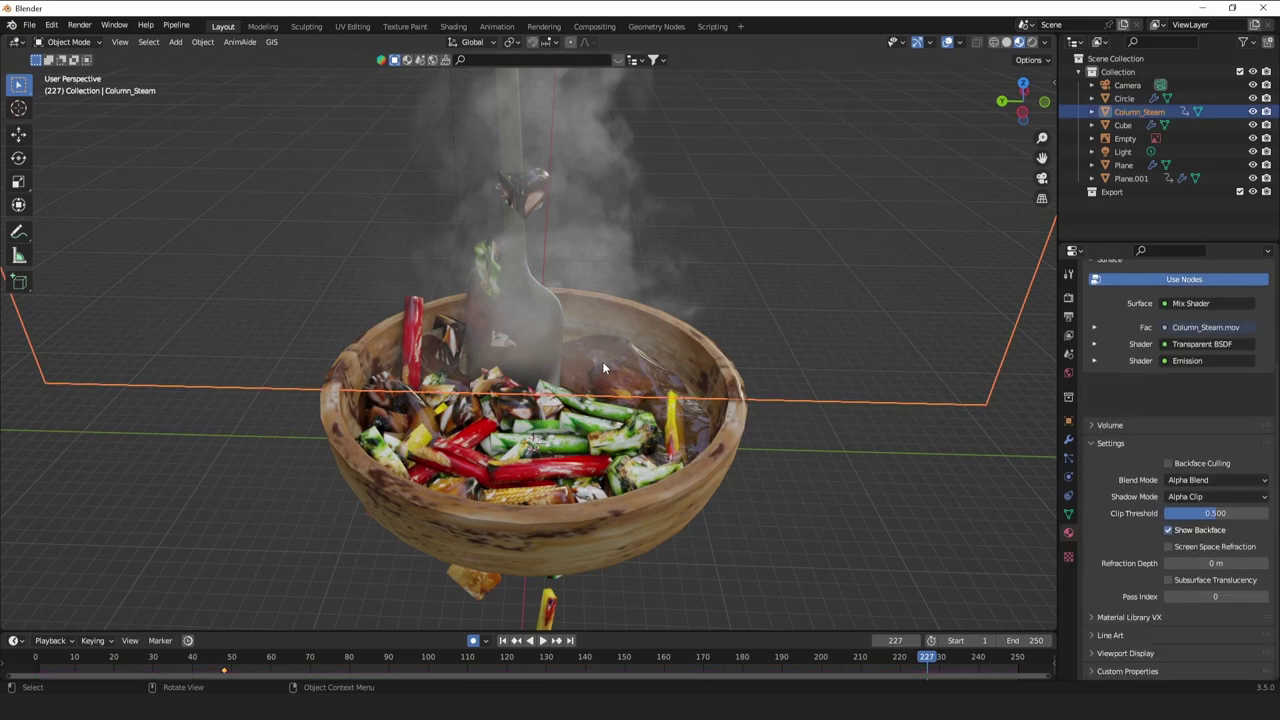
left_click(521, 446)
left_click(1067, 475)
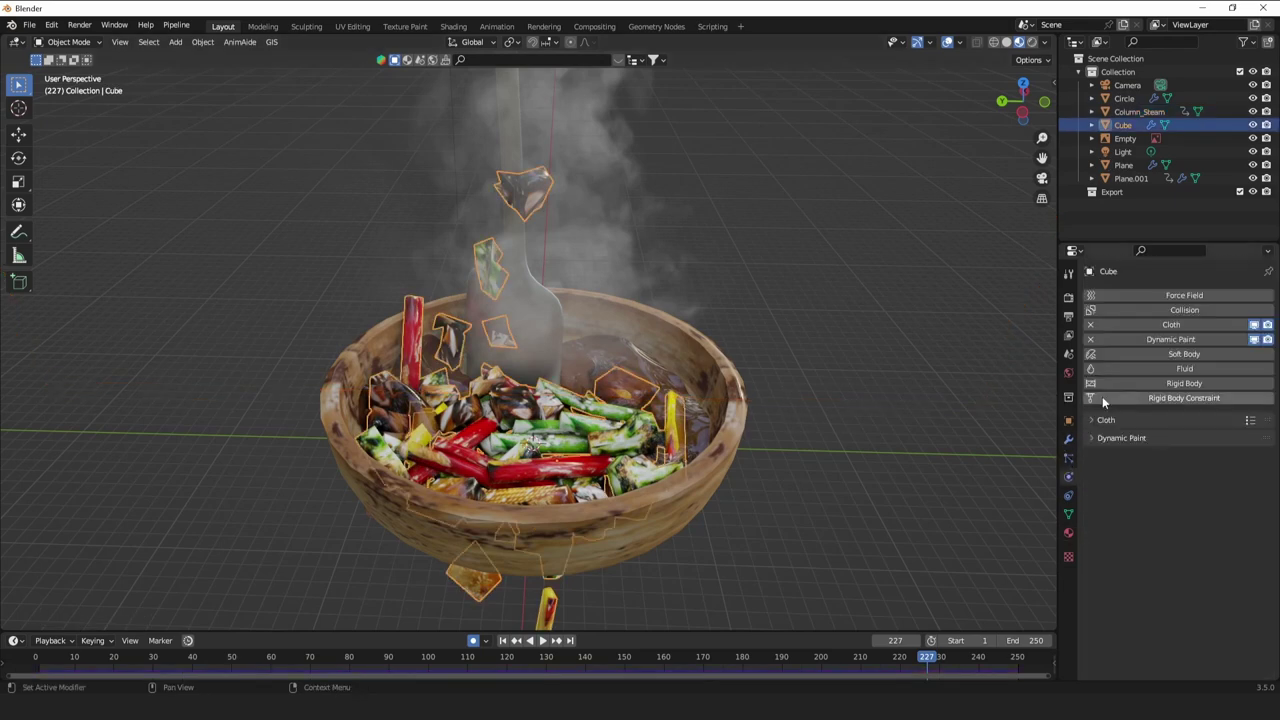
left_click(1138, 341)
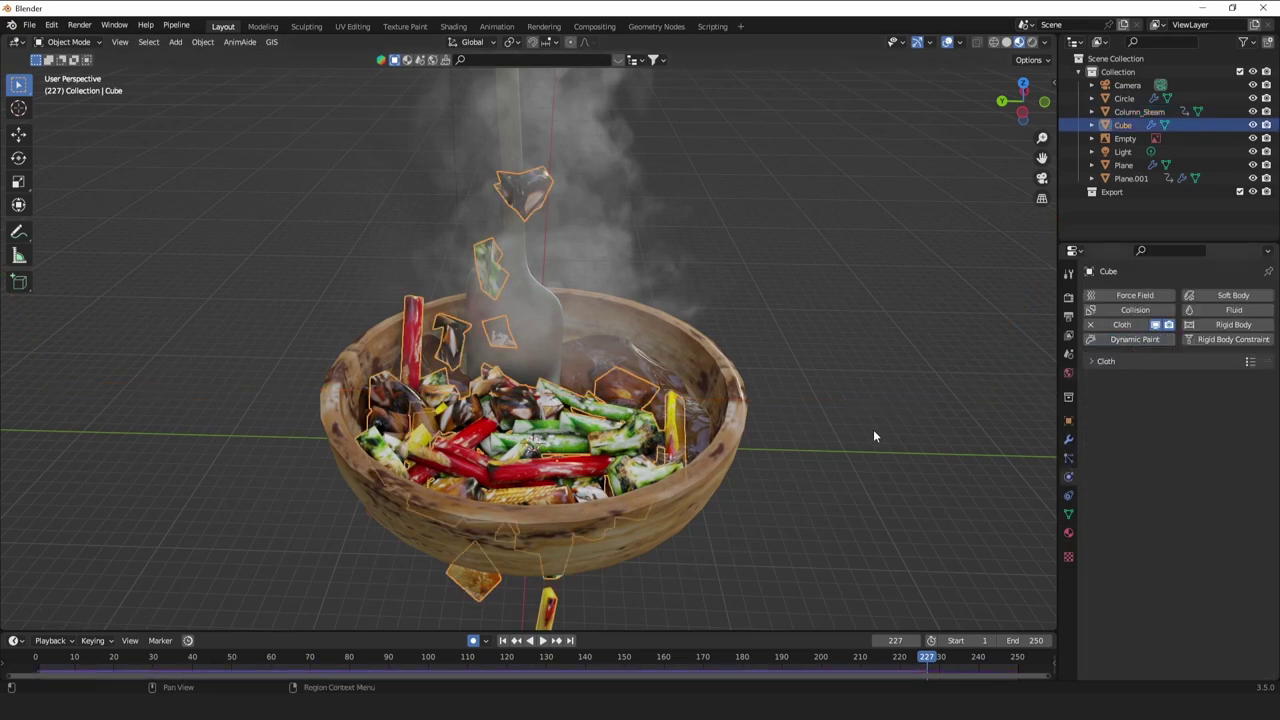
Play the animation from frame 1 and examine how the cloth vegetables react to the spatula.
left_click(503, 640)
left_click(541, 640)
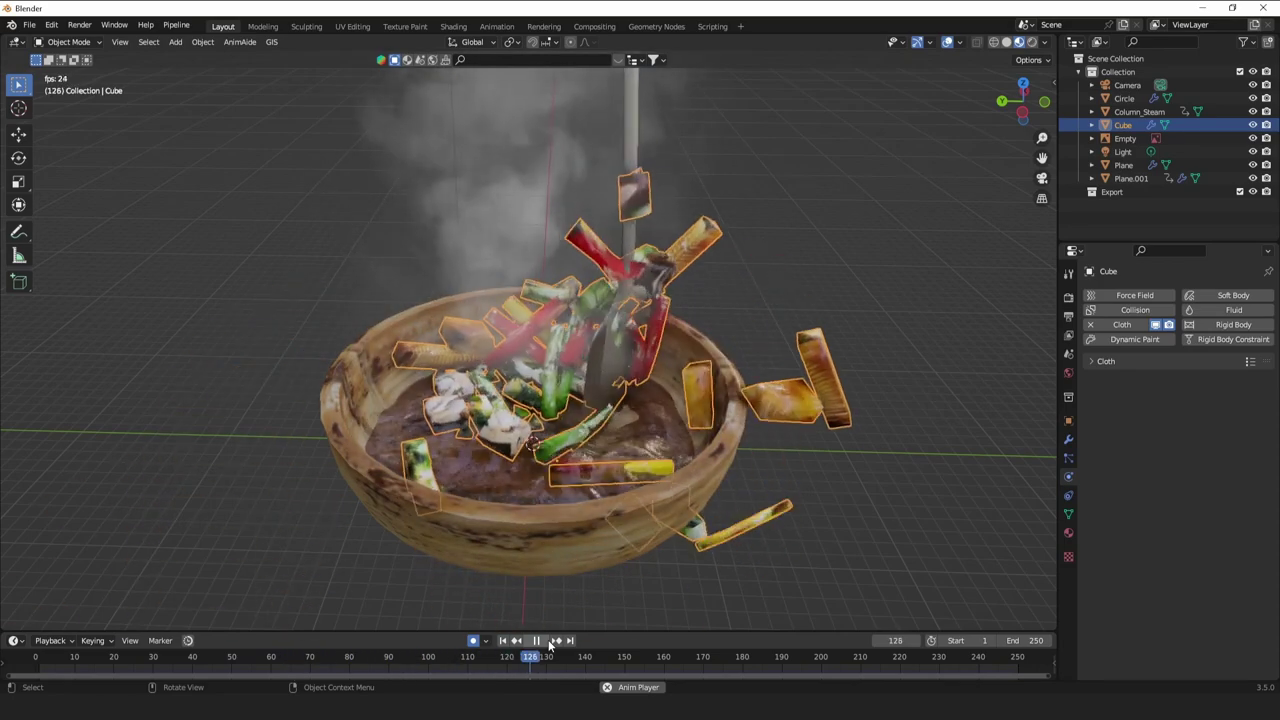
key("space")
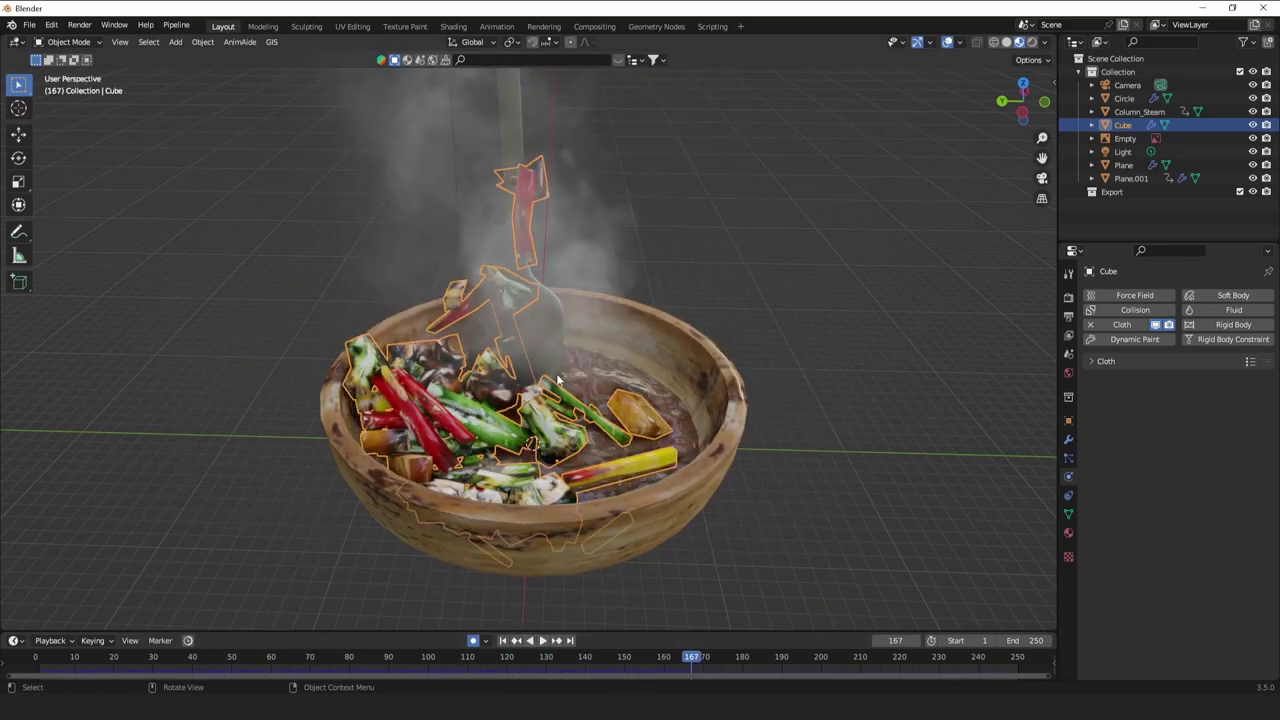
Move the spatula's last keyframe to about frame 249 to slow the stirring, and play it back from closer in.
left_click(521, 114)
left_click(521, 114)
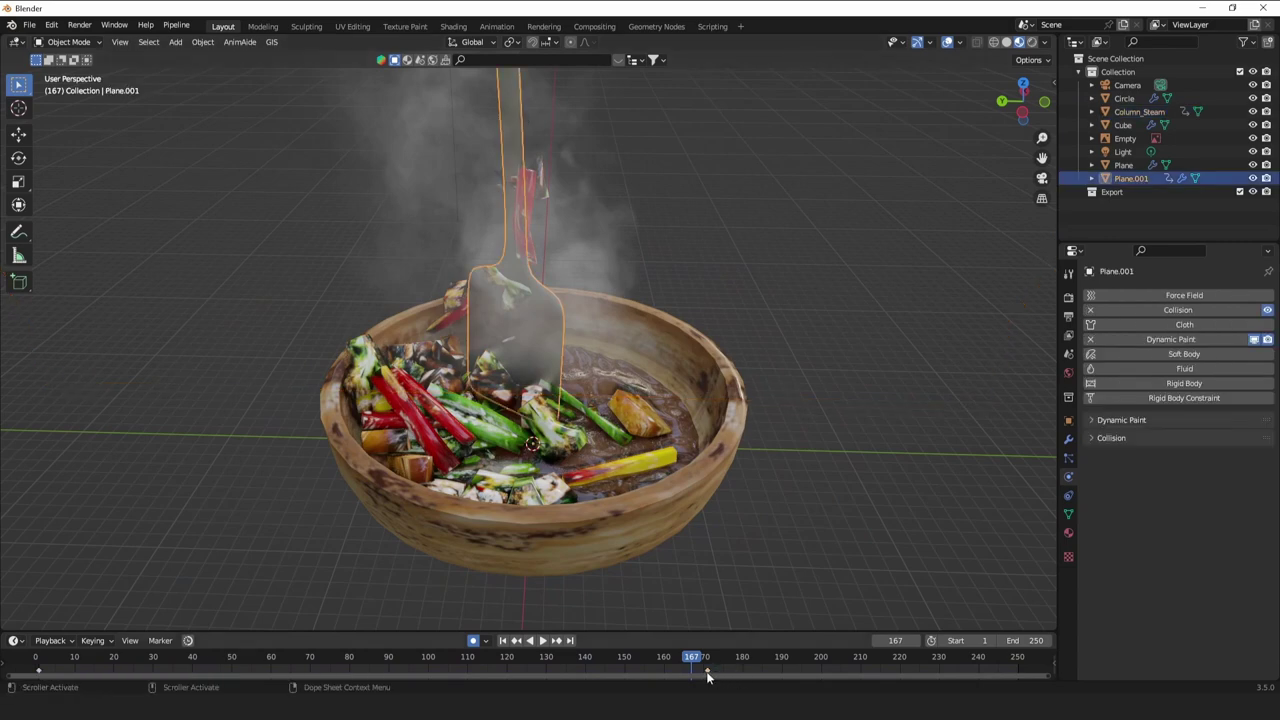
key("g")
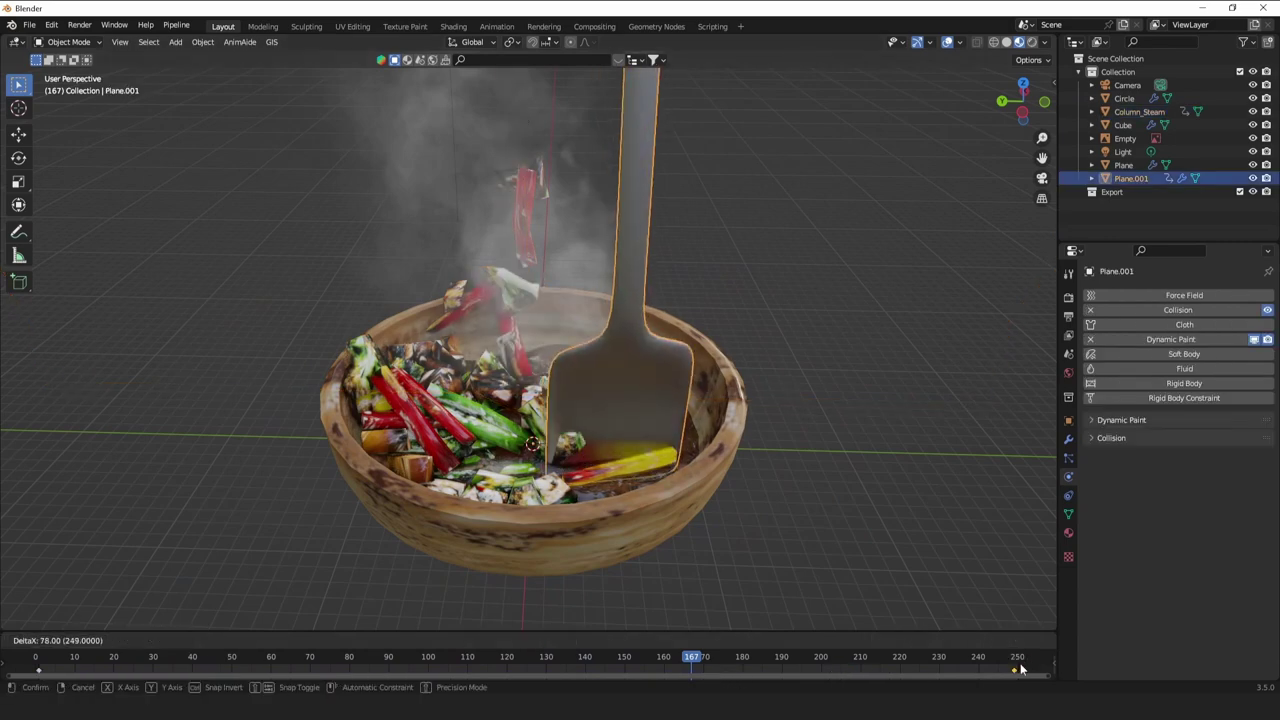
left_click(1020, 669)
left_click(544, 642)
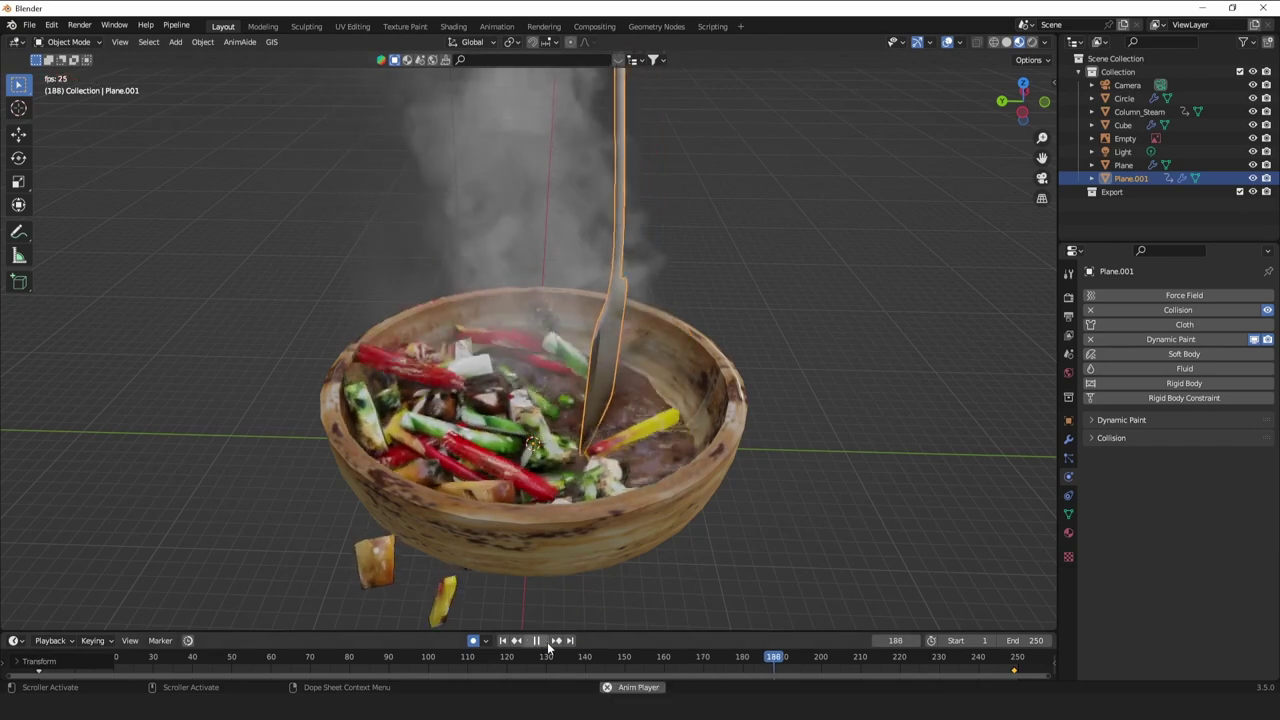
middle_click_drag(469, 622, 546, 509)
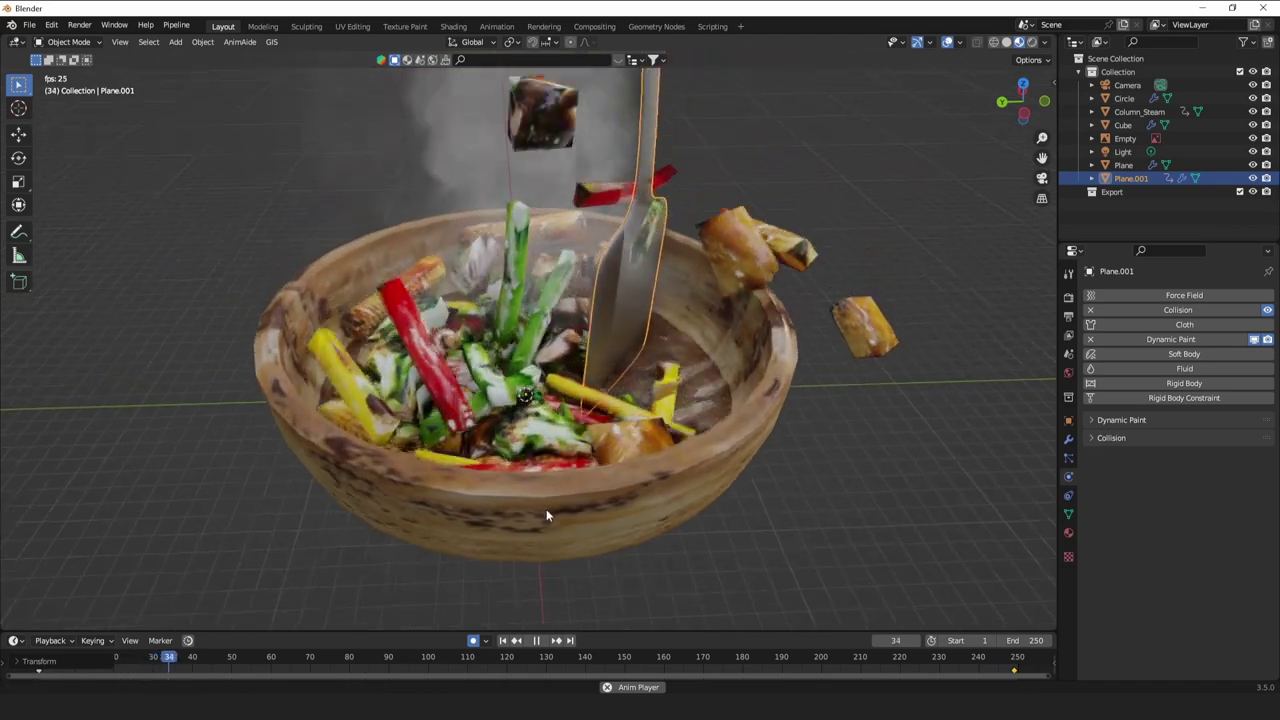
key("space")
Snap the 3D cursor to the vegetable object and set the object's origin to the 3D cursor.
left_click(528, 418)
key("Tab")
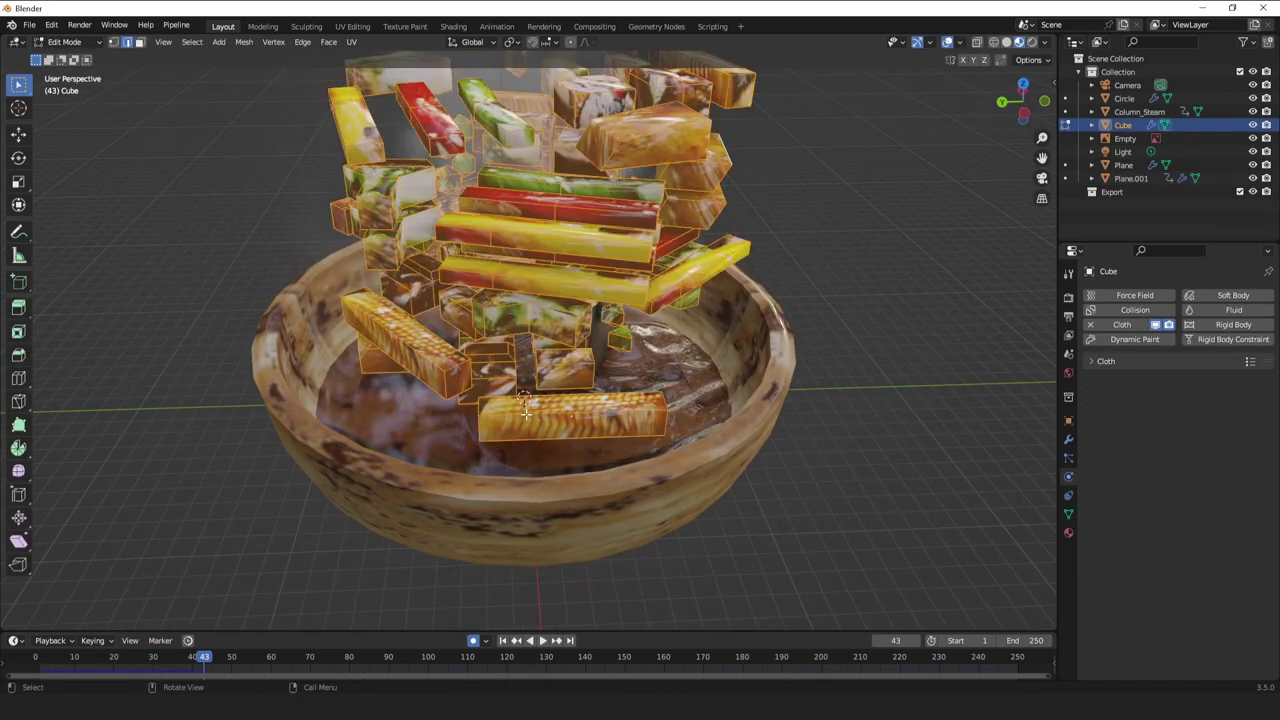
key("Tab")
key("shift+s")
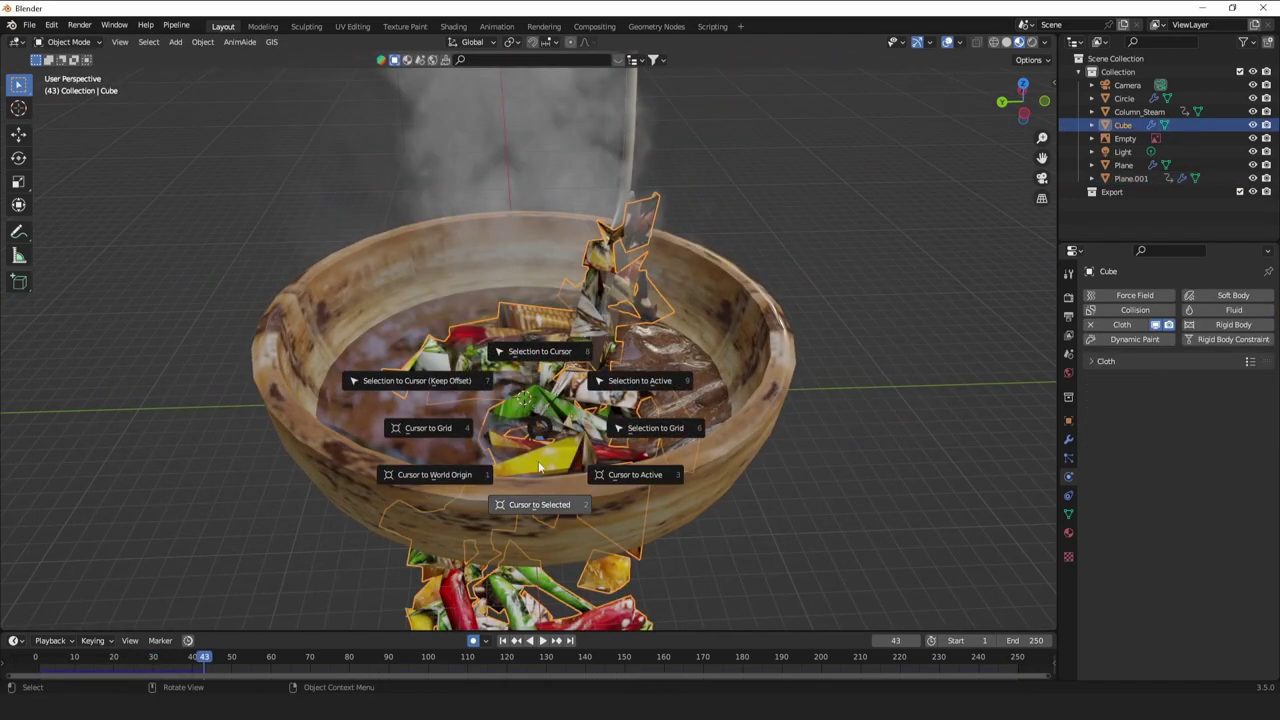
left_click(540, 510)
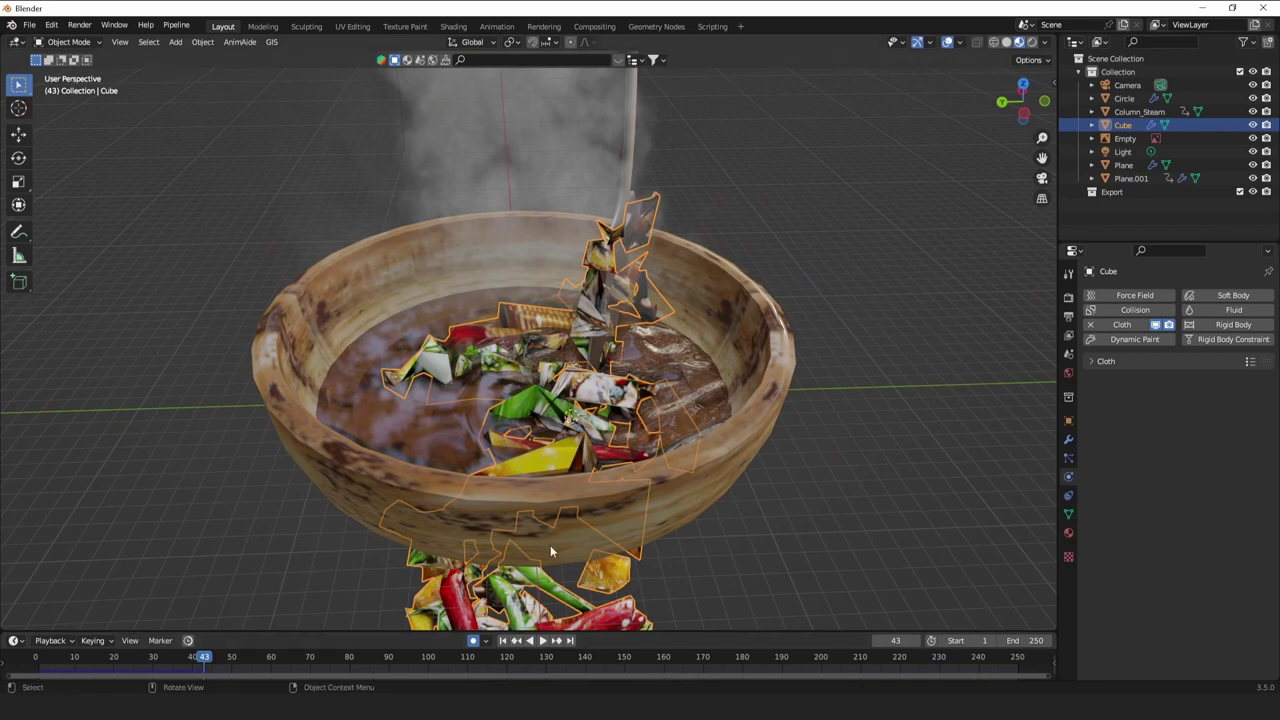
right_click(557, 509)
mouse_move(550, 443)
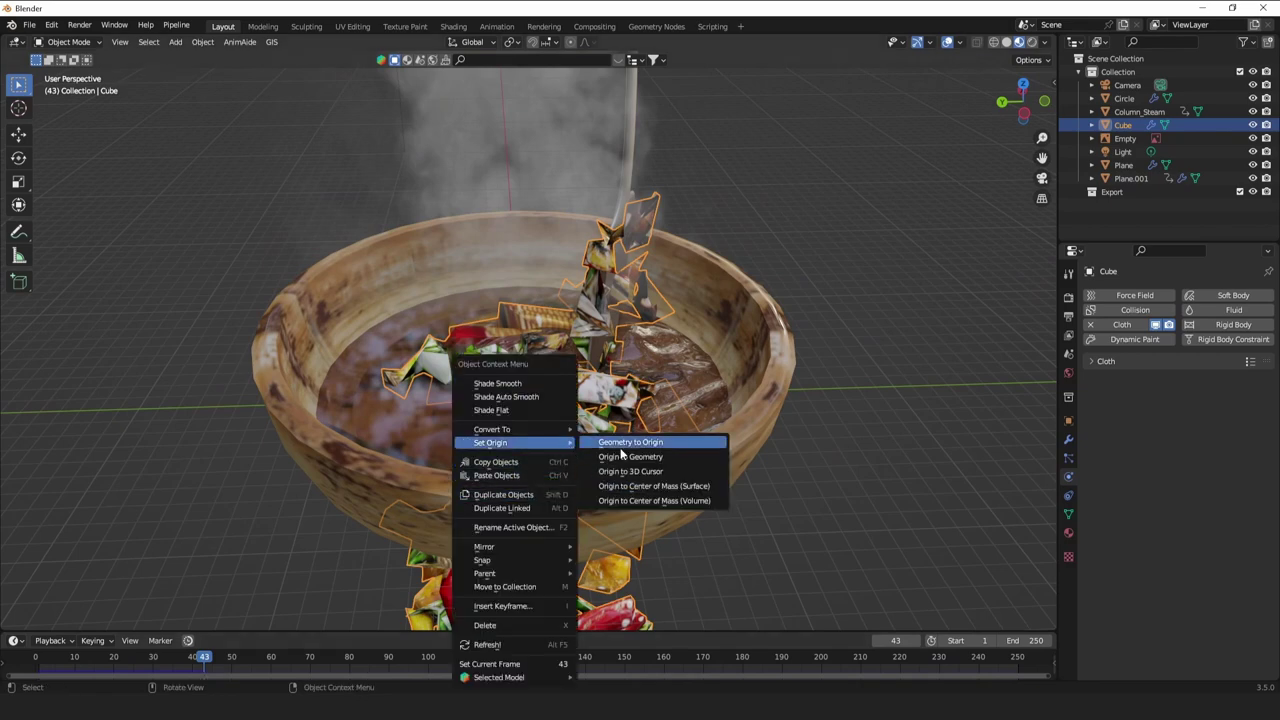
left_click(612, 470)
Return to frame 1 and set the vegetables' origin to their geometry.
left_click(502, 640)
right_click(538, 450)
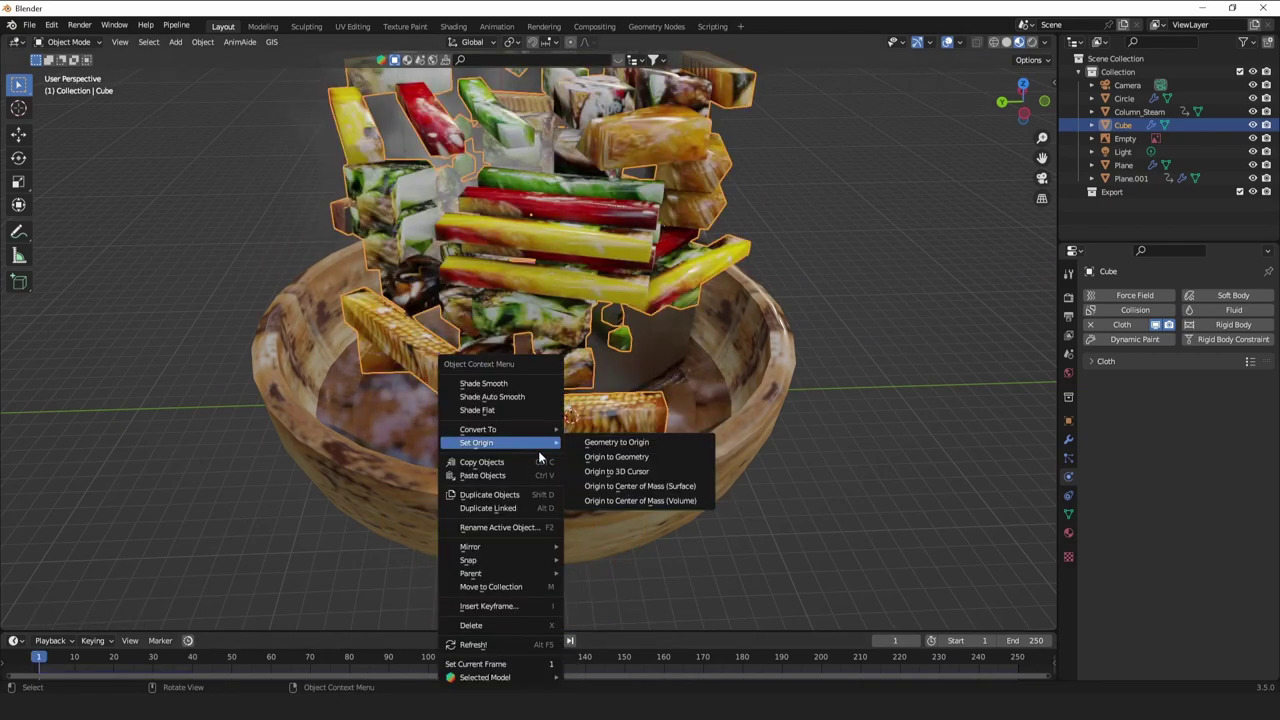
left_click(648, 463)
Play the animation and inspect the stirred vegetables from different angles and distances.
key("space")
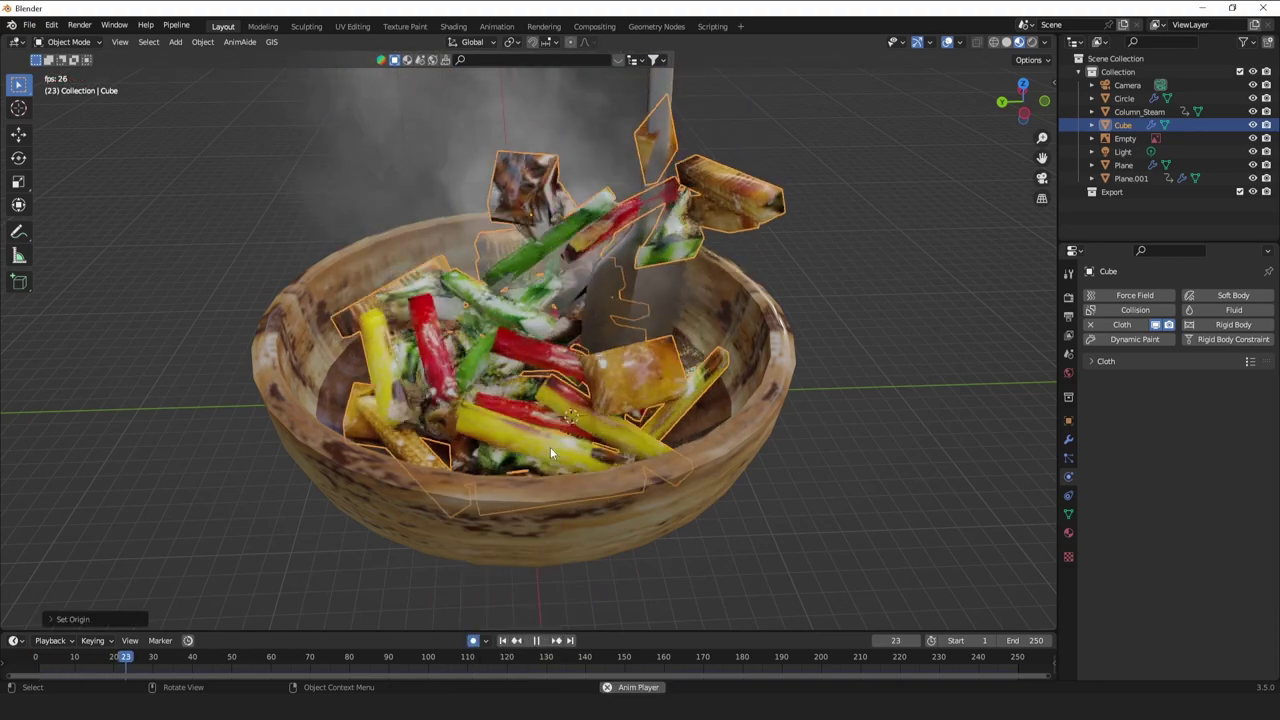
middle_click_drag(550, 452, 517, 449)
scroll(590, 392, "down", 7)
scroll(562, 392, "up", 4)
scroll(517, 451, "up", 5)
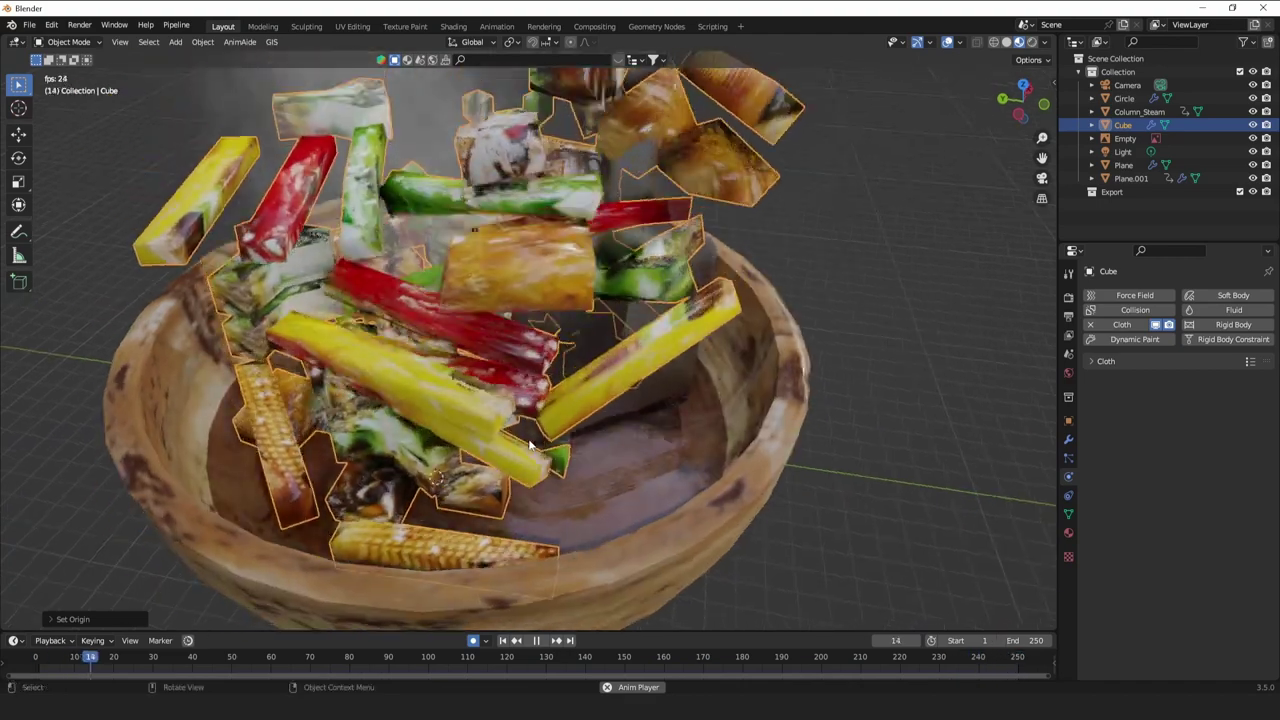
scroll(522, 430, "down", 5)
At frame 1, scale the vegetable mesh in Edit Mode to about 0.7.
left_click(502, 641)
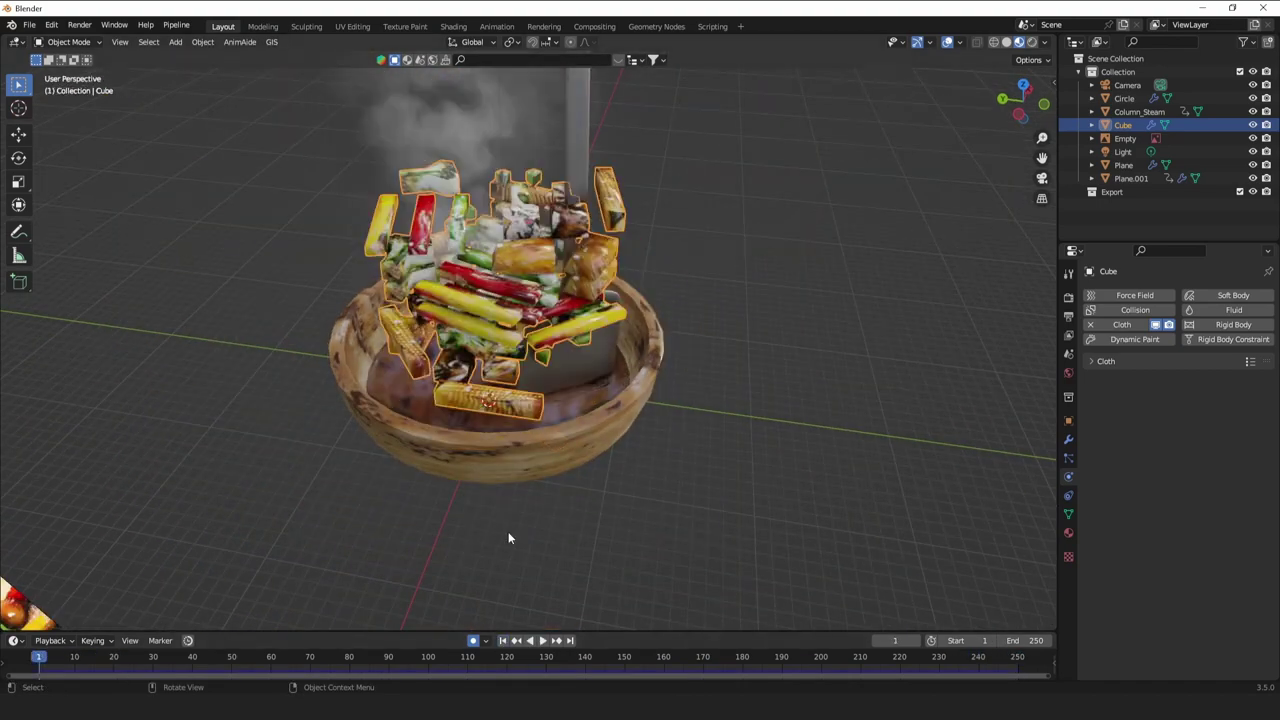
key("Tab")
key("s")
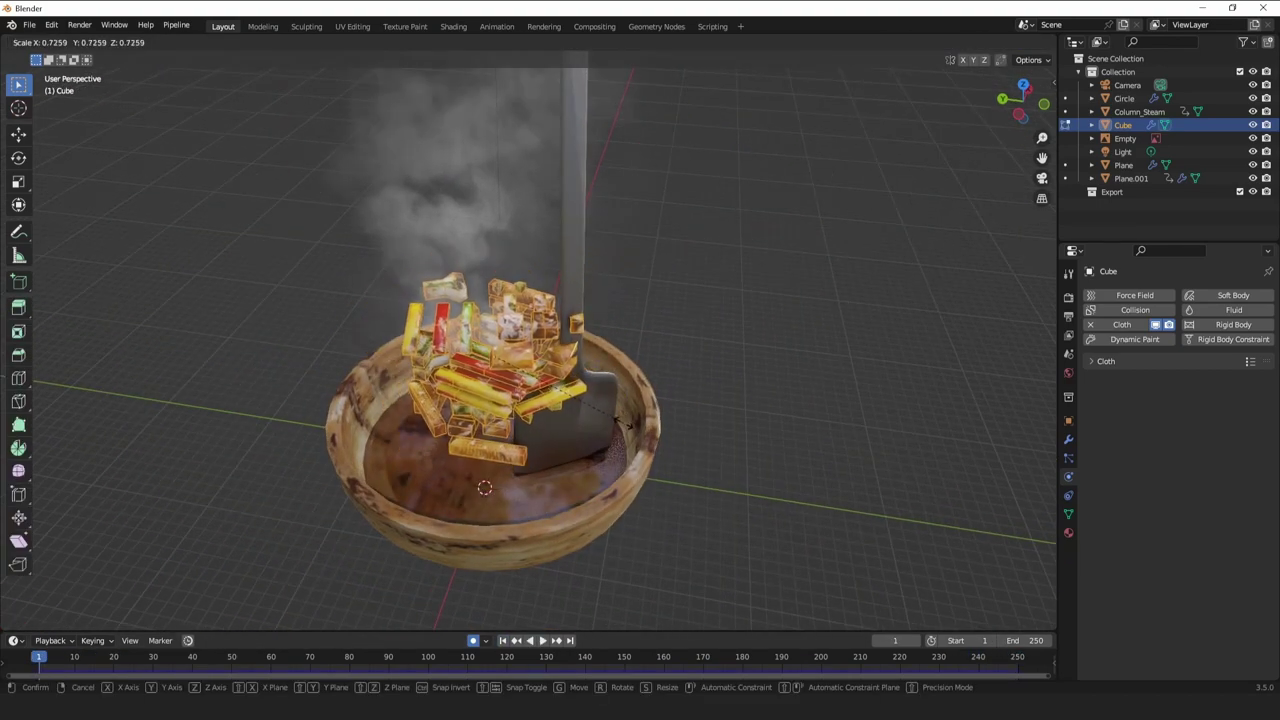
left_click(606, 413)
Duplicate the vegetable mesh and place the copy about 0.8 m above the original stack.
key("shift+s")
middle_click_drag(604, 411, 620, 330)
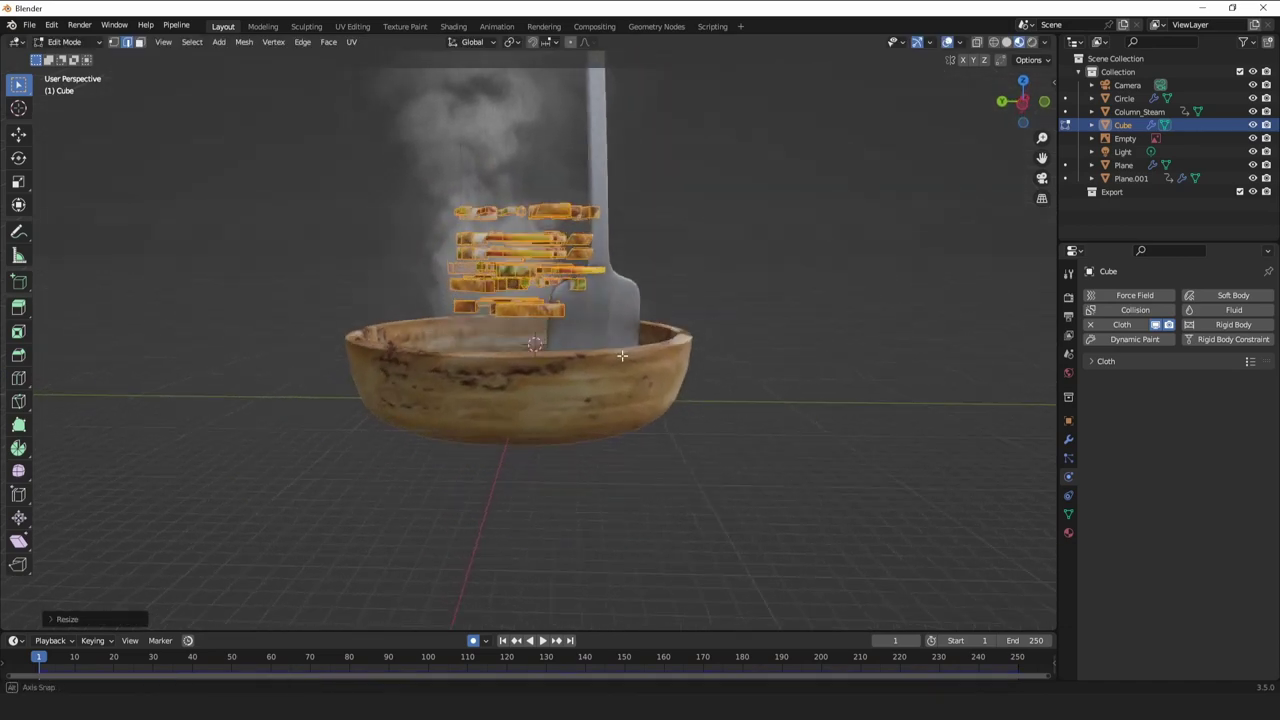
key("g")
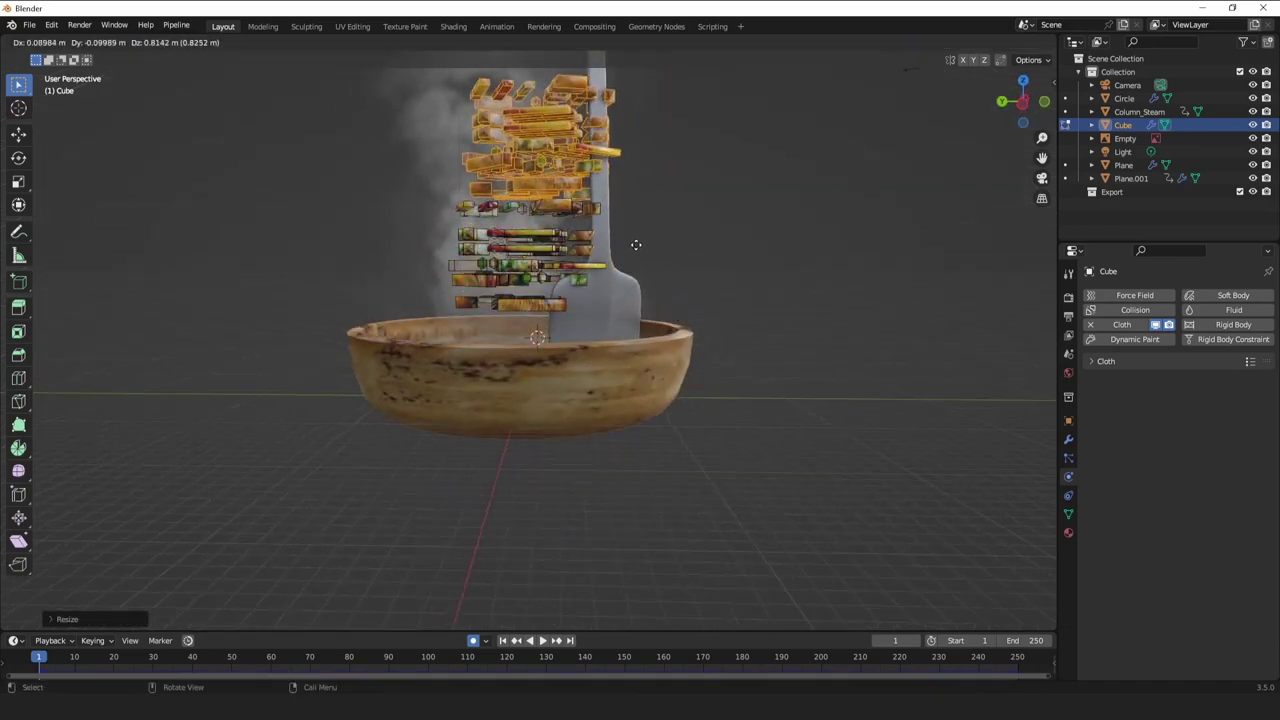
key("Tab")
Play the simulation with the doubled vegetables and return to frame 1.
key("space")
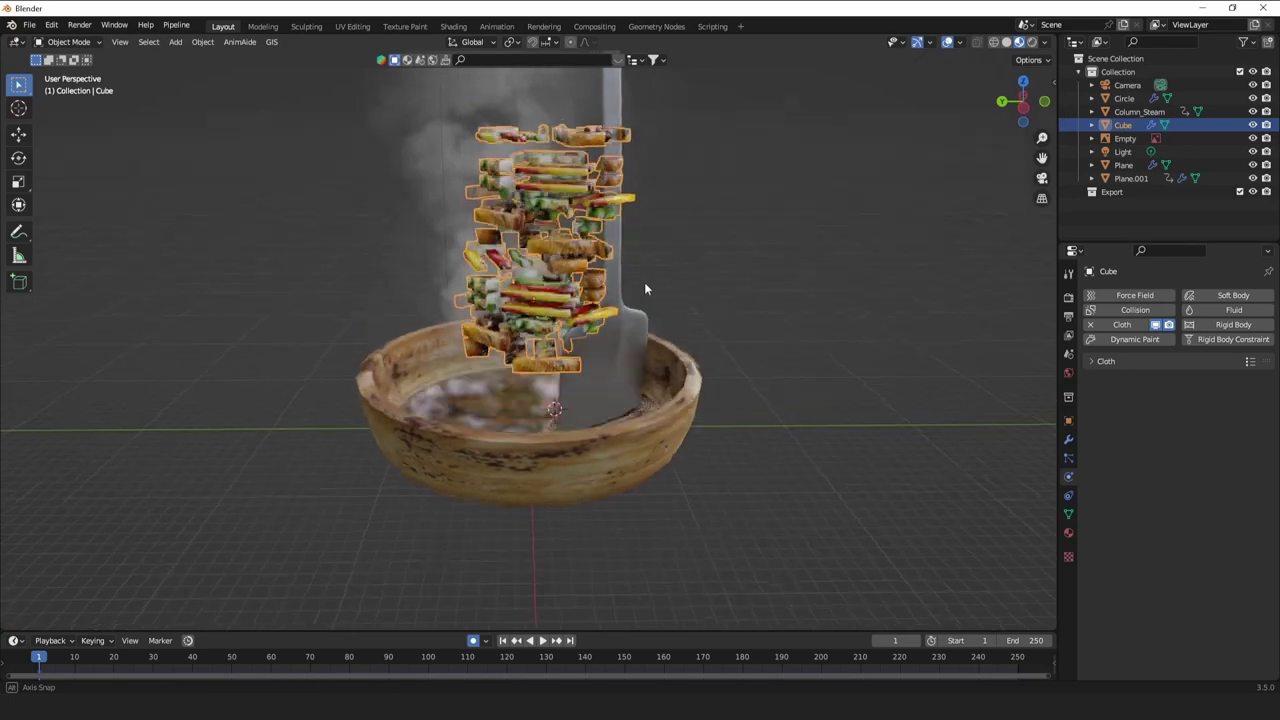
middle_click_drag(640, 316, 634, 400)
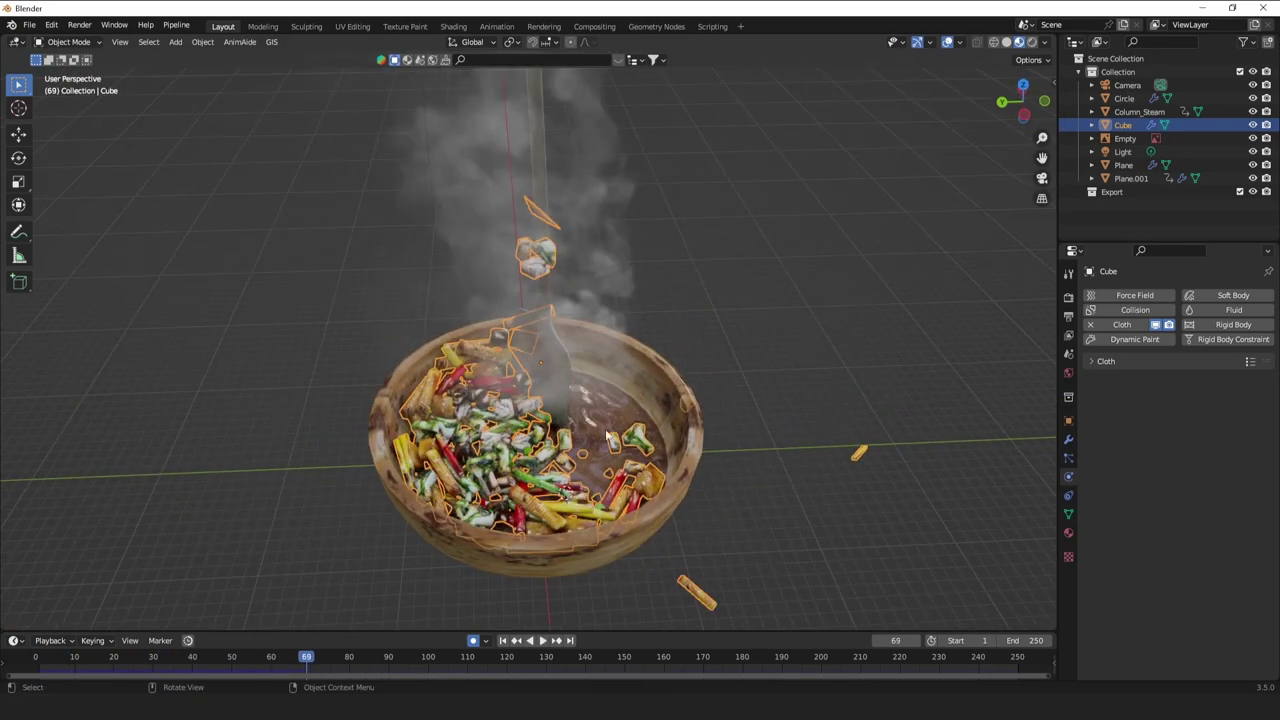
left_click(503, 640)
Scale the upper copy and the lower vegetable stack up slightly in Edit Mode, keeping them above the bowl.
key("Tab")
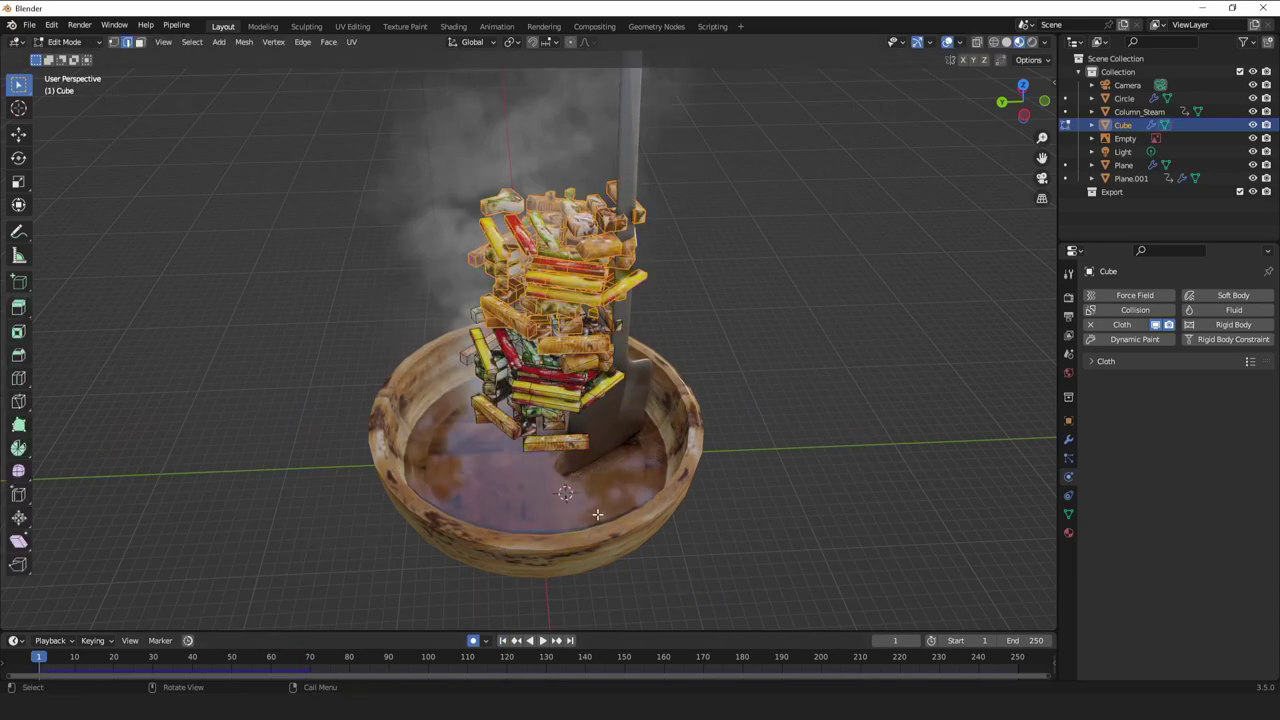
key("s")
left_click(661, 542)
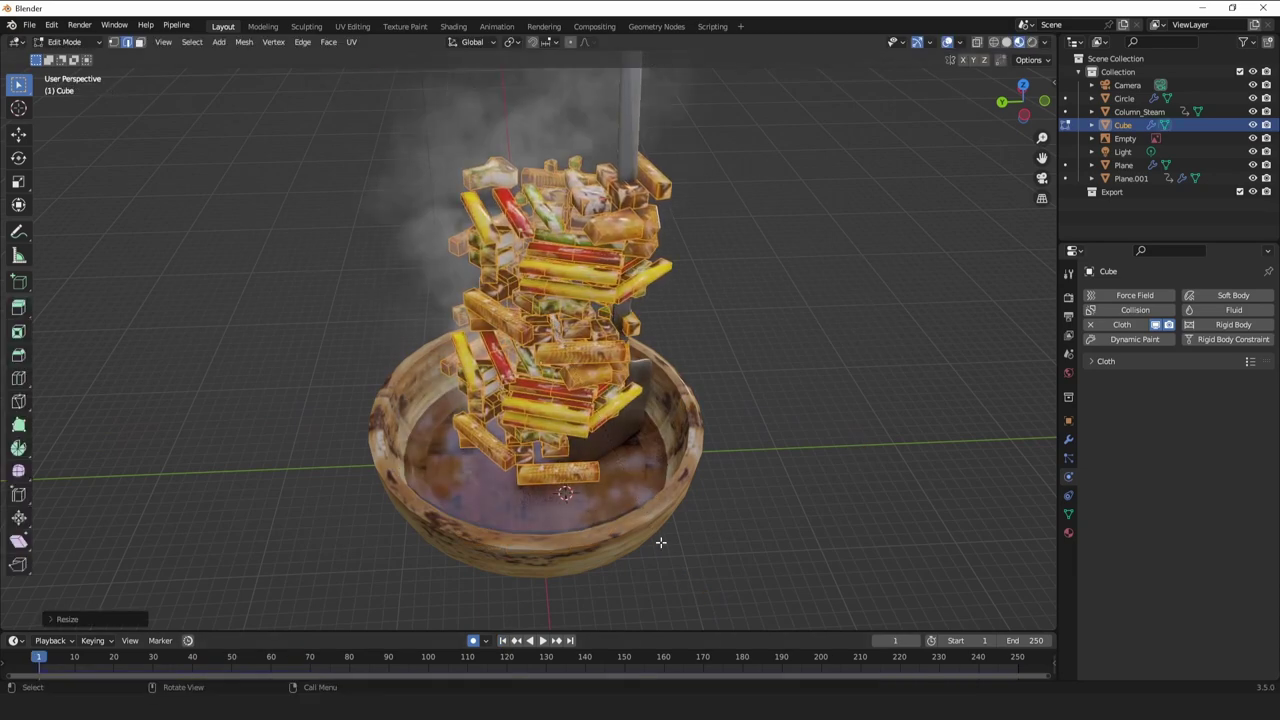
key("Tab")
Play the simulation with the enlarged vegetables and examine the stirring from several angles with the selection cleared.
key("space")
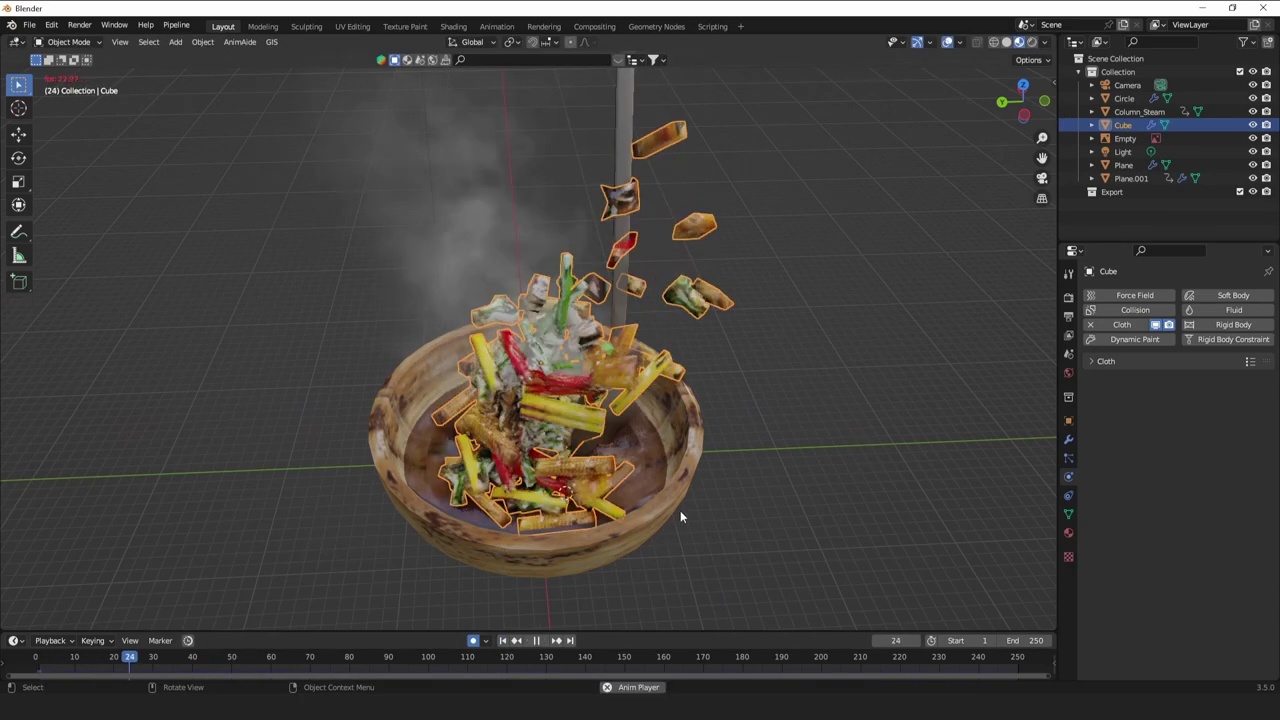
middle_click_drag(744, 516, 767, 489)
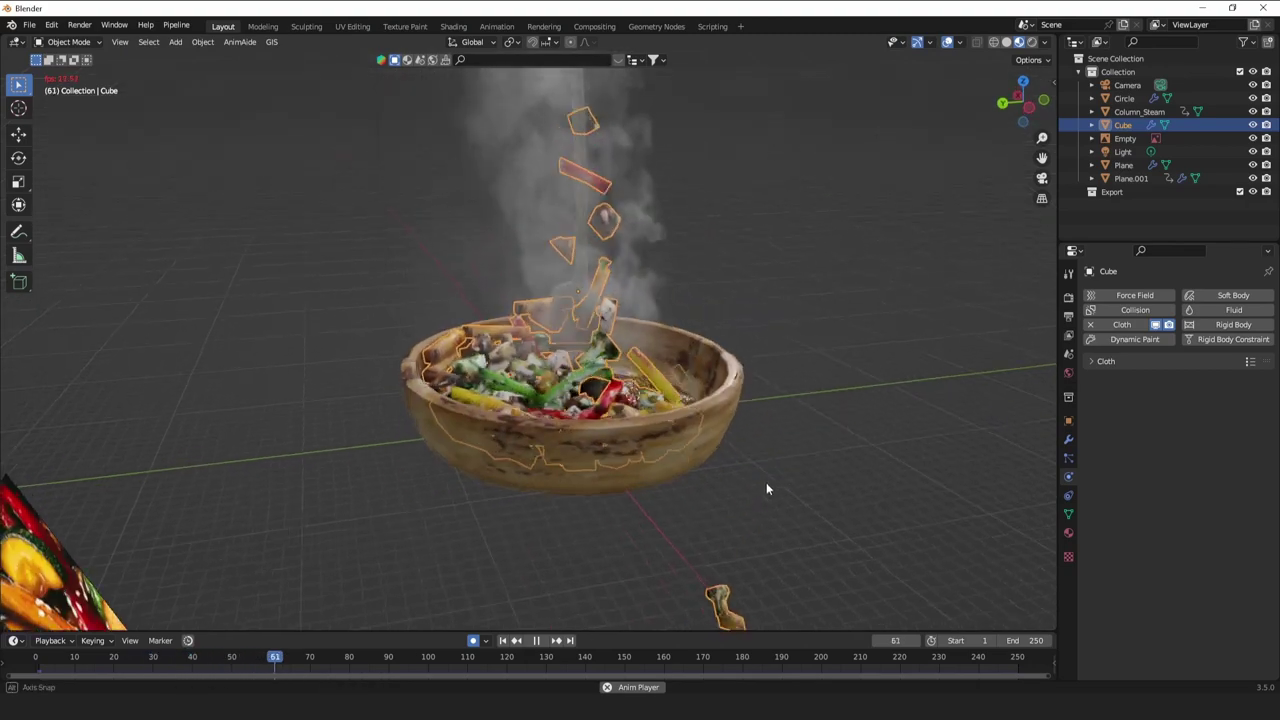
scroll(766, 489, "up", 4)
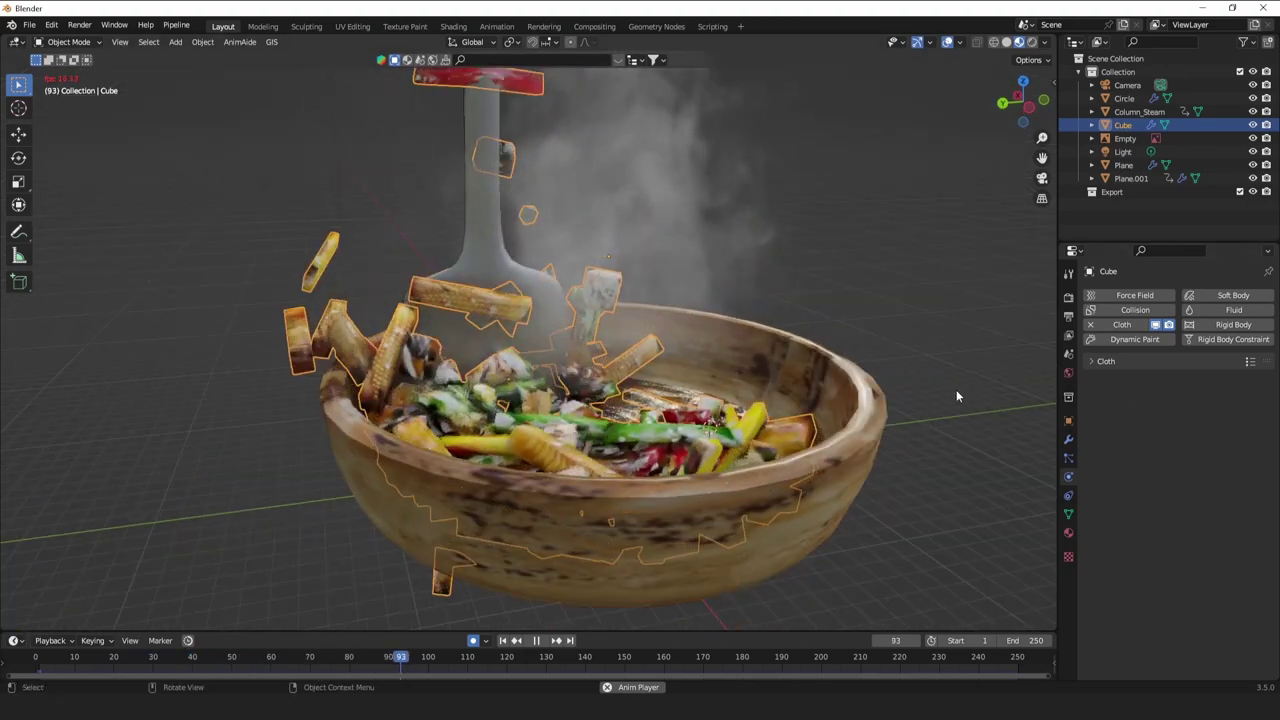
left_click(956, 393)
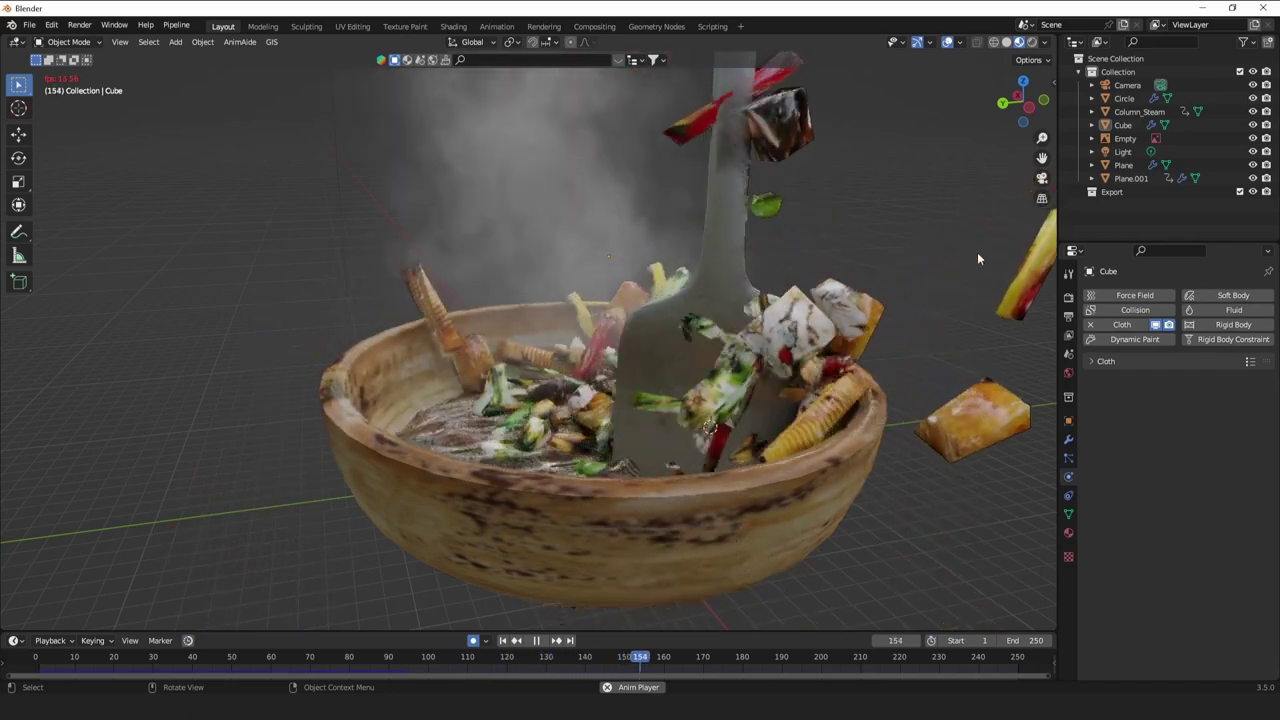
middle_click_drag(978, 254, 896, 368)
scroll(912, 416, "down", 4)
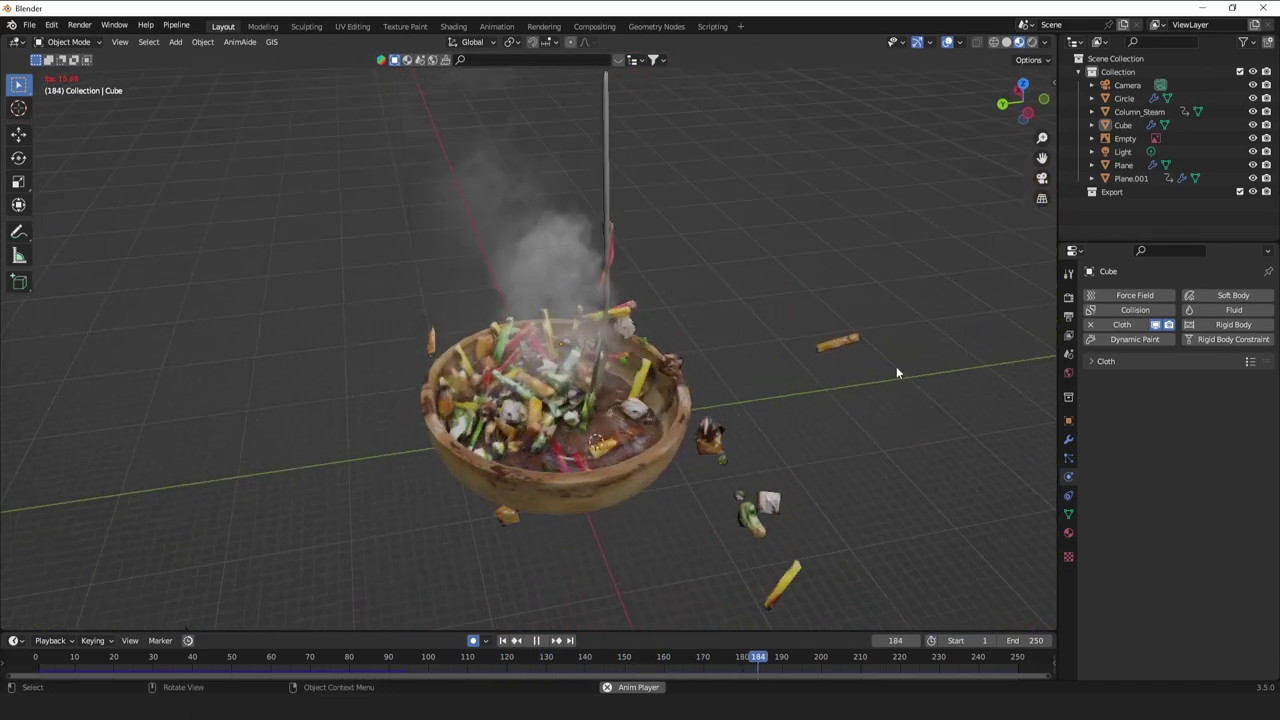
key("space")
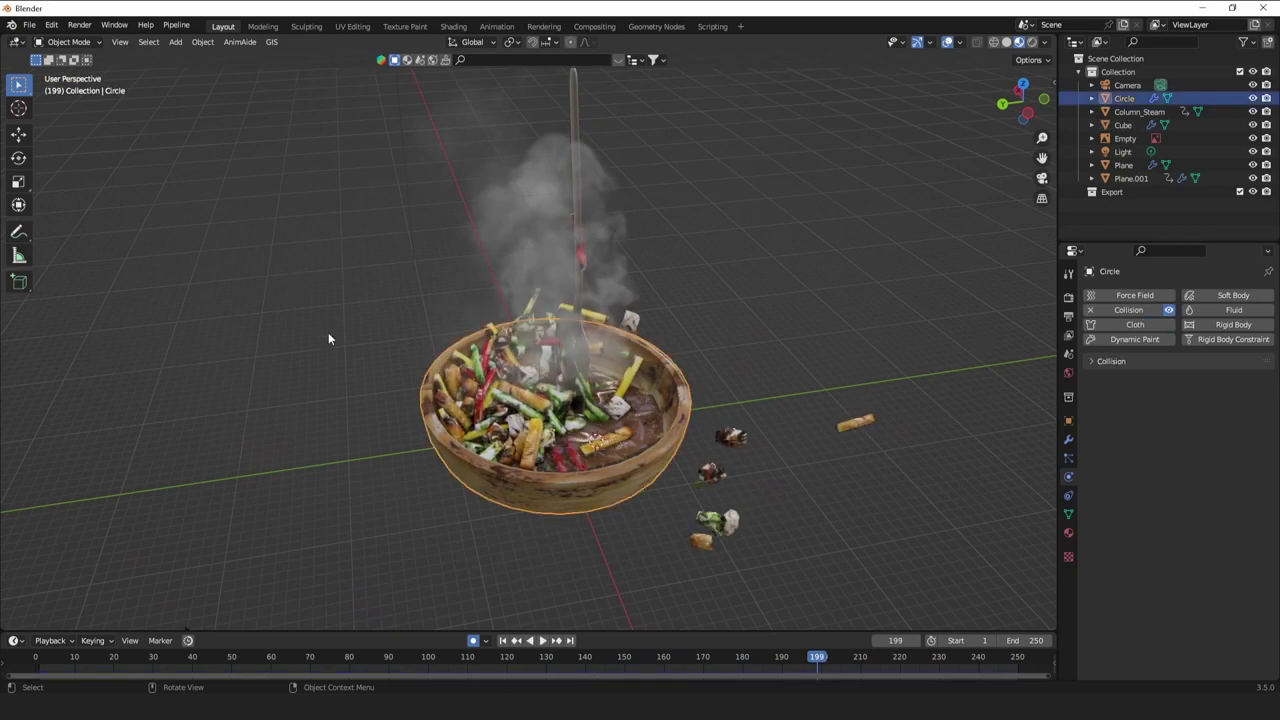
middle_click_drag(328, 338, 389, 314)
key("shift+a")
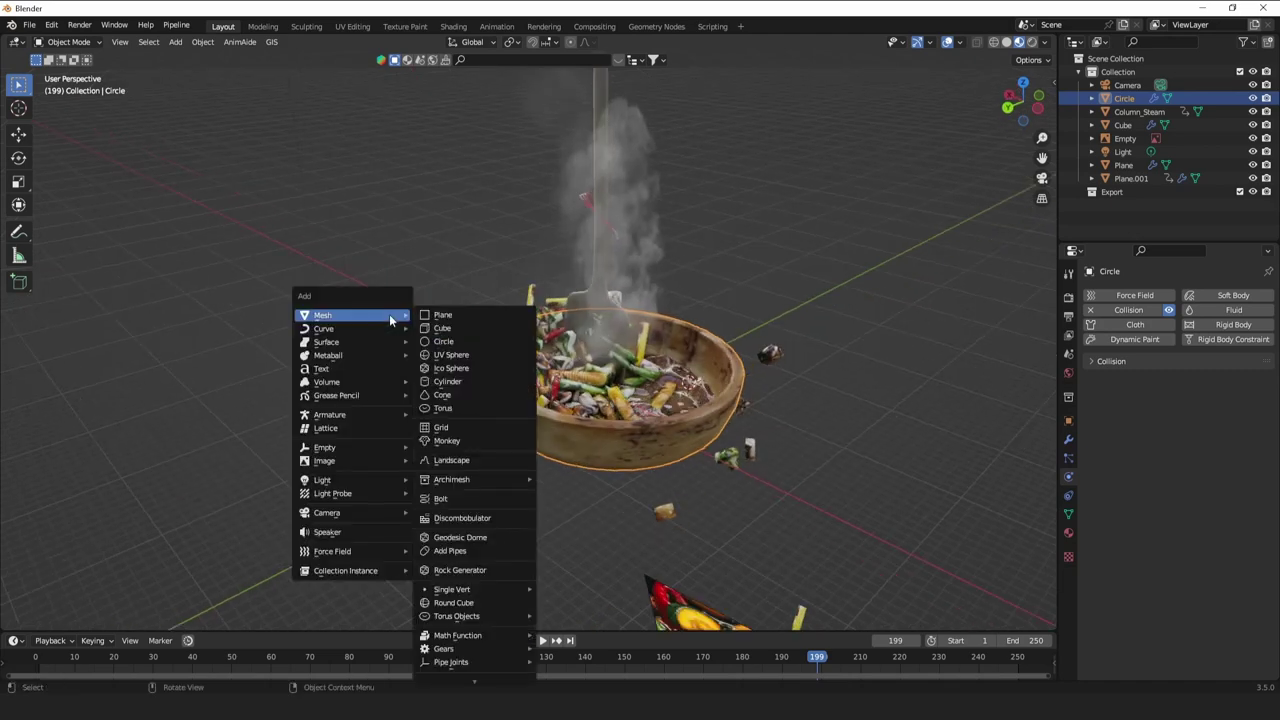
left_click(446, 386)
key("Tab")
middle_click_drag(688, 400, 616, 395)
key("Tab")
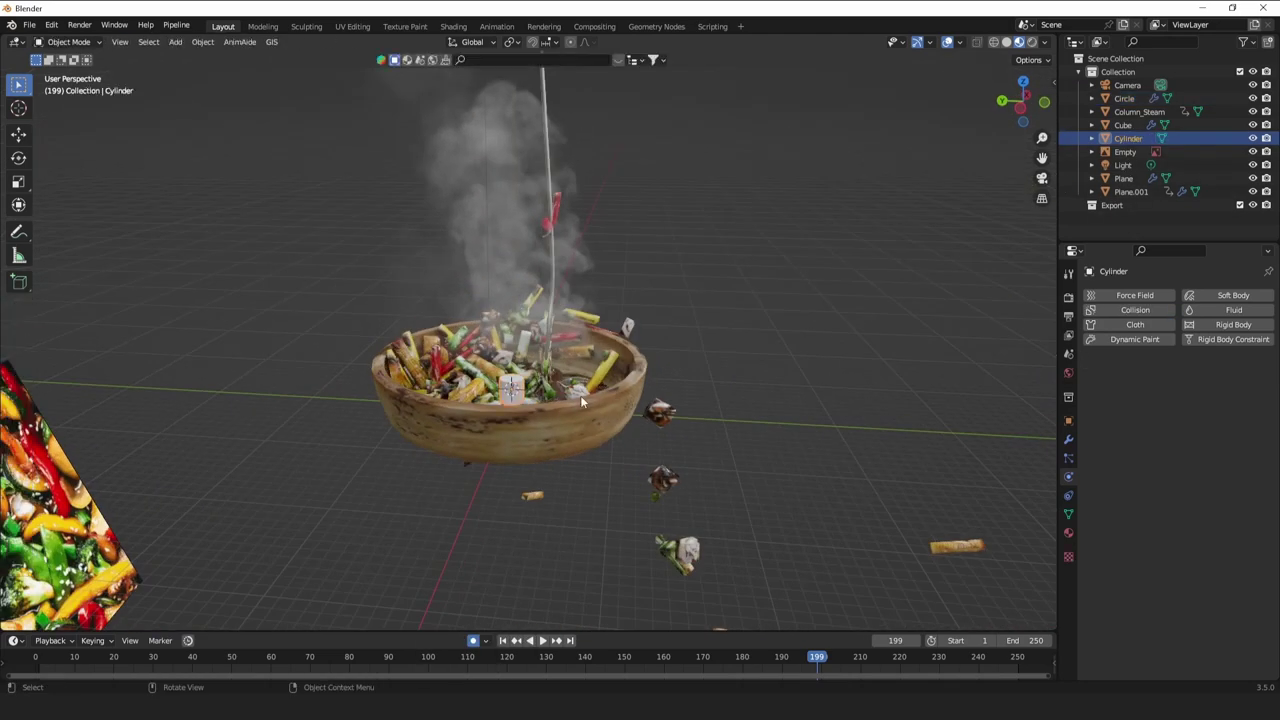
key("ctrl+z")
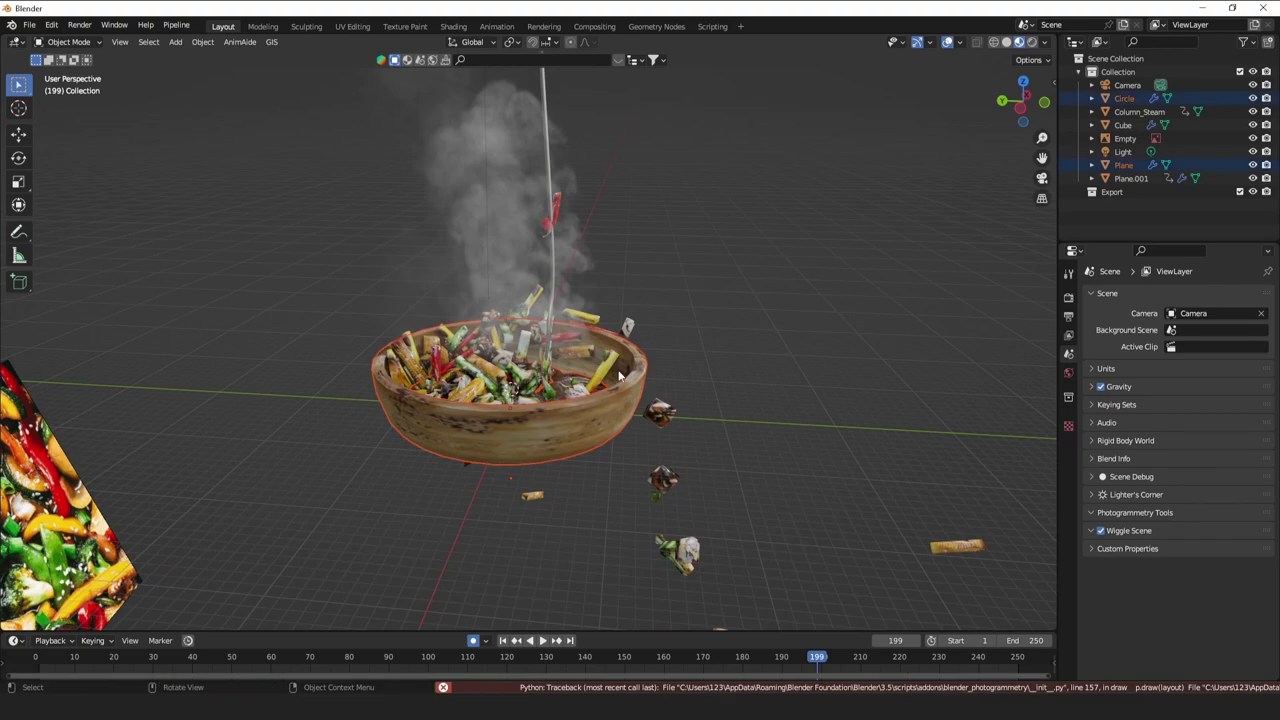
Select adjacent faces on the bowl's outer side just below the rim and extrude them outward into a long handle.
scroll(620, 400, "down", 3)
middle_click_drag(620, 399, 645, 388)
left_click(542, 378)
key("Tab")
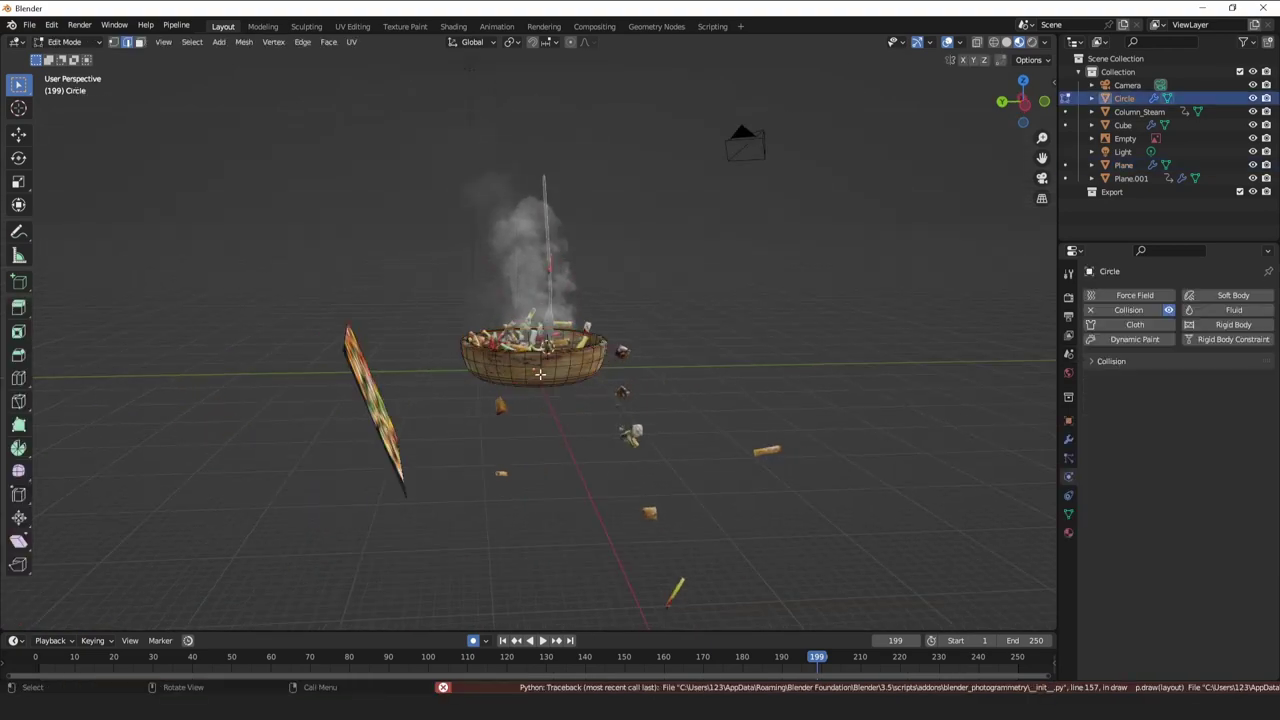
scroll(581, 383, "up", 3)
middle_click_drag(542, 378, 506, 413)
left_click(578, 361)
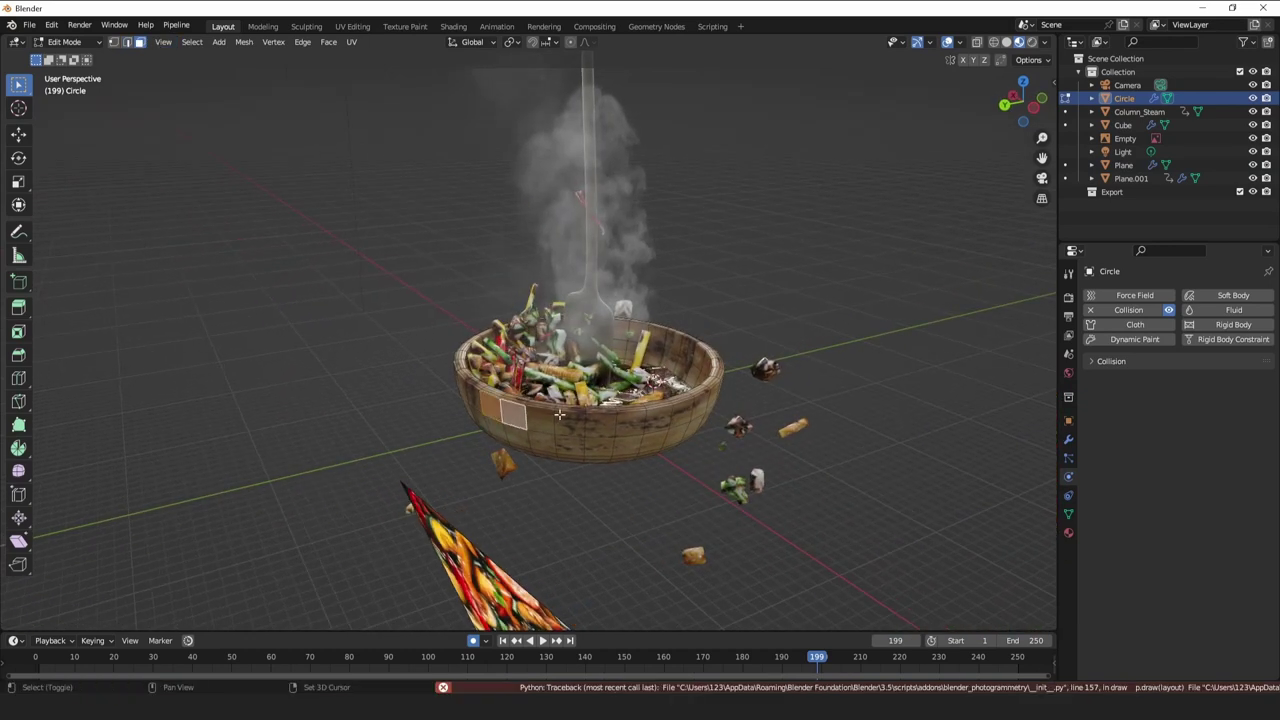
key("e")
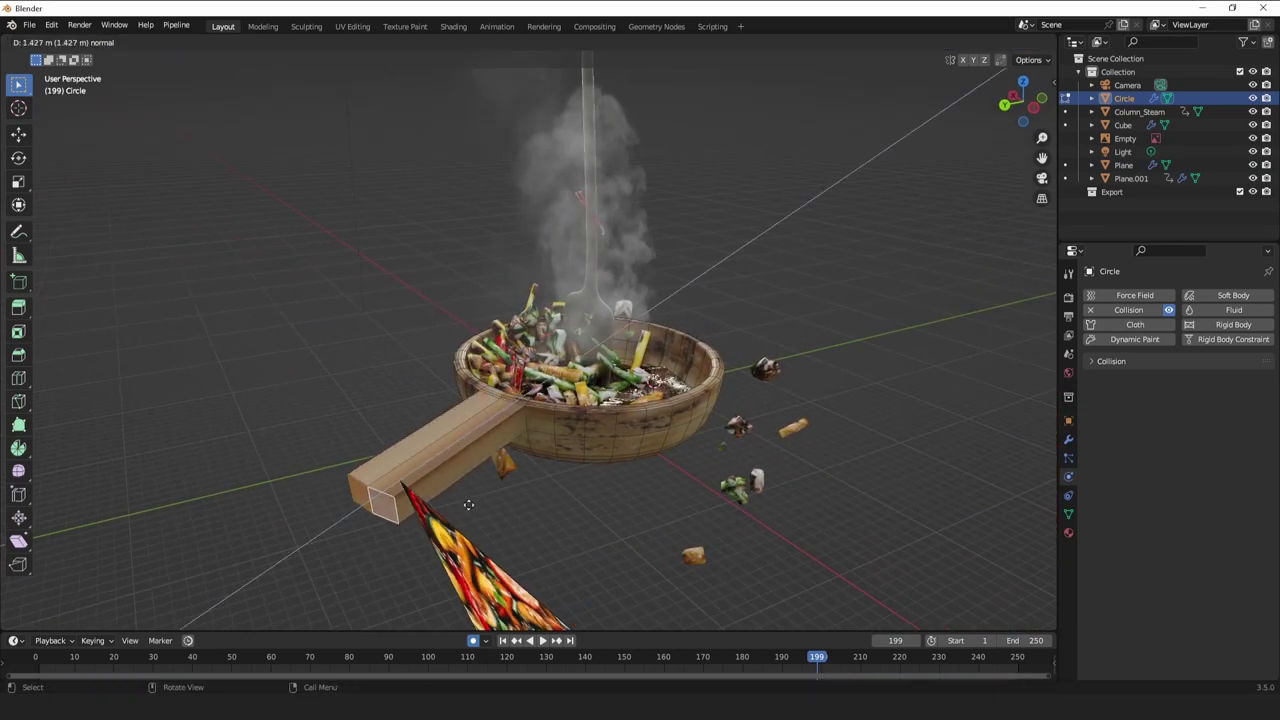
left_click(250, 558)
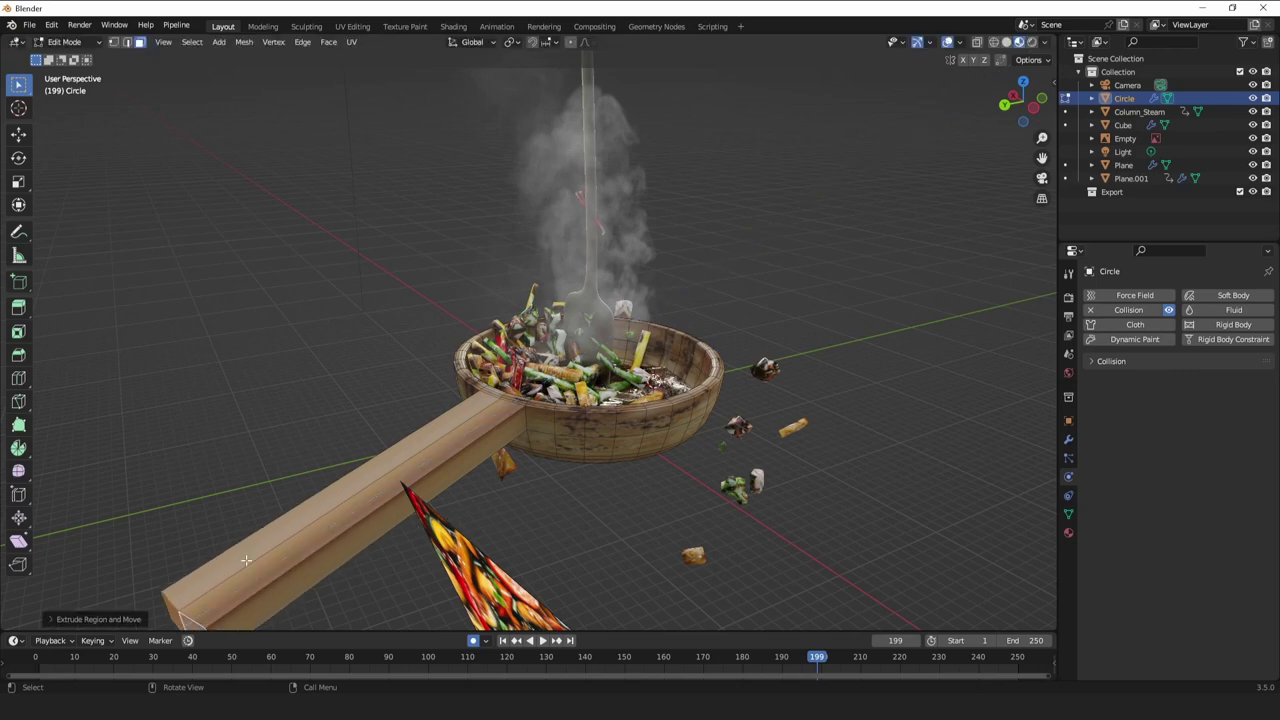
Try flattening the handle's end face along Z, and undo both that scaling and the handle extrusion.
scroll(617, 489, "down", 3)
key("s")
key("z")
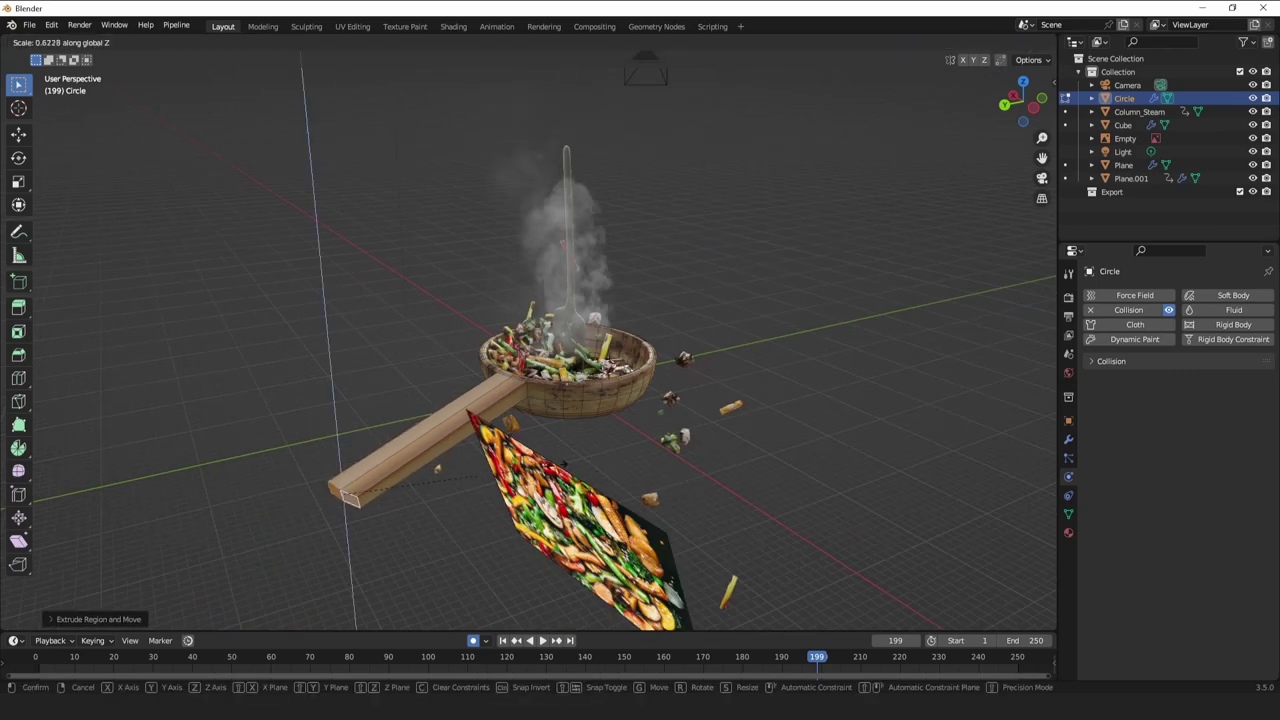
left_click(563, 464)
middle_click_drag(563, 464, 637, 491)
key("ctrl+z")
key("ctrl+z")
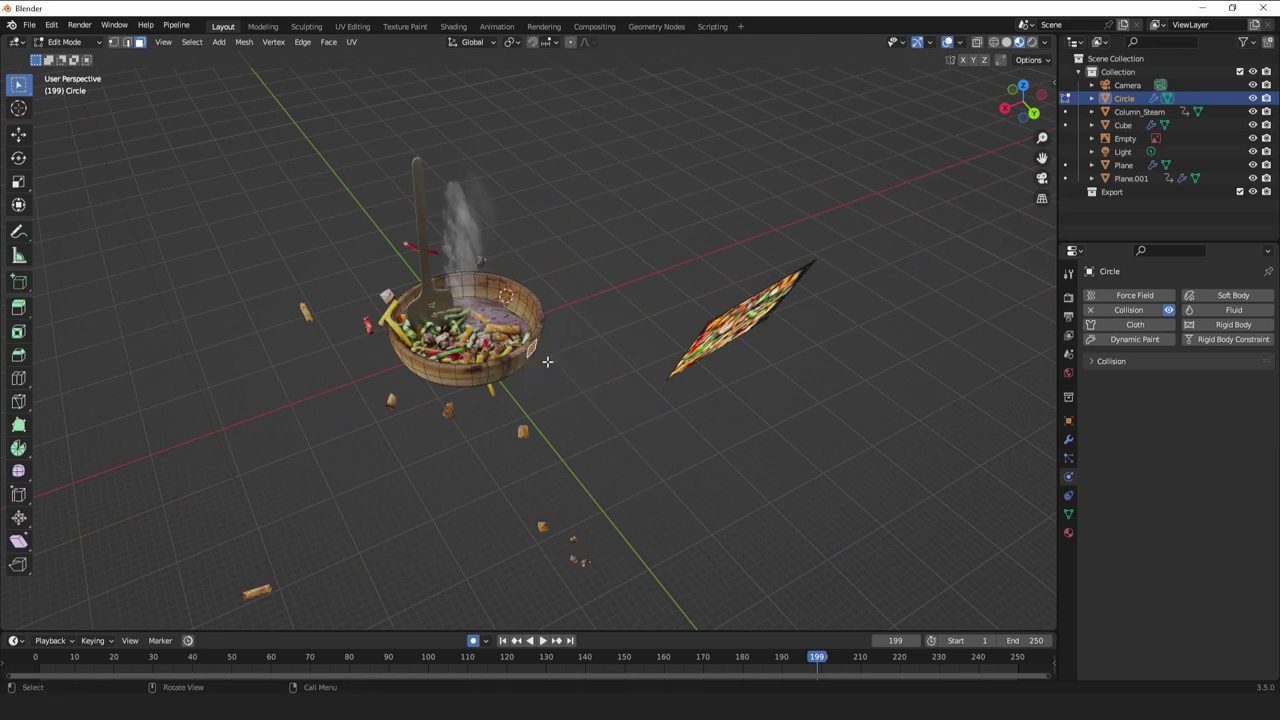
Scale the selected faces on the bowl's side to about 1.25 along X and extrude them outward into a long handle.
key("s")
key("x")
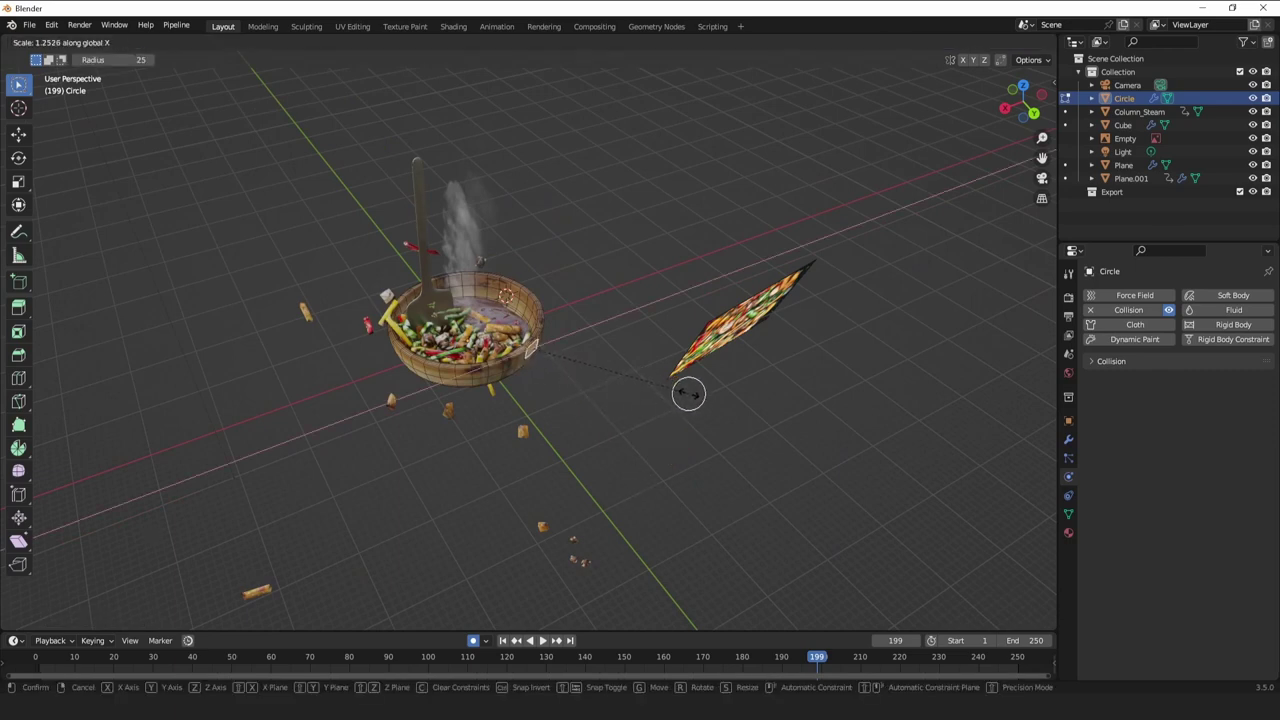
key("Return")
key("e")
key("Return")
middle_click_drag(835, 448, 825, 418)
Move, scale and slightly rotate the handle's end face so that the handle runs straight out from the bowl.
key("g")
left_click(868, 513)
key("s")
left_click(837, 518)
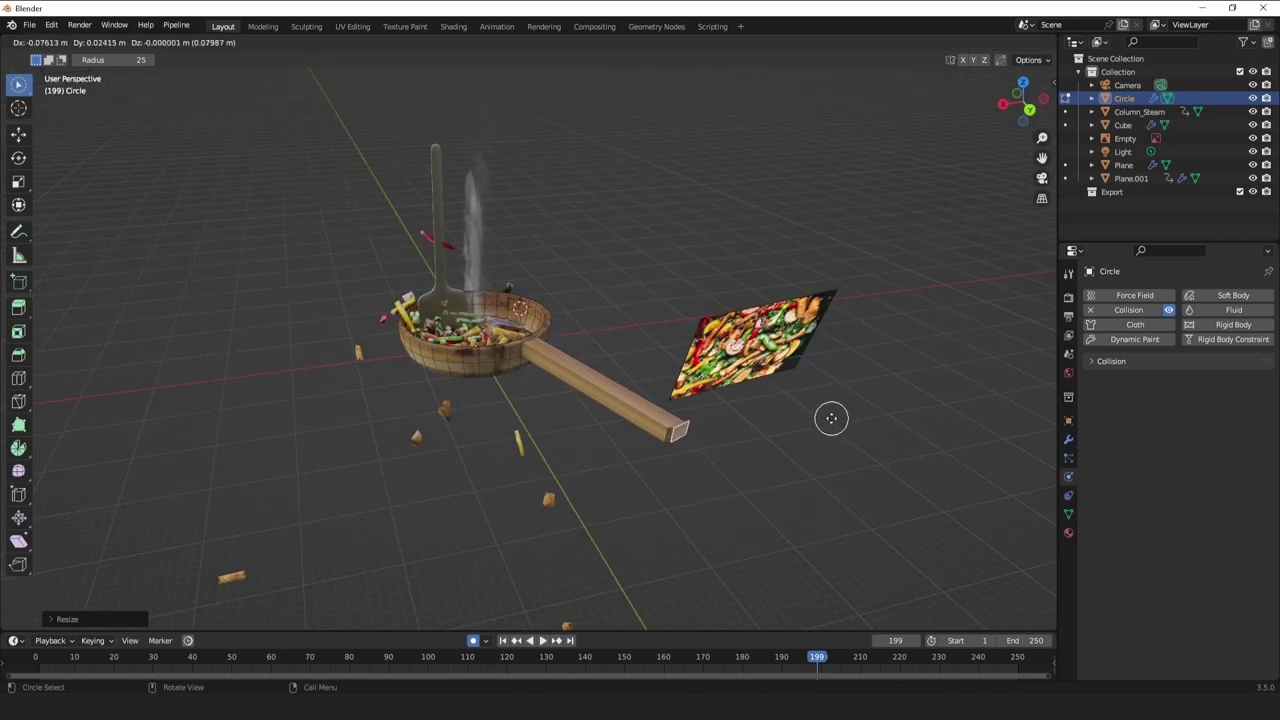
key("r")
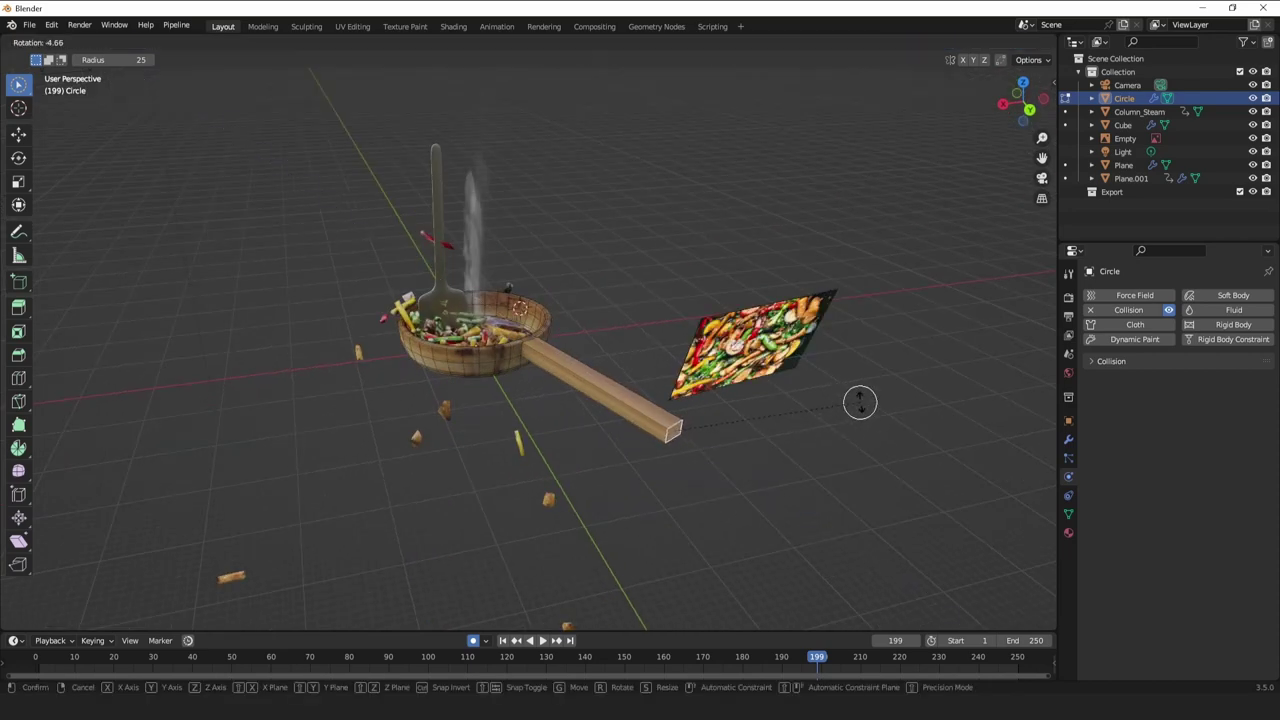
key("Return")
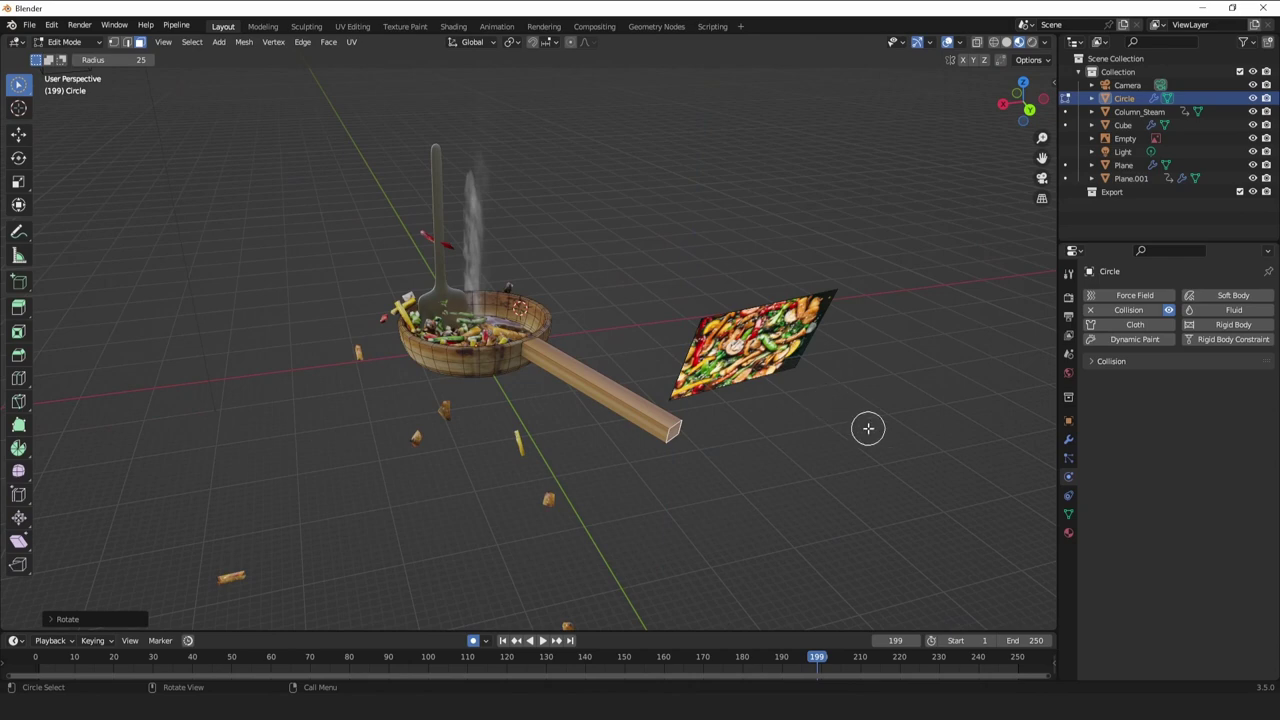
Scale the handle's end face along Z and raise it about 0.5 m along Z.
key("s")
key("z")
key("Return")
middle_click_drag(795, 429, 847, 398)
key("g")
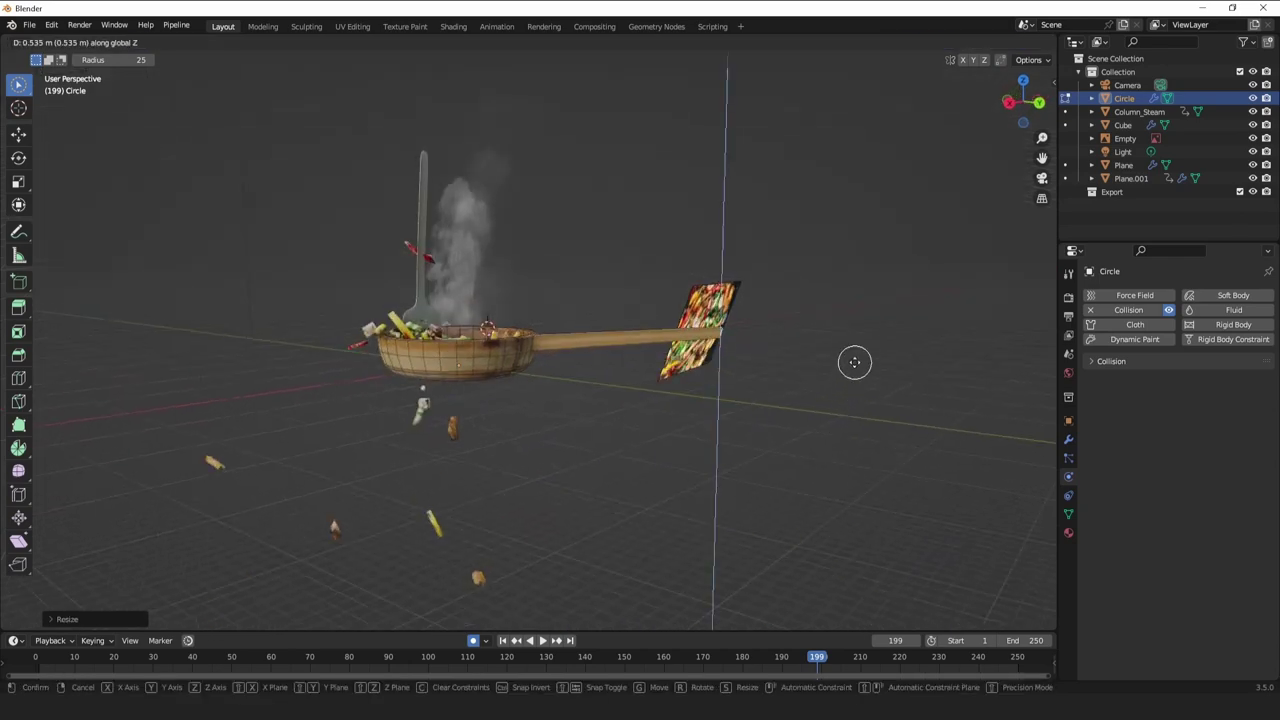
key("Return")
Move a loop cut mid-handle to give a slight bend, and add a second loop cut near the handle's end.
key("g")
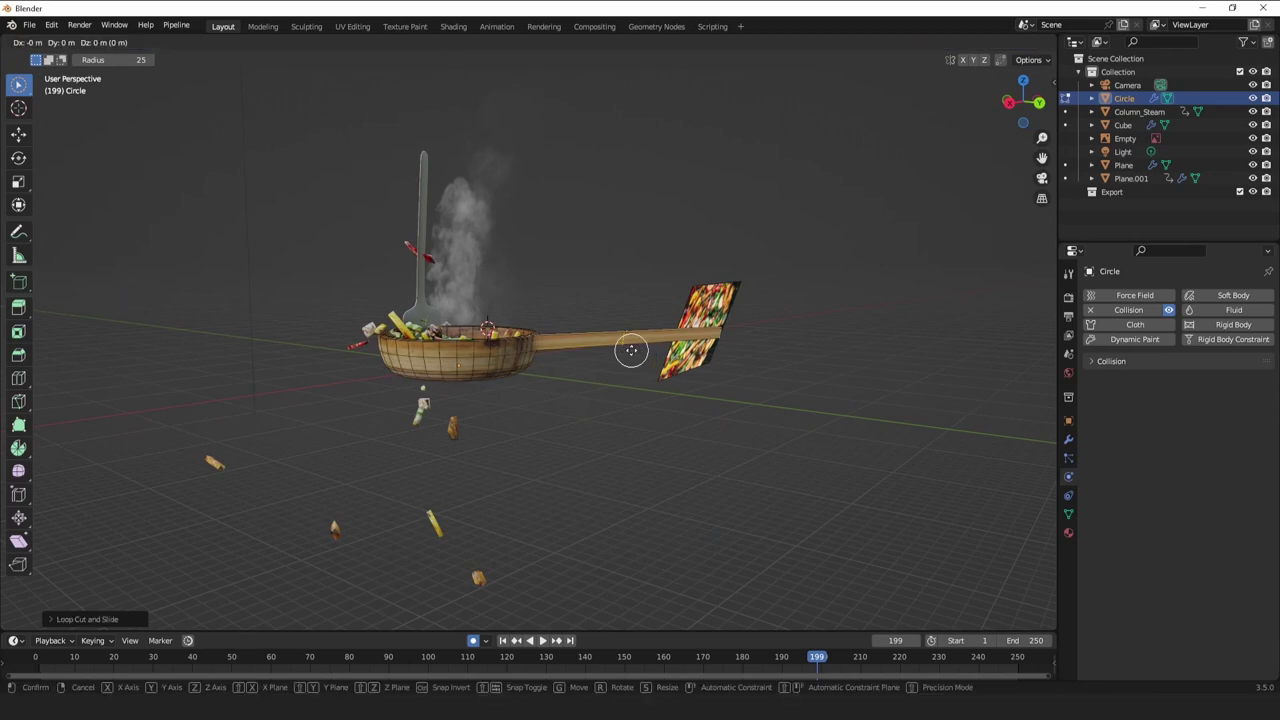
key("Return")
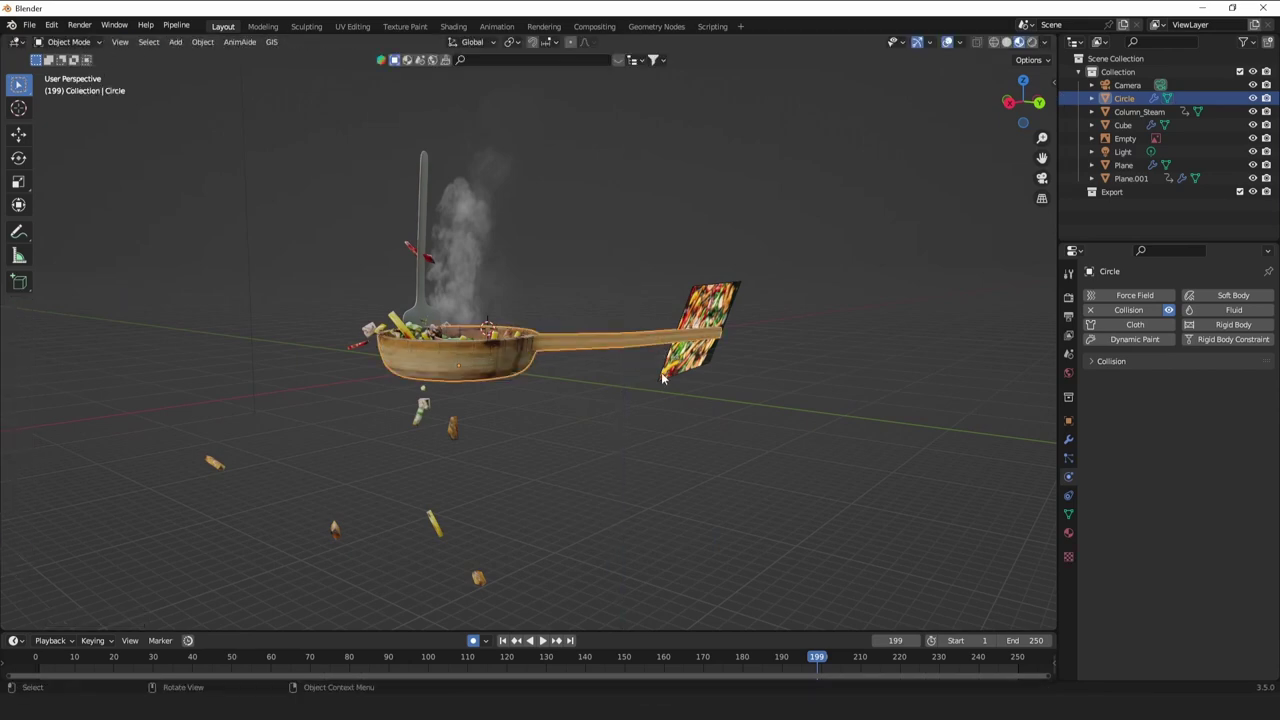
middle_click_drag(647, 353, 567, 357)
scroll(566, 355, "up", 3)
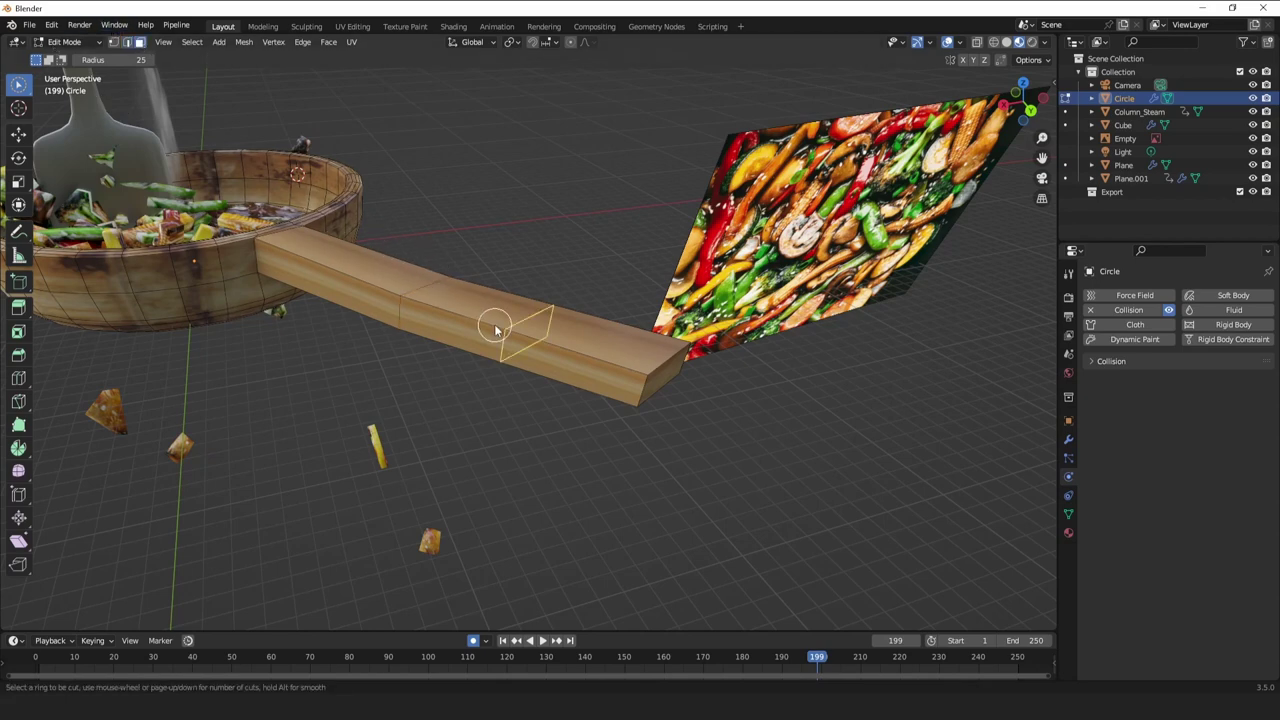
left_click_drag(16, 85, 60, 114)
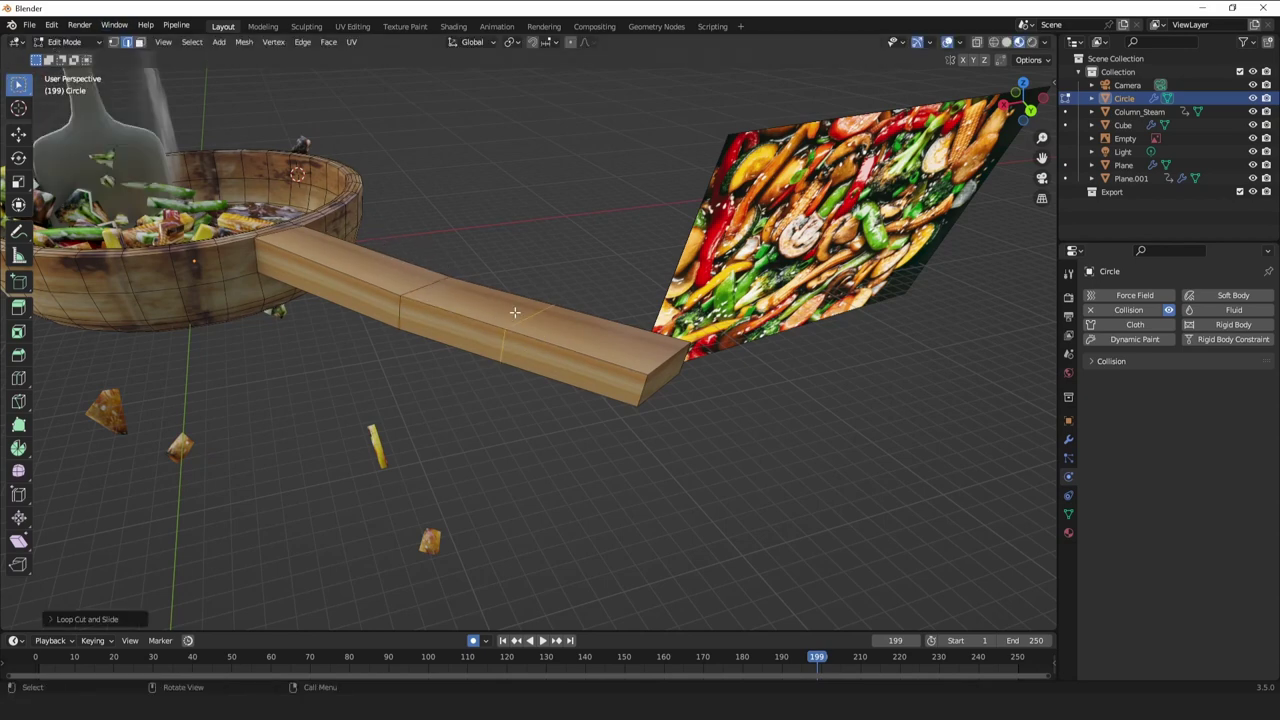
left_click(600, 340)
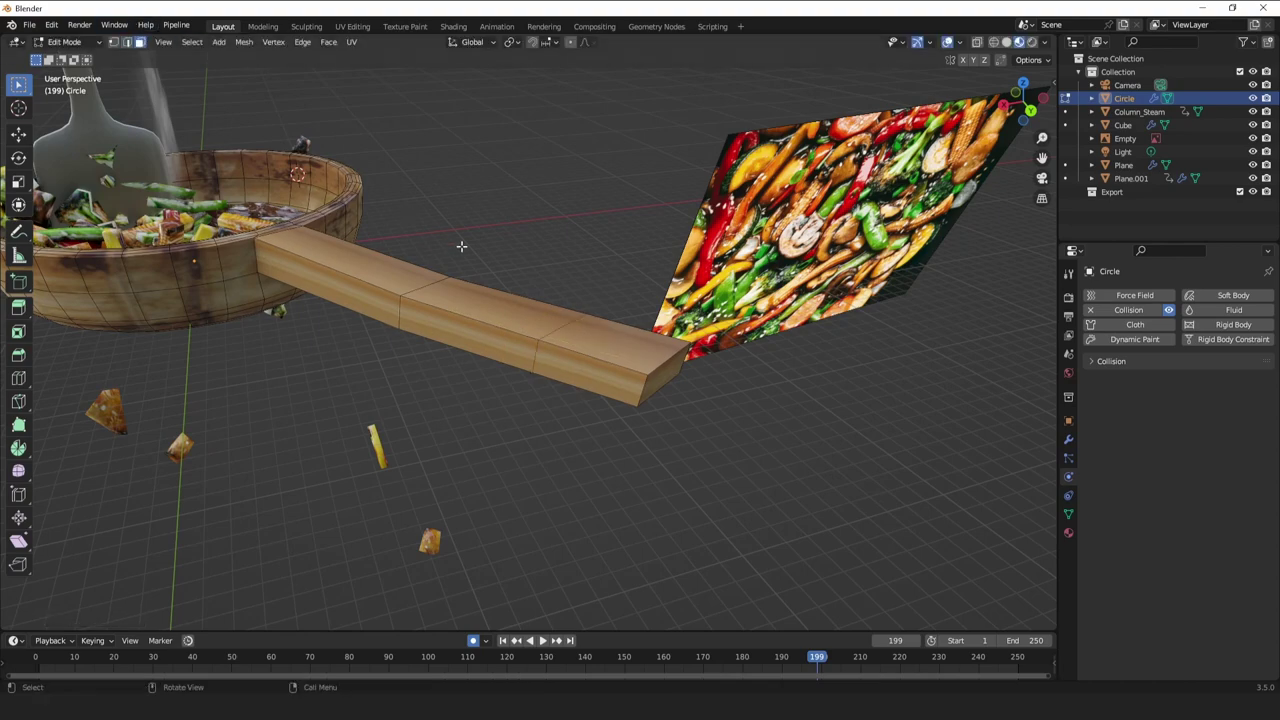
Select the top and bottom faces of the handle's end segment, inset them and scale the inset faces along X.
middle_click_drag(576, 343, 587, 254)
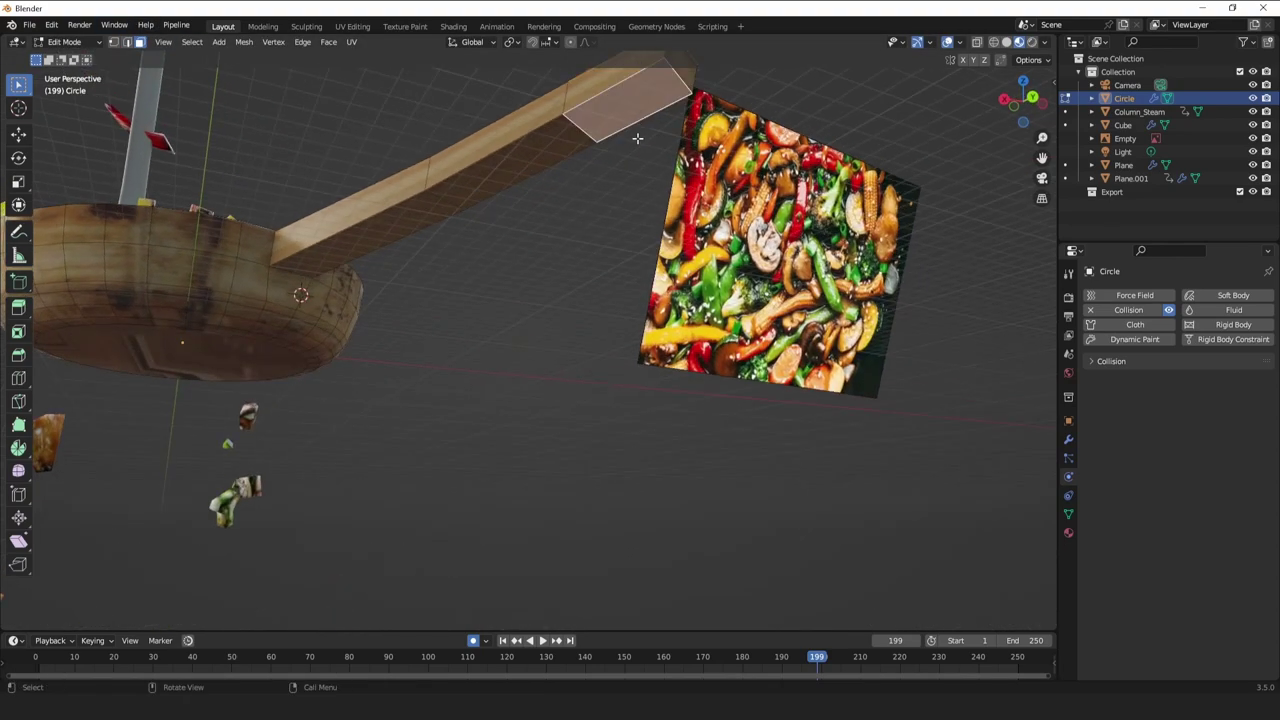
middle_click_drag(637, 138, 738, 322)
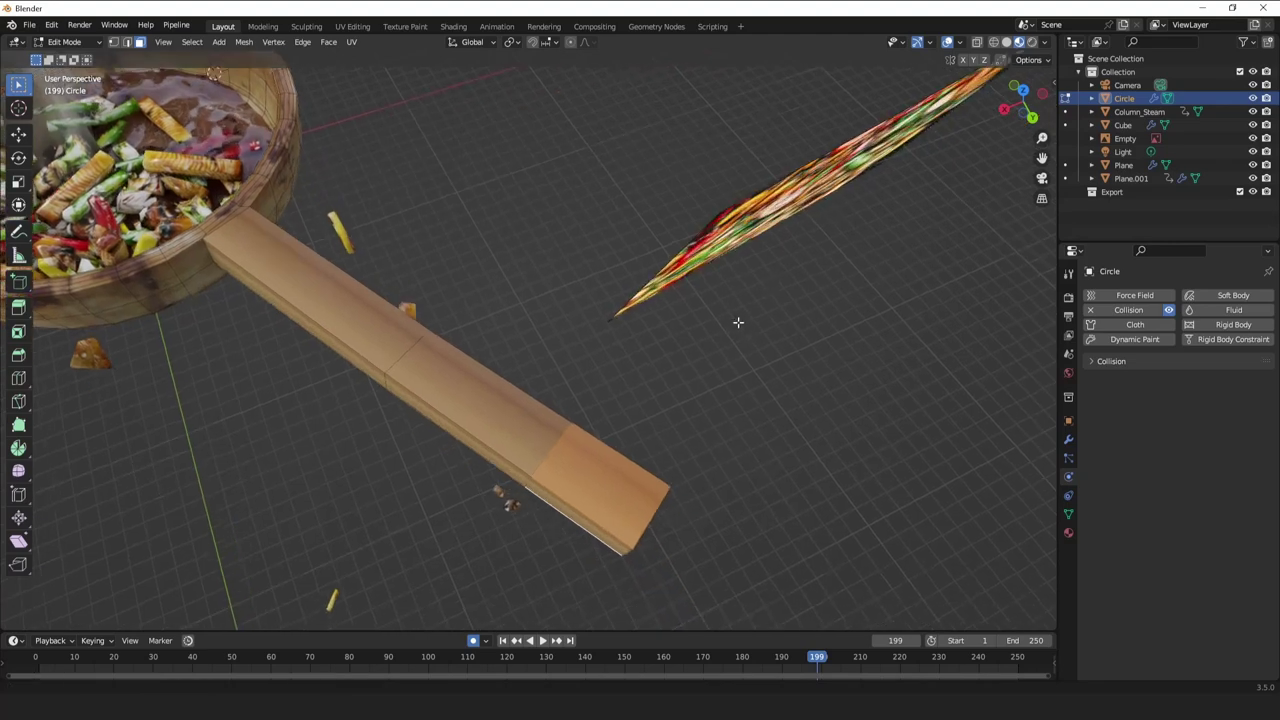
key("s")
key("x")
left_click(820, 337)
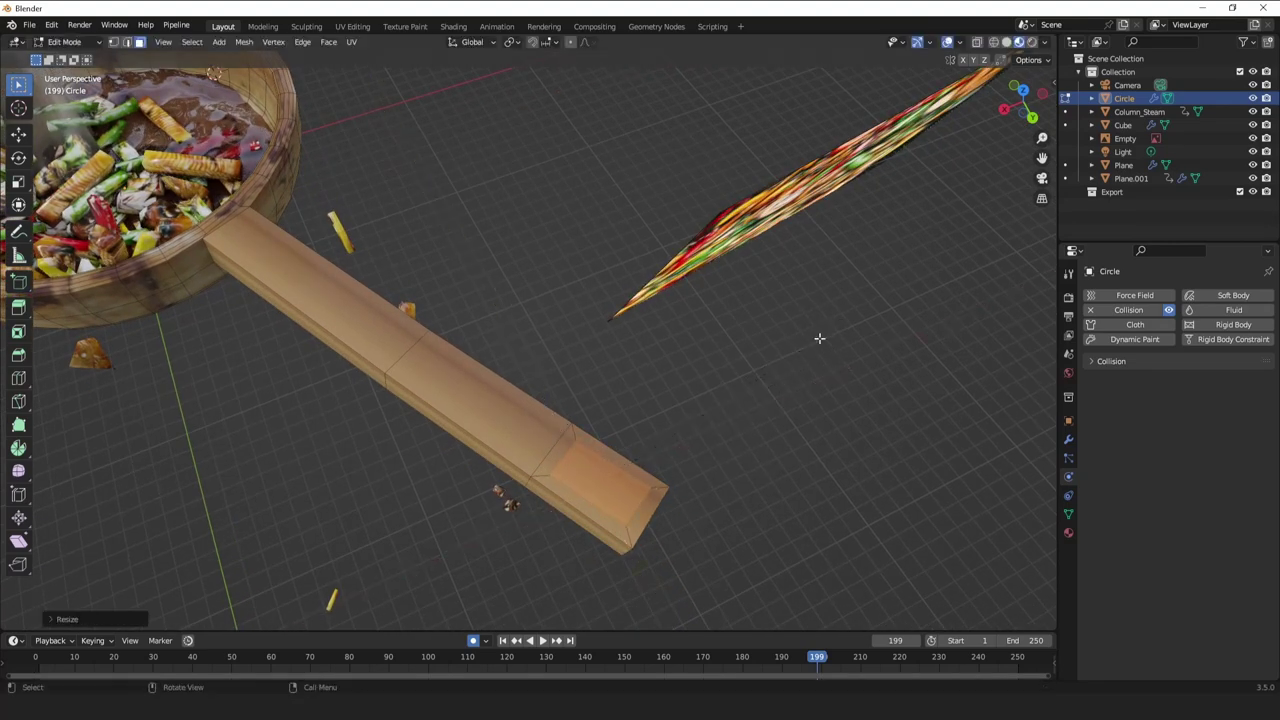
Subdivide the inset faces at the handle's end and reshape them into circles with the Circle operation.
right_click(820, 337)
left_click(776, 407)
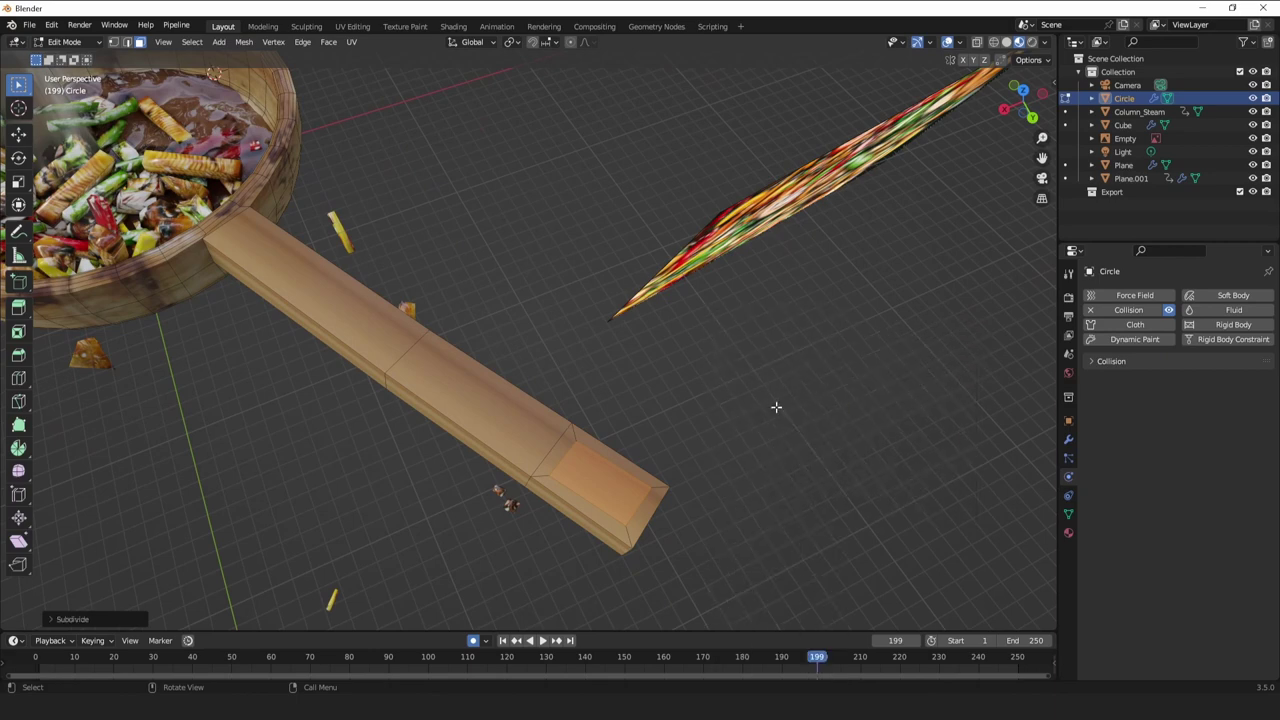
right_click(743, 335)
mouse_move(731, 316)
left_click(800, 329)
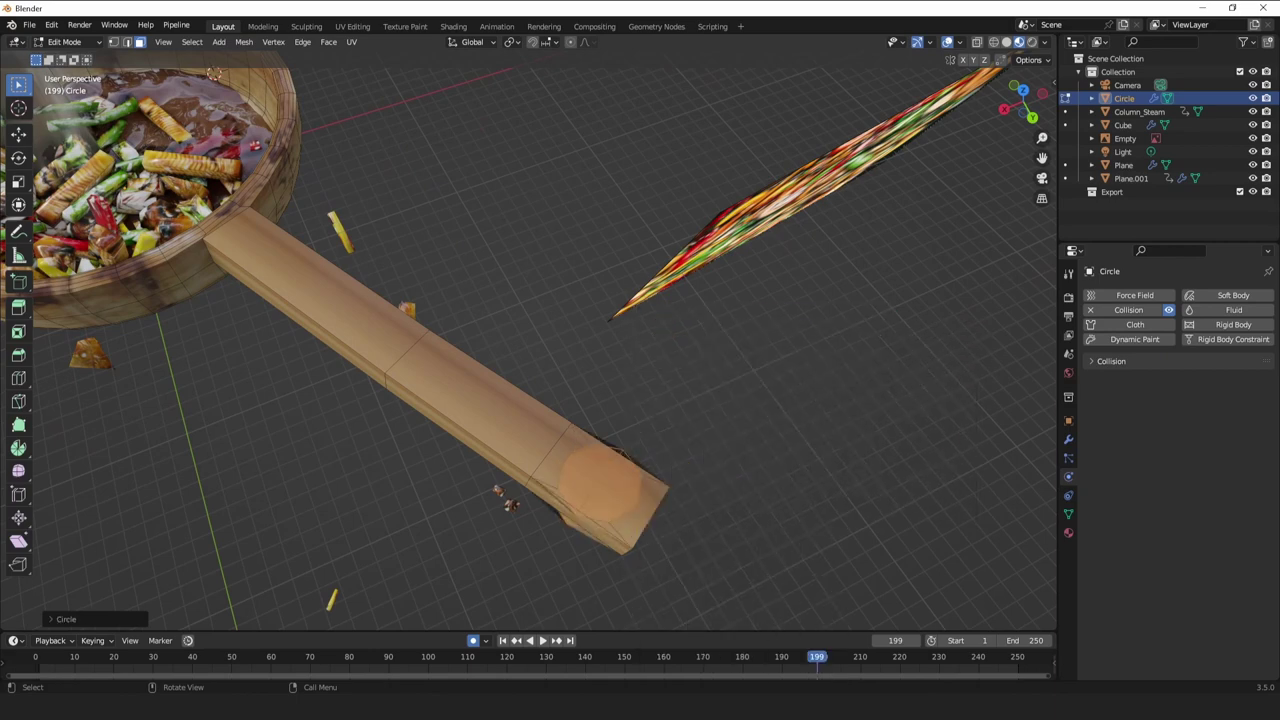
Resize the circular faces at the handle's end and scale them along Z.
key("s")
left_click(755, 396)
middle_click_drag(755, 396, 746, 312)
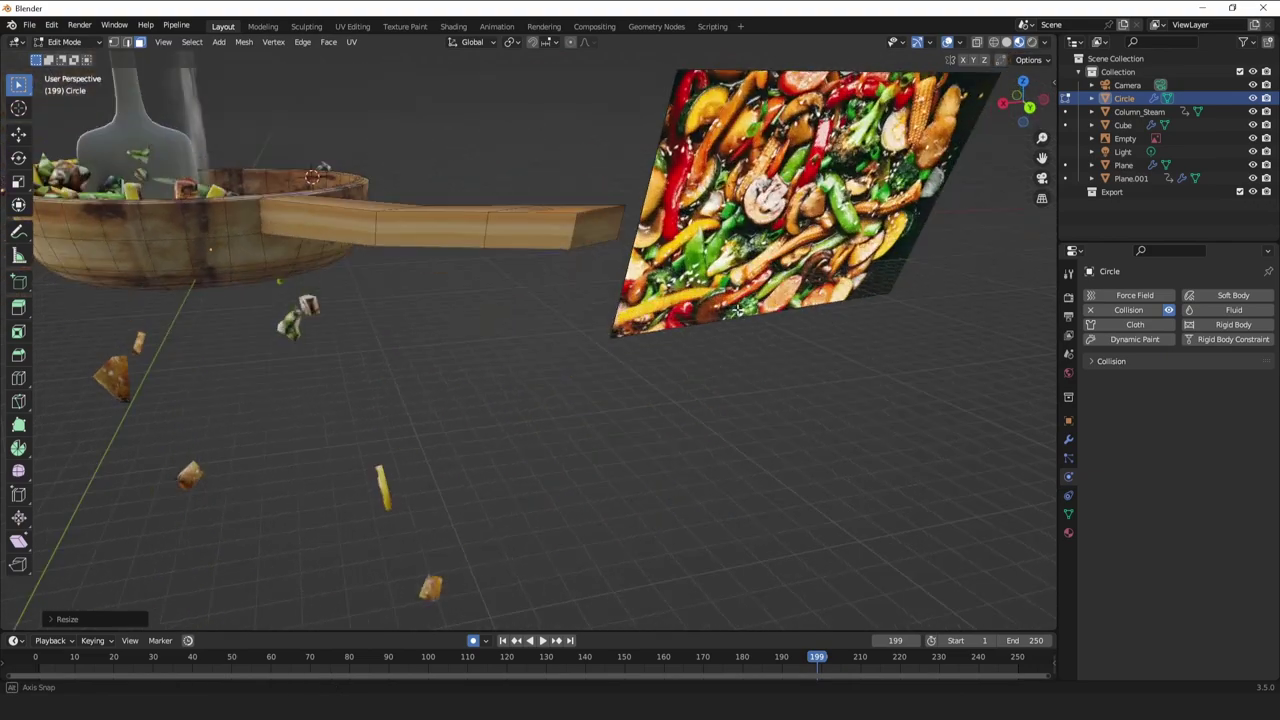
key("s")
key("z")
left_click(767, 302)
middle_click_drag(675, 182, 623, 229)
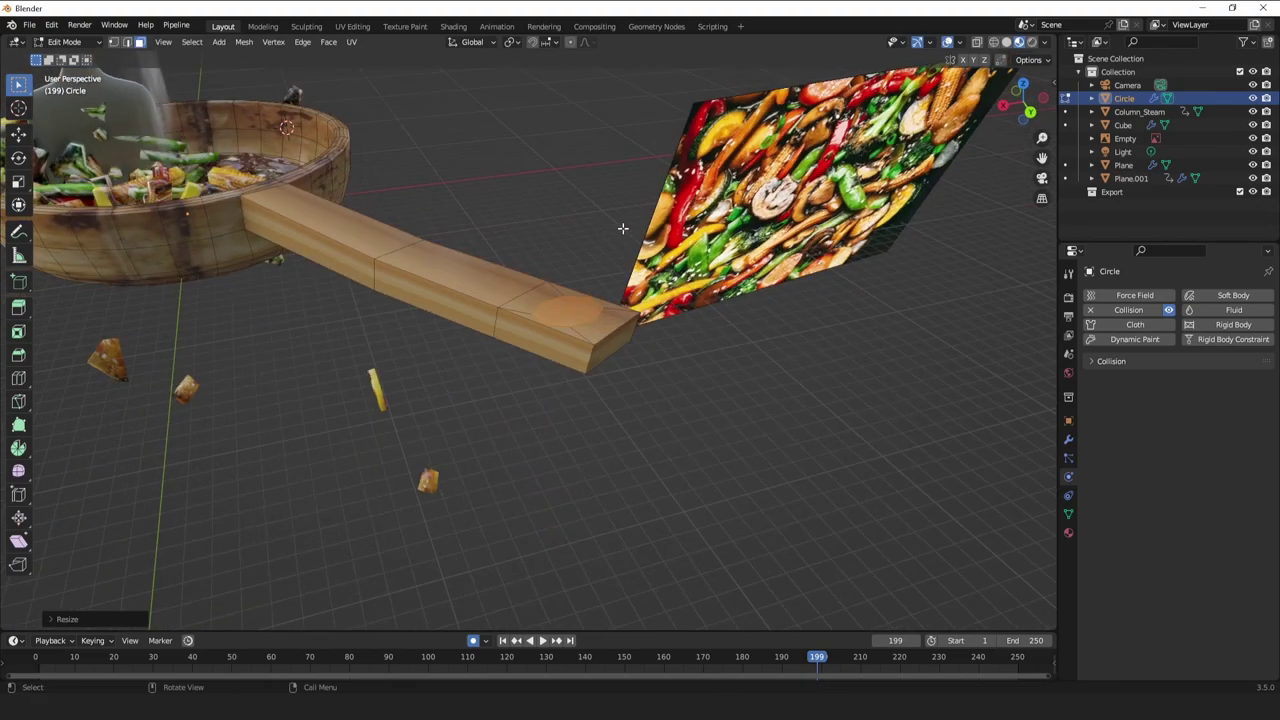
Try to bridge the selected top and bottom faces at the handle's end with LoopTools.
right_click(623, 229)
mouse_move(630, 211)
left_click(681, 209)
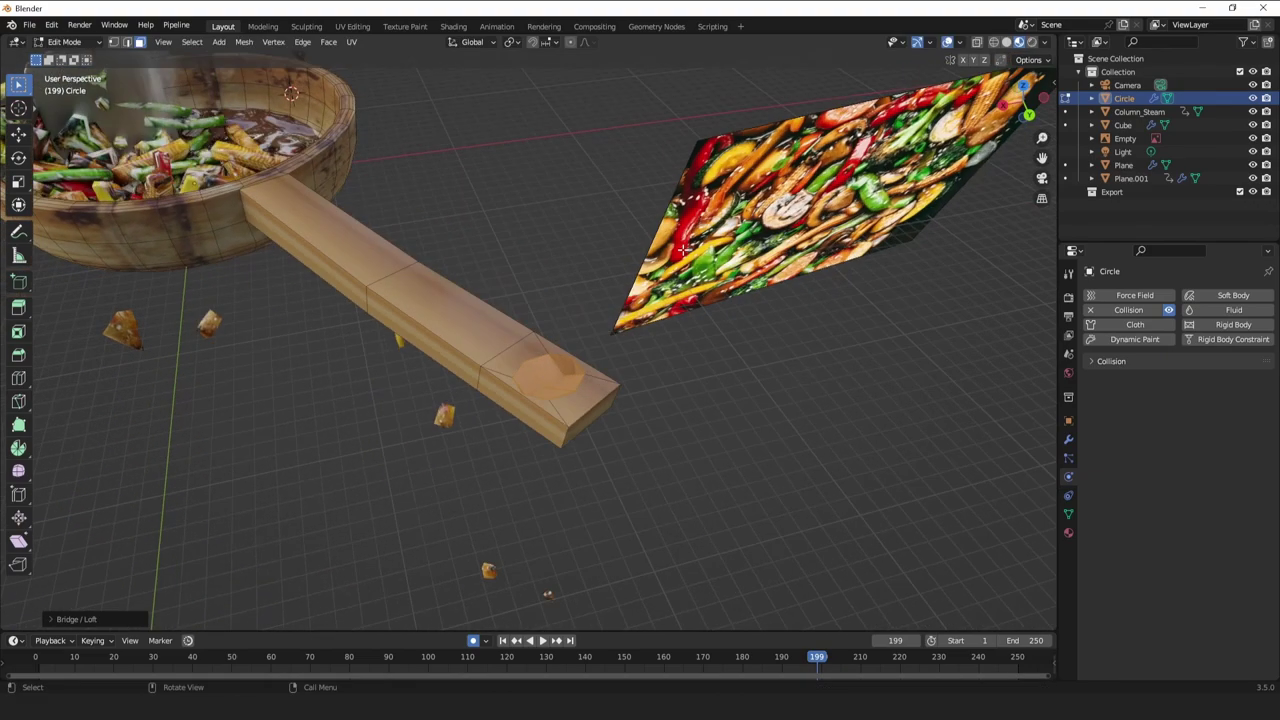
Dissolve the selected faces at the handle's end and round the resulting faces with LoopTools Circle.
middle_click_drag(697, 208, 622, 190)
right_click(627, 250)
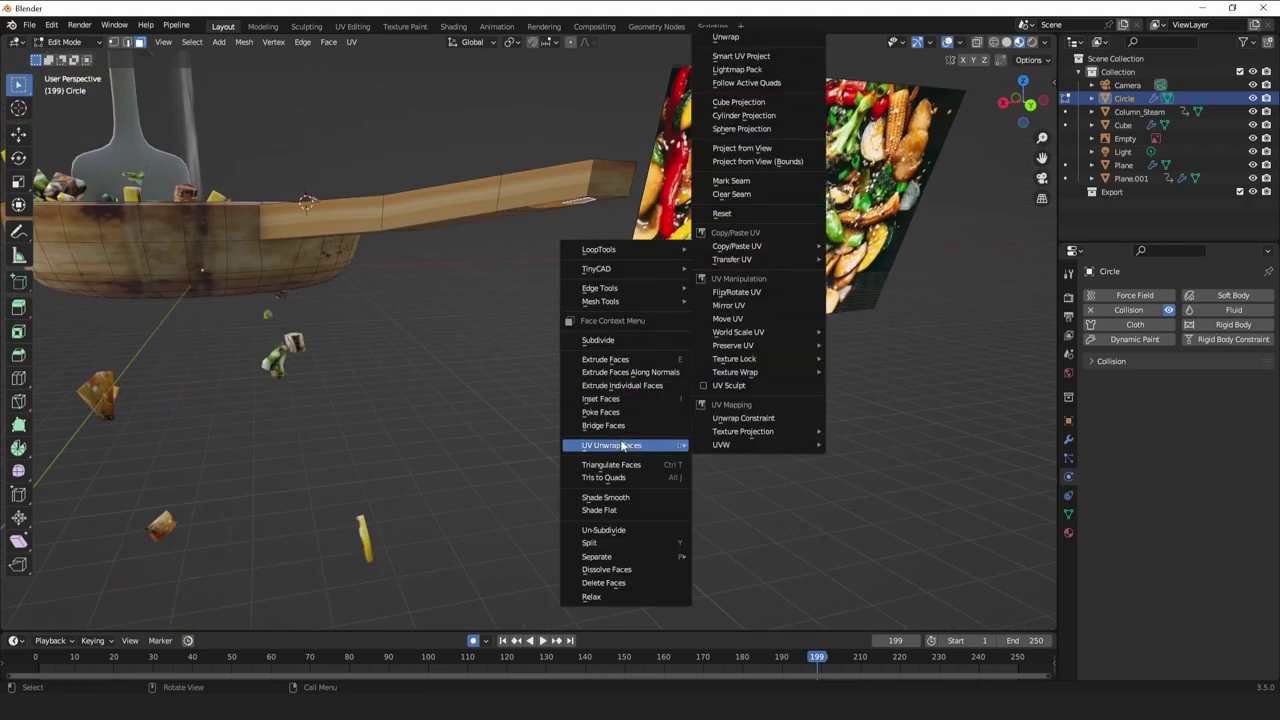
left_click(605, 569)
middle_click_drag(605, 569, 591, 523)
right_click(620, 410)
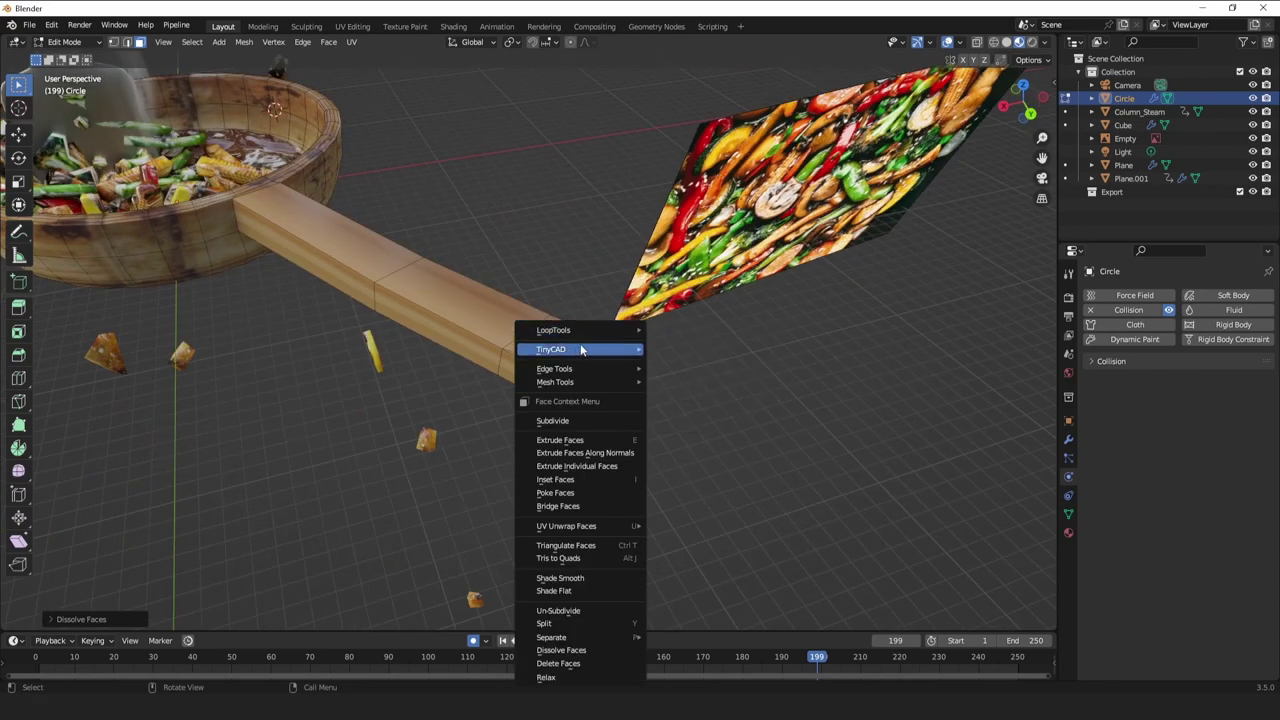
mouse_move(580, 330)
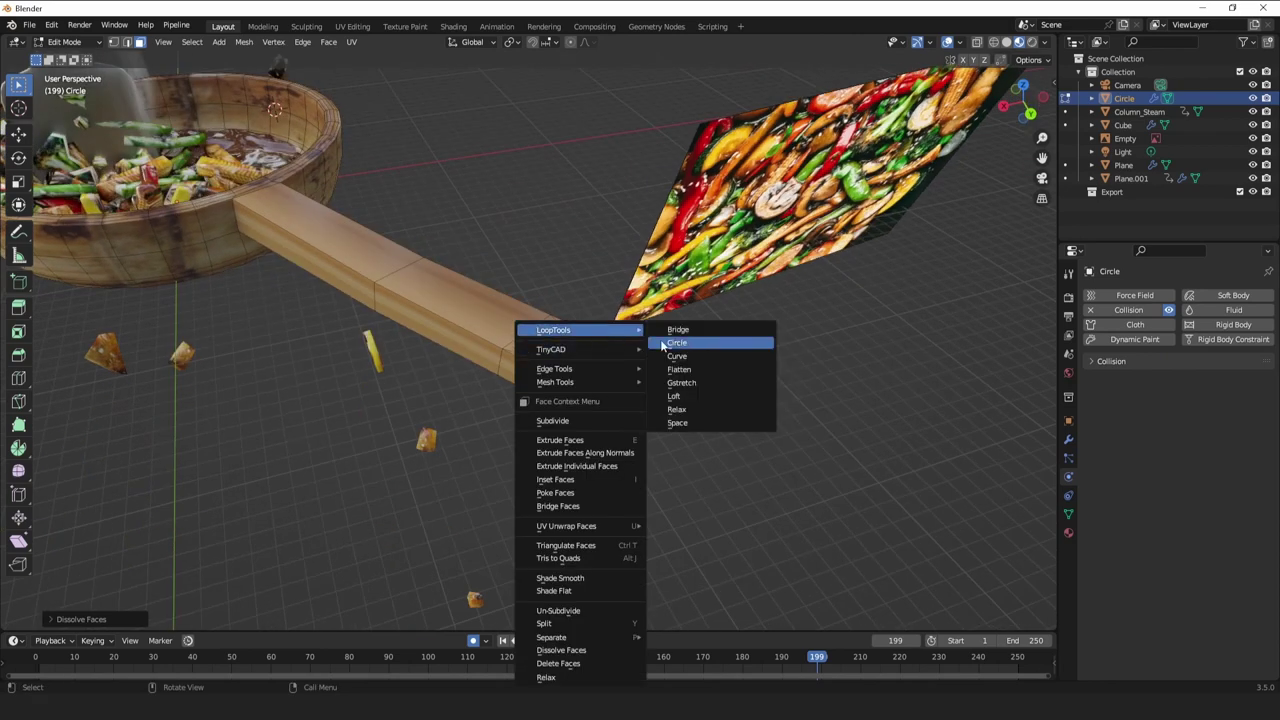
left_click(694, 343)
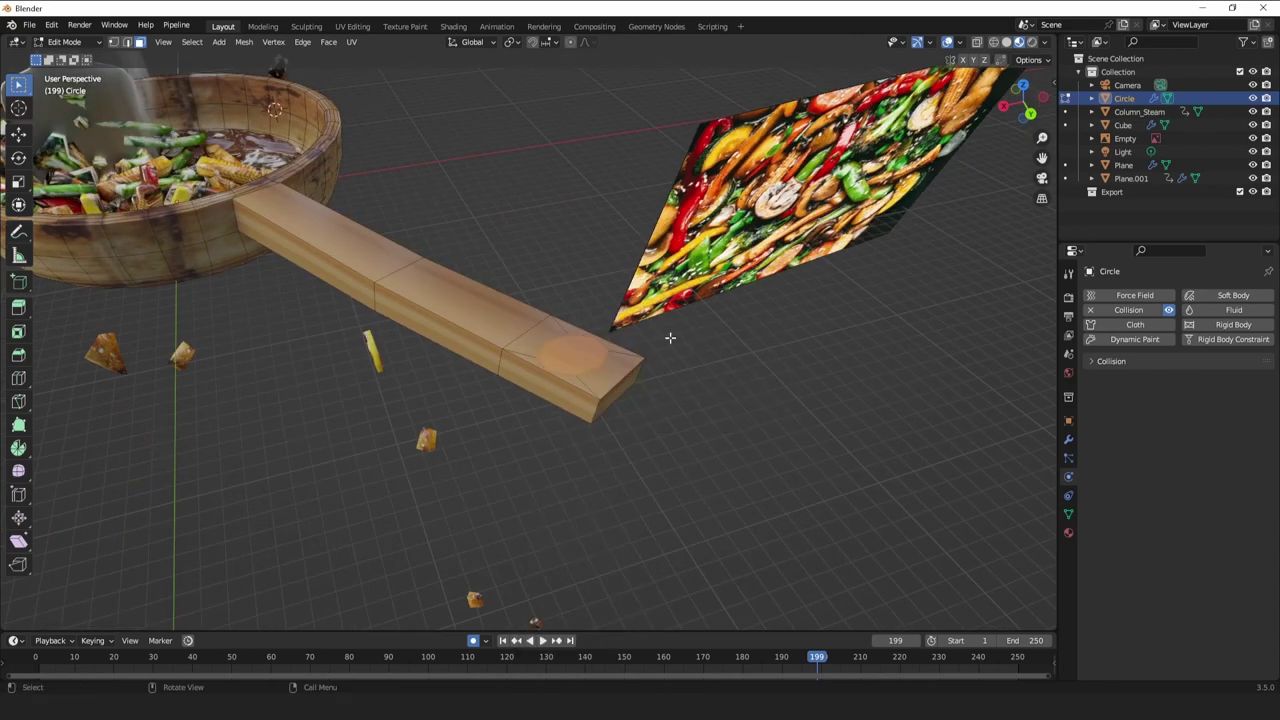
Try the LoopTools bridge again on the rounded handle faces, and undo back to the larger unscaled face selection.
right_click(671, 336)
mouse_move(682, 320)
left_click(782, 318)
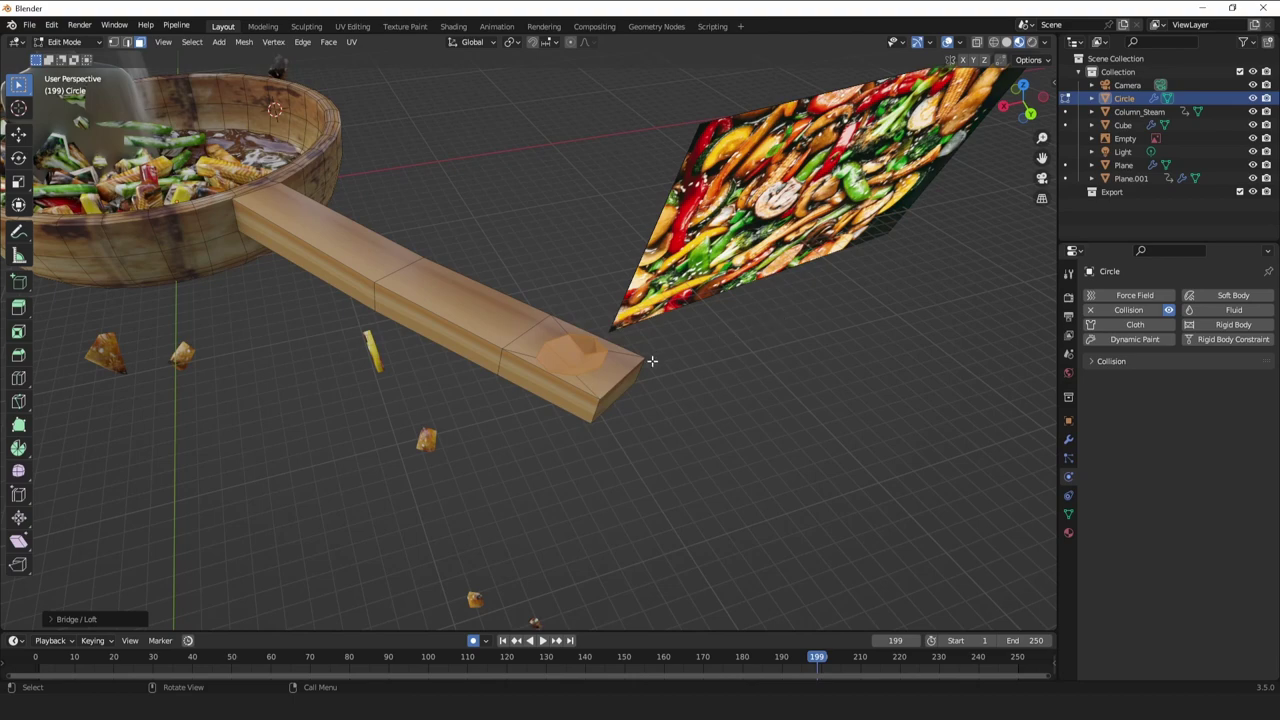
scroll(648, 354, "up", 2)
middle_click_drag(640, 346, 646, 411, "shift")
key("ctrl+z")
key("ctrl+z")
key("ctrl+z")
key("ctrl+z")
key("ctrl+z")
key("ctrl+z")
key("ctrl+z")
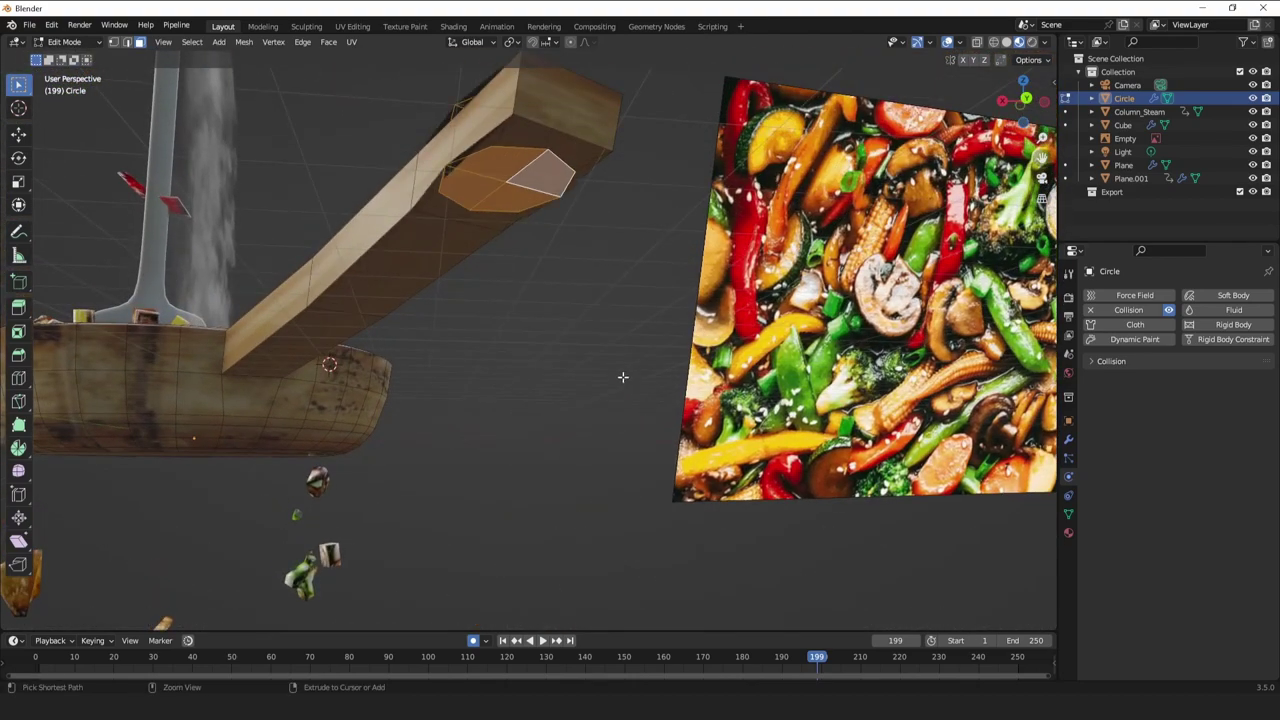
Bridge the selected top and bottom faces at the handle's end with LoopTools and return to Object Mode.
middle_click_drag(552, 333, 598, 368)
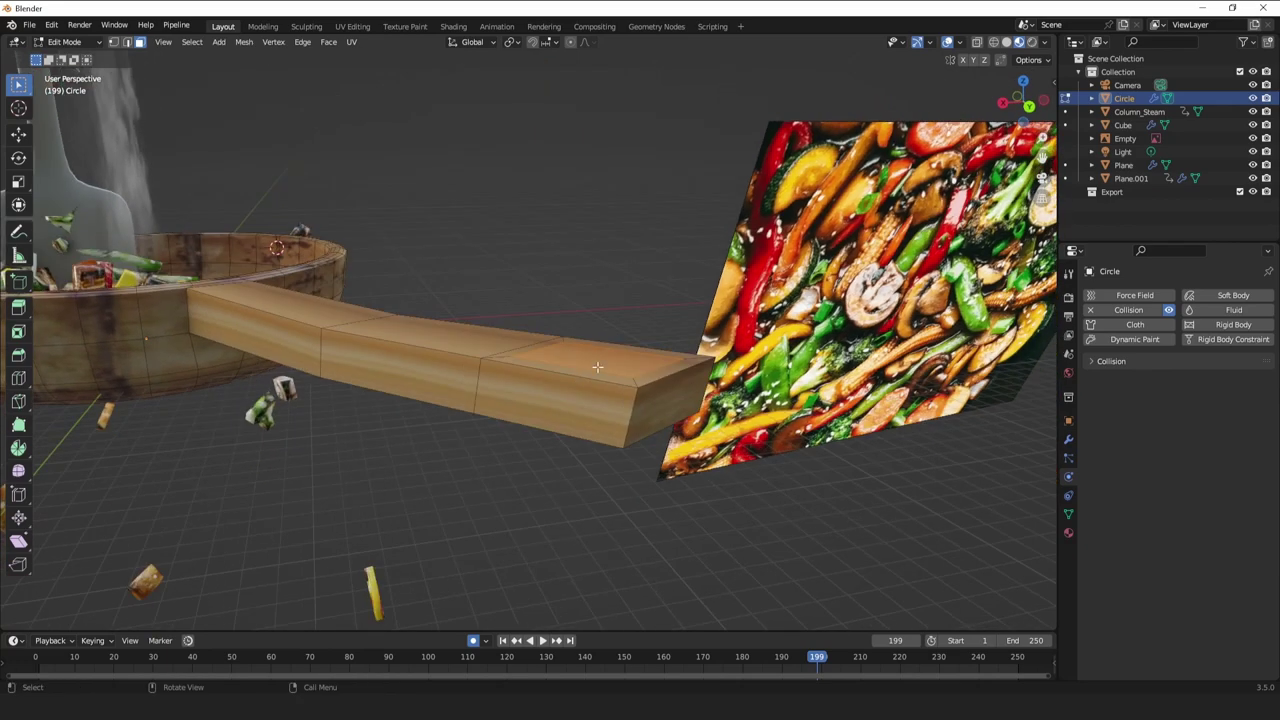
right_click(604, 343)
mouse_move(610, 326)
left_click(684, 333)
key("Tab")
middle_click_drag(655, 337, 671, 408)
scroll(671, 408, "down", 4)
left_click(697, 426)
scroll(697, 426, "up", 3)
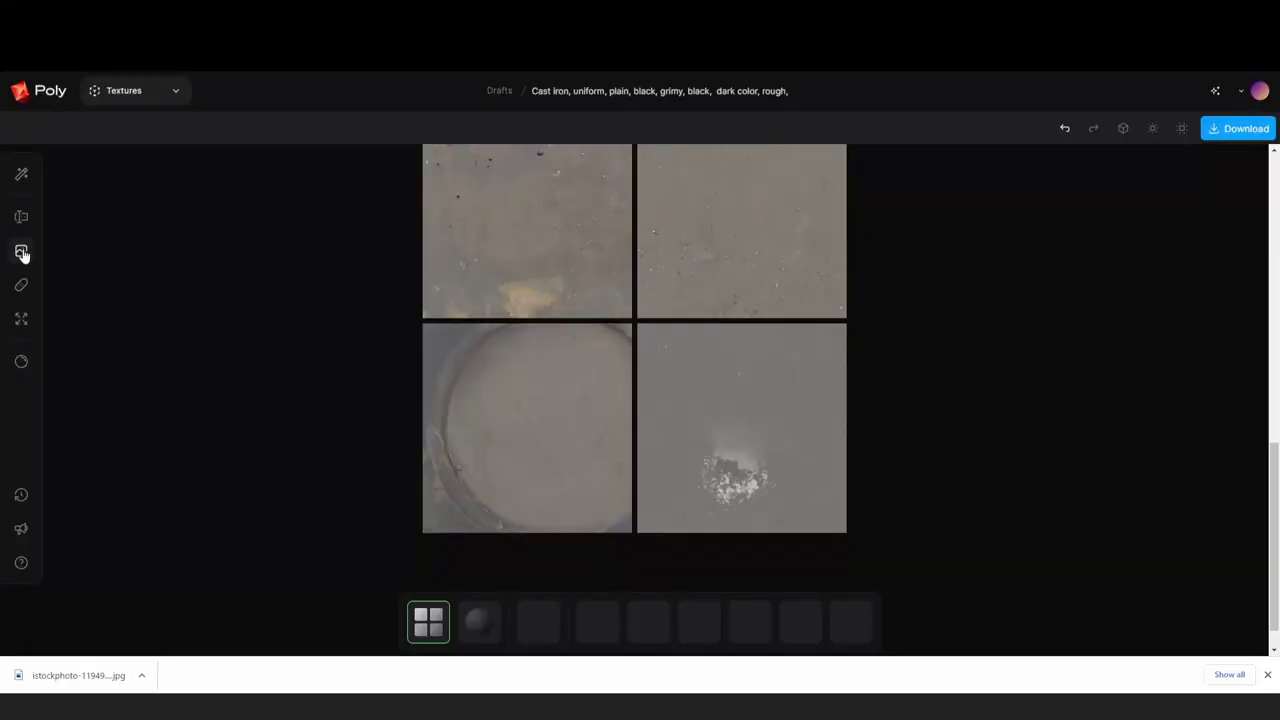
Switch to Poly and upload the downloaded dark istockphoto JPG as the texture's color map.
left_click(22, 251)
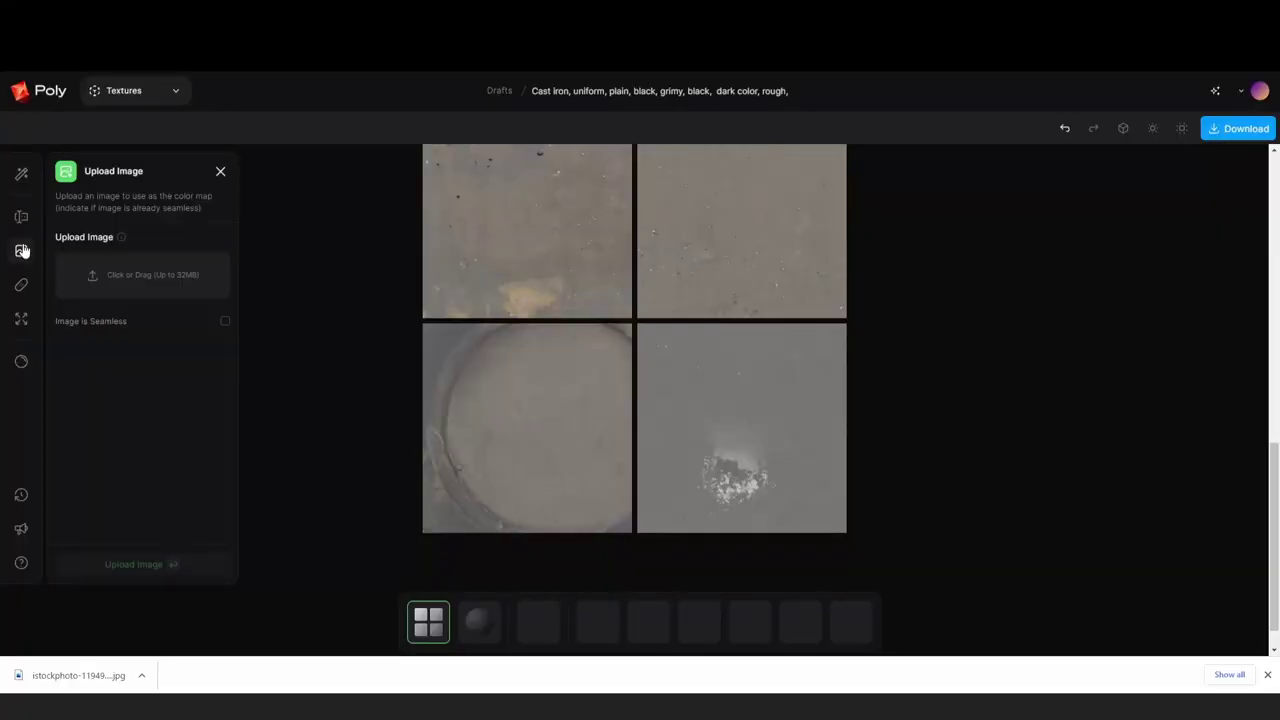
left_click(72, 284)
double_click(150, 155)
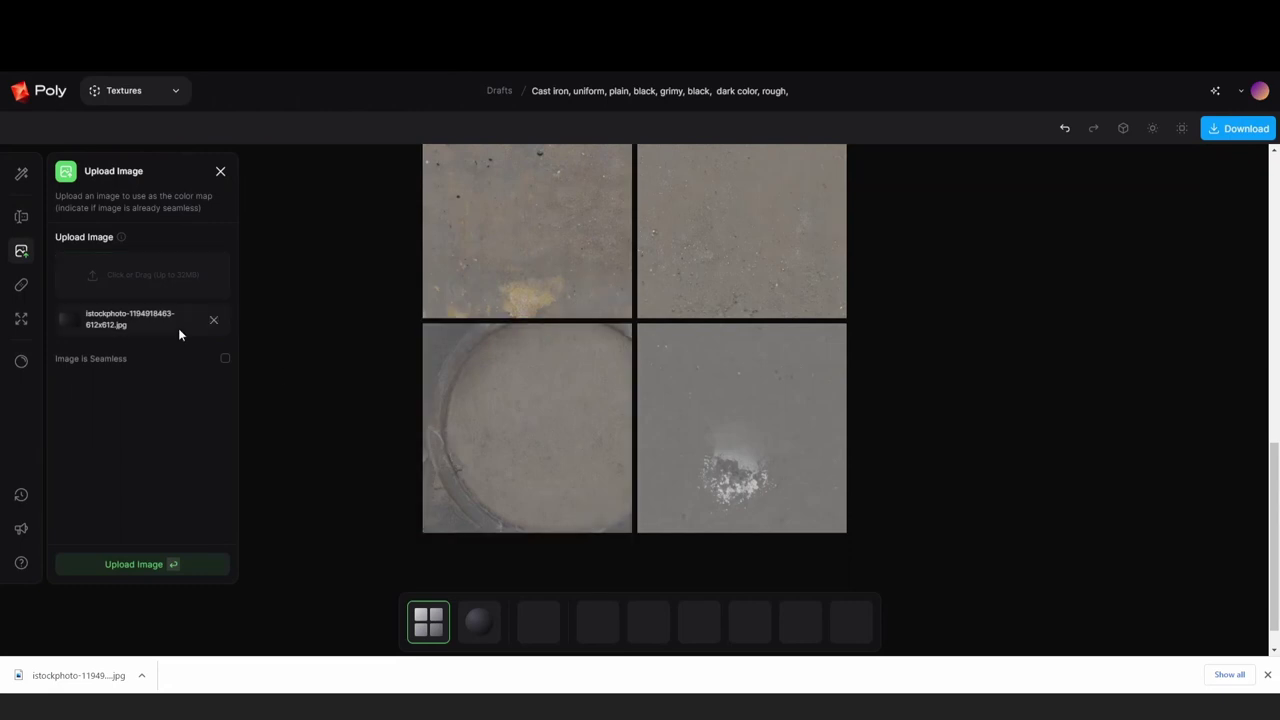
left_click(112, 564)
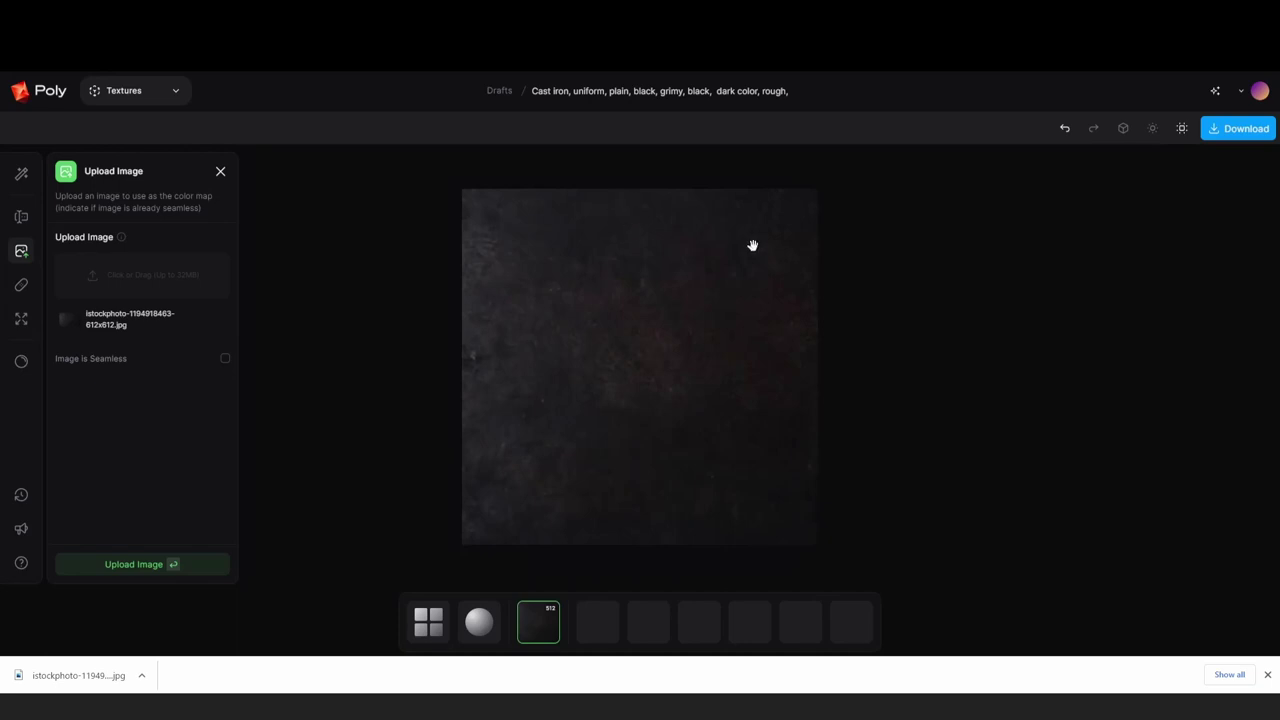
Make the uploaded texture seamless with a patch scale of 64%.
left_click(22, 286)
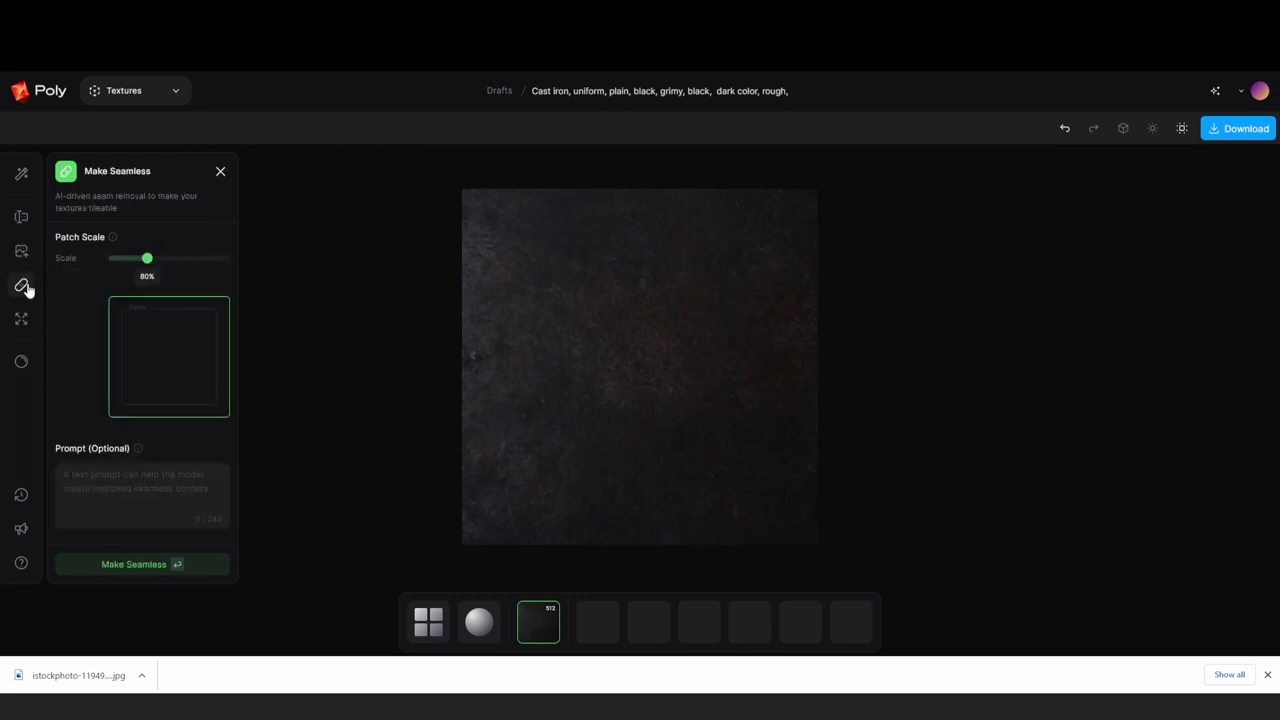
left_click_drag(140, 270, 127, 266)
left_click(168, 566)
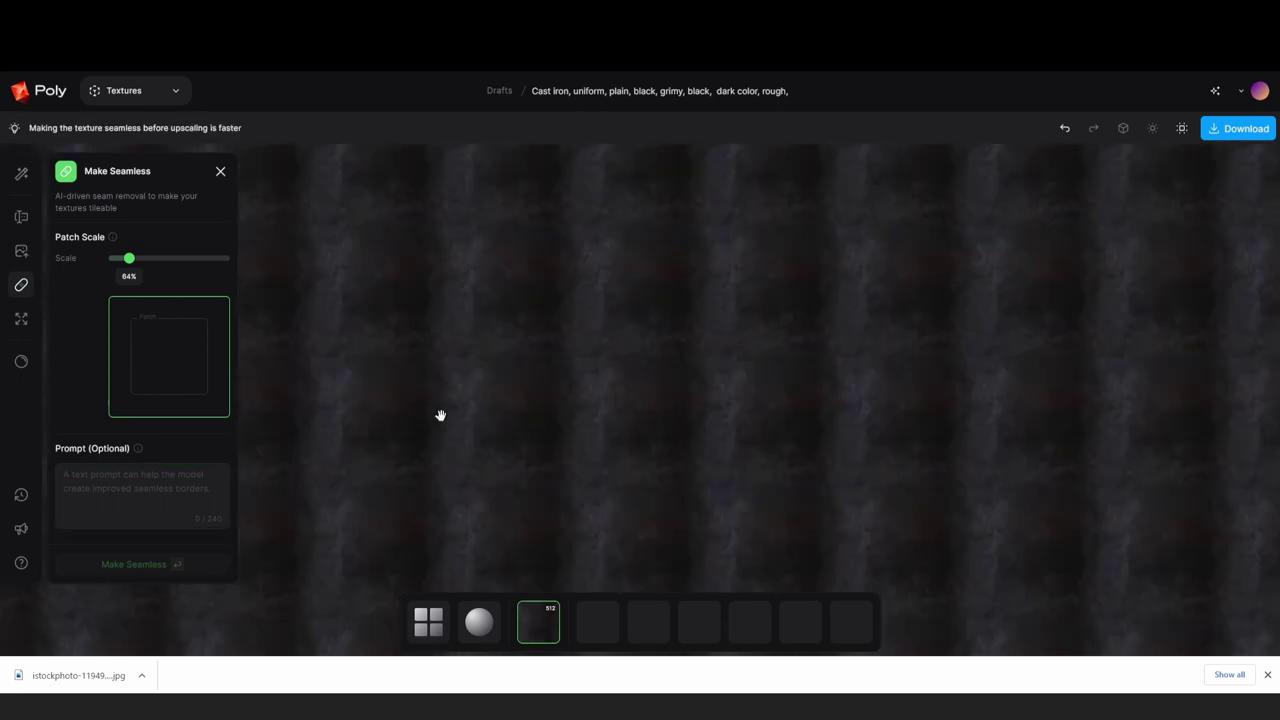
Upscale the seamless texture to 2K and inspect its detail and tiling.
left_click(21, 320)
left_click(133, 261)
left_click(134, 566)
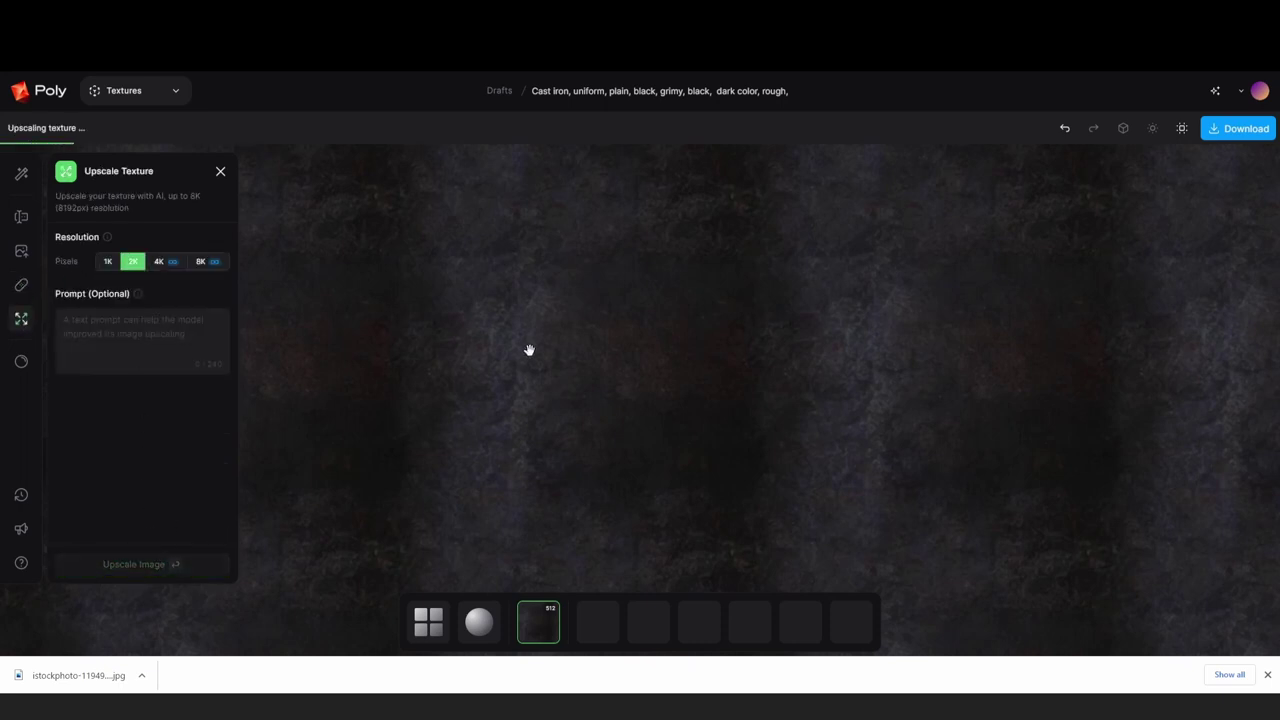
left_click(1245, 97)
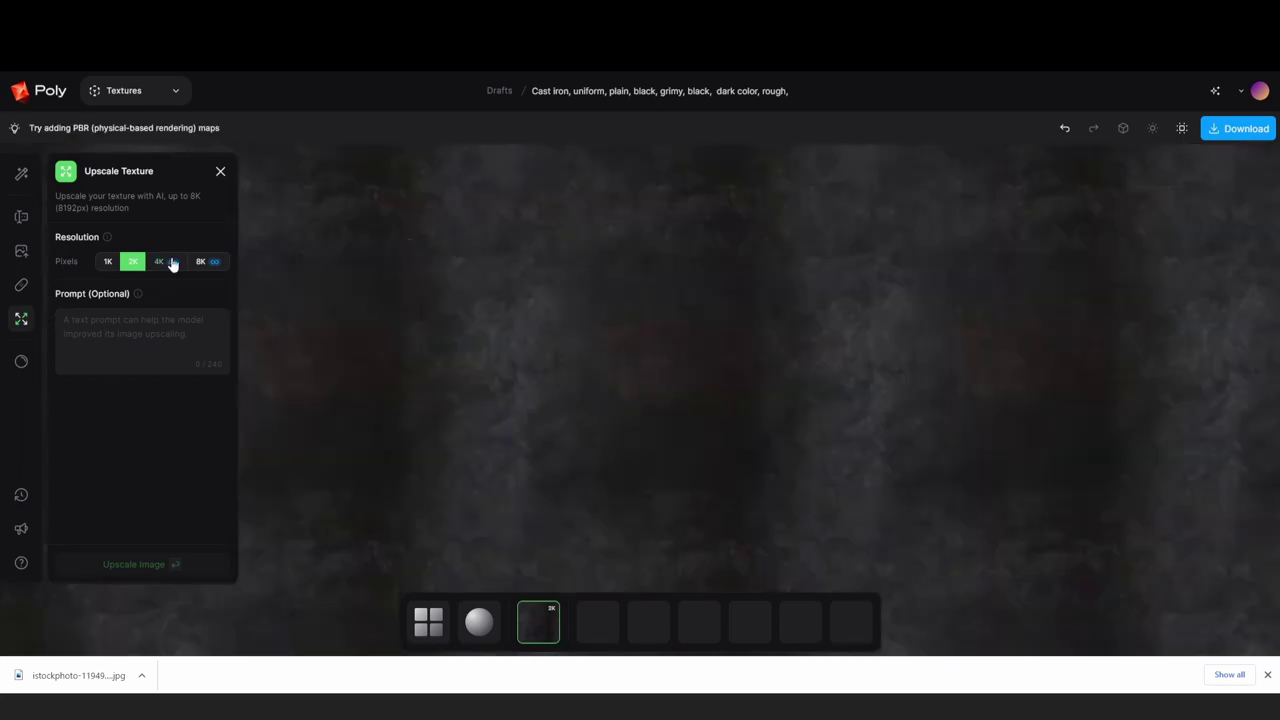
scroll(400, 380, "up", 5)
scroll(382, 387, "down", 5)
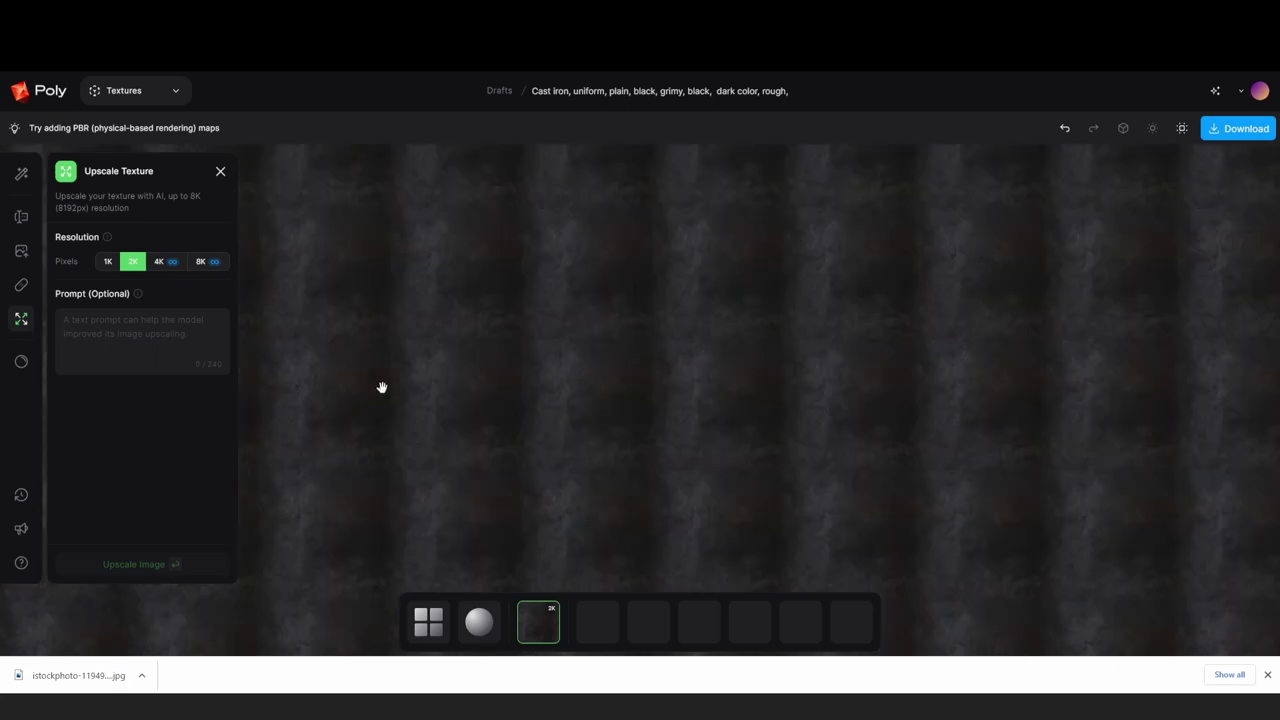
scroll(382, 387, "up", 5)
scroll(381, 387, "up", 3)
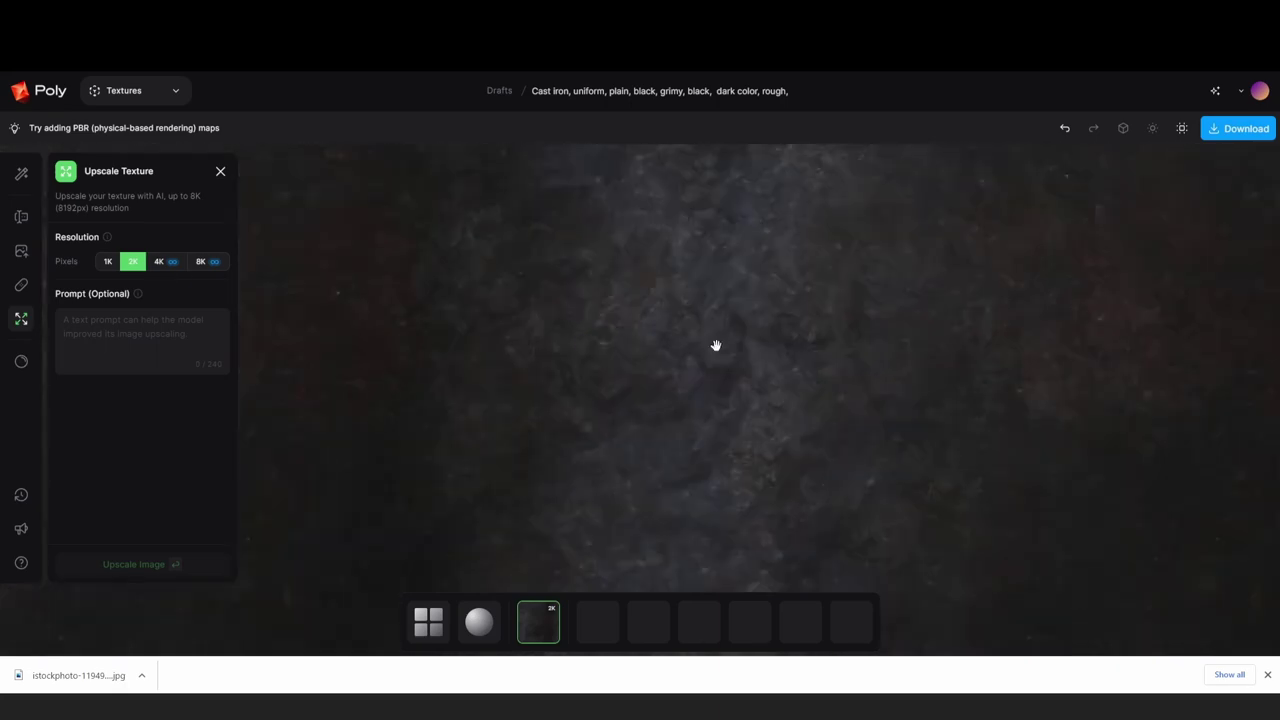
Generate PBR maps with the Matte material type, and regenerate them with the Roughness map included.
left_click(21, 361)
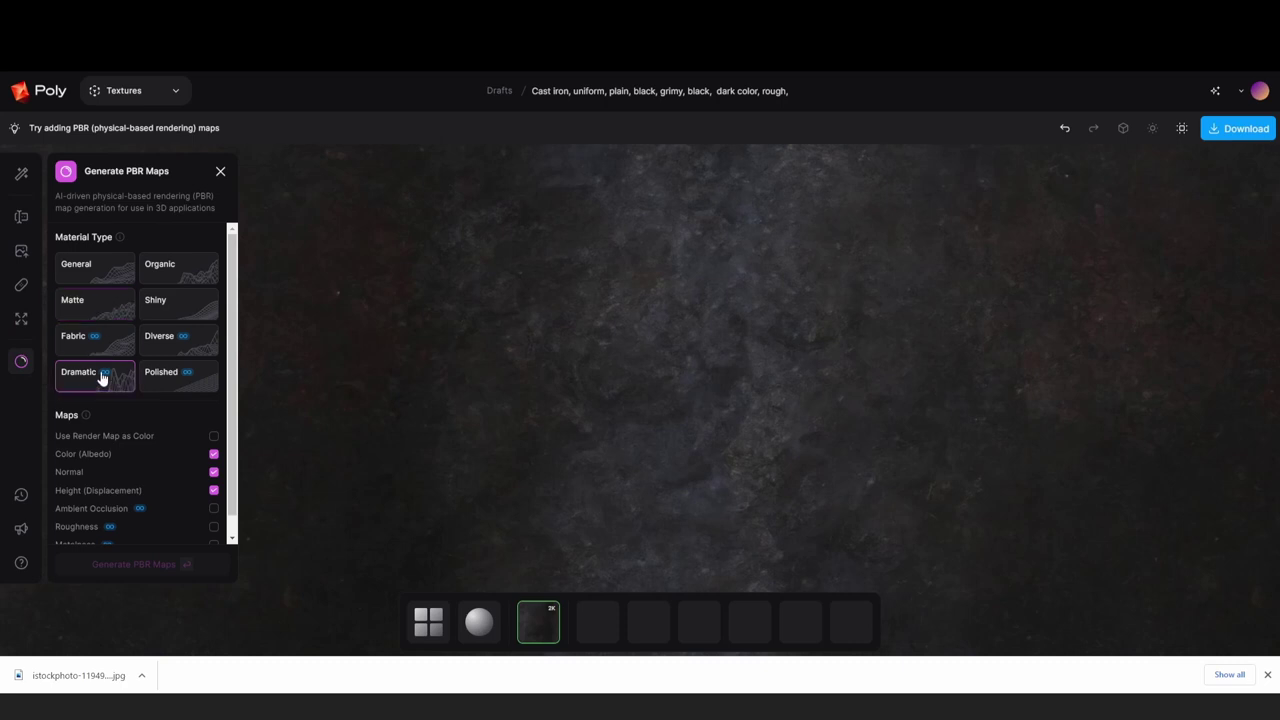
left_click(100, 301)
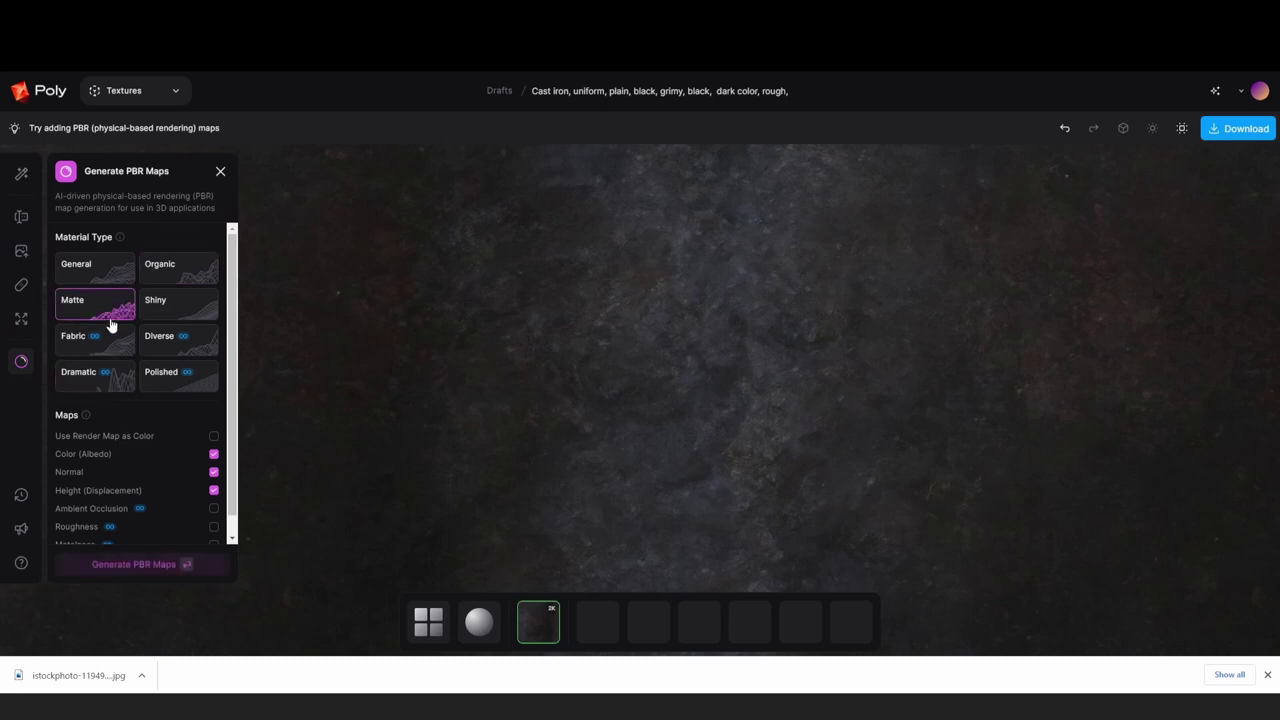
left_click(157, 564)
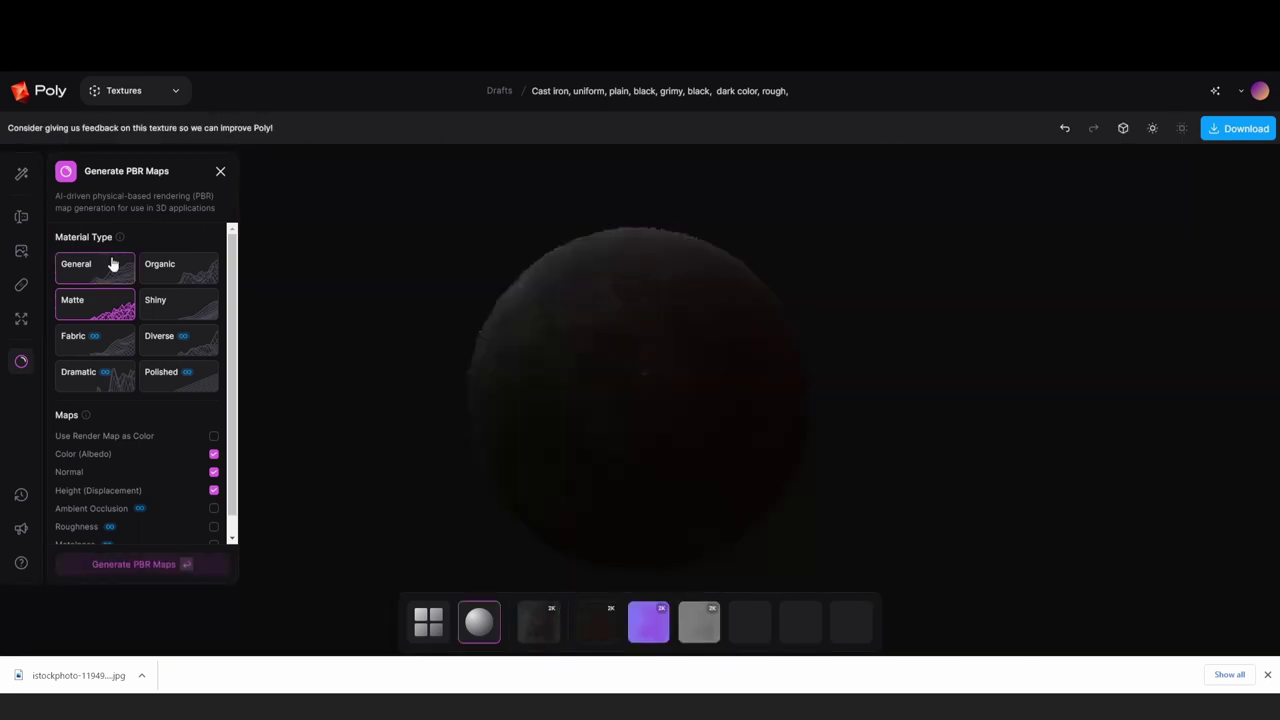
left_click_drag(497, 337, 548, 331)
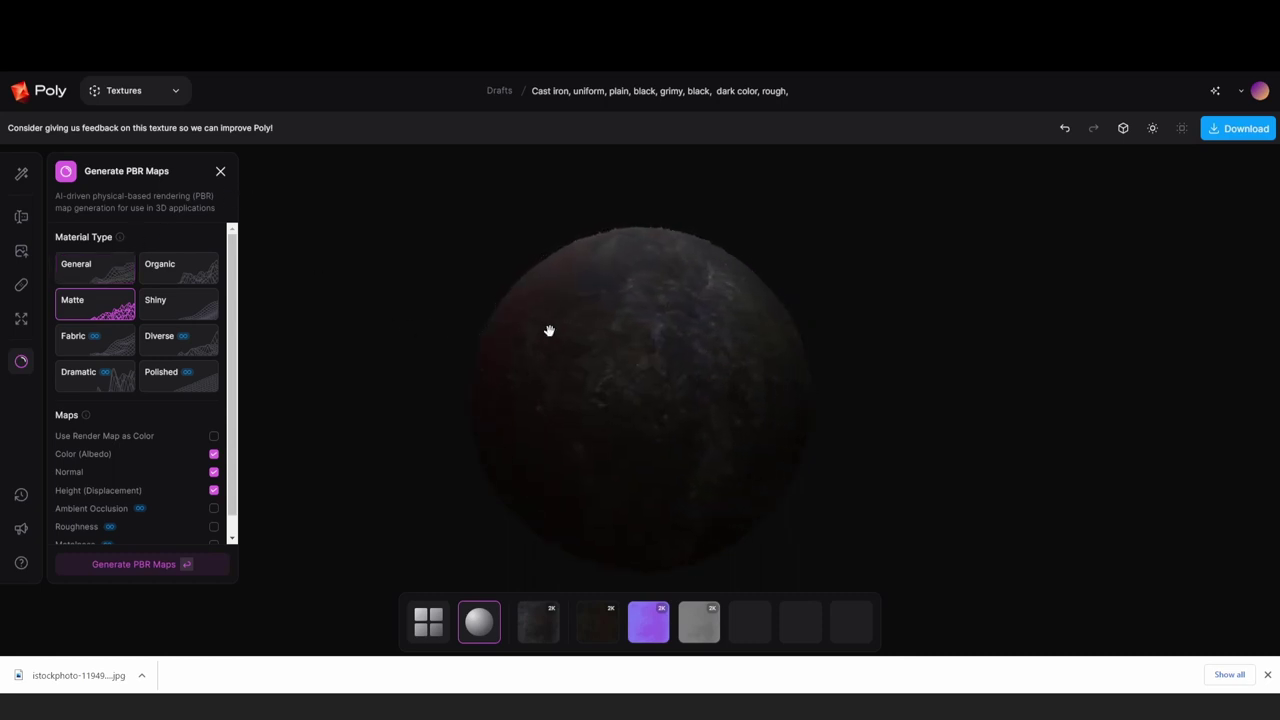
scroll(150, 460, "down", 1)
left_click(213, 507)
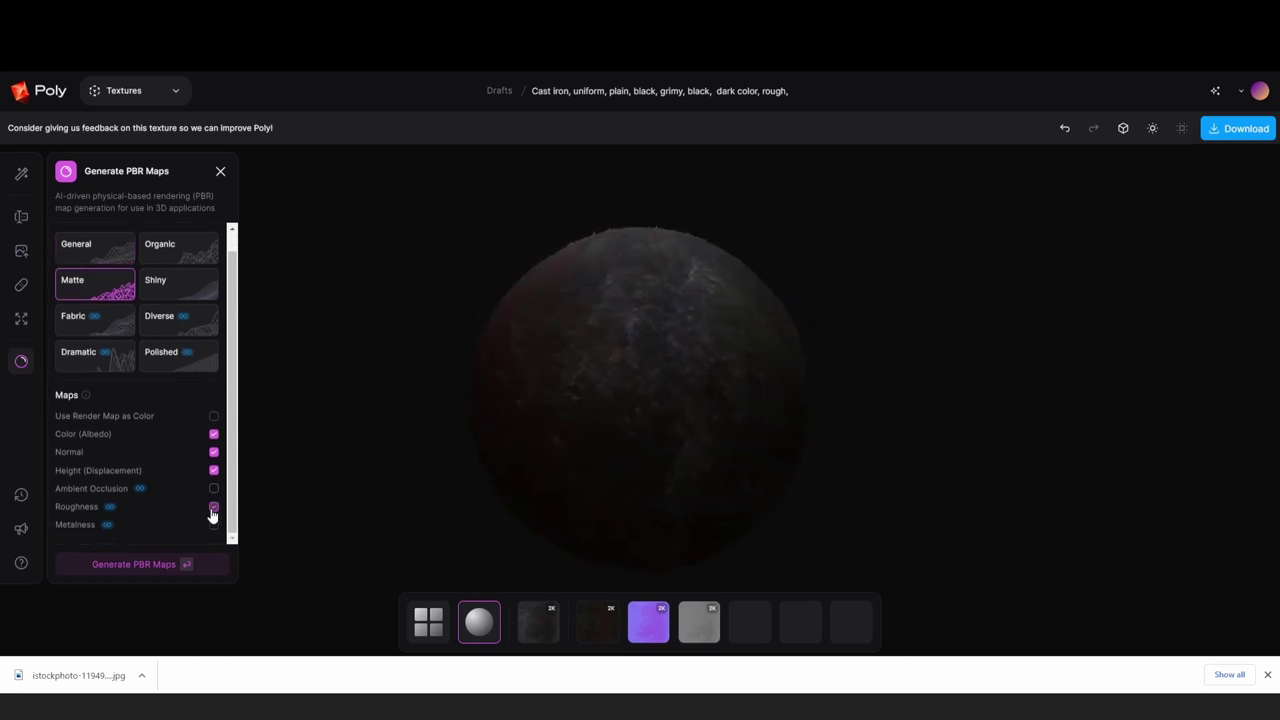
left_click(178, 561)
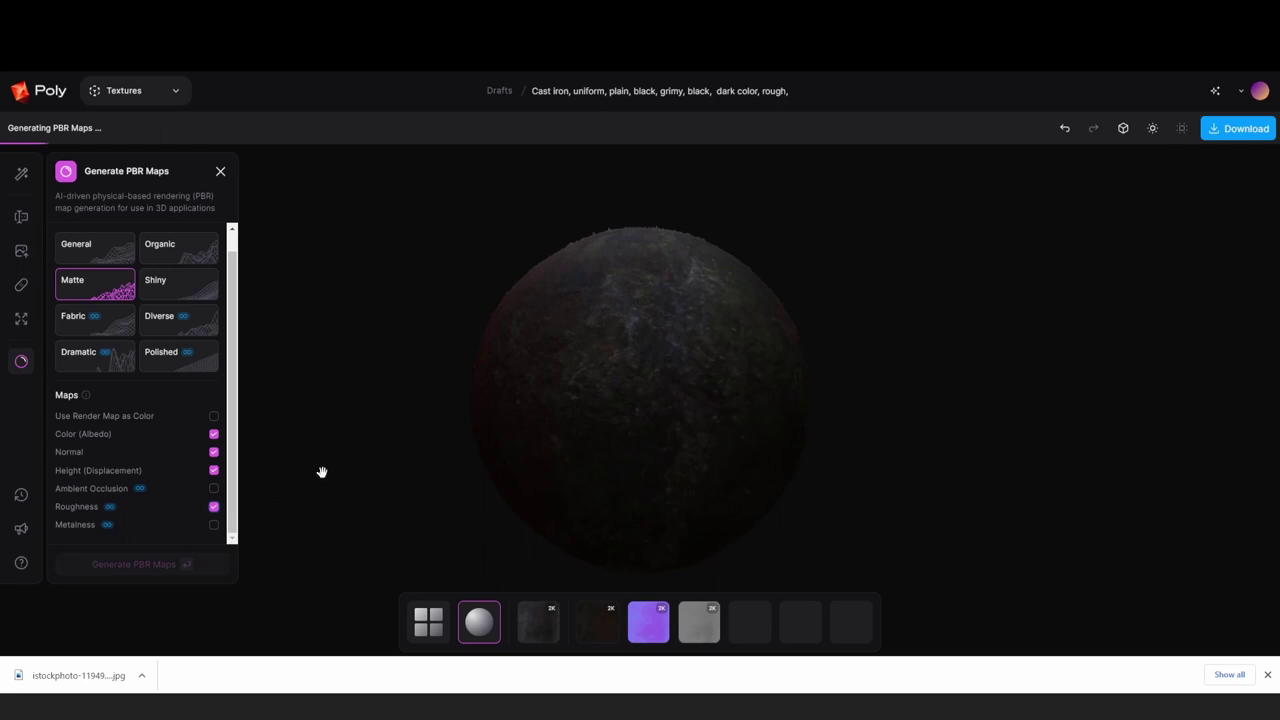
Export the texture maps as a JPG (8-bit) zip and save it in the Downloads folder.
left_click(1236, 128)
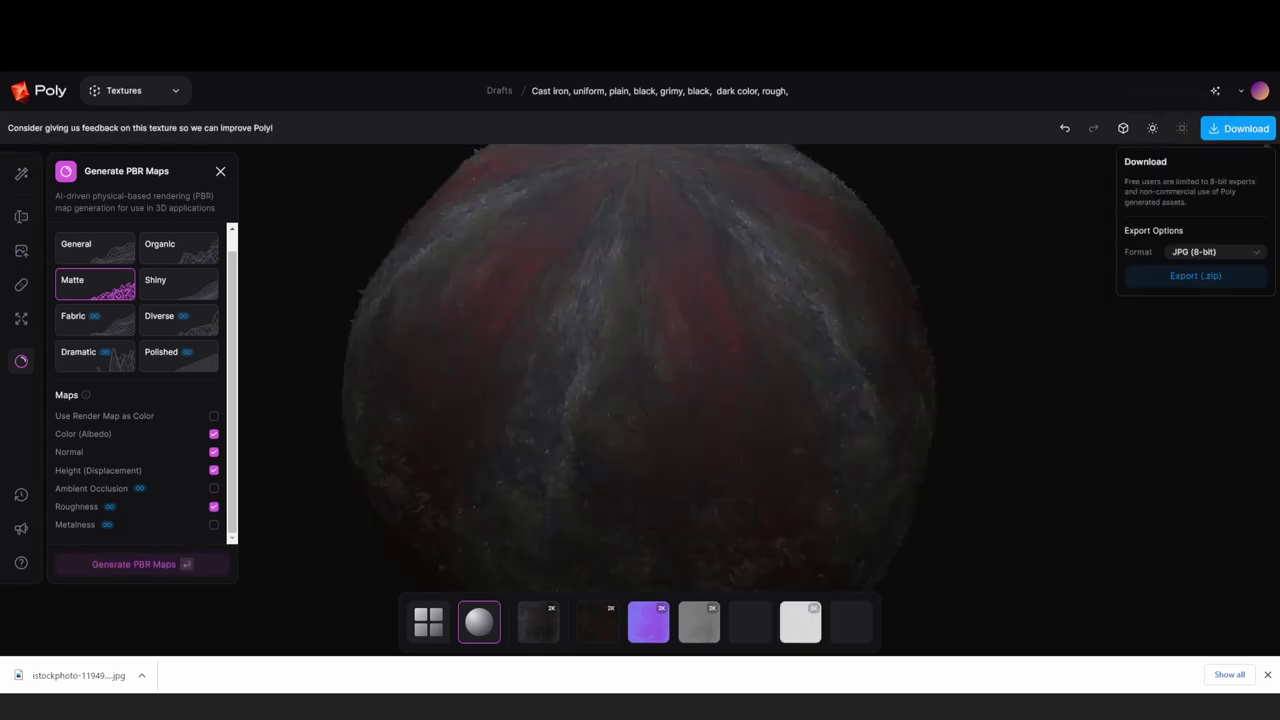
left_click(1194, 278)
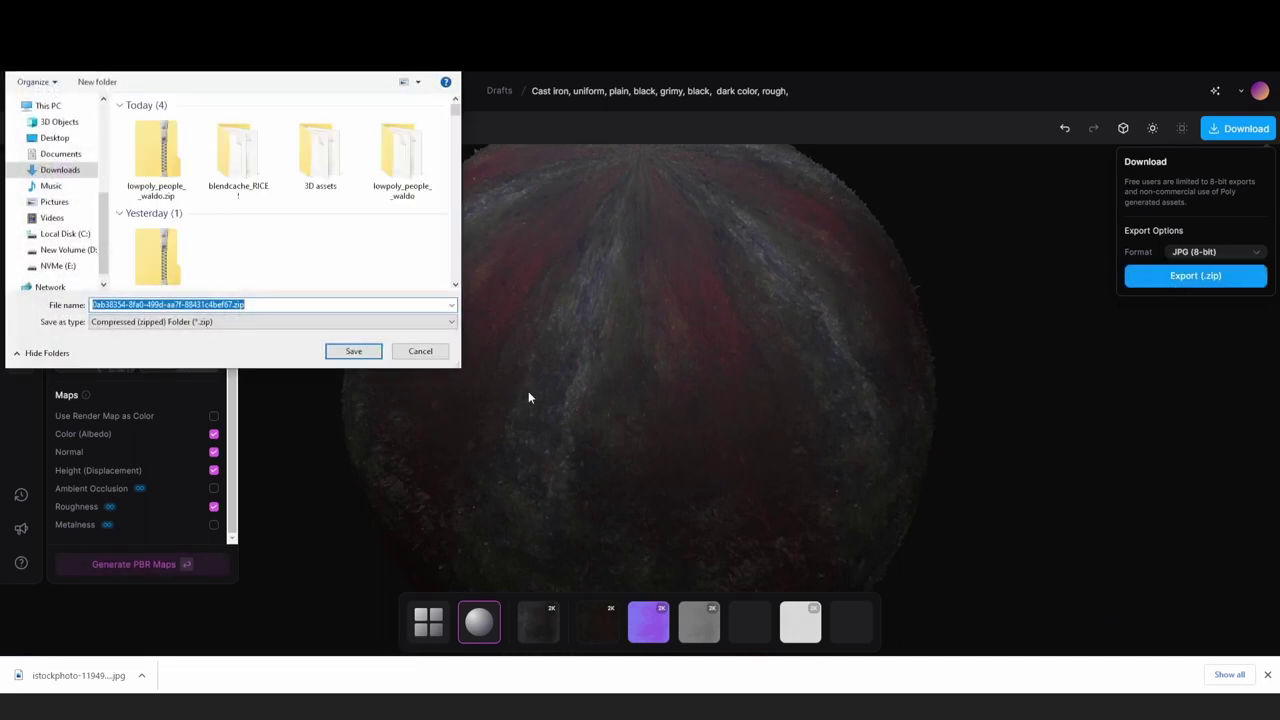
left_click(353, 351)
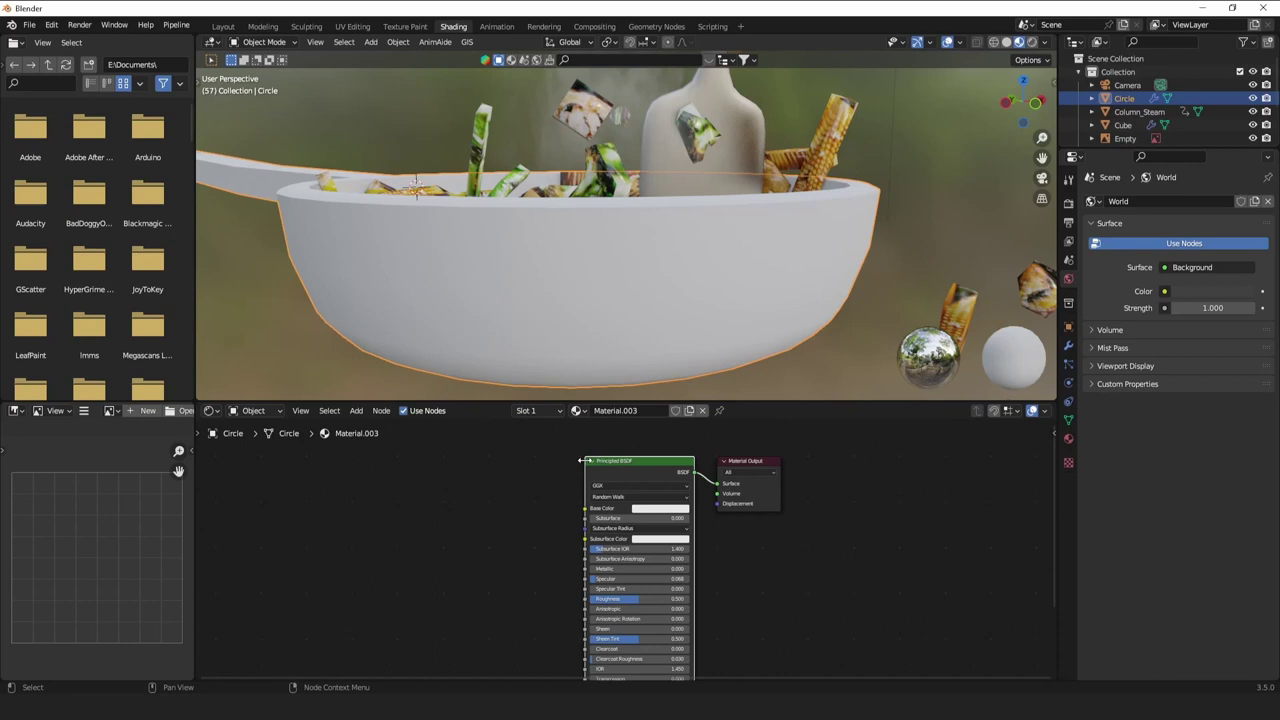
In Blender, load all the downloaded cast-iron maps onto the pan's Principled BSDF with Principled Texture Setup.
key("ctrl+shift+t")
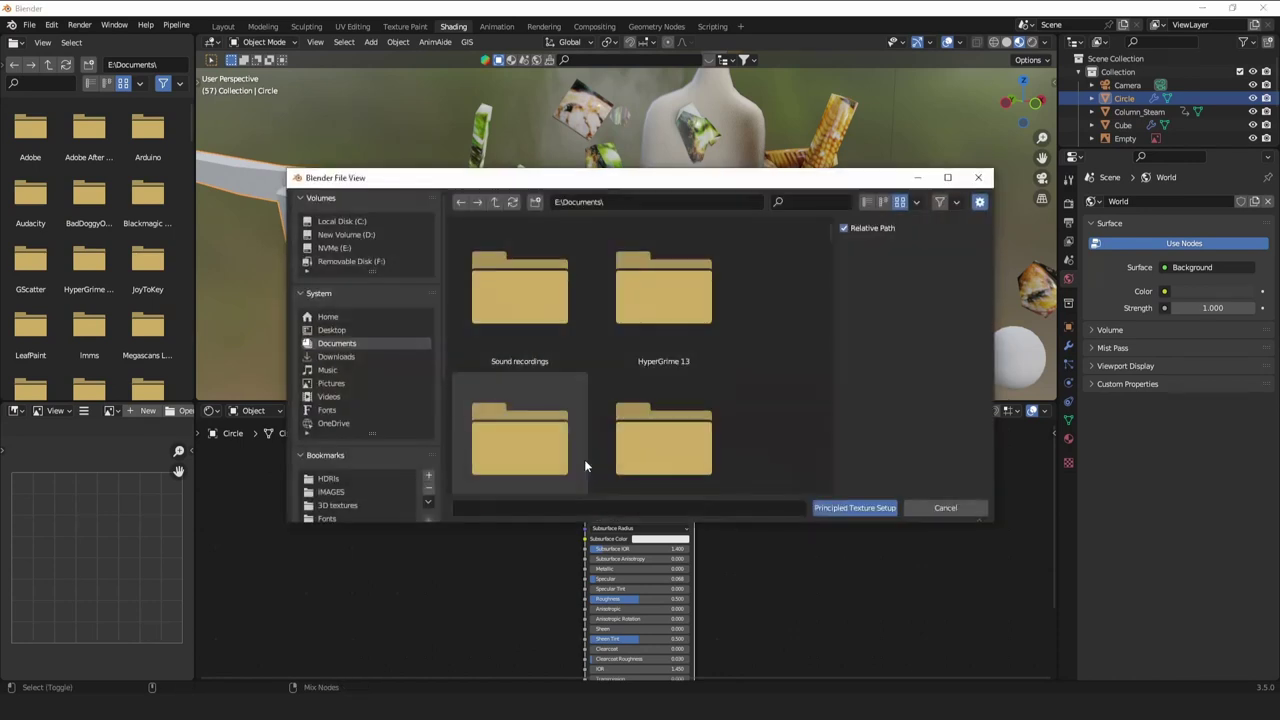
left_click(372, 356)
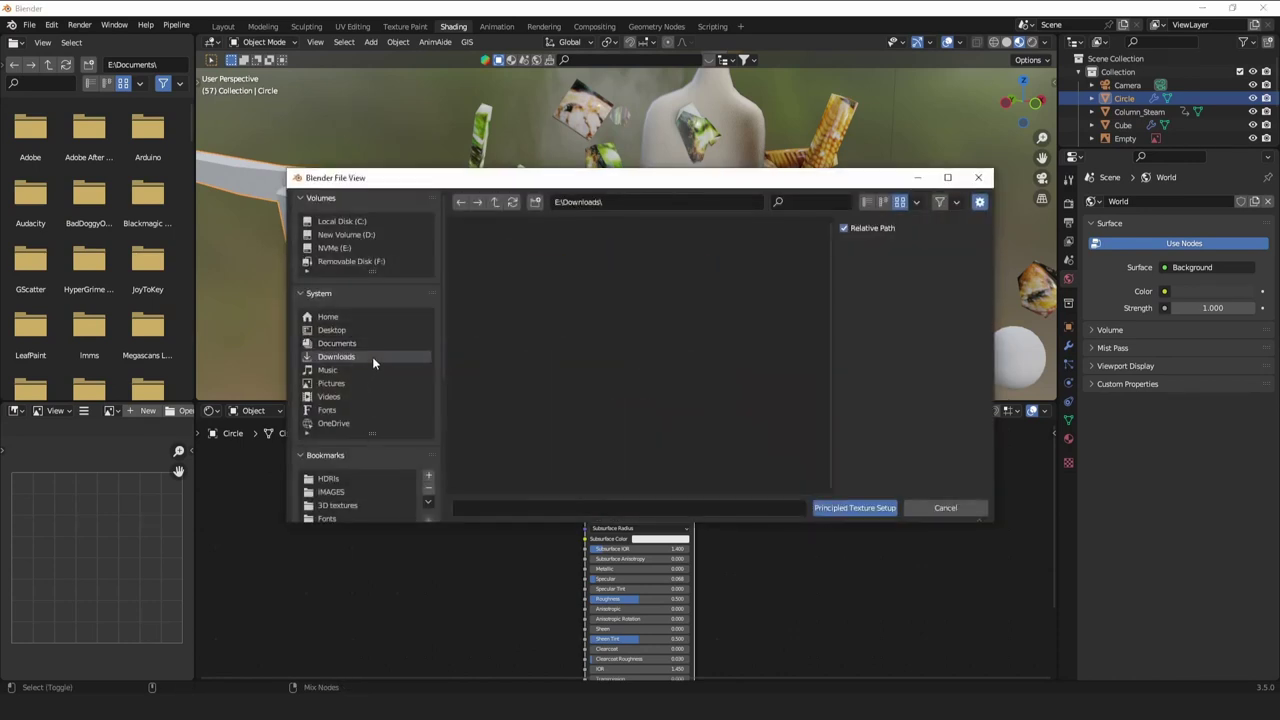
double_click(522, 284)
double_click(518, 293)
key("a")
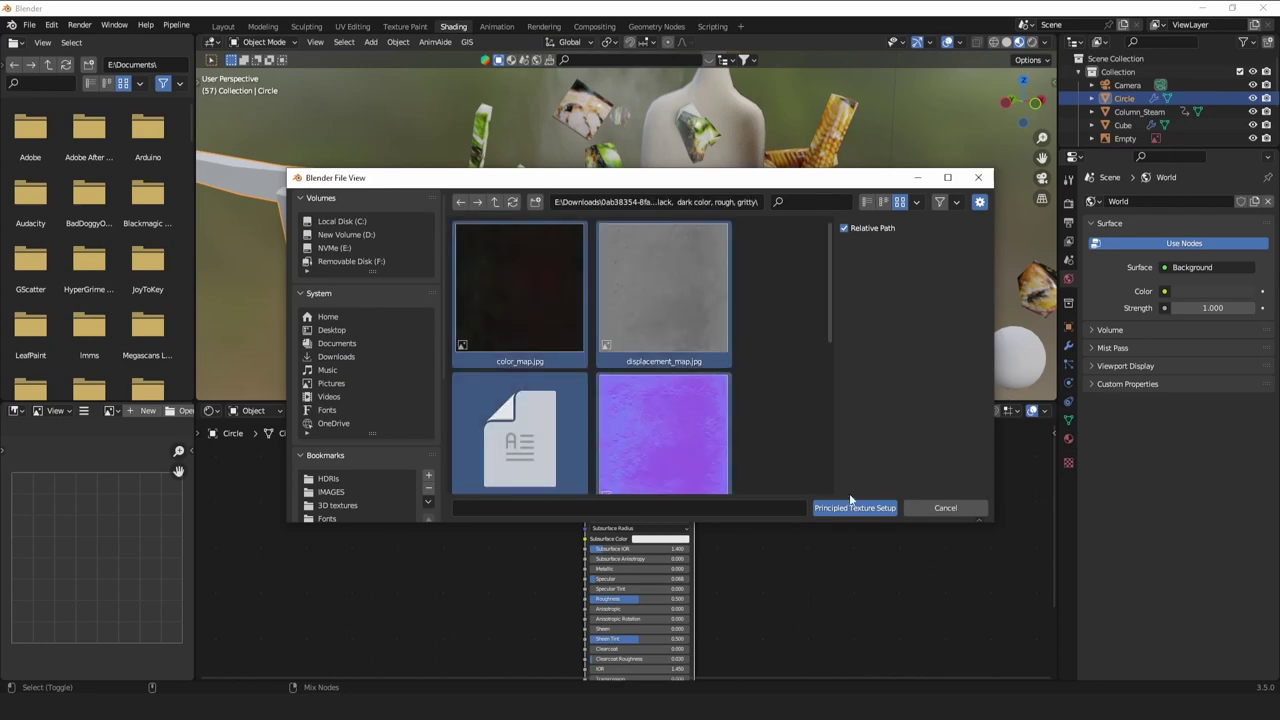
left_click(852, 507)
Unwrap the pan mesh's UVs in Edit Mode and return to Object Mode.
middle_click_drag(638, 293, 650, 269)
key("Tab")
key("u")
left_click(848, 292)
key("Tab")
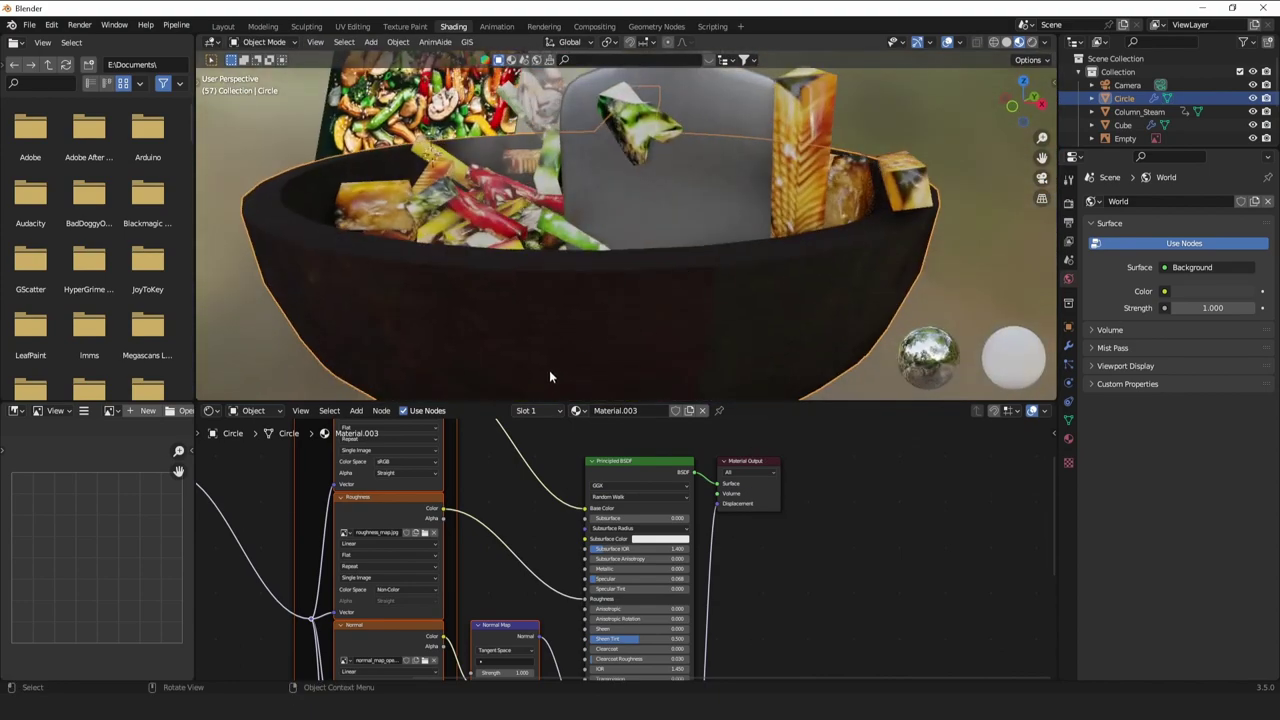
Raise the strength of the pan material's Normal Map node to 1.8.
mouse_move(549, 377)
middle_mouse_down()
mouse_move(590, 292)
mouse_move(551, 236)
mouse_move(491, 258)
mouse_move(498, 225)
middle_mouse_up()
middle_click_drag(905, 132, 868, 240)
middle_click_drag(585, 508, 655, 434)
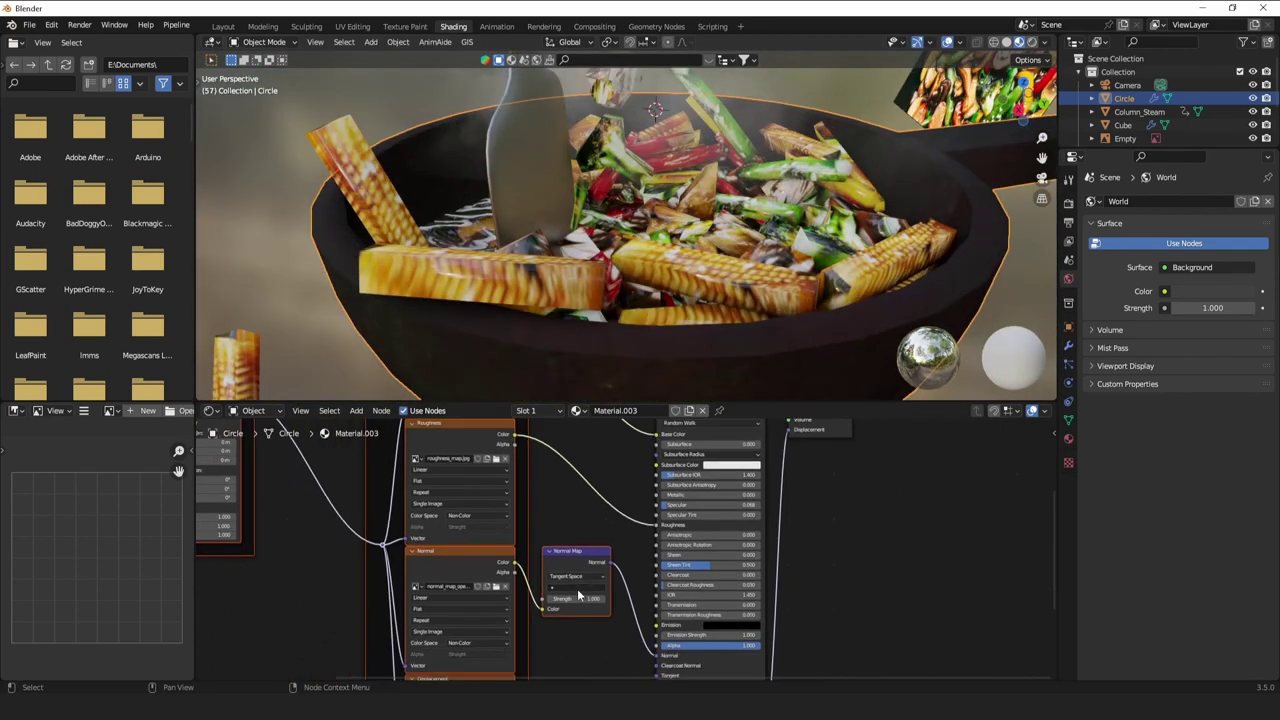
mouse_move(577, 595)
left_mouse_down()
mouse_move(640, 595)
mouse_move(577, 598)
left_mouse_up()
Remap the pan's UVs with Cube Projection at a cube size of 3.418, hiding the viewport overlays.
key("Tab")
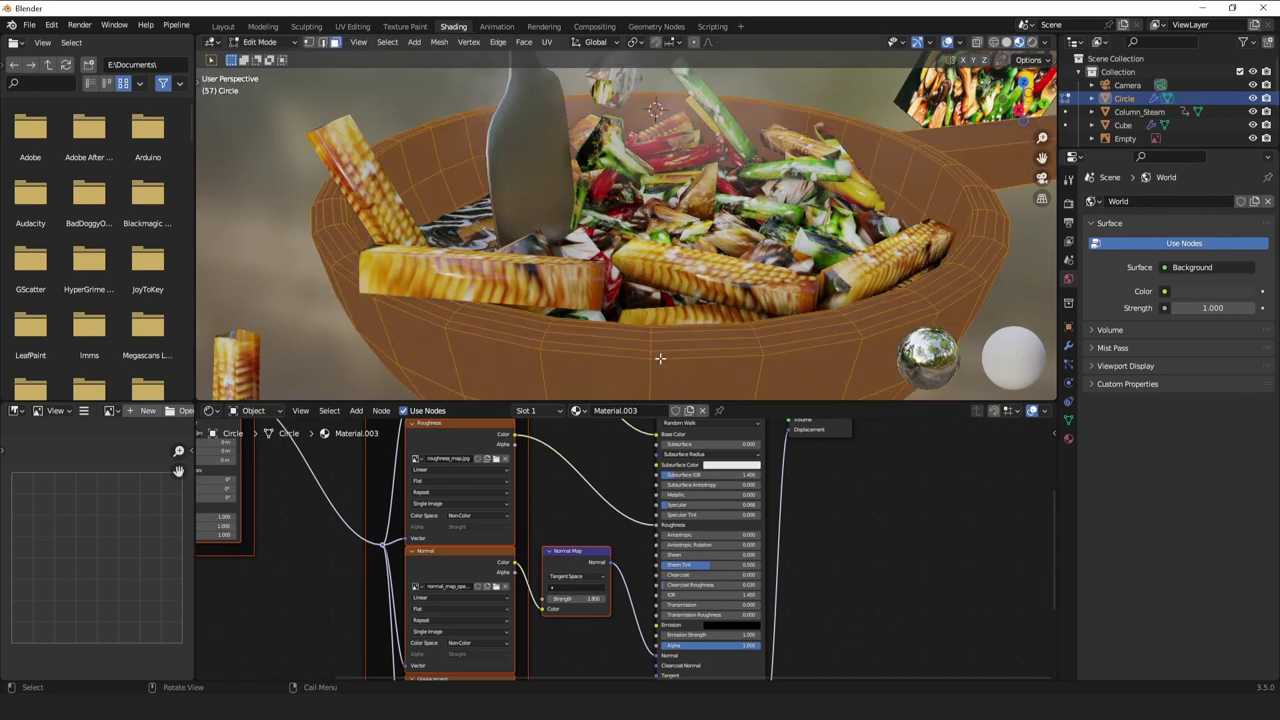
key("u")
left_click(659, 343)
left_click(947, 42)
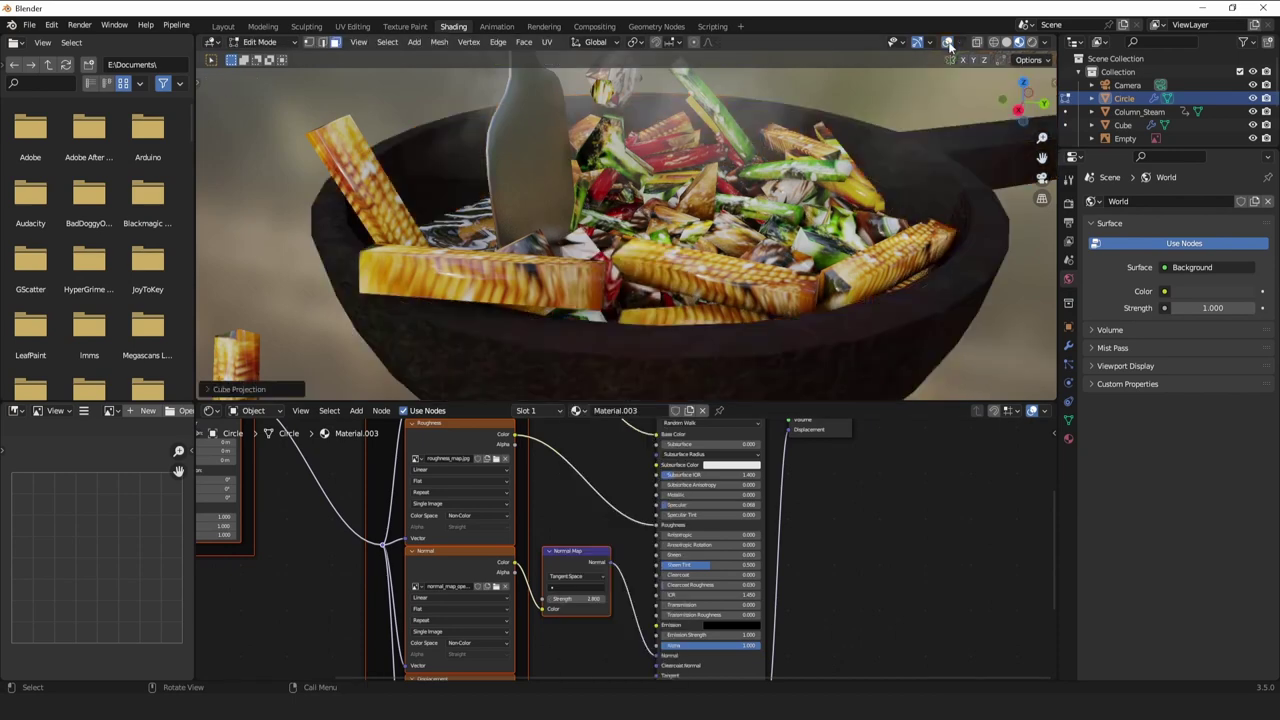
left_click(260, 392)
left_click_drag(328, 341, 300, 341)
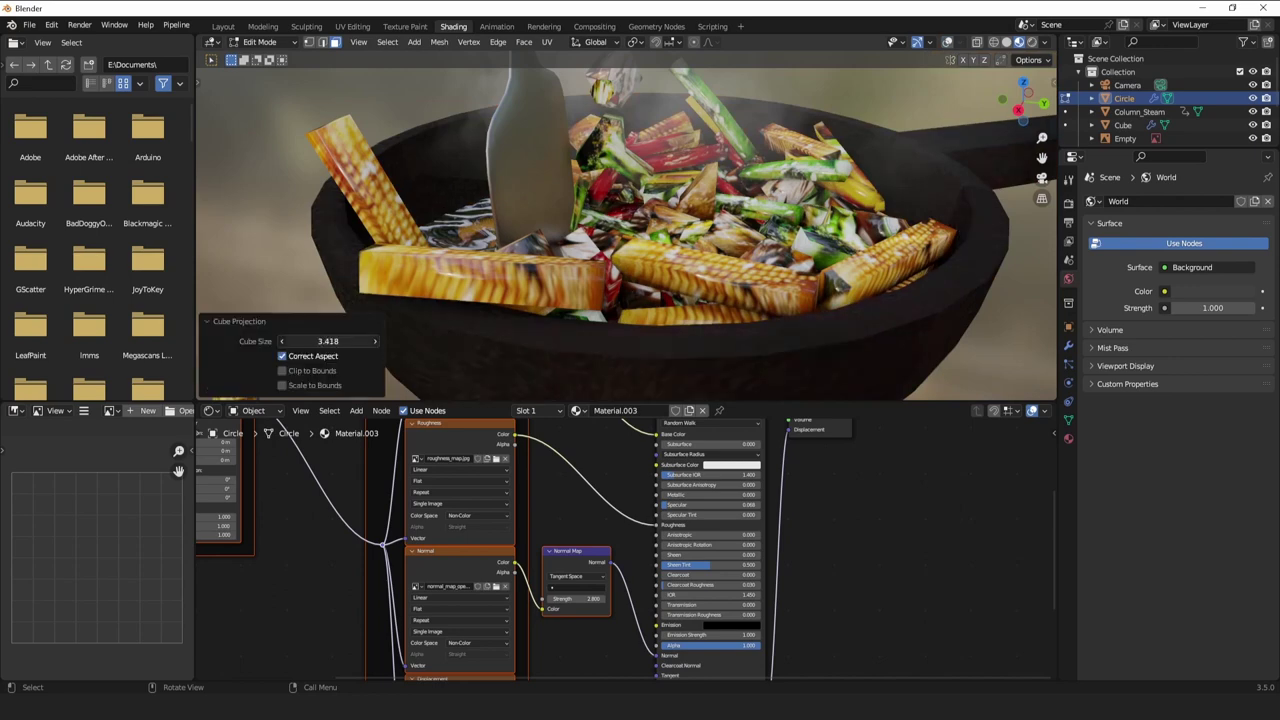
Reduce the Cube Projection size for the pan's UVs and return to Object Mode.
left_click_drag(147, 341, 40, 341)
scroll(620, 225, "down", 3)
middle_click_drag(635, 215, 1000, 255)
key("Tab")
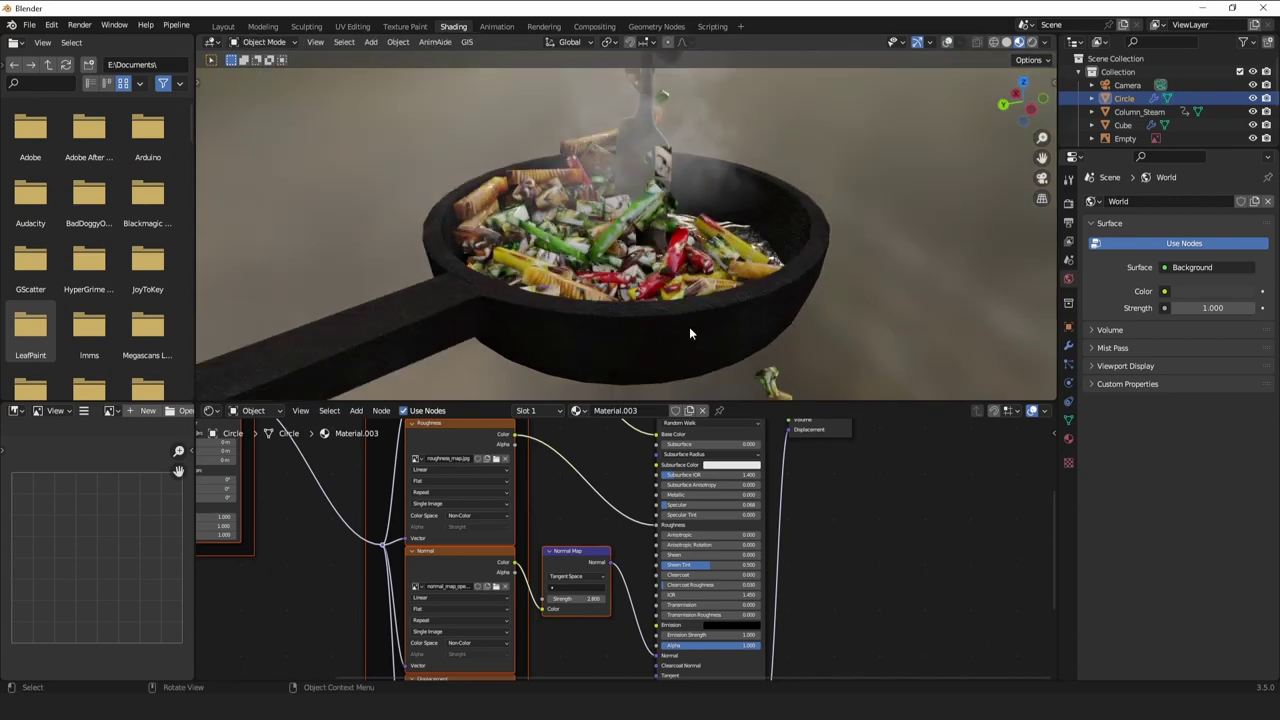
scroll(691, 330, "down", 2)
middle_click_drag(692, 330, 868, 342)
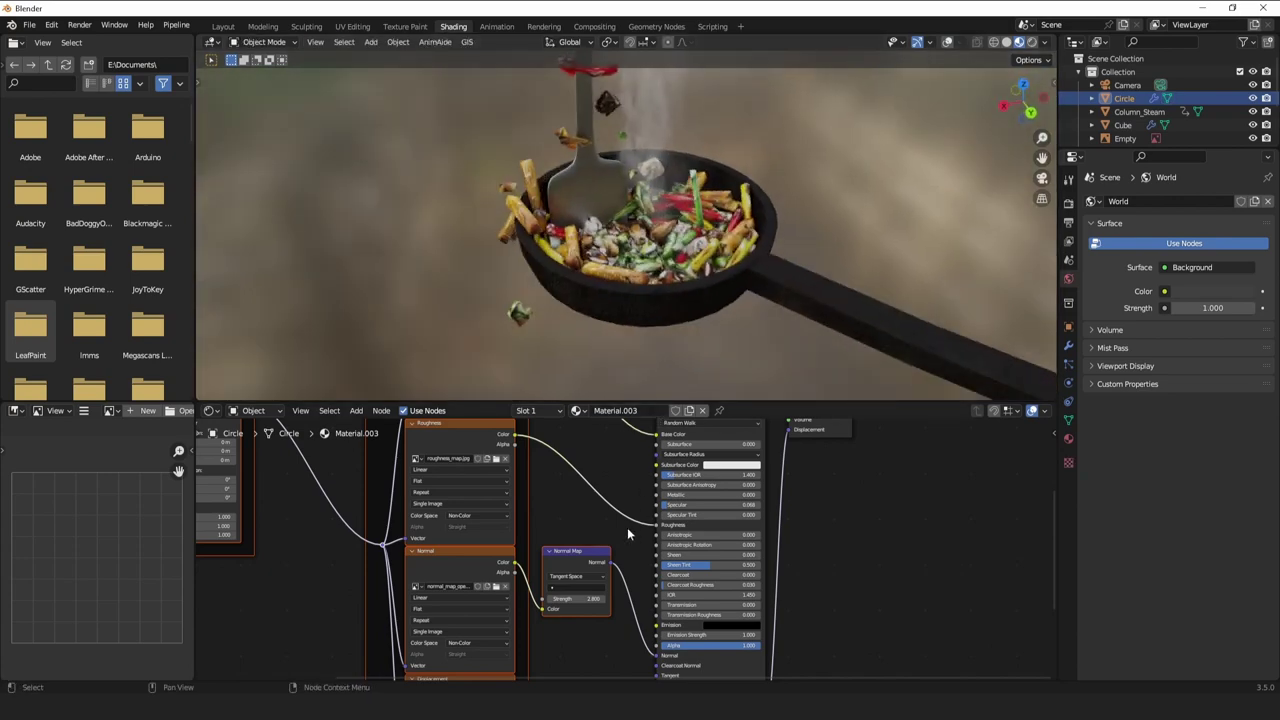
Set the strength of the pan material's Normal Map node to 1.
left_click(576, 598)
key("BackSpace")
type("1")
key("Return")
Insert a Bright/Contrast node between the Base Color texture and the Principled BSDF's Base Color input.
scroll(630, 354, "up", 3)
middle_click_drag(630, 354, 440, 287, "shift")
scroll(457, 290, "up", 4)
key("shift+a")
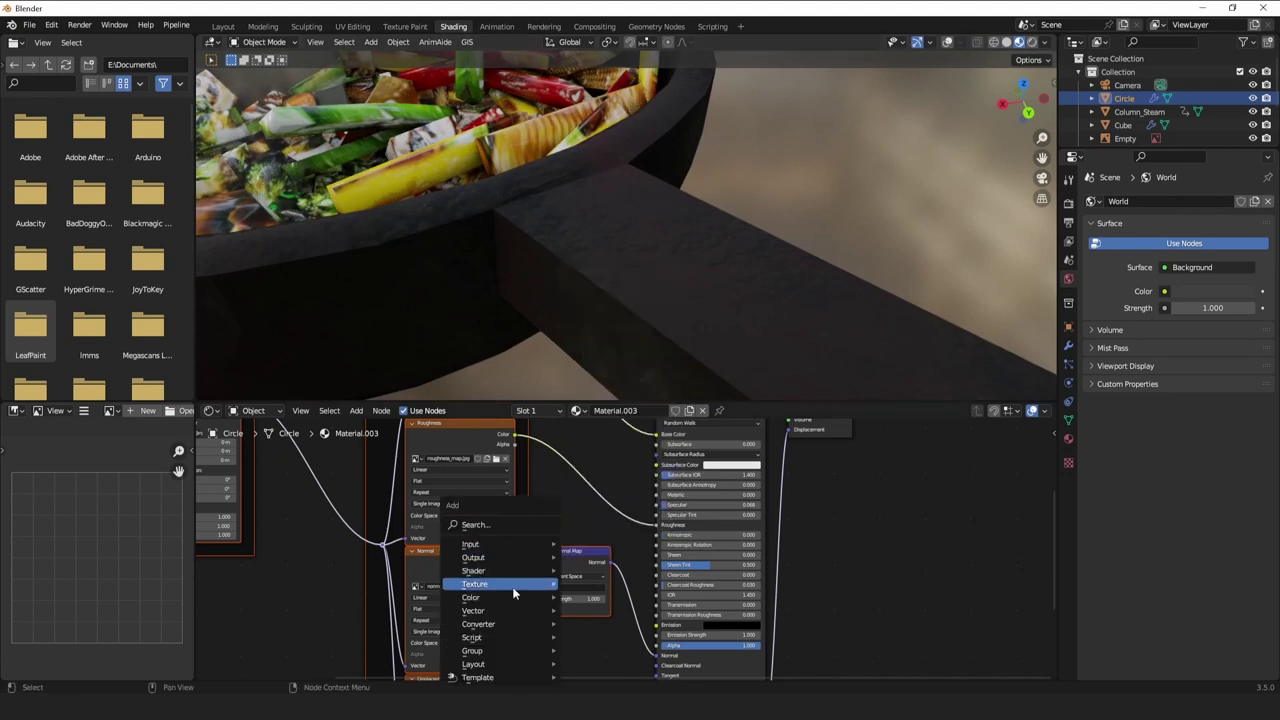
mouse_move(489, 610)
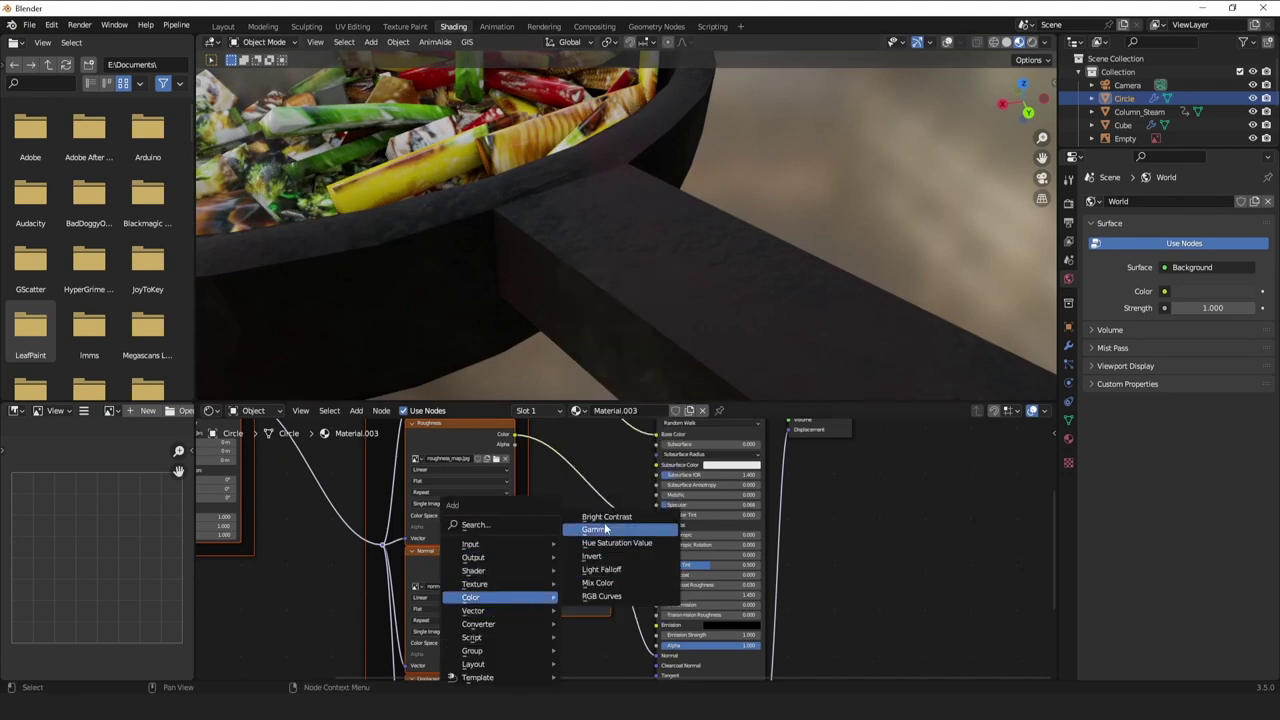
left_click(596, 529)
left_click(567, 450)
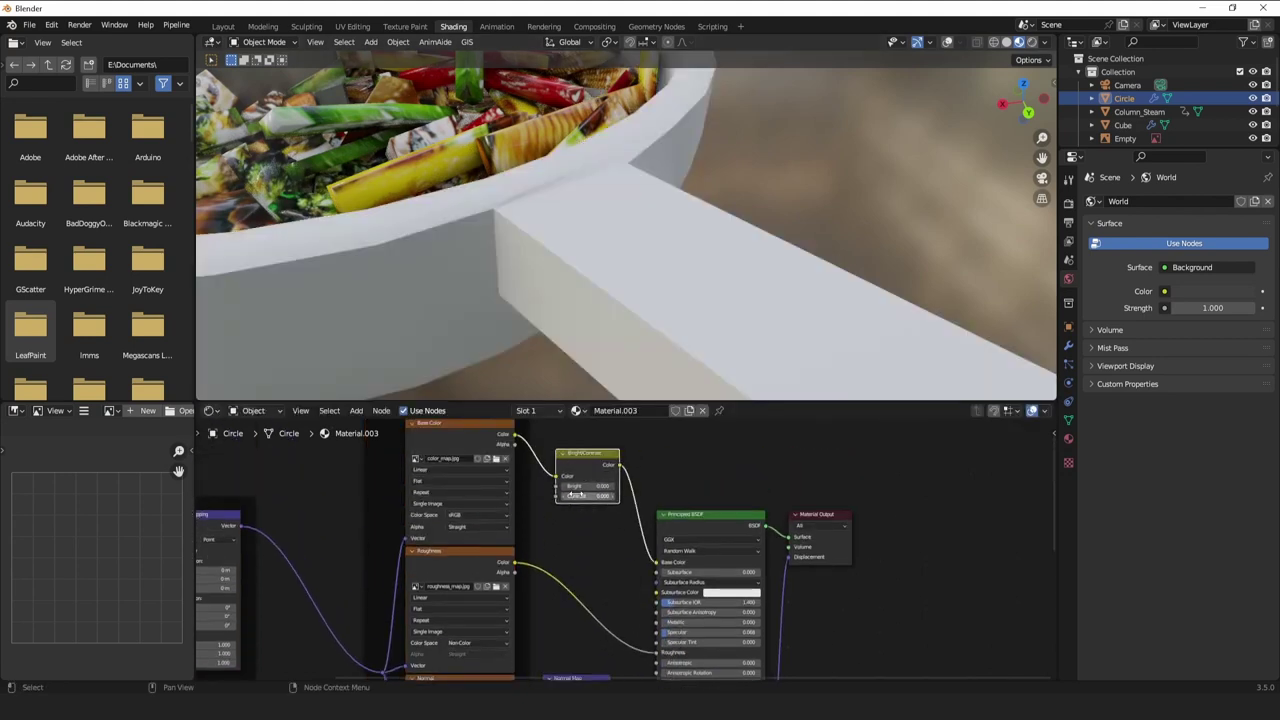
Raise the Bright/Contrast node's brightness slightly and set its contrast to 0.040.
left_click_drag(588, 487, 592, 487, "shift")
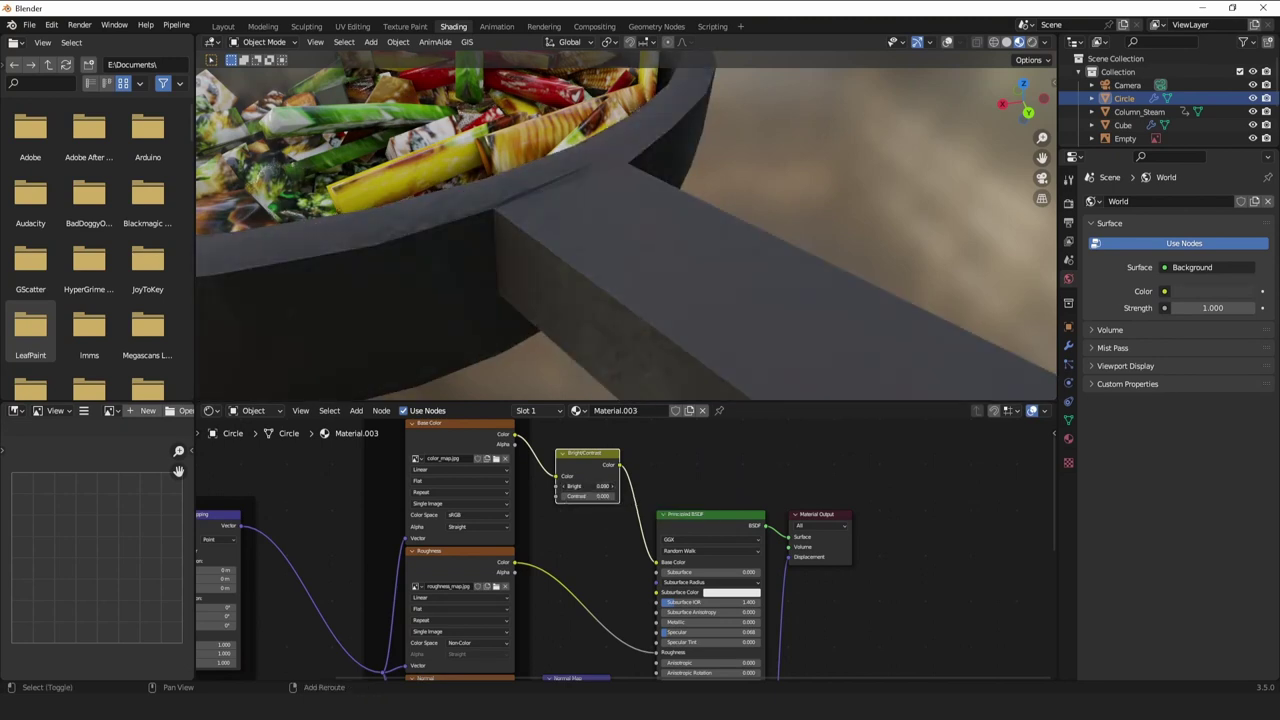
left_click_drag(592, 487, 605, 497, "shift")
left_click(592, 501, "shift")
scroll(600, 300, "down", 6)
middle_click_drag(600, 300, 648, 366)
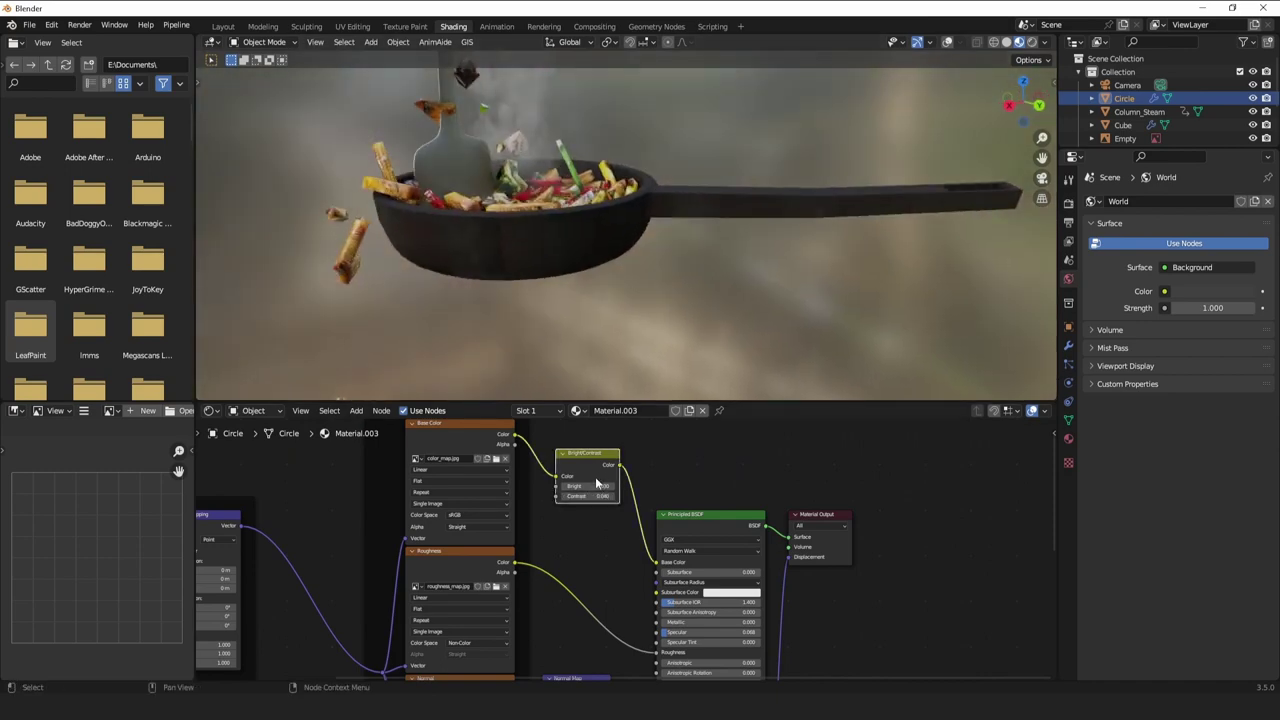
mouse_move(598, 485)
left_mouse_down("shift")
mouse_move(609, 486)
mouse_move(595, 484)
left_mouse_up("shift")
Raise the Principled BSDF's Specular value to 0.486.
scroll(595, 484, "down", 4, "shift")
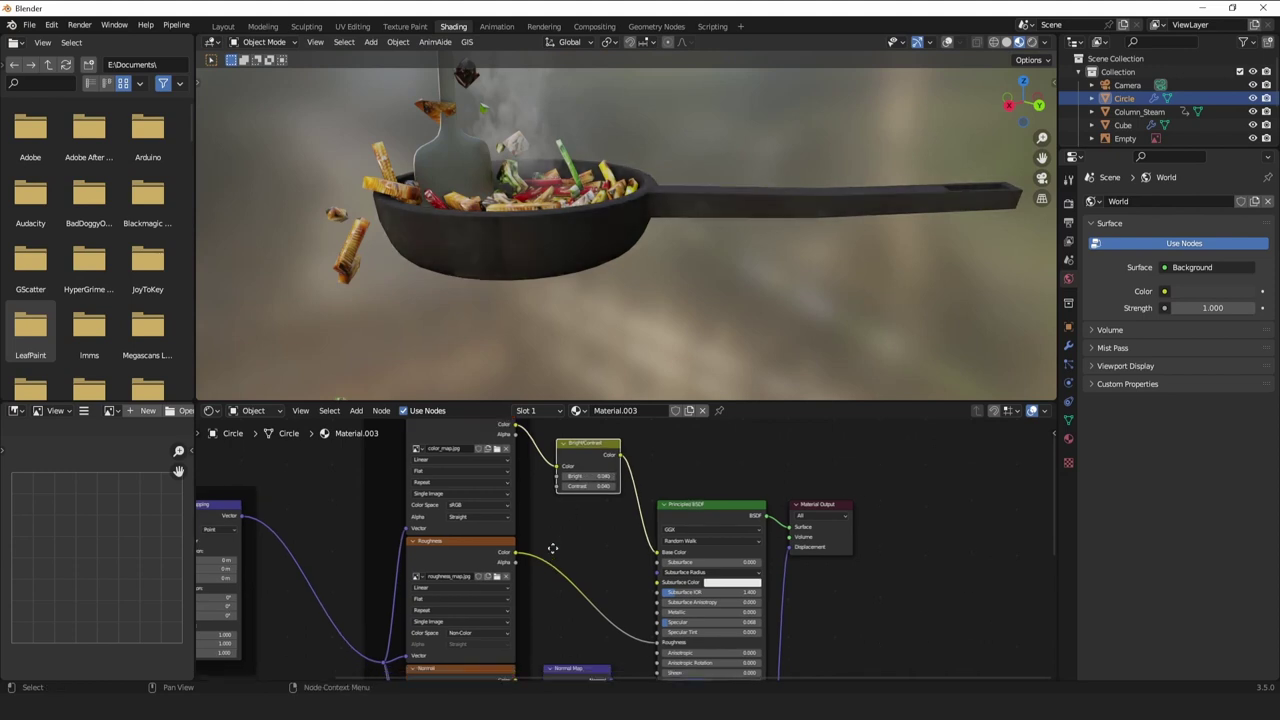
mouse_move(682, 507)
left_mouse_down()
mouse_move(738, 507)
mouse_move(704, 507)
left_mouse_up()
scroll(651, 318, "up", 8)
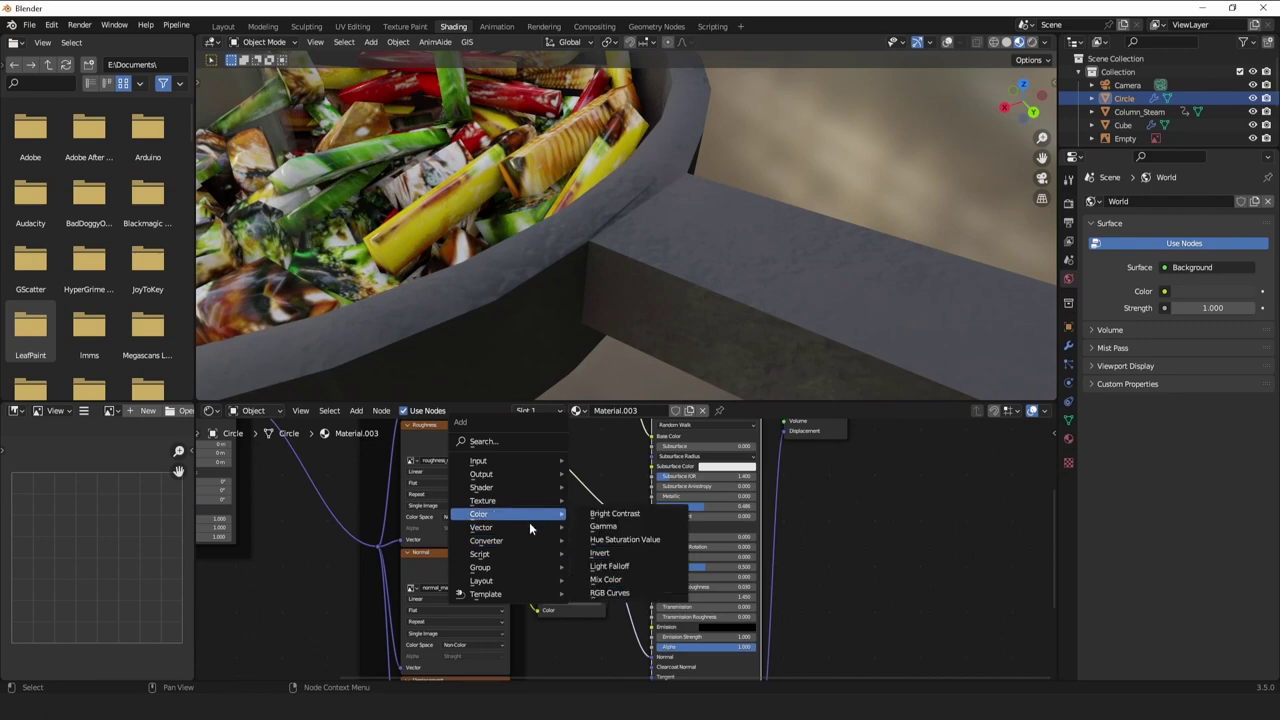
mouse_move(540, 540)
left_click(611, 370)
right_click(532, 484)
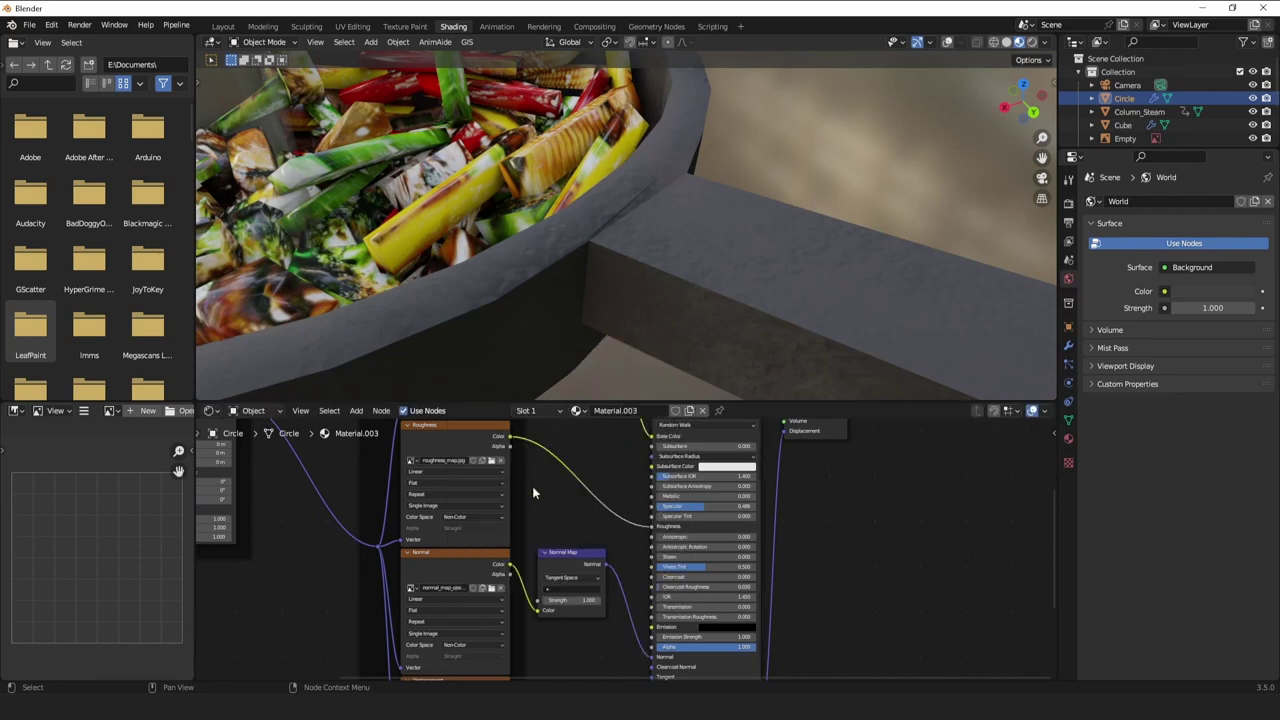
Insert a ColorRamp between the roughness map and the BSDF's Roughness input, moving its black stop to 0.628.
key("shift+a")
mouse_move(535, 493)
left_click(595, 330)
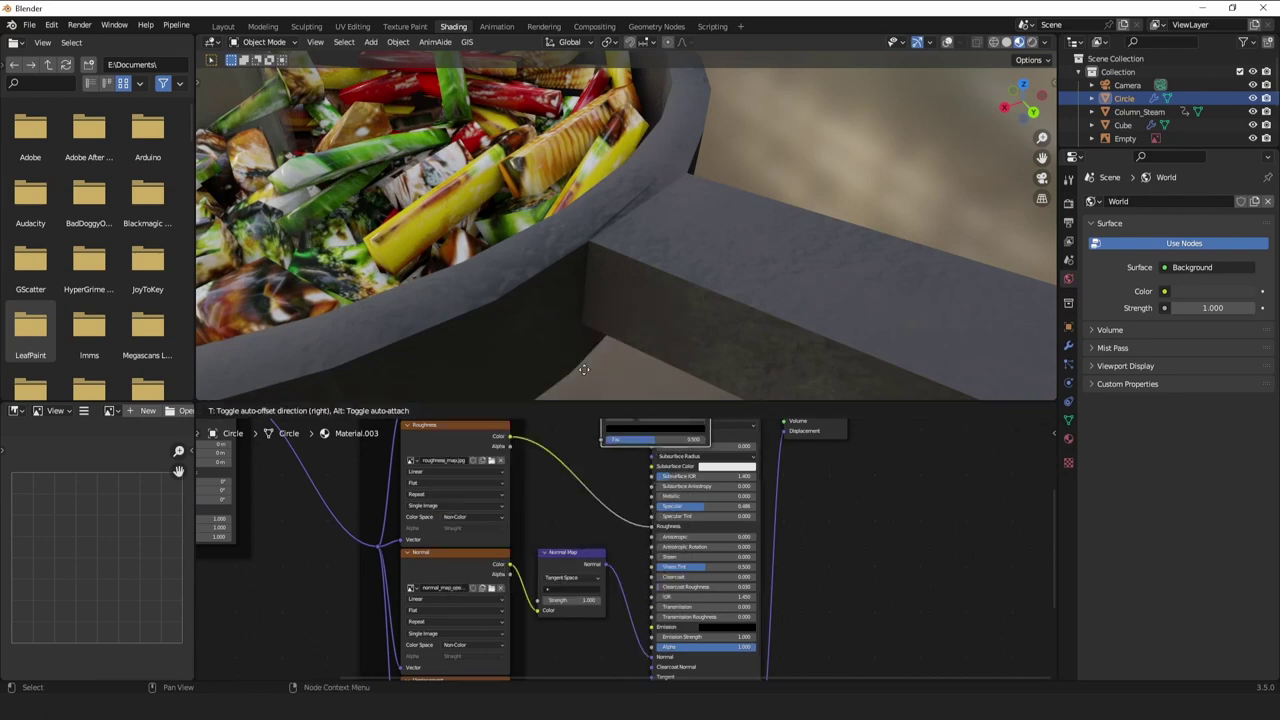
left_click(563, 447)
mouse_move(563, 447)
left_mouse_down()
mouse_move(625, 447)
mouse_move(576, 446)
left_mouse_up()
left_click_drag(655, 450, 629, 450)
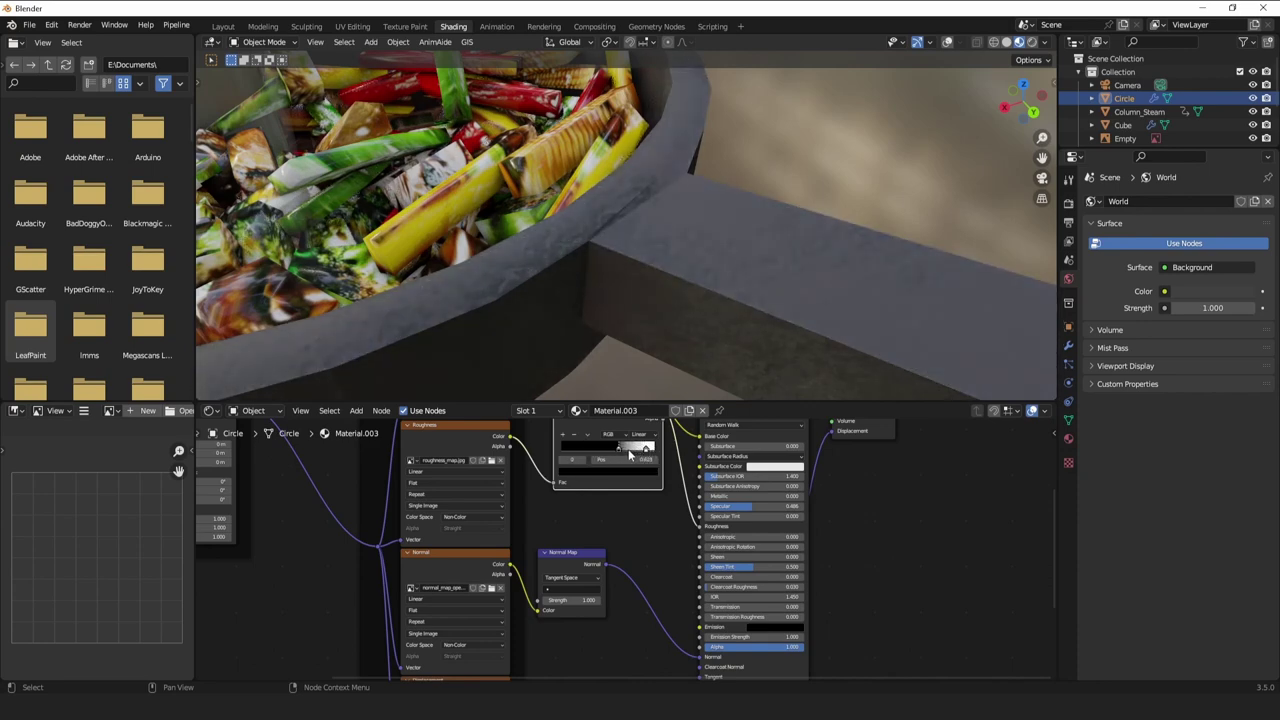
Lower the strength of the pan material's Normal Map node slightly.
scroll(504, 270, "down", 4)
middle_click_drag(504, 268, 722, 265)
scroll(593, 258, "up", 5)
middle_click_drag(574, 616, 572, 479)
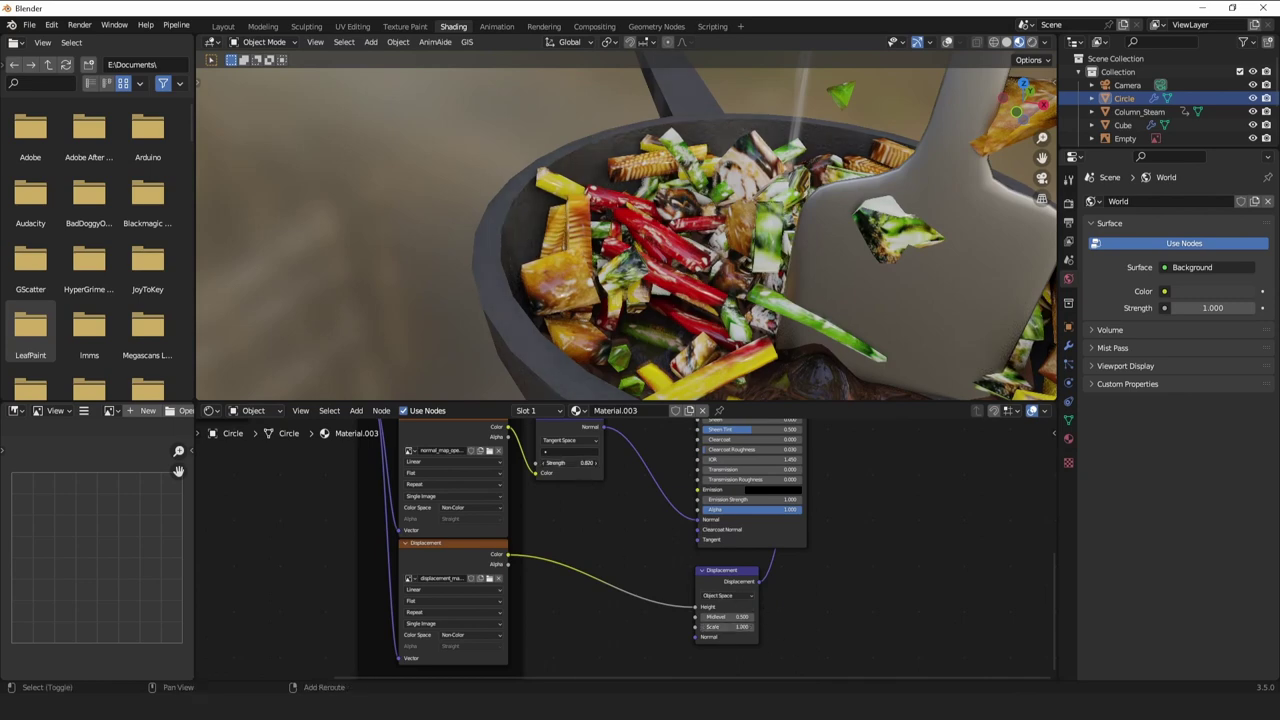
Switch to the Layout workspace and open the pan mesh in Edit Mode with edge selection.
left_click(219, 26)
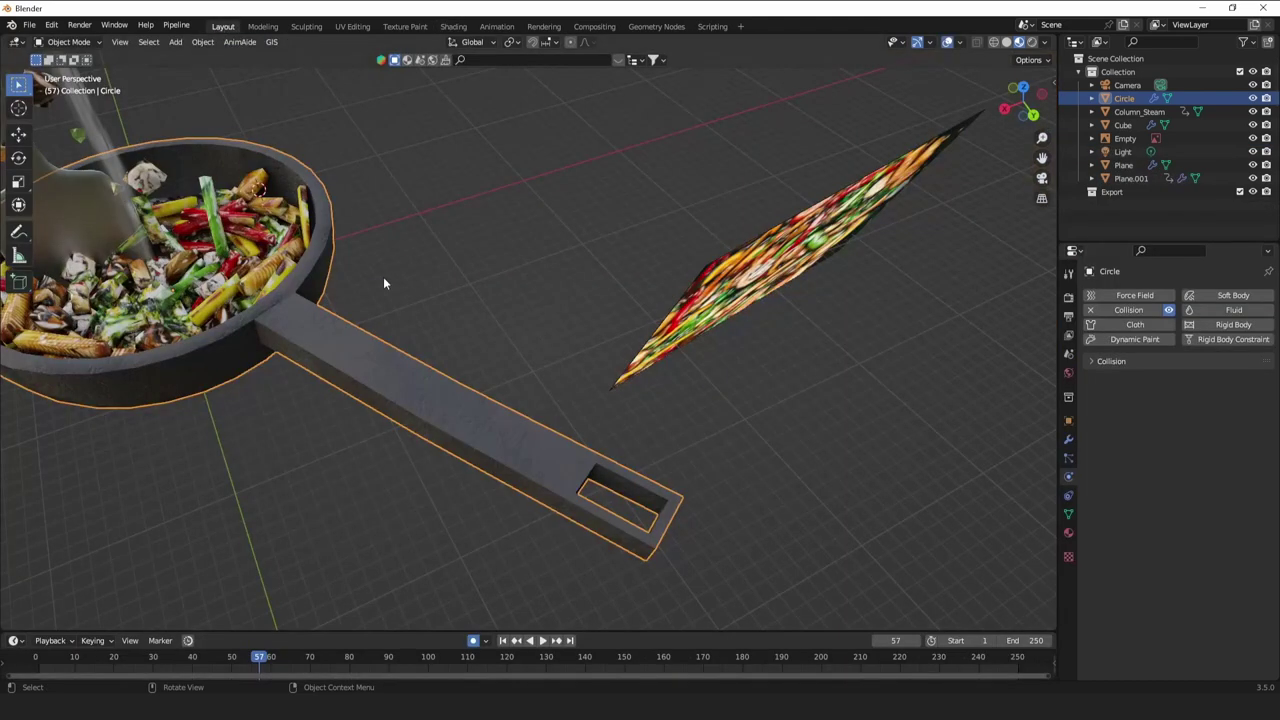
mouse_move(383, 279)
middle_mouse_down()
mouse_move(323, 277)
mouse_move(587, 262)
middle_mouse_up()
scroll(323, 277, "up", 3)
key("Tab")
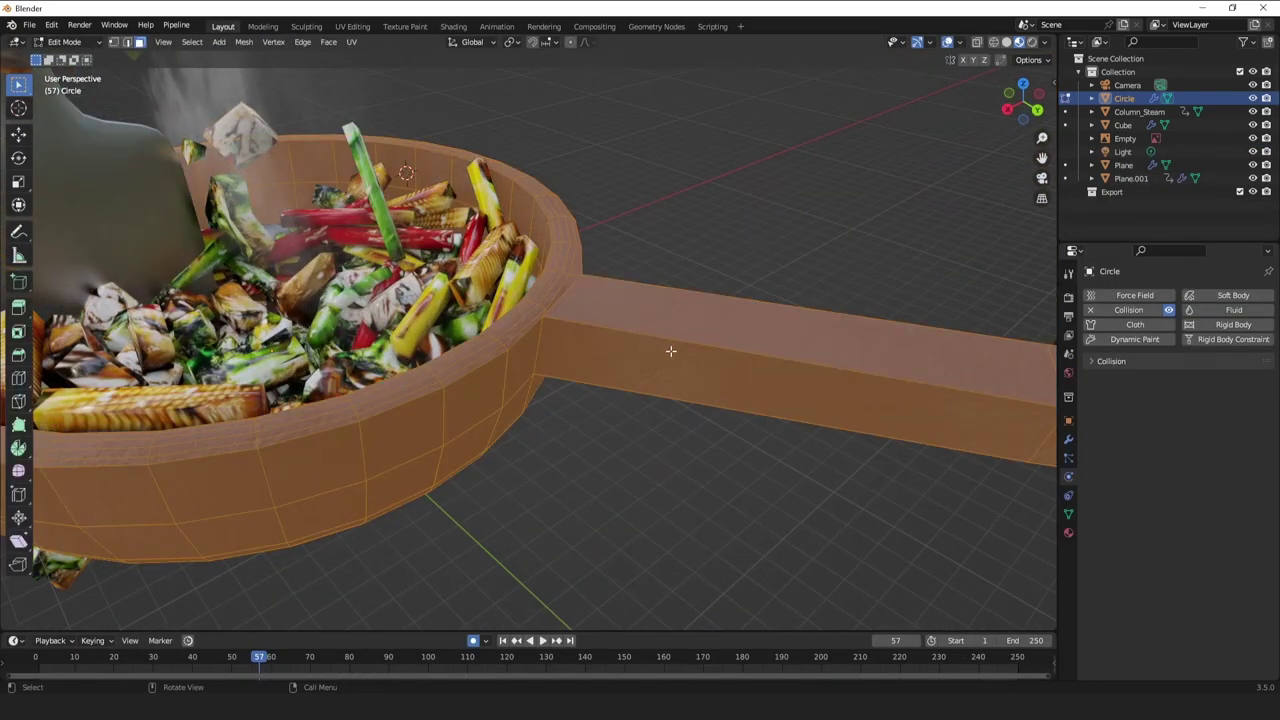
left_click(597, 306)
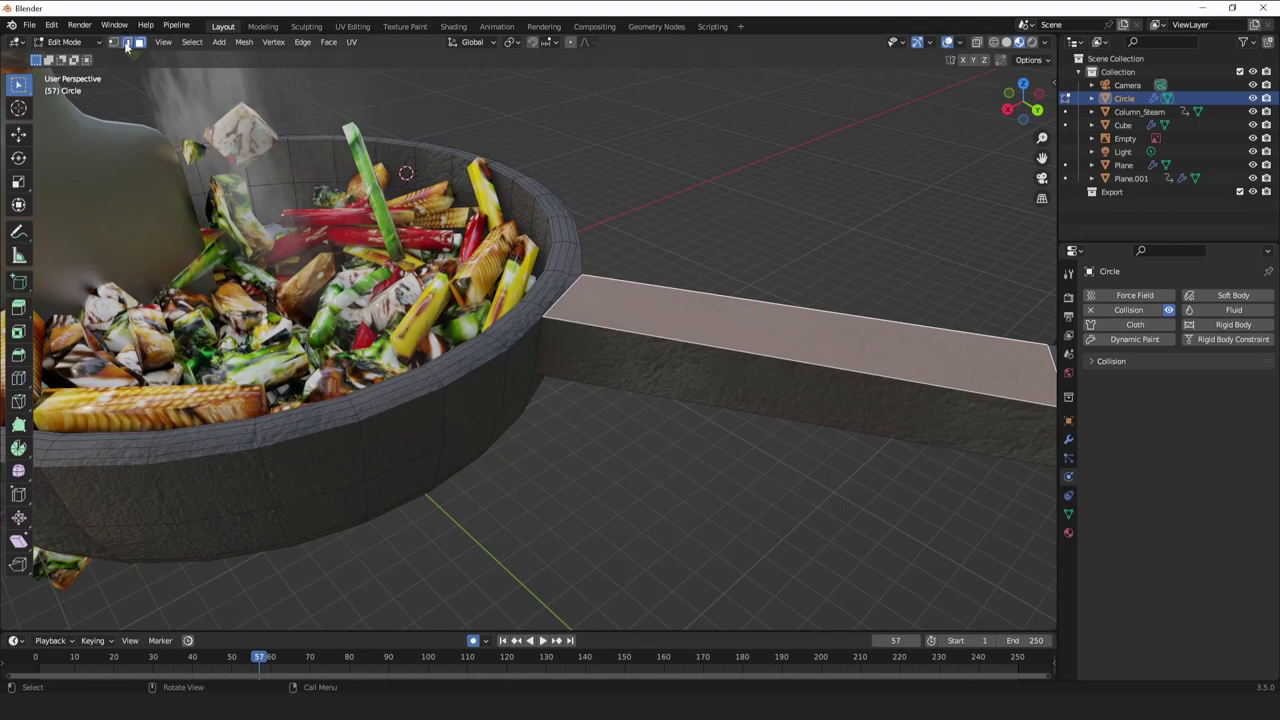
left_click(126, 45)
Move the handle's underside edge at the pan joint along Z to thin the handle there.
left_click(602, 324)
middle_click_drag(602, 324, 540, 237)
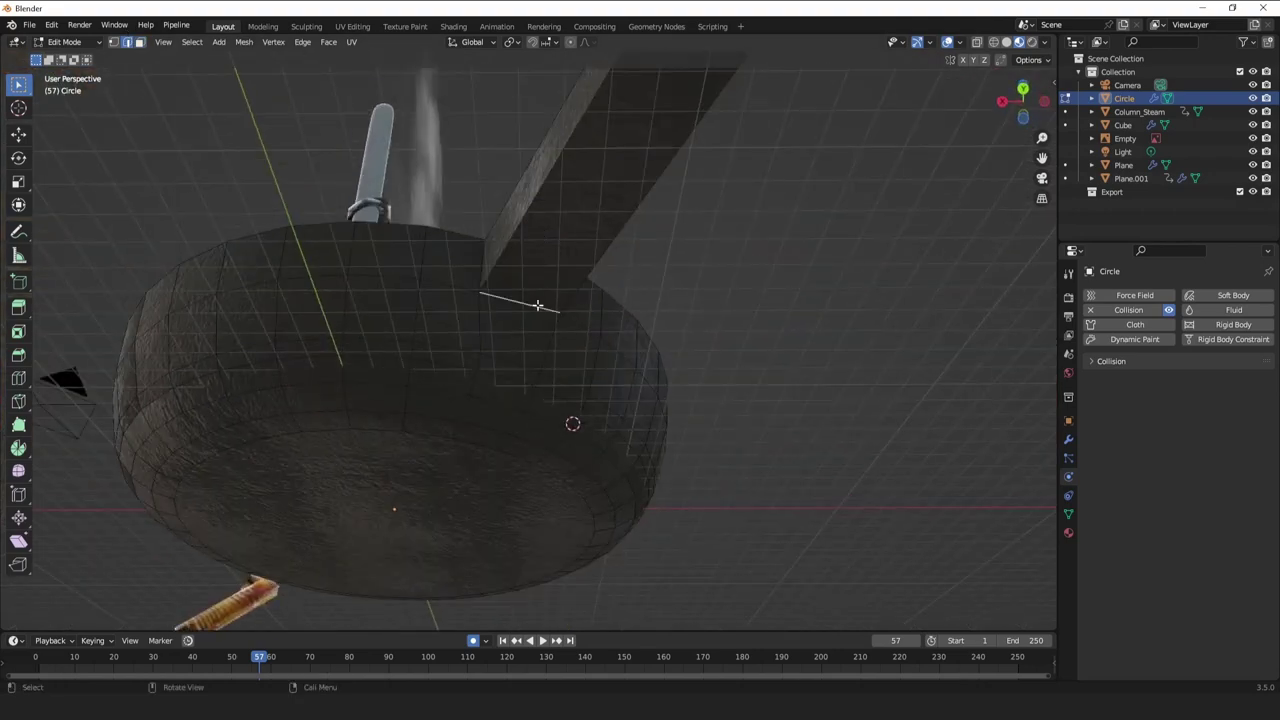
key("g")
key("z")
left_click(539, 284)
Bend the handle by moving its mid-length edge along Z, then nudge that edge freely.
middle_click_drag(539, 284, 820, 346)
key("g")
key("z")
left_click(876, 278)
key("Tab")
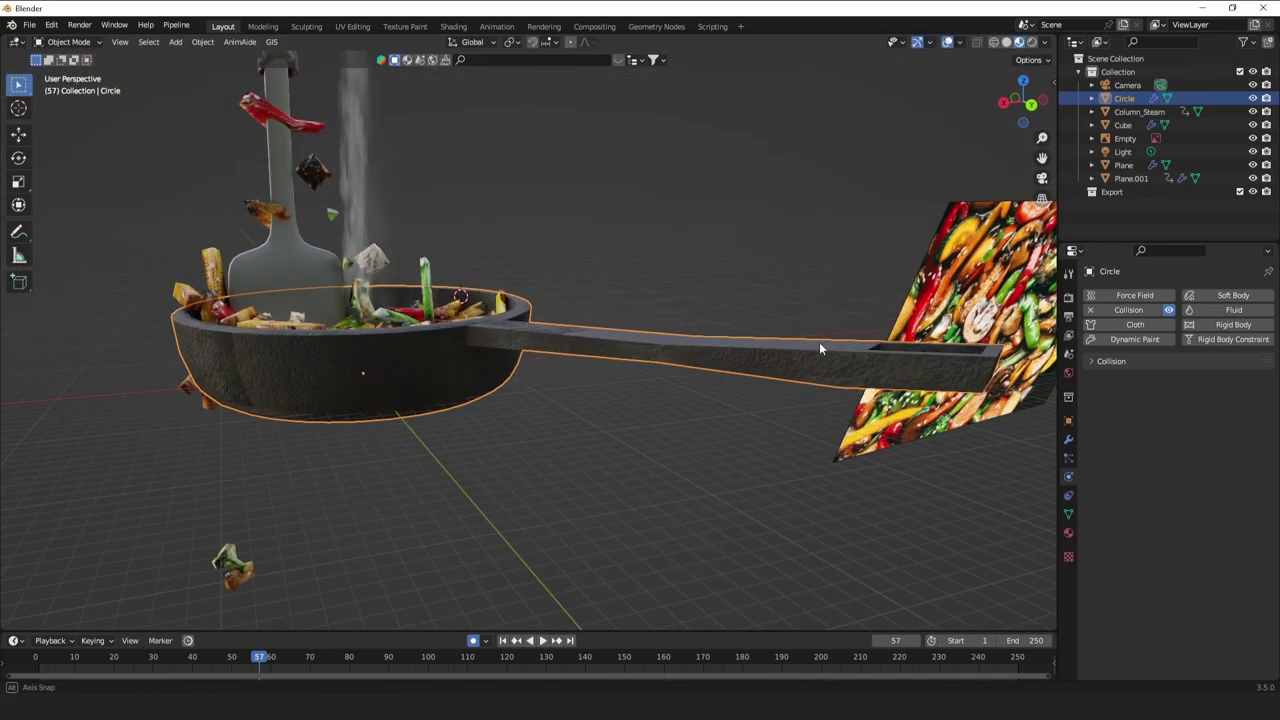
key("Tab")
key("g")
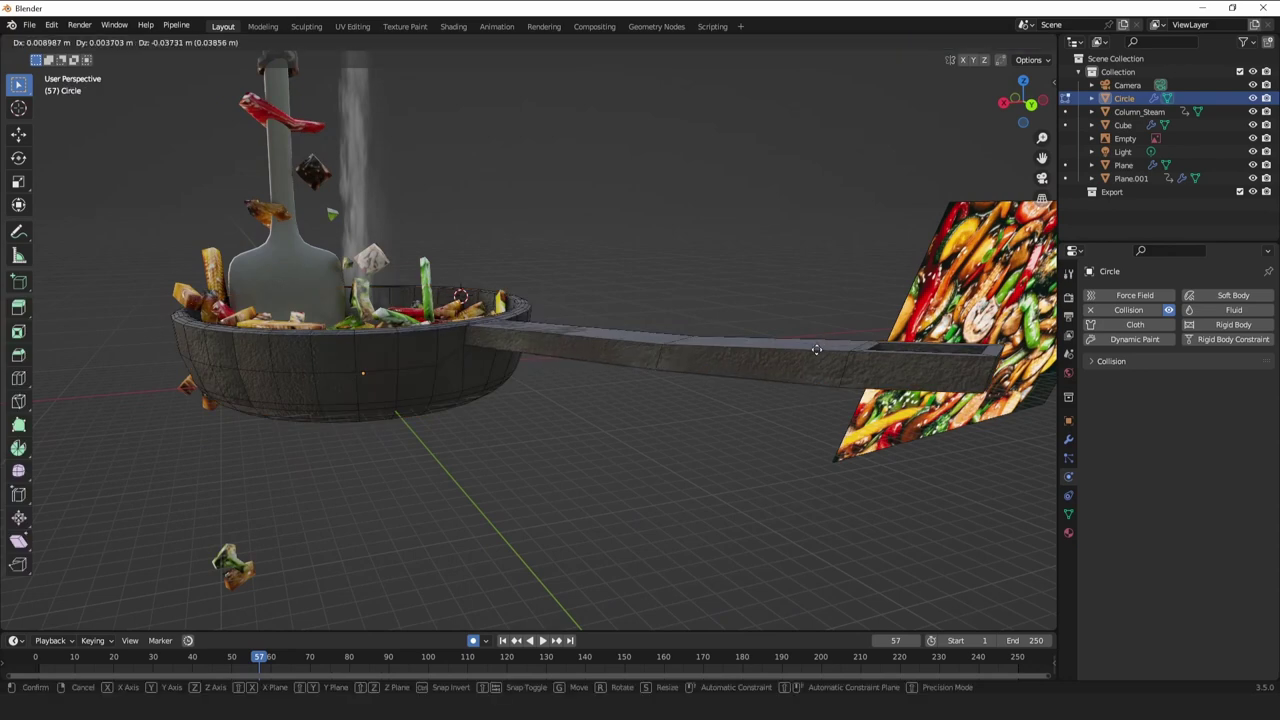
left_click(817, 349)
Turn on proportional editing and move an edge in the outer half of the handle to curve it.
middle_click_drag(908, 382, 857, 330)
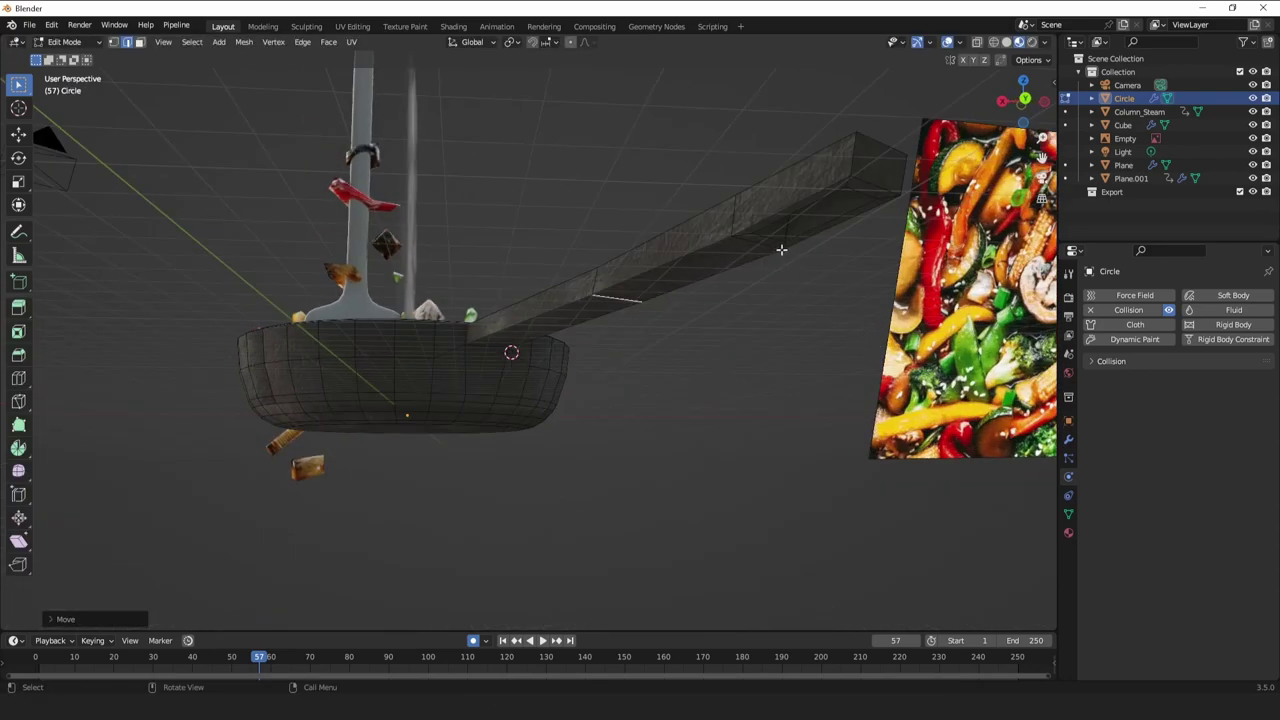
key("g")
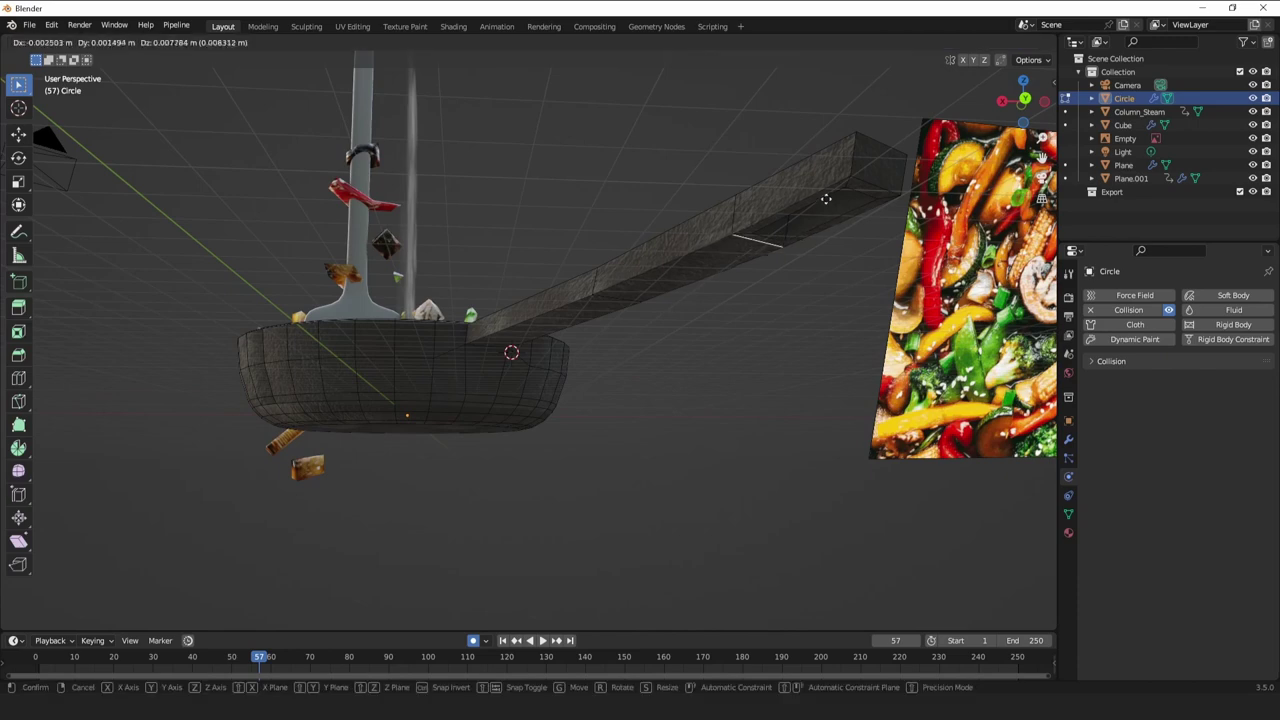
right_click(820, 198)
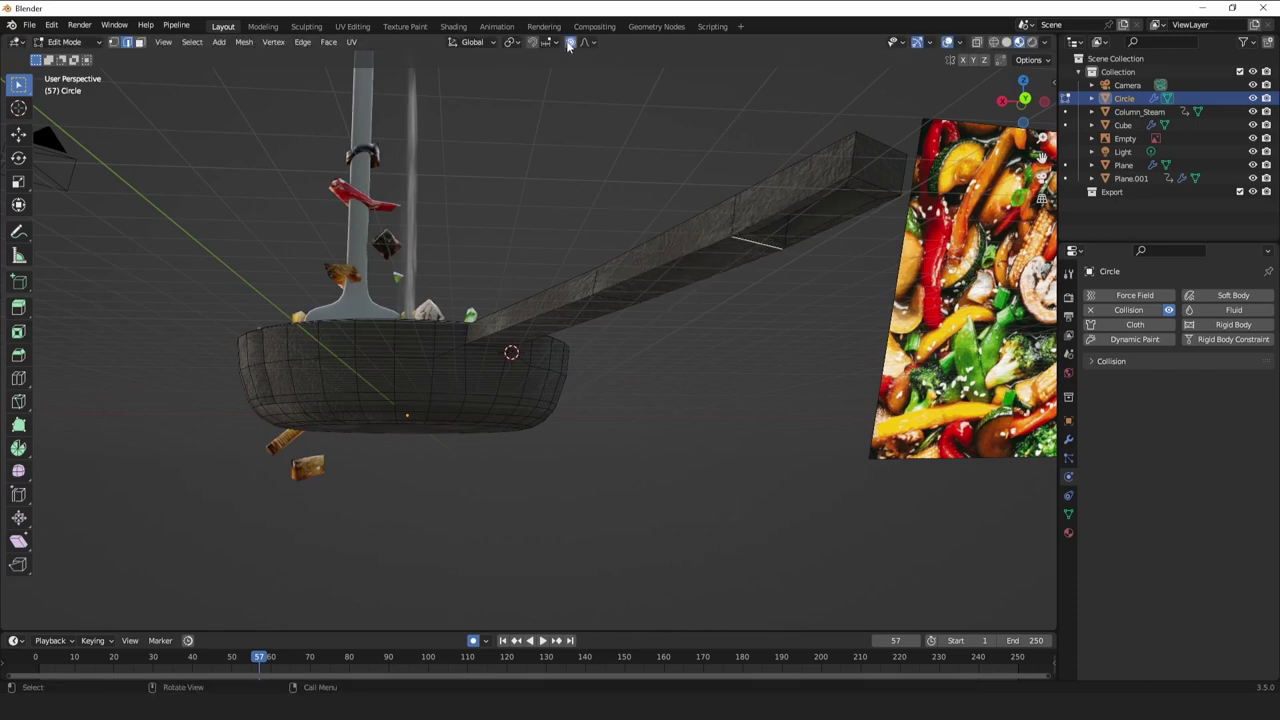
key("g")
scroll(805, 245, "up", 8)
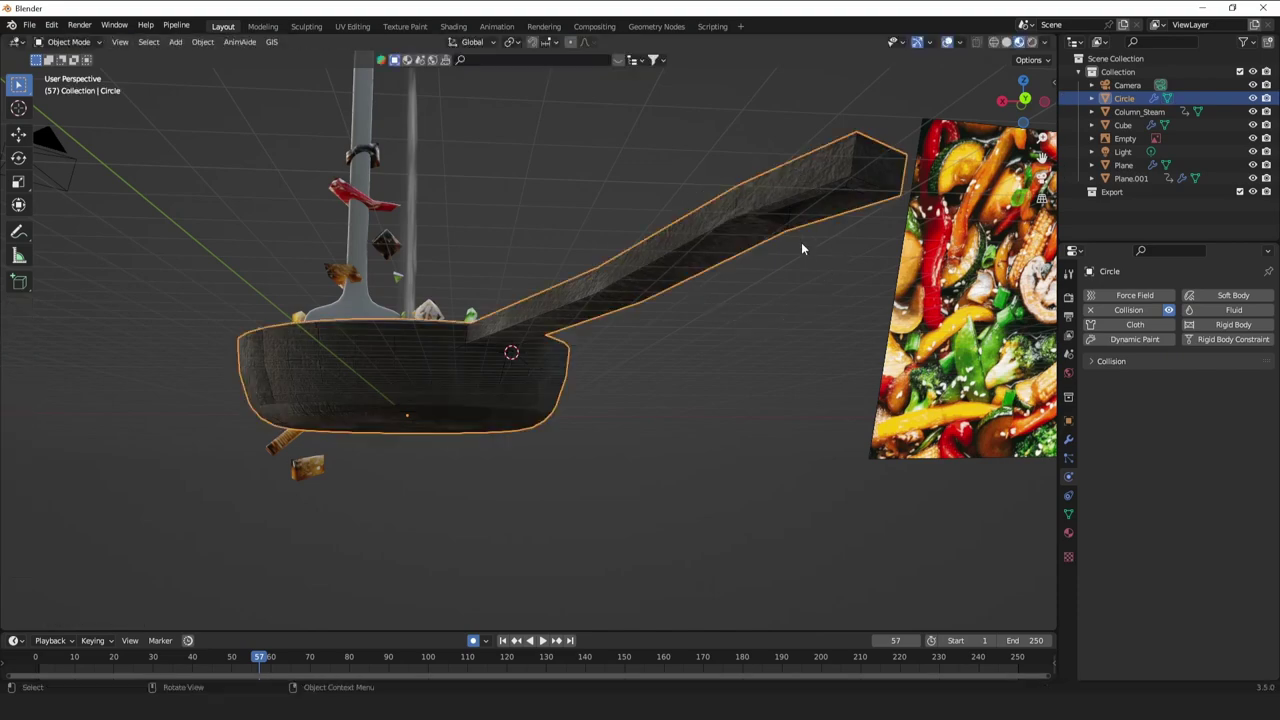
middle_click_drag(801, 242, 834, 339)
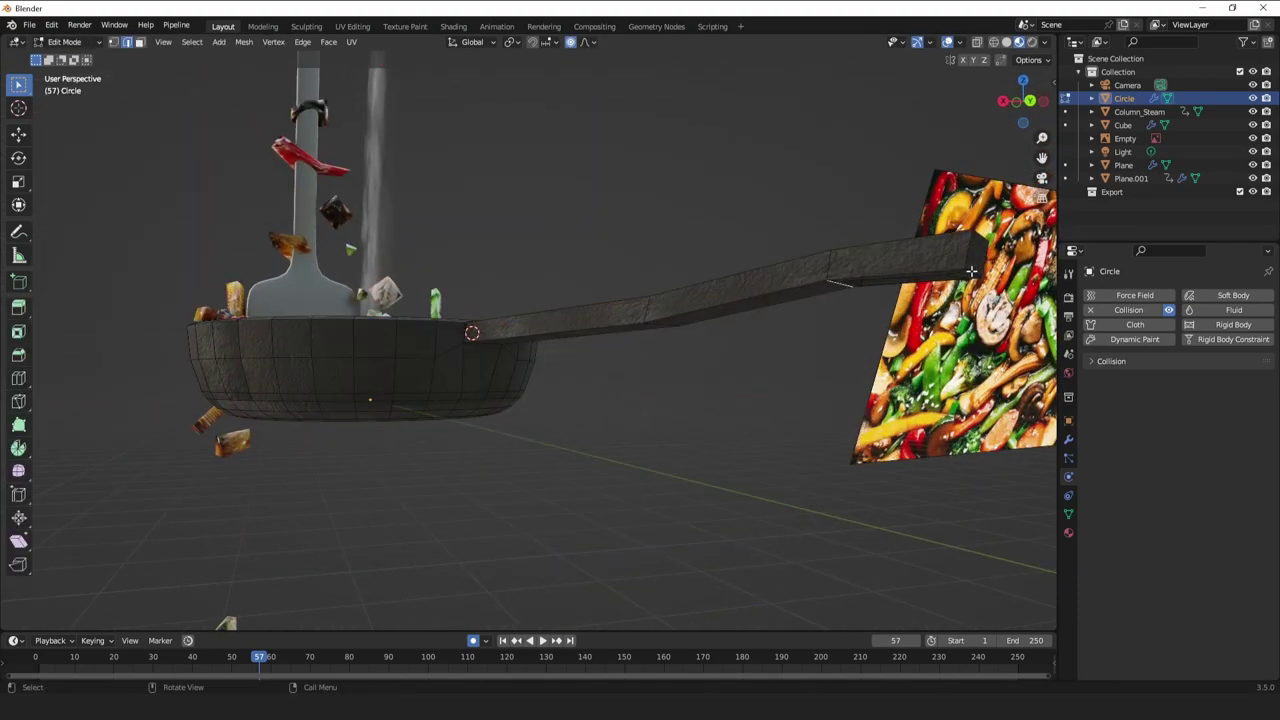
key("Tab")
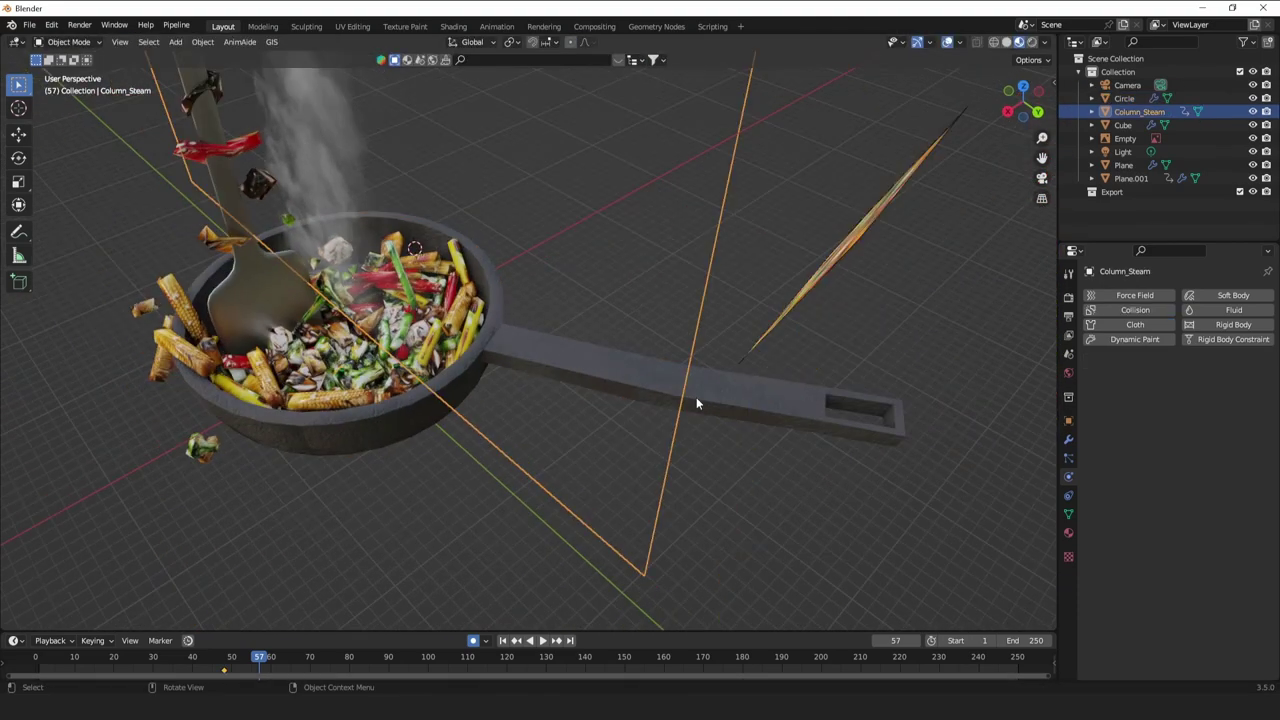
Cut an edge loop into the handle near the pan and move it with a smooth proportional size of 0.3186 m.
left_click(694, 396)
key("Tab")
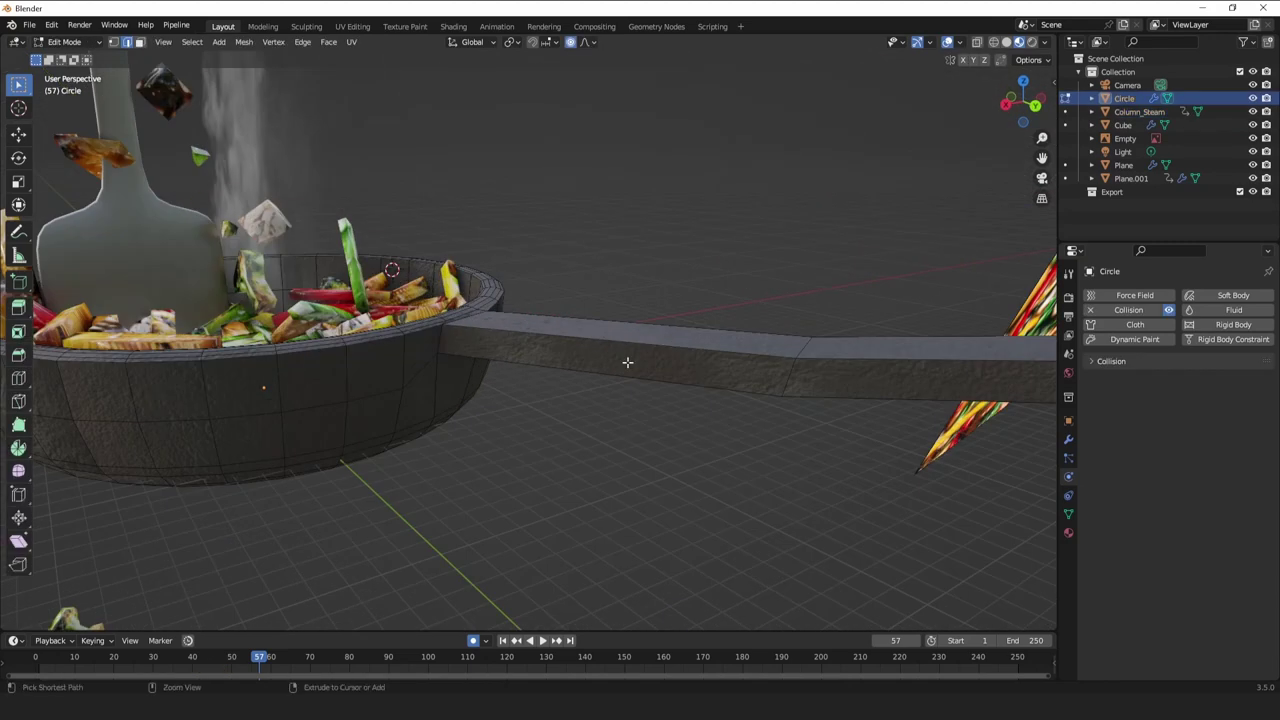
left_click(624, 346)
right_click(624, 346)
key("g")
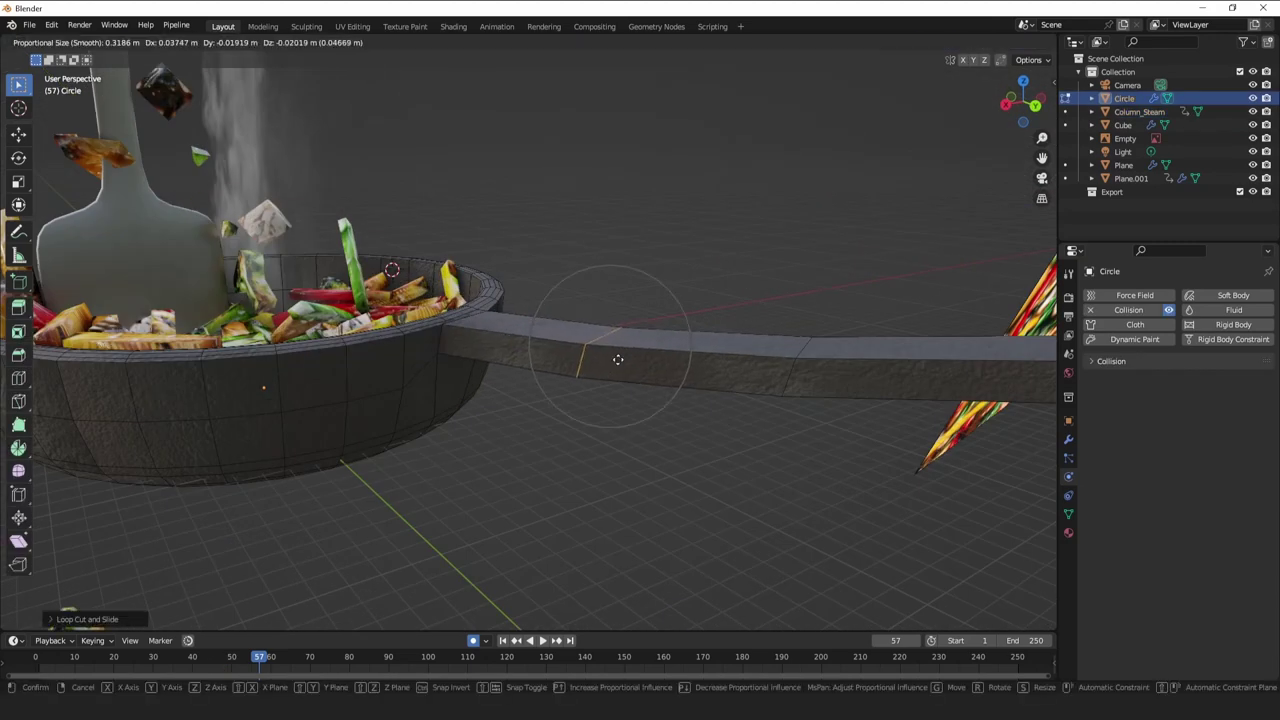
left_click(616, 359)
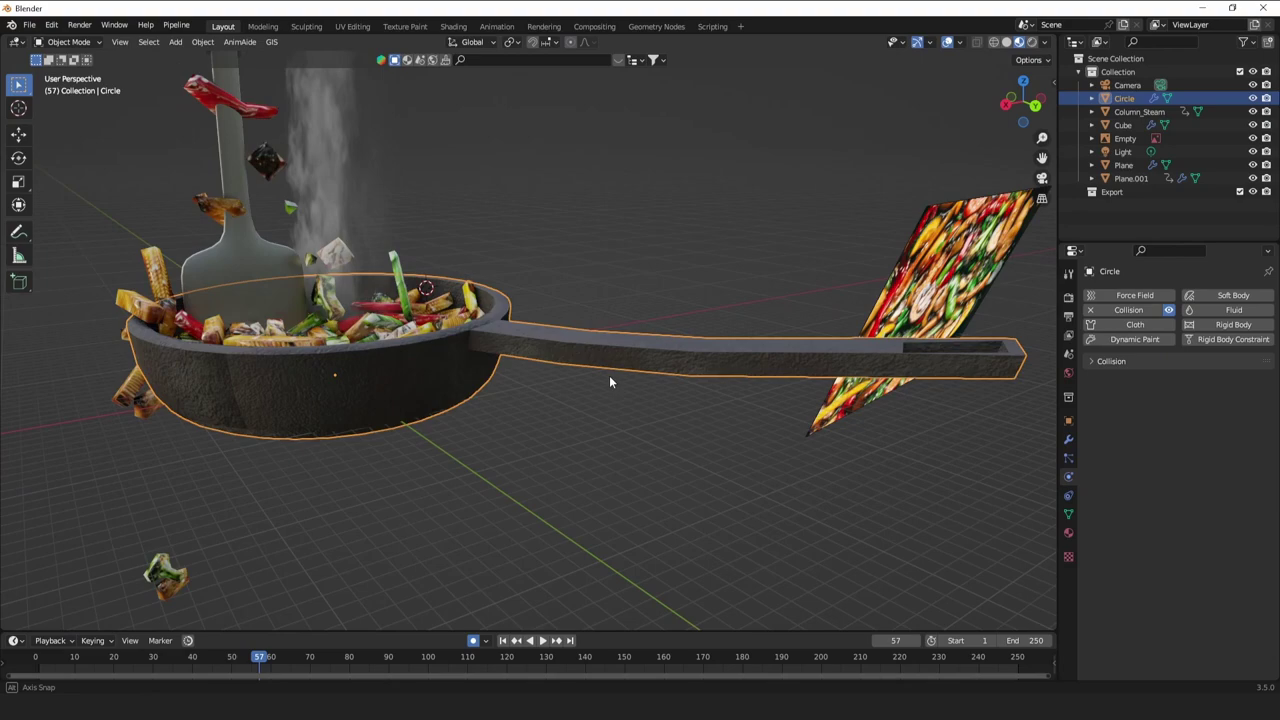
Add another edge loop near the handle's middle and shift it with smooth proportional editing, finishing in Object Mode.
middle_click_drag(609, 375, 610, 486)
key("Tab")
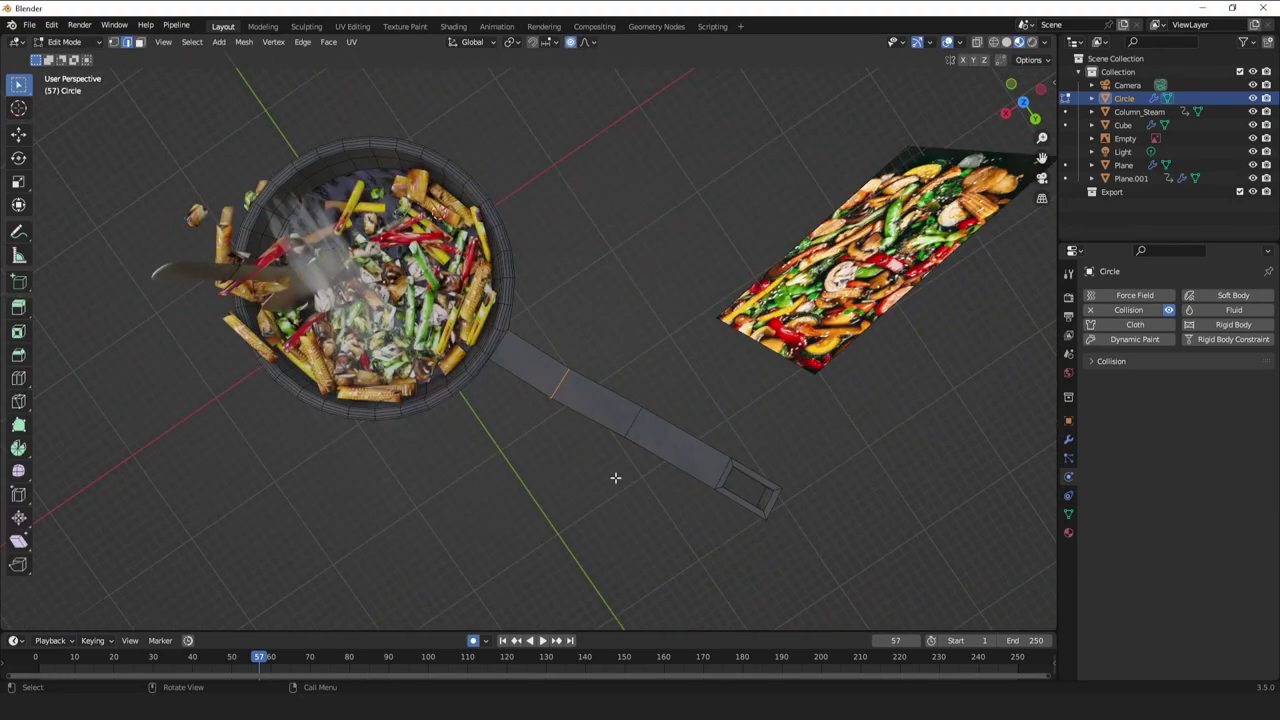
key("Tab")
key("Tab")
left_click(589, 418)
left_click(589, 418)
key("g")
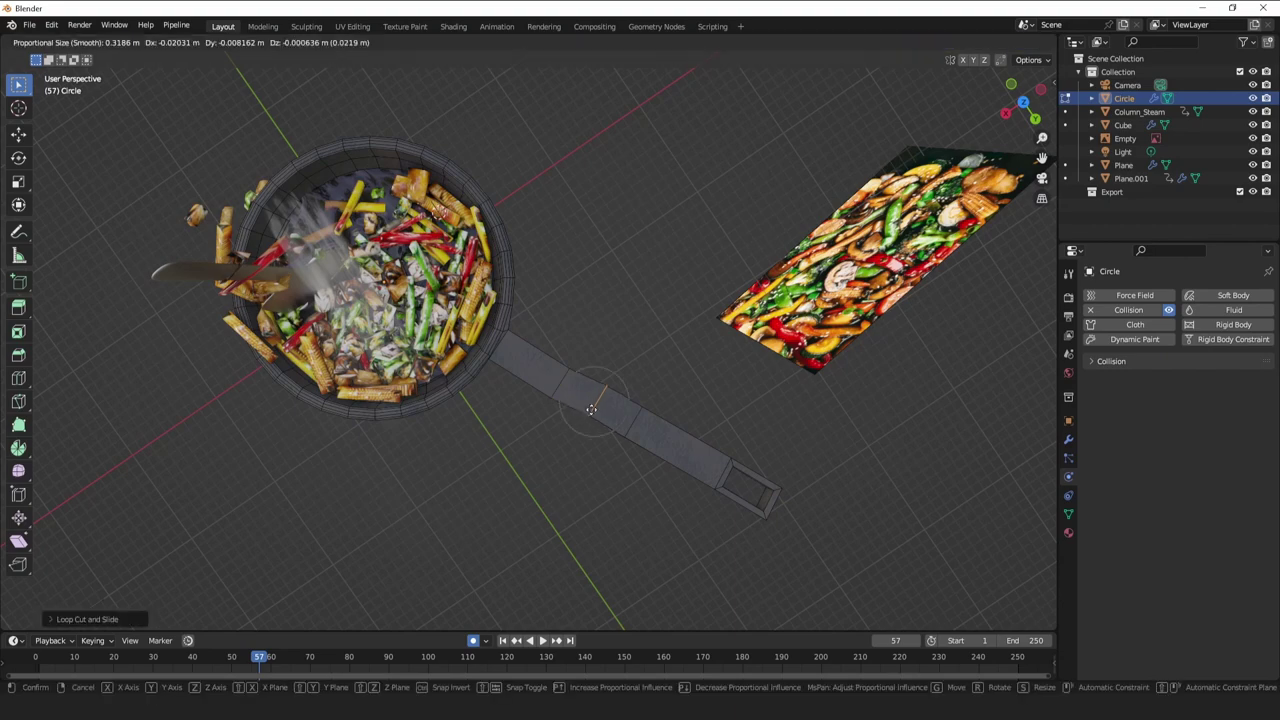
left_click(592, 410)
key("Tab")
Select Random parts of the pan mesh and move them about 0.012 m with a proportional size of 0.0923 m.
mouse_move(591, 409)
middle_mouse_down()
mouse_move(580, 368)
mouse_move(514, 480)
mouse_move(588, 426)
middle_mouse_up()
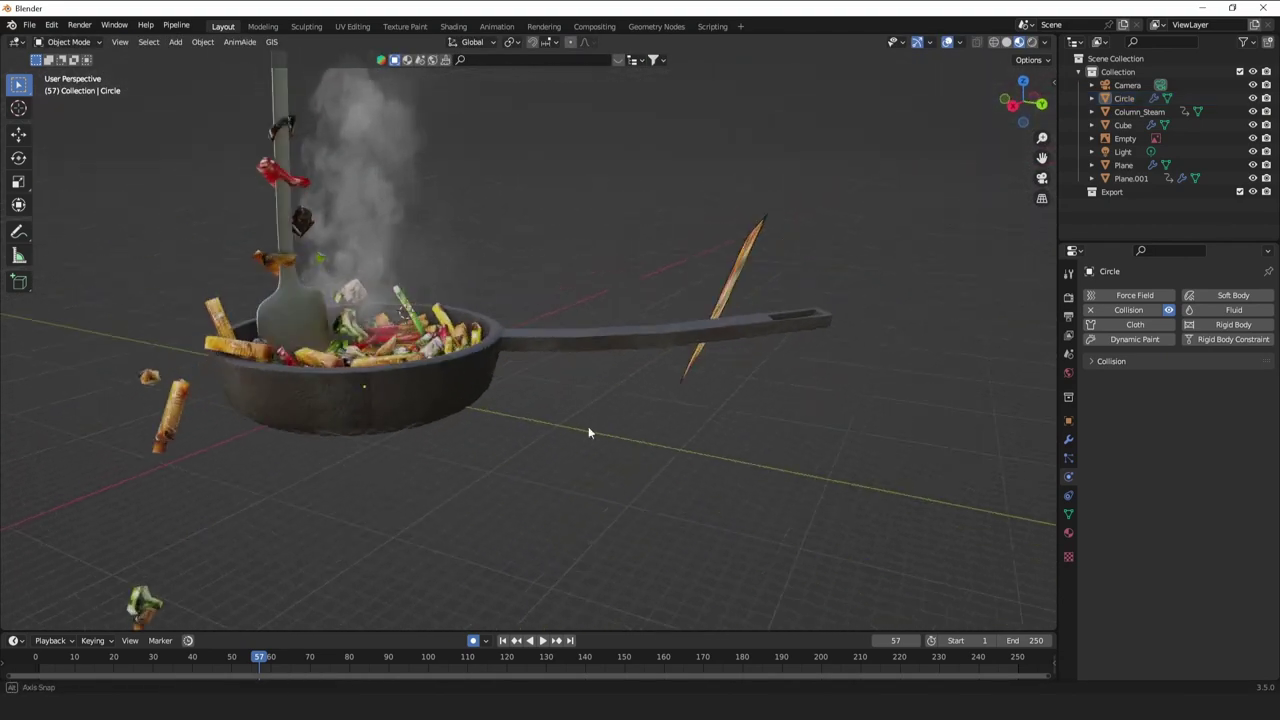
key("Tab")
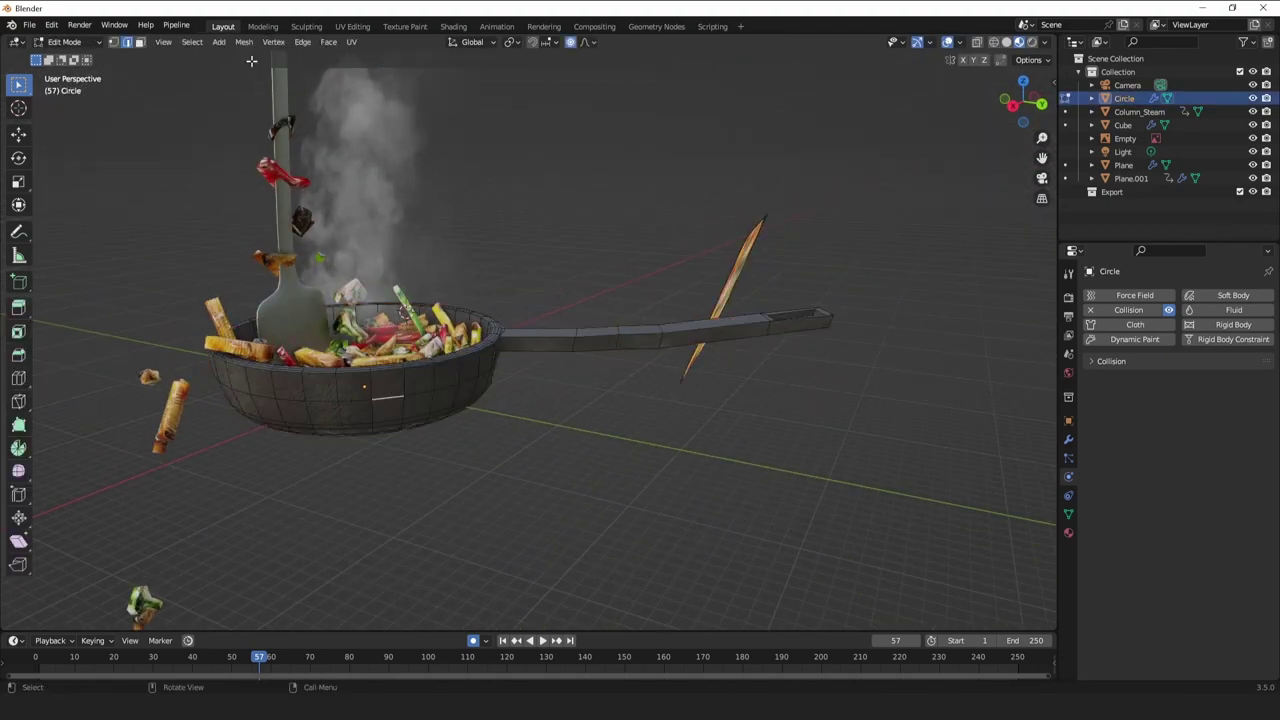
left_click(191, 42)
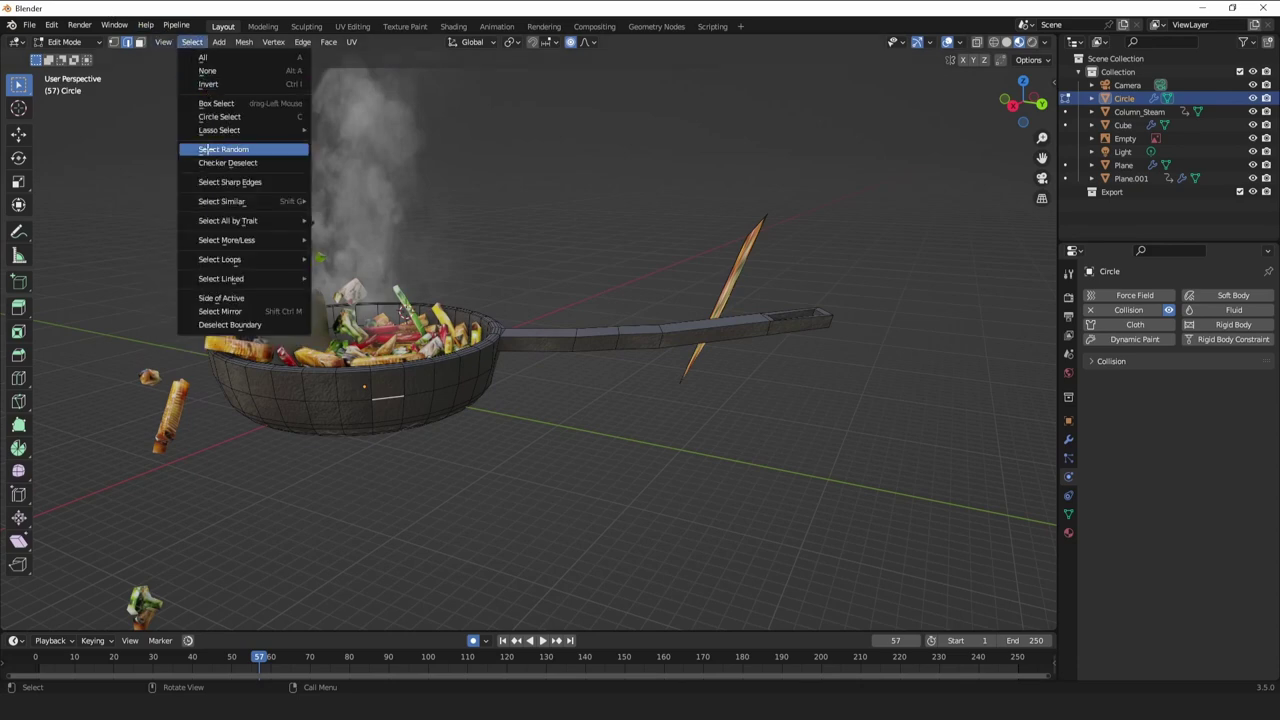
left_click(222, 149)
key("g")
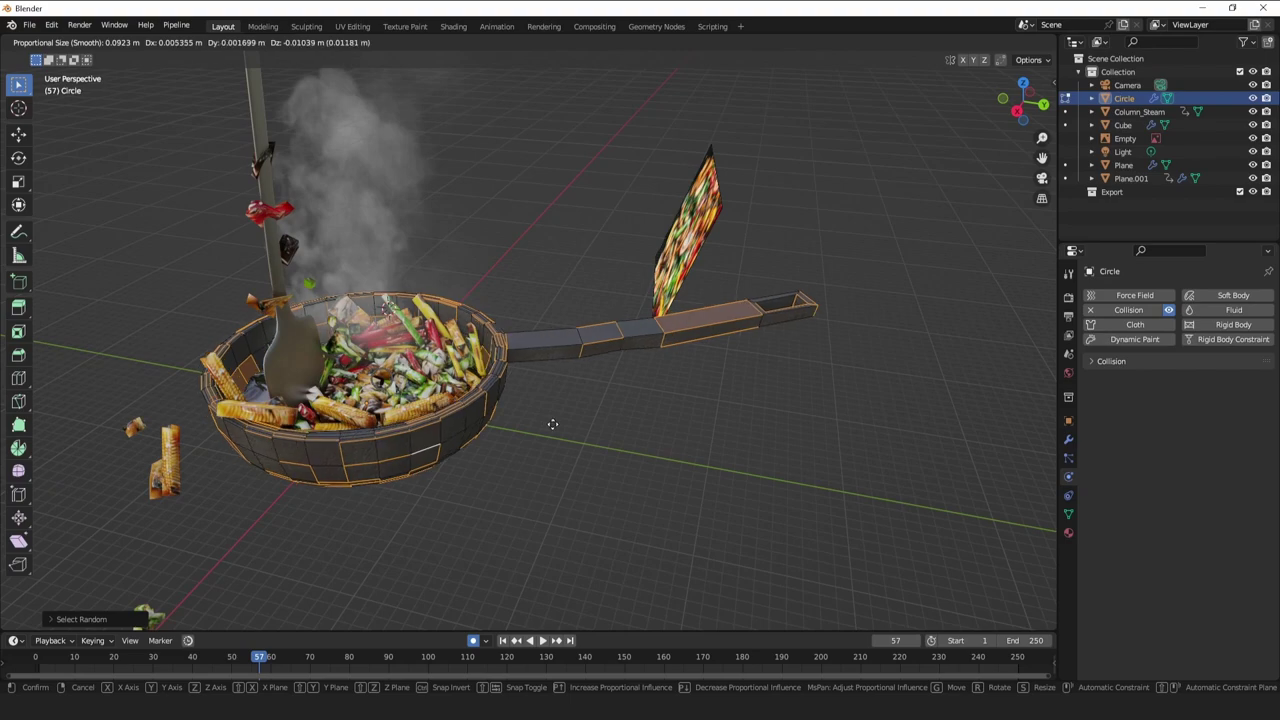
left_click(551, 422)
key("Tab")
Deselect the pan and switch the viewport to Rendered shading.
middle_click_drag(551, 422, 837, 271)
left_click(511, 487)
left_click(1031, 42)
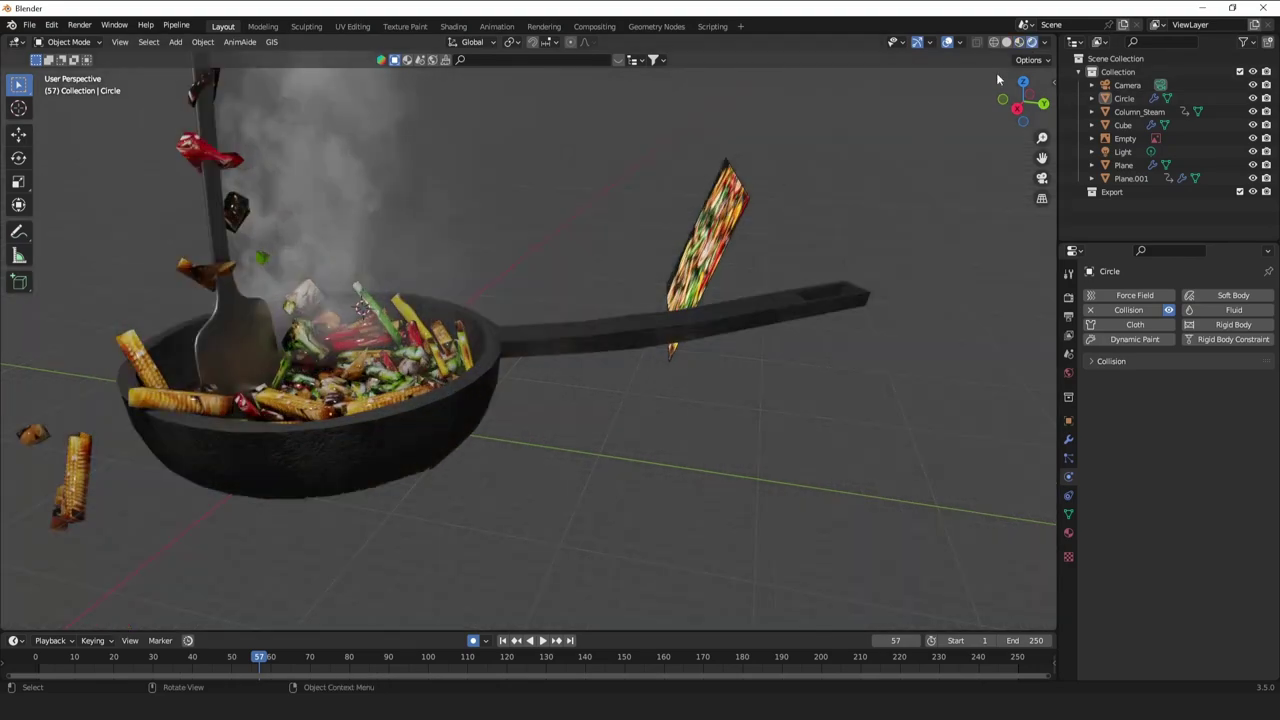
Play the stir-fry animation from the first frame and examine the tossed food and steam around the pan.
mouse_move(996, 72)
middle_mouse_down()
mouse_move(686, 283)
mouse_move(658, 275)
mouse_move(771, 260)
mouse_move(711, 294)
mouse_move(654, 267)
mouse_move(752, 269)
middle_mouse_up()
key("space")
left_click(502, 642)
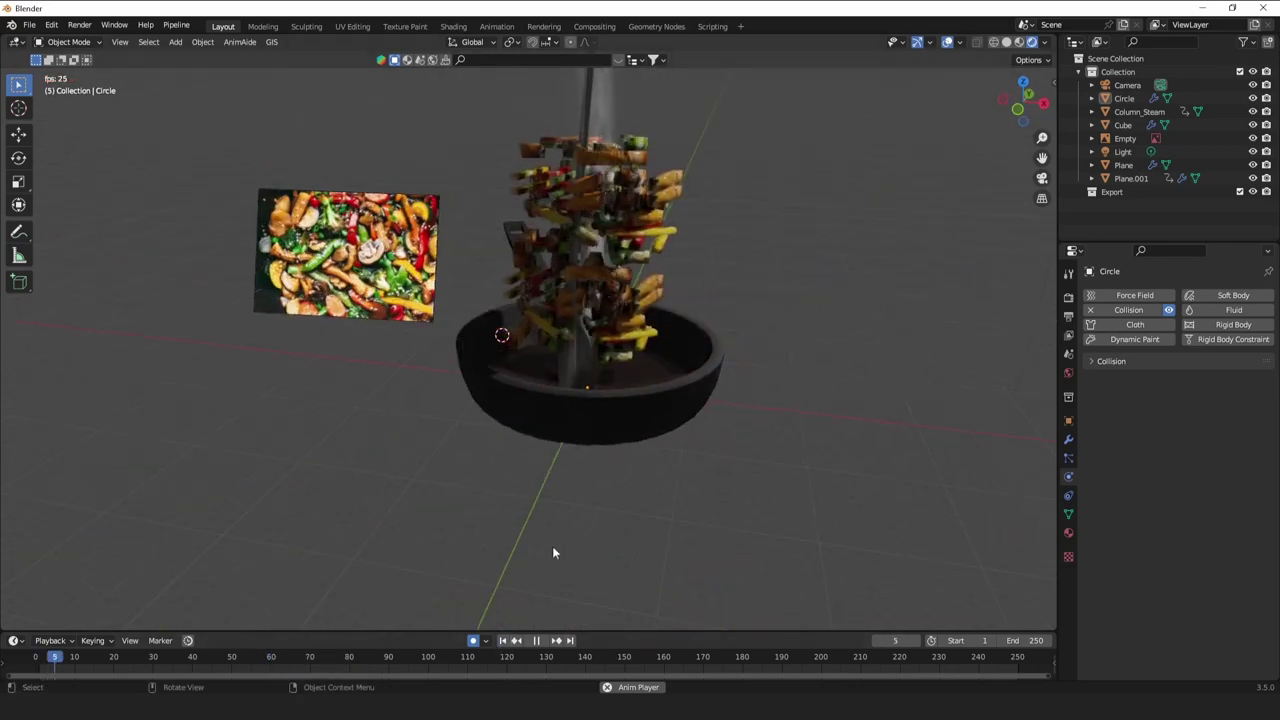
middle_click_drag(552, 546, 645, 500)
scroll(166, 476, "up", 3)
scroll(172, 508, "down", 2)
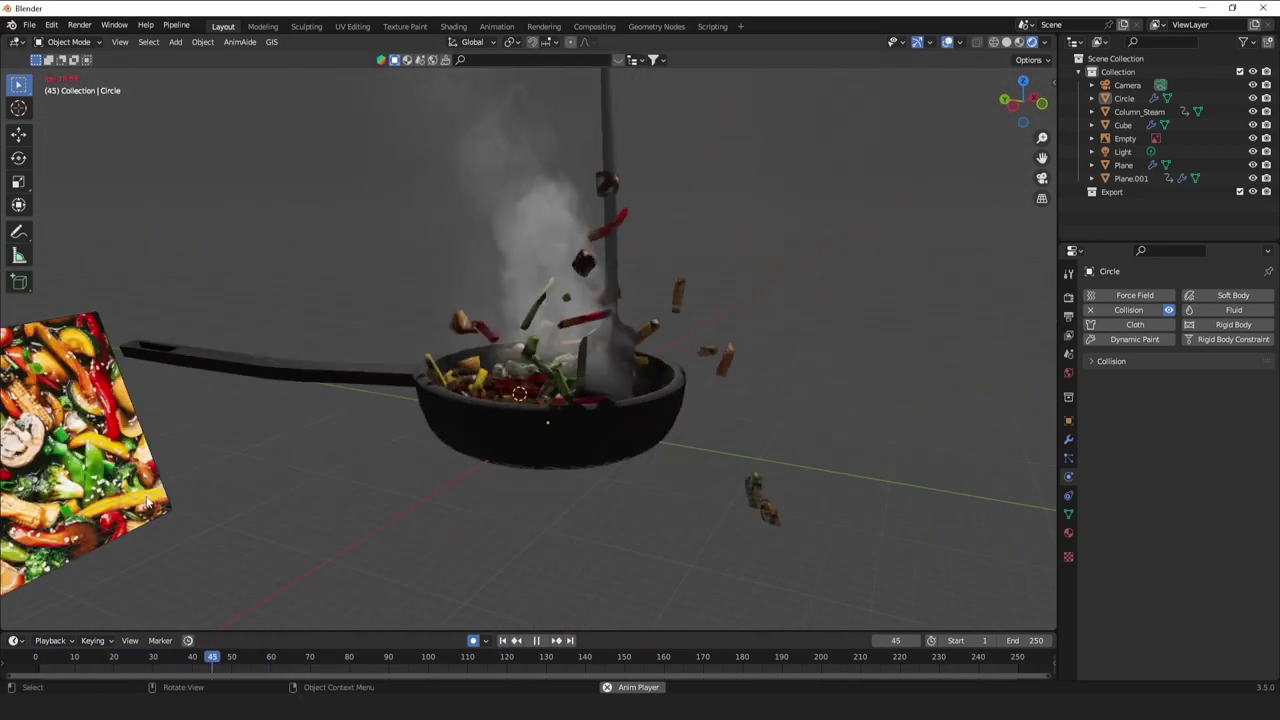
Delete the vegetable reference image beside the pan, then select the pan and view it from above during playback.
left_click(118, 468)
key("Delete")
scroll(274, 449, "up", 3)
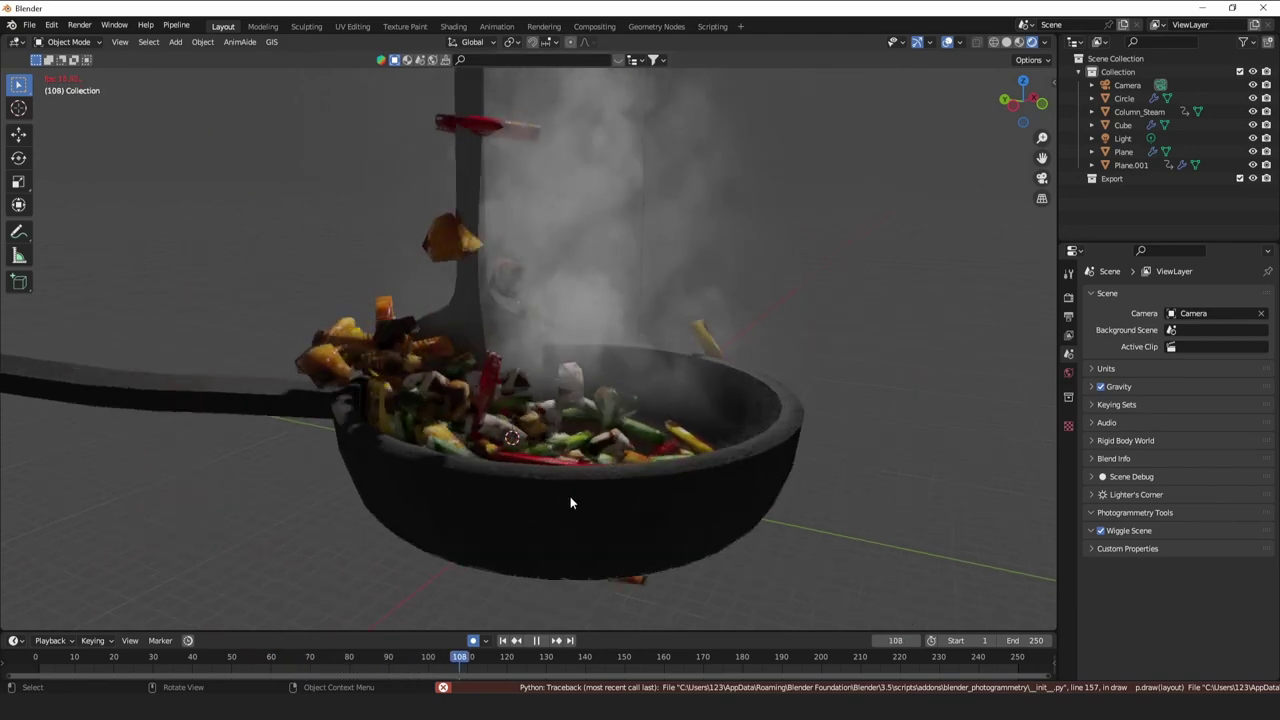
left_click(627, 497)
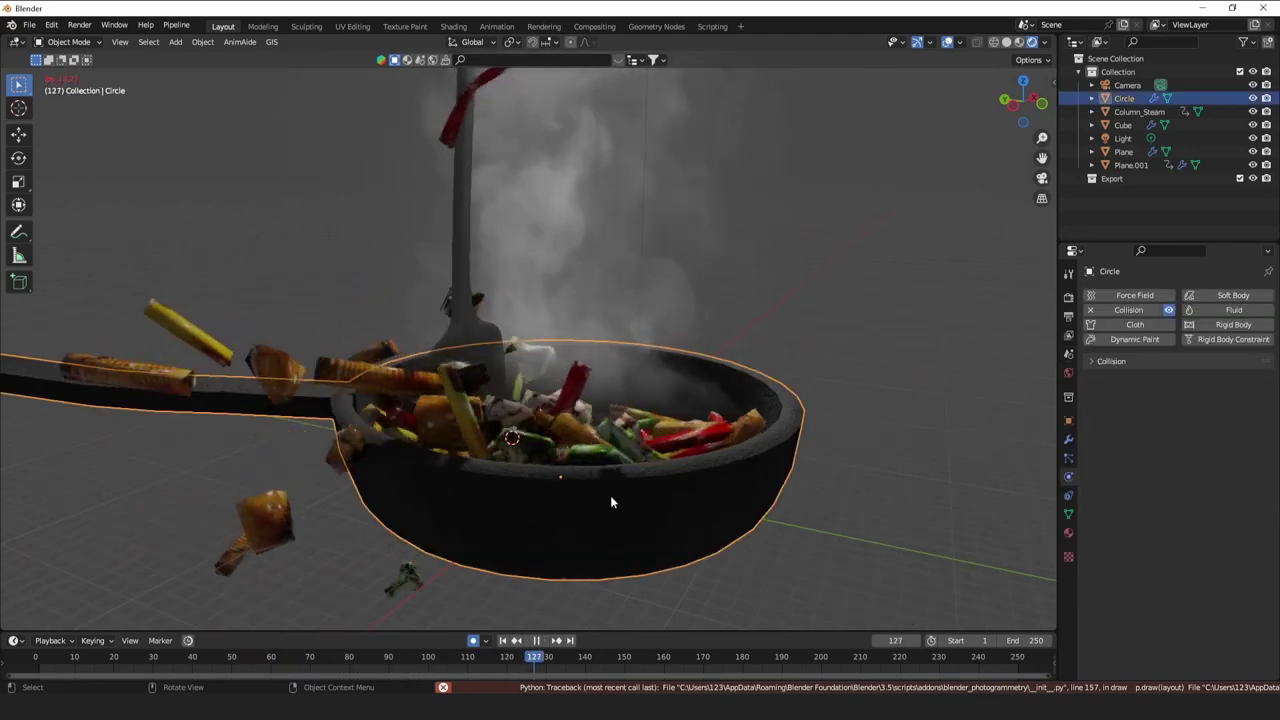
scroll(609, 495, "up", 1)
middle_click_drag(609, 495, 637, 556)
scroll(636, 550, "down", 5)
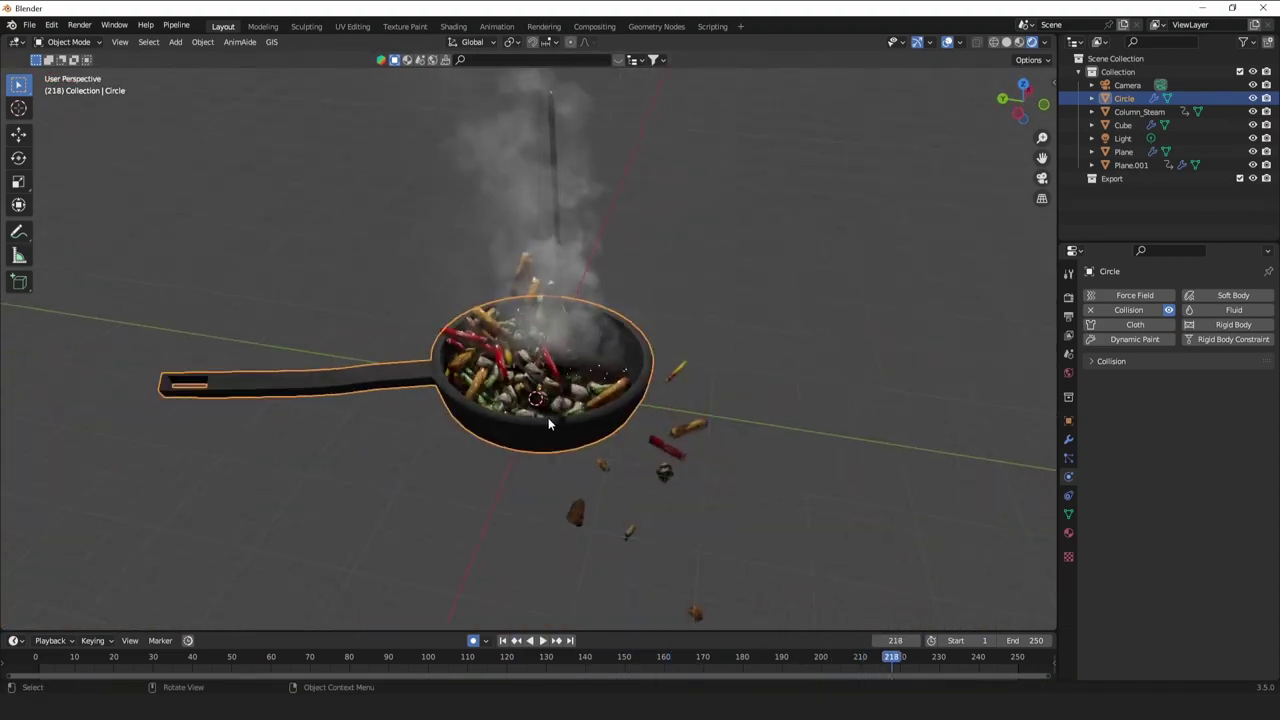
key("shift+a")
mouse_move(490, 519)
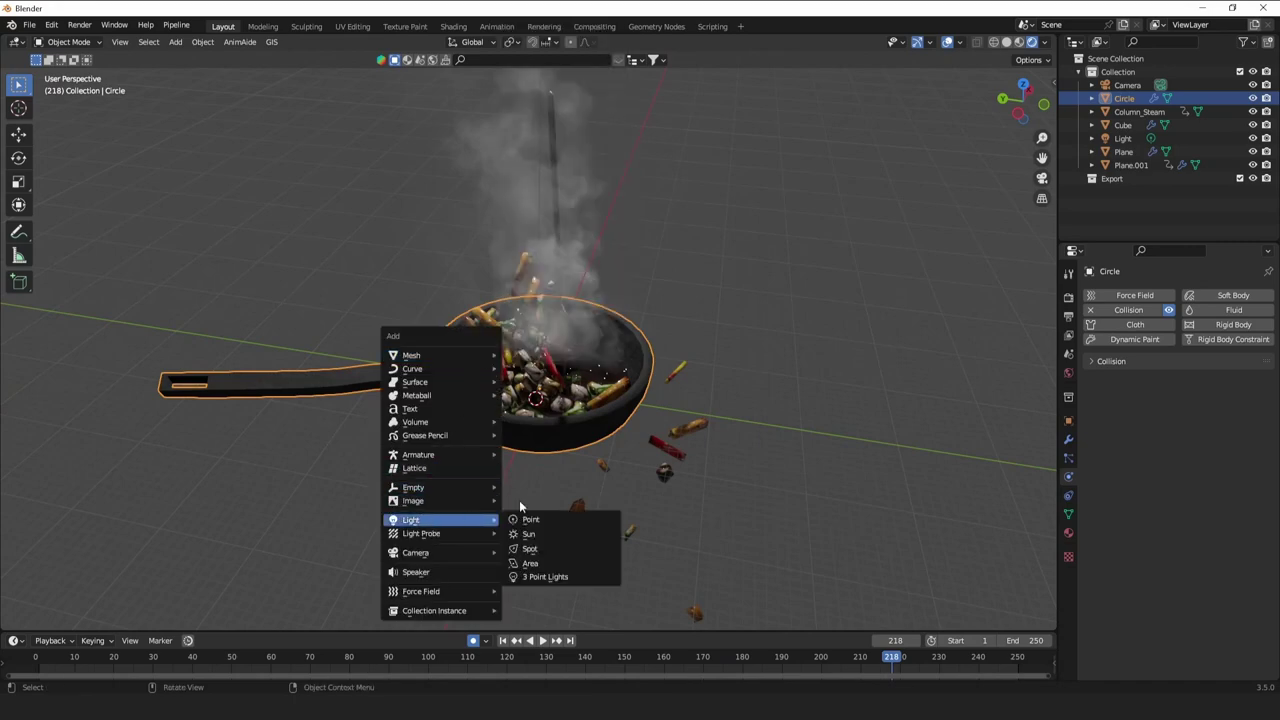
left_click(581, 526)
middle_click_drag(585, 524, 630, 460)
key("g")
left_click(728, 131)
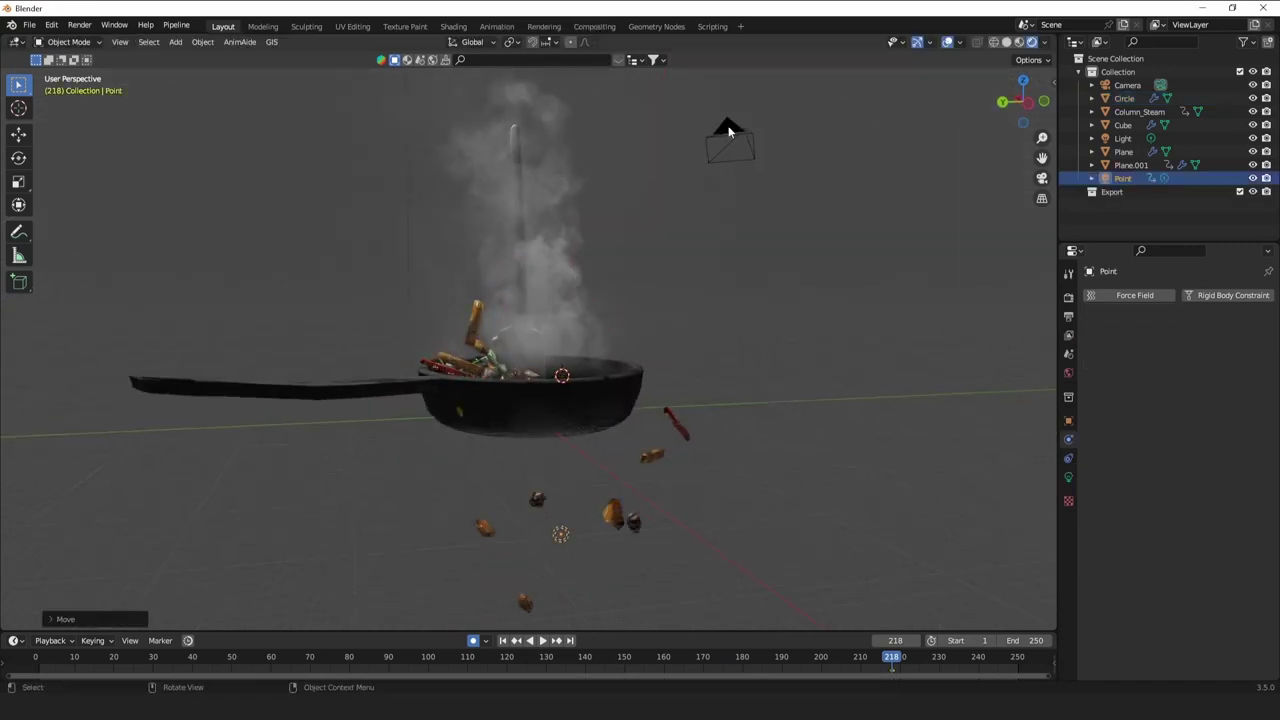
key("Delete")
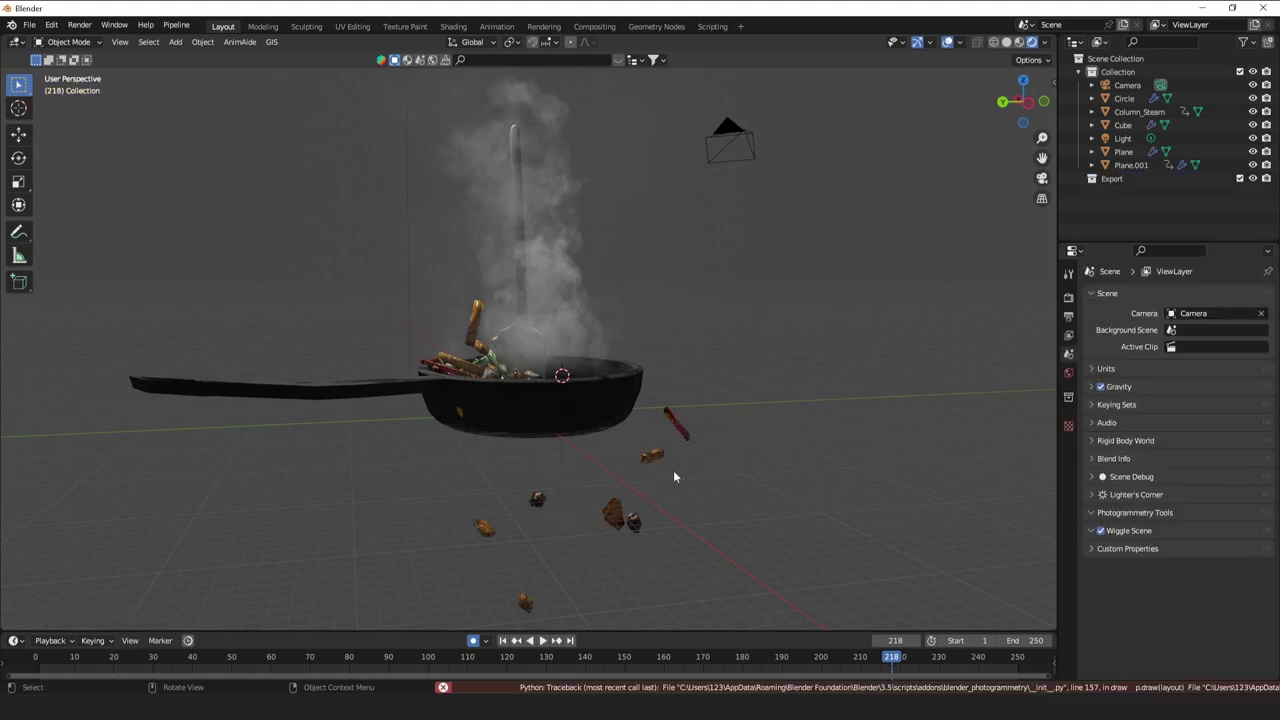
Add an area light at the pan and rotate it 180° around the global Y axis so it points upward.
key("shift+a")
mouse_move(639, 460)
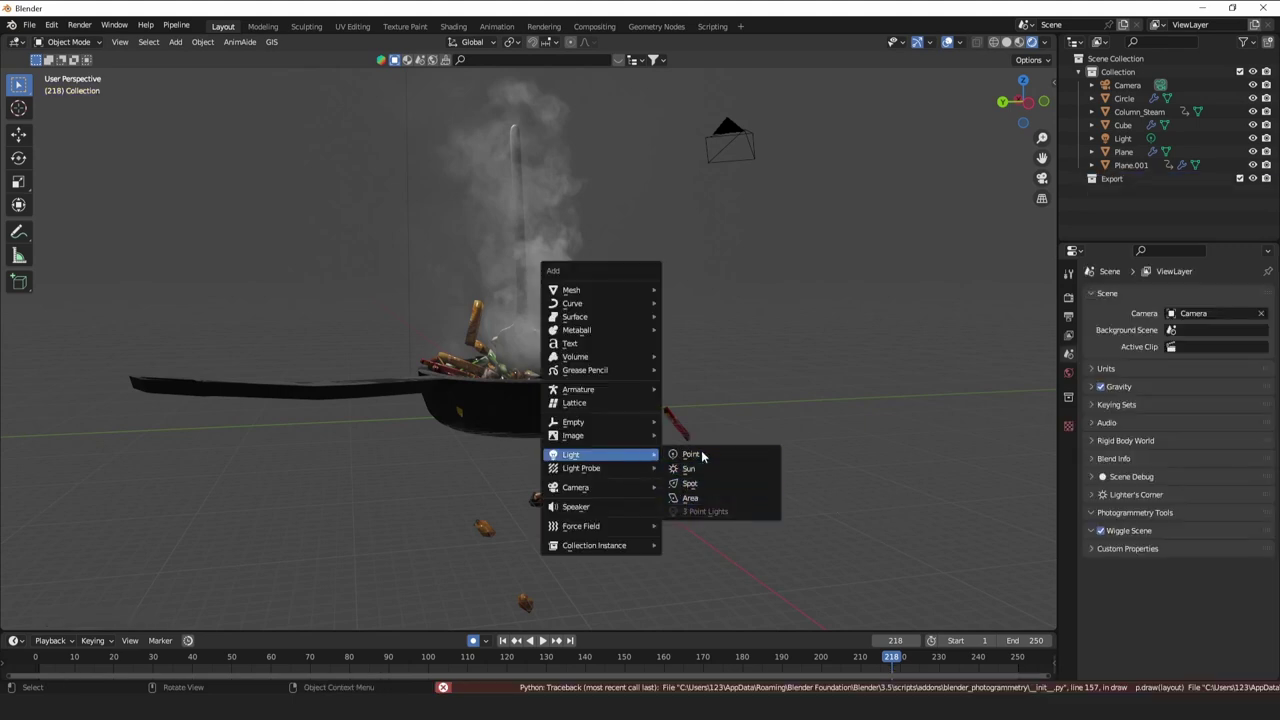
left_click(697, 498)
key("r")
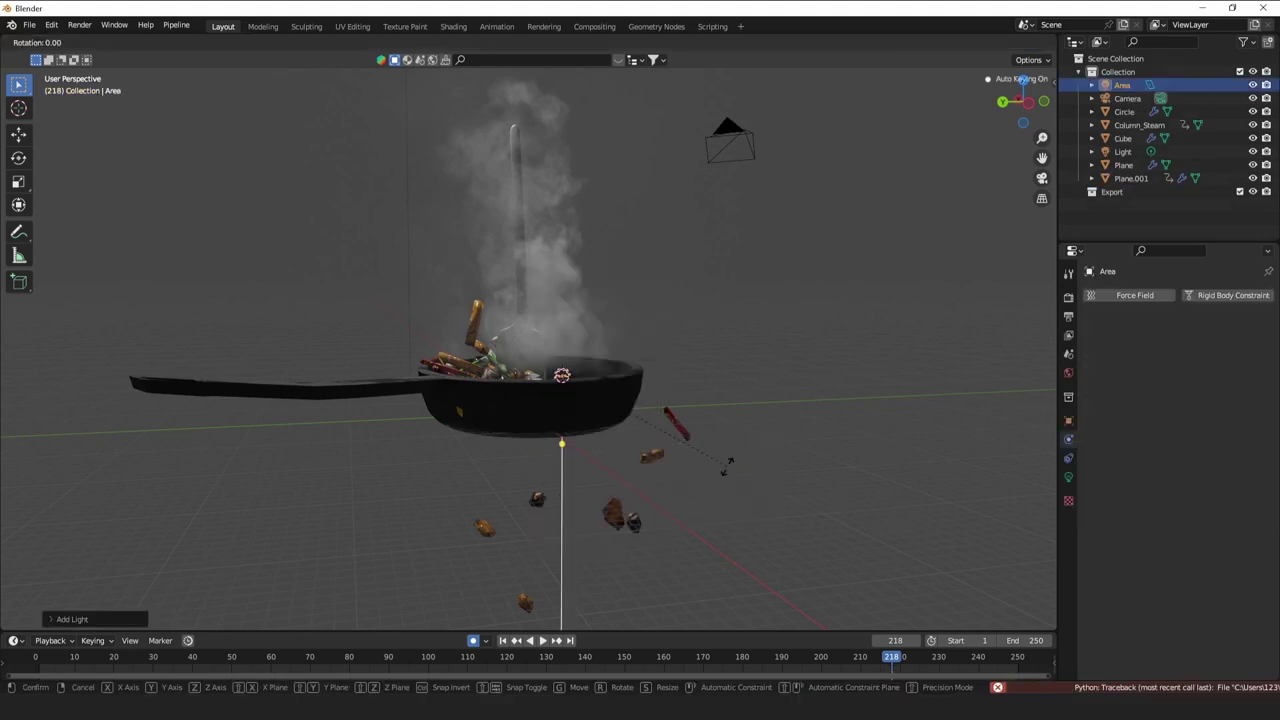
key("y")
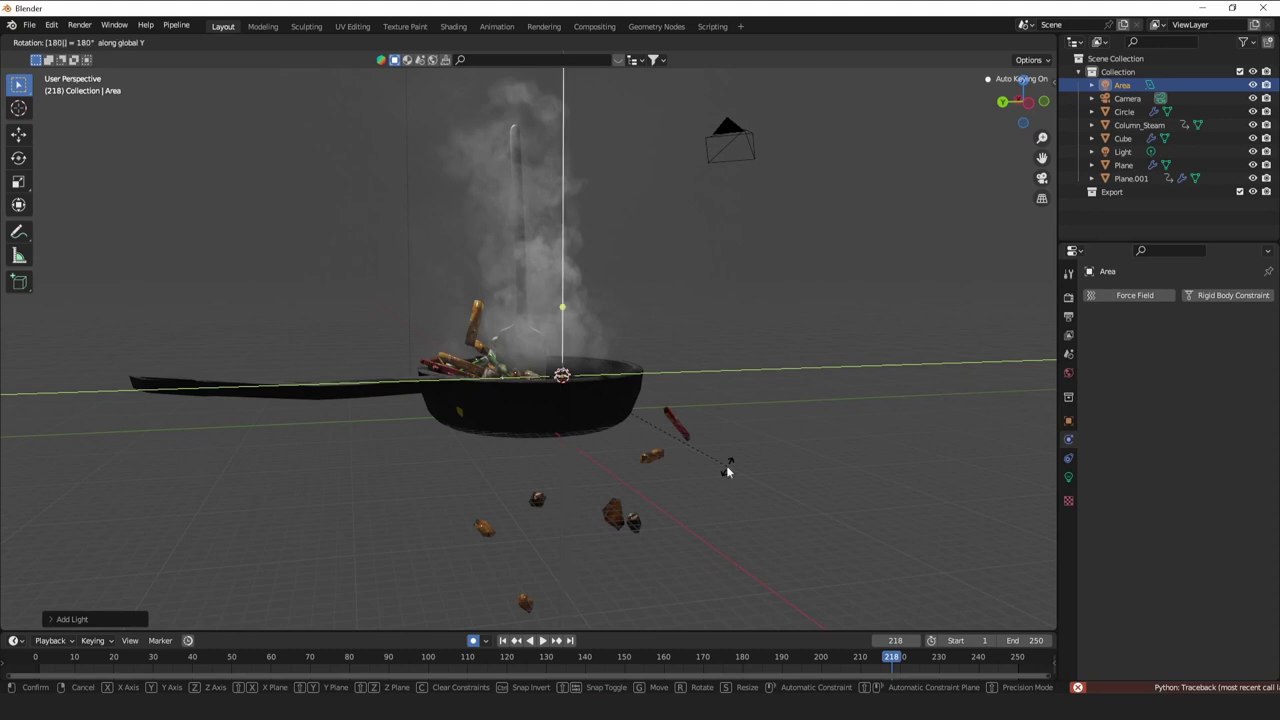
key("Return")
Move the area light below the pan and scale it up to roughly the pan's width.
key("g")
left_click(647, 577)
key("s")
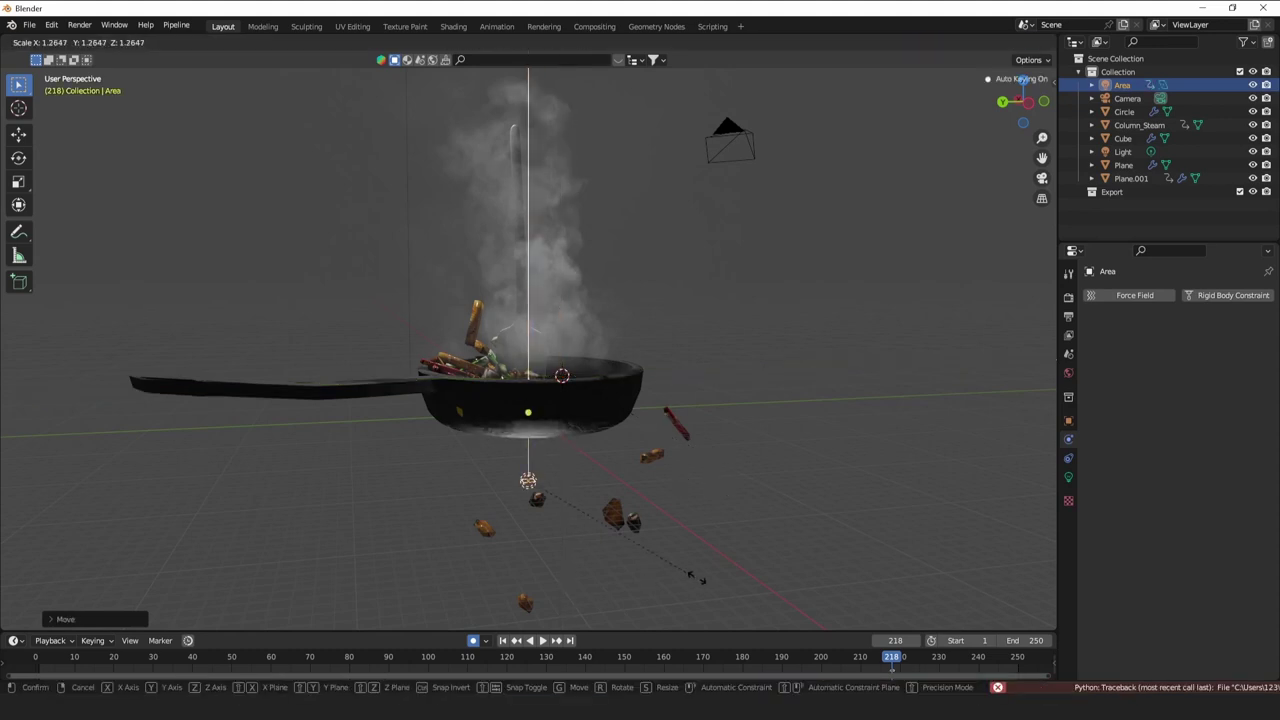
left_click(879, 584)
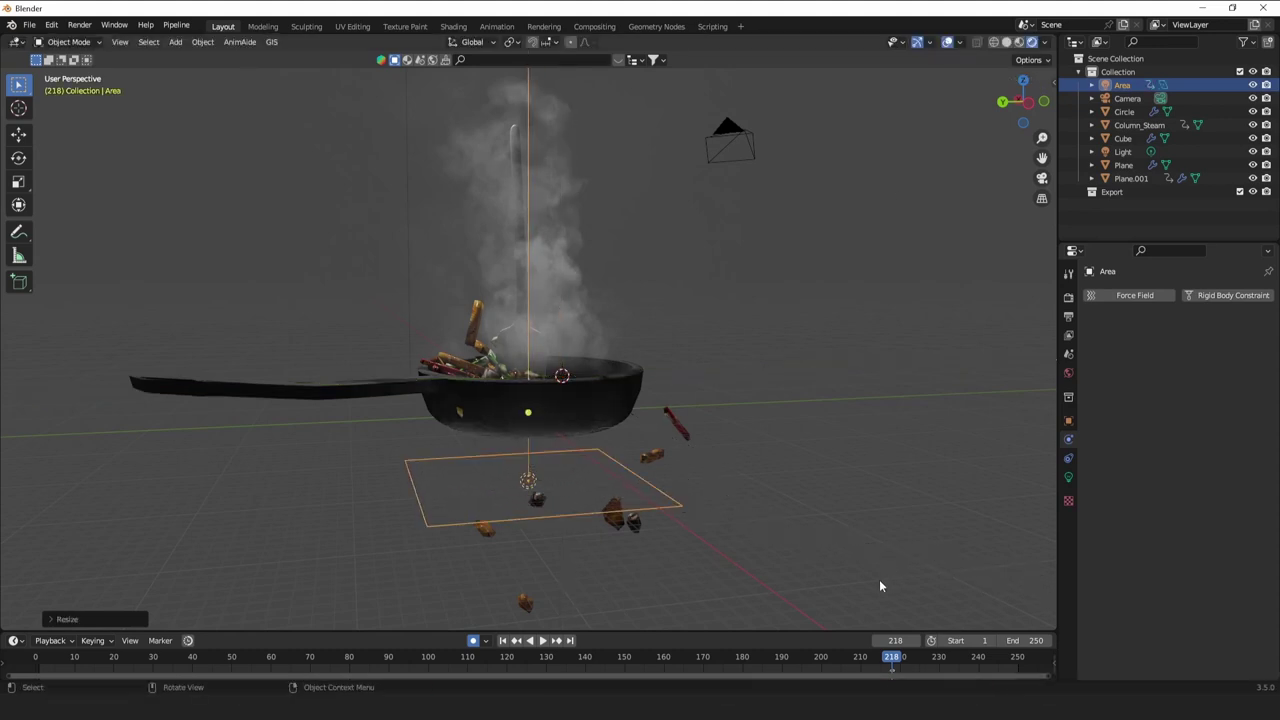
Set the area light's color to orange and its power to 75.1 W to light the pan's underside.
left_click(1068, 478)
left_click(1205, 371)
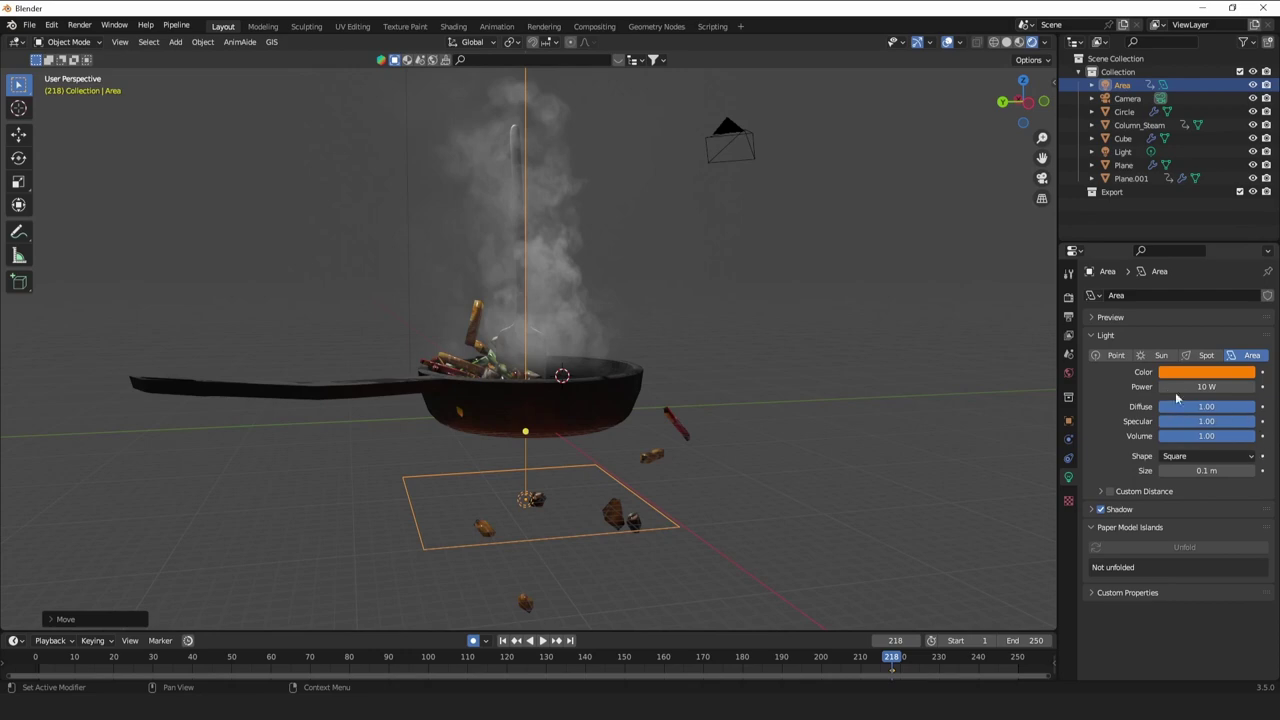
left_click_drag(1180, 388, 1222, 388)
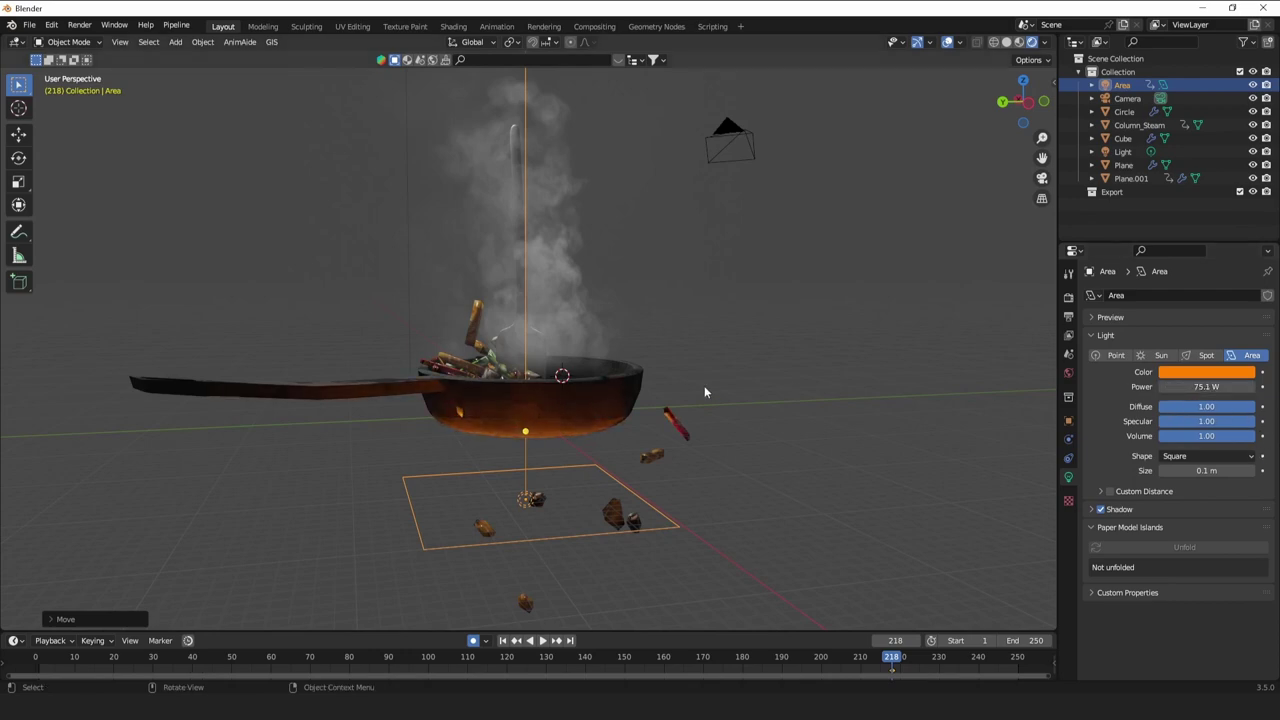
middle_click_drag(704, 388, 673, 418)
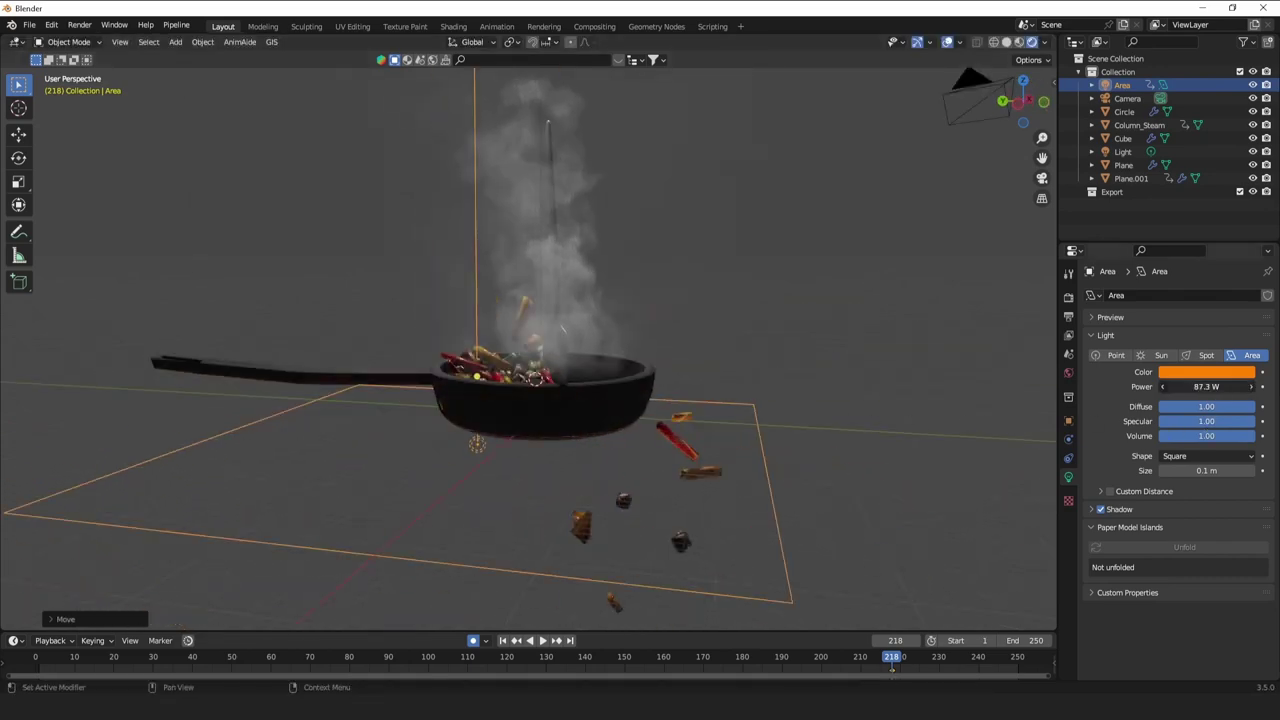
Open the steam plane's material in the Shading workspace and arrange its Transparent BSDF above the Emission node.
middle_click_drag(760, 330, 540, 243)
left_click(540, 243)
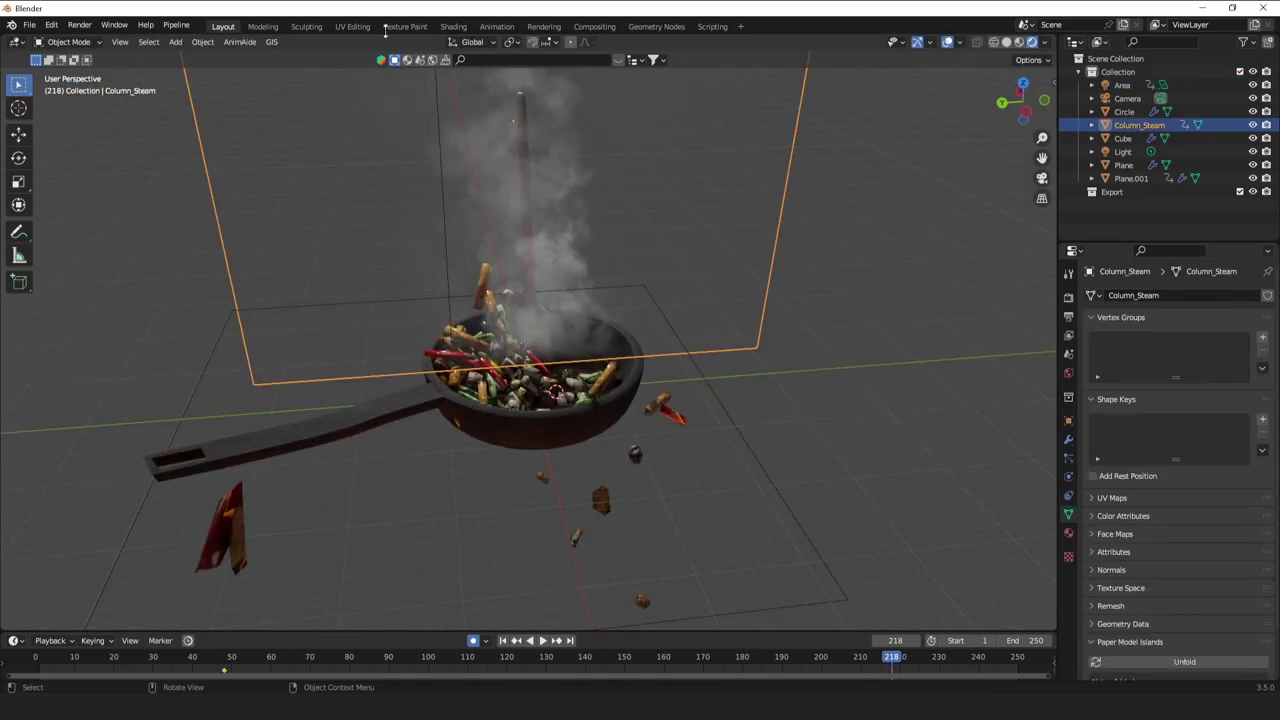
left_click(453, 26)
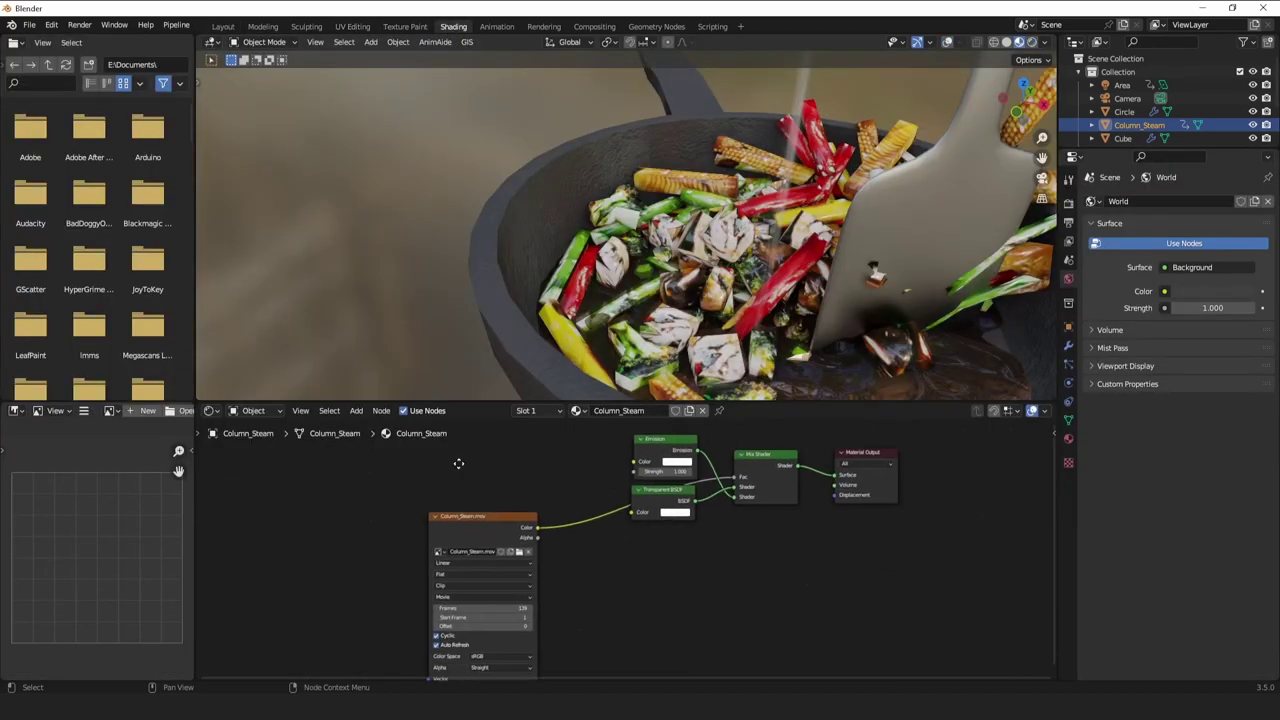
left_click_drag(607, 441, 565, 514)
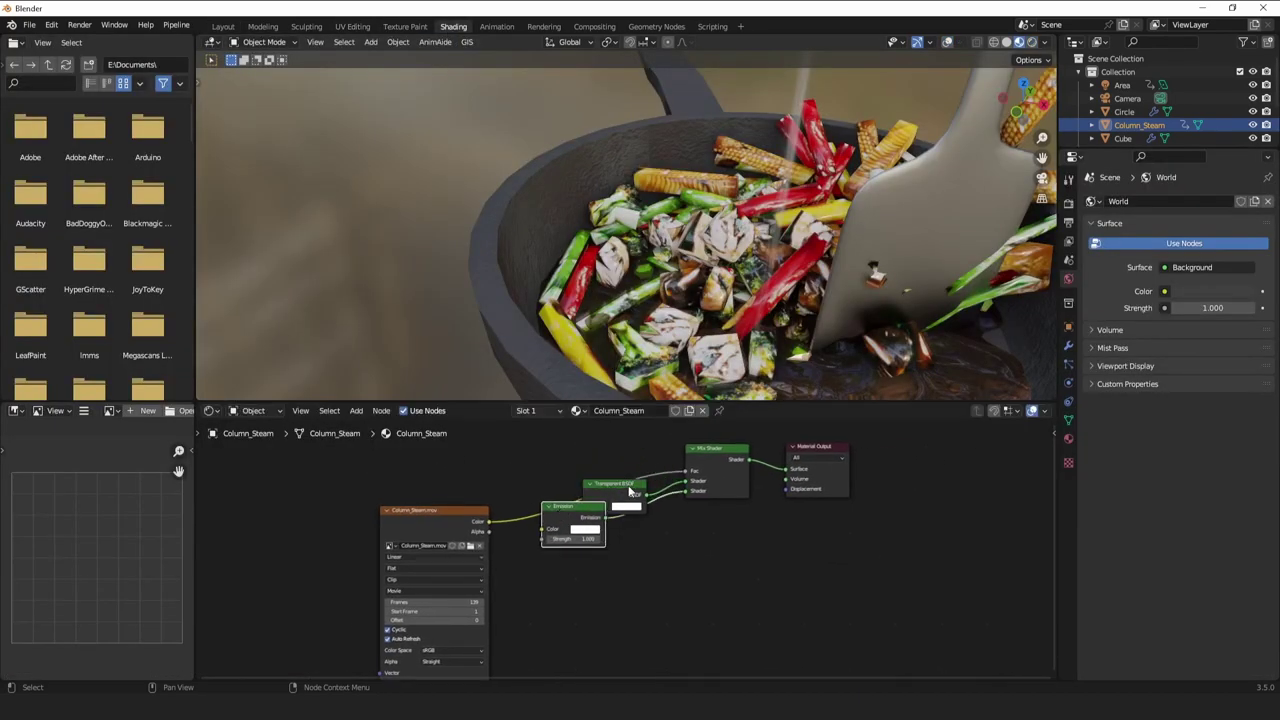
left_click_drag(630, 490, 591, 461)
middle_click_drag(425, 528, 423, 503)
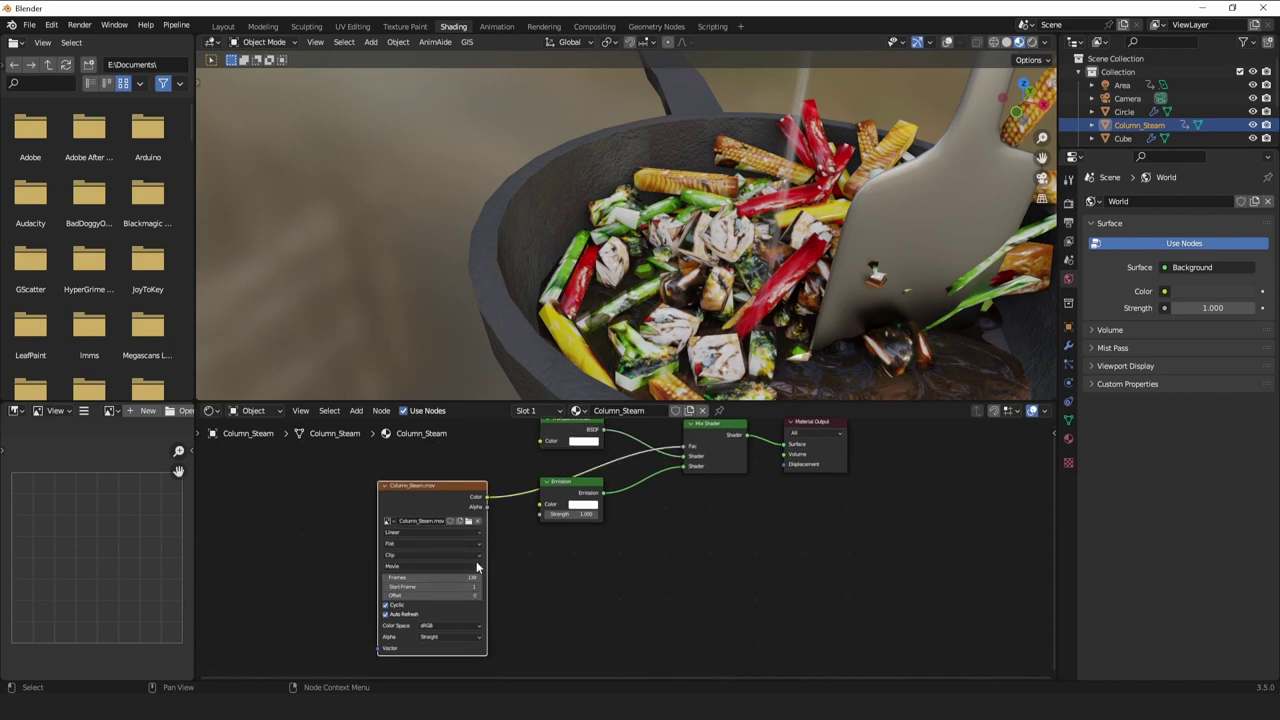
Return to the Layout workspace and deselect the steam plane to view the whole stir-fry scene.
left_click(225, 27)
scroll(530, 300, "down", 2)
mouse_move(560, 318)
middle_mouse_down()
mouse_move(508, 285)
mouse_move(520, 287)
middle_mouse_up()
left_click(832, 438)
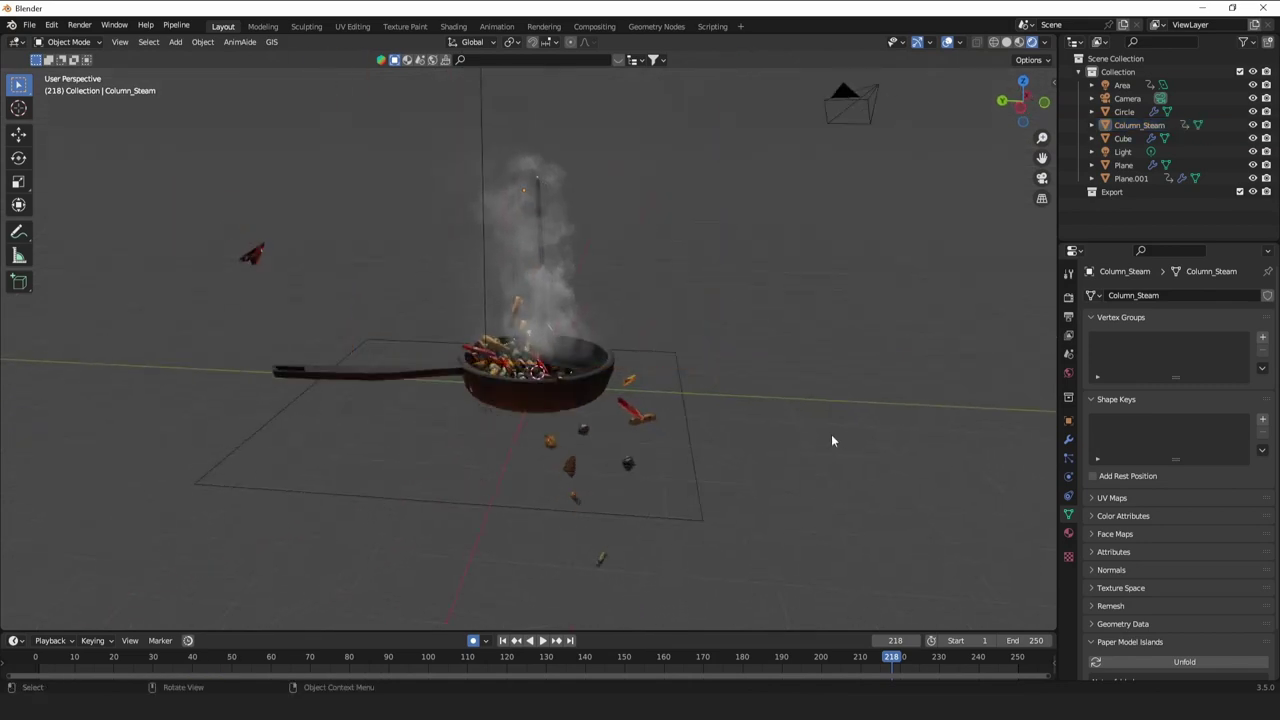
middle_click_drag(831, 440, 567, 290)
key("shift+a")
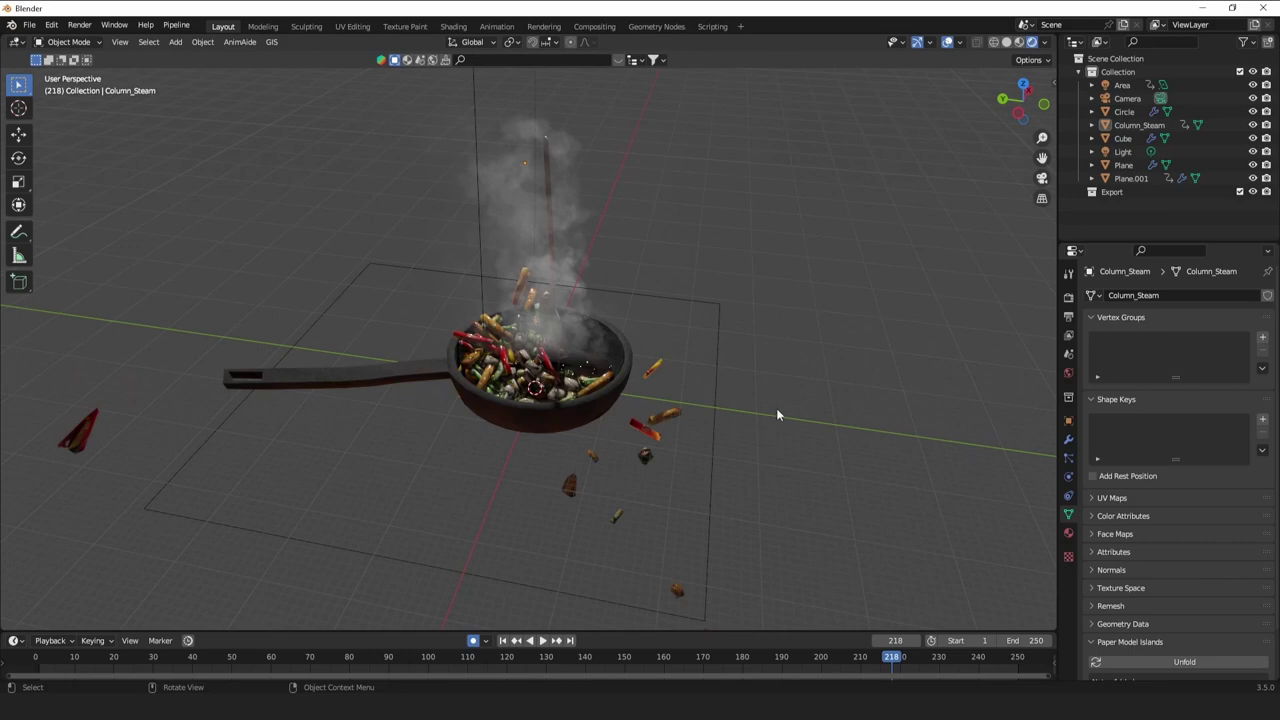
middle_click_drag(777, 414, 697, 392)
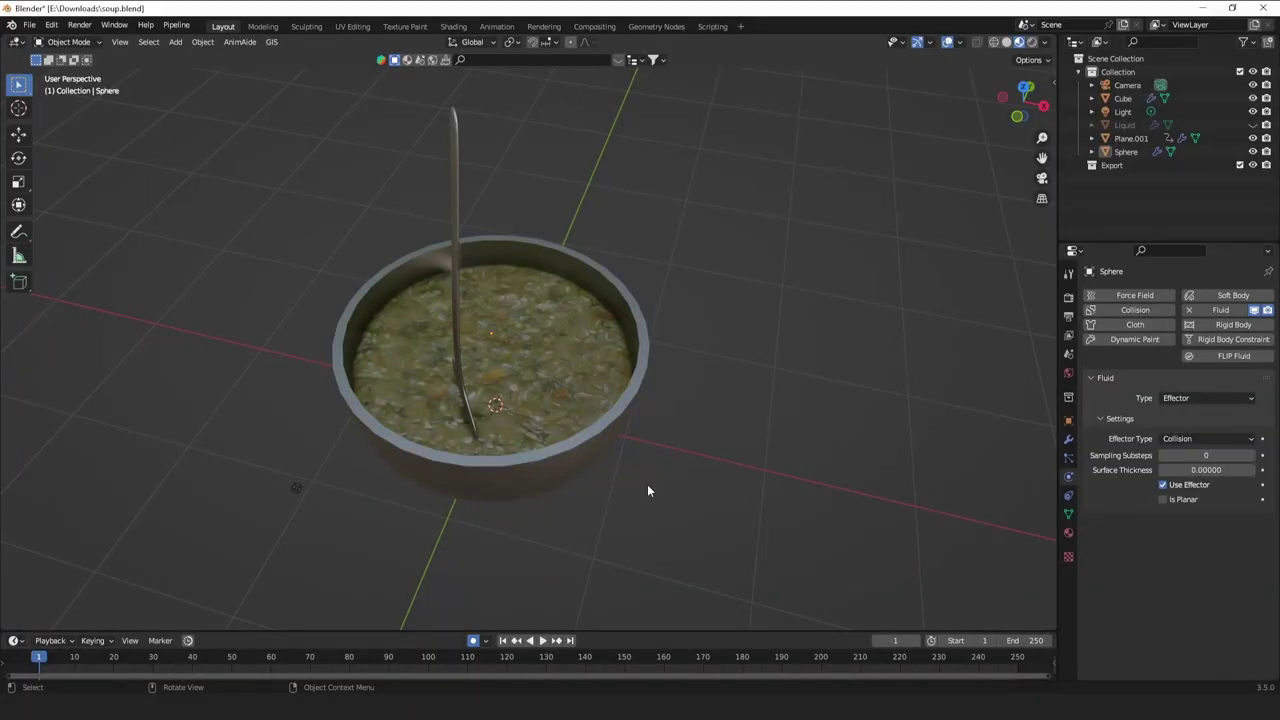
Examine the soup bowl scene up close and play the spatula's stirring animation with materials shown.
middle_click_drag(647, 460, 560, 463)
scroll(560, 463, "up", 4)
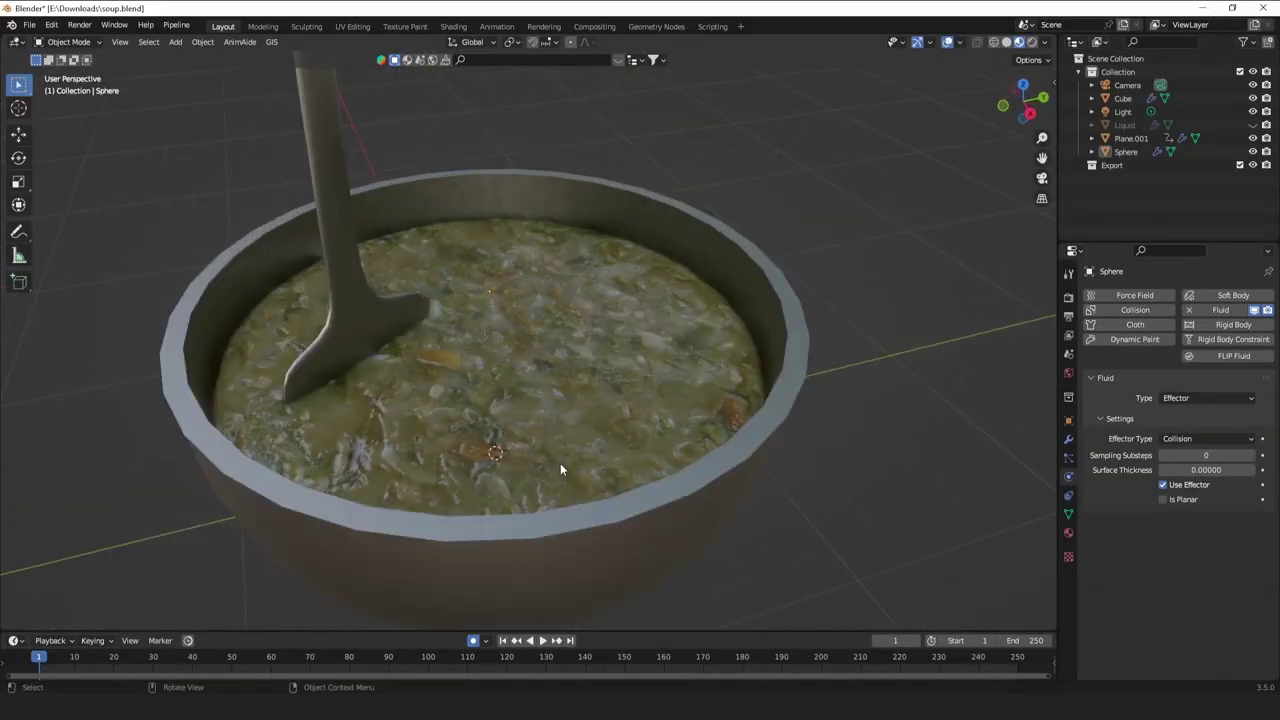
scroll(586, 453, "up", 3)
scroll(586, 453, "down", 4)
middle_click_drag(562, 403, 692, 374)
key("space")
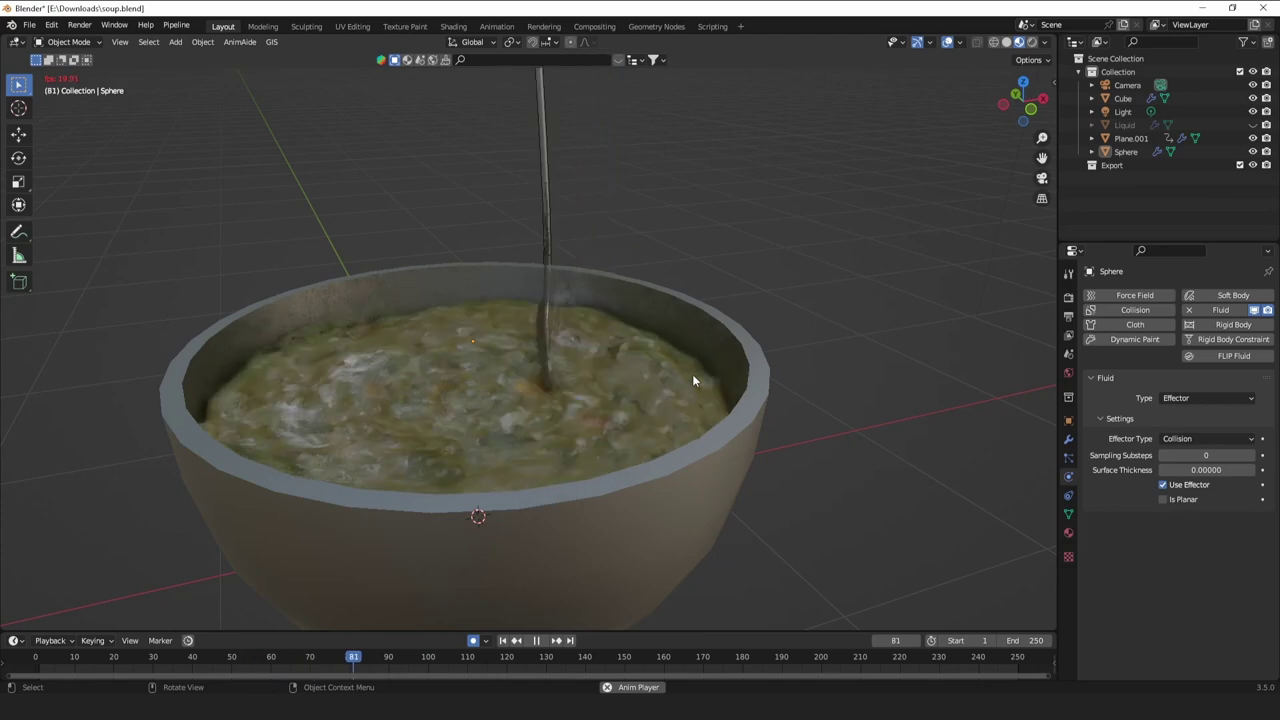
Switch the viewport to Solid shading and play the stirring to examine the liquid's surface geometry.
key("space")
left_click(1006, 42)
key("space")
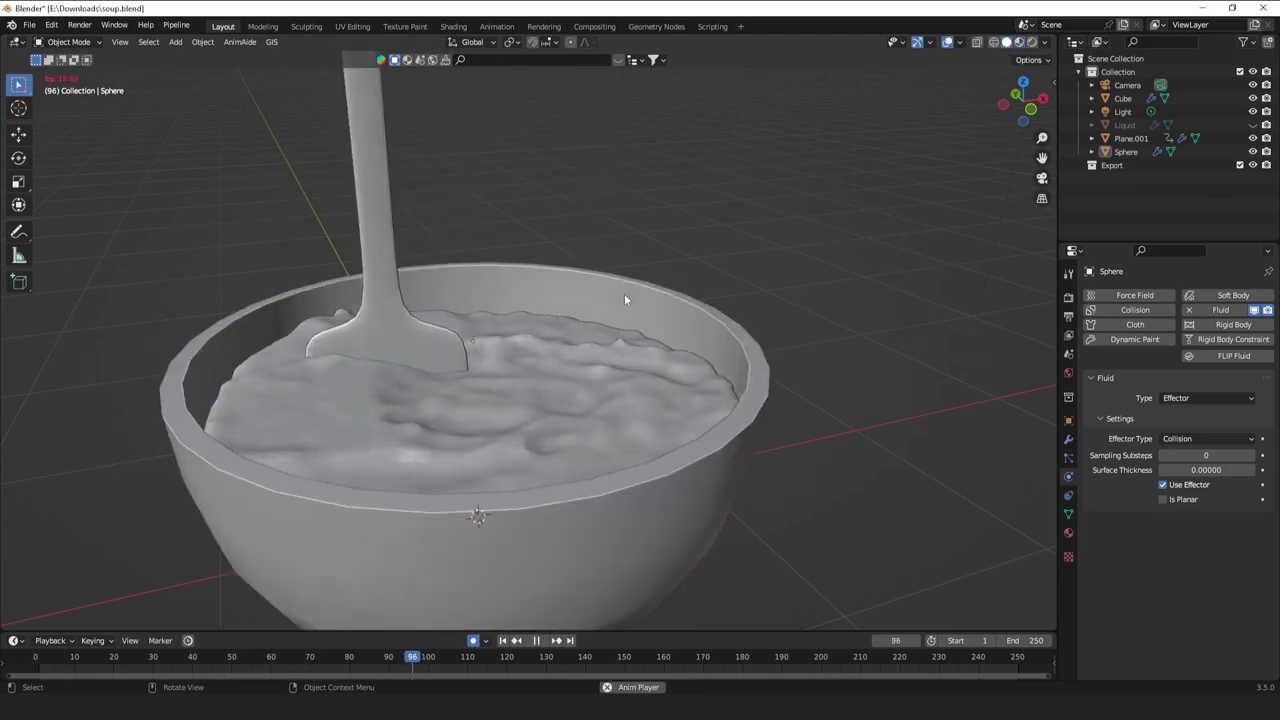
mouse_move(624, 293)
middle_mouse_down()
mouse_move(547, 351)
mouse_move(518, 396)
mouse_move(622, 437)
mouse_move(691, 389)
mouse_move(694, 344)
middle_mouse_up()
scroll(694, 344, "up", 5)
key("space")
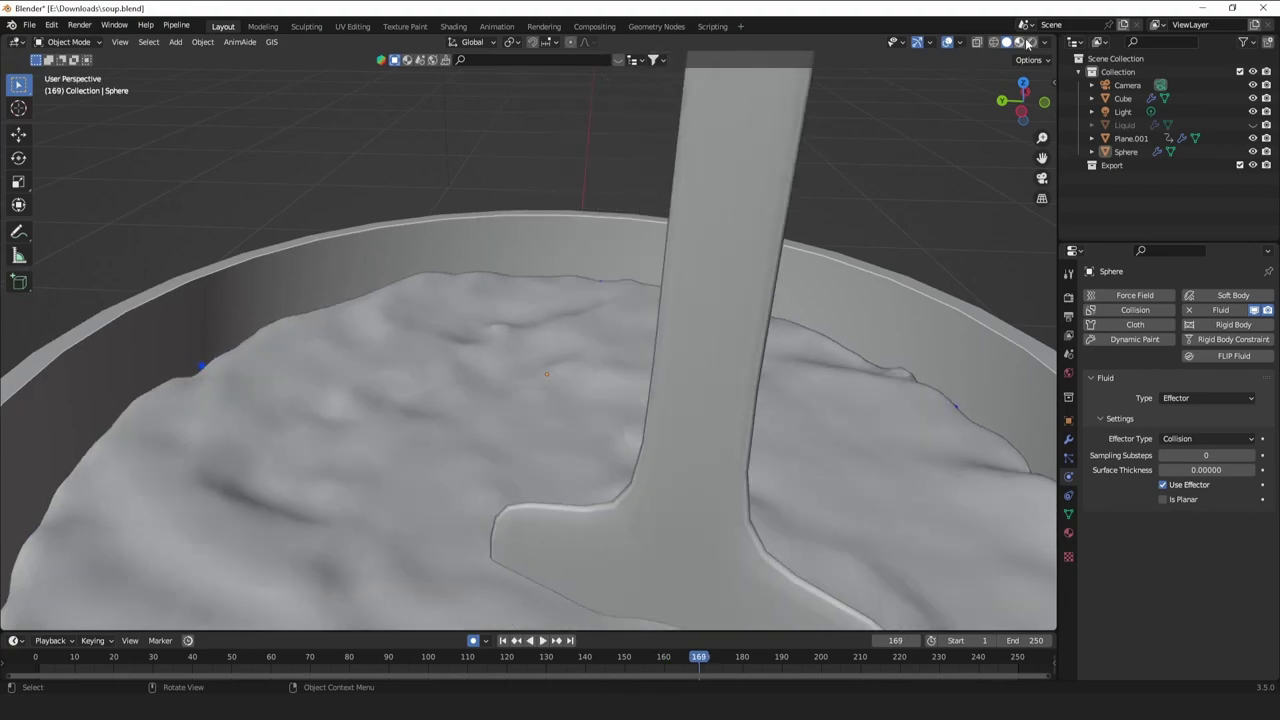
Restore Material Preview shading and play the soup simulation, examining it from close up and farther back.
left_click(1028, 43)
key("space")
middle_click_drag(686, 240, 692, 202)
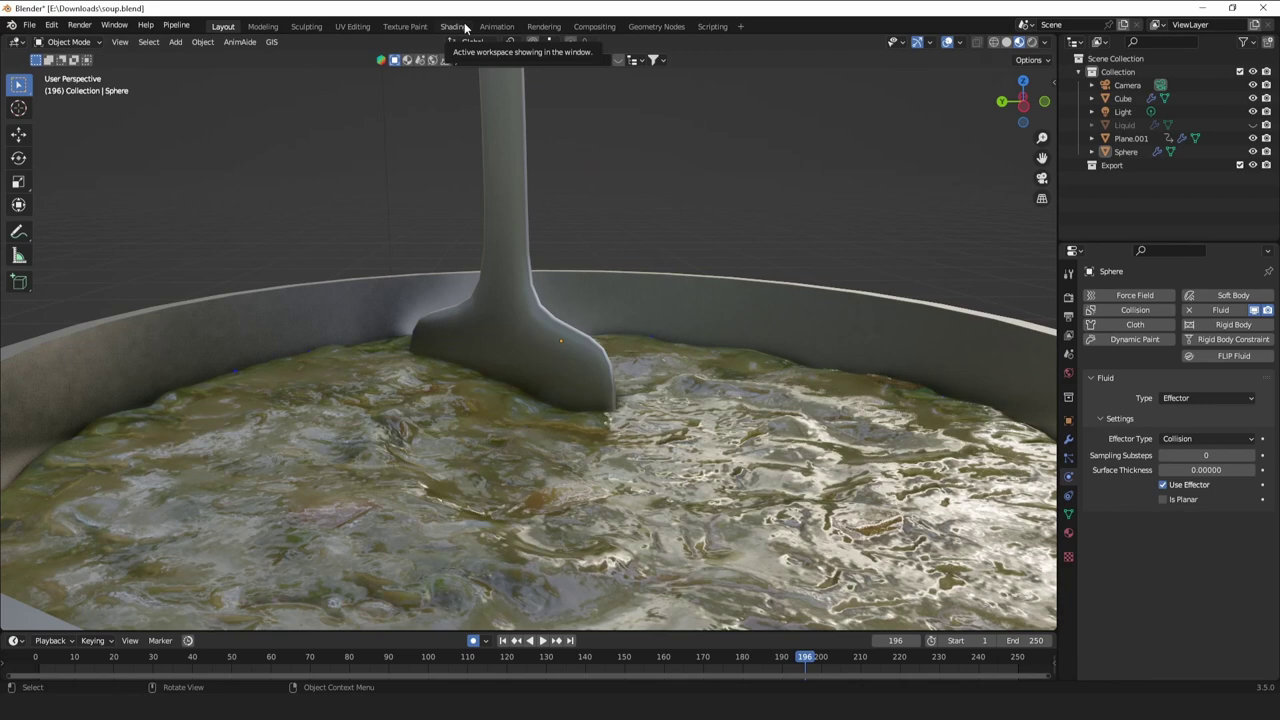
scroll(676, 218, "down", 5)
middle_click_drag(676, 218, 710, 251)
key("space")
scroll(710, 251, "up", 2)
key("space")
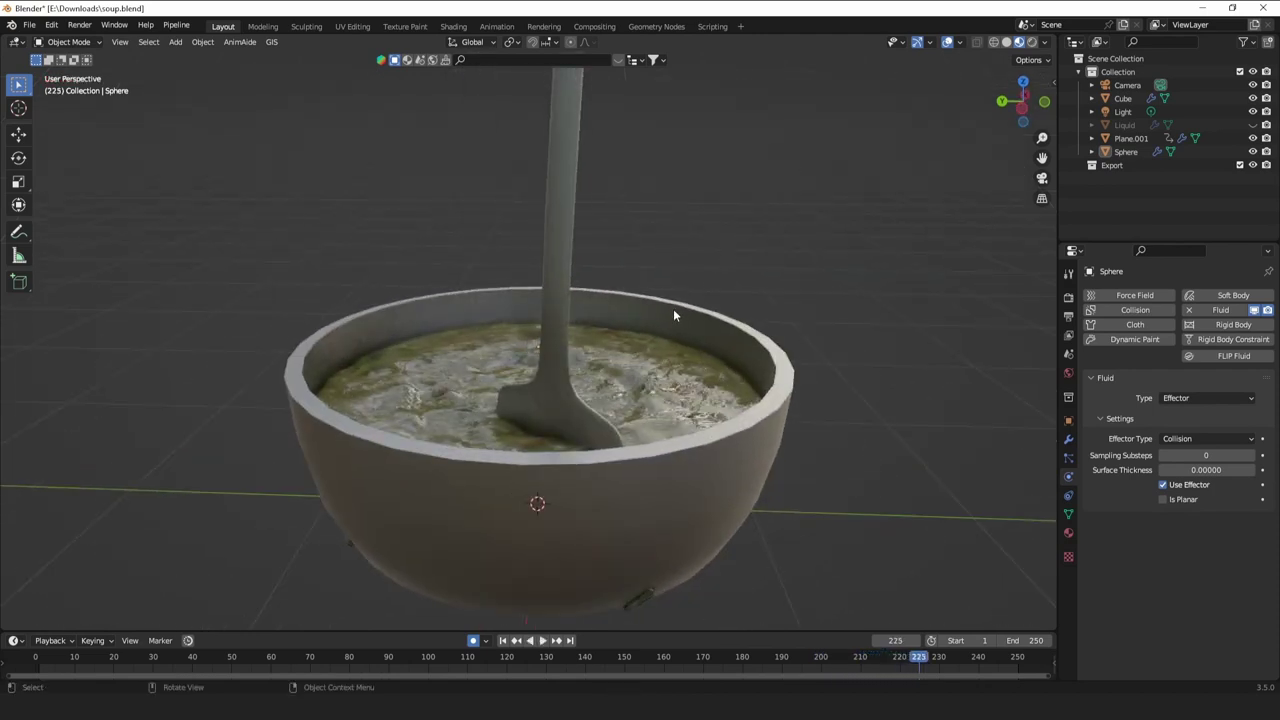
Go back to the first frame and delete the soup's fluid domain cube and the hidden Liquid object.
left_click(676, 366)
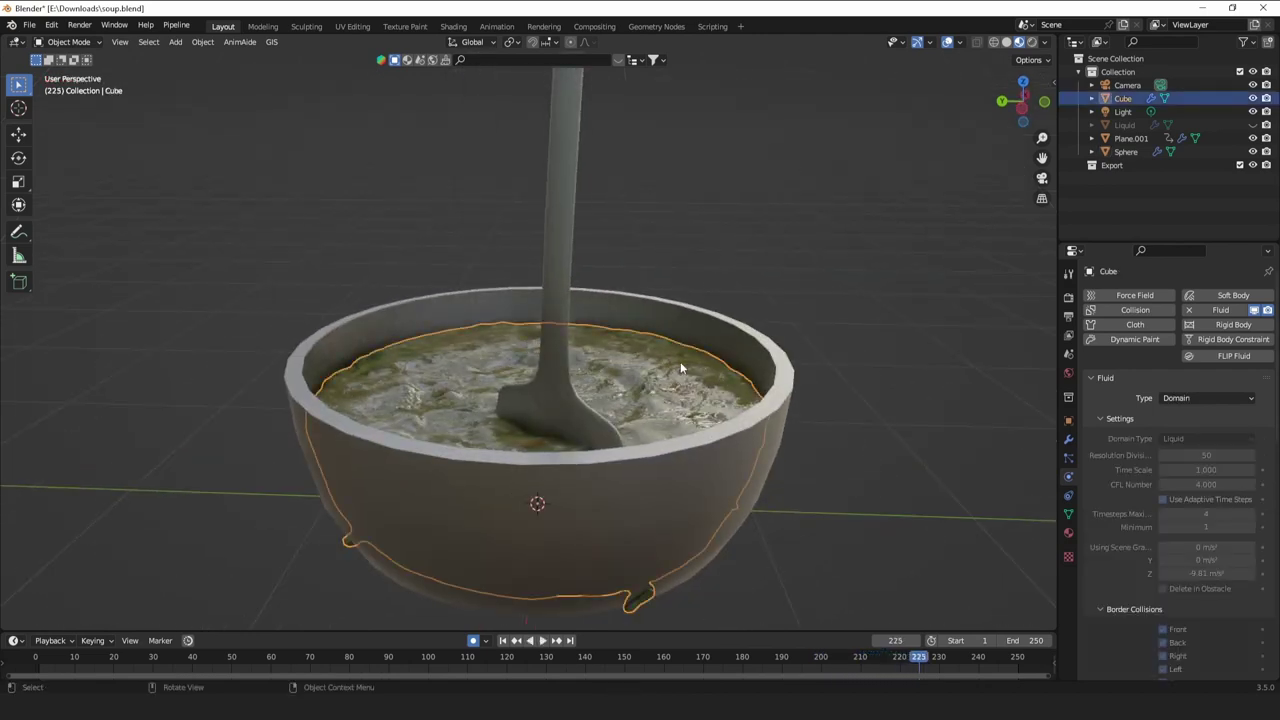
left_click(503, 640)
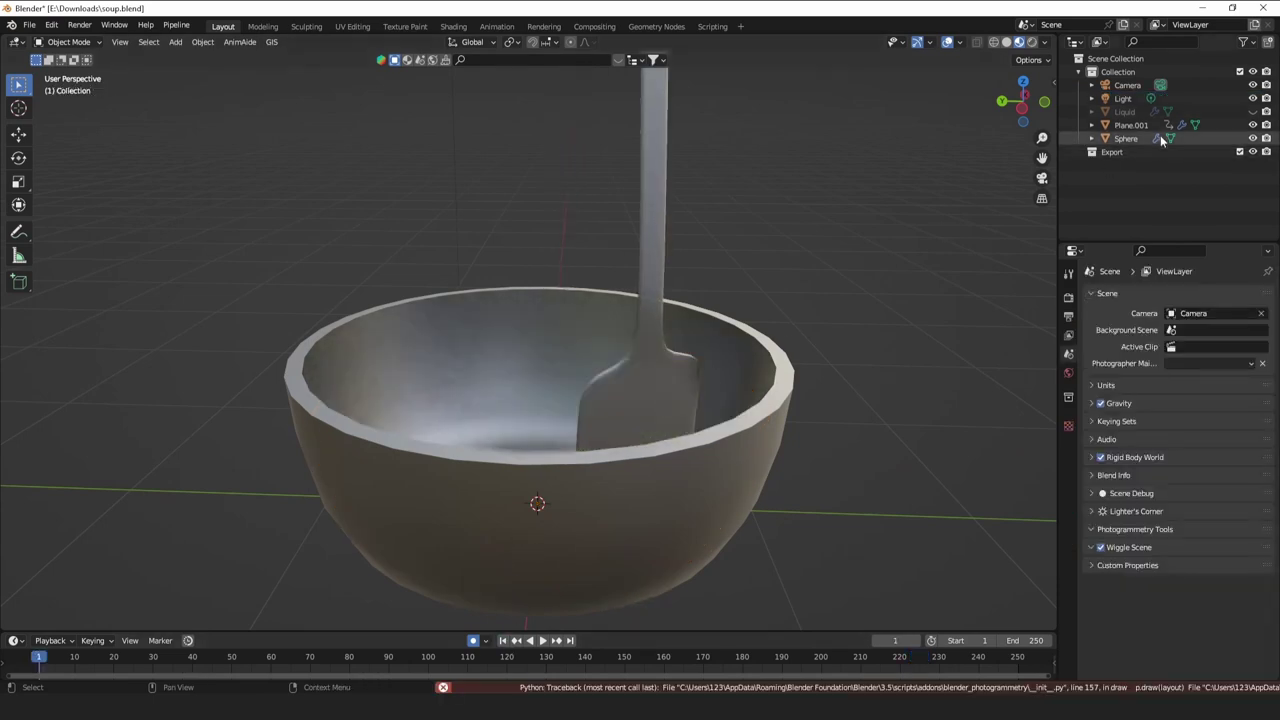
left_click(1150, 112)
key("Delete")
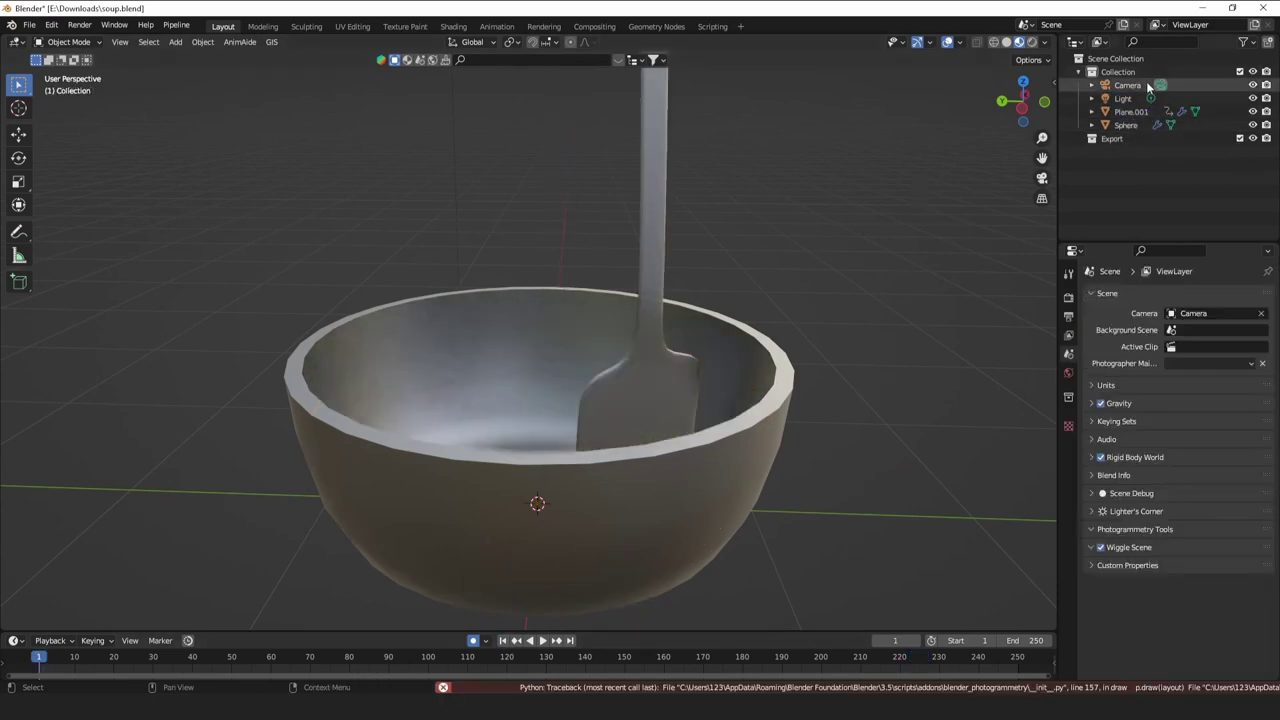
Examine the fluid effector settings of the bowl and spatula, then play the spatula's motion in the empty bowl.
left_click(1128, 112)
left_click(1122, 98)
left_click(1125, 125)
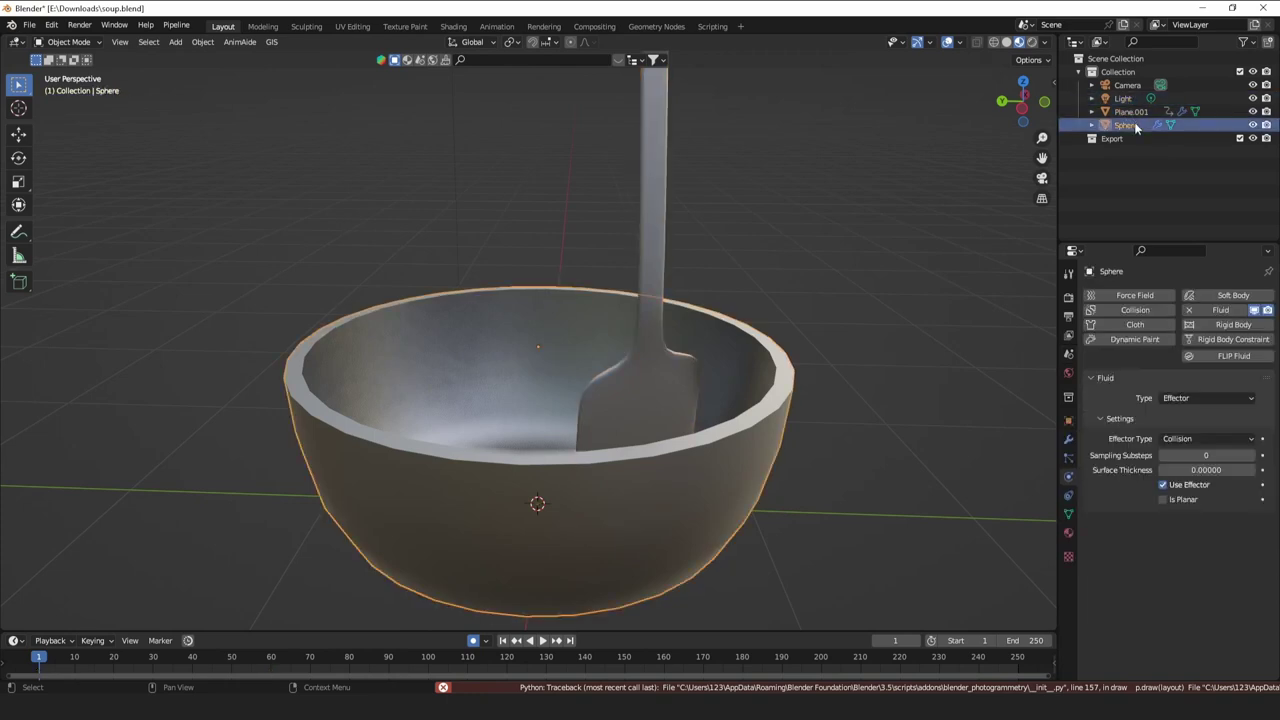
left_click(1130, 112)
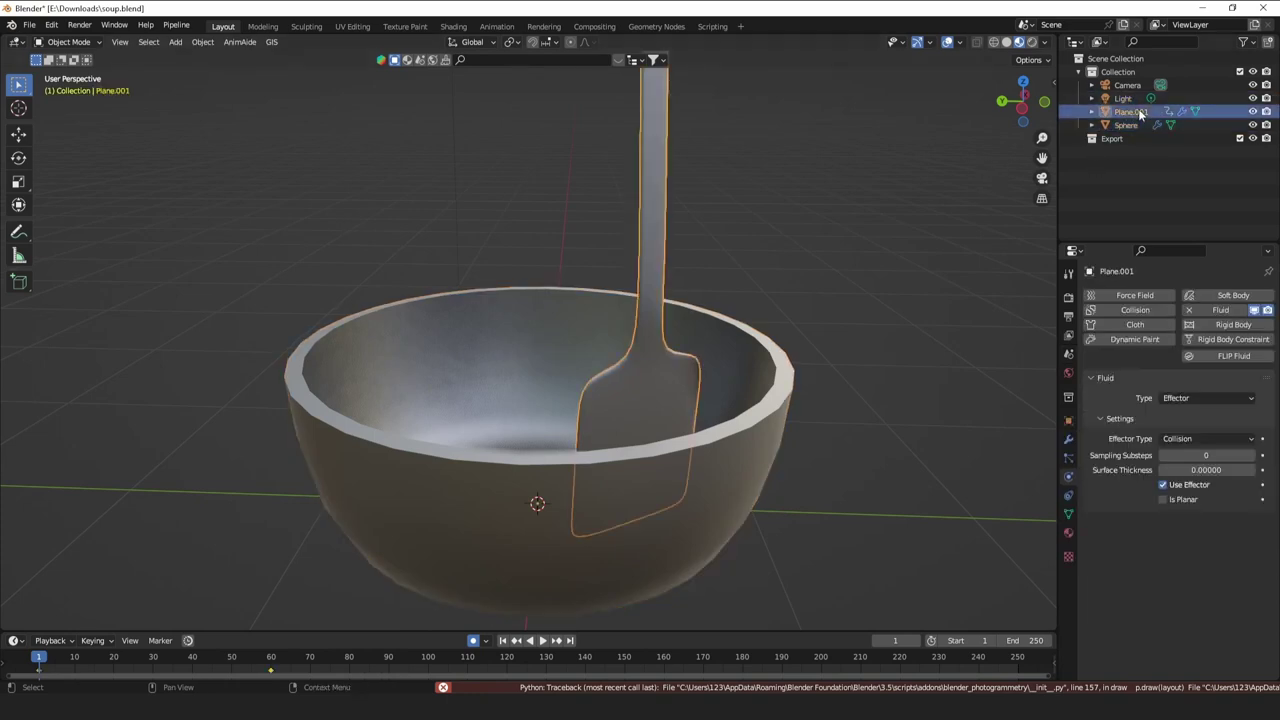
scroll(698, 268, "down", 2)
middle_click_drag(698, 268, 714, 322)
left_click(517, 348)
key("space")
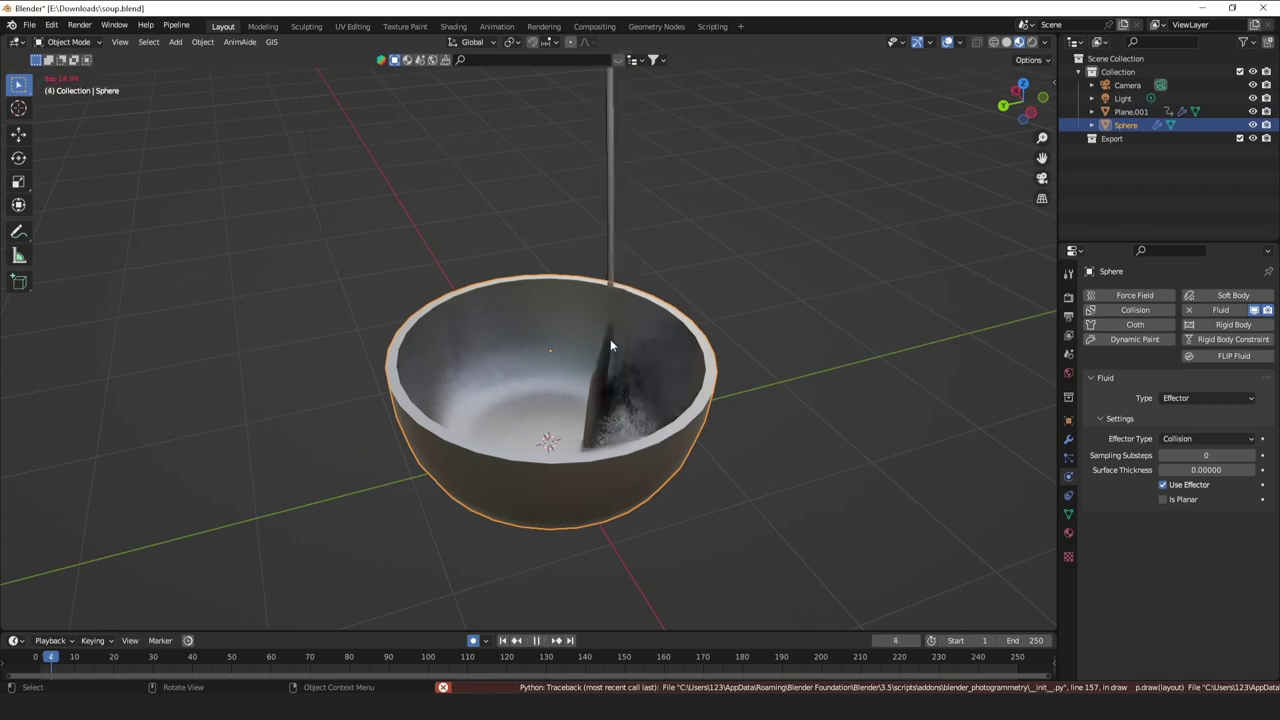
Stop the playback and check the fluid effector settings of the spatula inside the bowl.
key("space")
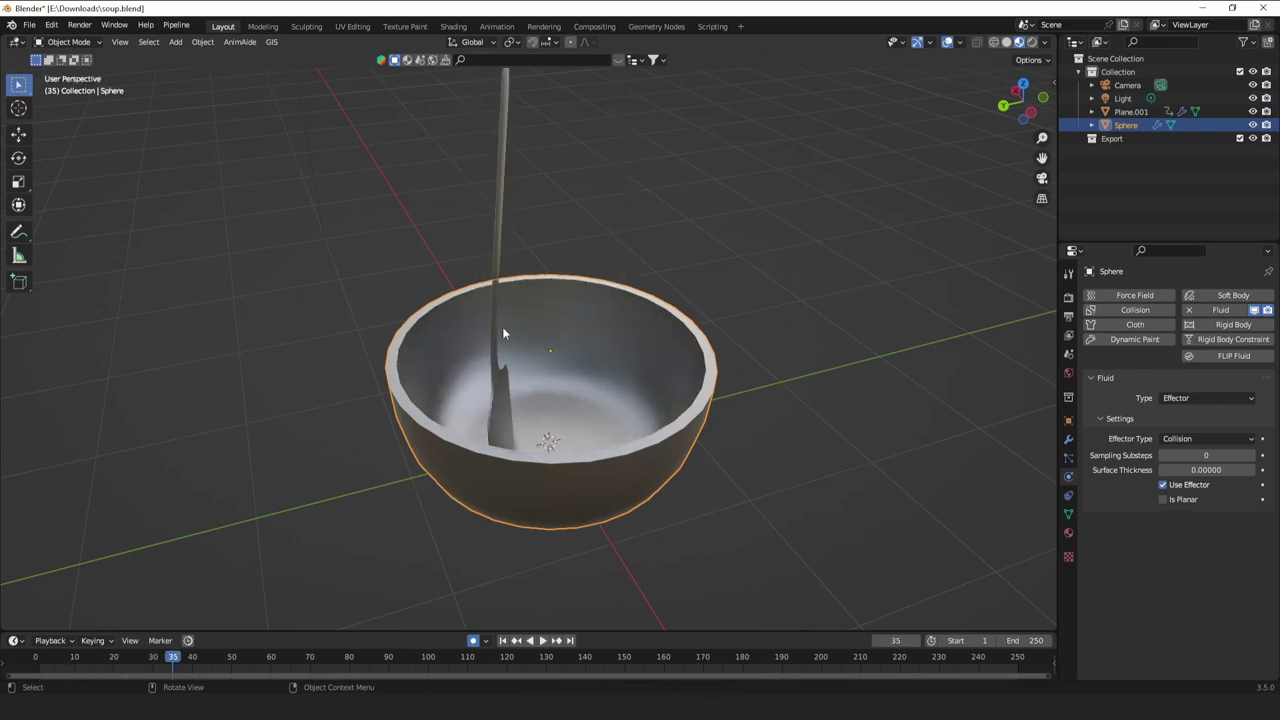
left_click(503, 331)
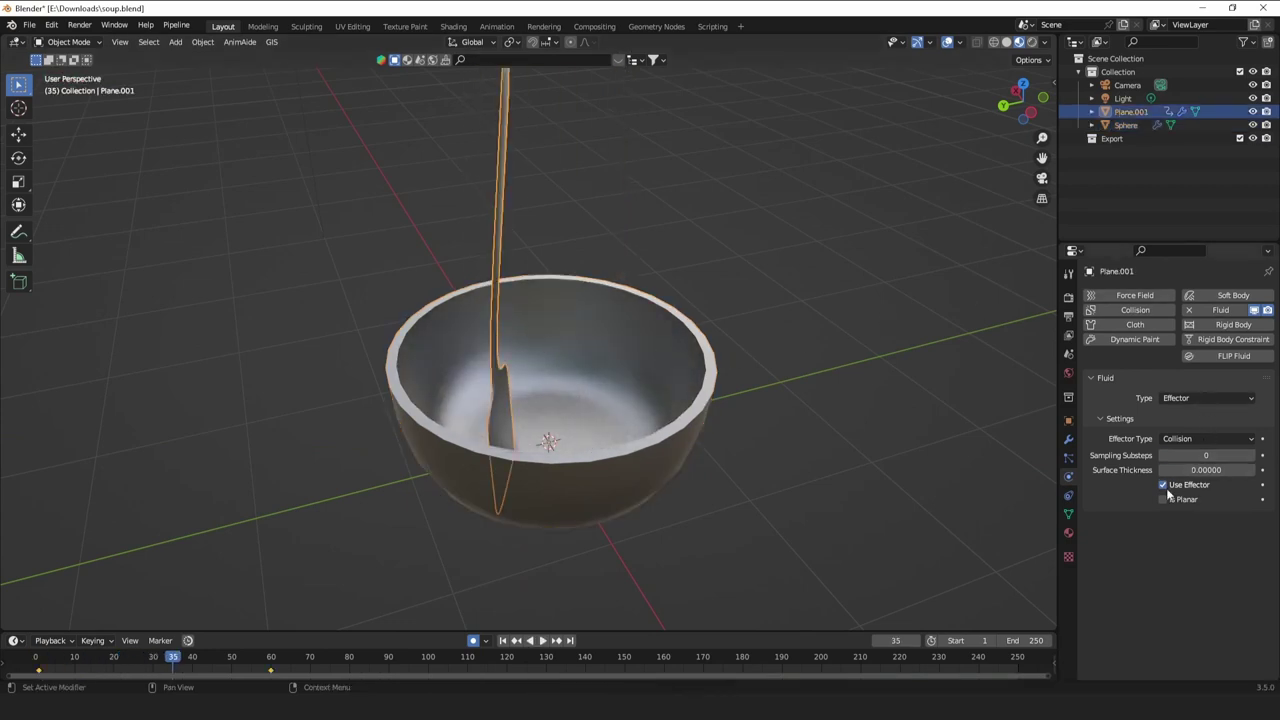
left_click(540, 380)
In the bowl's mesh, select all inner face rings below the top ring, down to the centre of the bottom.
middle_click_drag(837, 366, 599, 437)
key("Tab")
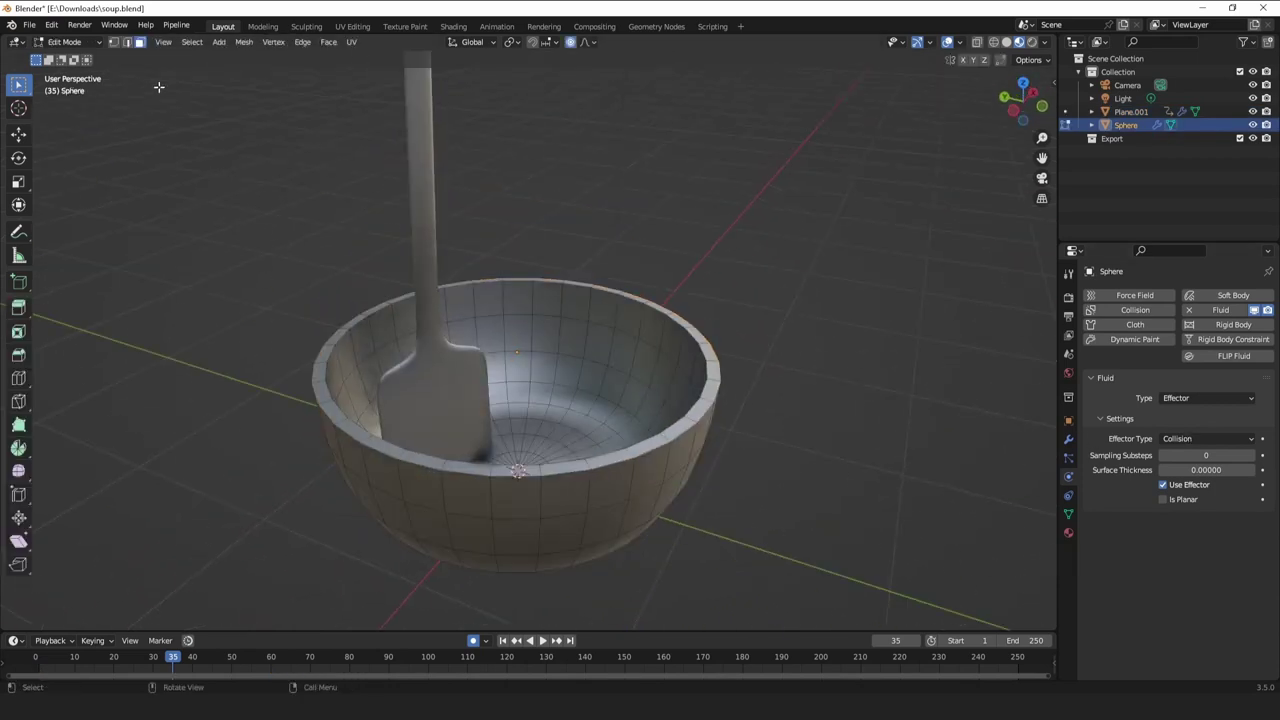
left_click(560, 308, "alt")
left_click(559, 329, "alt")
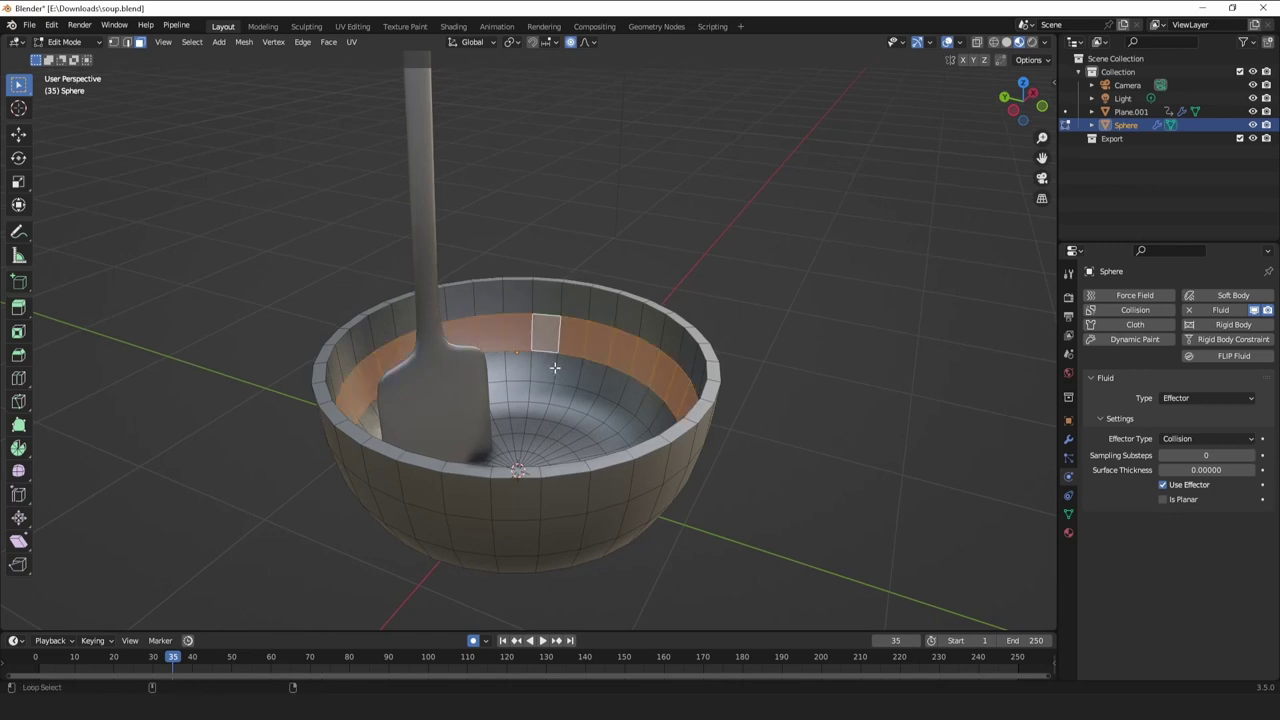
left_click(557, 370, "alt")
left_click(560, 352, "alt+shift")
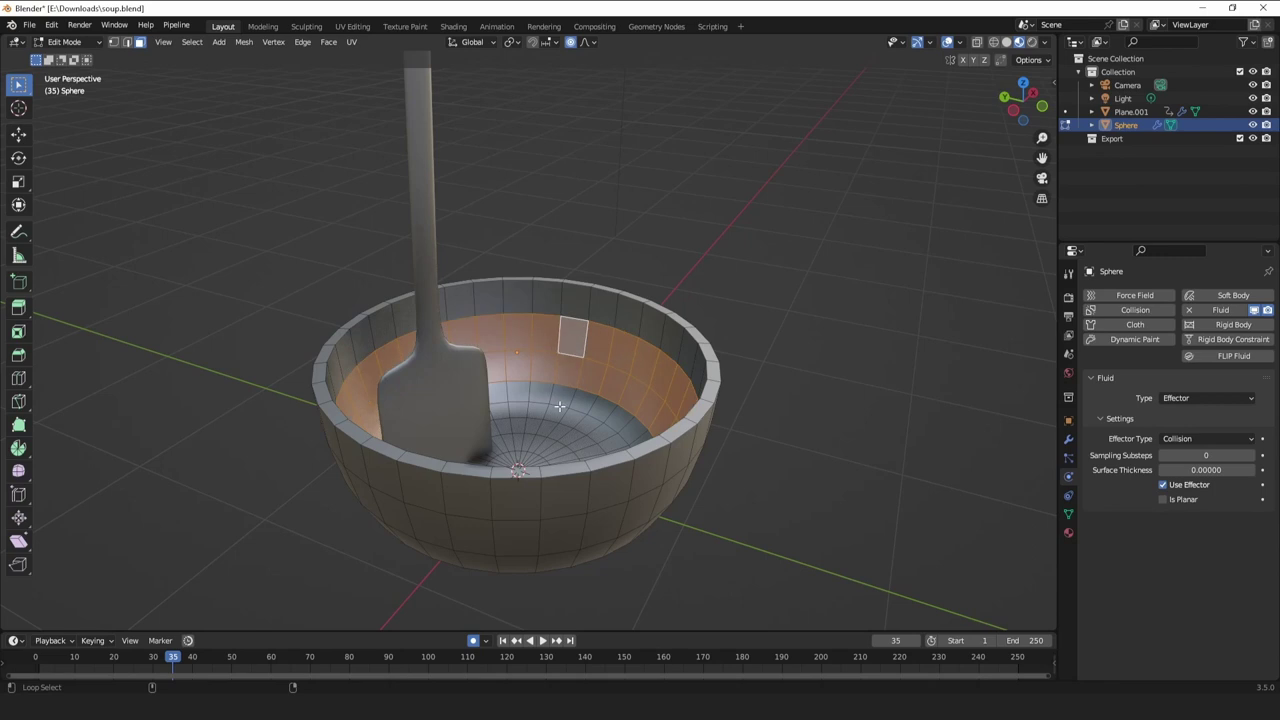
middle_click_drag(560, 405, 545, 407)
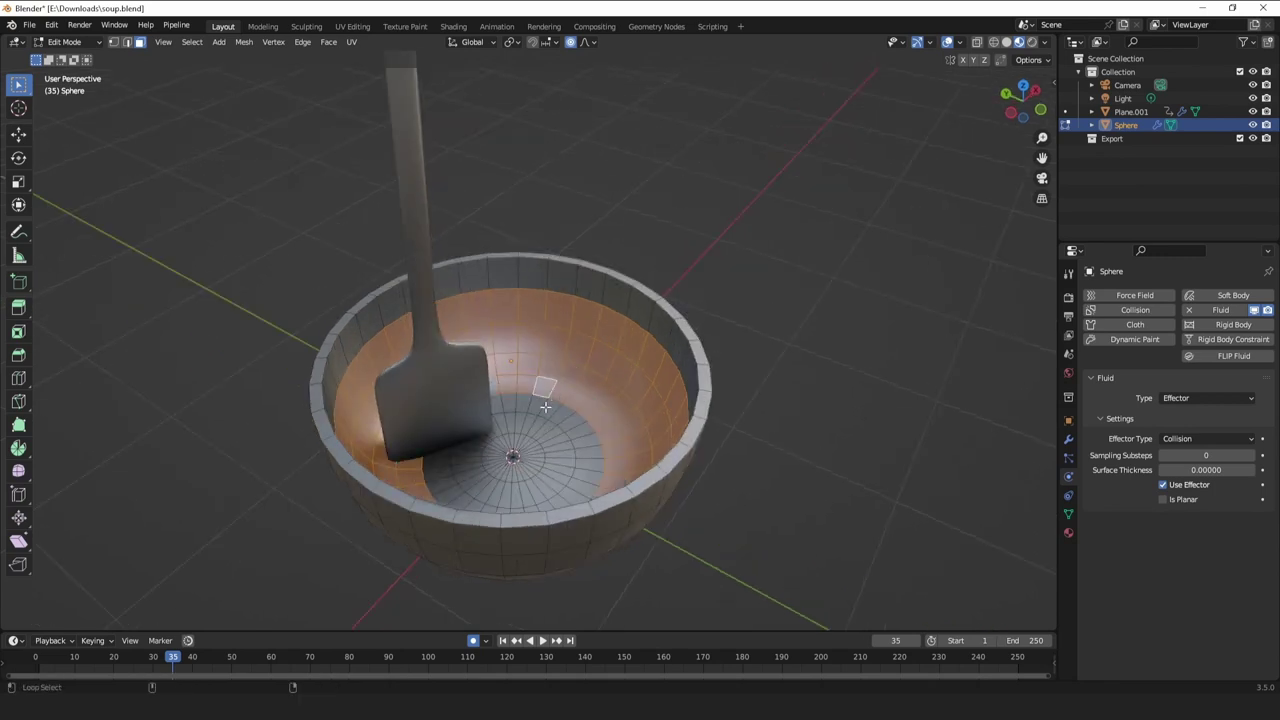
scroll(549, 407, "up", 5)
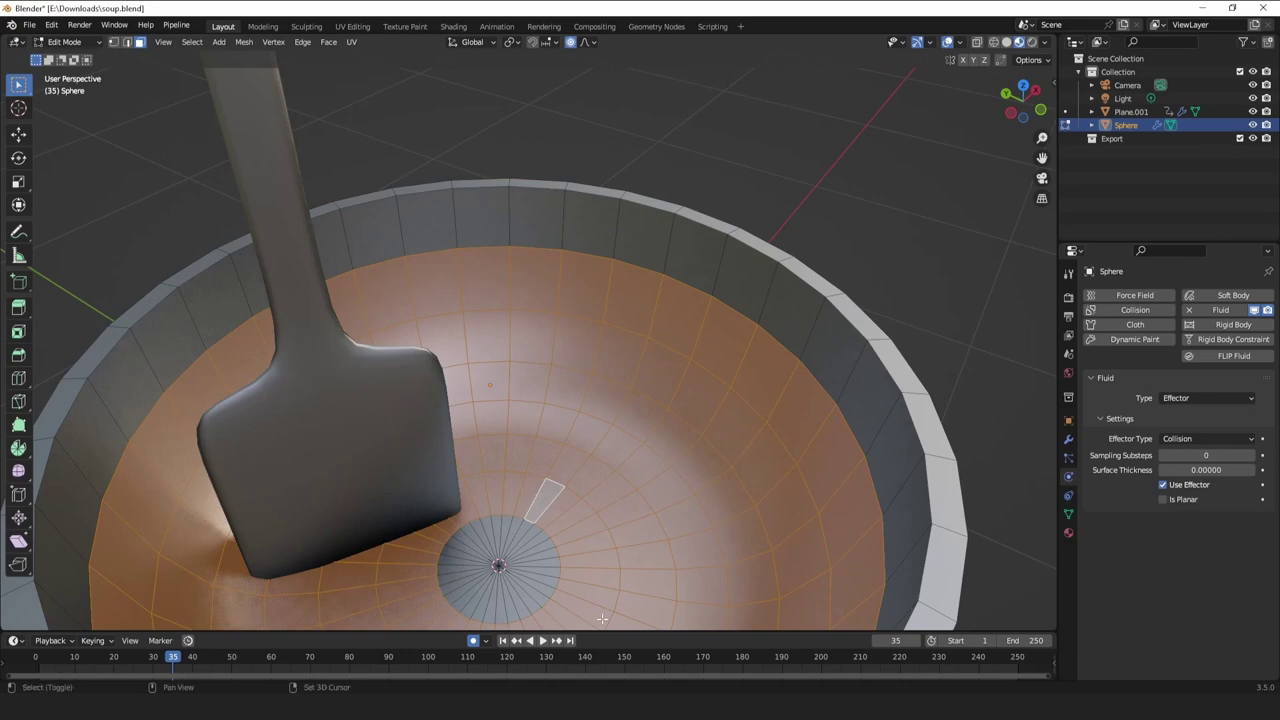
left_click(507, 521, "alt+shift")
scroll(540, 445, "down", 5)
scroll(551, 445, "up", 4)
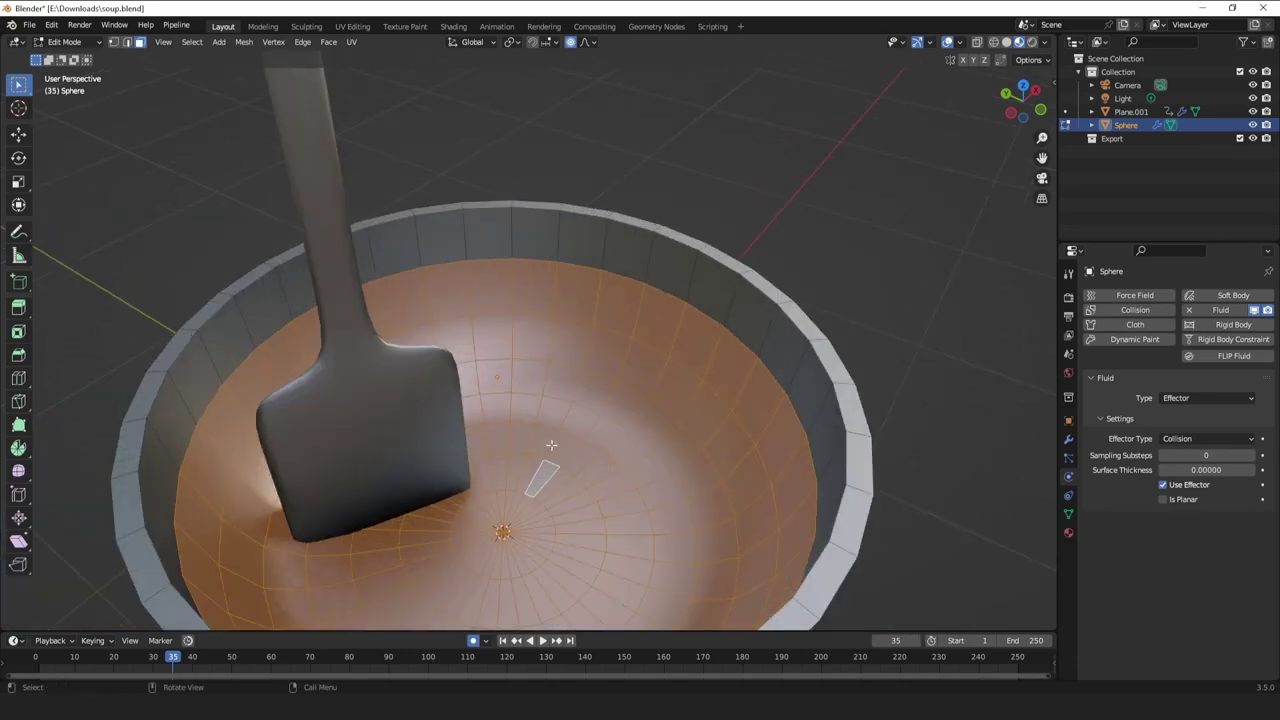
Duplicate the selected inner faces in place and separate them into their own object.
key("shift+d")
right_click(649, 482)
right_click(651, 491)
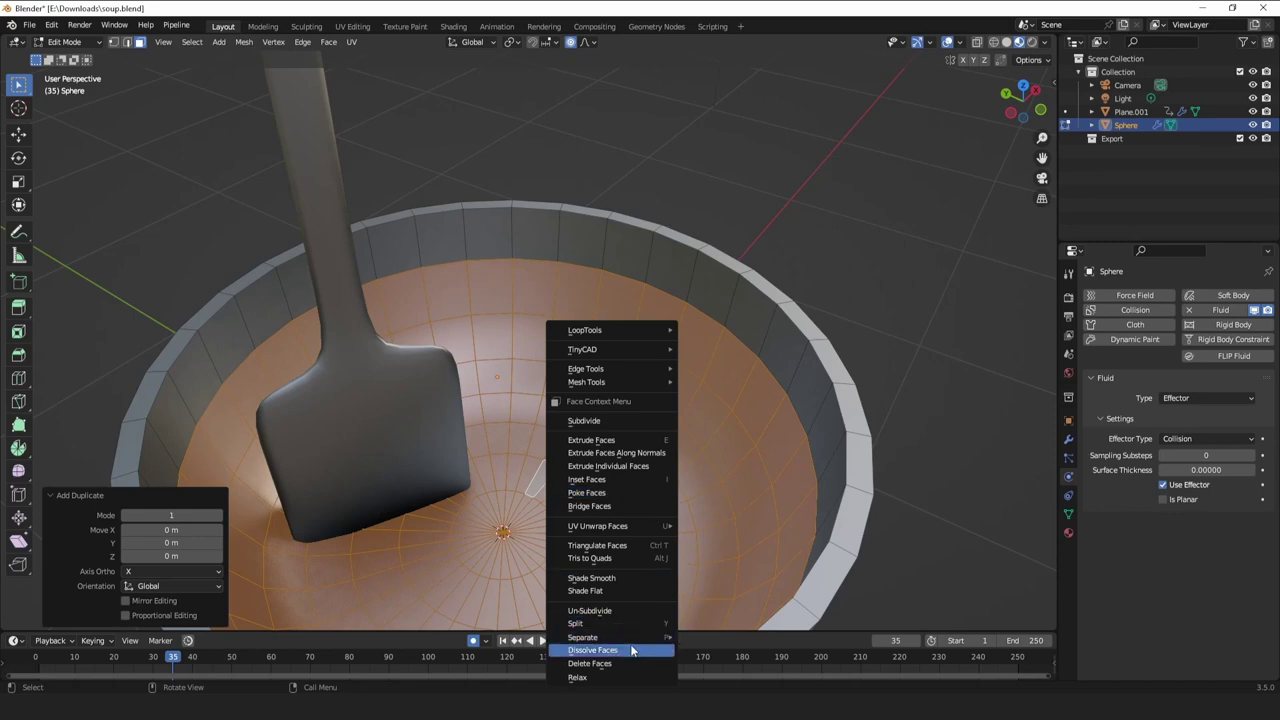
mouse_move(653, 638)
left_click(710, 604)
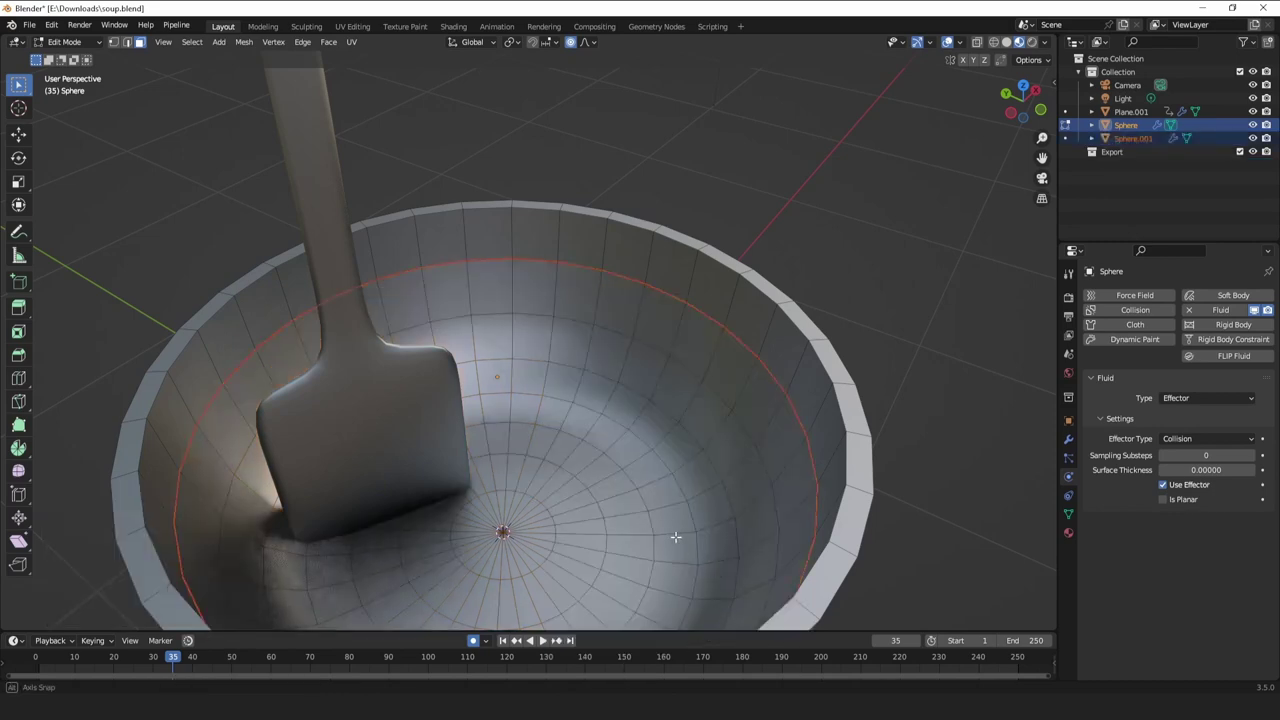
Leave mesh editing, select the separated inner shell and set its fluid type to Flow.
key("Tab")
left_click(691, 424)
key("g")
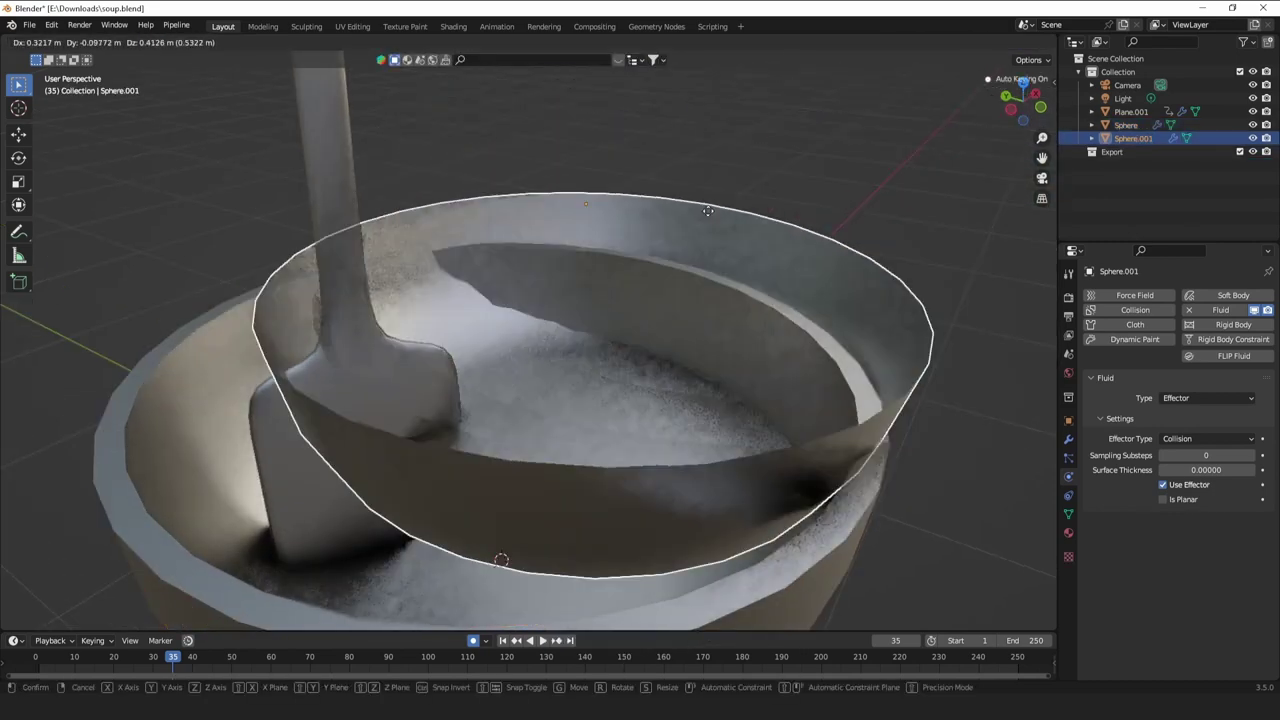
right_click(757, 211)
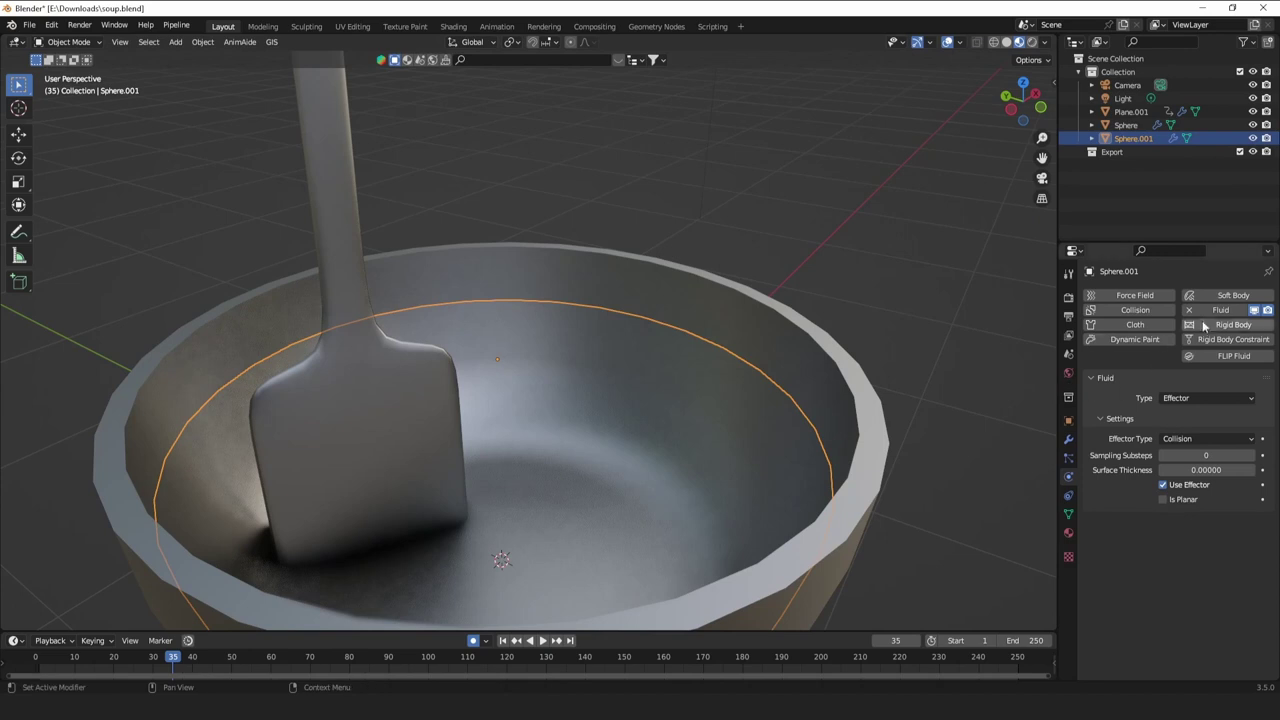
left_click(1197, 392)
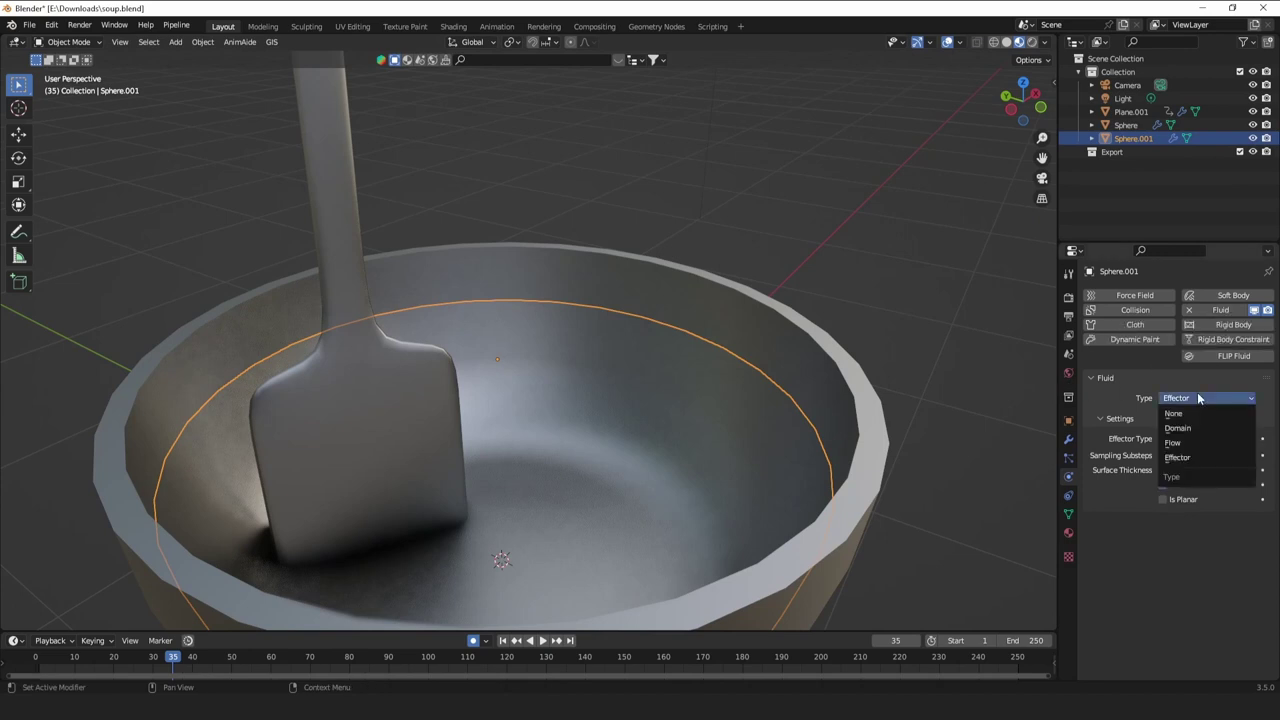
left_click(1185, 441)
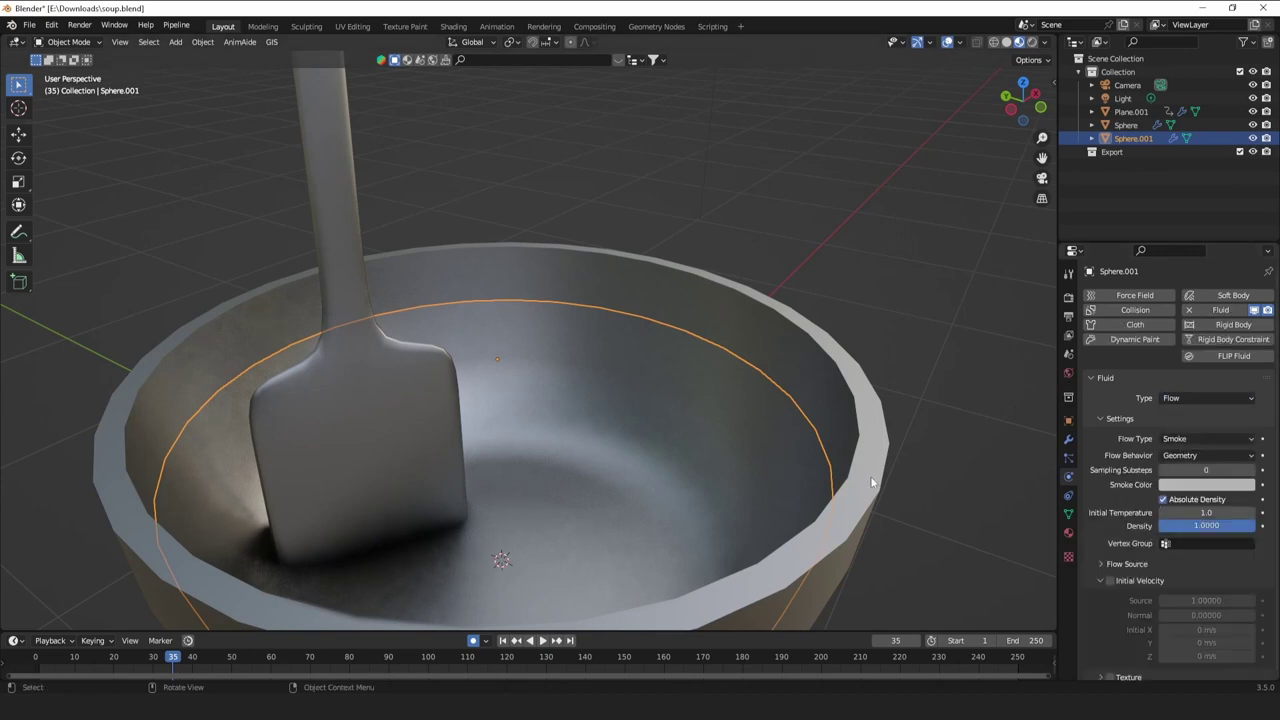
Close the shell's open top edge loop with a face and scale the whole shell down to about 0.96.
key("Tab")
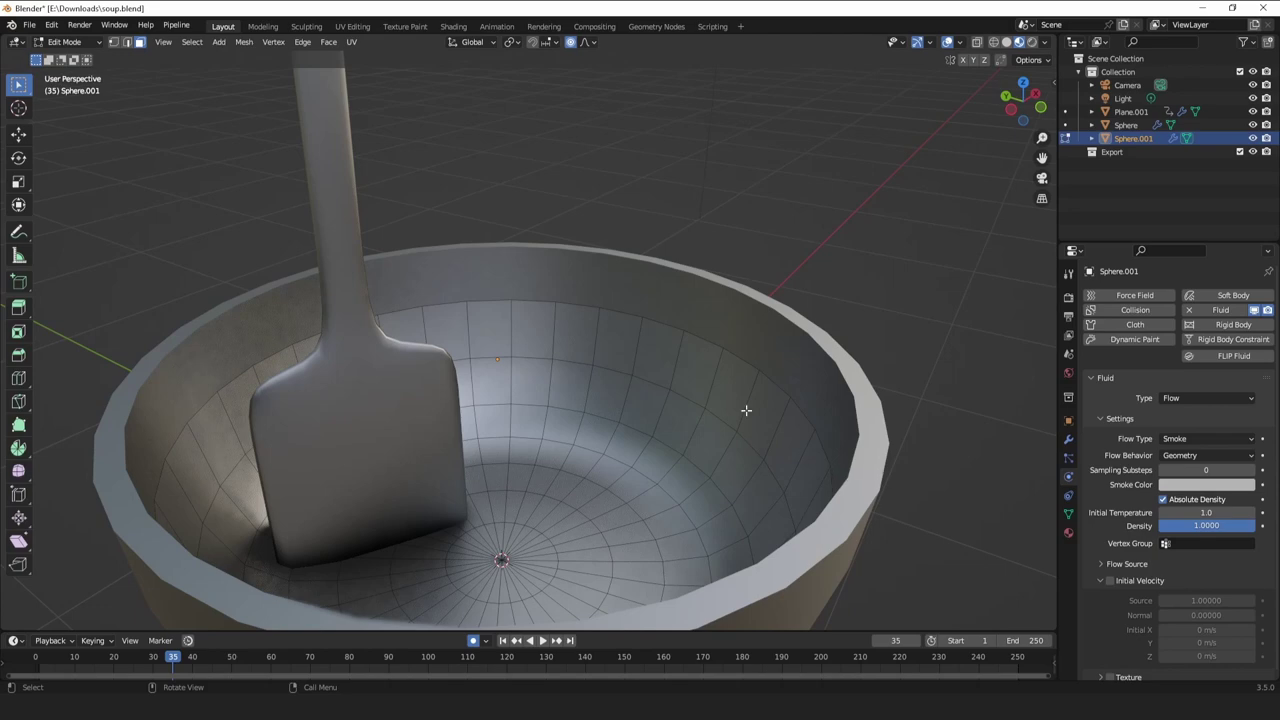
left_click(131, 46)
left_click(634, 308, "alt")
key("f")
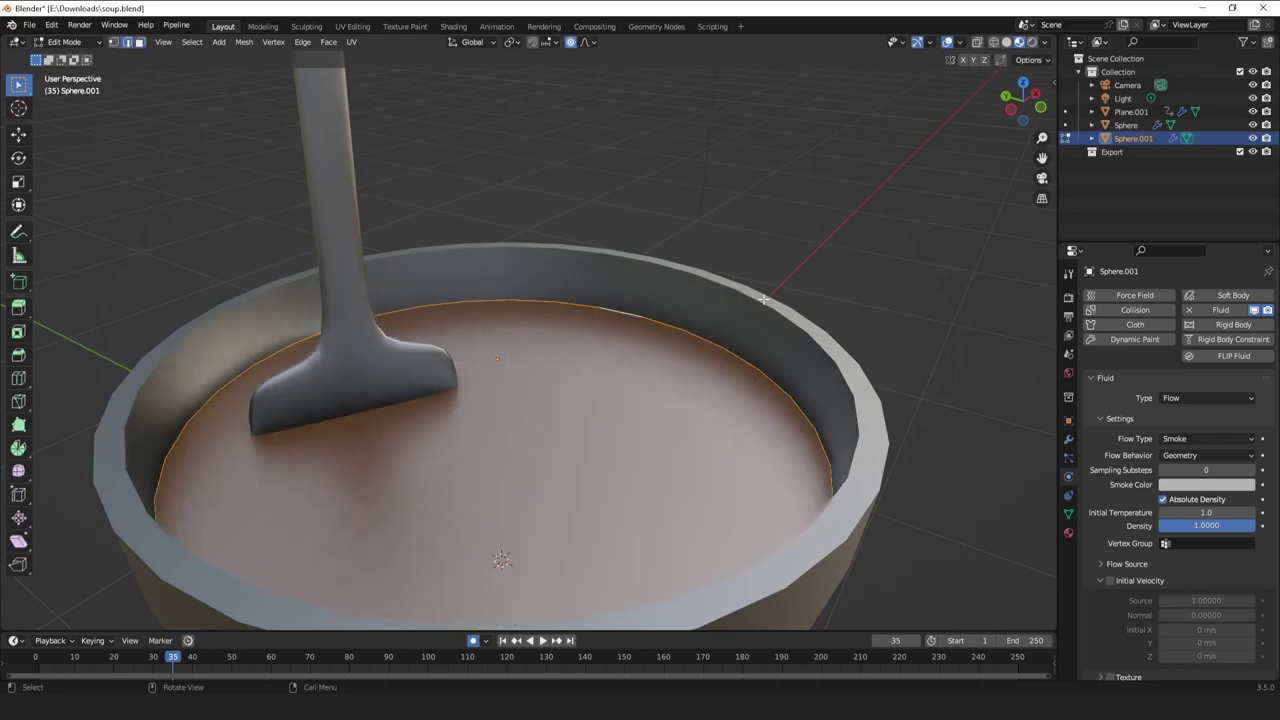
key("Tab")
key("s")
left_click(843, 316)
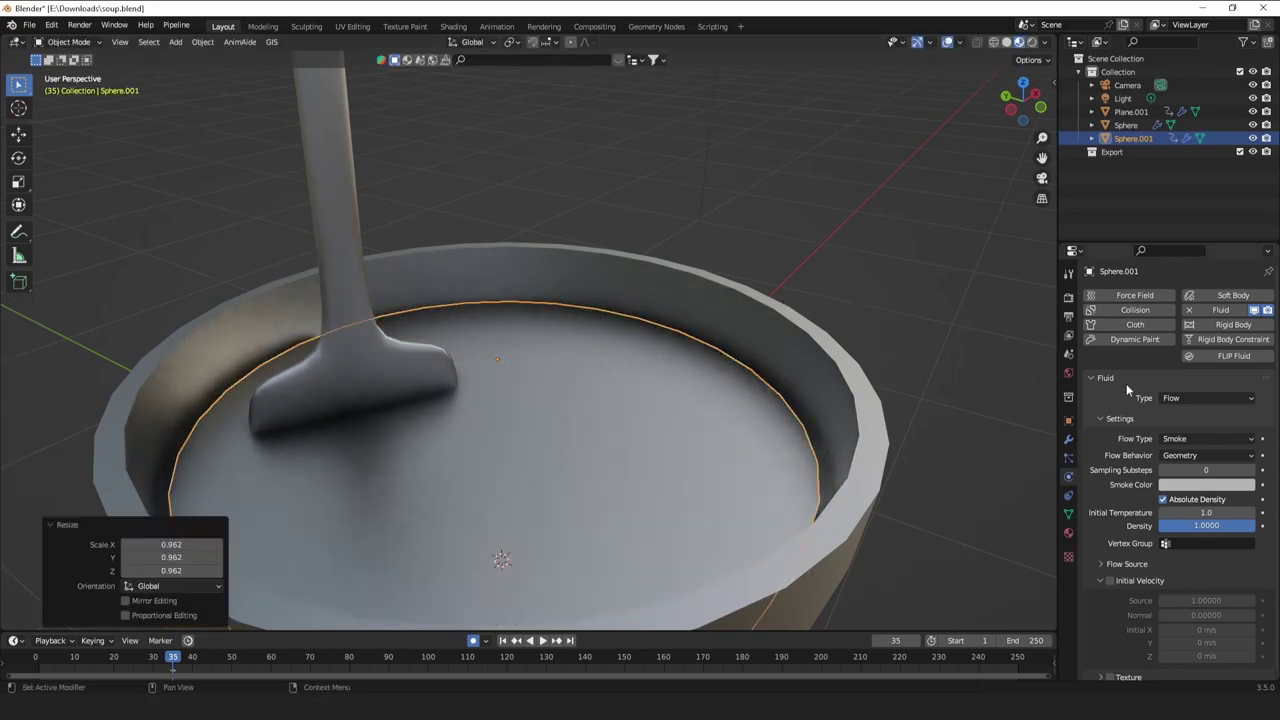
Set the shell's flow type to Liquid, play the spatula's motion briefly and return to the first frame.
left_click(1216, 439)
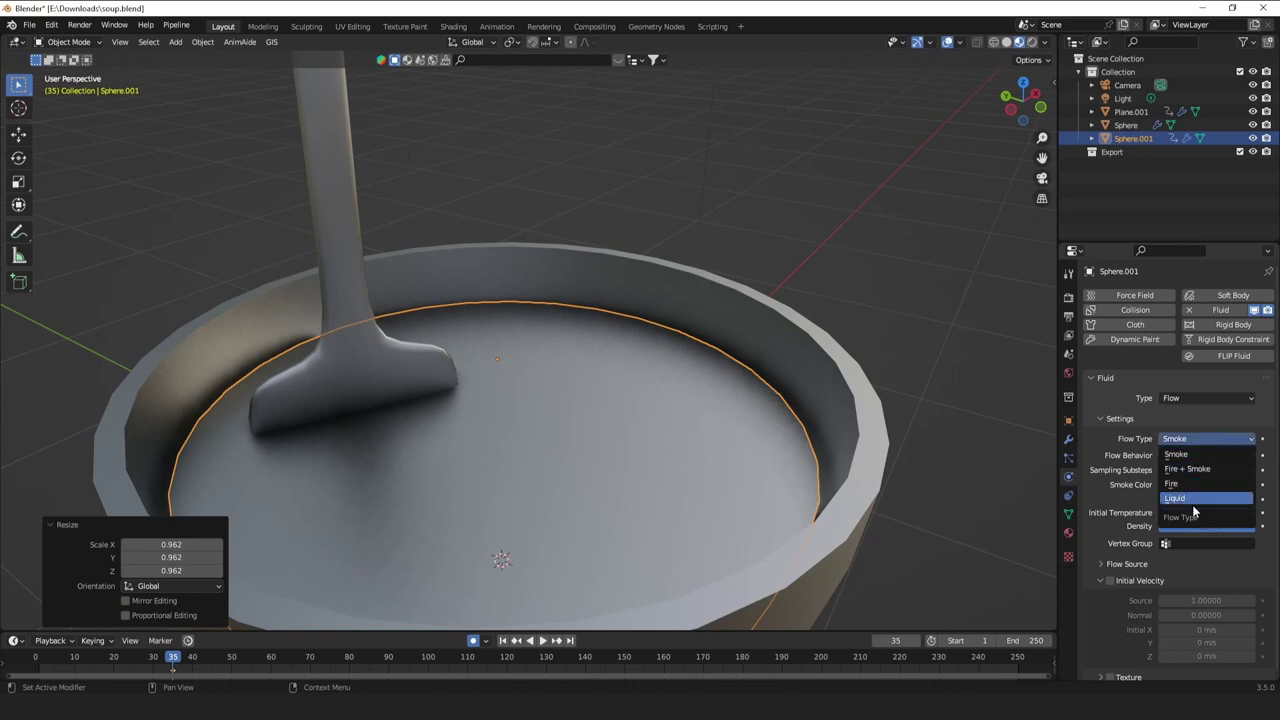
left_click(1198, 500)
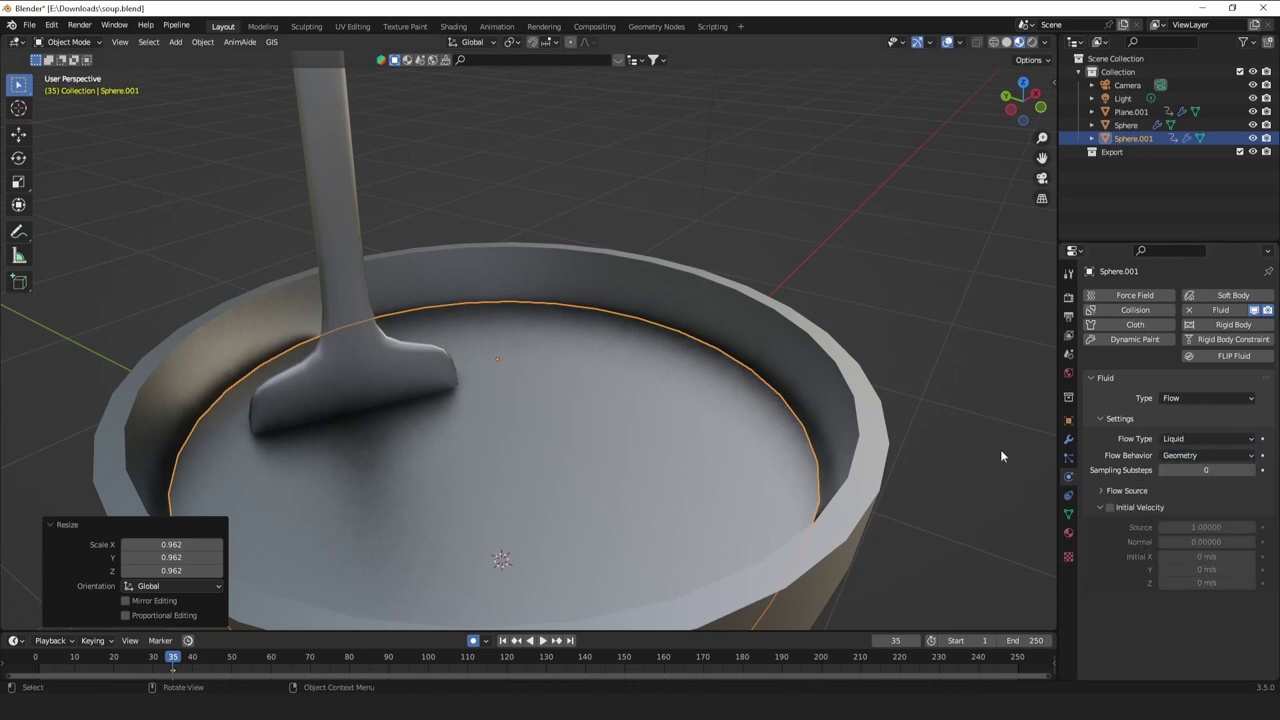
scroll(840, 407, "down", 6)
key("space")
scroll(824, 412, "up", 4)
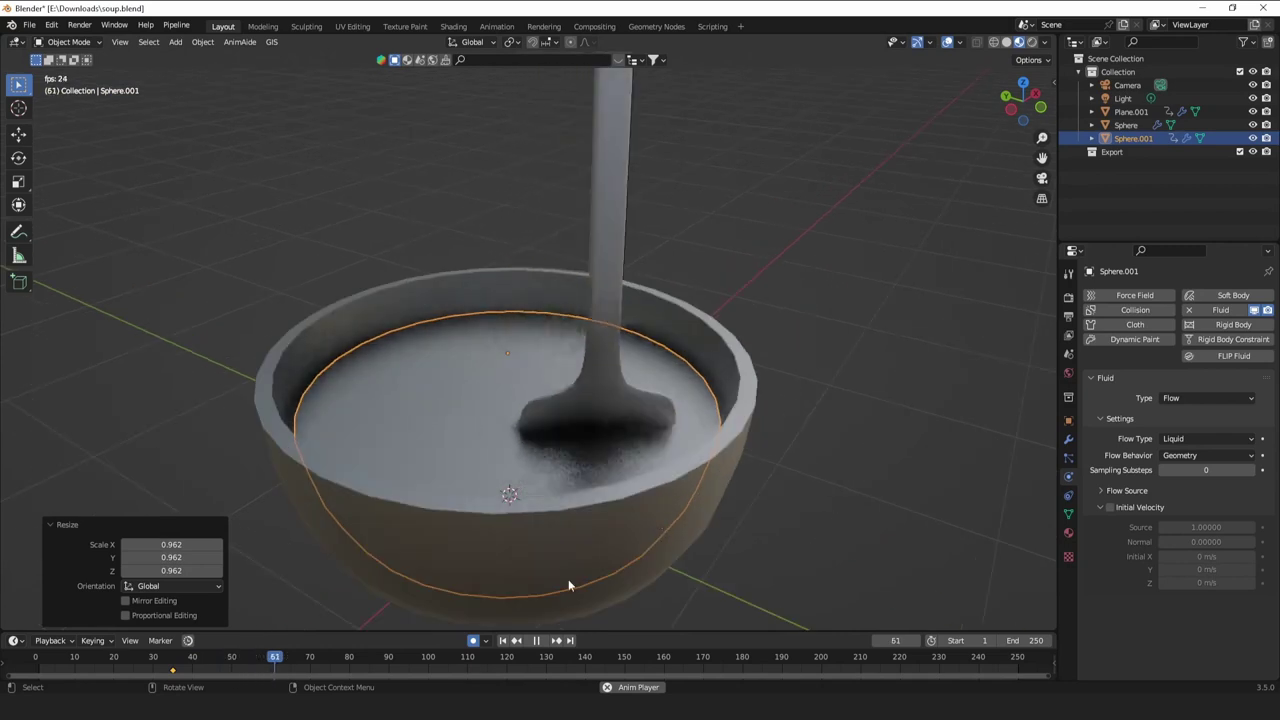
key("space")
left_click(503, 640)
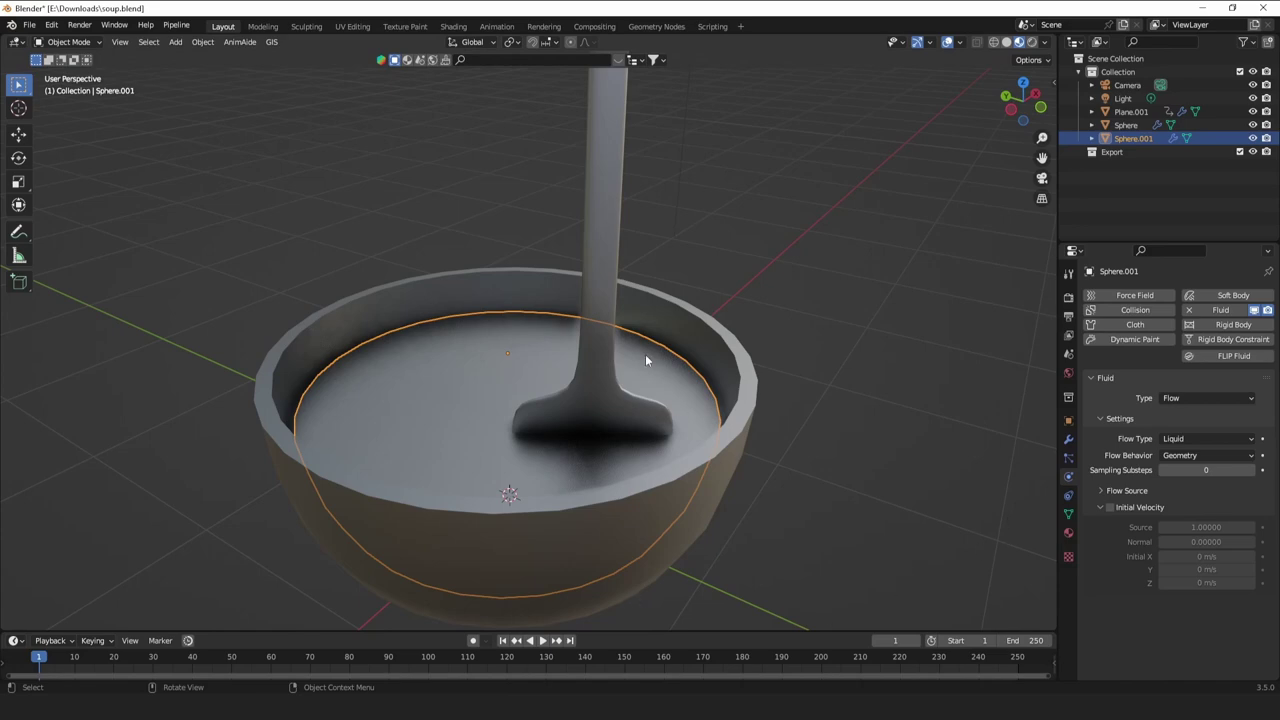
Add a 2 m cube and raise it along the Z axis in front view until it surrounds the bowl.
middle_click_drag(645, 354, 466, 247)
key("shift+a")
mouse_move(430, 183)
left_click(463, 195)
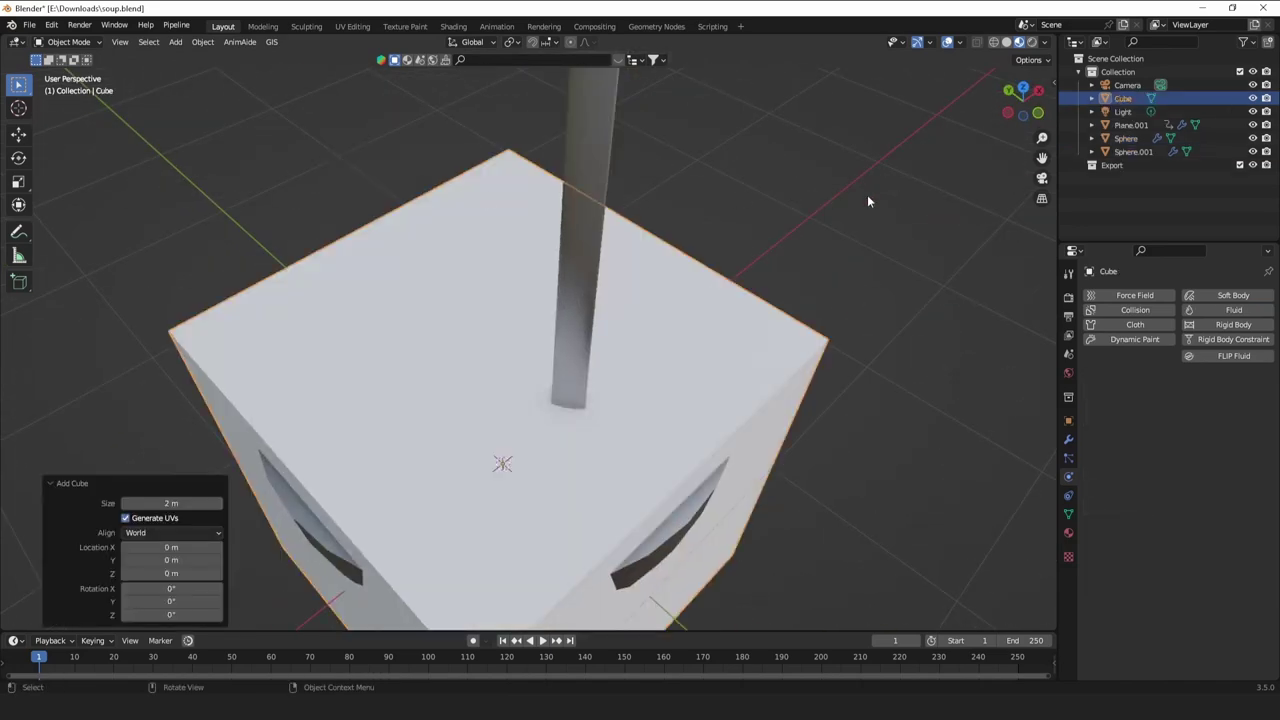
scroll(867, 196, "down", 4)
middle_click_drag(867, 196, 843, 151)
left_click(1031, 111)
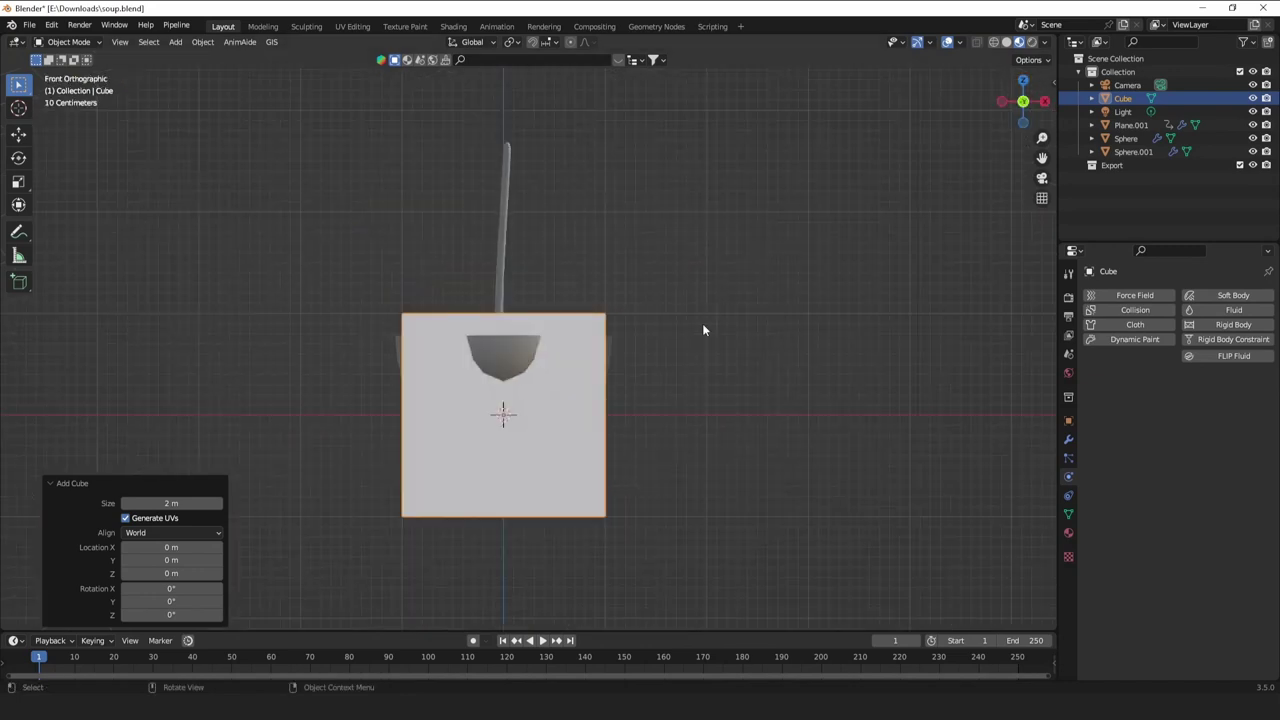
key("g")
key("z")
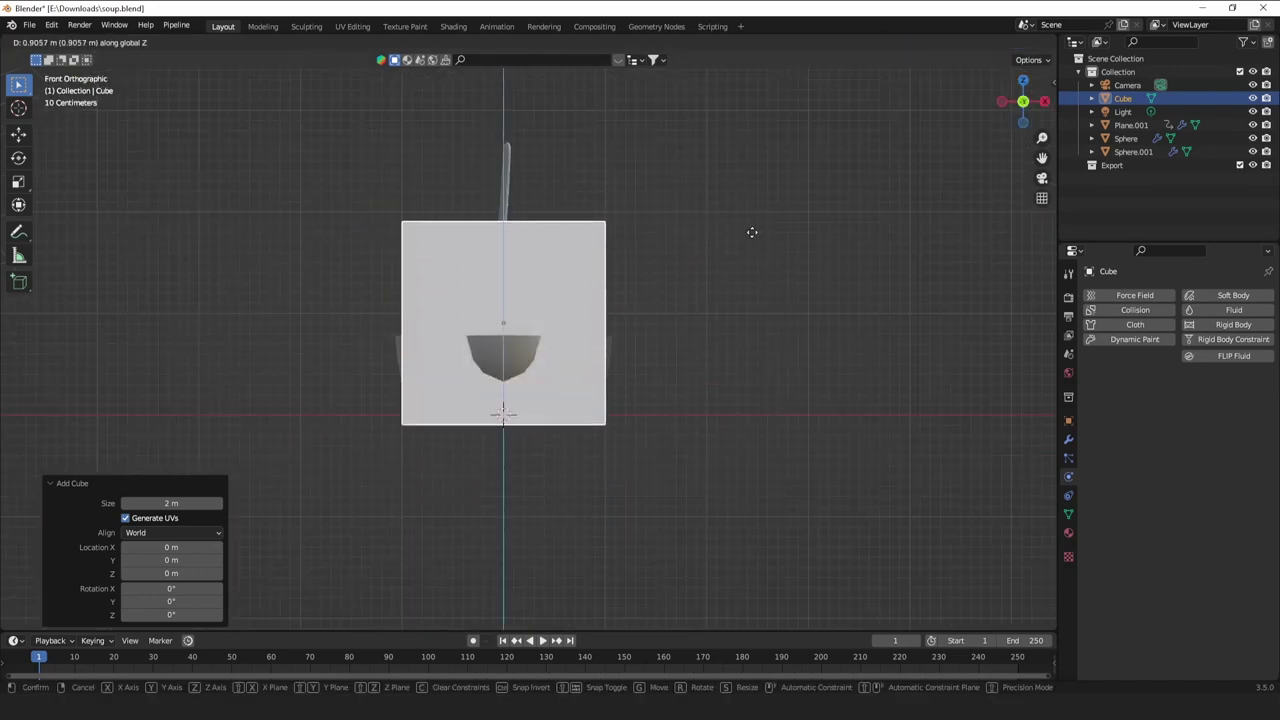
left_click(763, 220)
Lower the cube's top face by about 0.72 m along Z to just above the bowl.
middle_click_drag(763, 220, 407, 193)
key("Tab")
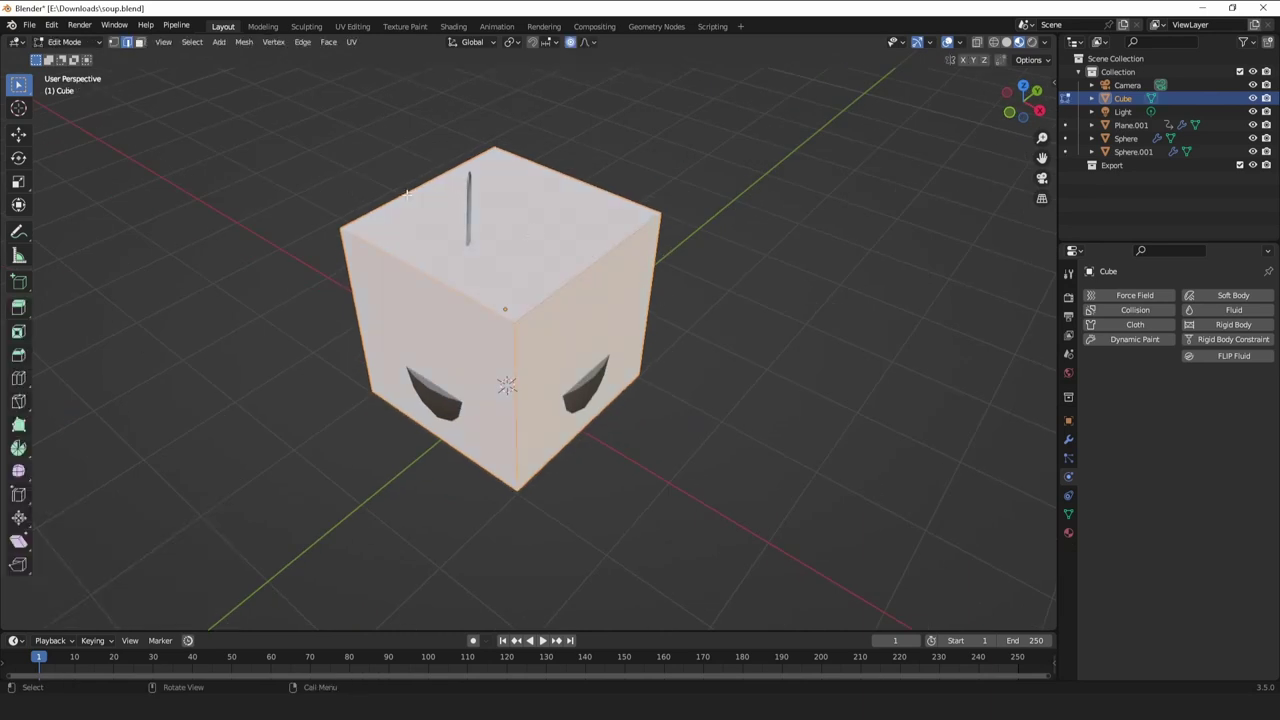
left_click(248, 93)
left_click(140, 42)
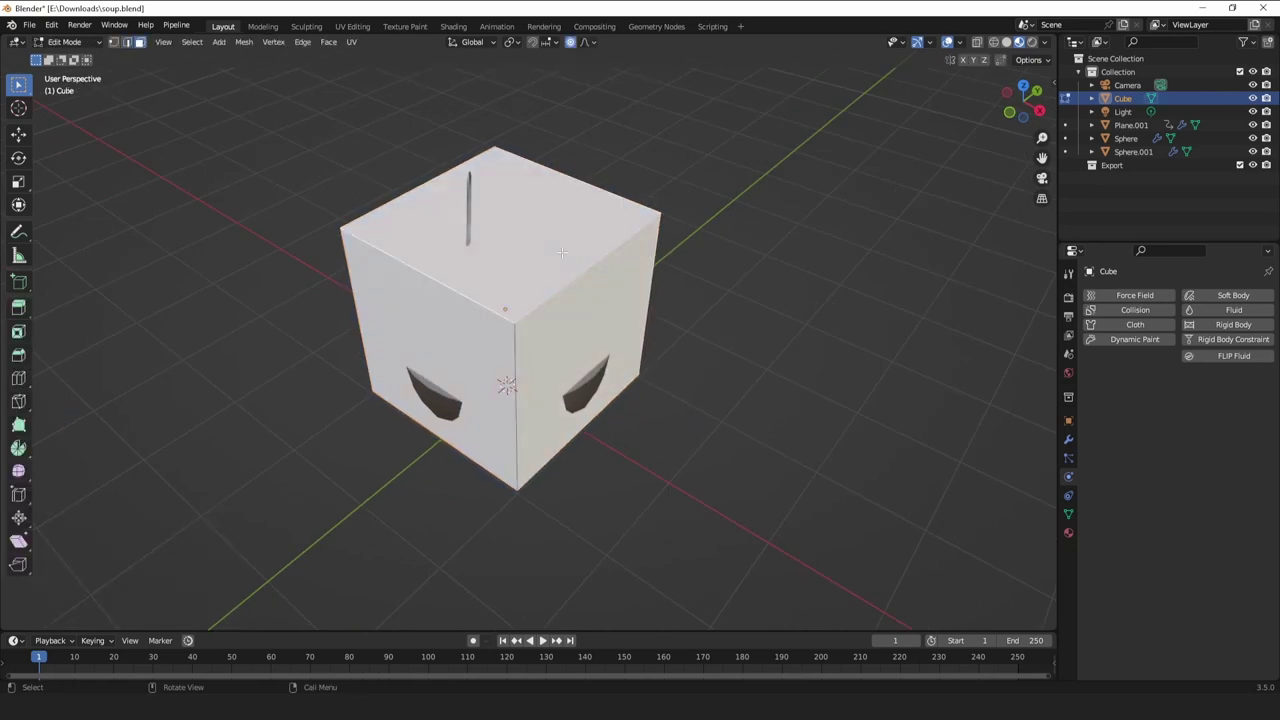
left_click(562, 252)
key("g")
key("z")
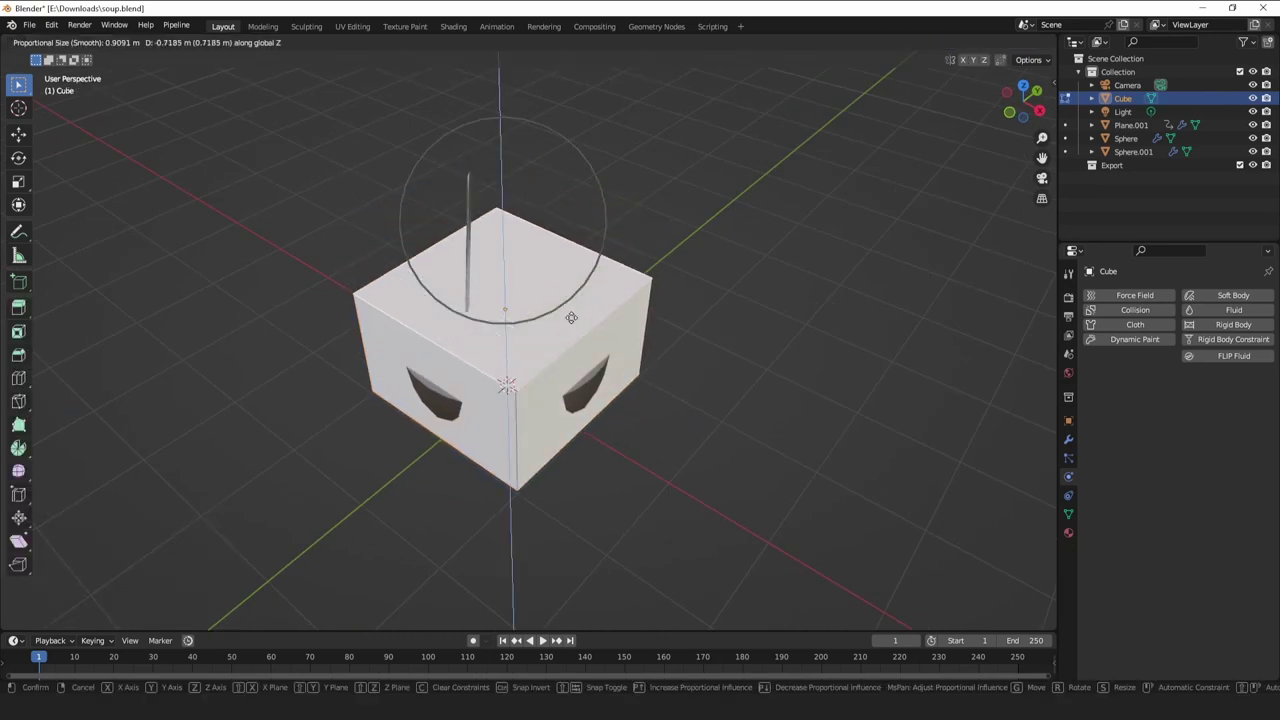
left_click(563, 271)
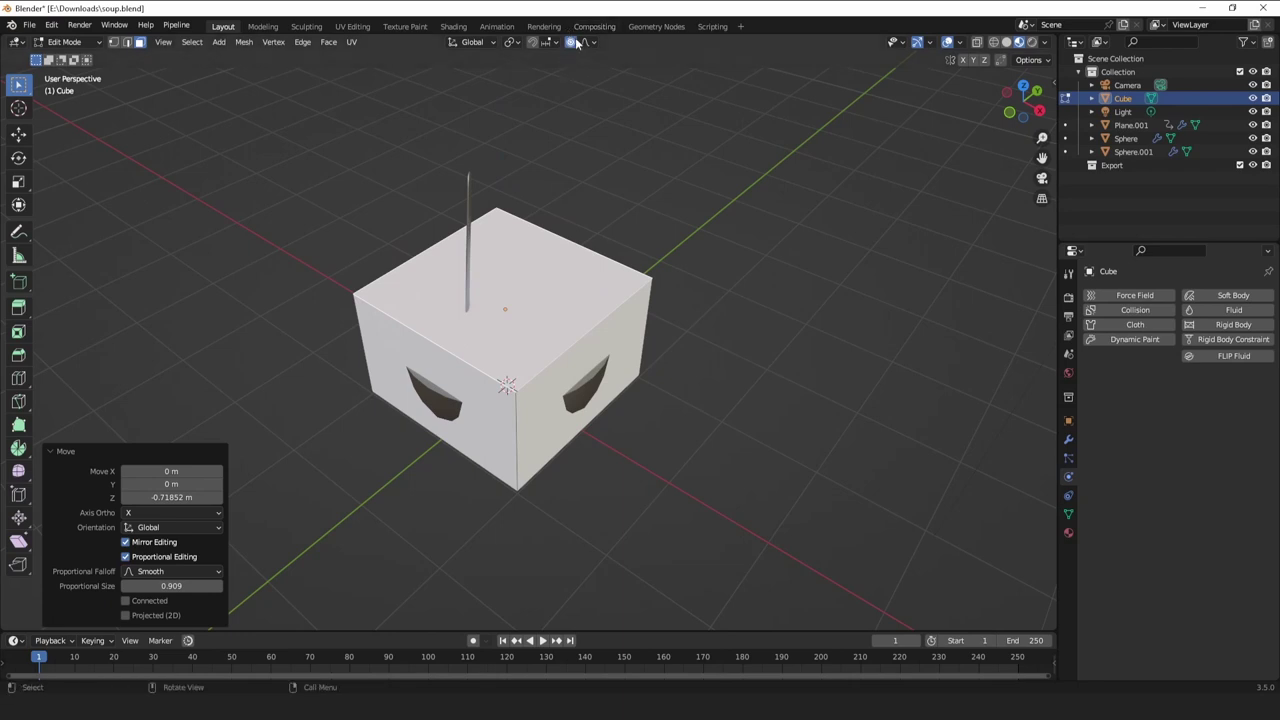
Without proportional editing, widen the whole cube by about 1.1 along X and slightly along Y to enclose the bowl.
key("a")
key("s")
key("x")
left_click(647, 125)
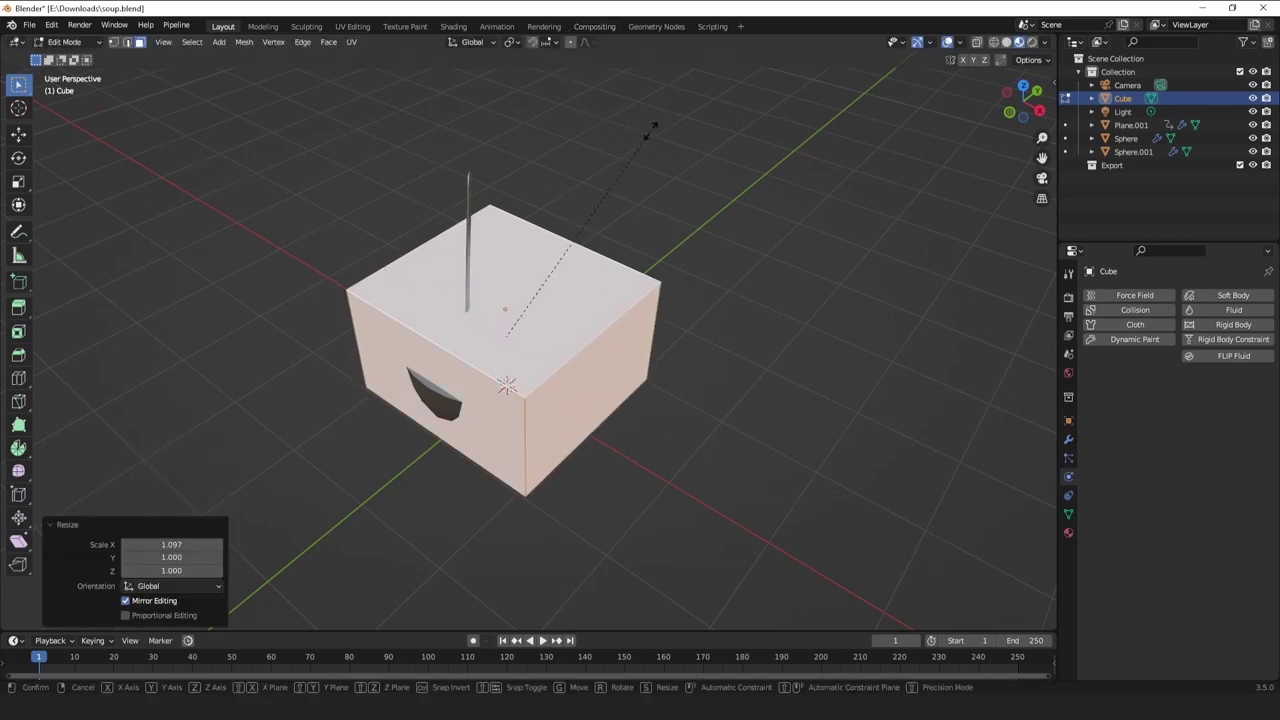
key("s")
key("y")
left_click(678, 145)
key("Tab")
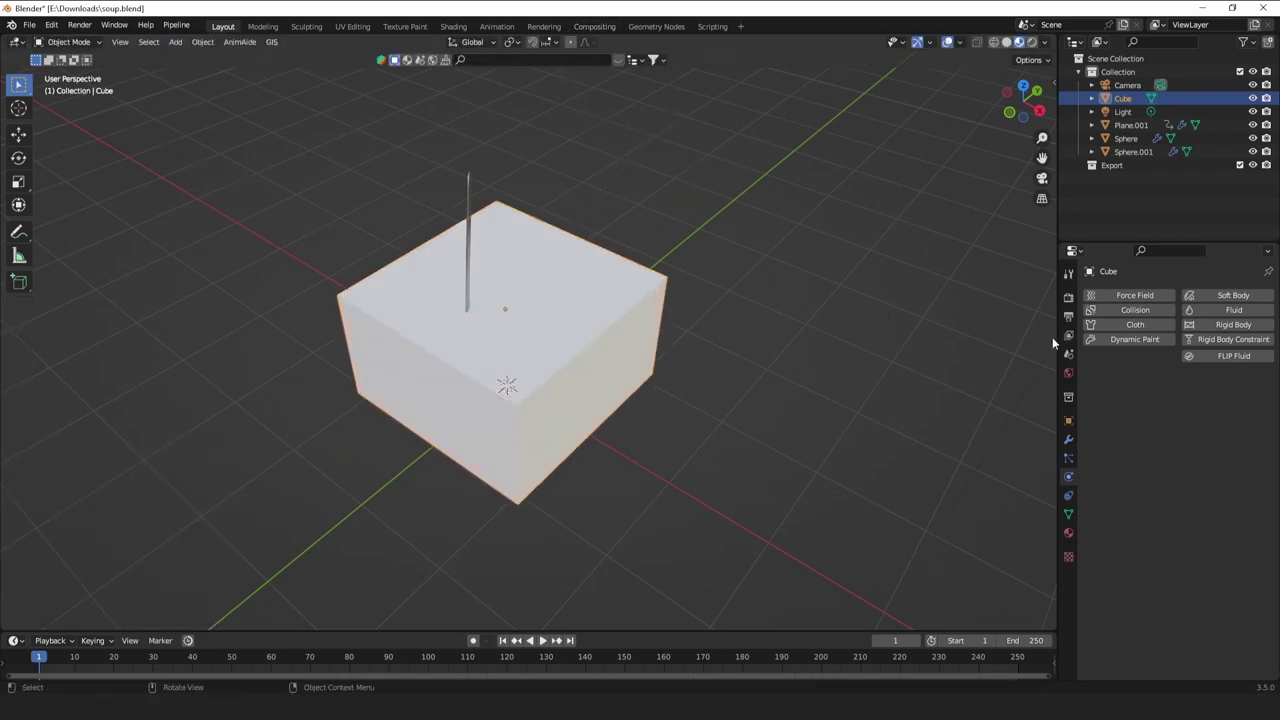
Add fluid physics to the cube as a Domain with the Liquid domain type.
left_click(1228, 310)
left_click(1209, 398)
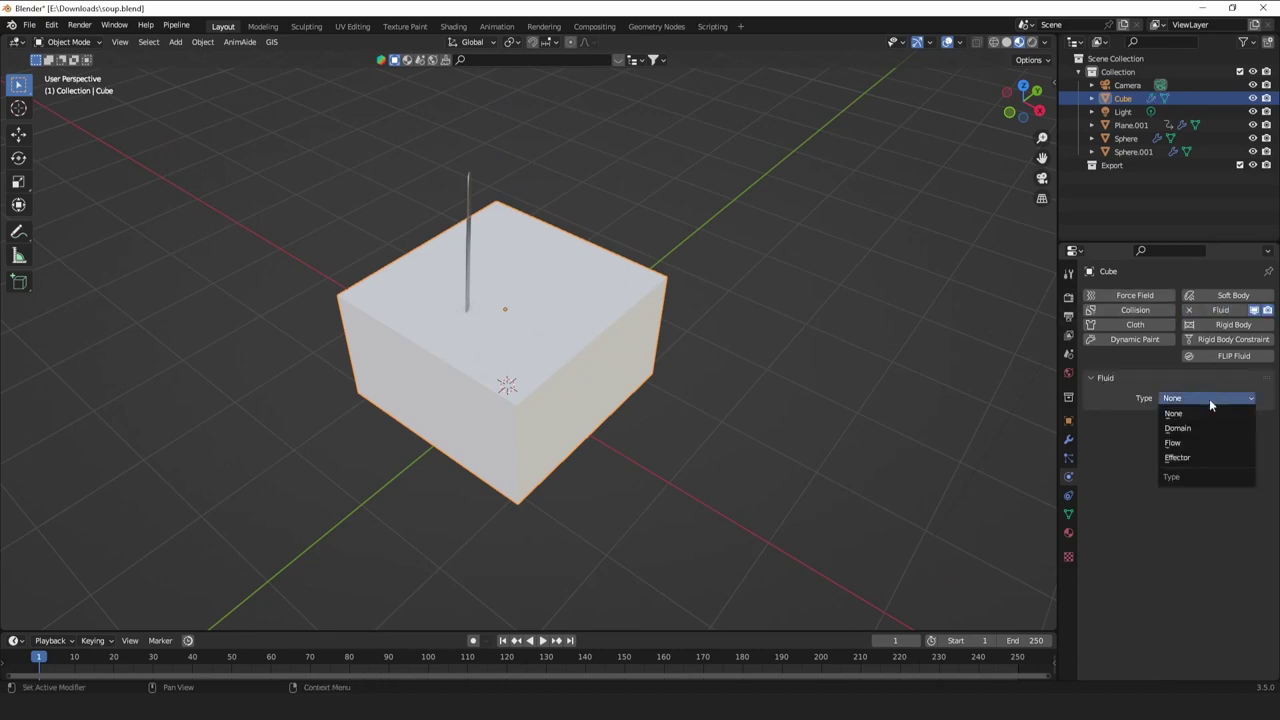
left_click(1205, 428)
left_click(1205, 438)
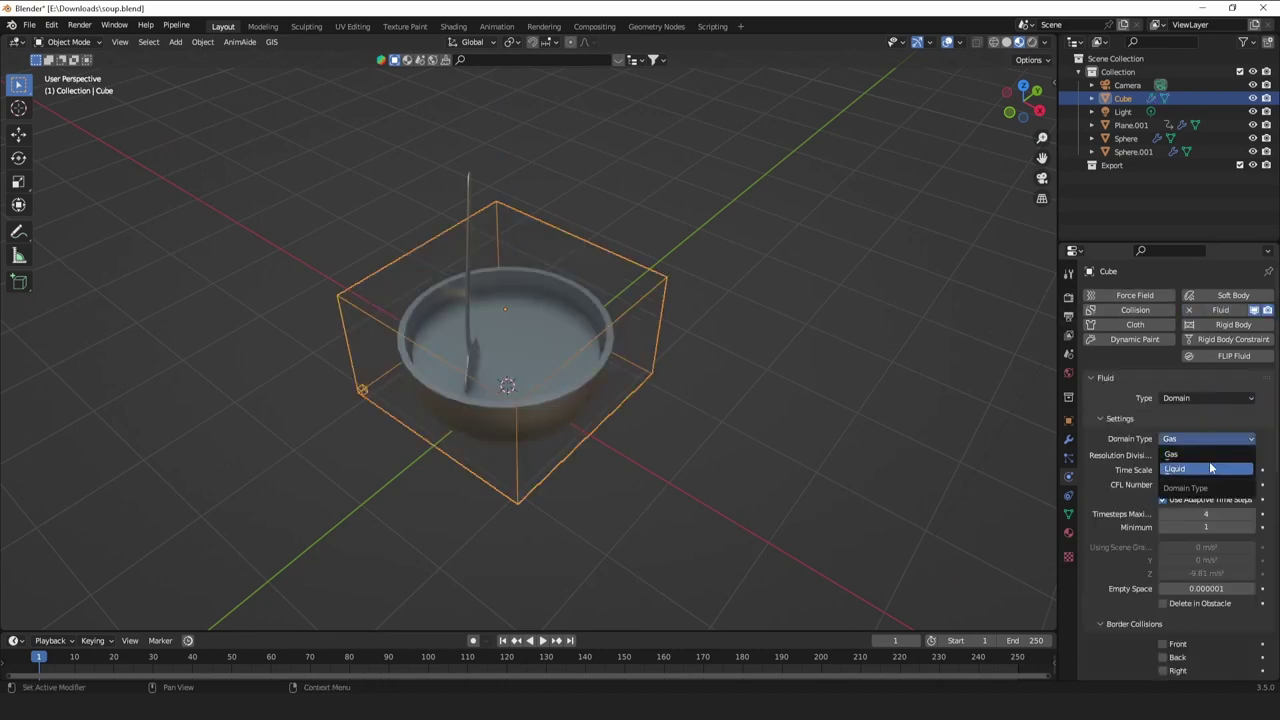
left_click(1211, 468)
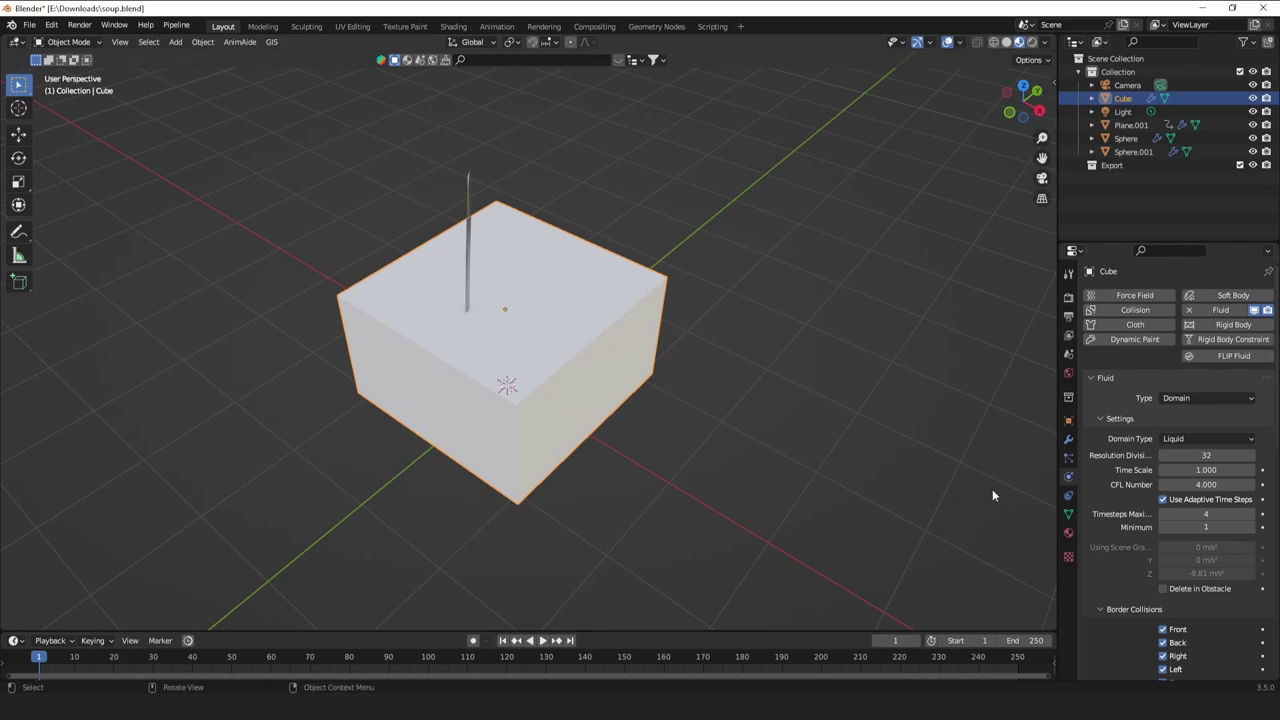
Enable Mesh for the liquid domain and set its resolution divisions to 71.
scroll(993, 495, "down", 2)
scroll(1258, 538, "down", 9)
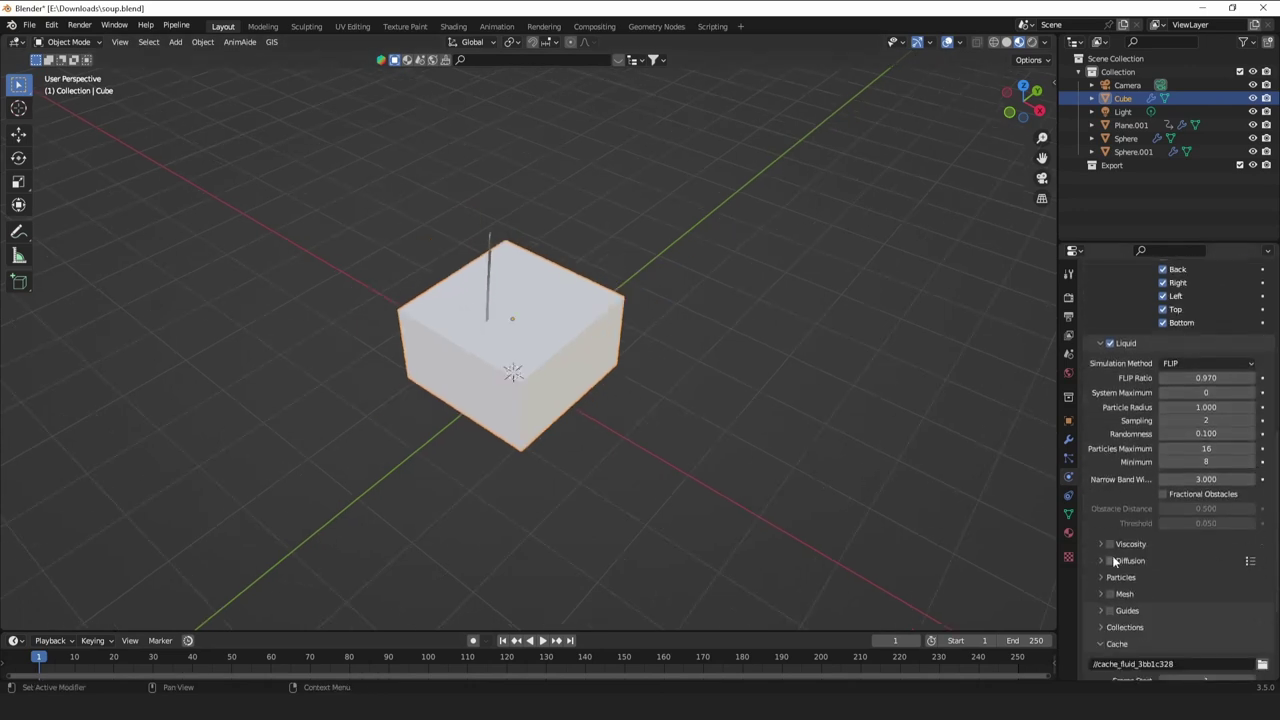
left_click(1110, 594)
scroll(913, 541, "up", 5)
scroll(1200, 324, "up", 5)
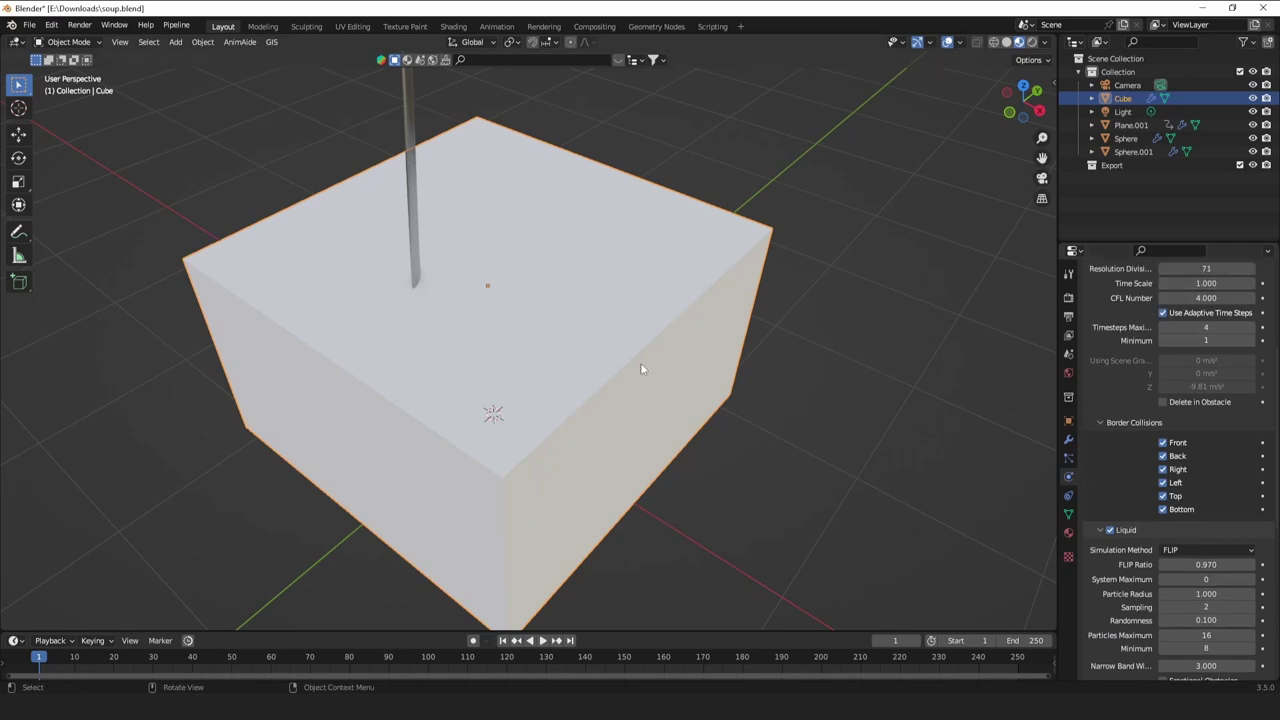
Show the scene in wireframe and check how the domain cube encloses the bowl, spatula and soup shell.
scroll(654, 383, "up", 6)
scroll(654, 383, "down", 5)
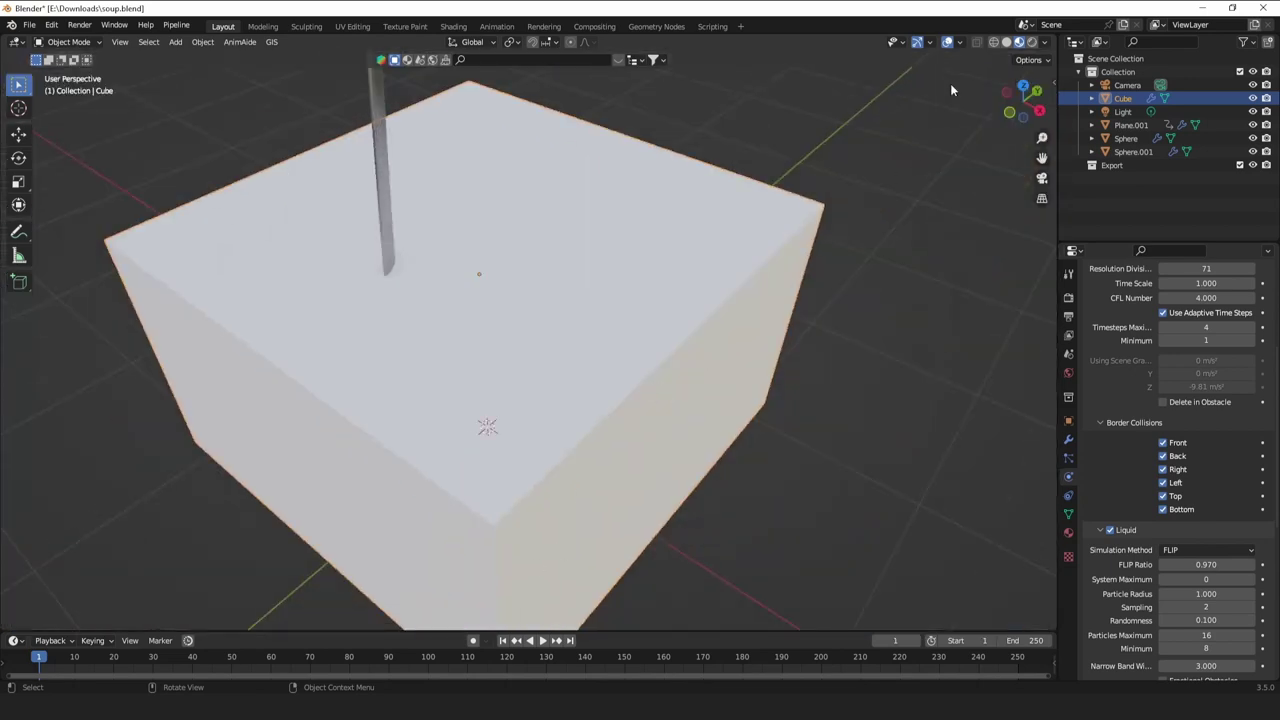
left_click(993, 42)
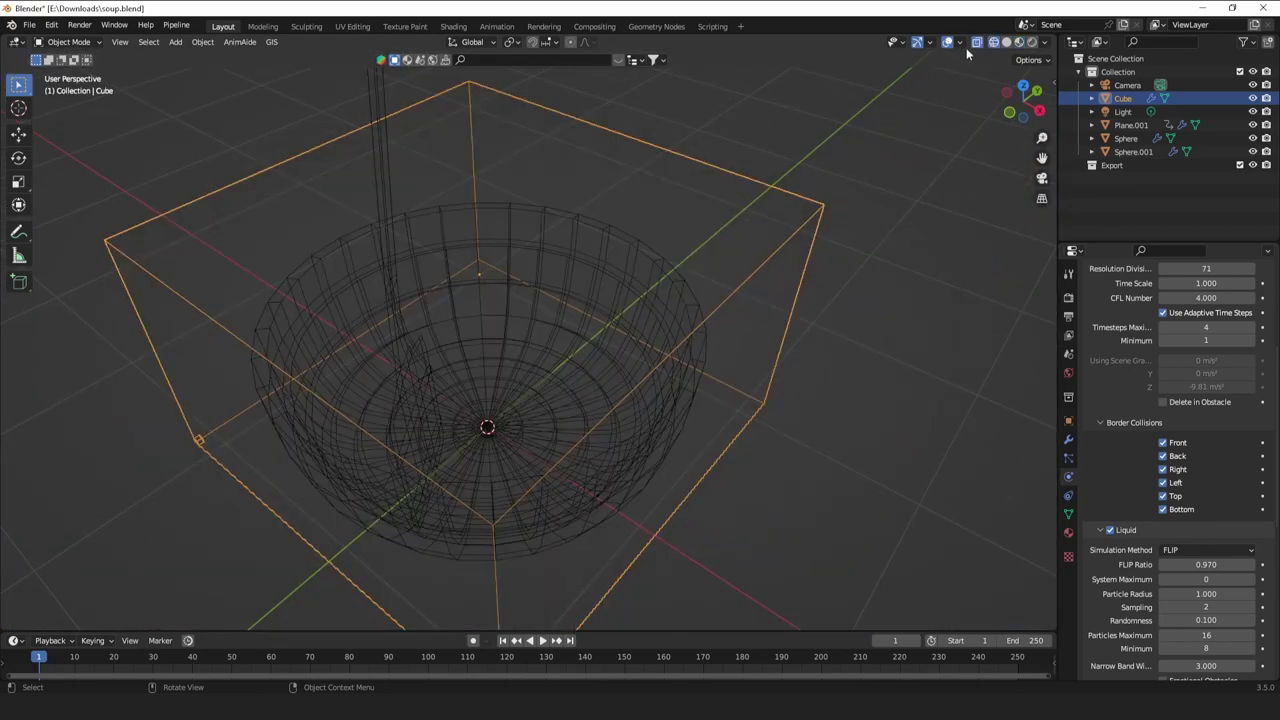
middle_click_drag(902, 135, 680, 349)
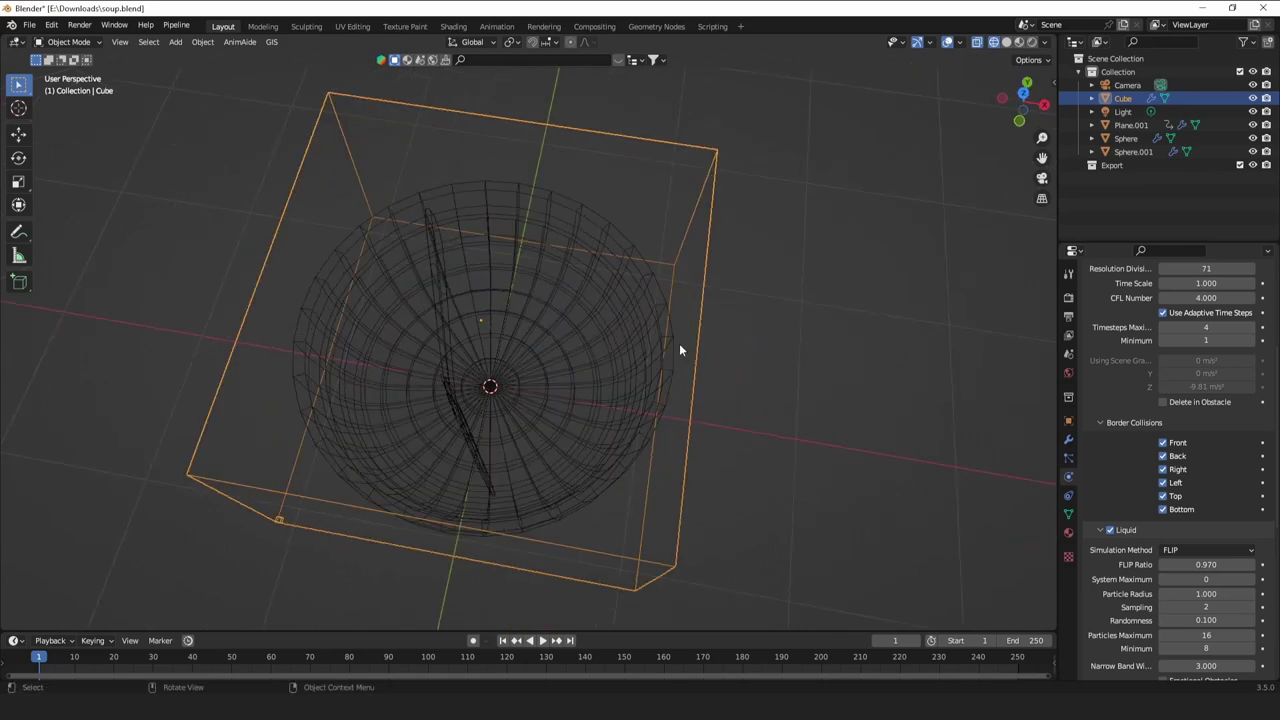
Recalculate the normals of the soup flow shell Sphere.001 to face outside in Edit Mode, then return to Object Mode.
left_click(1141, 136)
left_click(1126, 124)
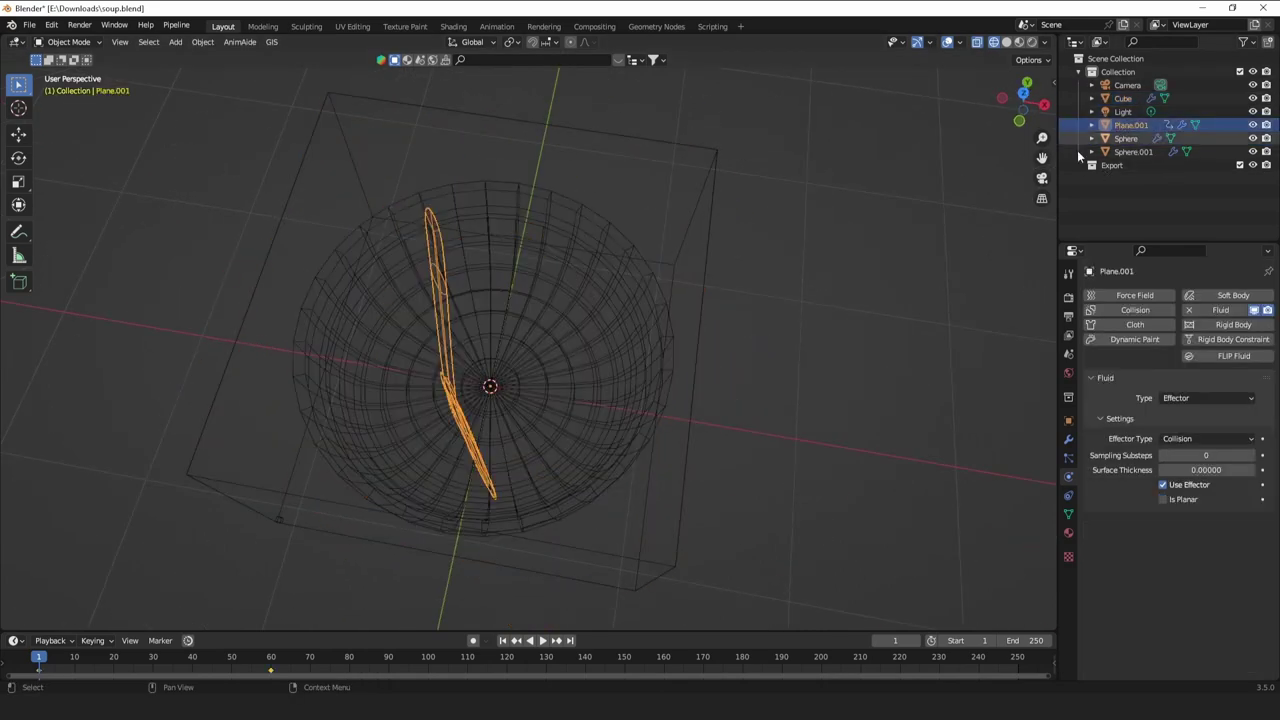
left_click(1128, 151)
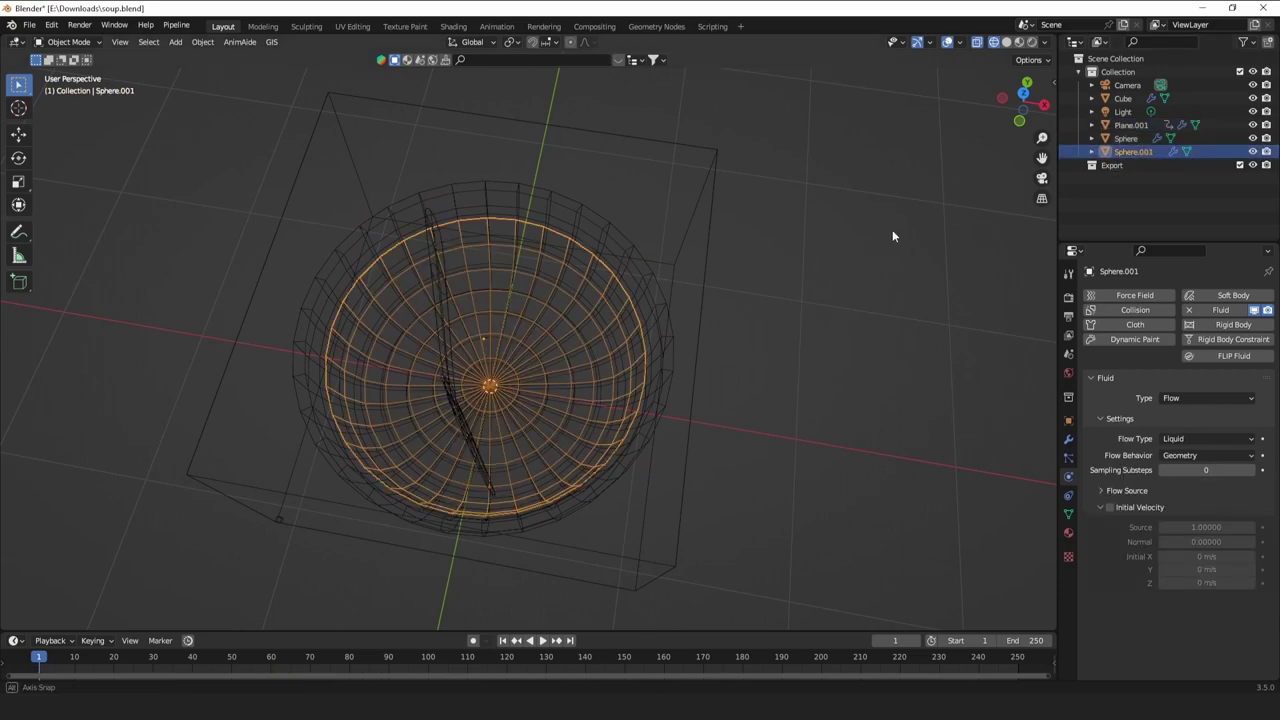
middle_click_drag(892, 229, 917, 195)
key("Tab")
scroll(826, 263, "up", 4)
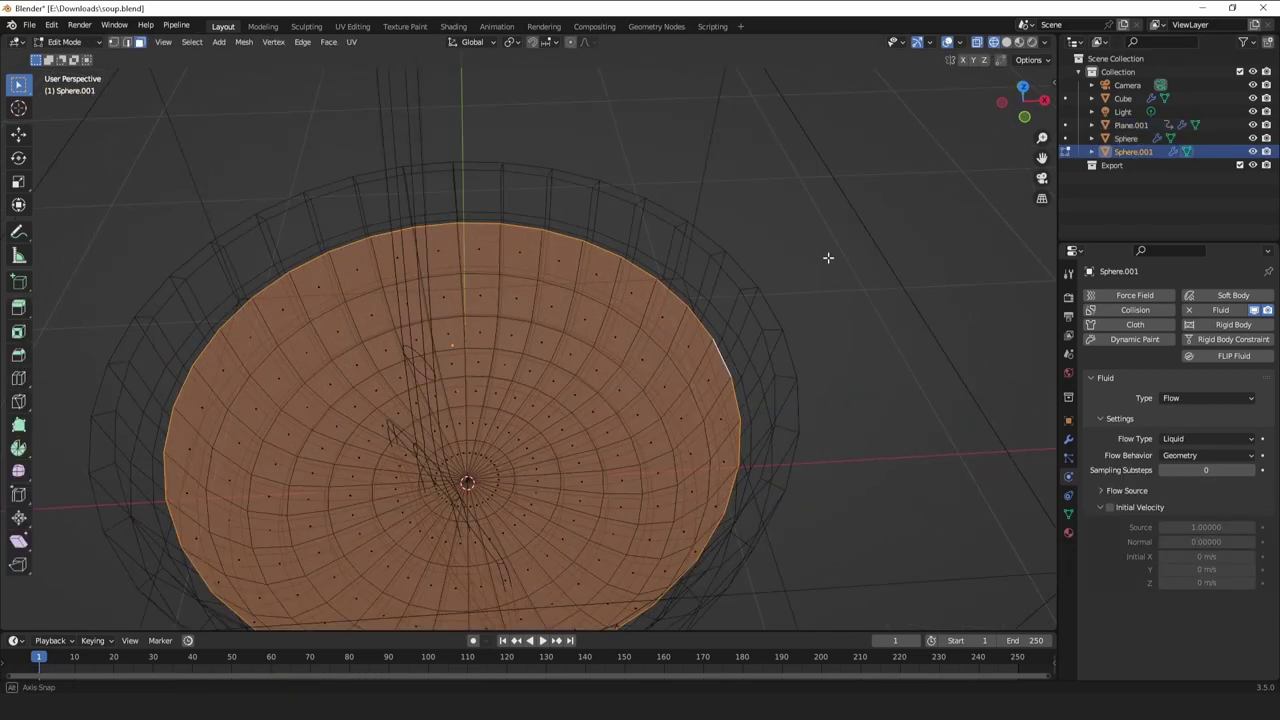
left_click(1008, 43)
scroll(794, 206, "up", 6)
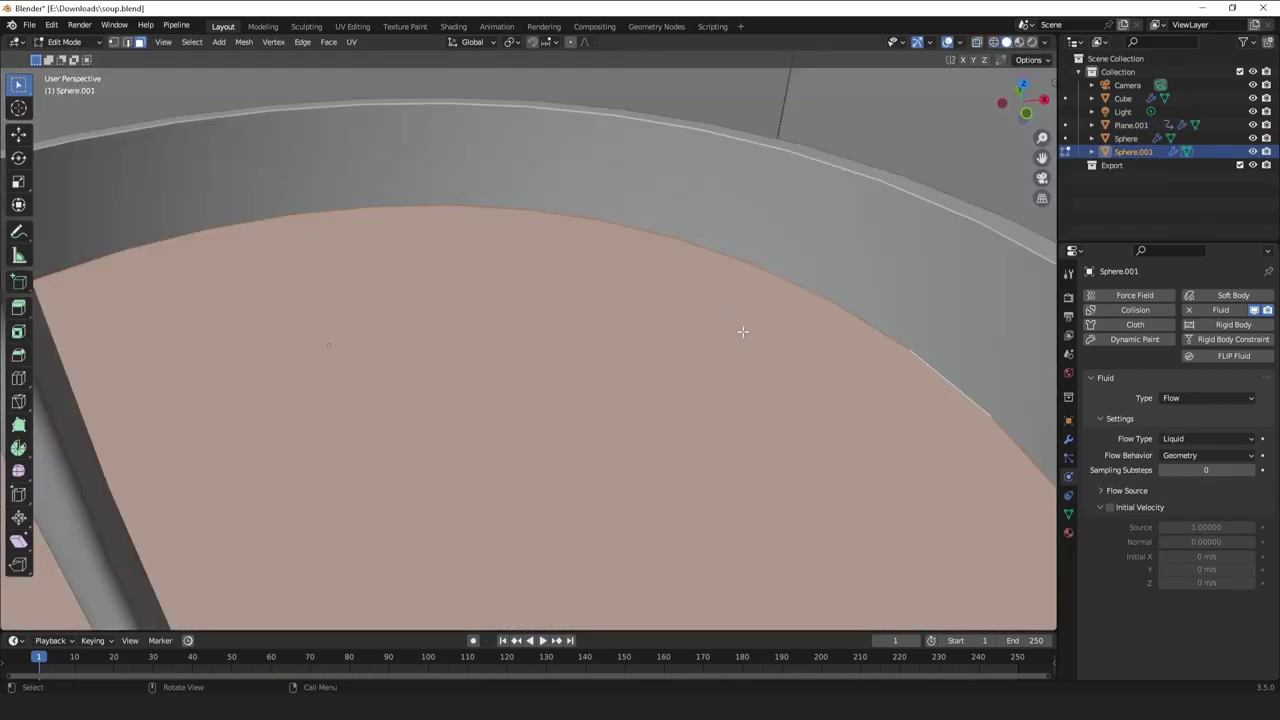
scroll(794, 206, "down", 3)
key("shift+z")
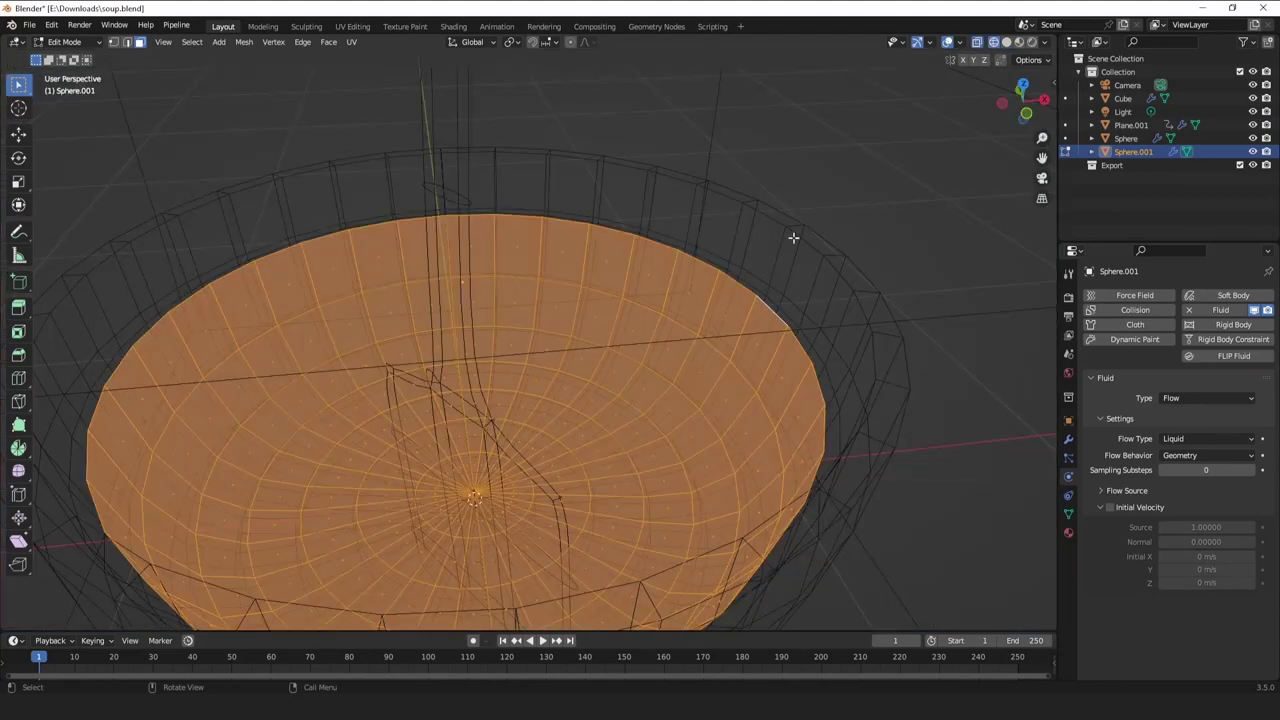
scroll(794, 234, "down", 2)
key("shift+n")
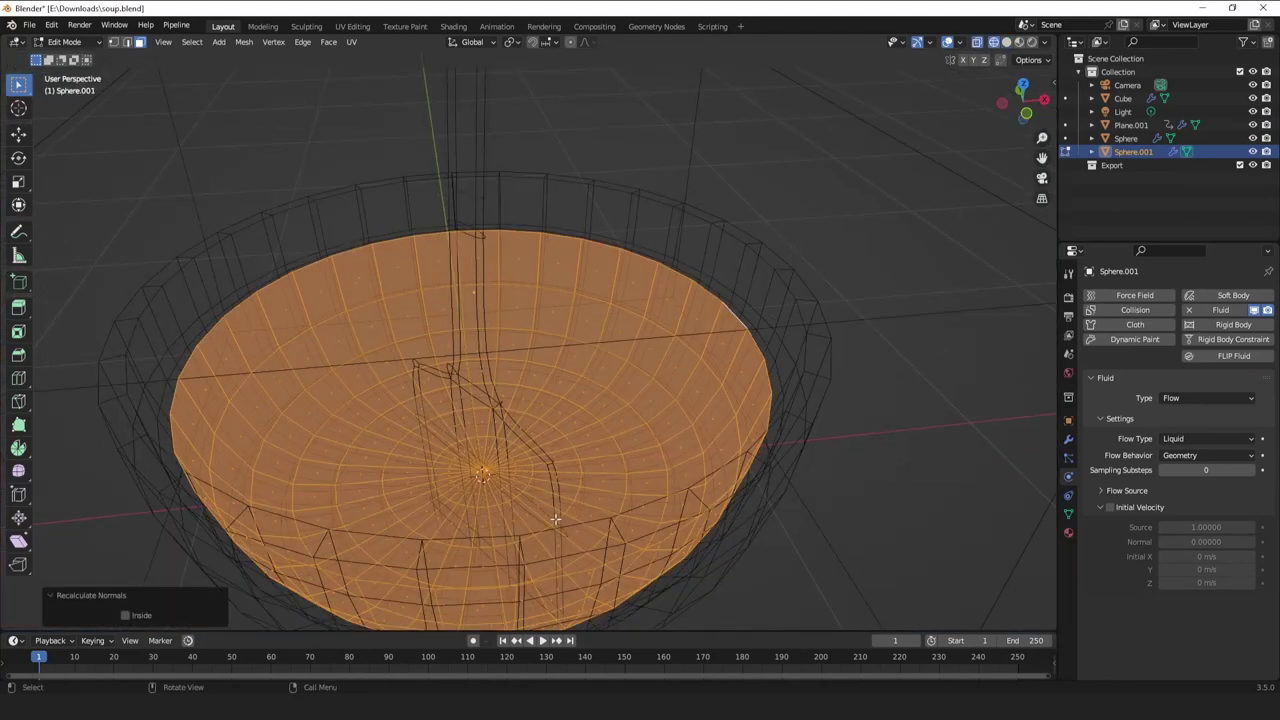
key("Tab")
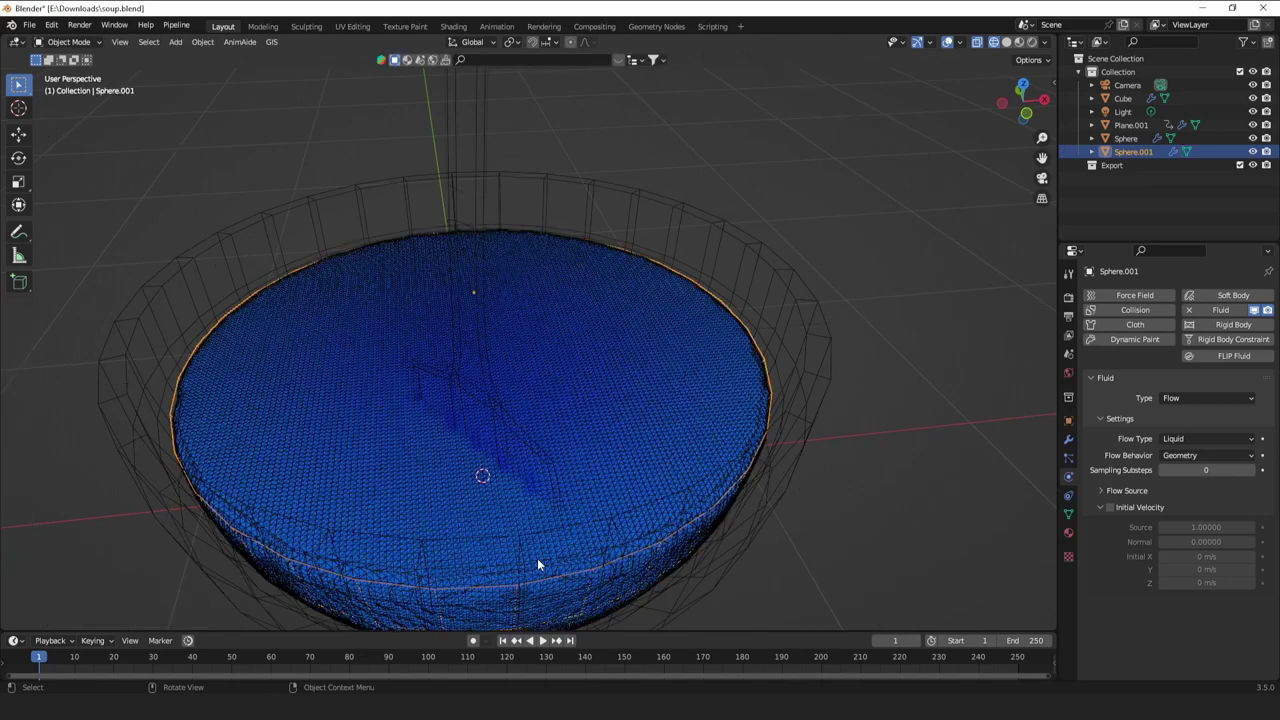
Set the liquid domain cube's resolution divisions to 50.
left_click(890, 306)
scroll(890, 306, "down", 3)
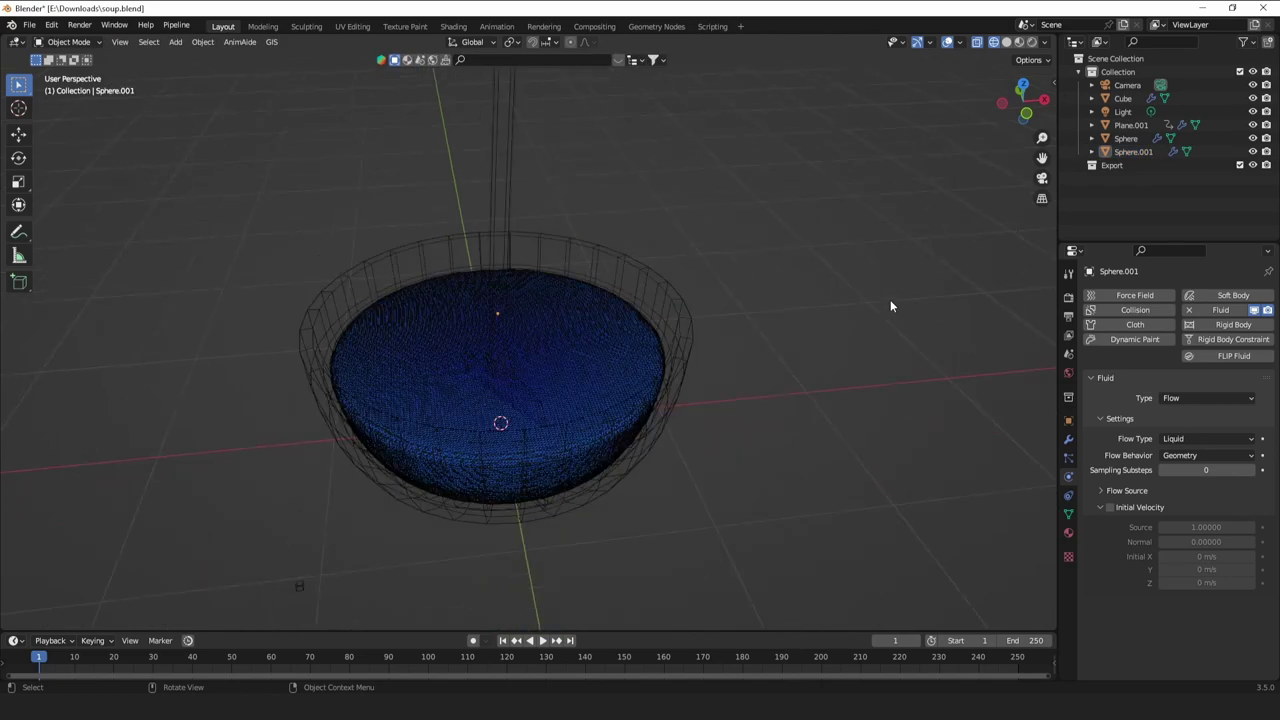
left_click(504, 391)
left_click(1205, 455)
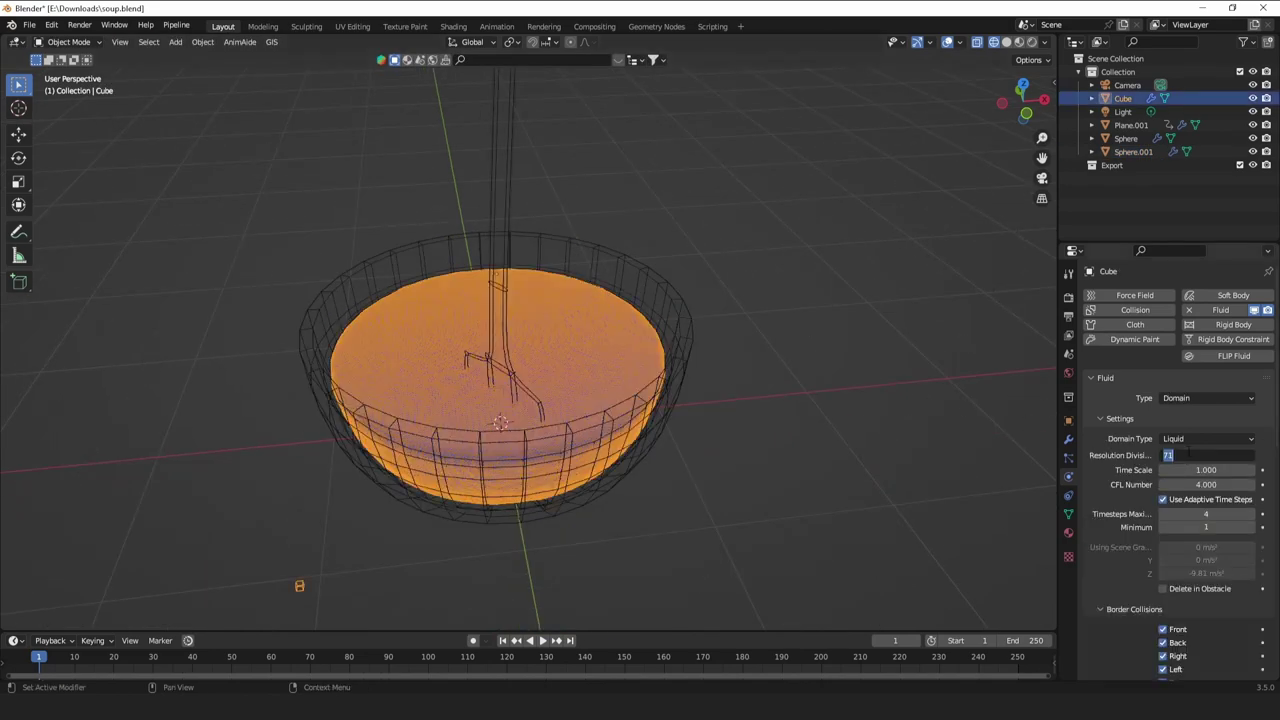
key("Return")
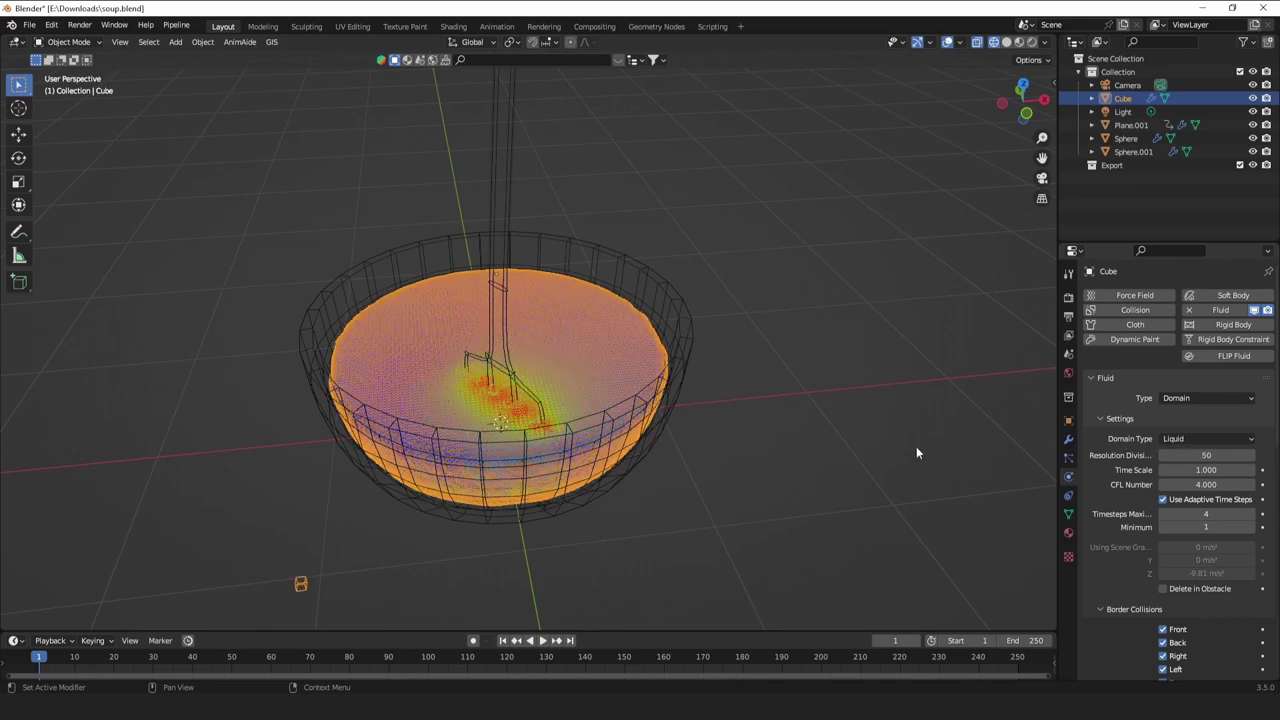
Play the liquid simulation in wireframe and in solid shading to examine how the spatula stirs the soup.
key("space")
left_click(923, 441)
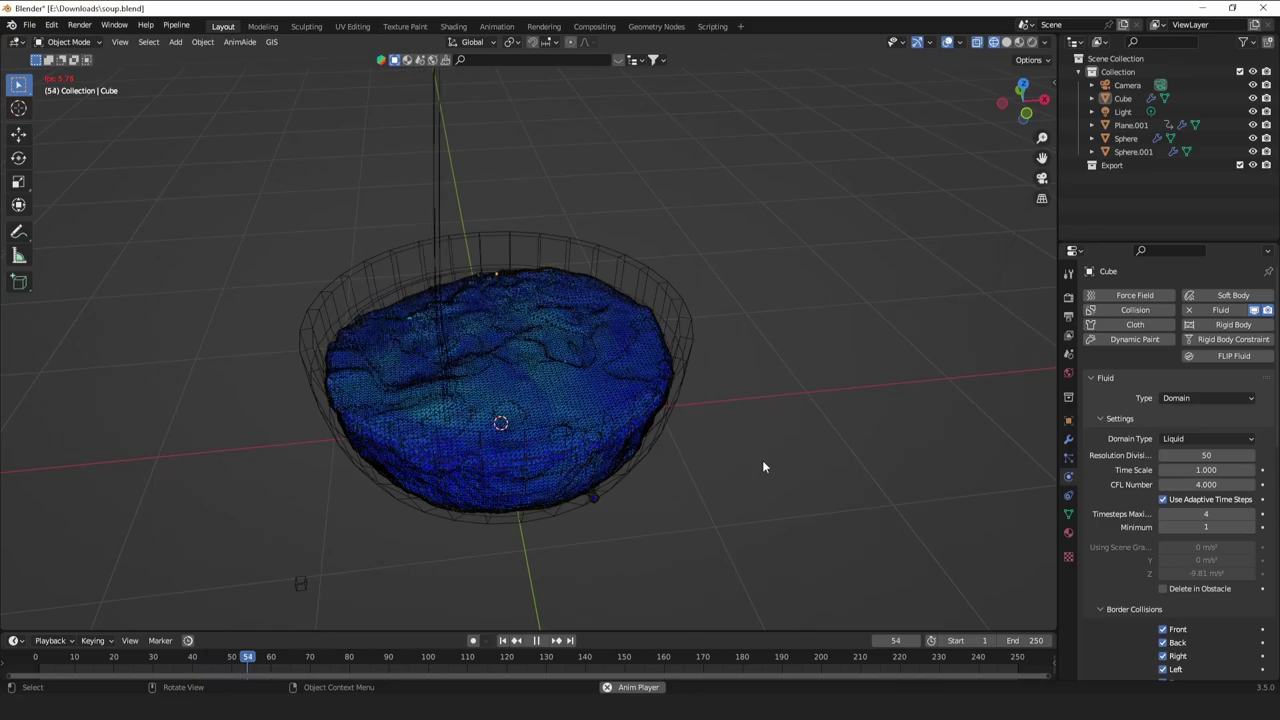
key("space")
scroll(774, 389, "up", 4)
middle_click_drag(776, 396, 1018, 255)
left_click(1006, 42)
key("space")
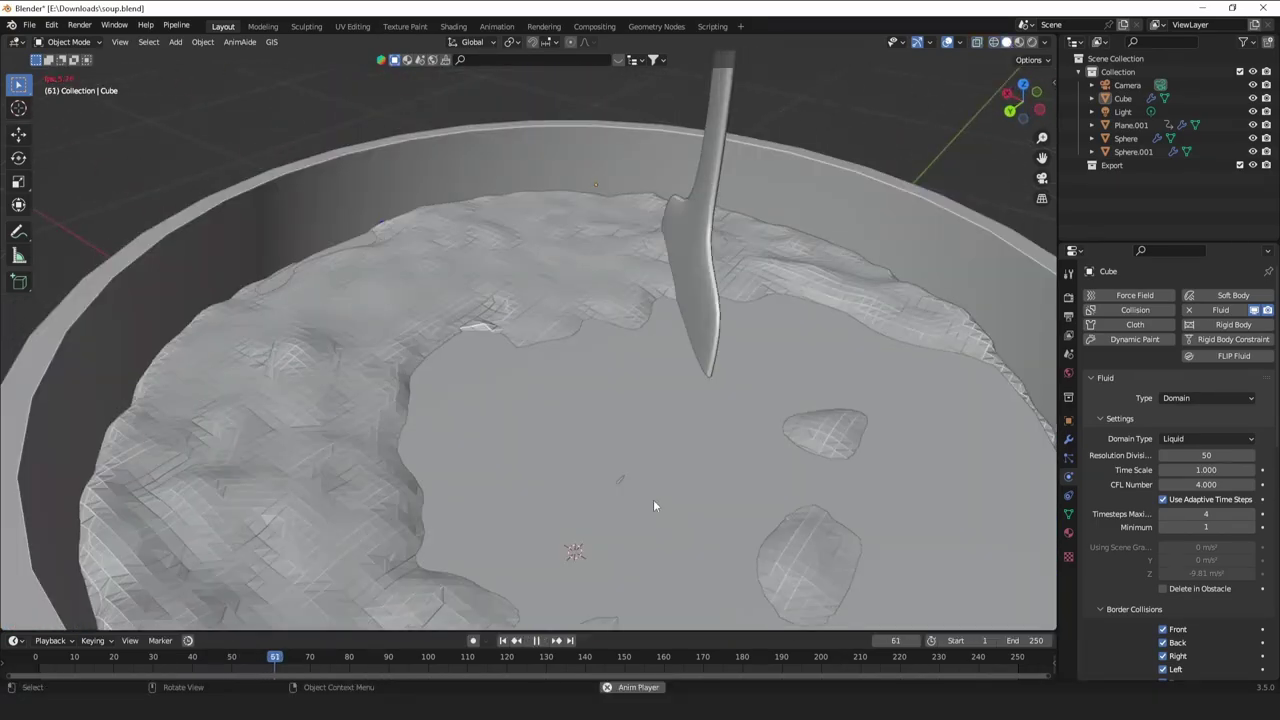
Hide the flow shell Sphere.001 in the viewport and shade the liquid mesh smooth.
left_click(1253, 151)
scroll(758, 330, "down", 5)
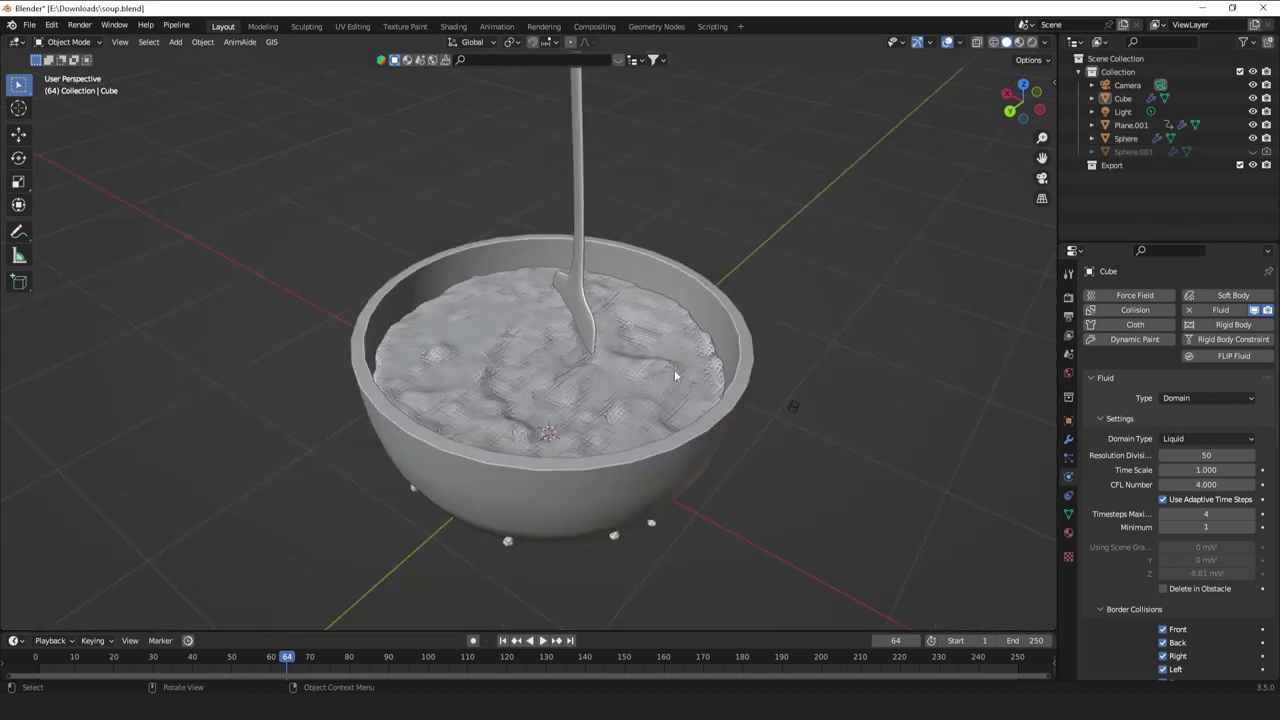
left_click(619, 394)
right_click(619, 394)
left_click(620, 385)
Play the smoothed liquid from above the bowl and return to frame 1.
middle_click_drag(742, 532, 712, 578)
key("space")
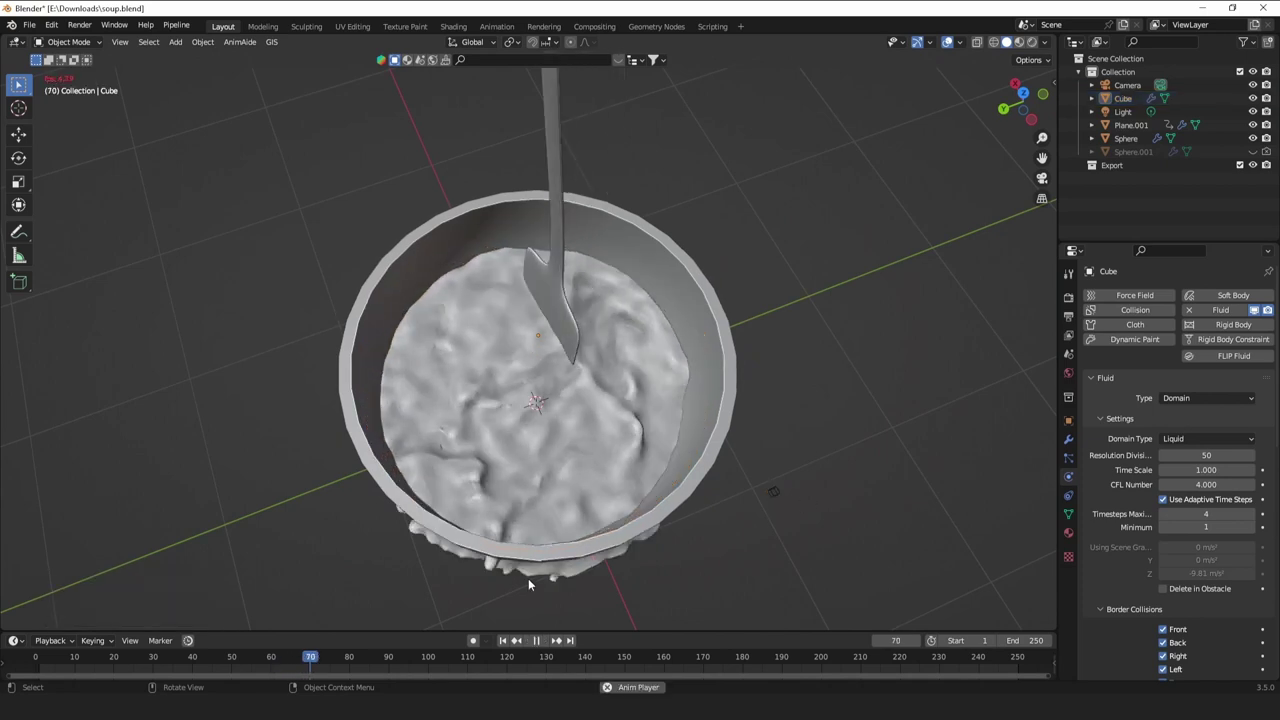
key("space")
key("shift+Left")
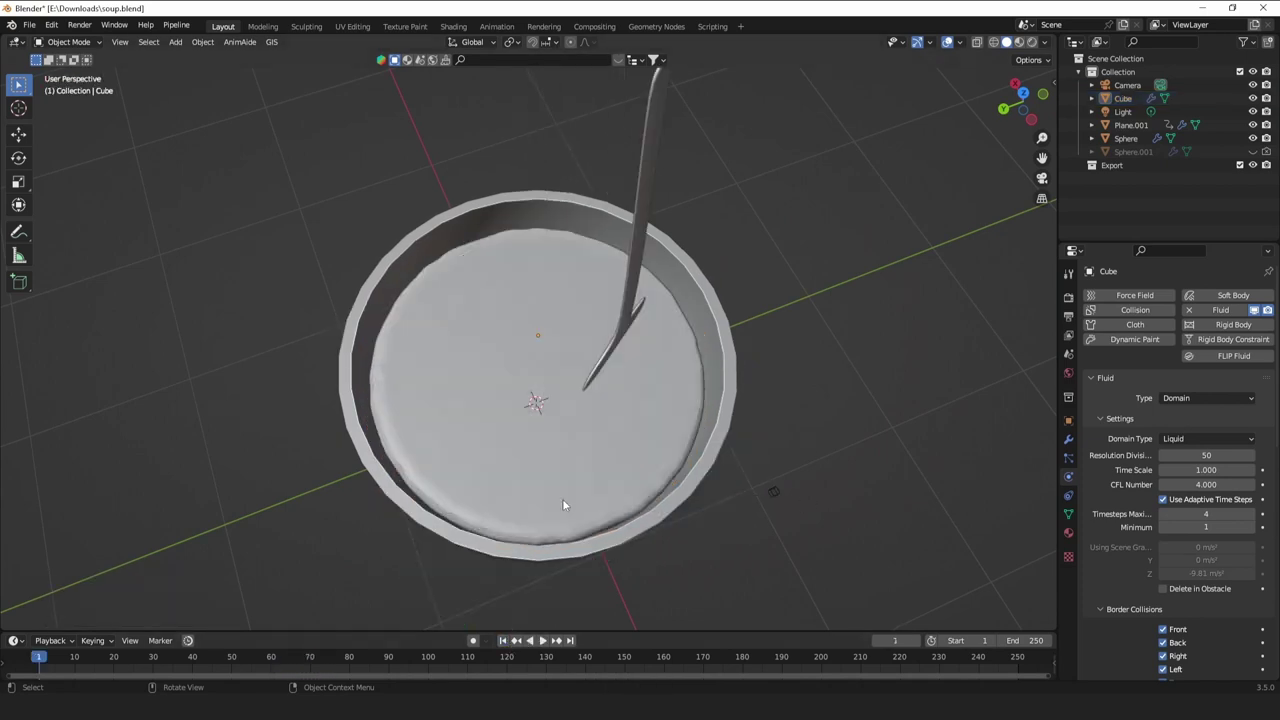
Set the liquid domain's cache type to All and bake the whole simulation.
scroll(1192, 499, "down", 8)
scroll(1192, 499, "down", 4)
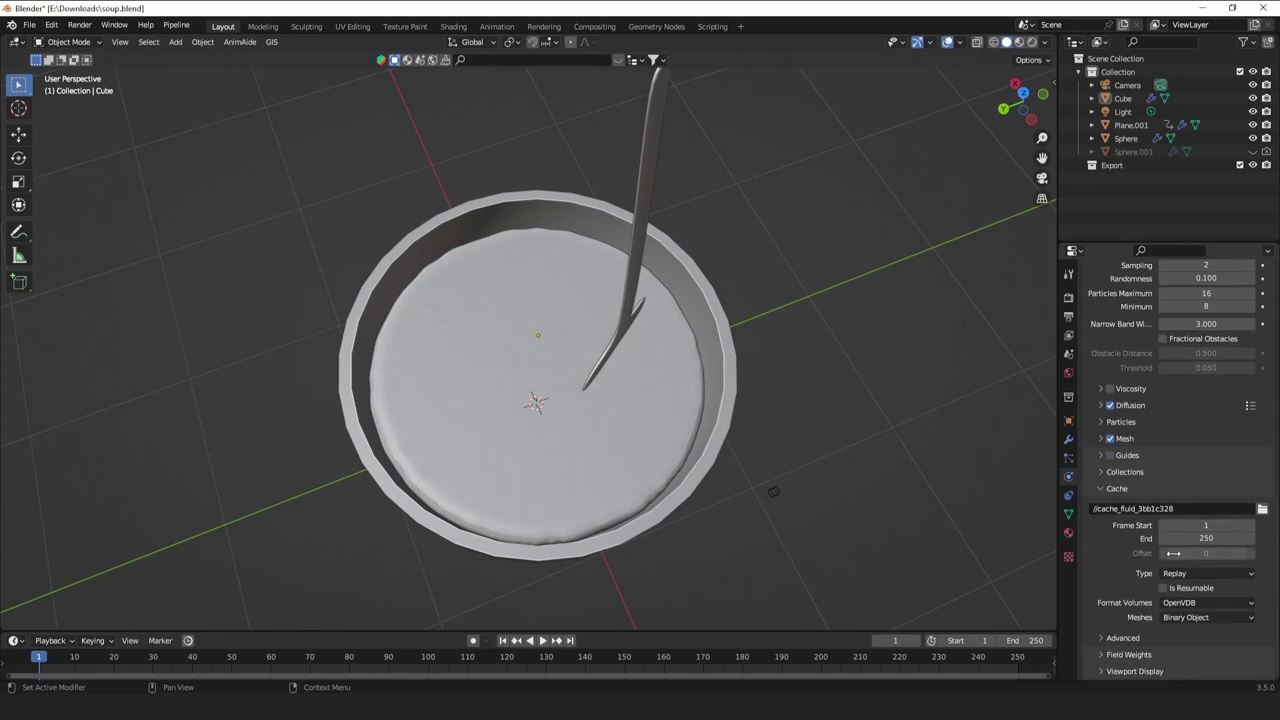
left_click(1206, 576)
left_click(1228, 618)
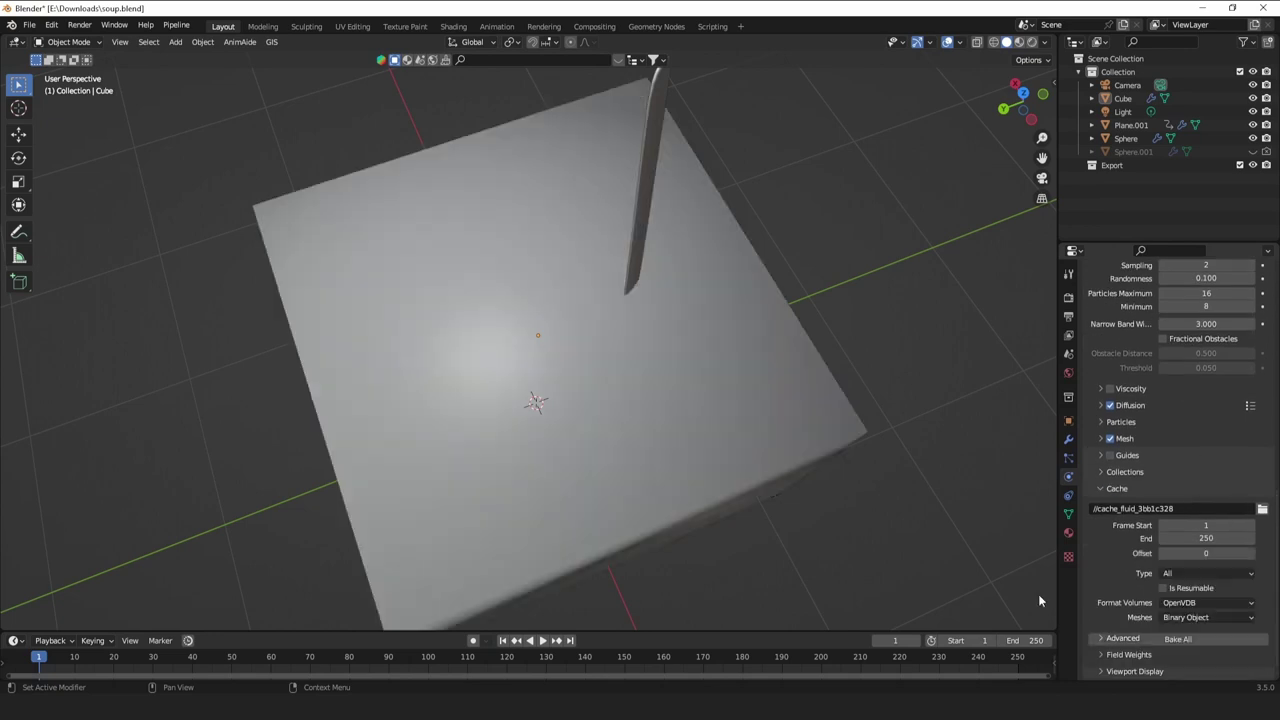
middle_click_drag(772, 523, 748, 451)
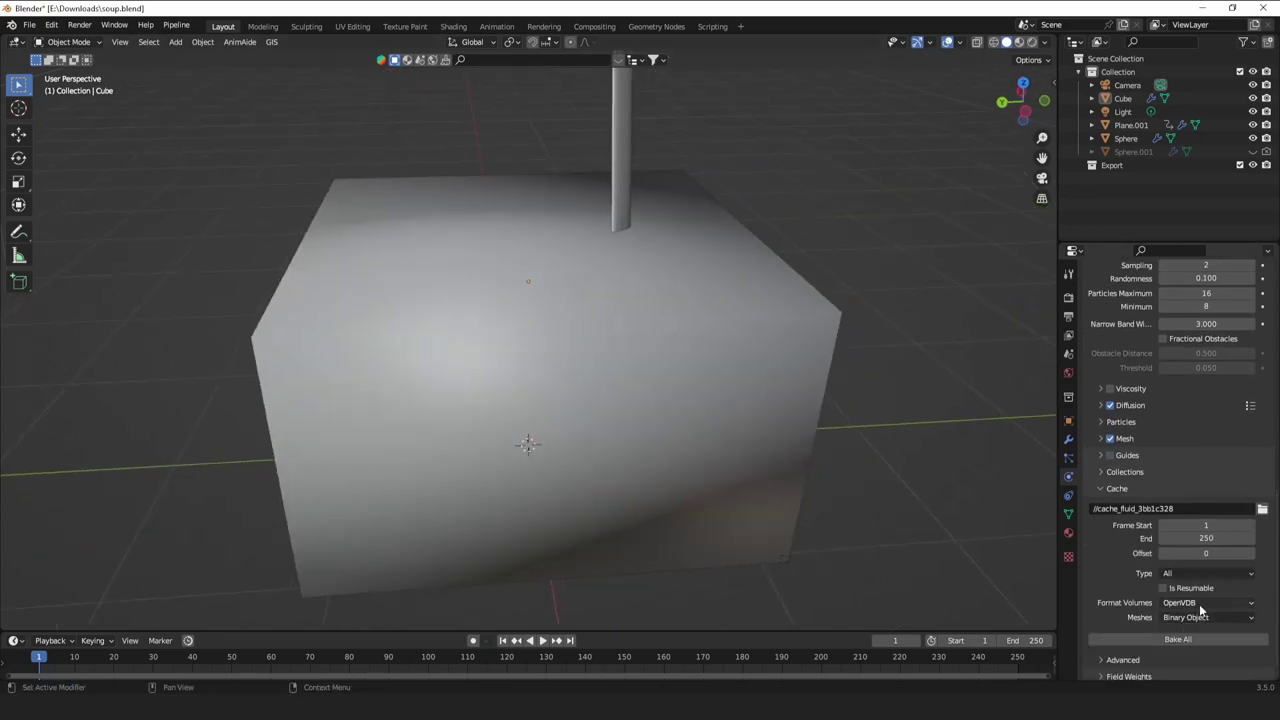
left_click(1187, 640)
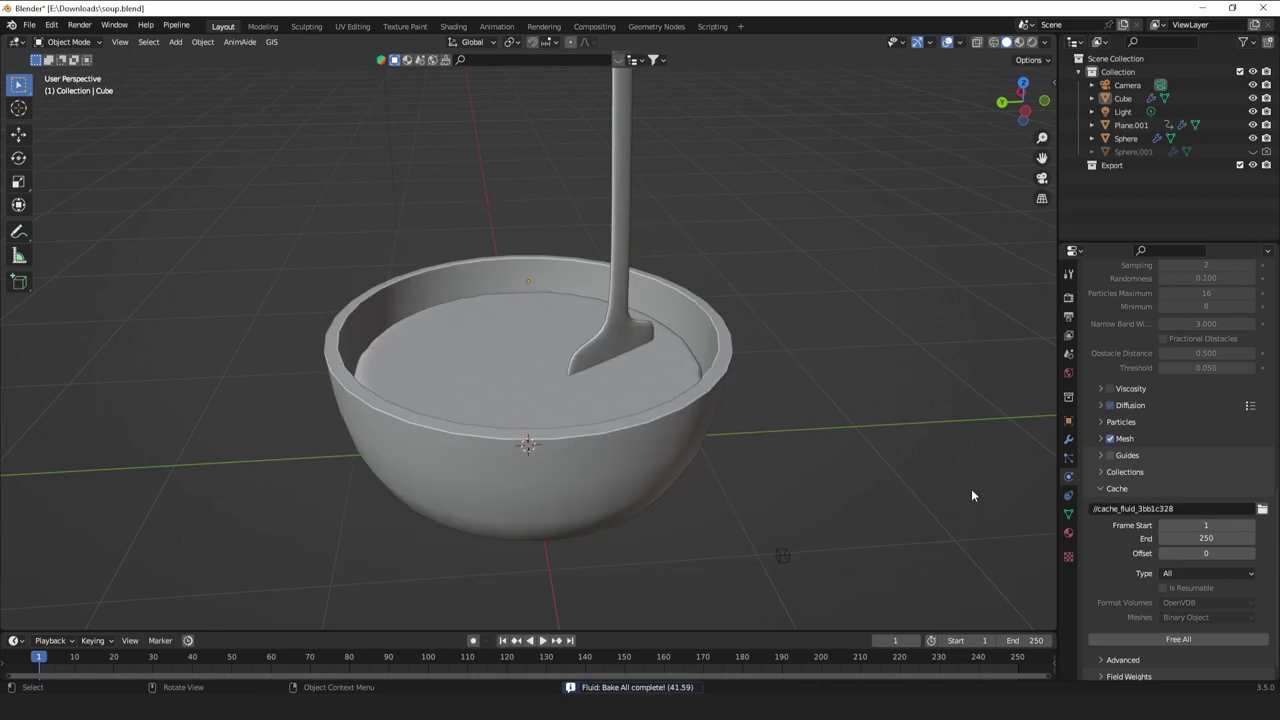
Play back the baked simulation and examine the soup's motion around the spatula.
key("space")
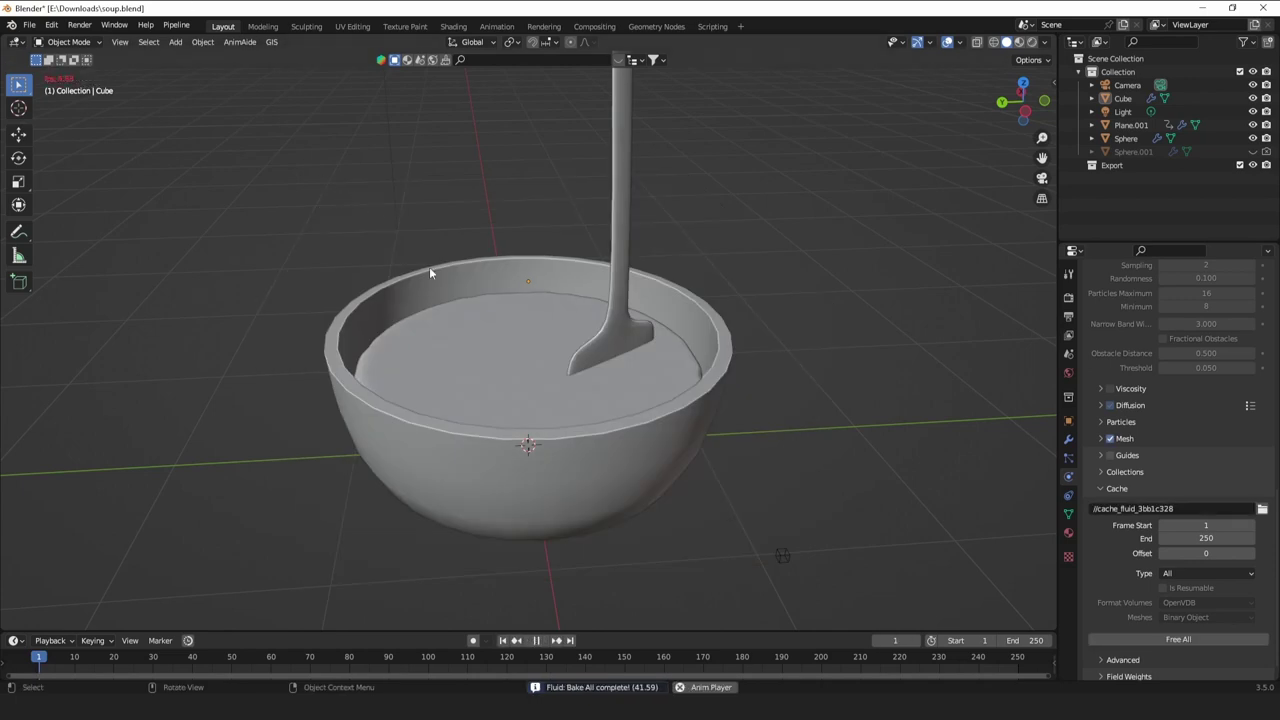
middle_click_drag(481, 335, 570, 331)
scroll(570, 331, "up", 3)
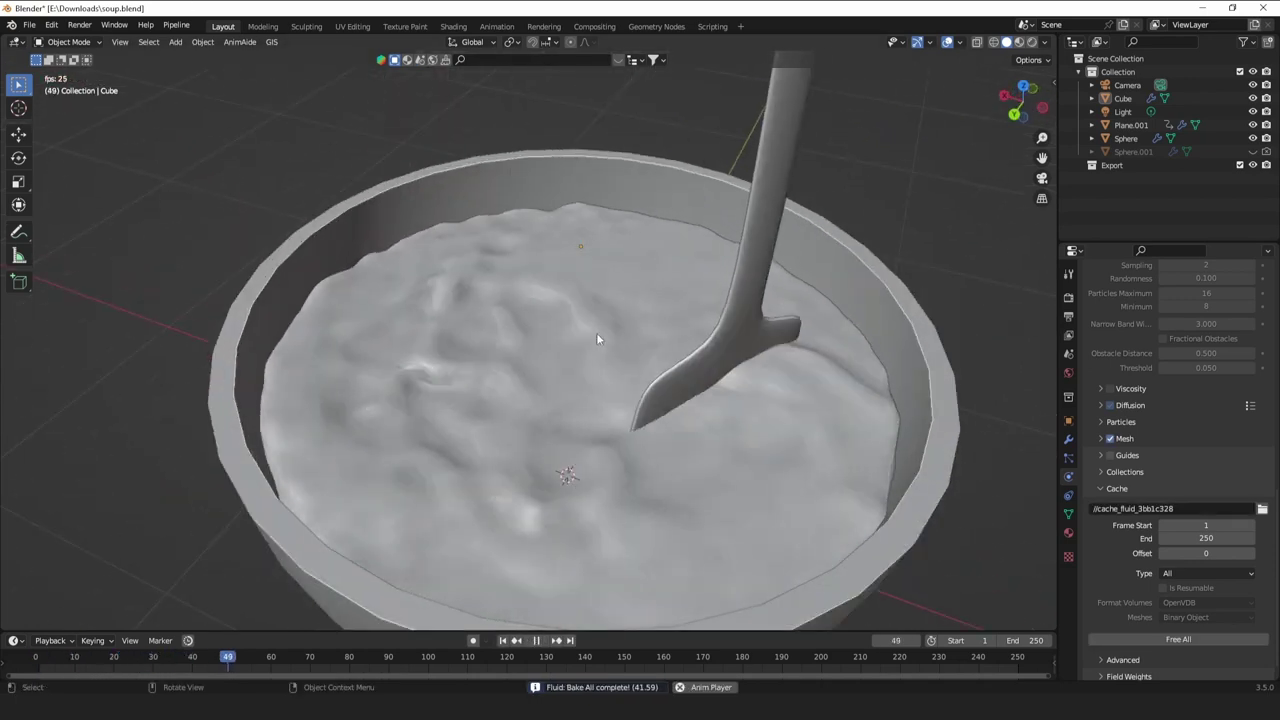
key("space")
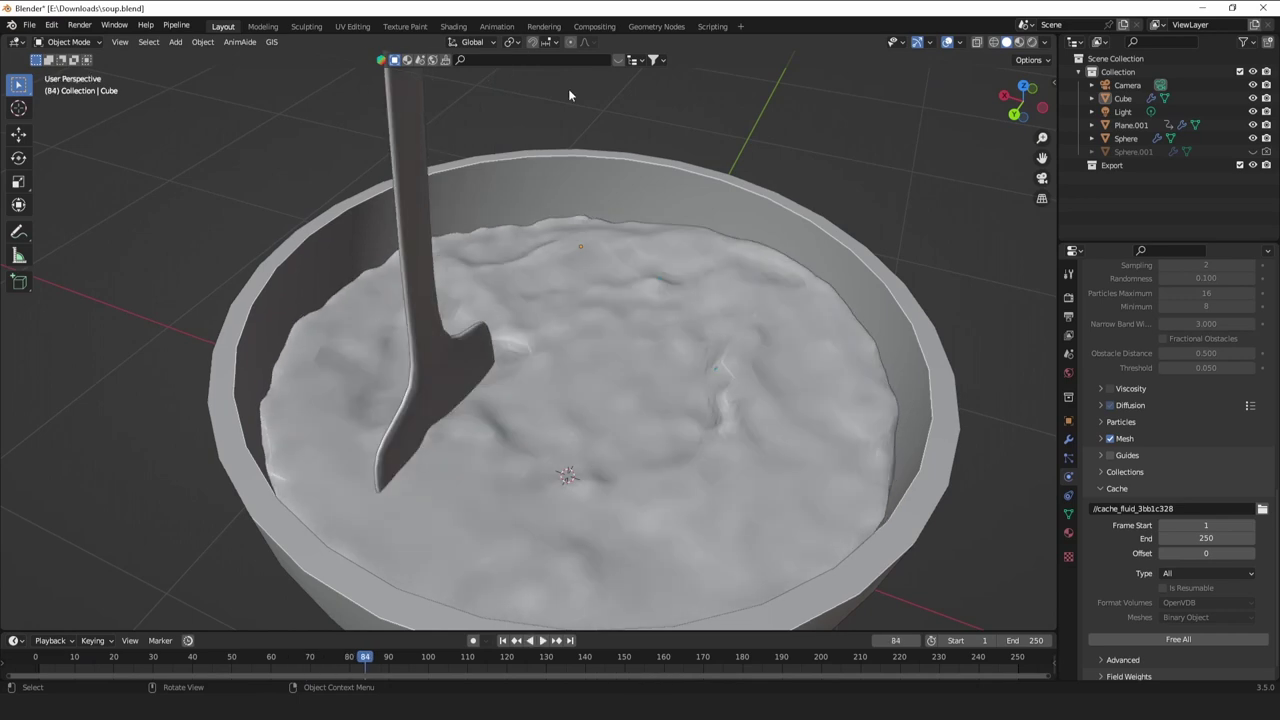
In the Shading workspace, give the liquid mesh a new material named sSOUP.
left_click(450, 24)
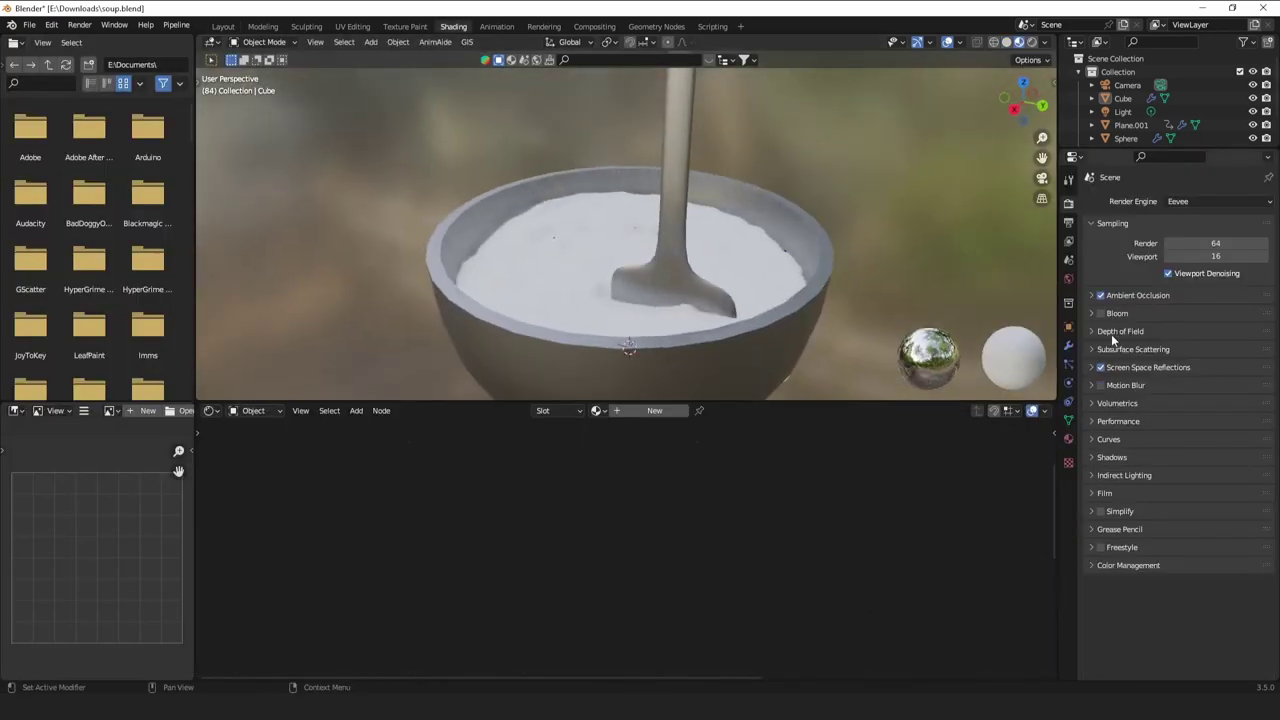
left_click(657, 411)
left_click(620, 269)
left_click(588, 253)
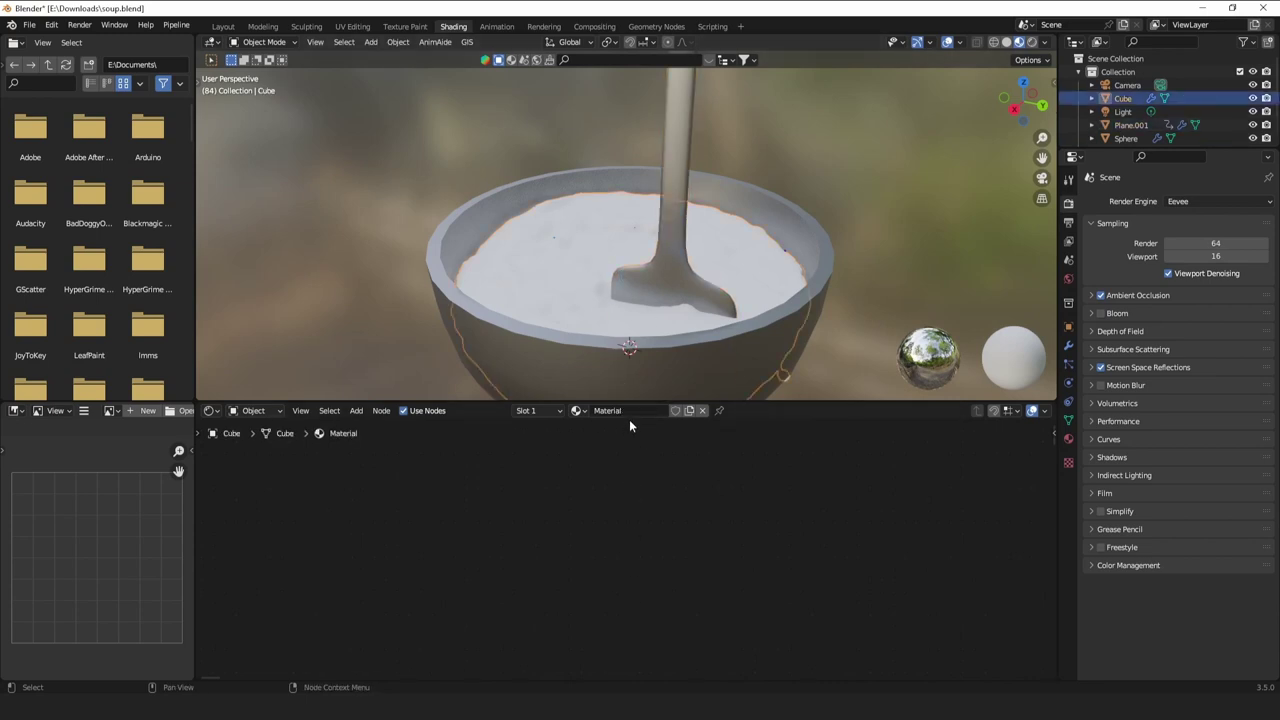
left_click(612, 410)
type("sSOUP")
Bring the sSOUP material's Principled BSDF node into view and start a Principled Texture Setup for it.
scroll(730, 541, "down", 10)
middle_click_drag(730, 541, 684, 465)
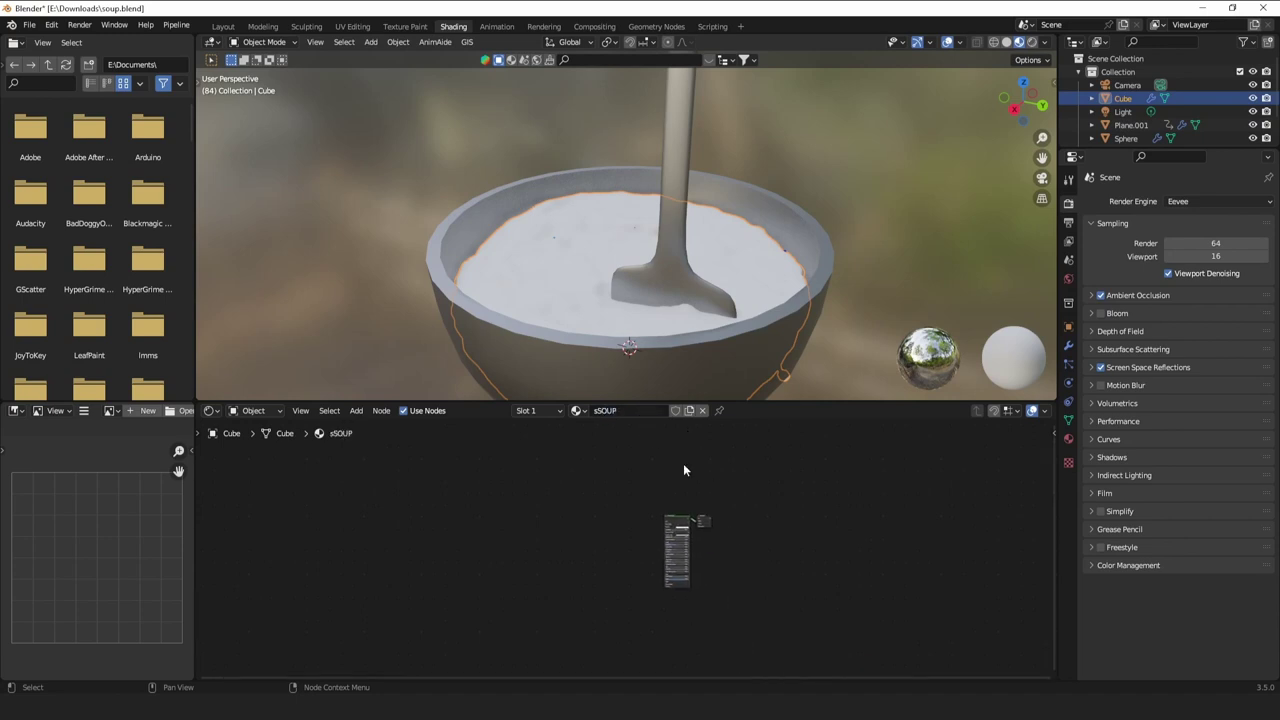
key("Home")
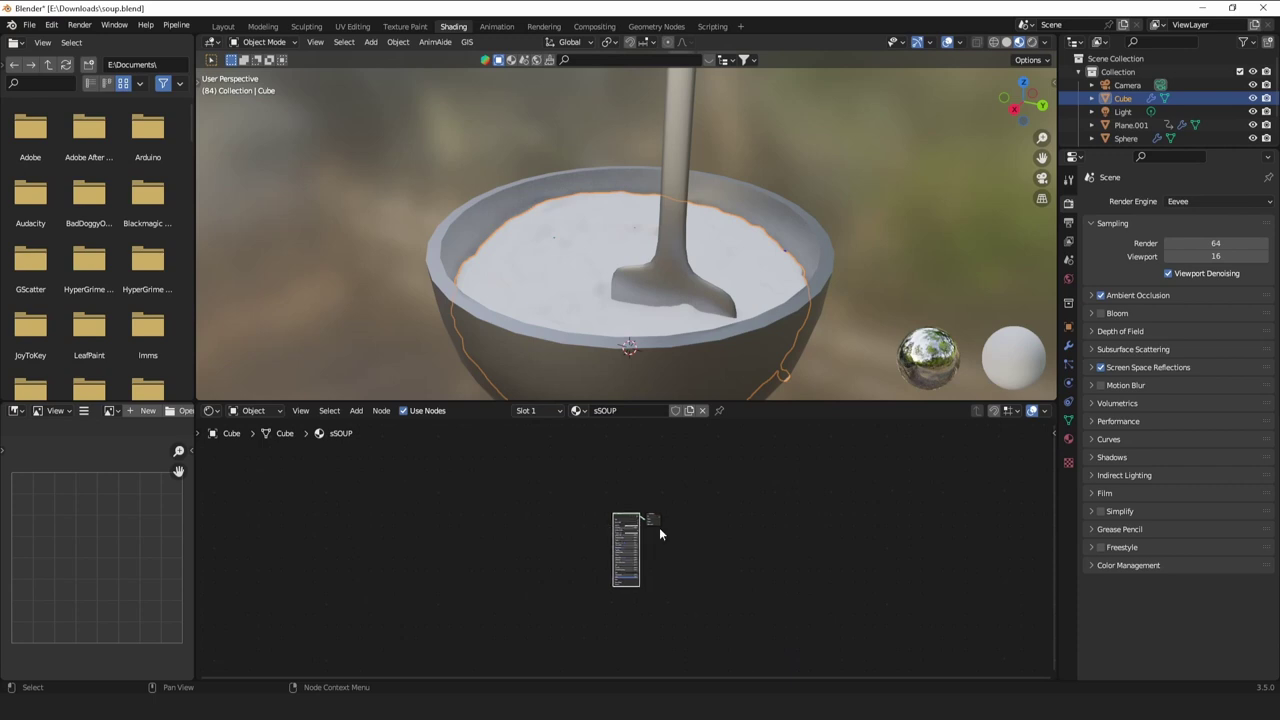
scroll(659, 530, "up", 5)
key("ctrl+shift+t")
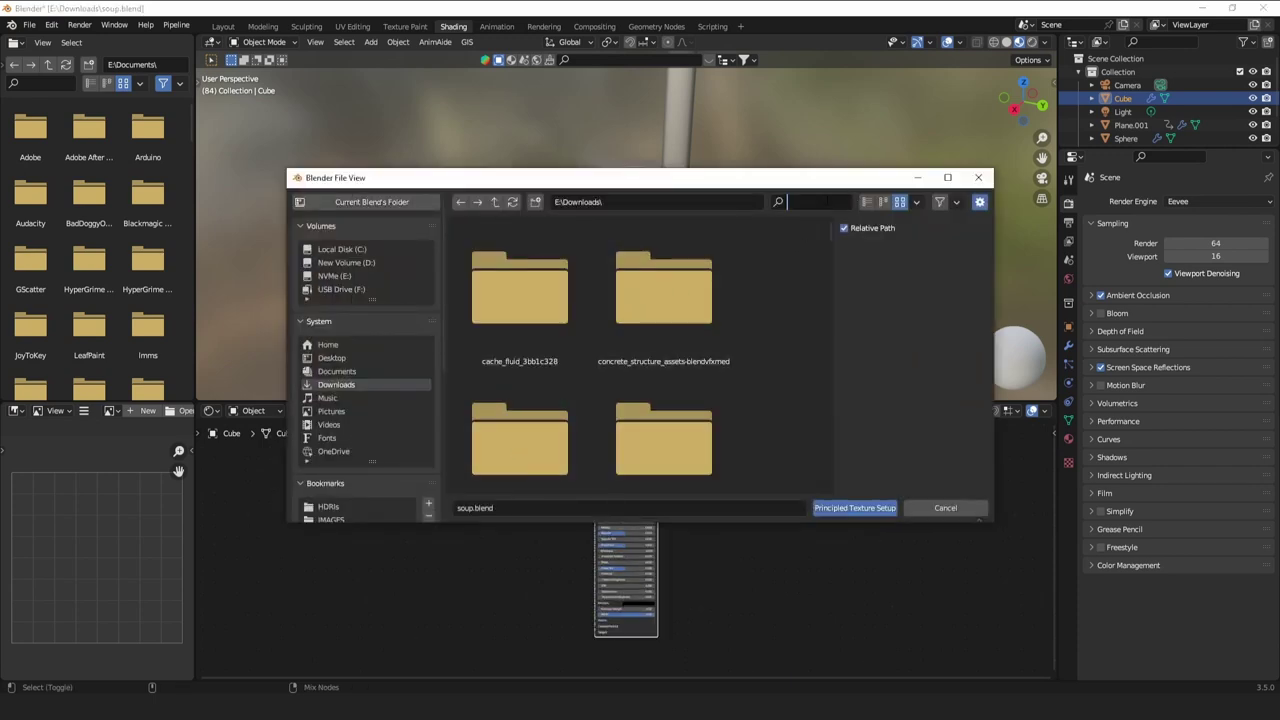
type("sou")
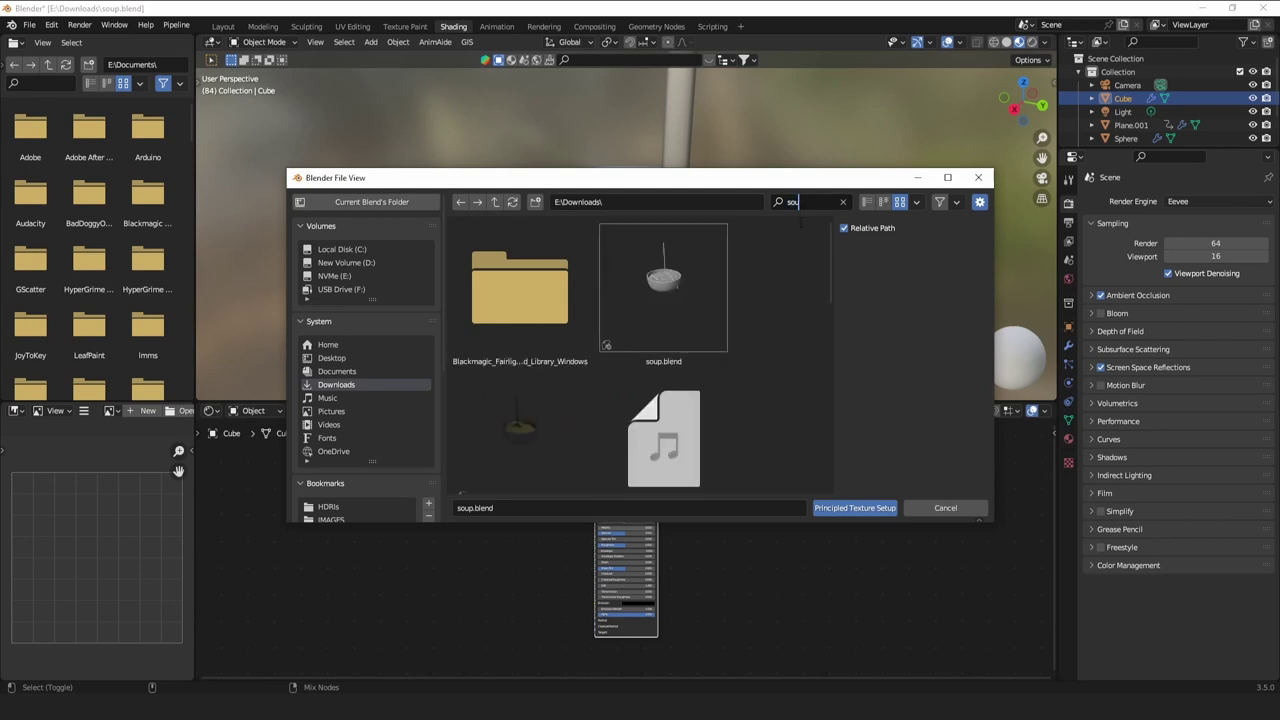
scroll(768, 271, "down", 2)
left_click(810, 202)
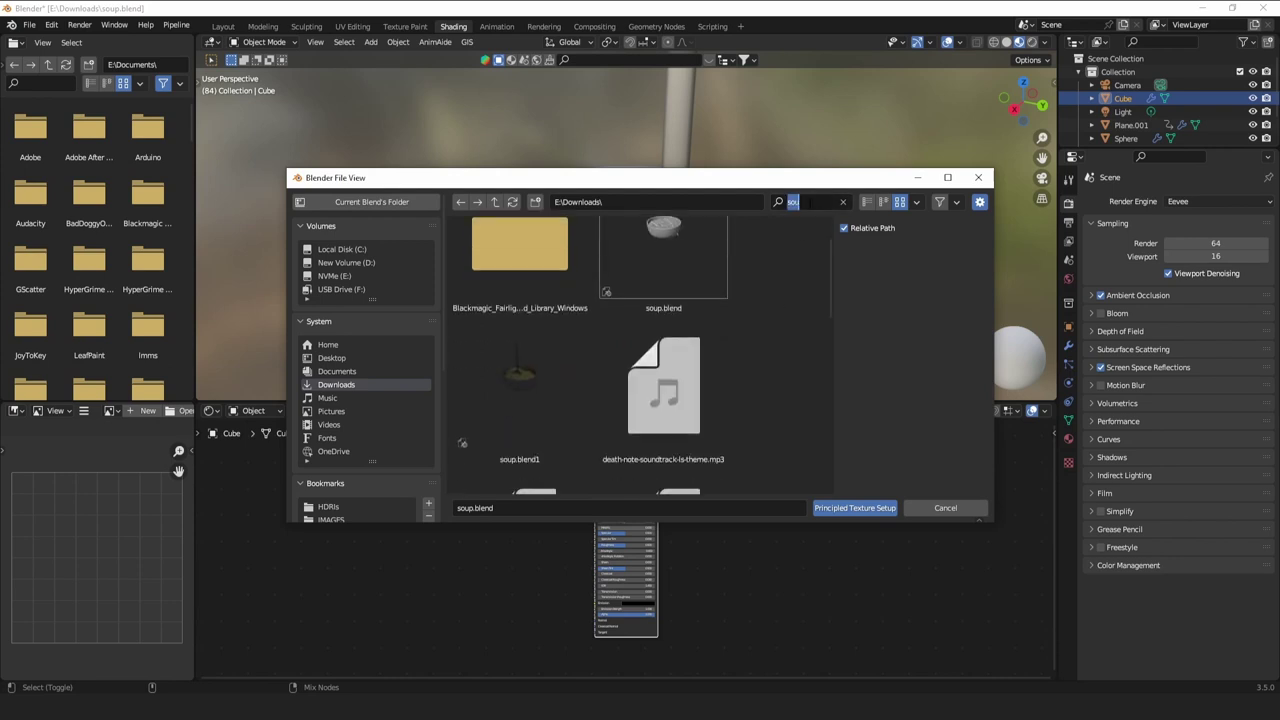
key("BackSpace")
key("Return")
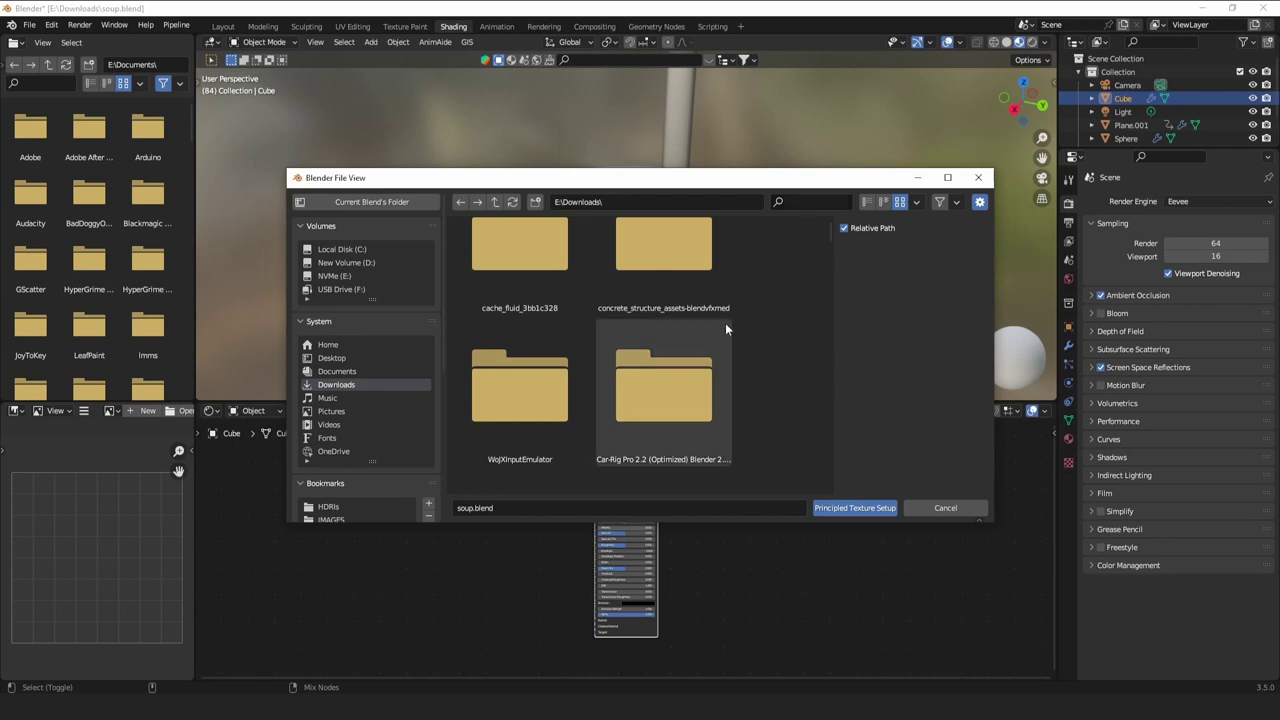
Load all the texture maps from the Poly - split pea soup folder in Downloads into the Principled Texture Setup.
scroll(726, 326, "down", 10)
scroll(725, 323, "down", 8)
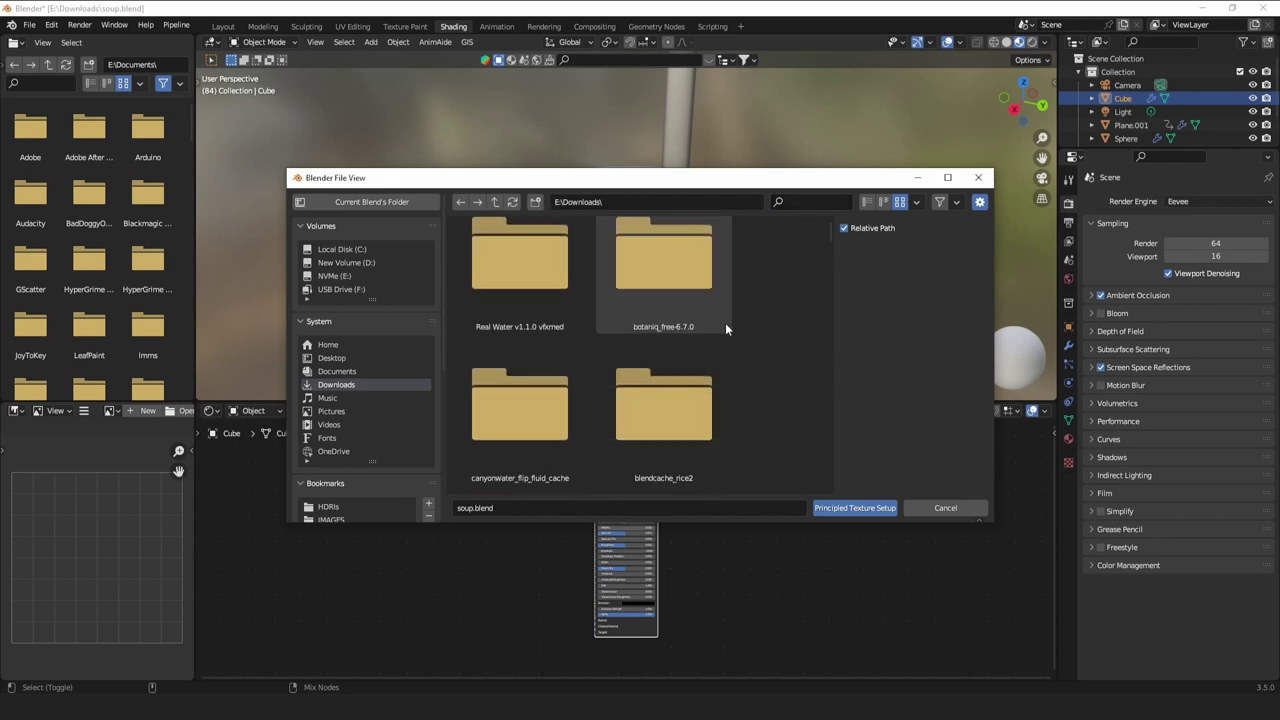
double_click(567, 296)
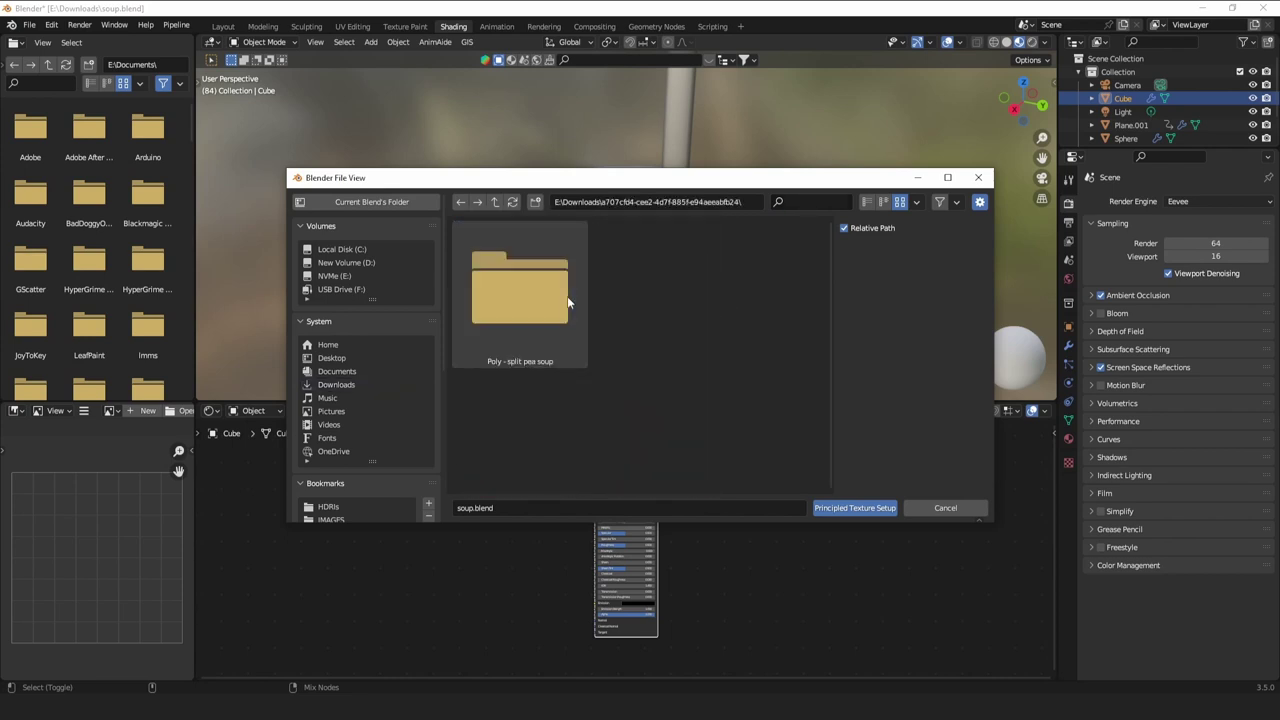
double_click(535, 300)
left_click(848, 513)
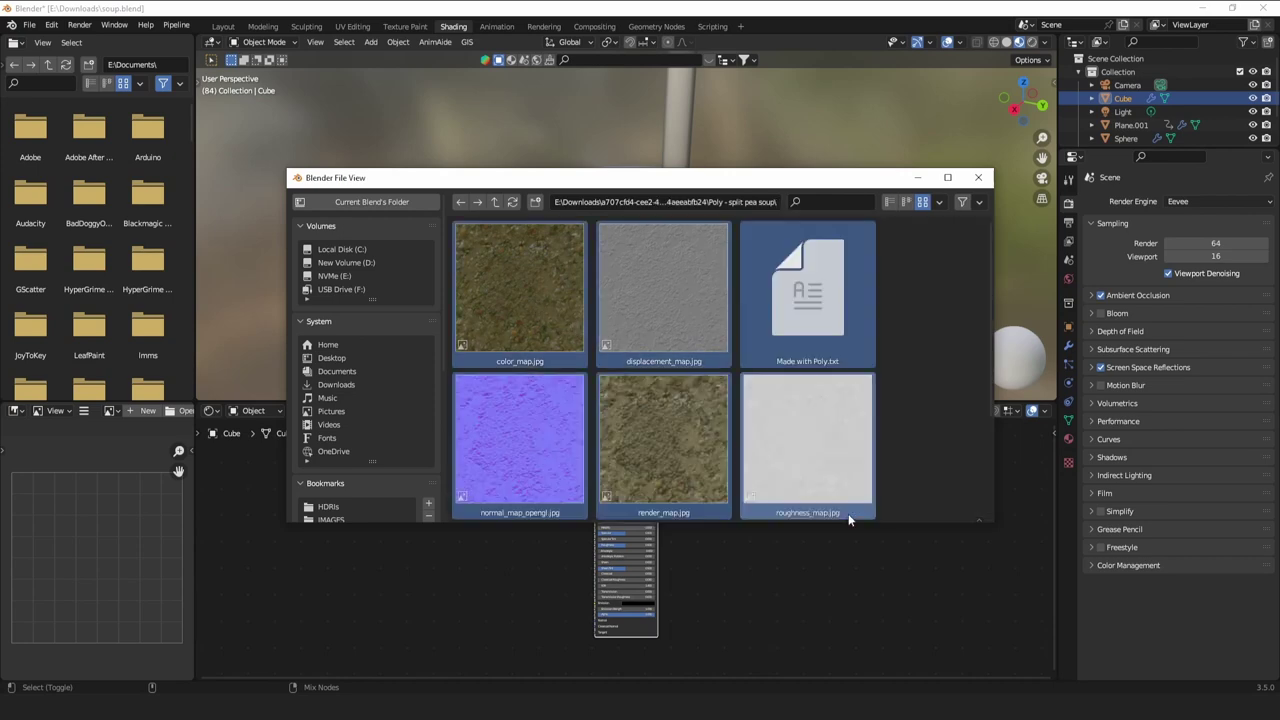
Examine the newly textured soup surface in the bowl from several angles and distances.
middle_click_drag(681, 333, 704, 365)
scroll(704, 365, "up", 4)
key("Tab")
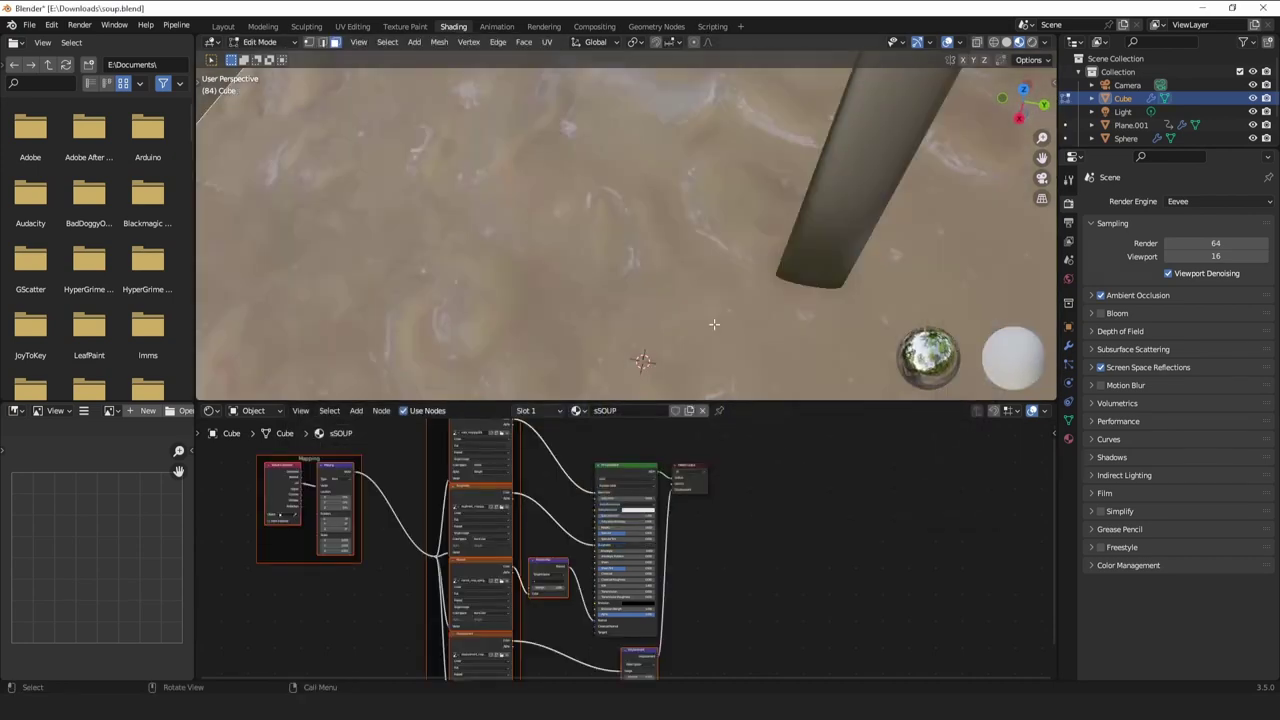
key("Tab")
scroll(713, 321, "down", 4)
middle_click_drag(713, 321, 748, 293)
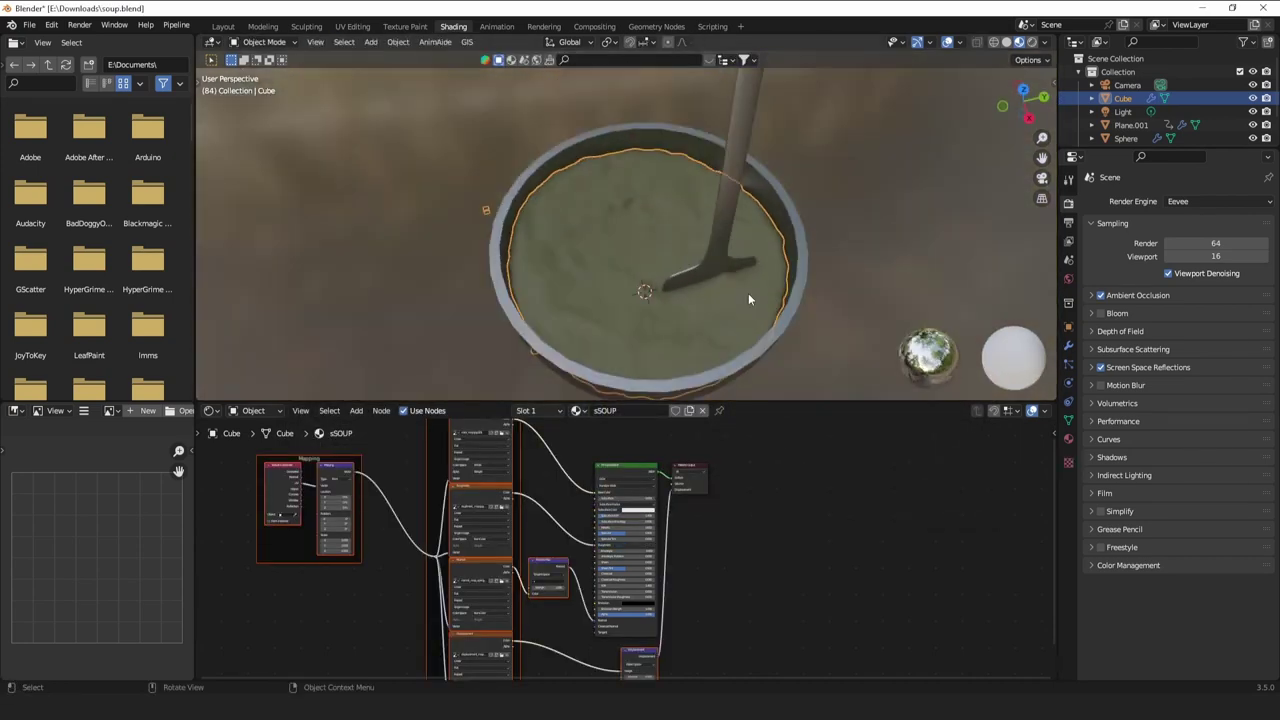
middle_click_drag(305, 494, 436, 549)
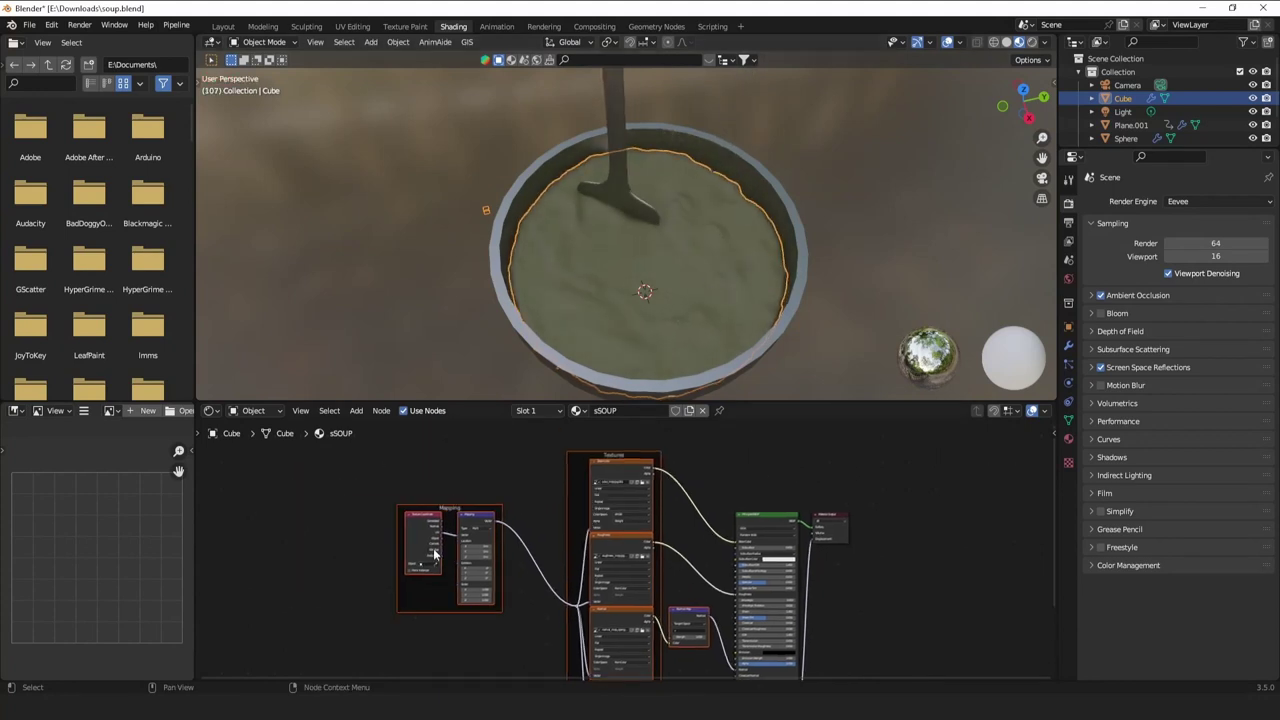
scroll(450, 555, "up", 5)
middle_click_drag(605, 280, 638, 223)
scroll(617, 283, "up", 3)
Try driving the Mapping node's Vector with Generated texture coordinates and play back the animation.
left_click_drag(463, 621, 237, 516)
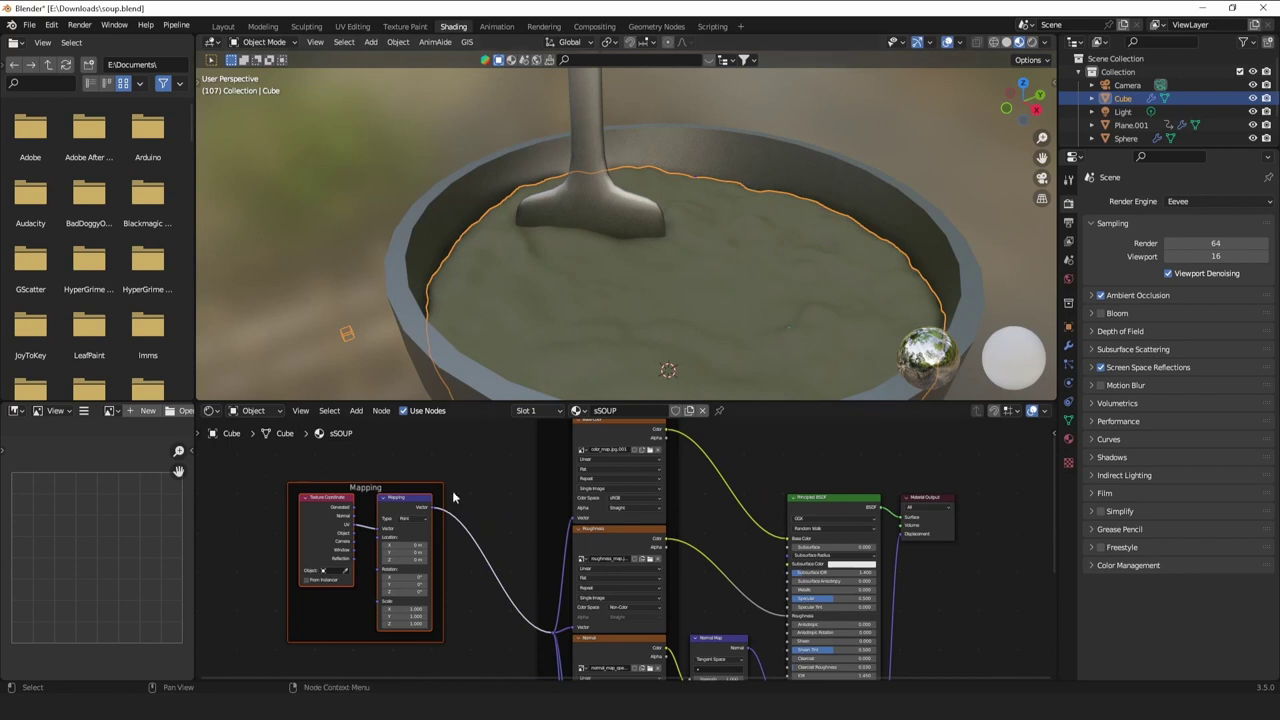
middle_click_drag(453, 497, 656, 512)
scroll(600, 525, "up", 1)
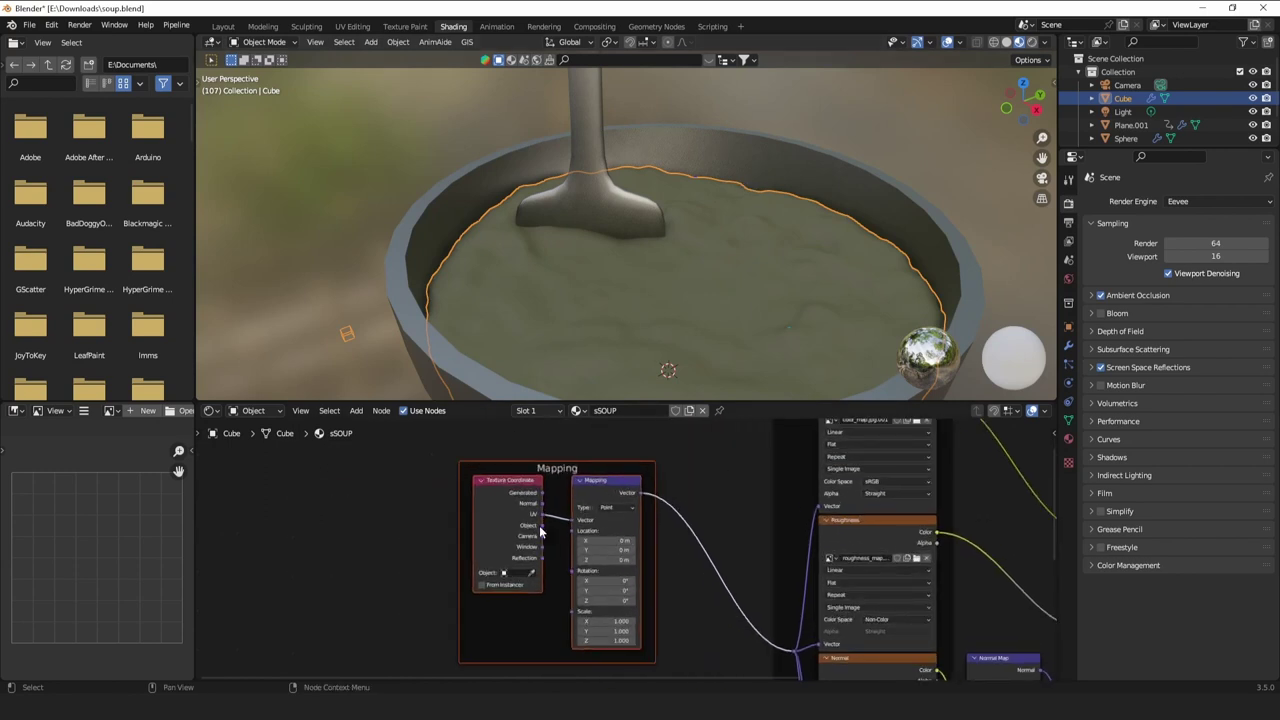
left_click_drag(542, 525, 575, 518)
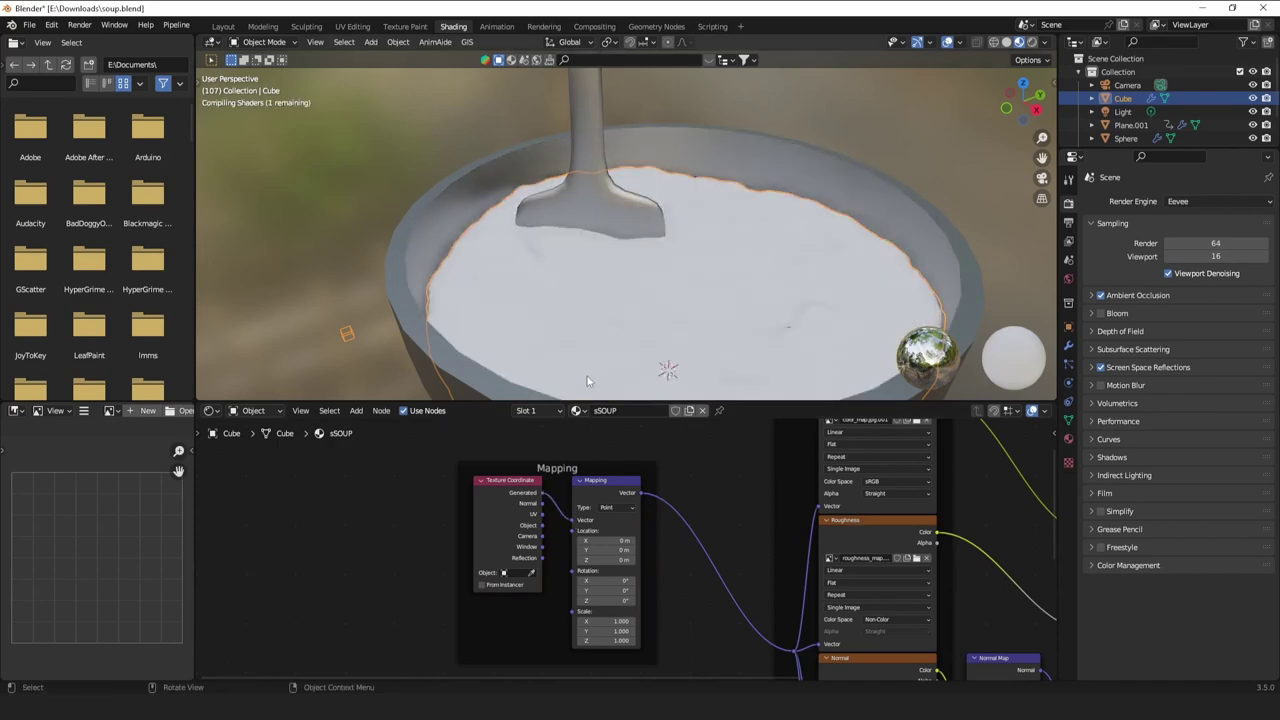
middle_click_drag(587, 379, 585, 74)
key("space")
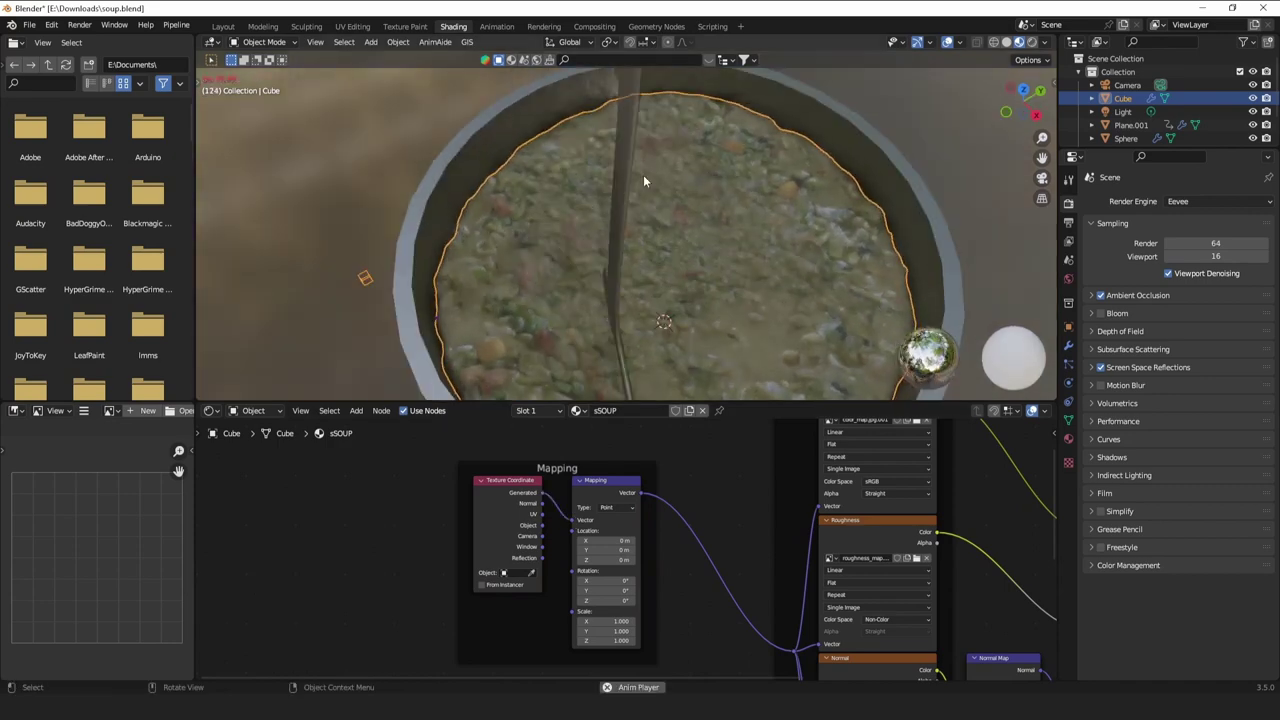
key("space")
Connect the Texture Coordinate node's Object output to the Mapping node's Vector input.
left_click_drag(542, 525, 574, 519)
middle_click_drag(618, 355, 624, 336)
scroll(624, 336, "up", 1)
Set the Mapping node's X and Y scale to 0.5 to enlarge the soup texture.
middle_click_drag(604, 530, 592, 488)
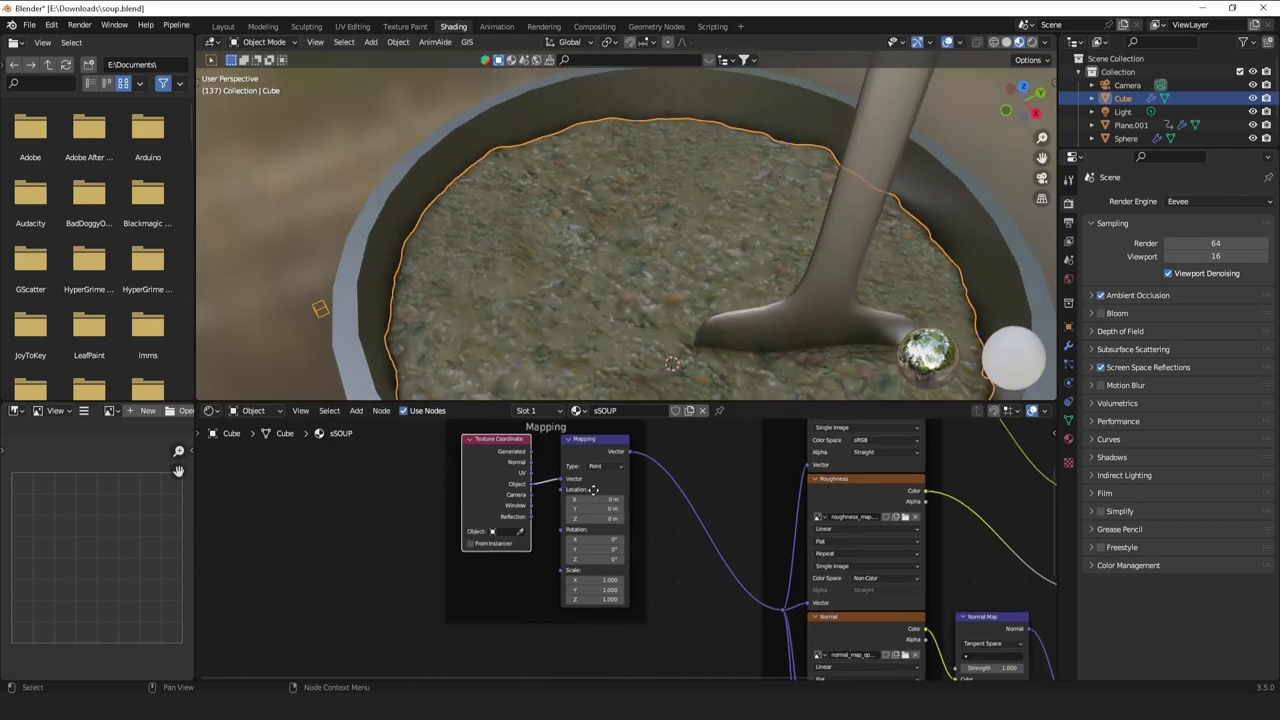
scroll(600, 550, "up", 2)
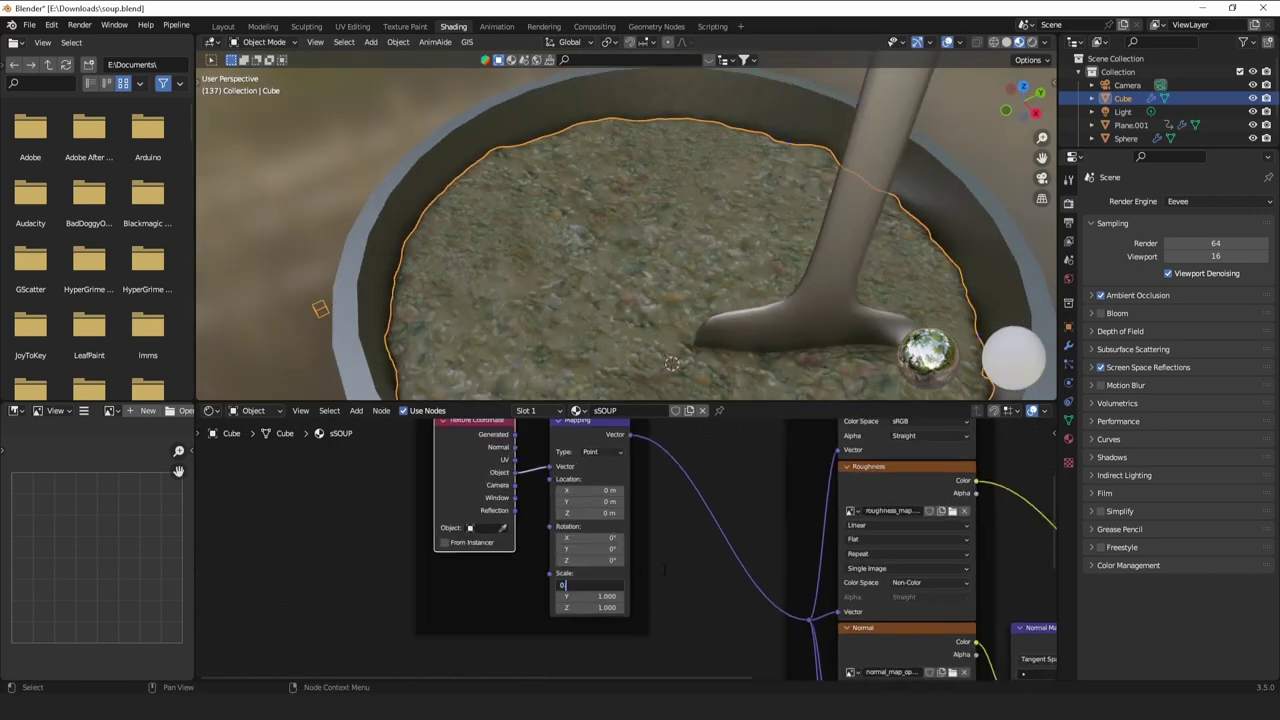
type(".5")
key("Tab")
type("0")
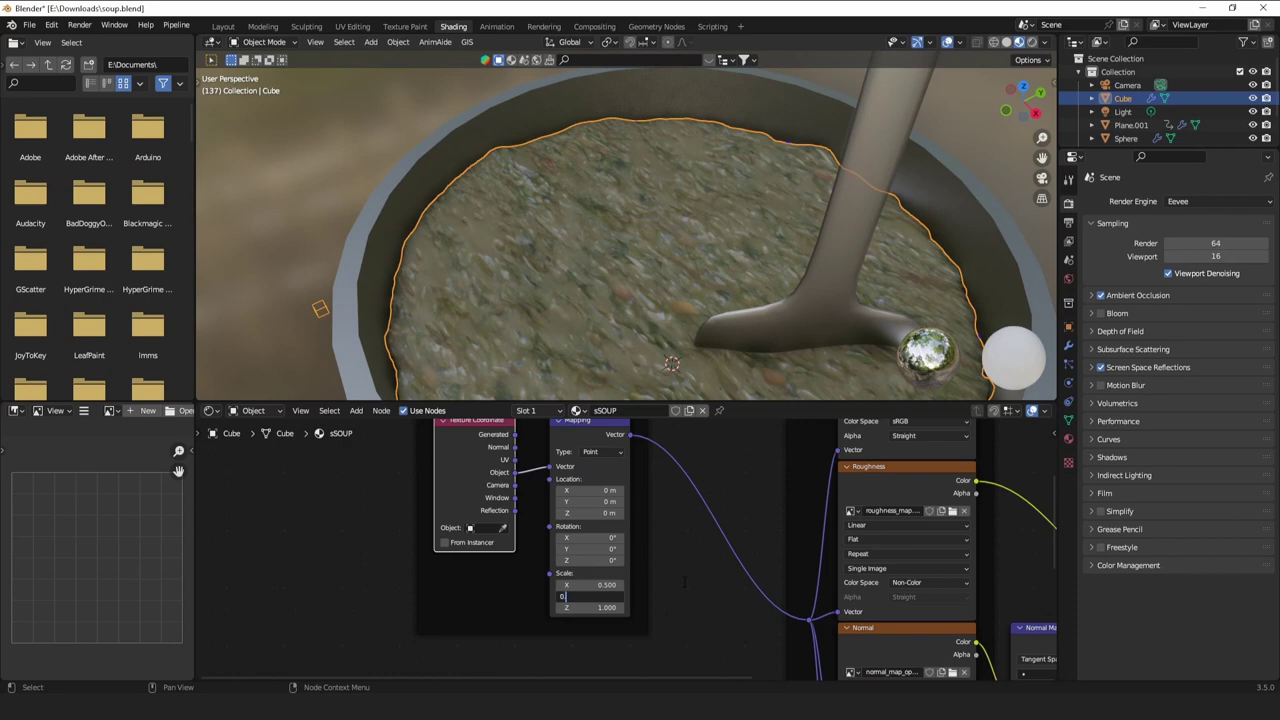
type(".5")
key("Return")
Play back the animation and inspect how the enlarged texture behaves while the soup is stirred.
key("space")
scroll(646, 253, "down", 4)
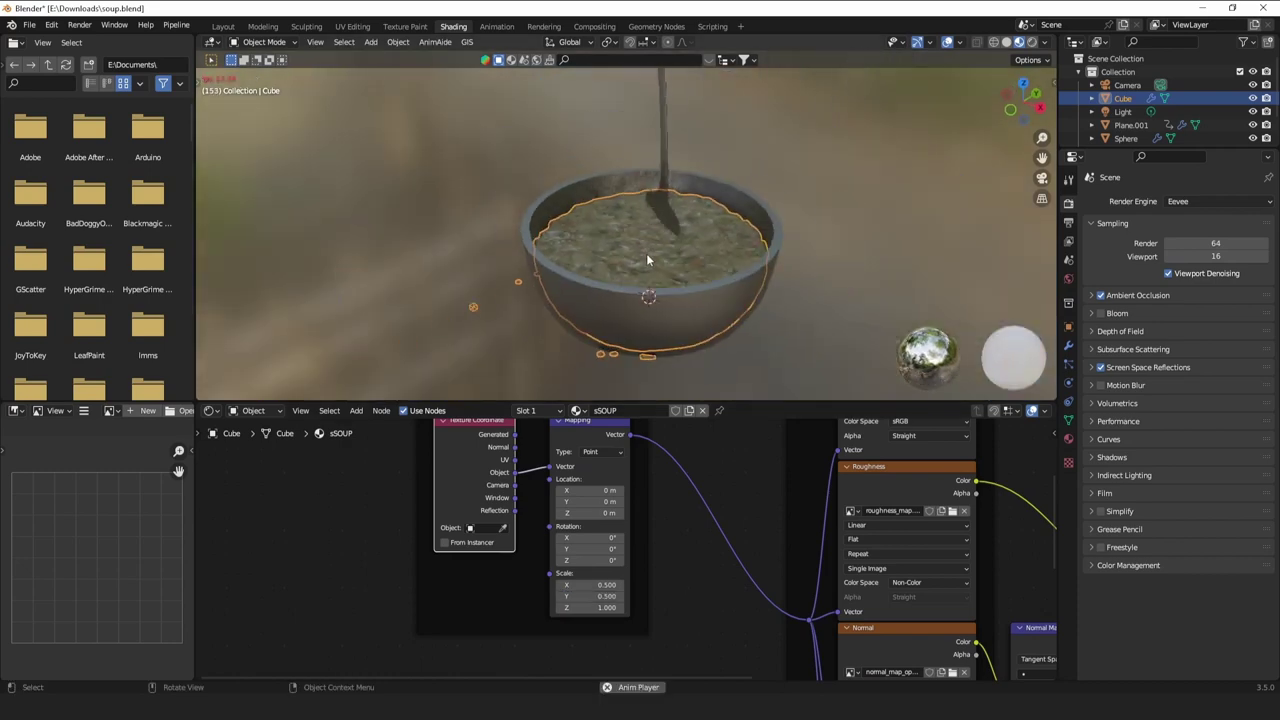
middle_click_drag(646, 255, 748, 271)
scroll(548, 281, "up", 4)
scroll(748, 271, "up", 6)
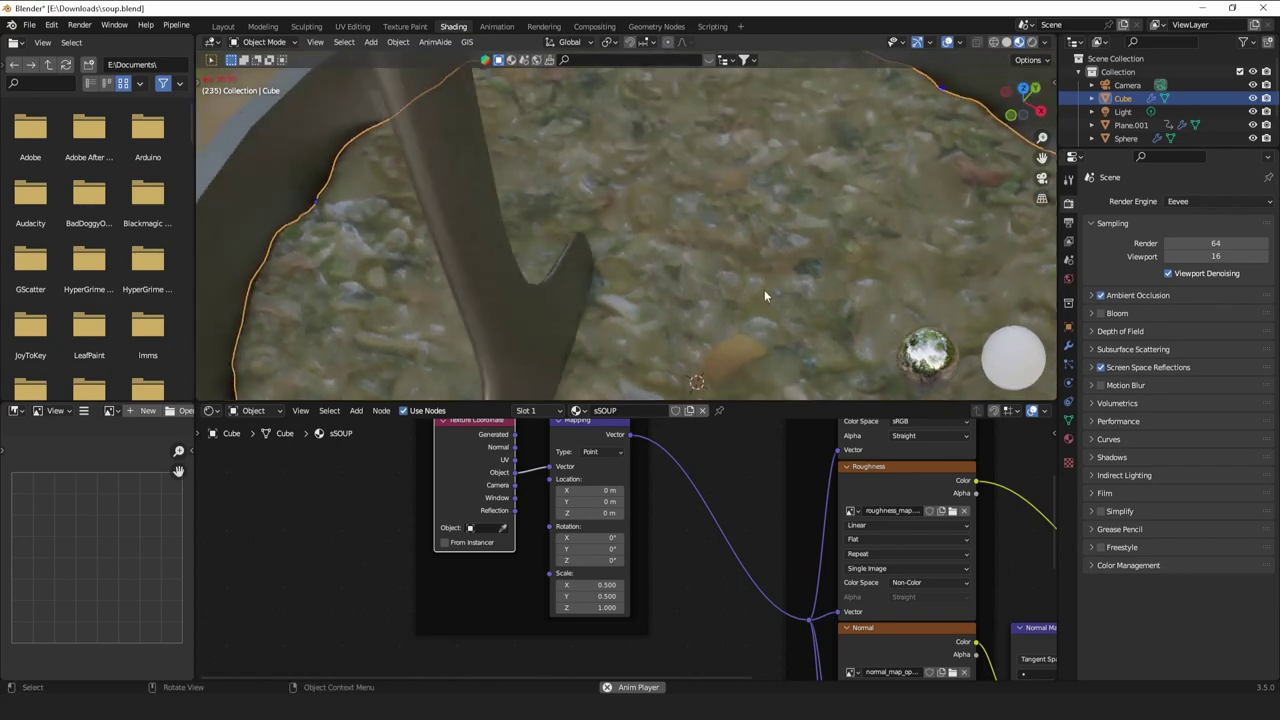
key("space")
Insert a ColorRamp node between the roughness map and the Principled BSDF's Roughness input.
middle_click_drag(751, 496, 228, 567)
middle_click_drag(338, 515, 366, 627)
key("shift+a")
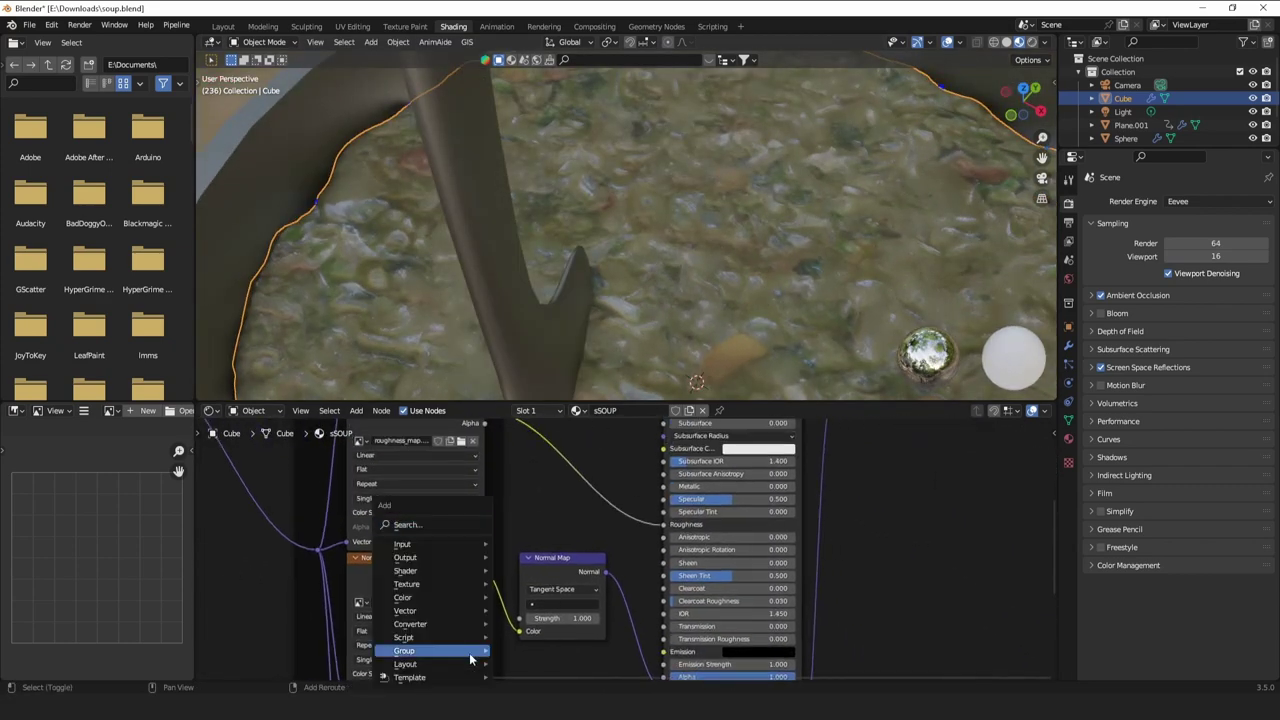
mouse_move(460, 628)
left_click(549, 465)
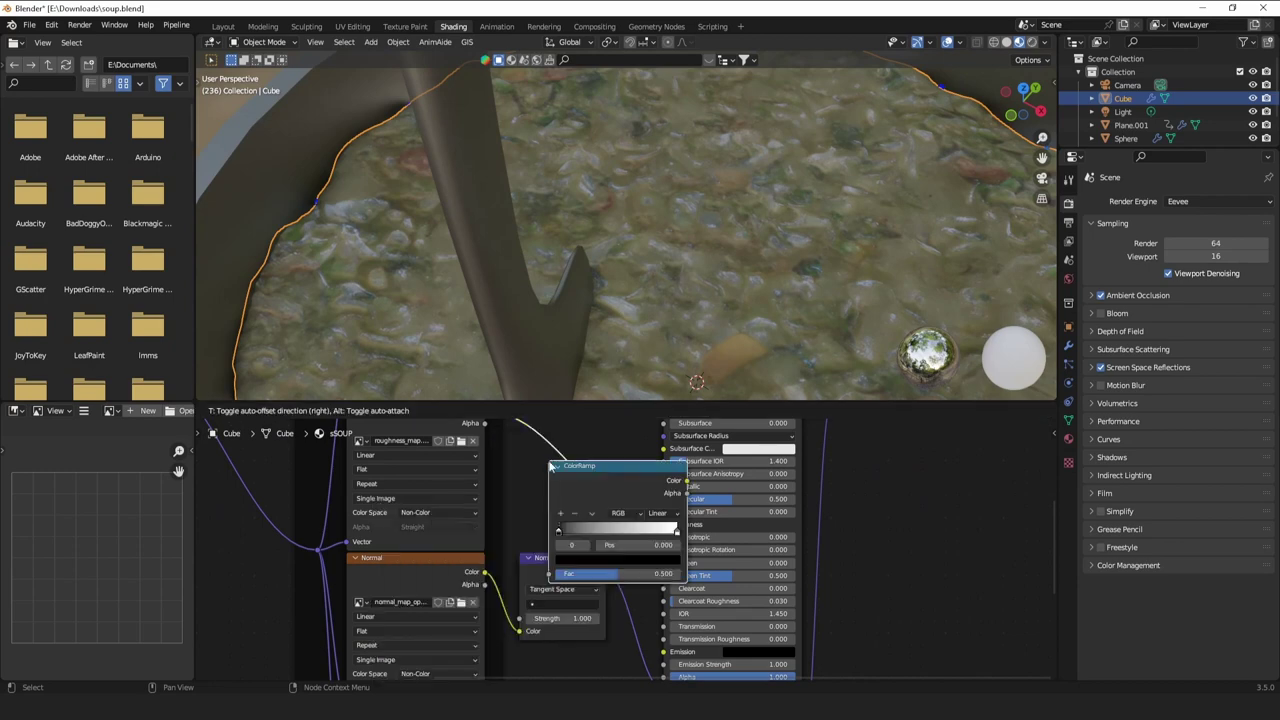
left_click(549, 465)
Move the ColorRamp's black stop to a position of about 0.74 to make the soup glossier.
left_click_drag(558, 530, 649, 530)
middle_click_drag(682, 323, 571, 264)
mouse_move(647, 530)
left_mouse_down()
mouse_move(624, 527)
mouse_move(642, 532)
left_mouse_up()
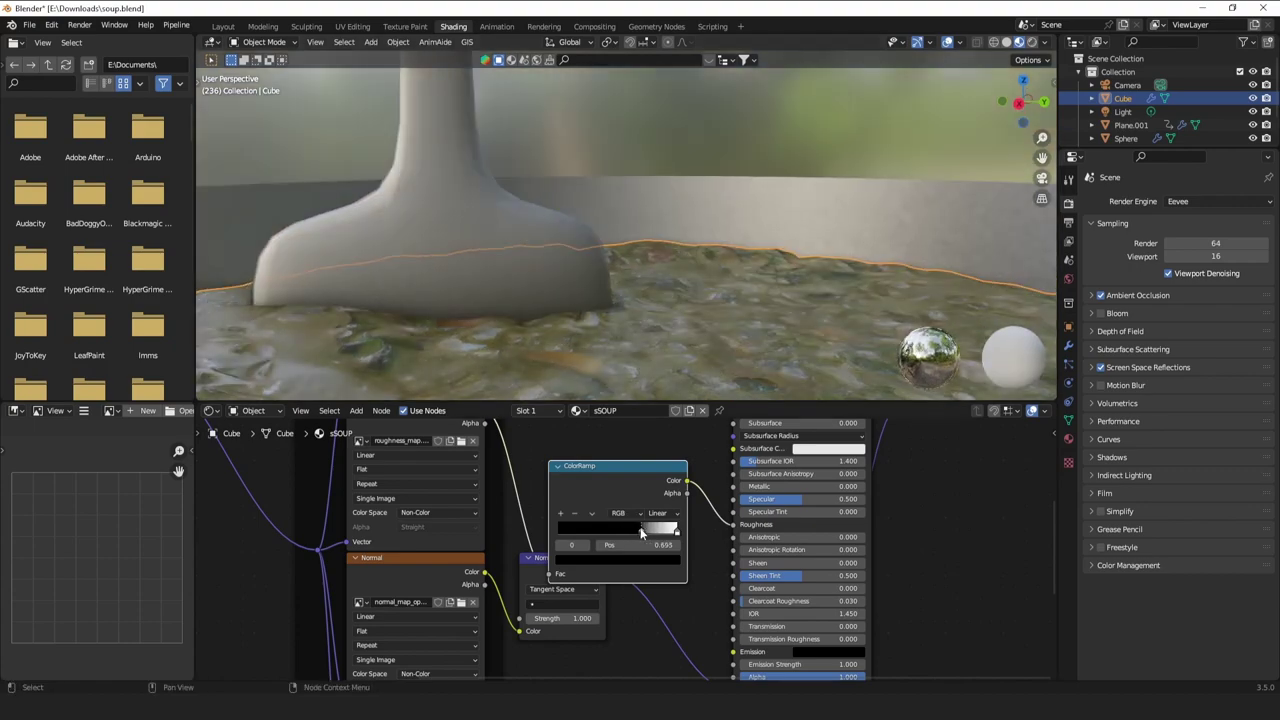
middle_click_drag(590, 310, 680, 395)
scroll(556, 626, "up", 1)
Raise the Normal Map node's strength to 1.13 and check the soup surface in the bowl.
middle_click_drag(556, 626, 549, 576)
mouse_move(582, 570)
left_mouse_down("shift")
mouse_move(533, 570)
mouse_move(582, 570)
left_mouse_up("shift")
scroll(625, 304, "down", 5)
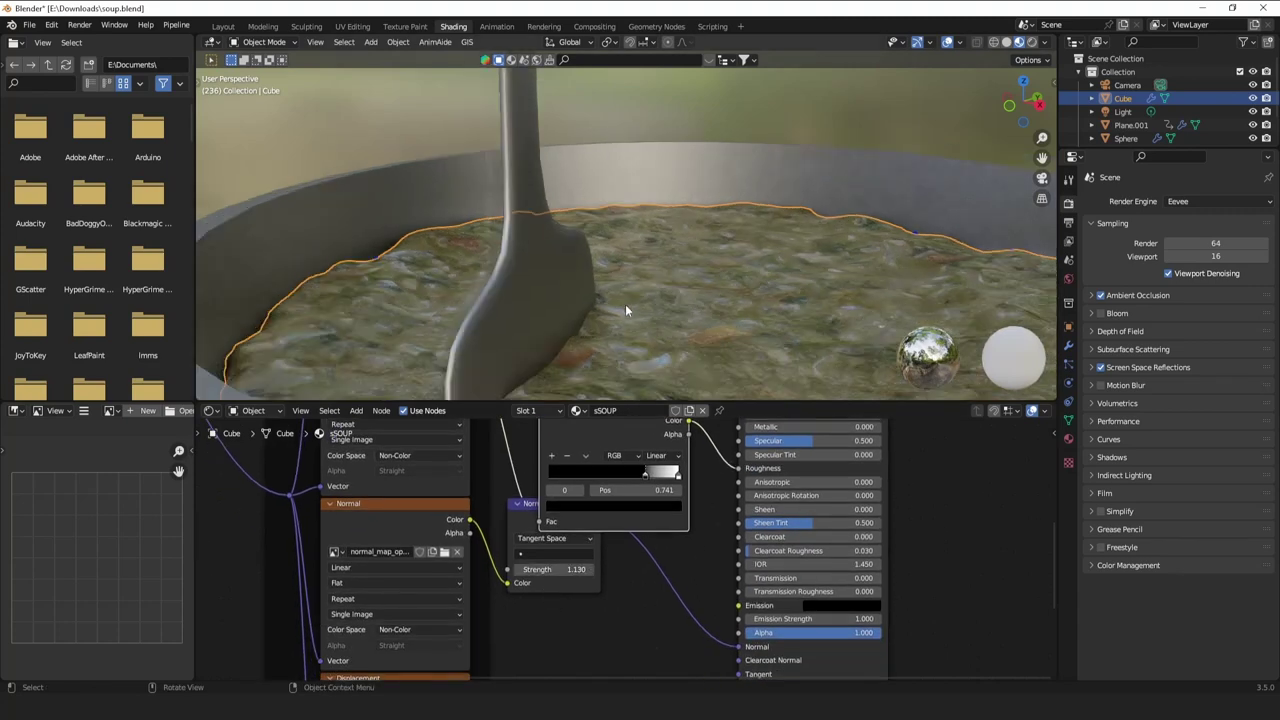
middle_click_drag(625, 304, 584, 345)
scroll(512, 535, "down", 4)
scroll(788, 646, "up", 4)
Drive the Mapping node's Z rotation with the expression #frame/50 and play back the animation.
middle_click_drag(512, 535, 660, 597)
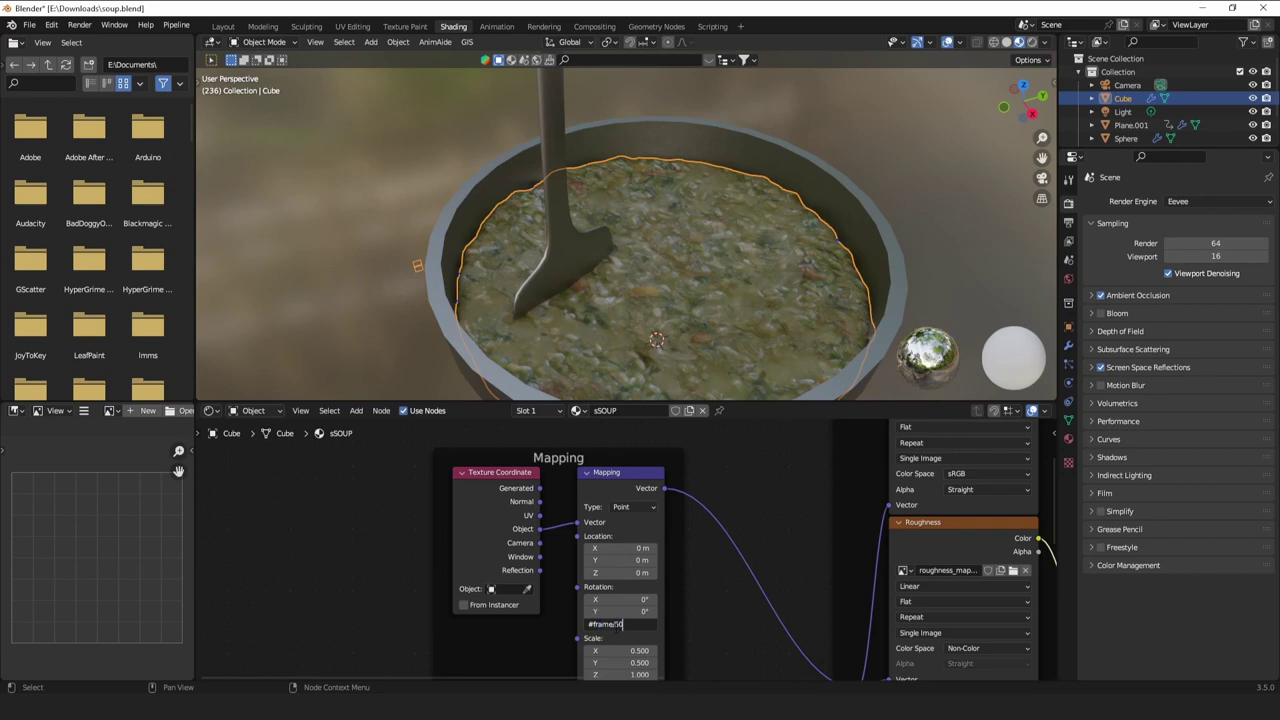
key("Return")
key("space")
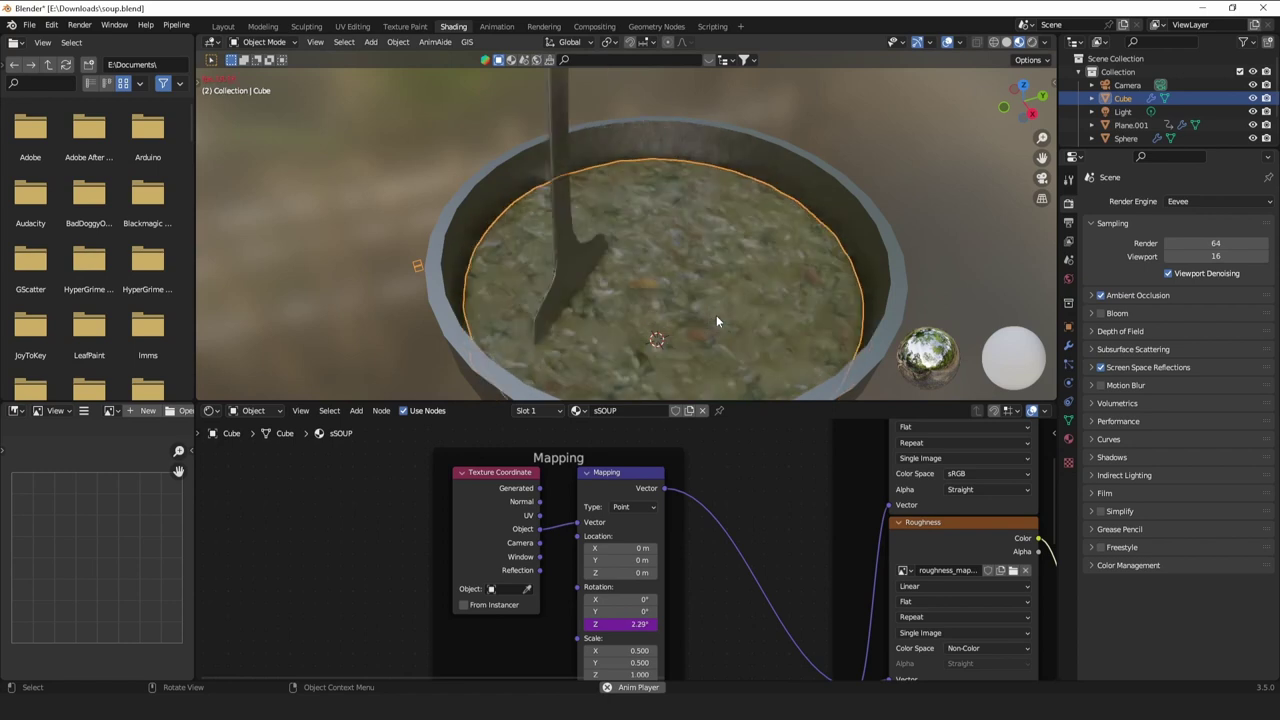
key("space")
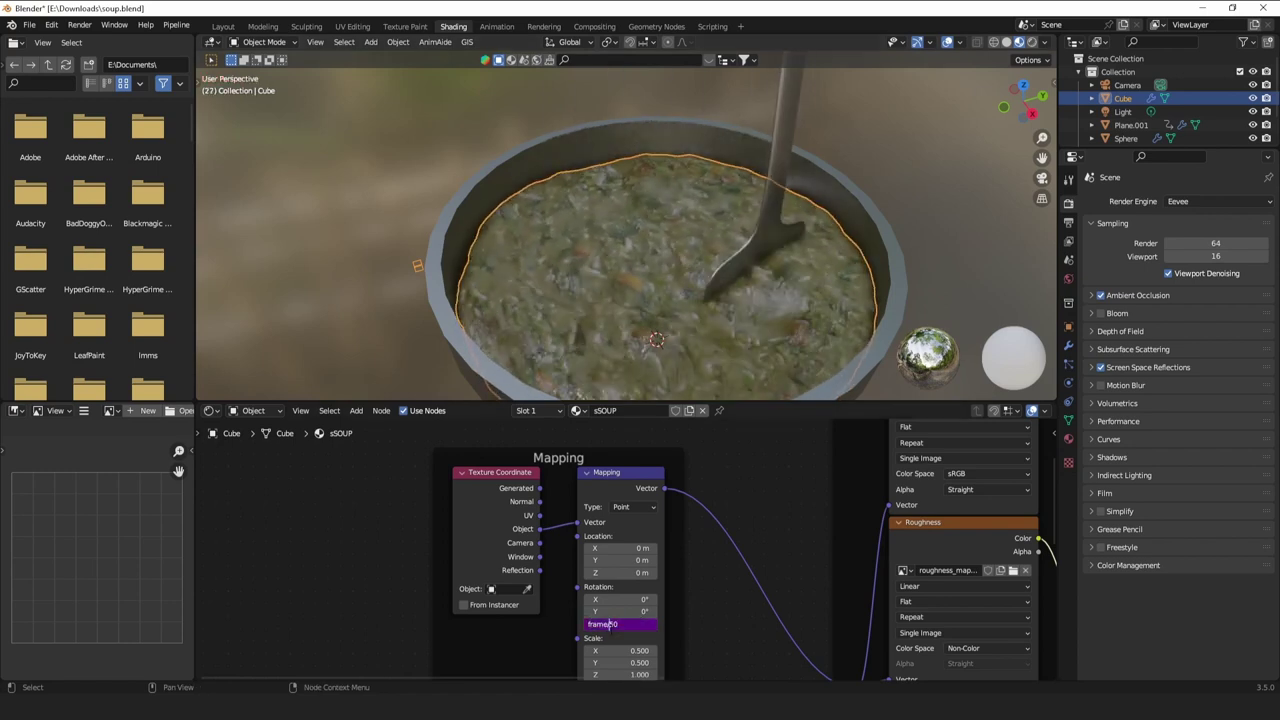
Reverse the texture's spin by changing the Z rotation driver to frame/-50, and play back the stirring.
type("-")
key("Return")
key("space")
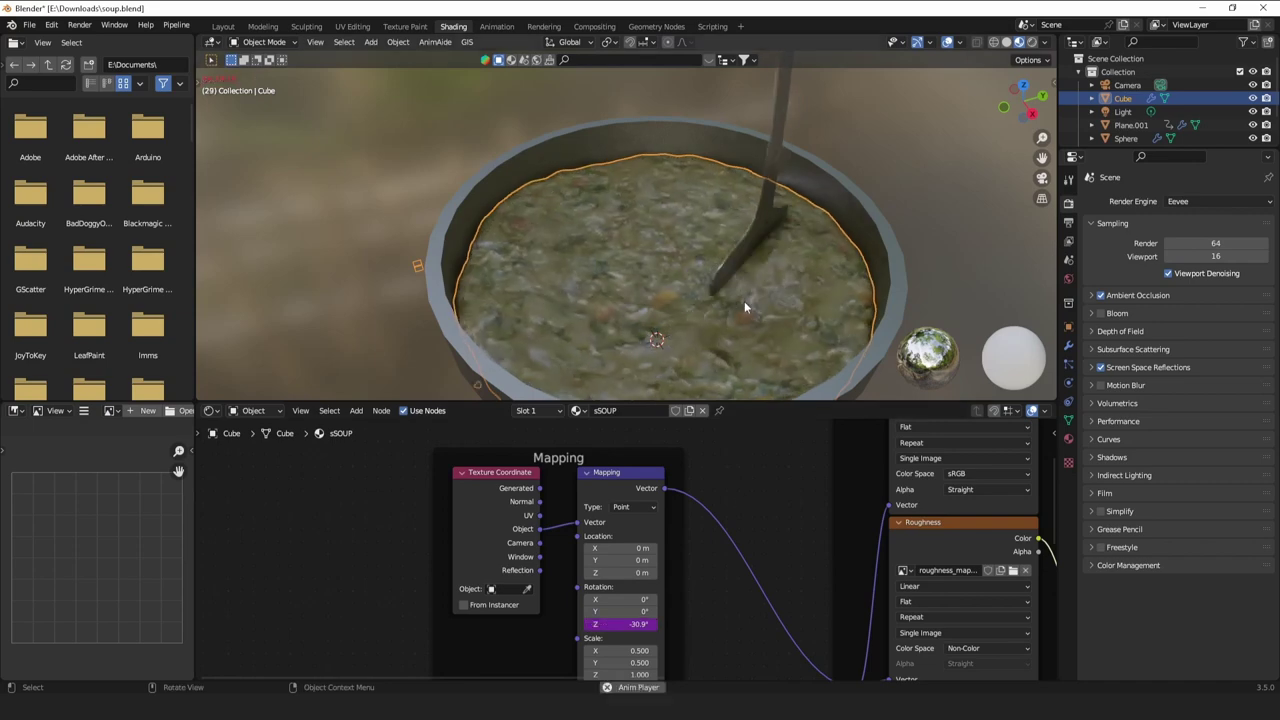
scroll(741, 306, "down", 2)
middle_click_drag(740, 300, 702, 288)
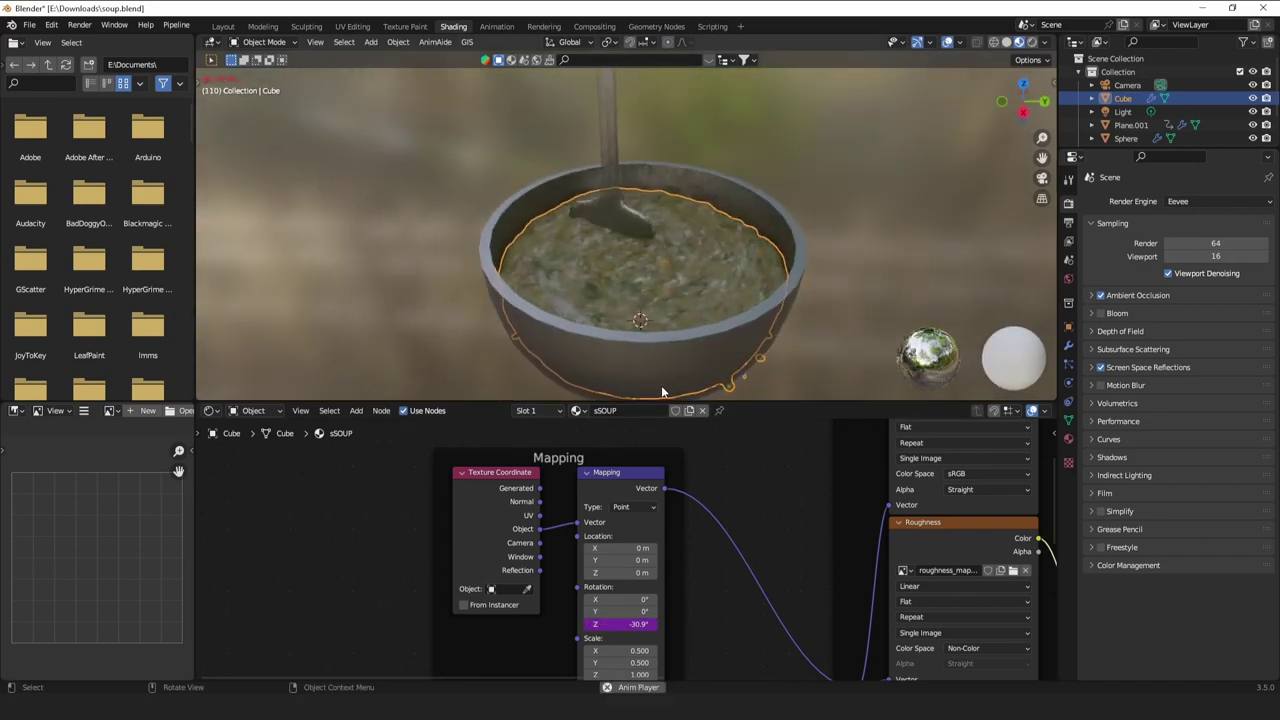
key("space")
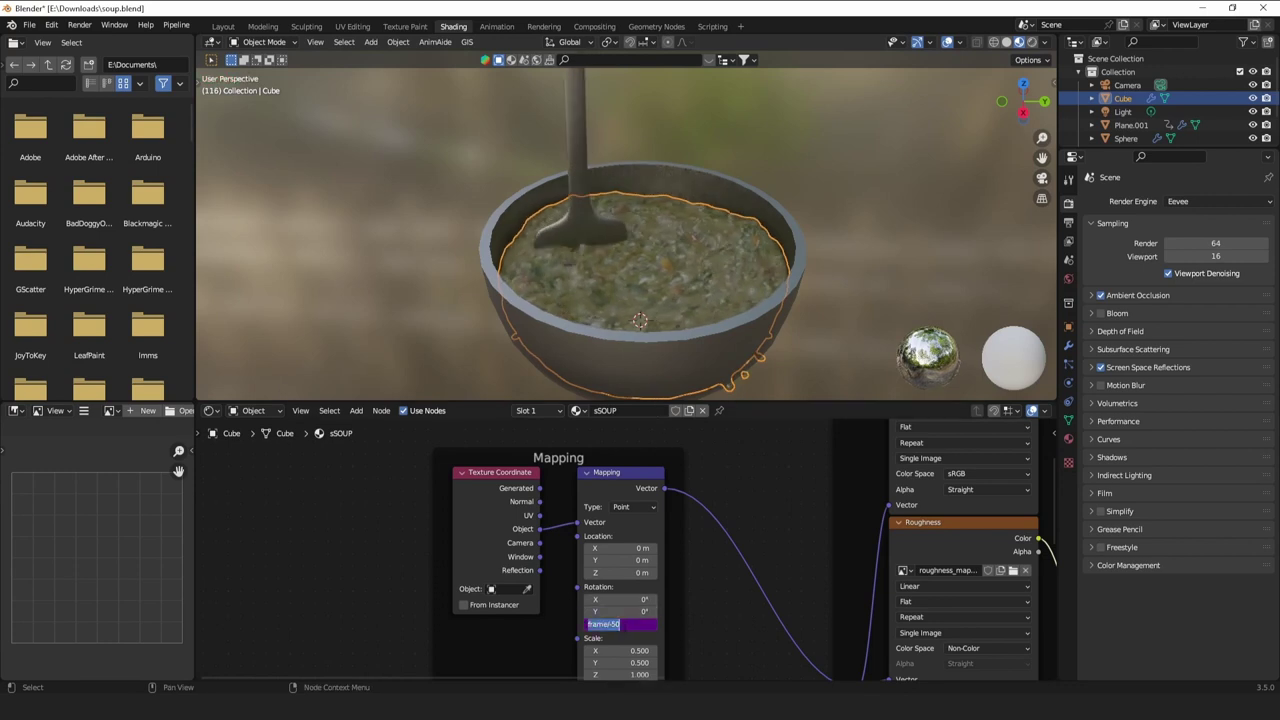
Change the divisor in the Z rotation's frame expression to make the texture spin faster, and play back the animation.
key("Tab")
key("Return")
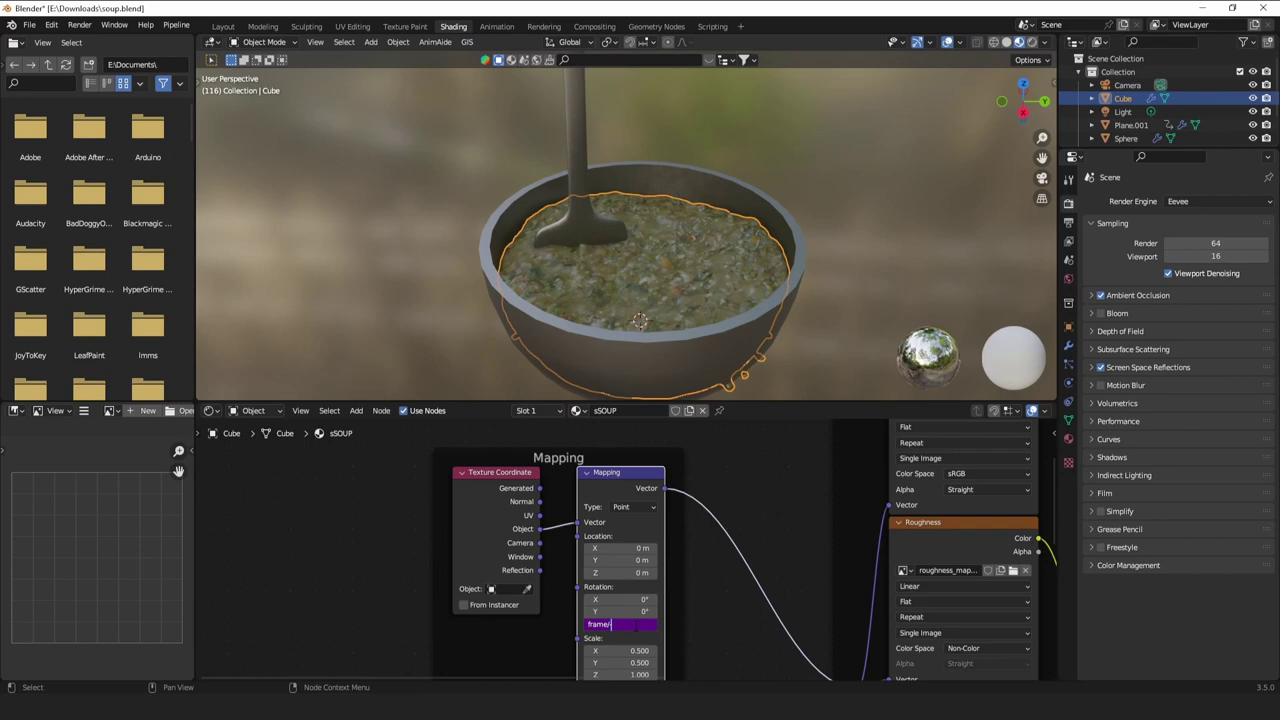
key("Return")
key("space")
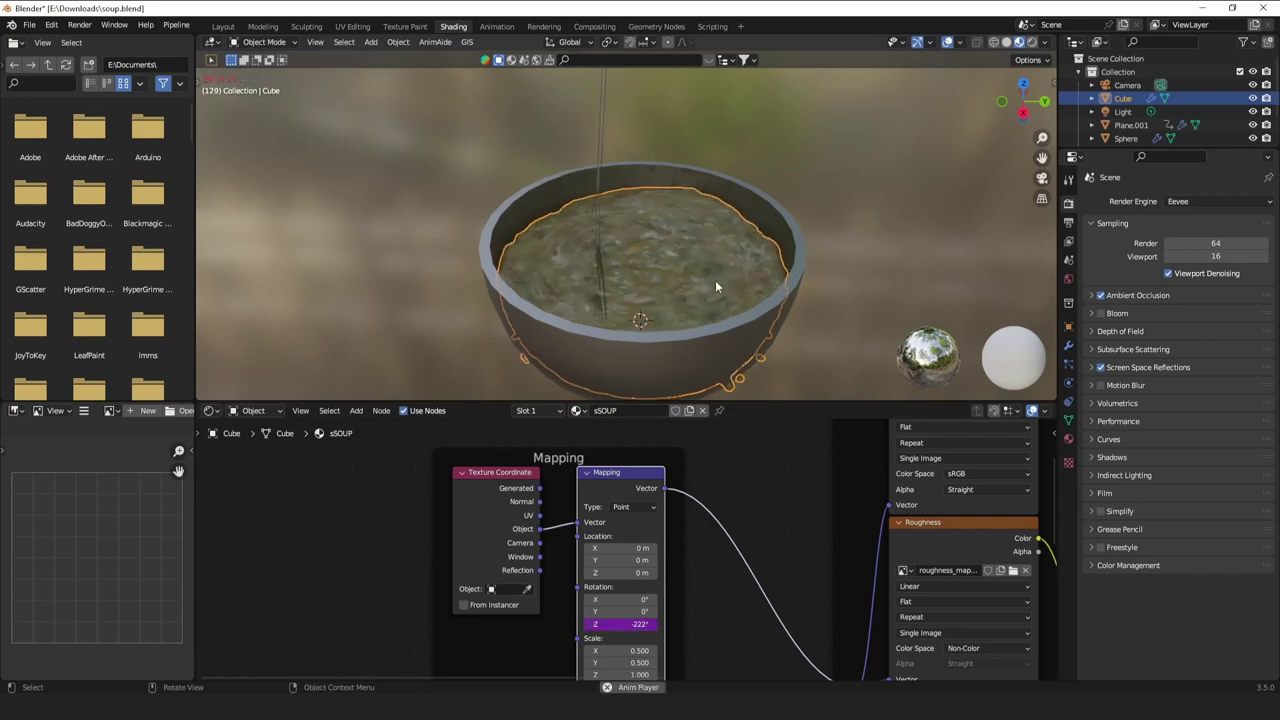
middle_click_drag(715, 280, 797, 321)
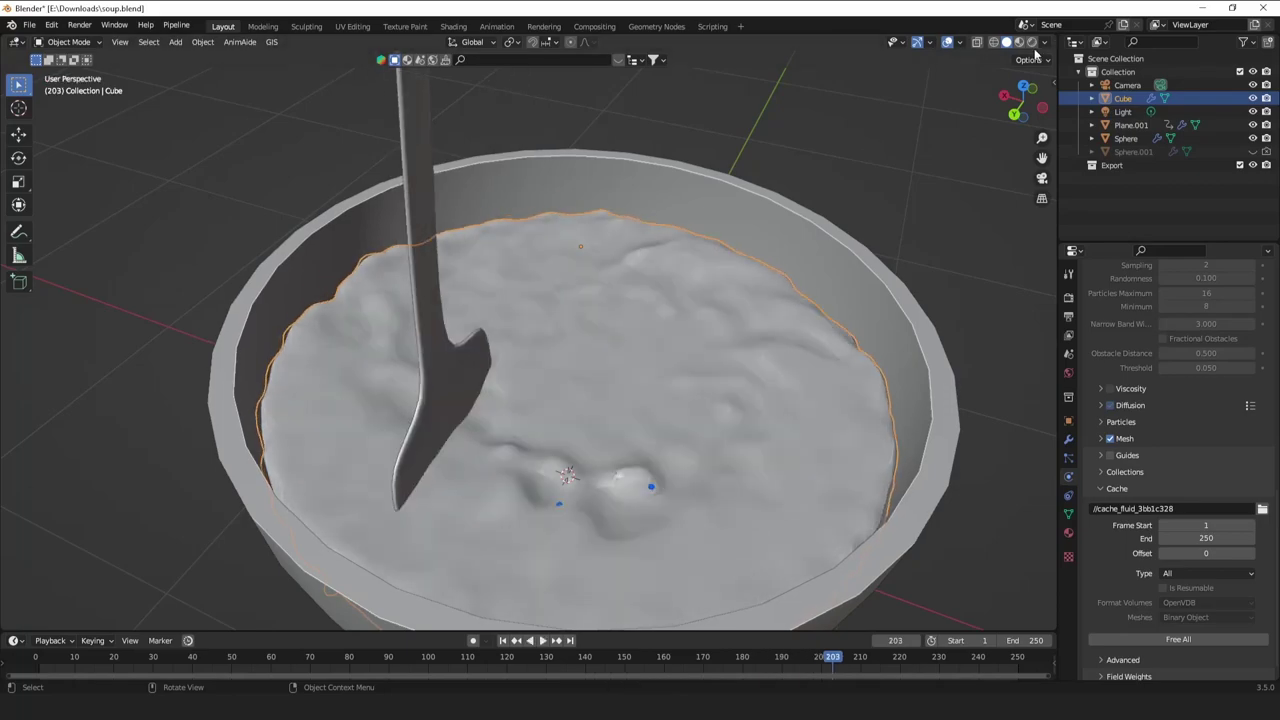
In the Layout workspace, show the viewport in Material Preview shading and examine the soup up close.
left_click(1019, 42)
mouse_move(812, 302)
middle_mouse_down()
mouse_move(802, 247)
mouse_move(821, 305)
mouse_move(826, 248)
mouse_move(840, 269)
mouse_move(1048, 383)
middle_mouse_up()
scroll(802, 247, "down", 5)
scroll(821, 305, "up", 6)
scroll(821, 304, "down", 4)
scroll(852, 275, "up", 5)
Add a Decimate and a Displace modifier to the liquid mesh and delete the Decimate again.
left_click(1068, 457)
left_click(1068, 439)
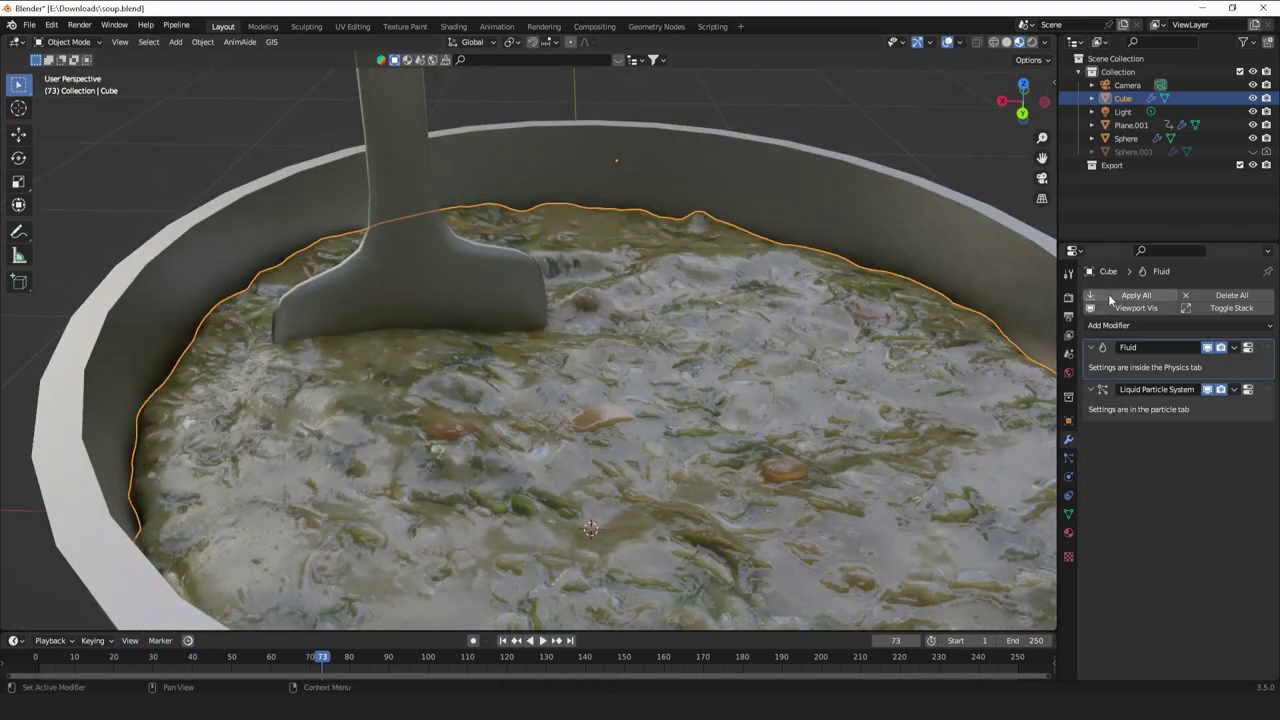
left_click(1120, 325)
left_click(1036, 422)
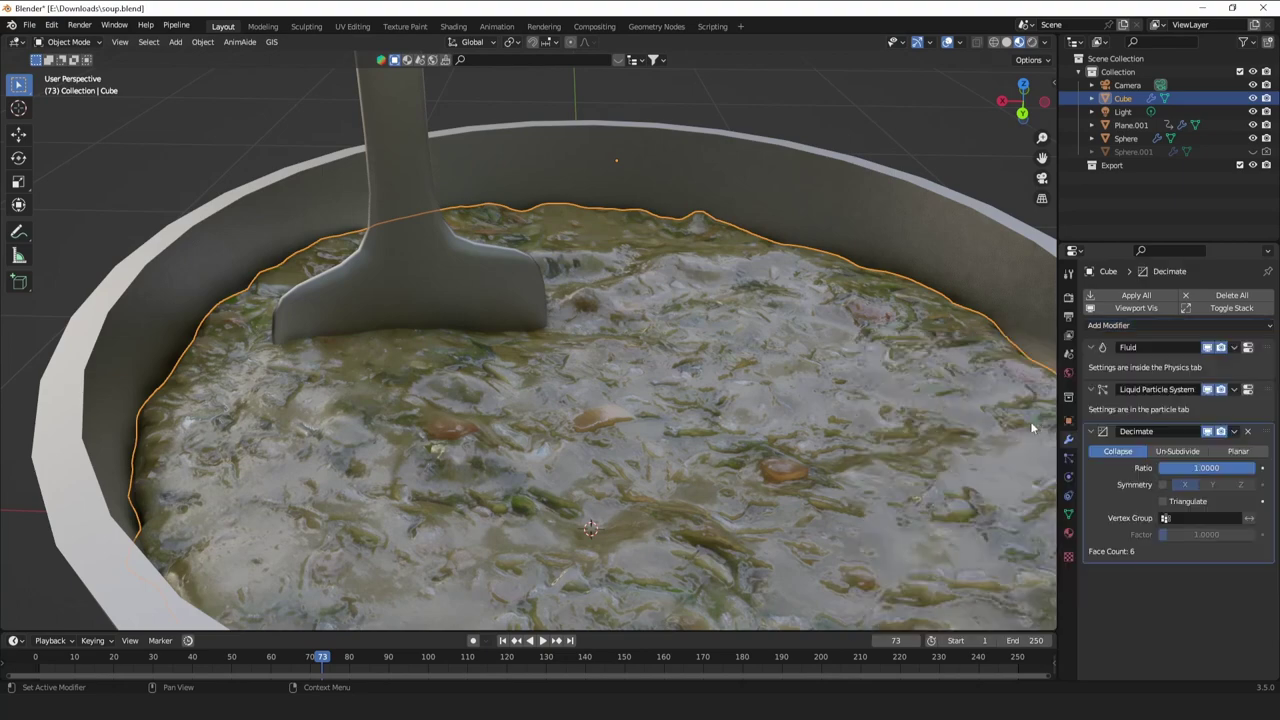
left_click(1190, 325)
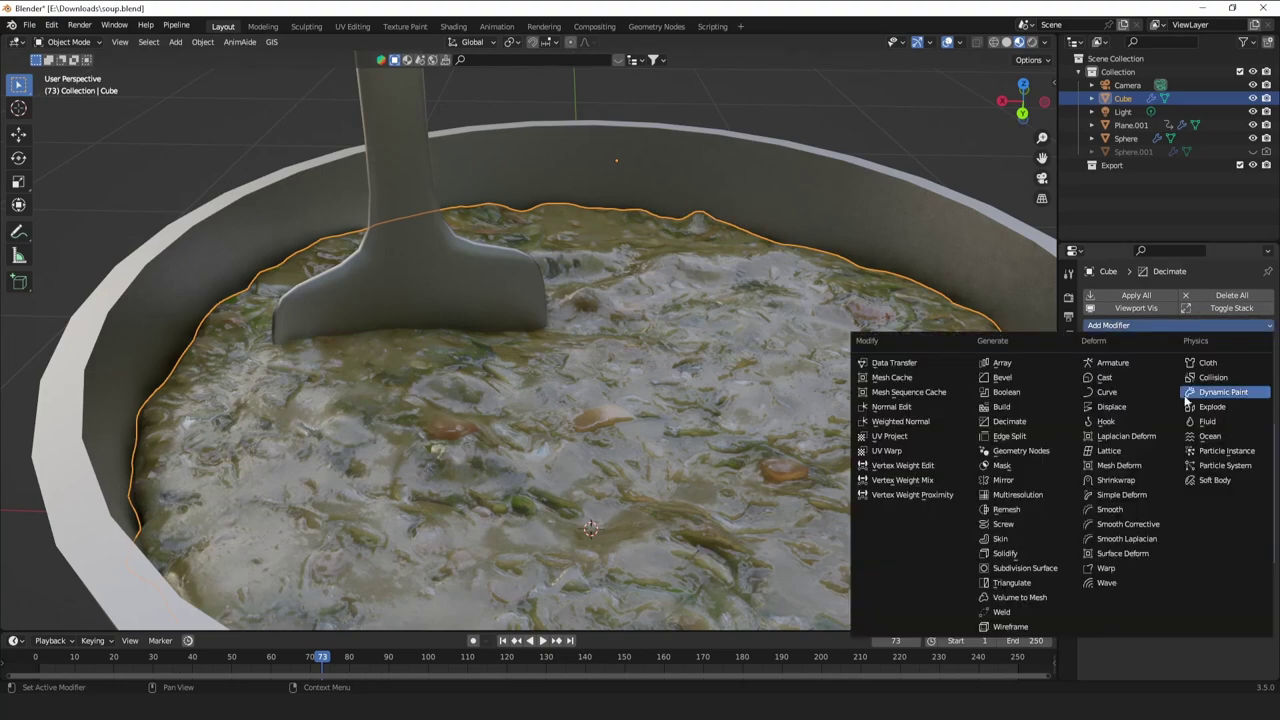
left_click(1120, 408)
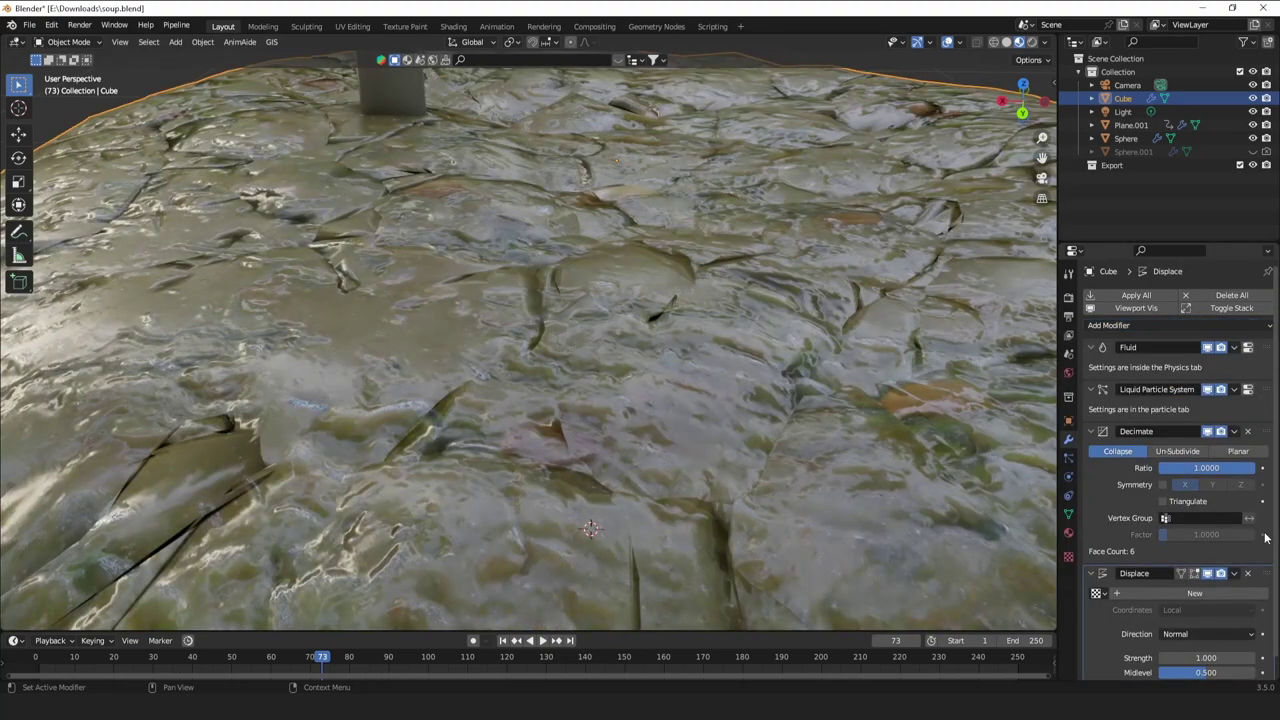
left_click(1247, 432)
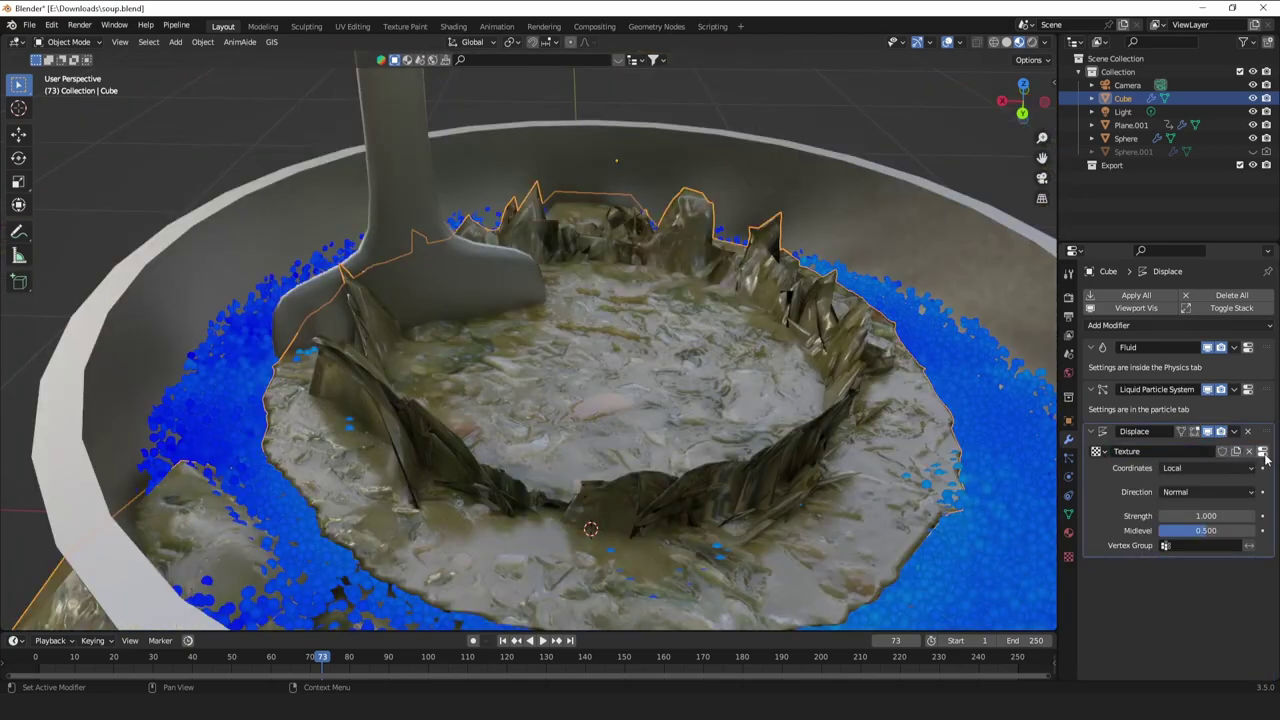
Set the type of the Displace modifier's texture to Clouds.
left_click(1262, 452)
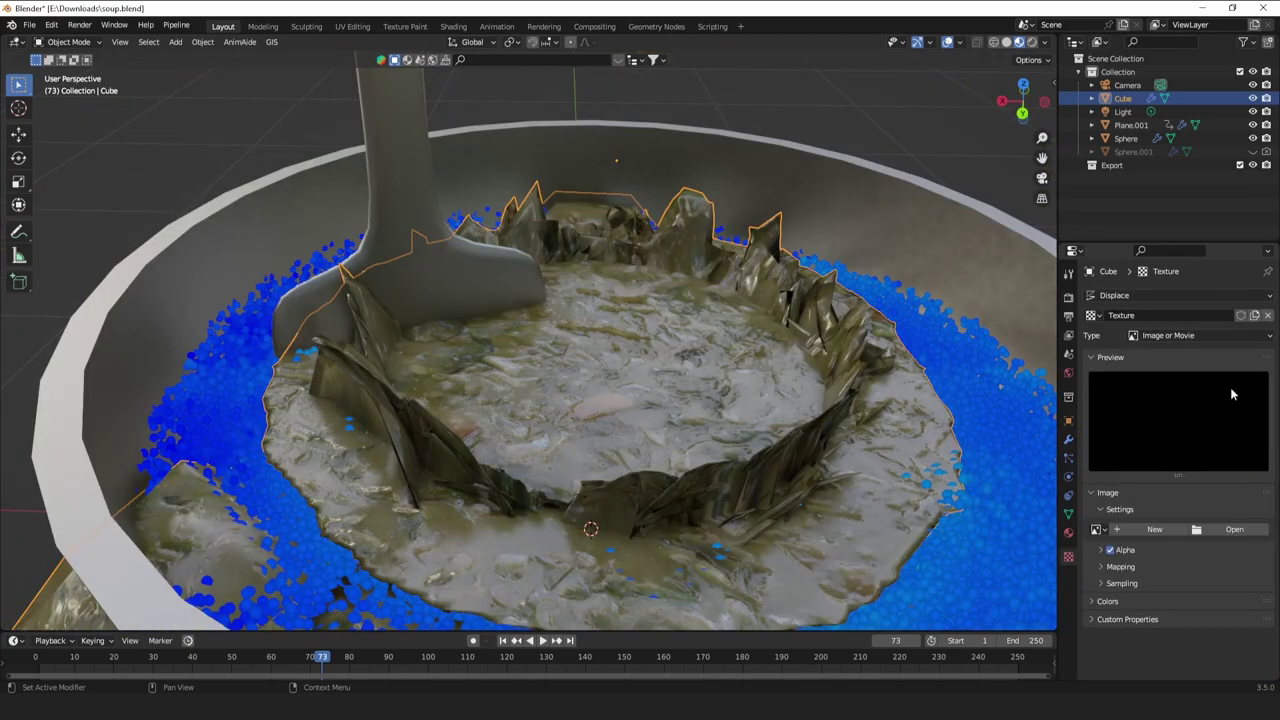
left_click(1218, 336)
left_click(1195, 383)
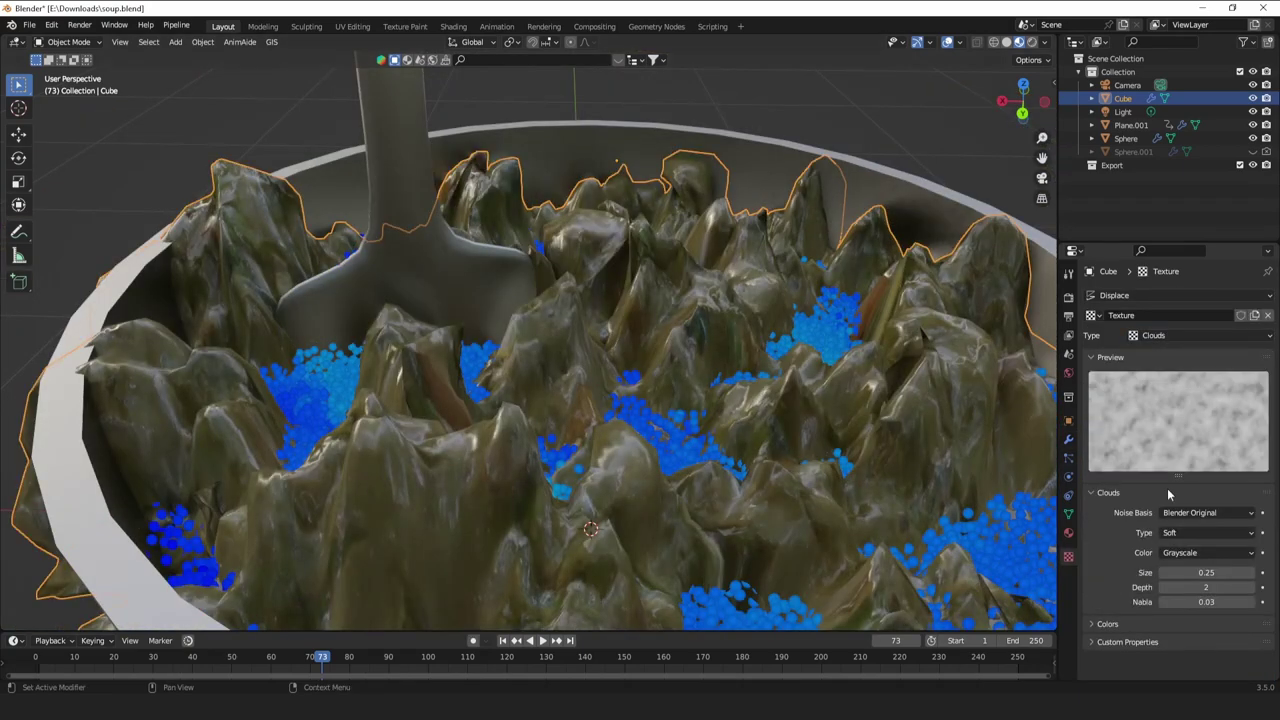
Raise the Clouds texture's depth to 13, set the Displace strength to 0.070, and play back the animation.
left_click_drag(1206, 572, 1250, 587)
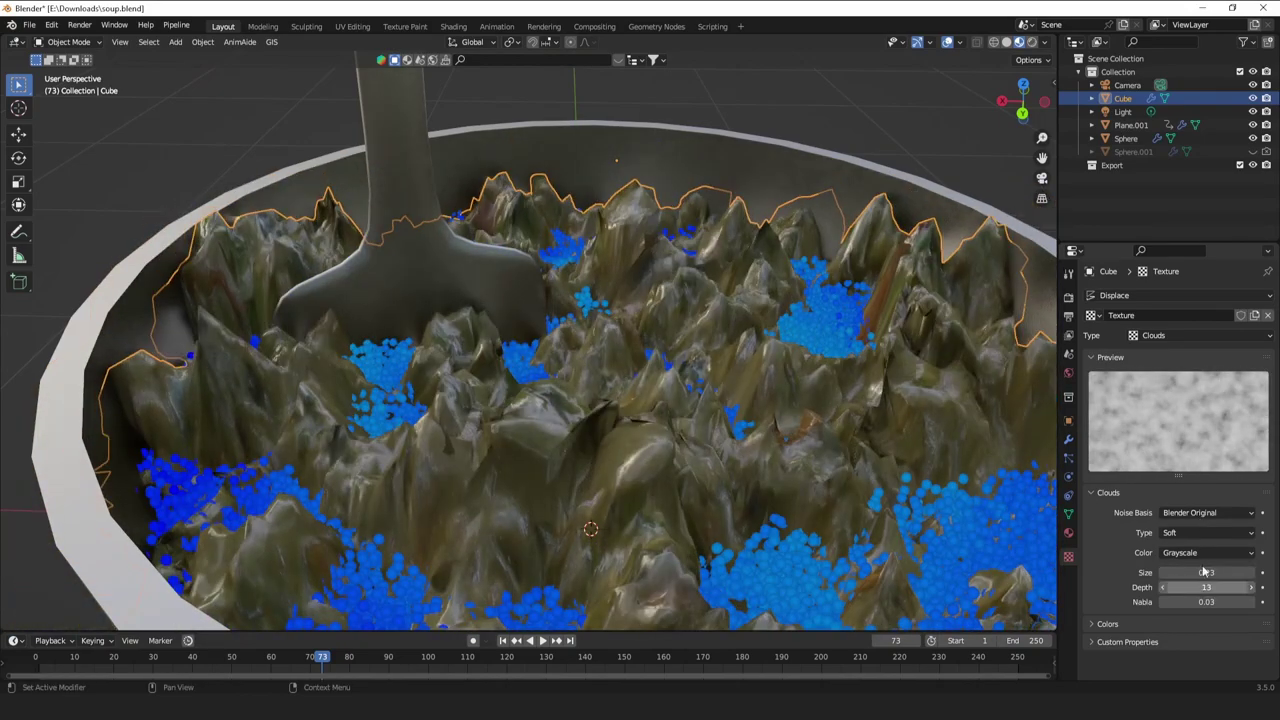
left_click(1068, 439)
left_click_drag(1204, 517, 1140, 515)
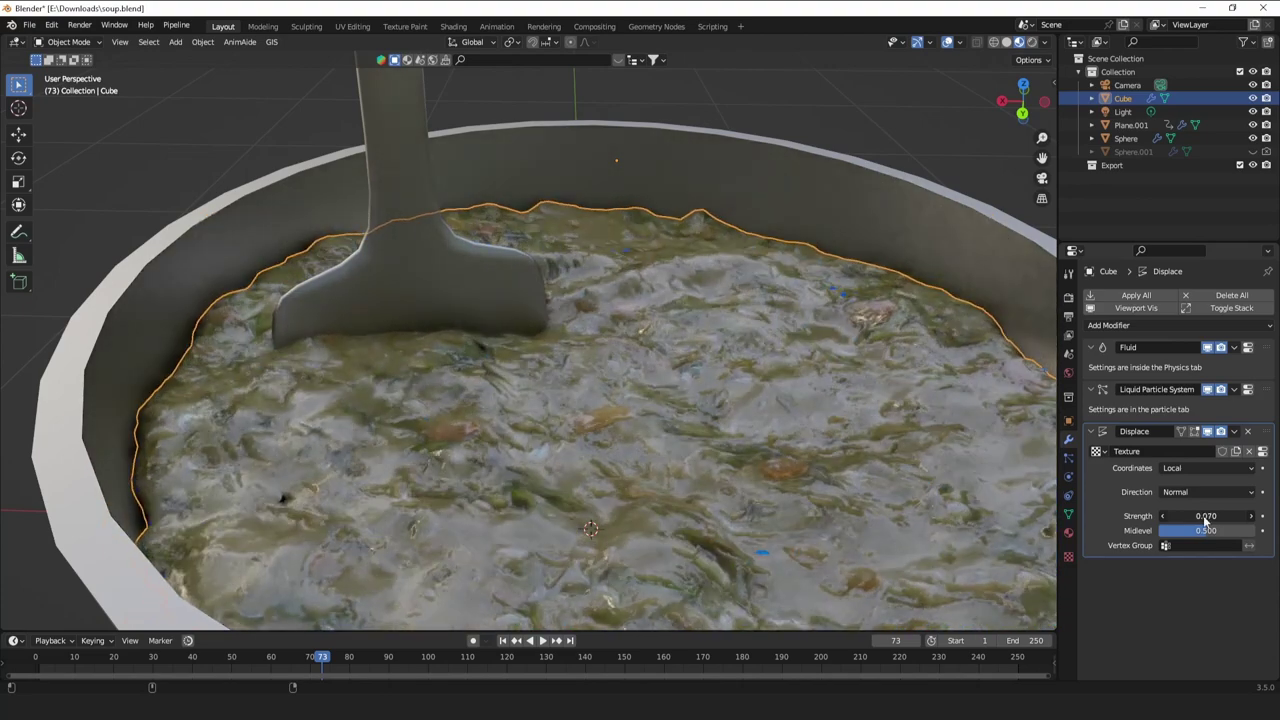
key("space")
scroll(758, 358, "down", 5)
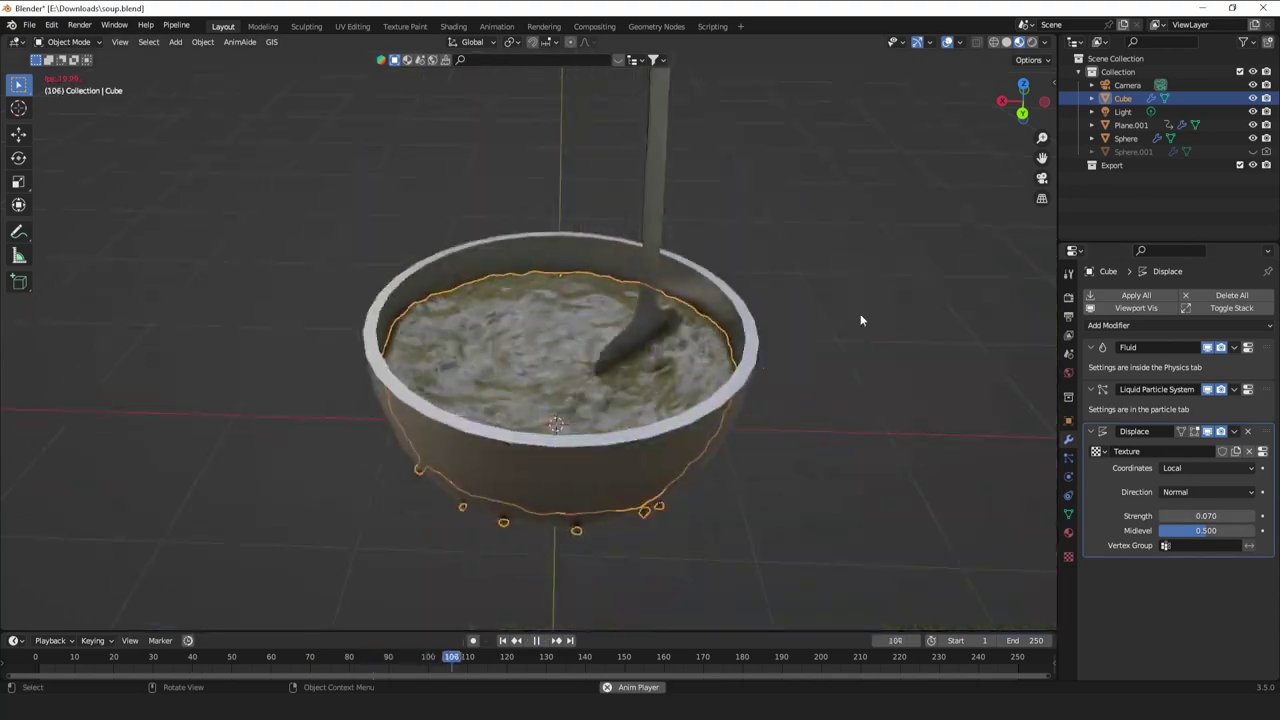
Switch the Displace modifier's texture coordinates to Object and delete the modifier from the liquid mesh.
left_click(1197, 467)
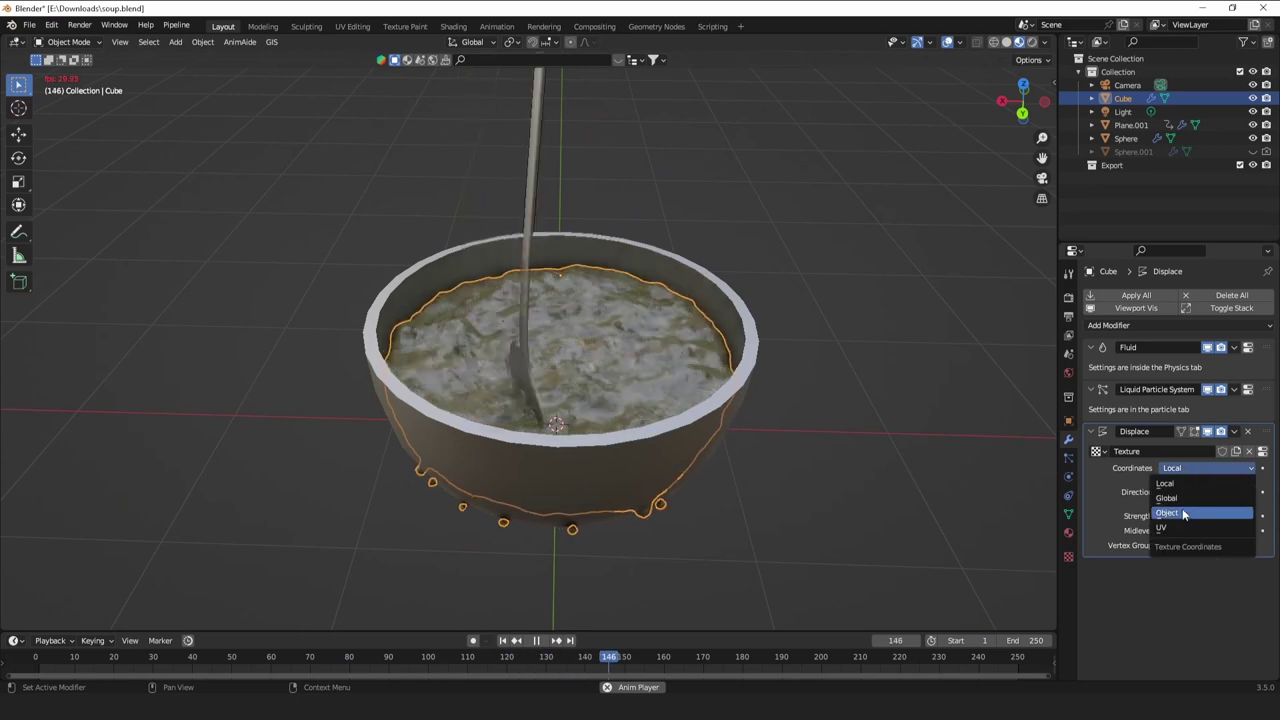
left_click(1183, 513)
key("space")
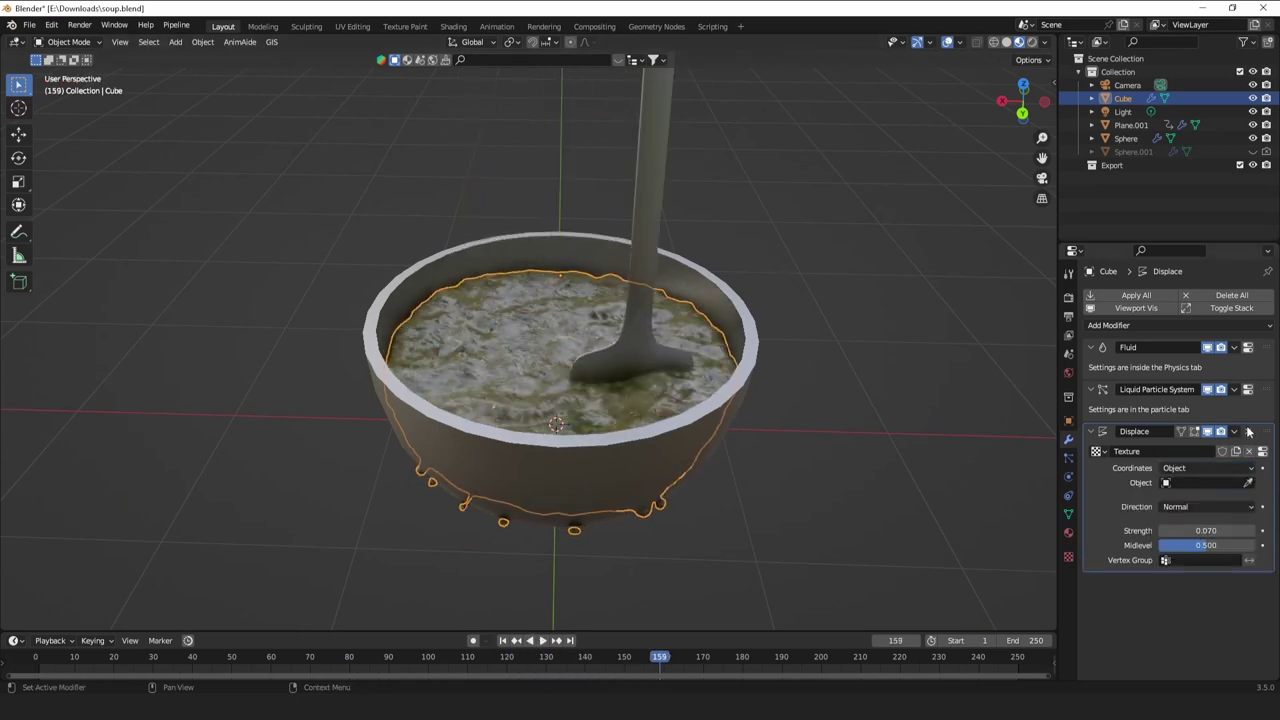
key("ctrl+x")
Play back the animation without the displacement and examine the soup's surface and the bowl up close.
key("space")
scroll(888, 374, "down", 4)
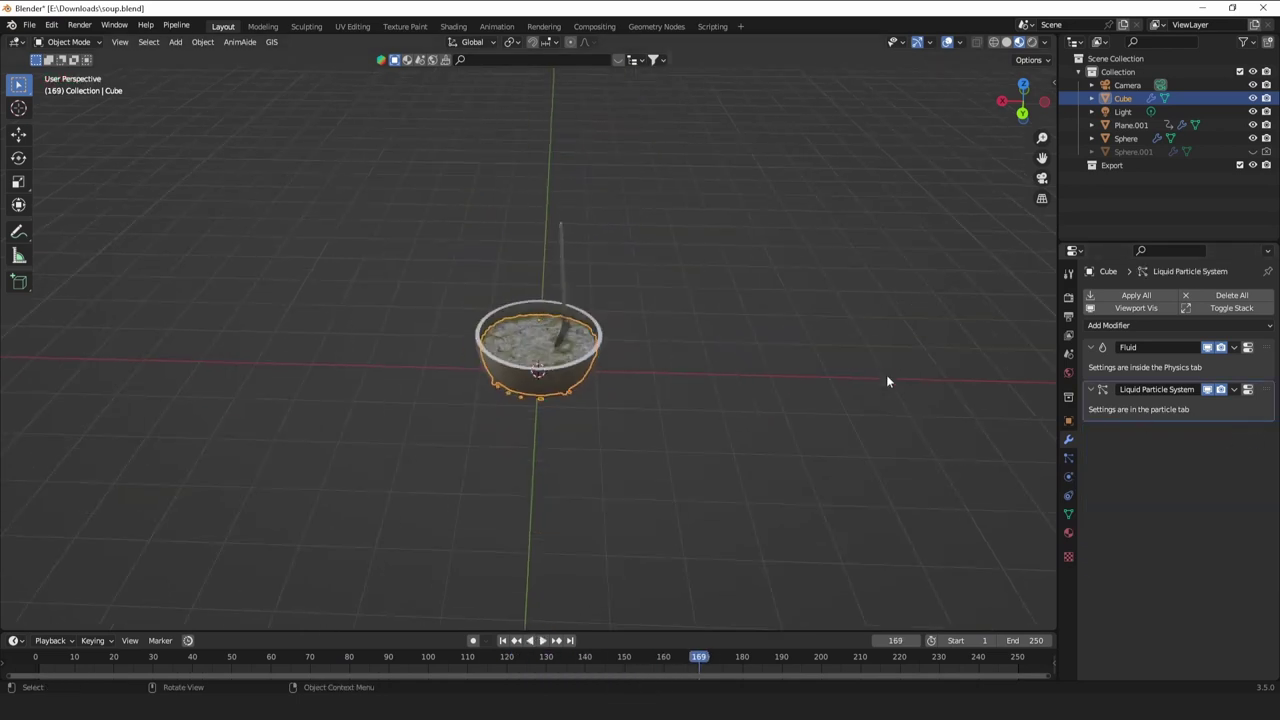
scroll(886, 375, "up", 9)
scroll(886, 375, "down", 2)
left_click(780, 172)
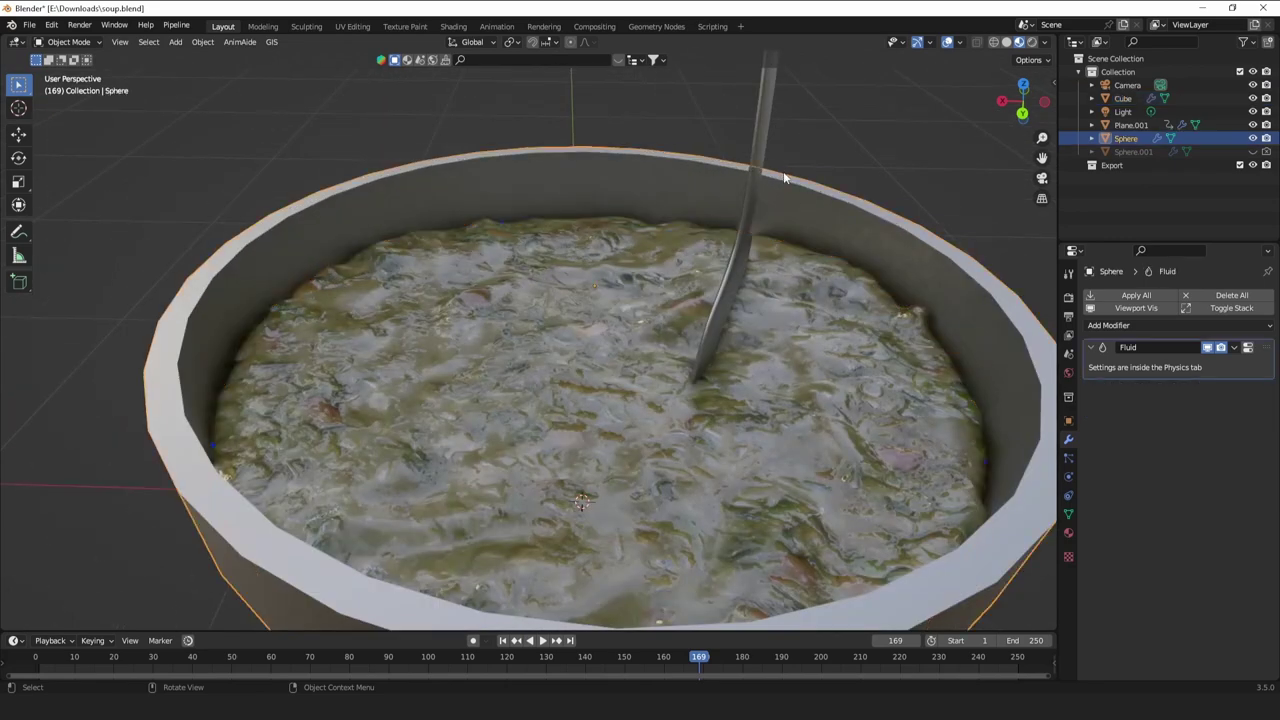
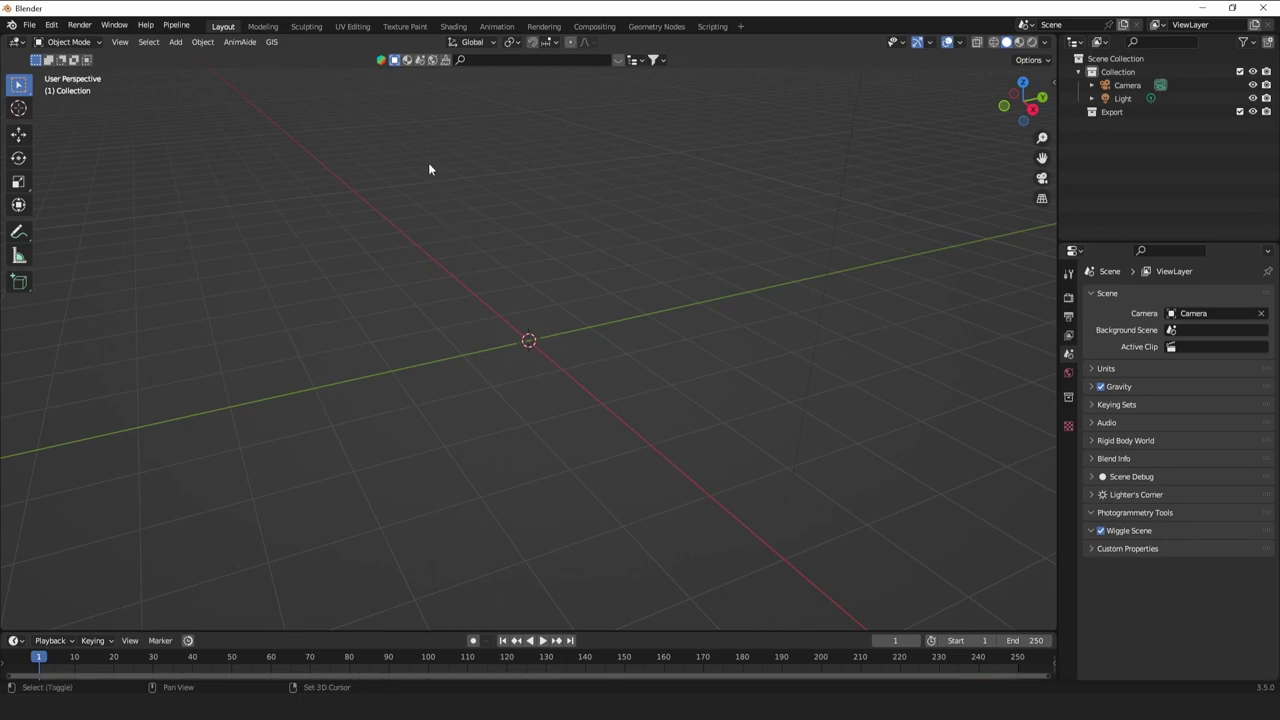
key("shift+a")
left_click(474, 162)
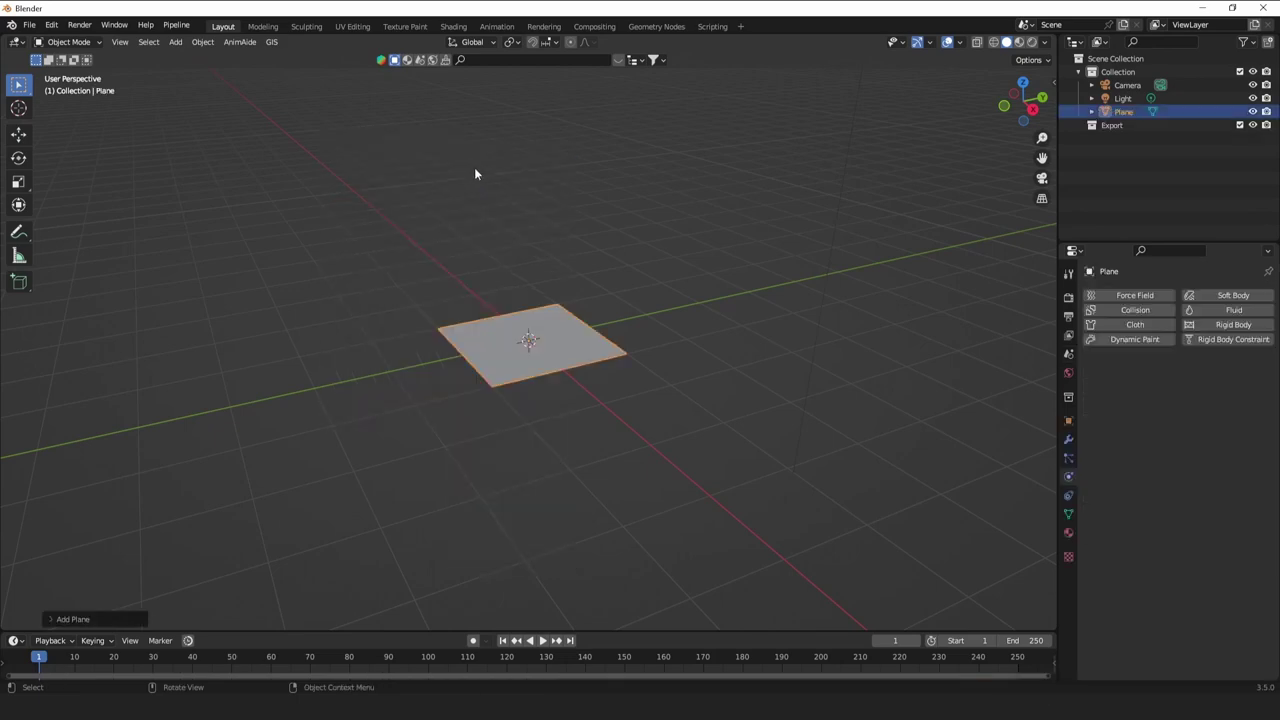
key("ctrl+z")
Add a cube and move its geometry up 1 m along Z in Edit Mode so the origin sits at its base.
key("shift+a")
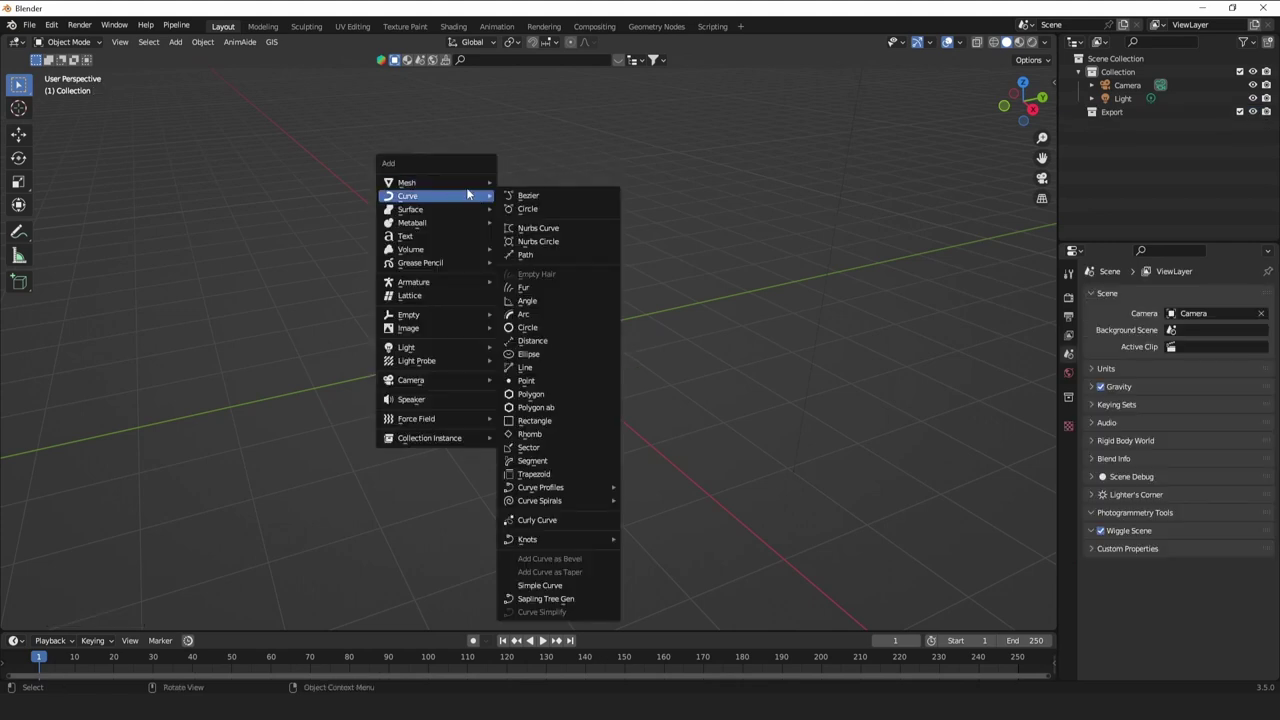
mouse_move(492, 186)
left_click(538, 199)
key("Tab")
scroll(648, 260, "up", 4)
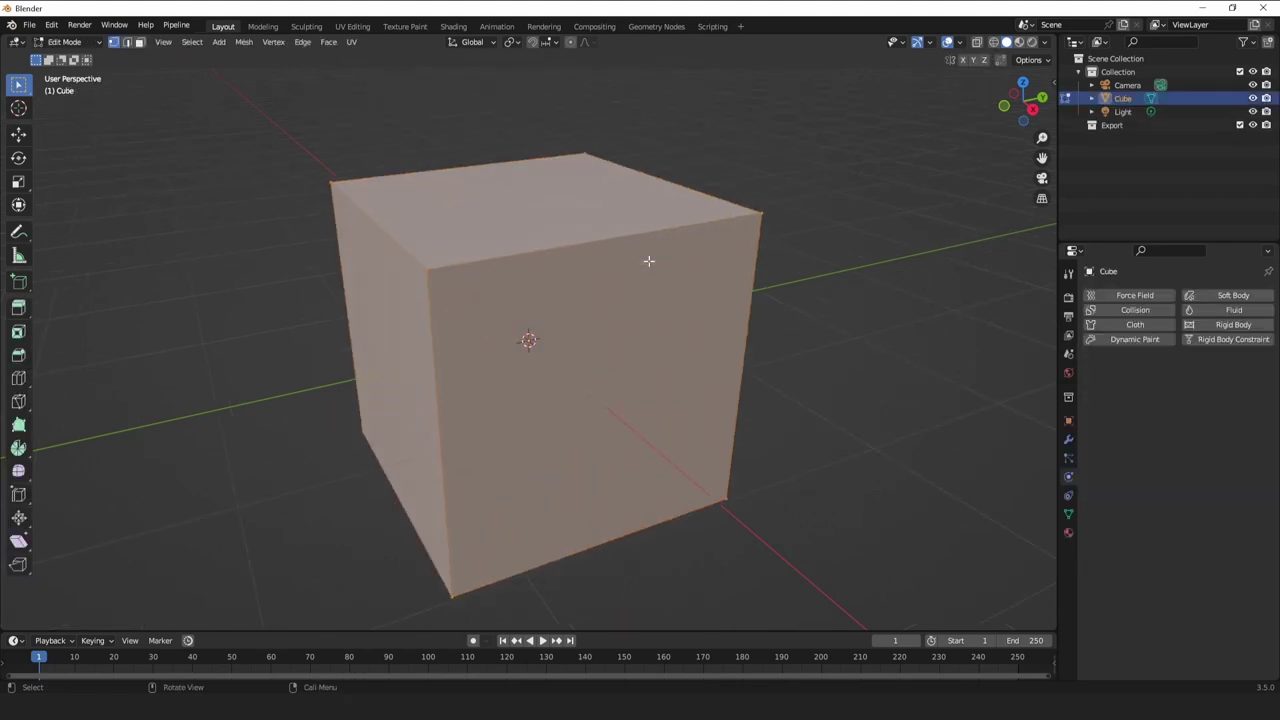
scroll(700, 275, "down", 1)
scroll(704, 276, "down", 3)
type("gz1")
key("Return")
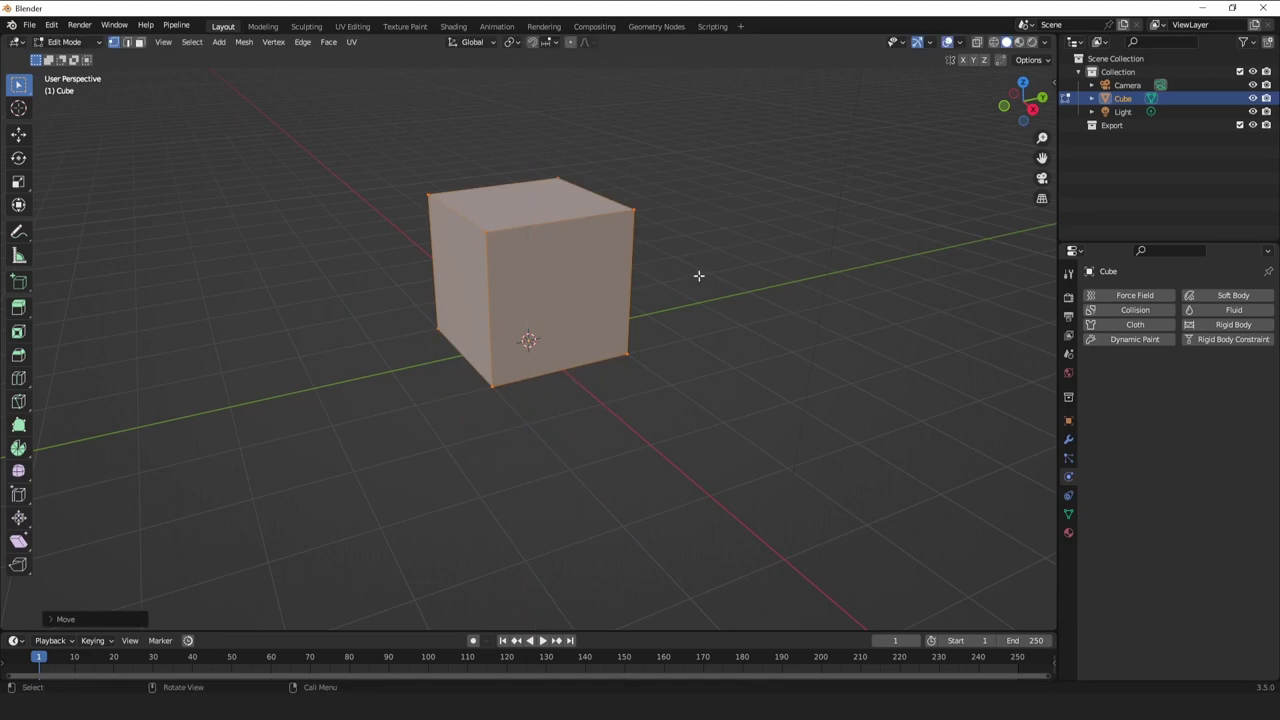
middle_click_drag(608, 273, 707, 357, "shift")
key("Tab")
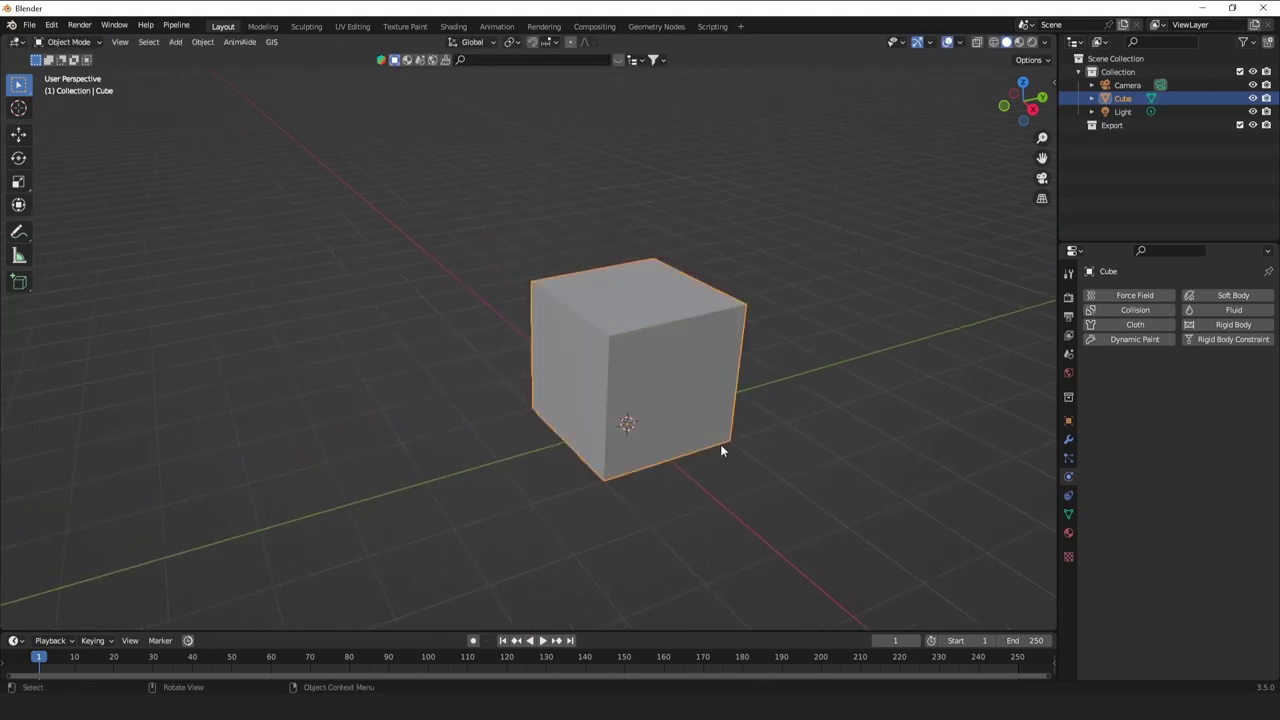
Give the cube a Simple Subdivision Surface modifier with viewport and render levels 3 and Optimal Display off, shown in wireframe.
left_click(1068, 440)
left_click(1110, 295)
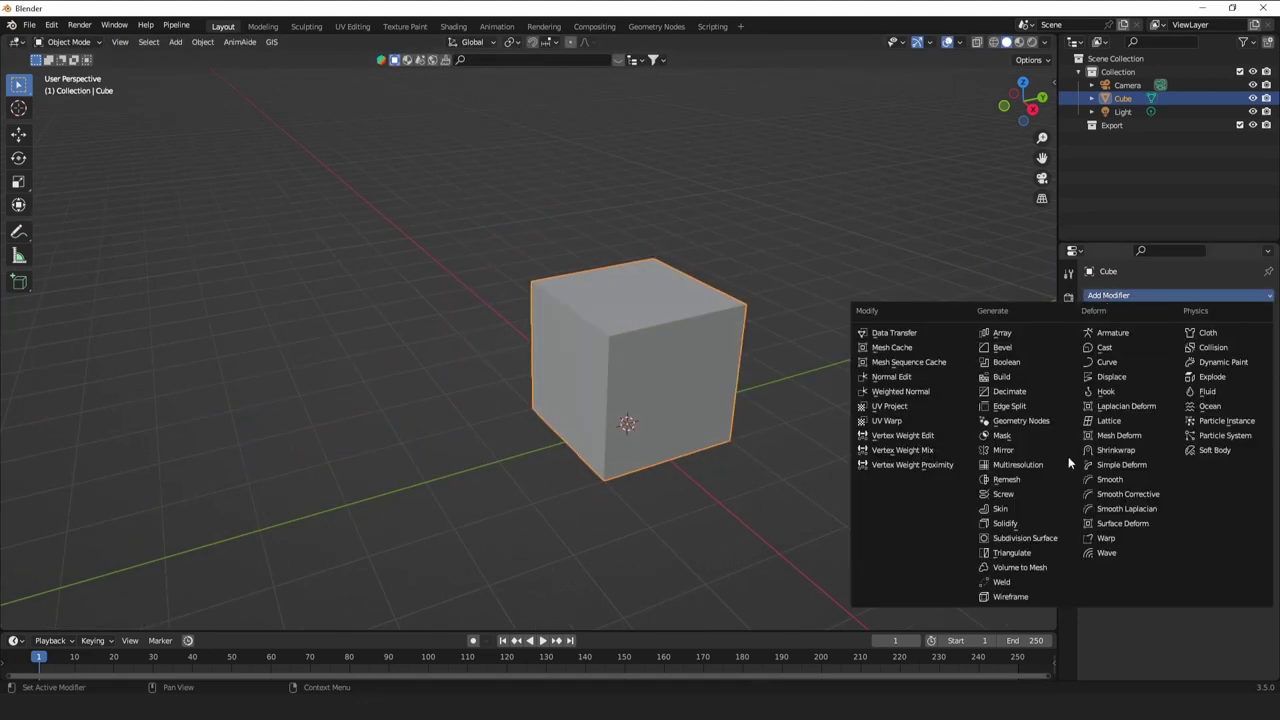
left_click(1022, 538)
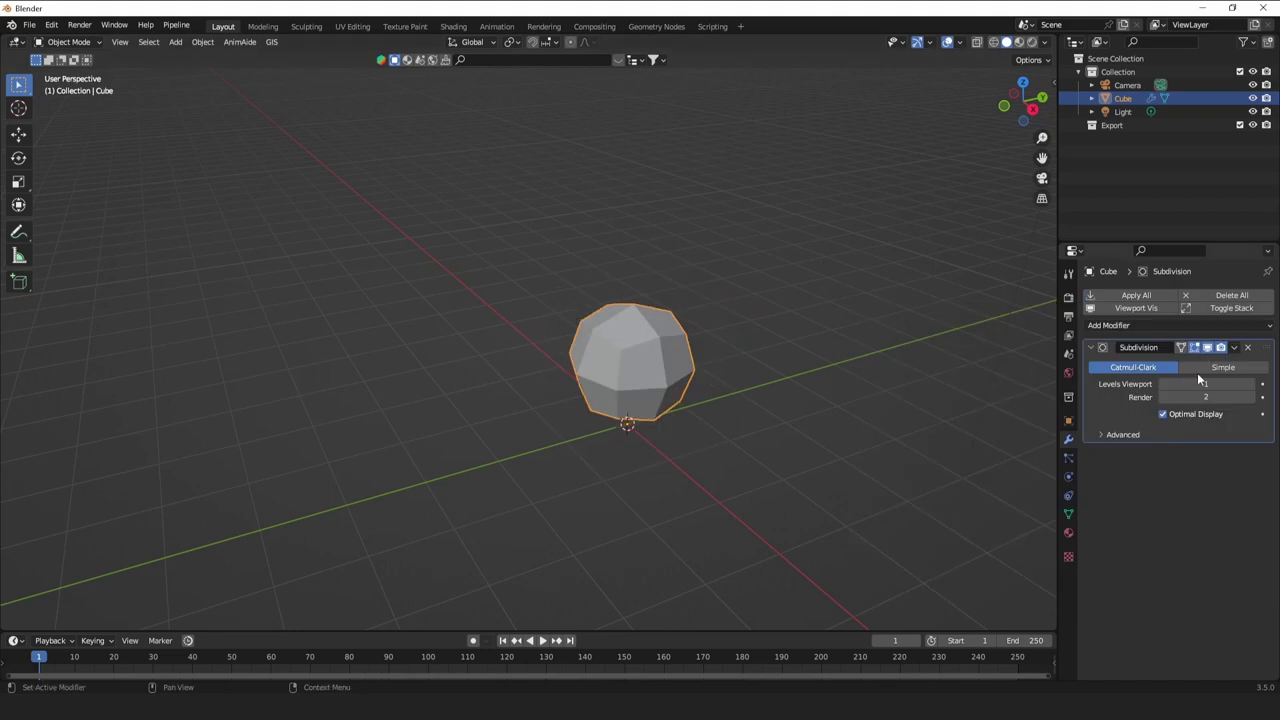
left_click(1203, 368)
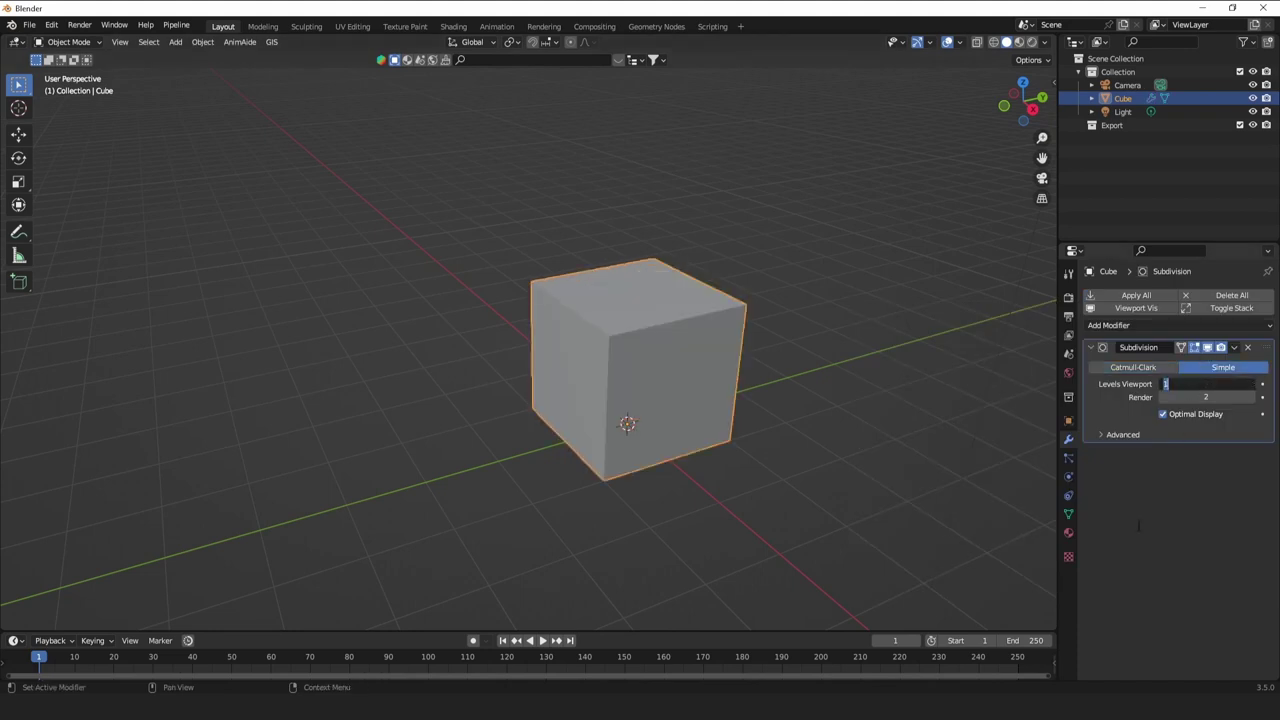
left_click_drag(1190, 393, 1215, 393)
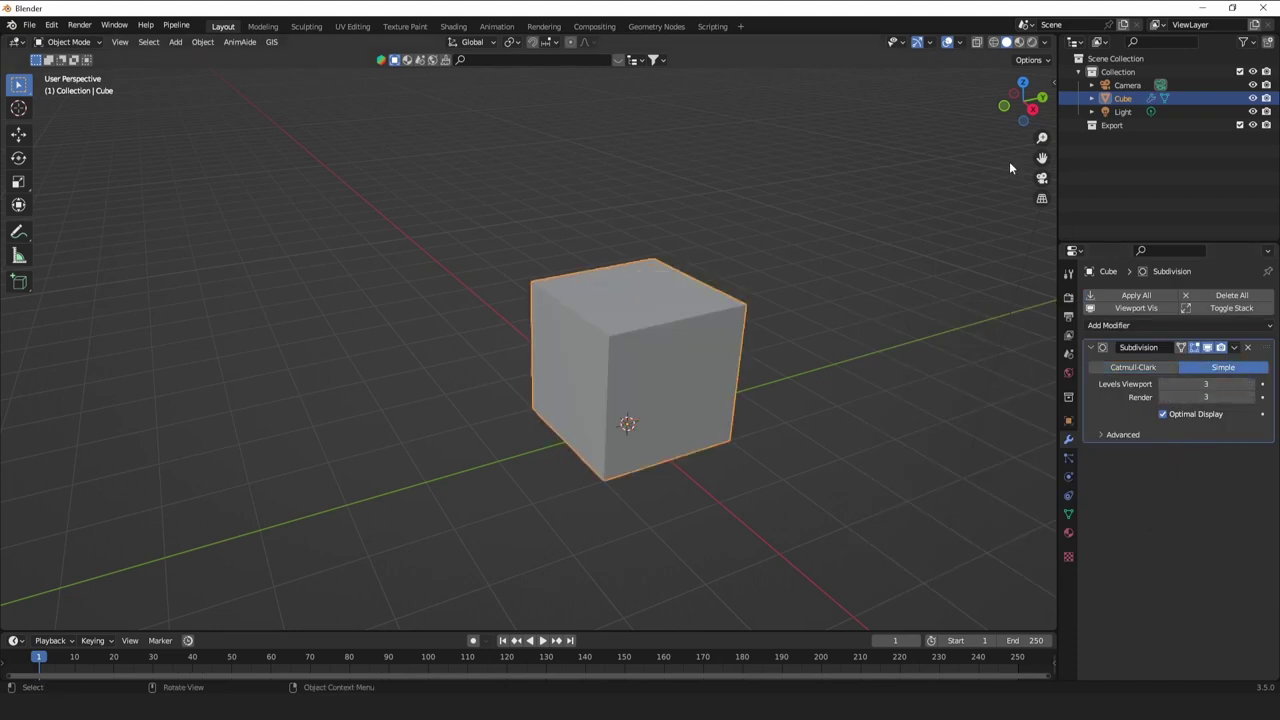
left_click(994, 43)
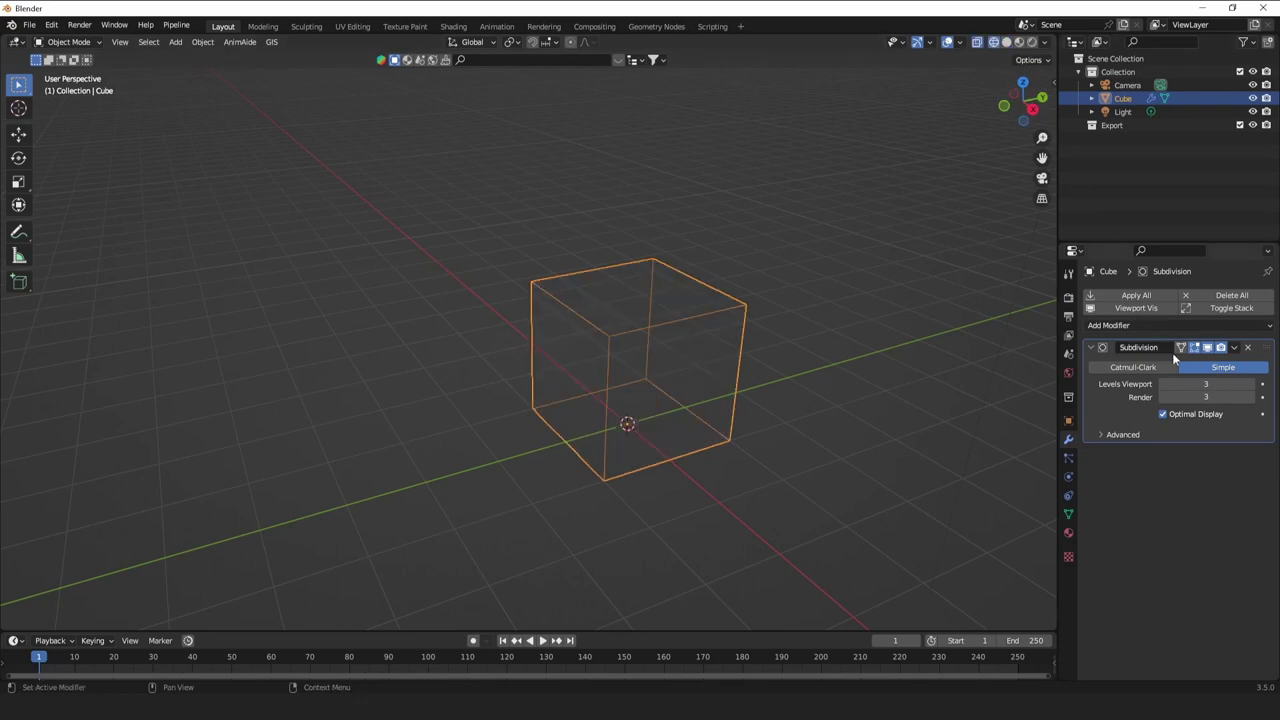
left_click(1164, 414)
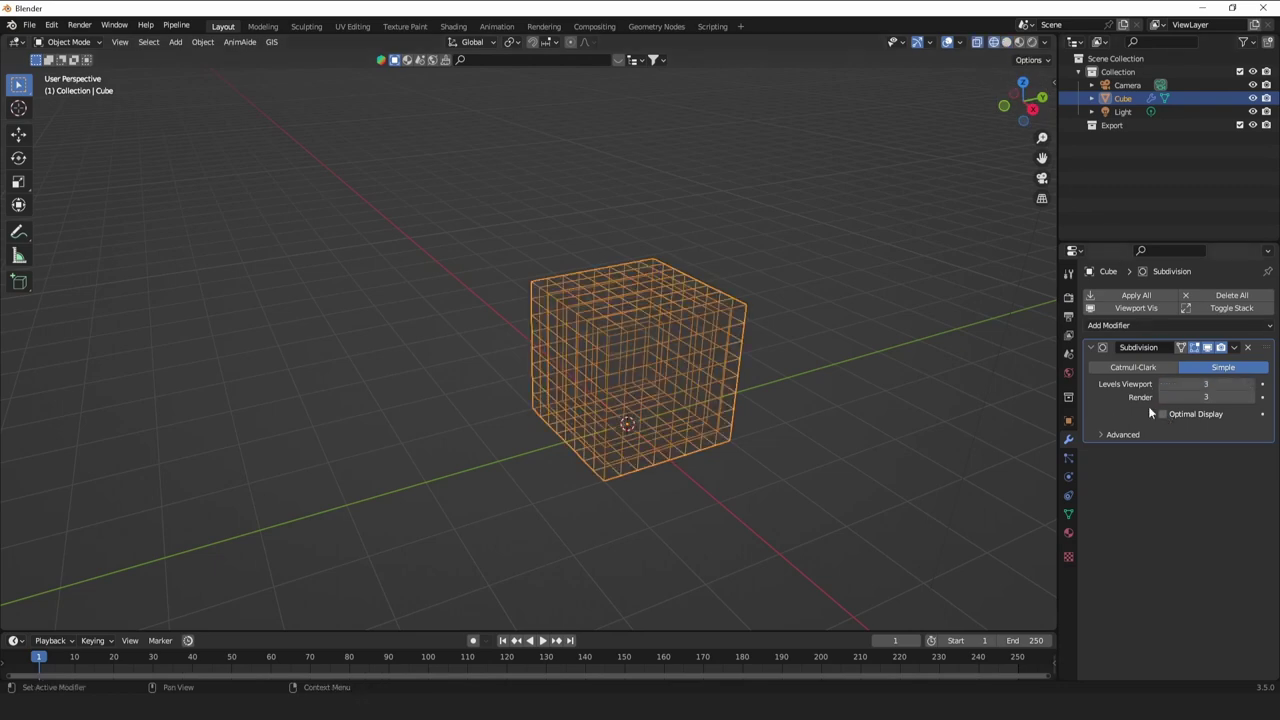
Return the viewport to Solid shading and enable Soft Body physics on the cube.
left_click(1068, 476)
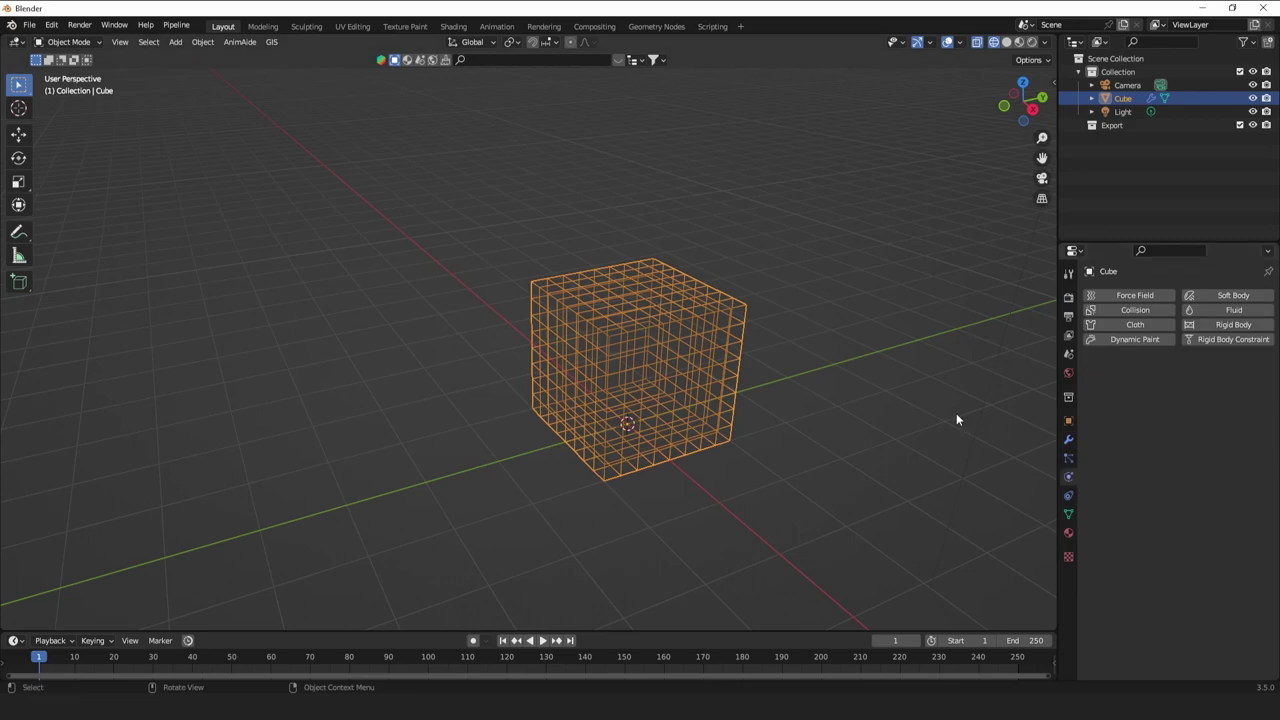
middle_click_drag(956, 413, 998, 413)
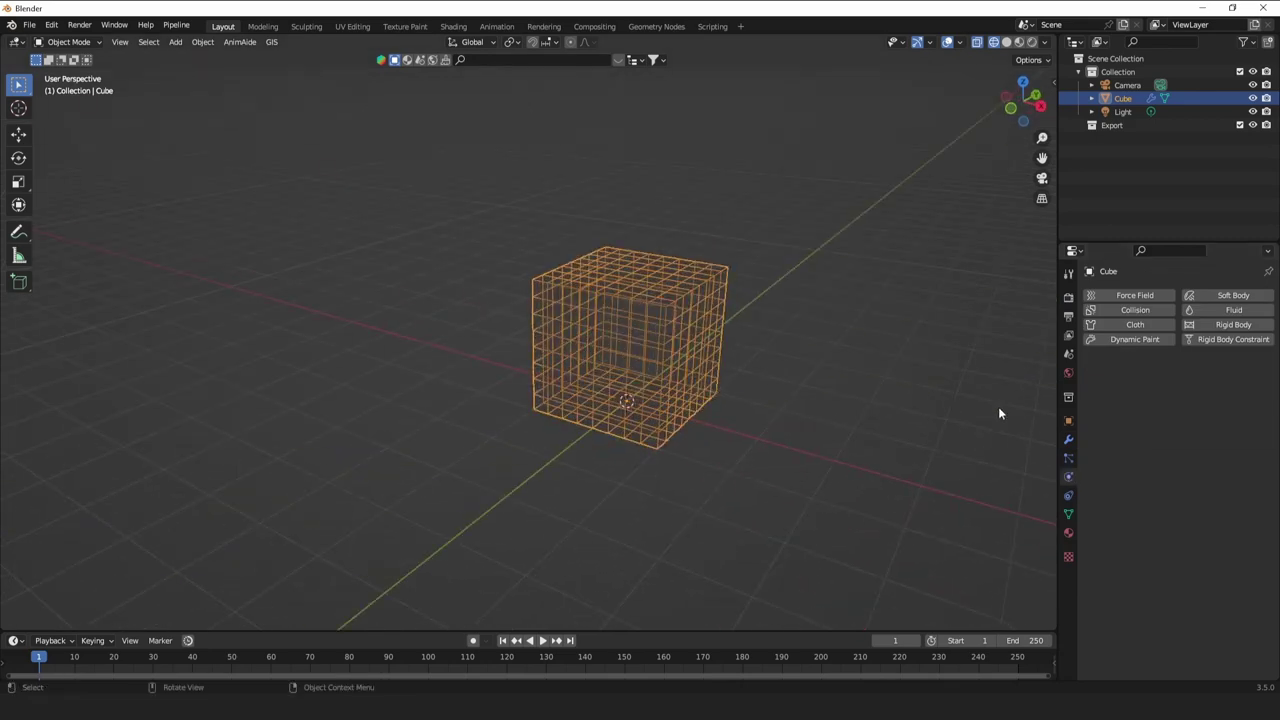
left_click(1007, 42)
left_click(1212, 297)
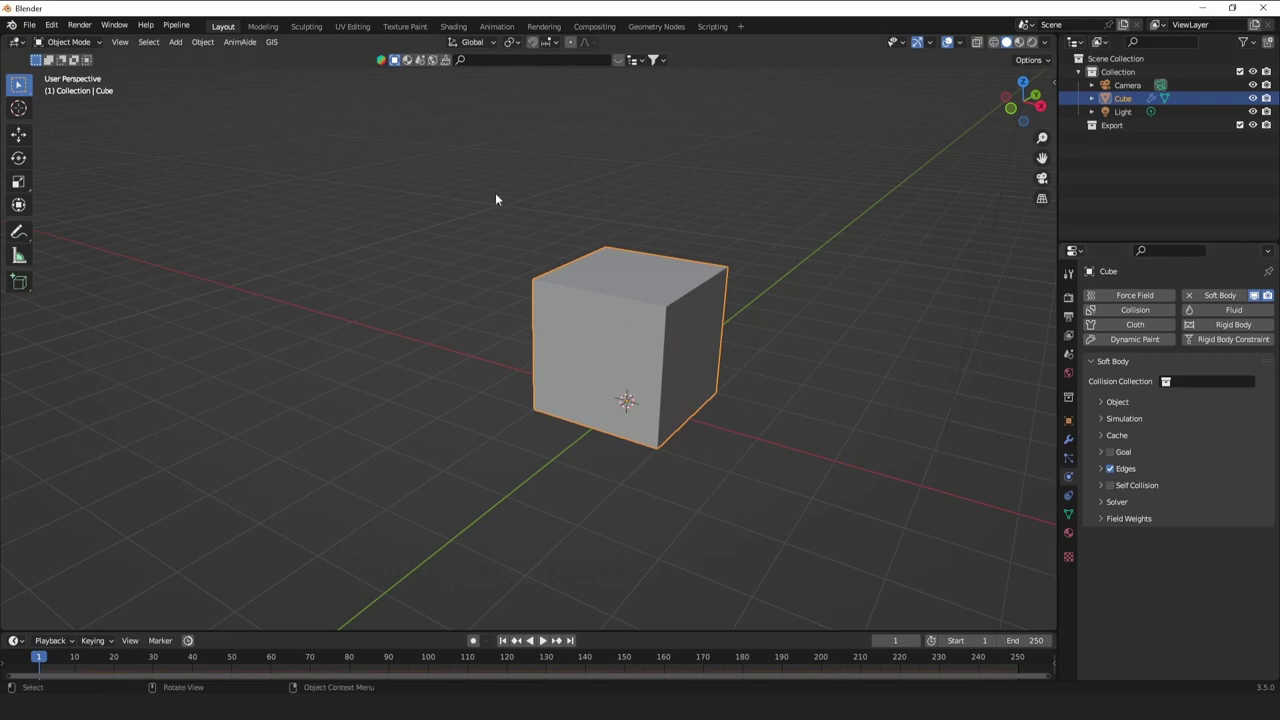
Add a plane under the cube, scale it to about twice the cube's footprint, and enable Collision physics on it.
key("shift+a")
mouse_move(493, 181)
left_click(535, 182)
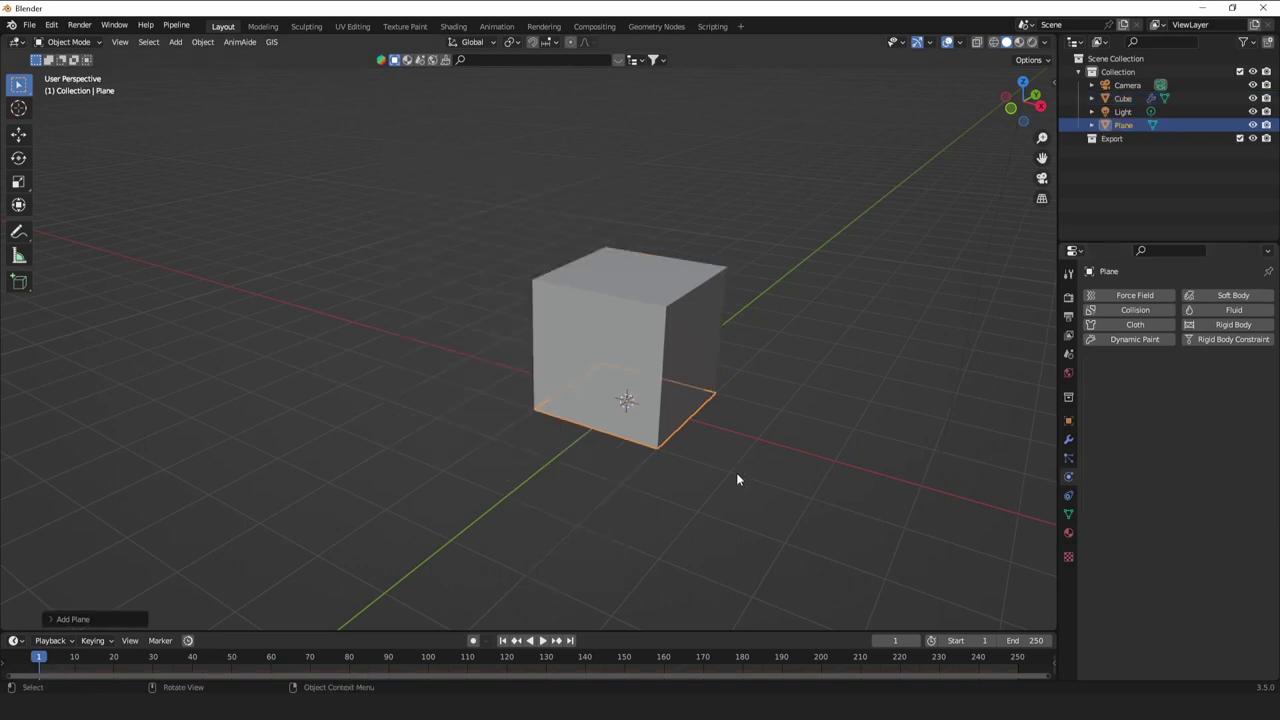
key("s")
left_click(900, 449)
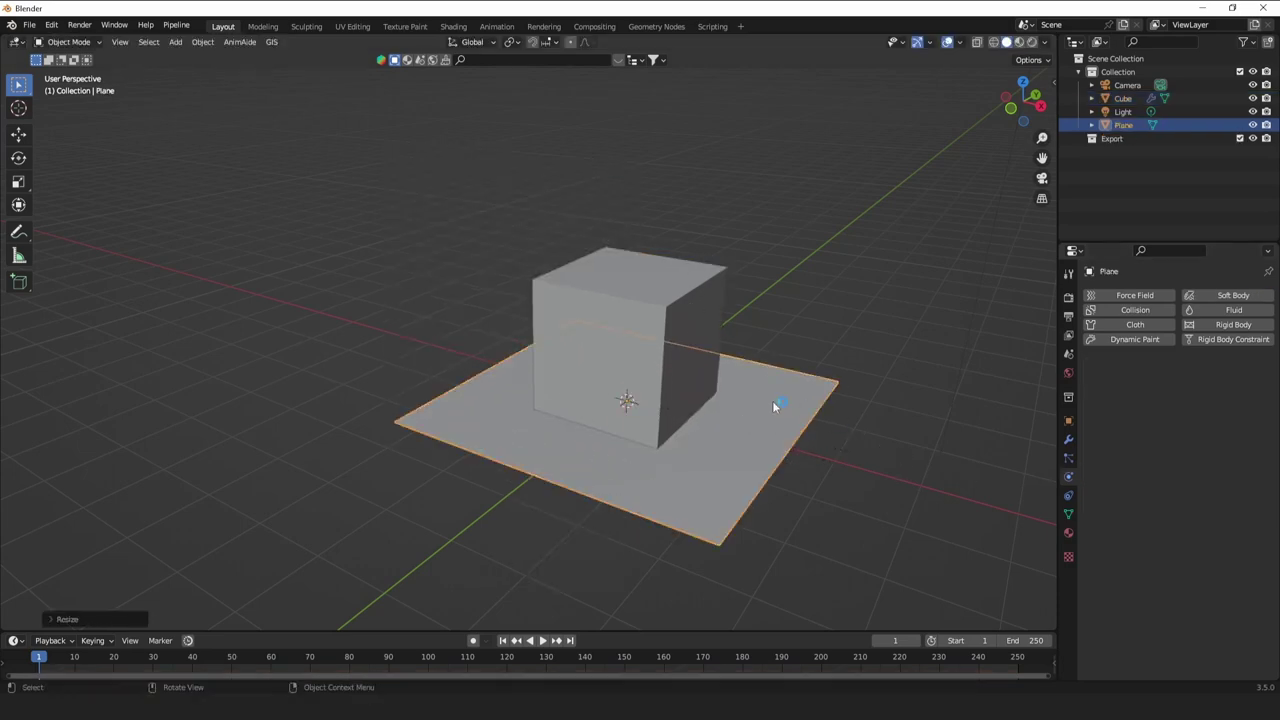
left_click(1135, 311)
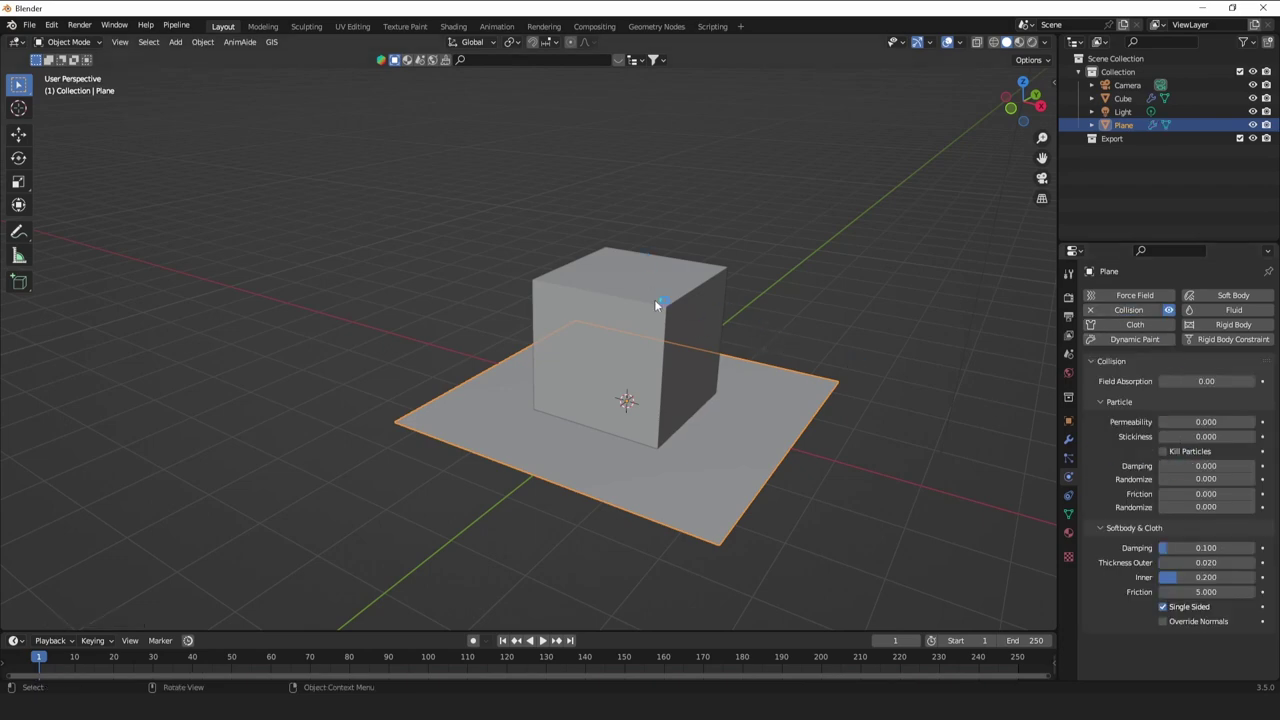
Raise the cube well above the plane along Z and enlarge the plane further.
left_click(673, 317)
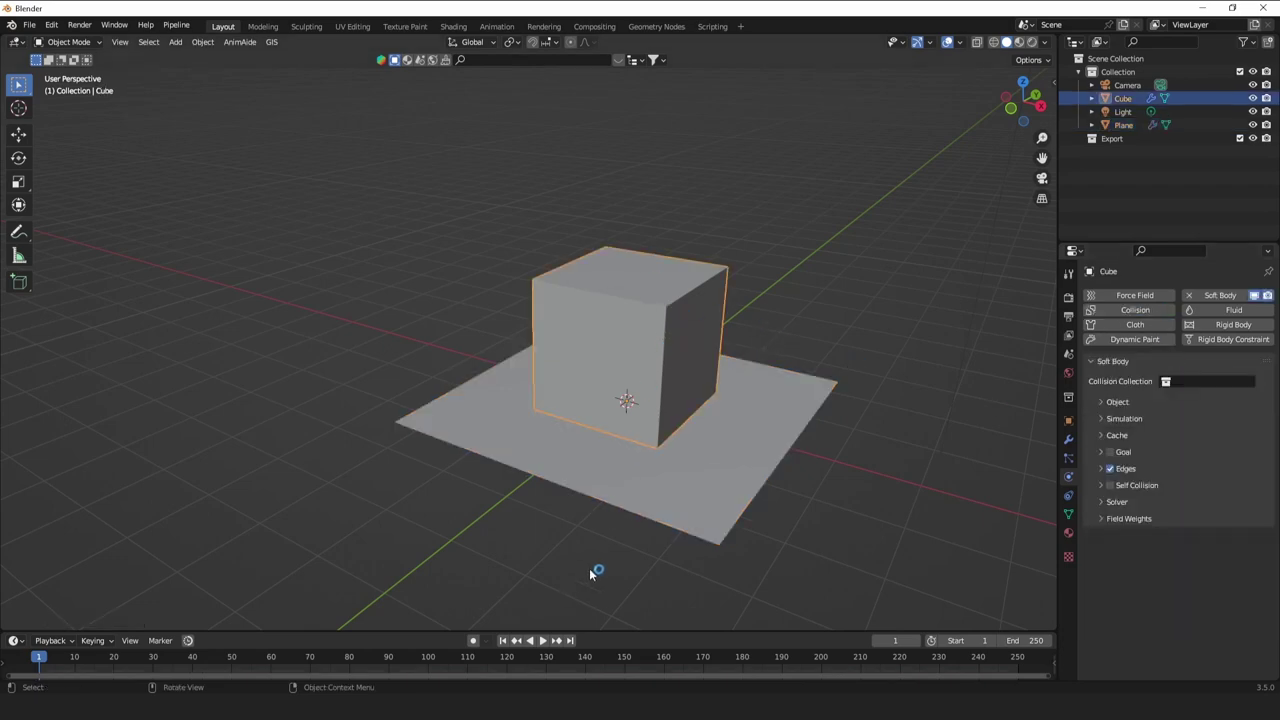
scroll(649, 490, "down", 5)
key("g")
key("z")
left_click(655, 346)
left_click(579, 379)
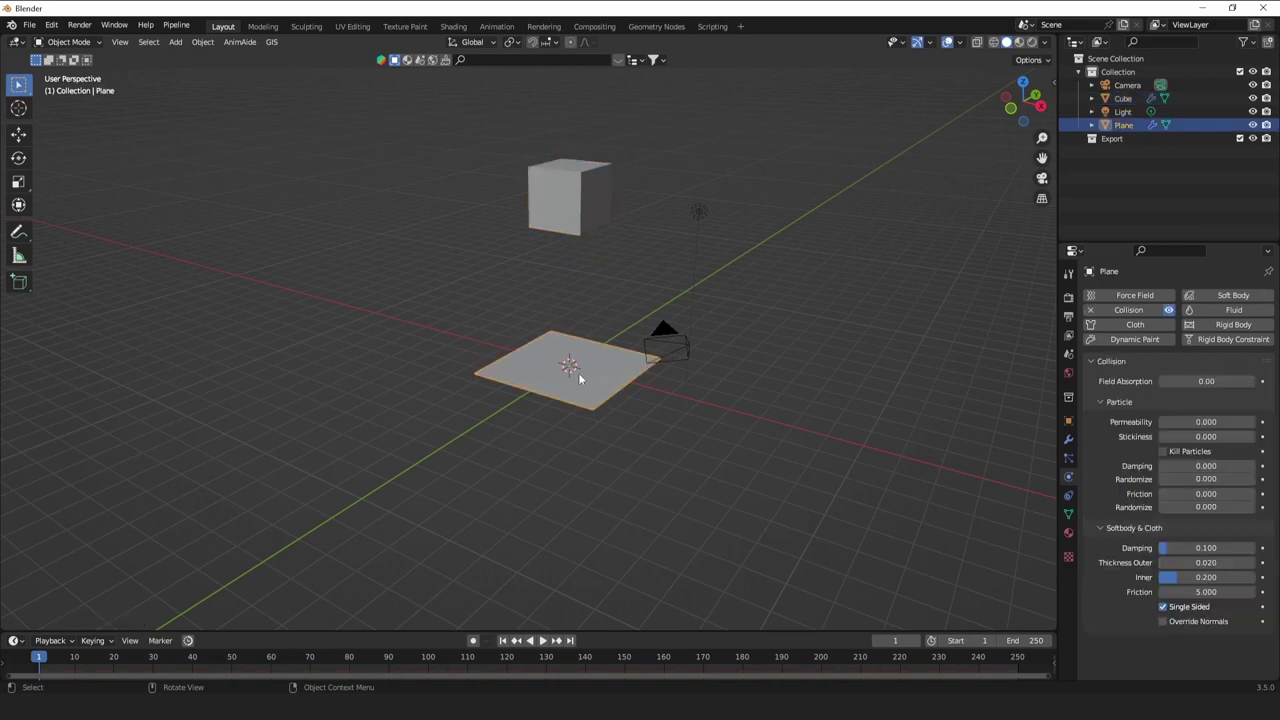
key("s")
left_click(598, 399)
Play the soft body simulation and apply smooth shading to the cube.
key("space")
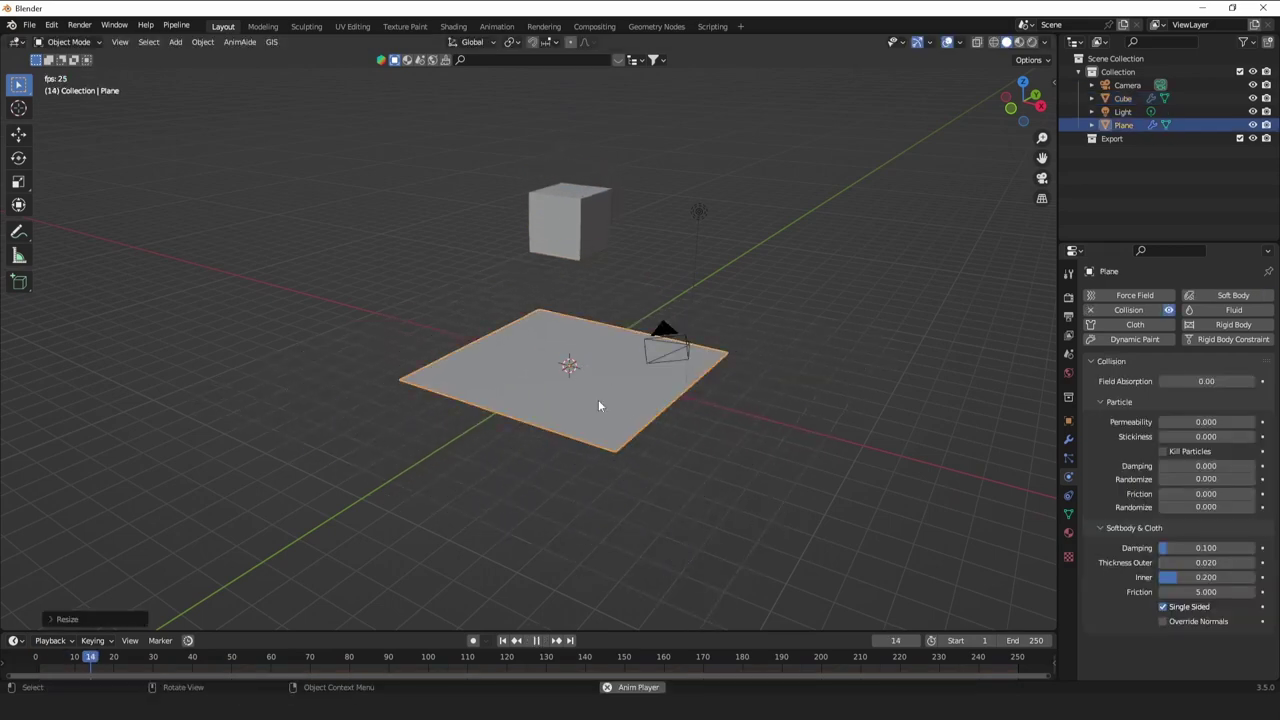
middle_click_drag(596, 397, 760, 440)
left_click(598, 374)
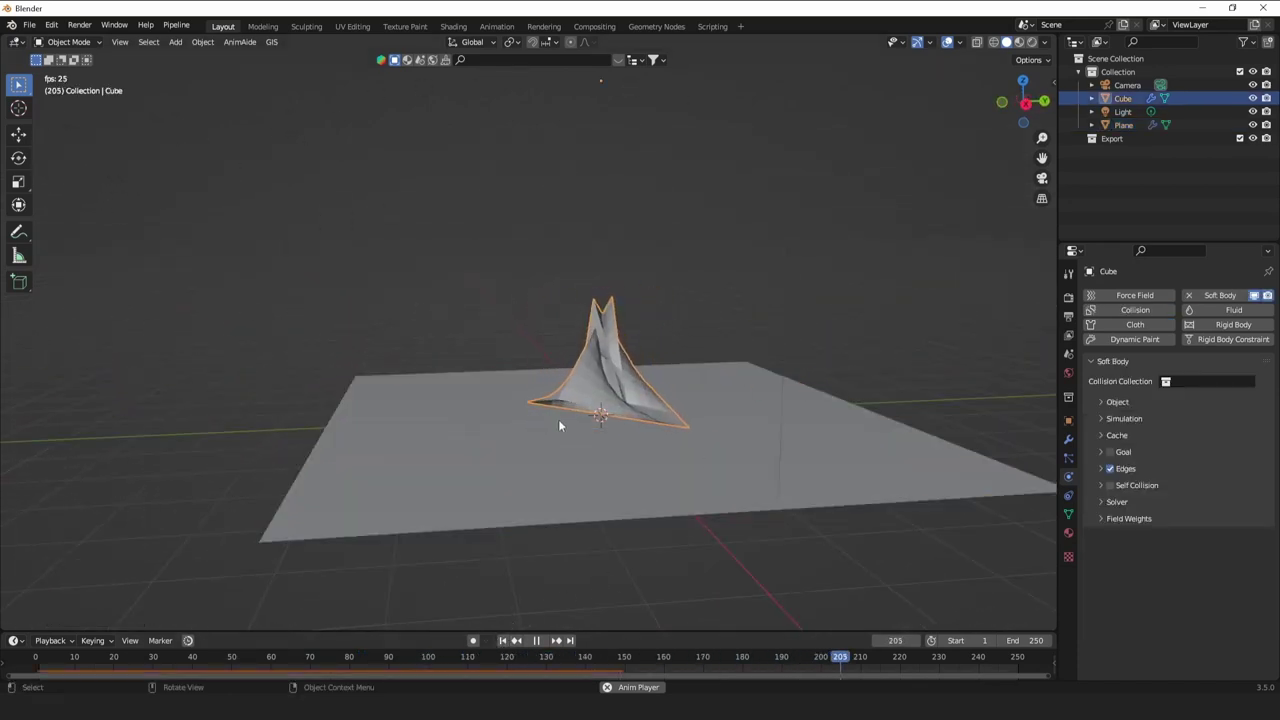
right_click(558, 425)
left_click(586, 386)
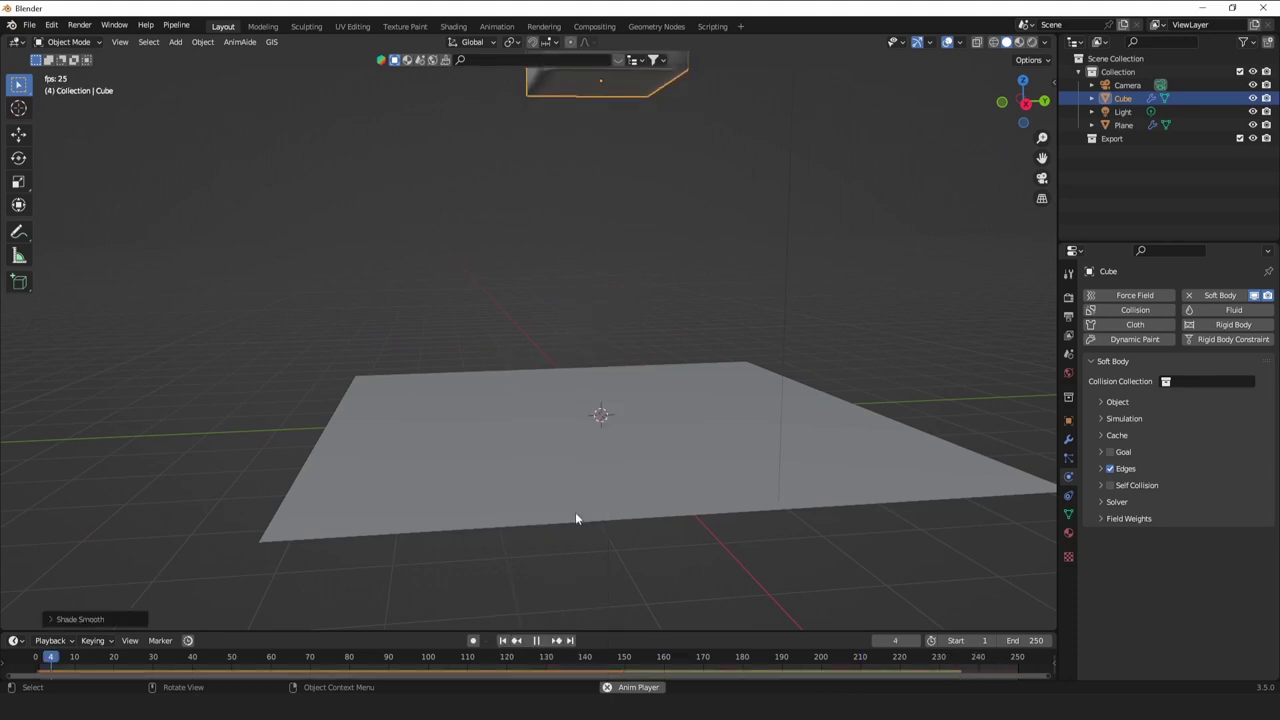
key("space")
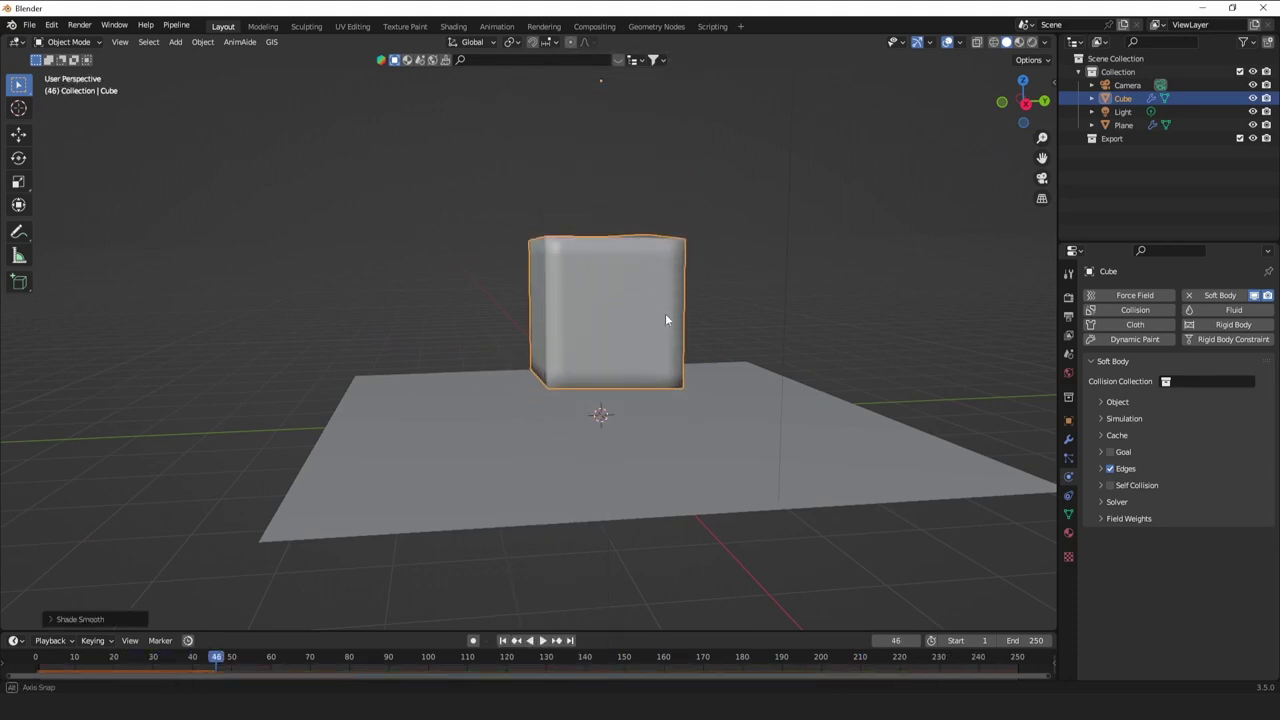
Change the cube's shading to Shade Auto Smooth.
middle_click_drag(665, 319, 729, 357)
right_click(729, 365)
left_click(732, 390)
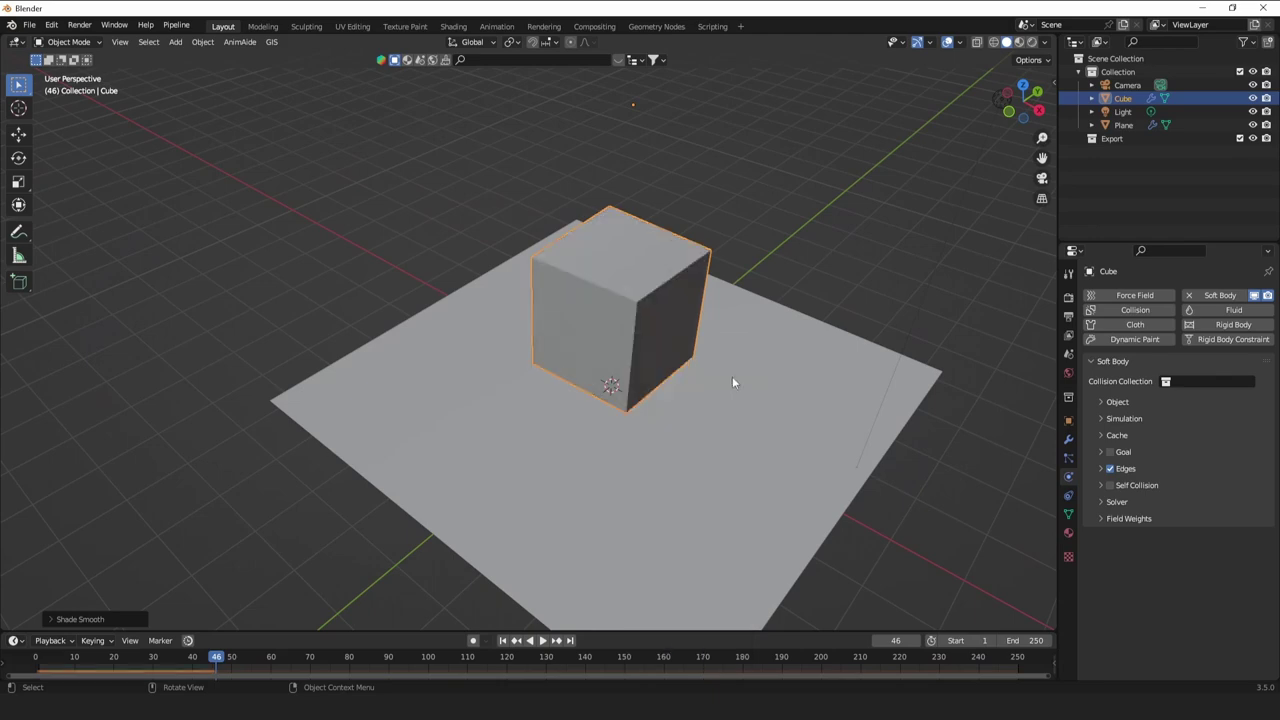
Add a second, Catmull-Clark Subdivision Surface modifier with render level 1 and reapply smooth shading to the cube.
left_click(1068, 439)
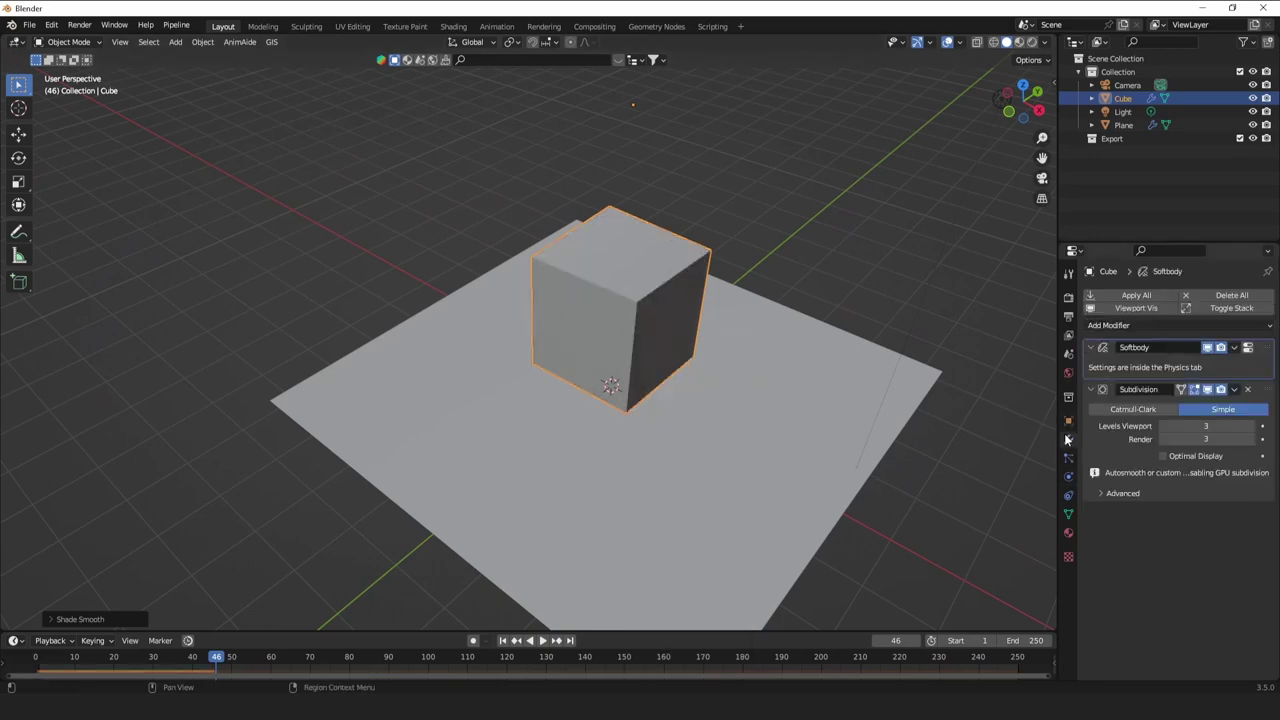
left_click(1125, 324)
left_click(1018, 570)
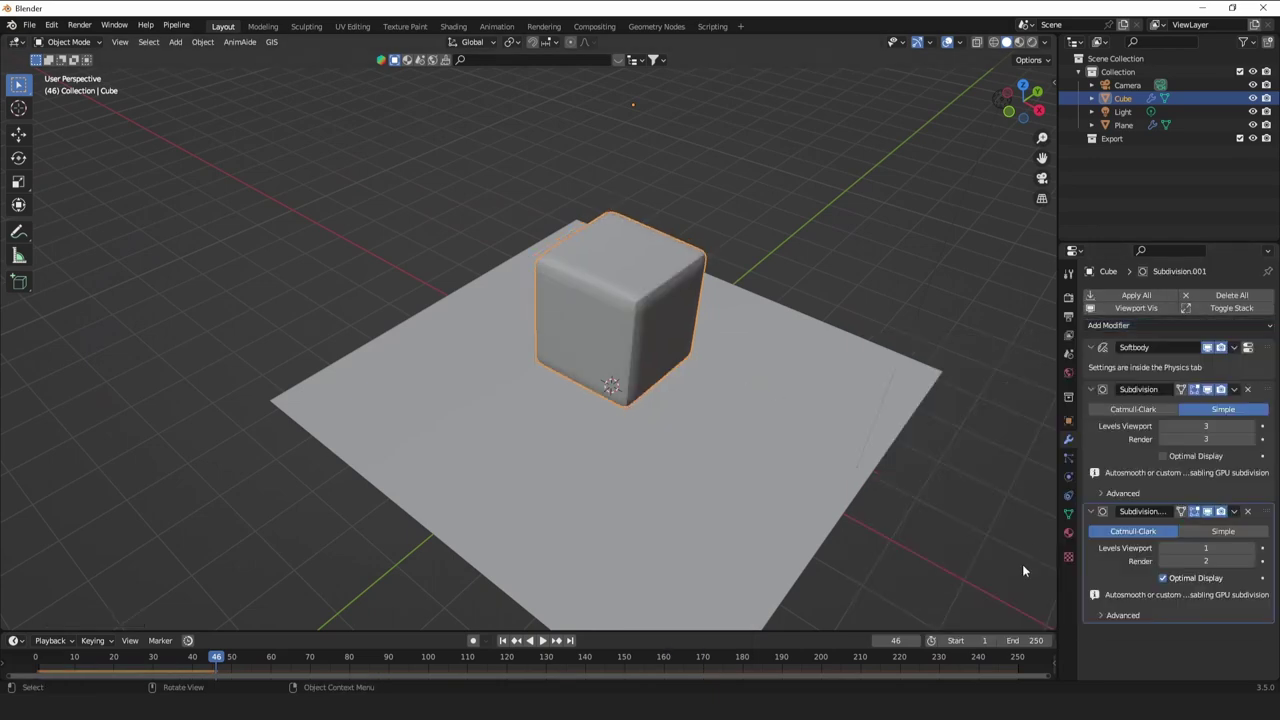
type("1")
key("Return")
right_click(830, 456)
left_click(780, 379)
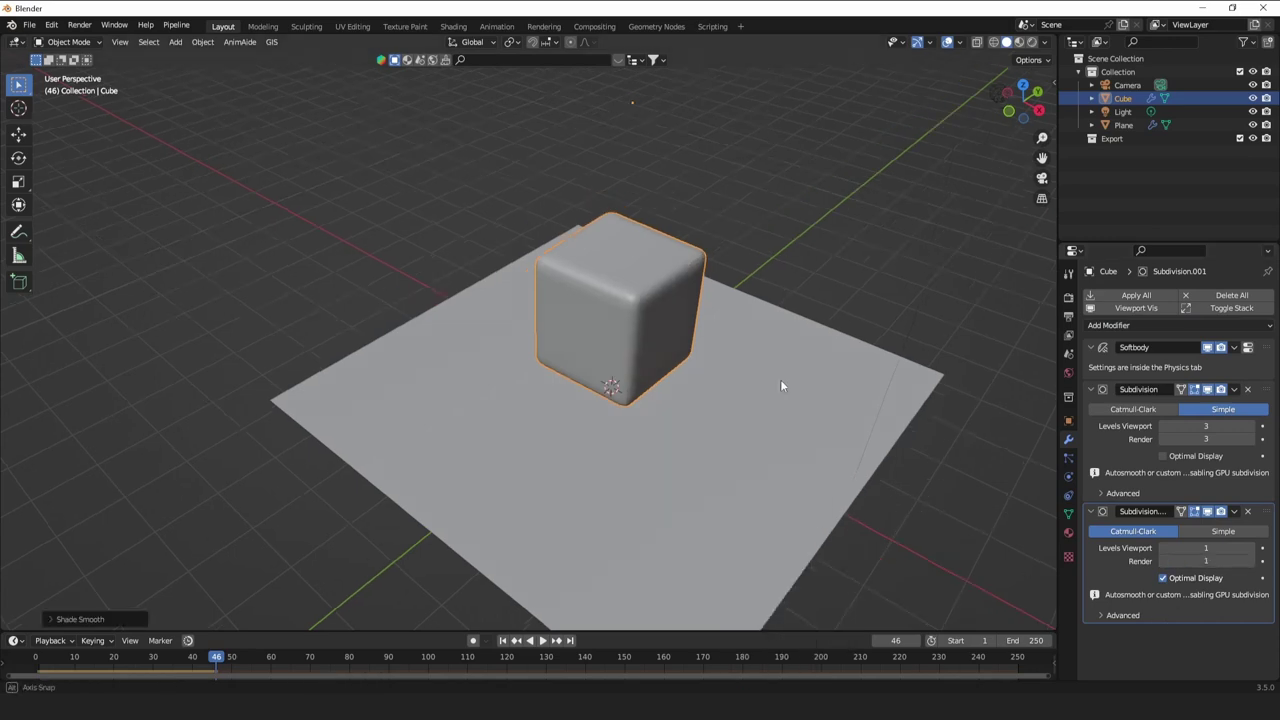
Open the cube's soft body physics settings and play the simulation briefly, pausing it after the cube lands.
middle_click_drag(780, 379, 1054, 424)
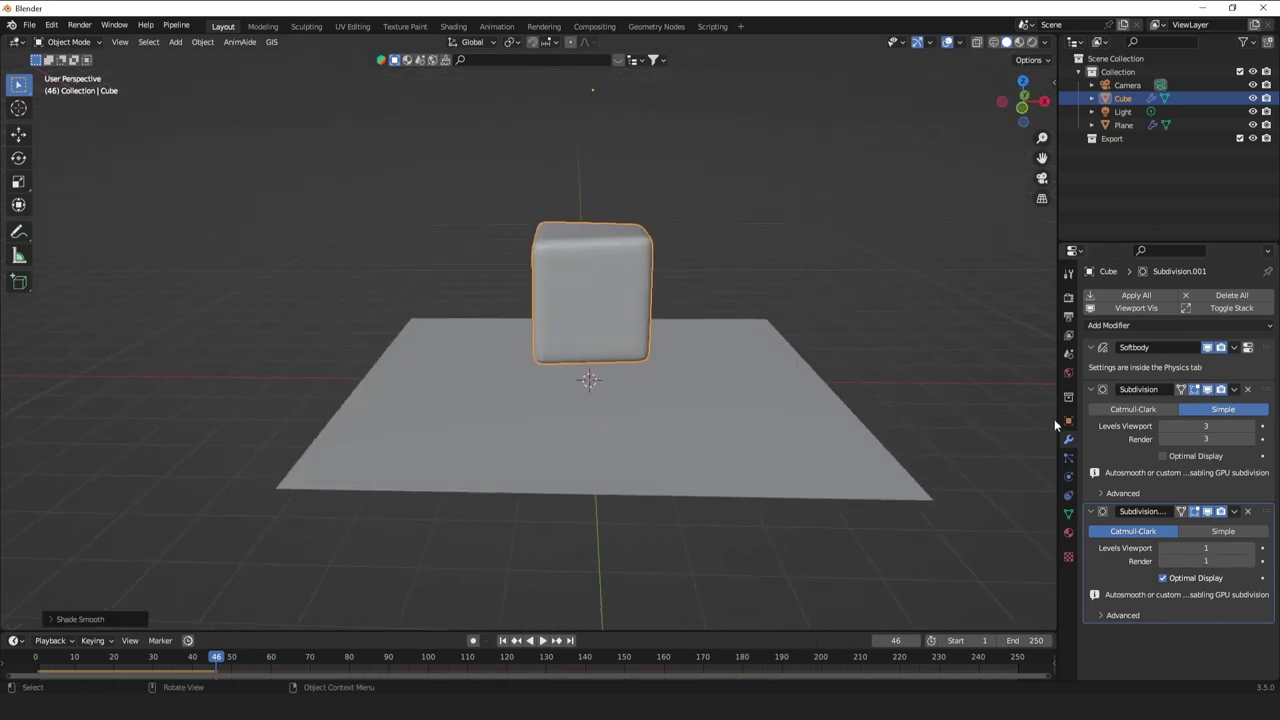
left_click(1069, 476)
key("space")
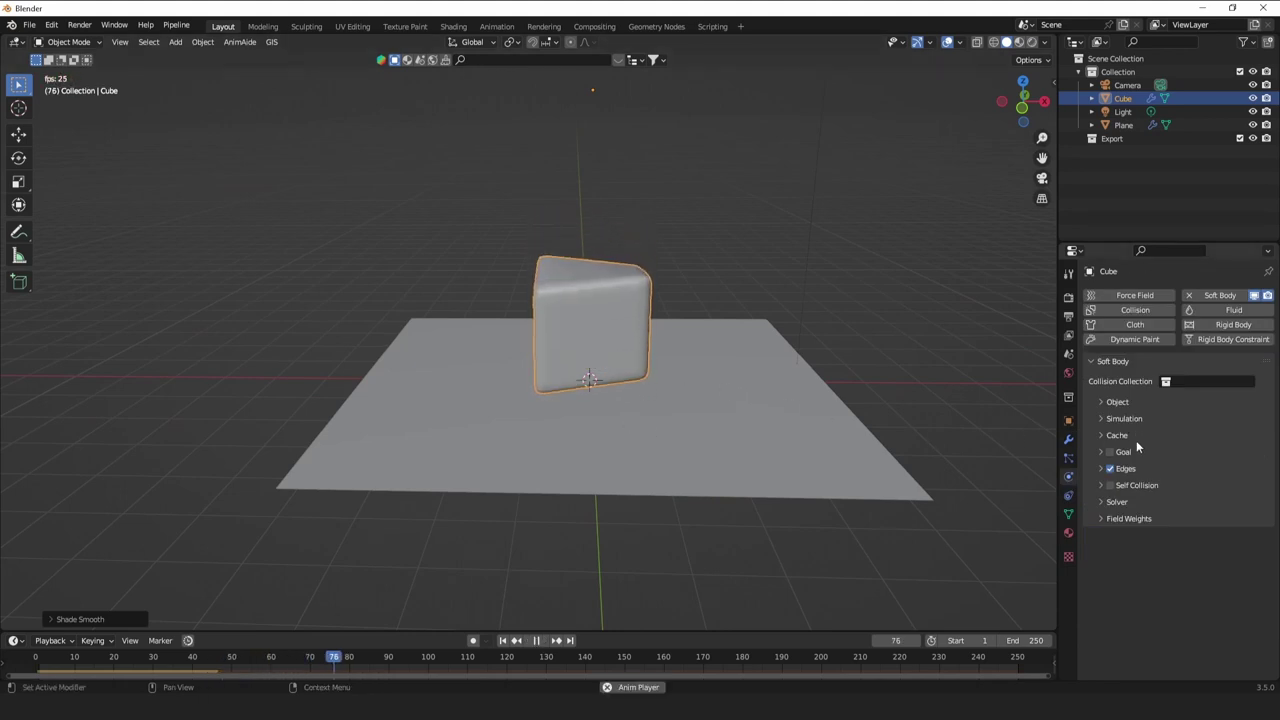
key("space")
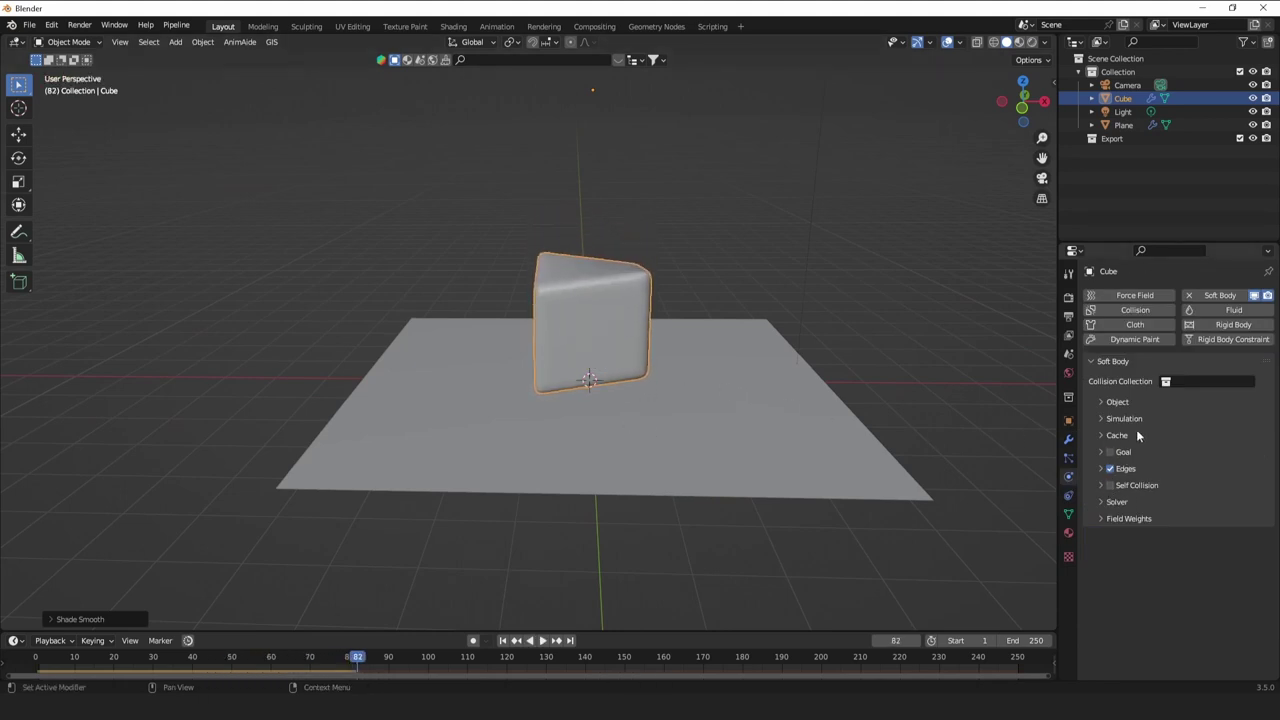
Expand the cube's soft body Object and Simulation settings and enable Self Collision.
left_click(1130, 419)
left_click(1133, 403)
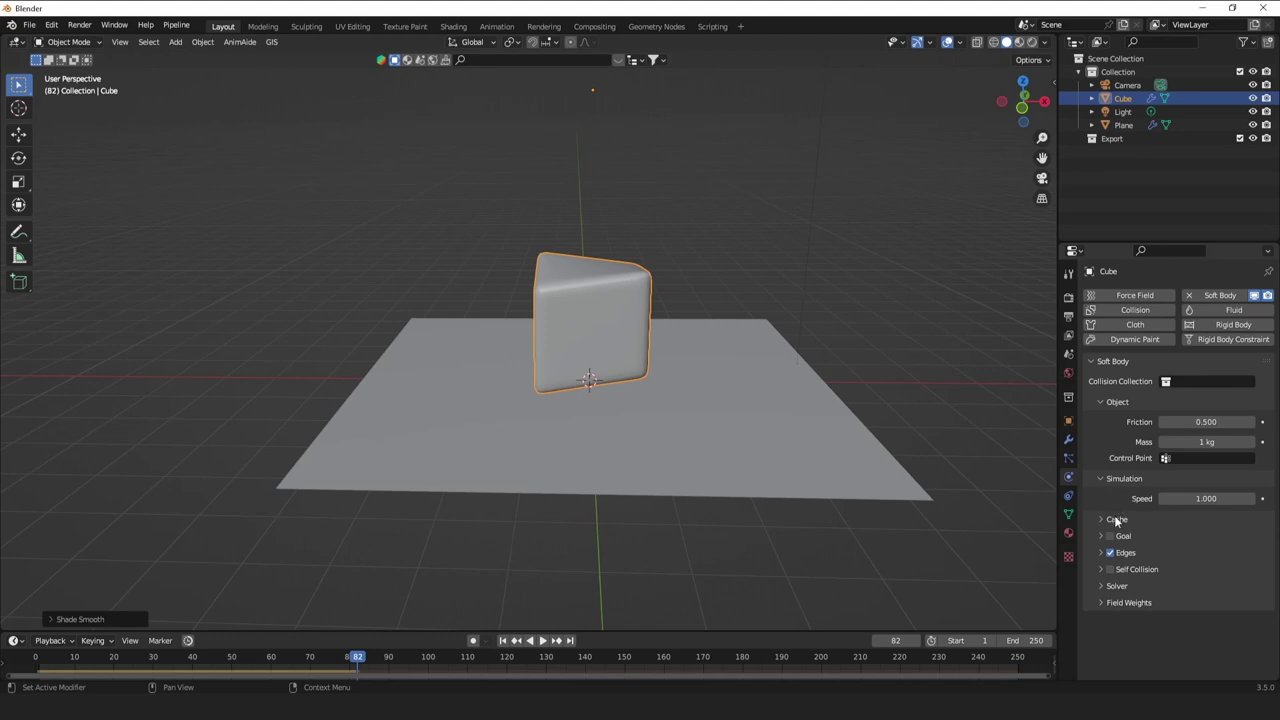
left_click(1128, 570)
left_click(1109, 570)
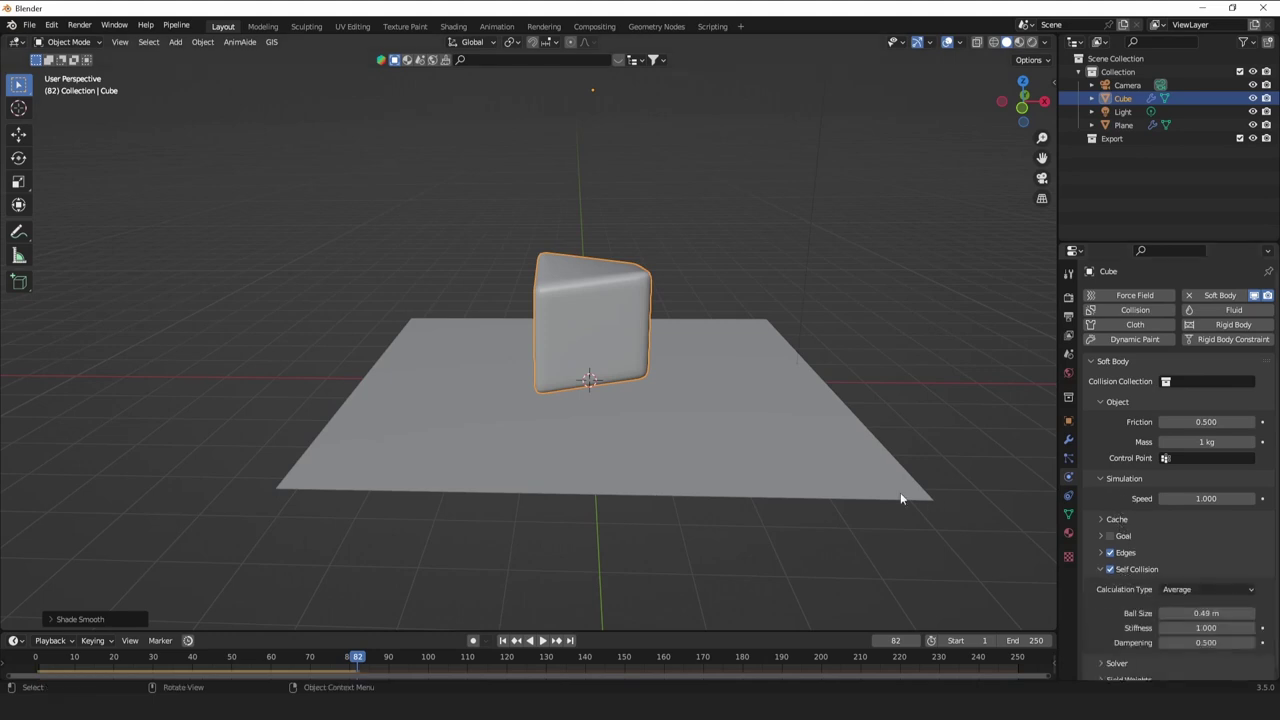
Play the simulation with self collision, examine the cube's fall from several angles and return to the first frame.
key("space")
scroll(1133, 598, "down", 1)
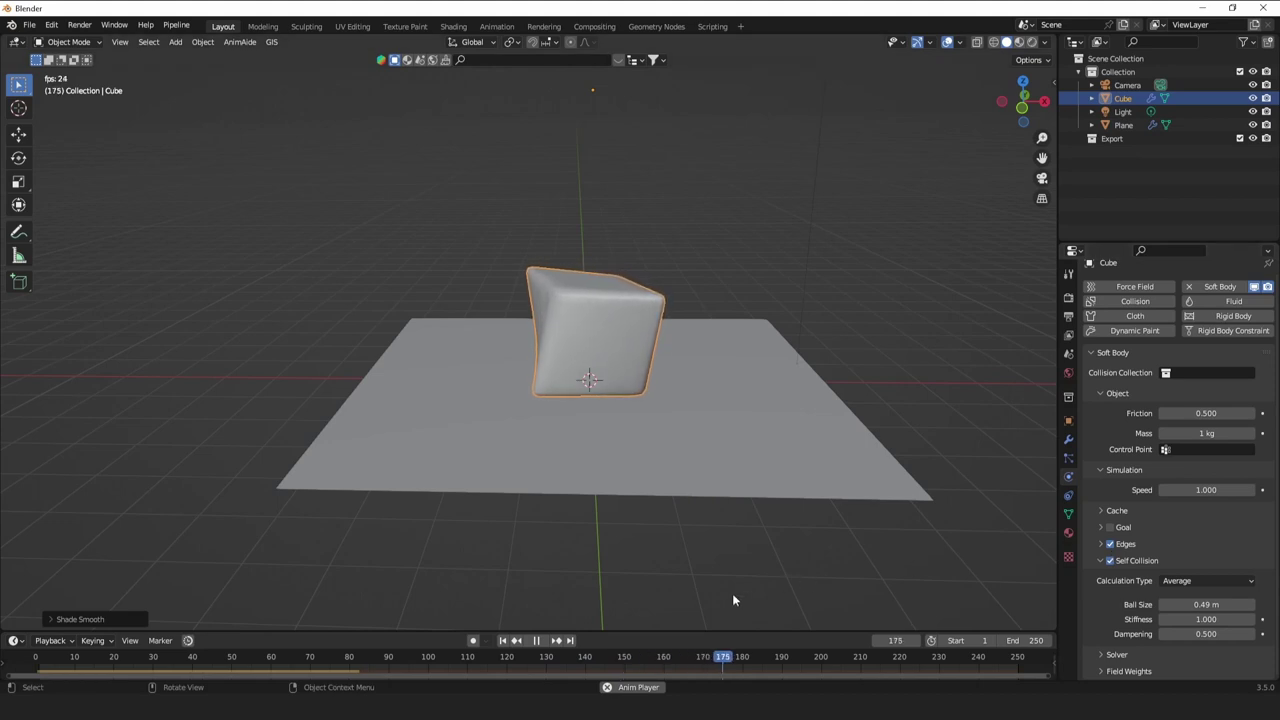
middle_click_drag(732, 593, 760, 540)
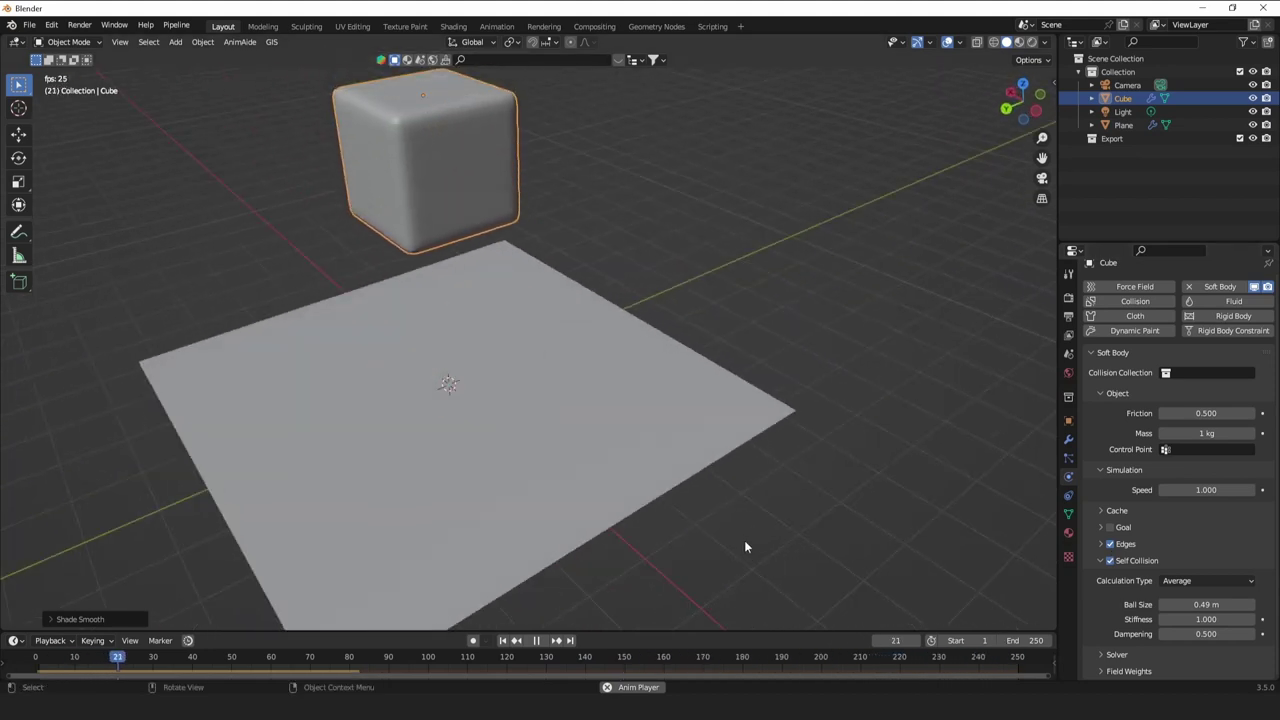
middle_click_drag(695, 531, 604, 588)
left_click(502, 642)
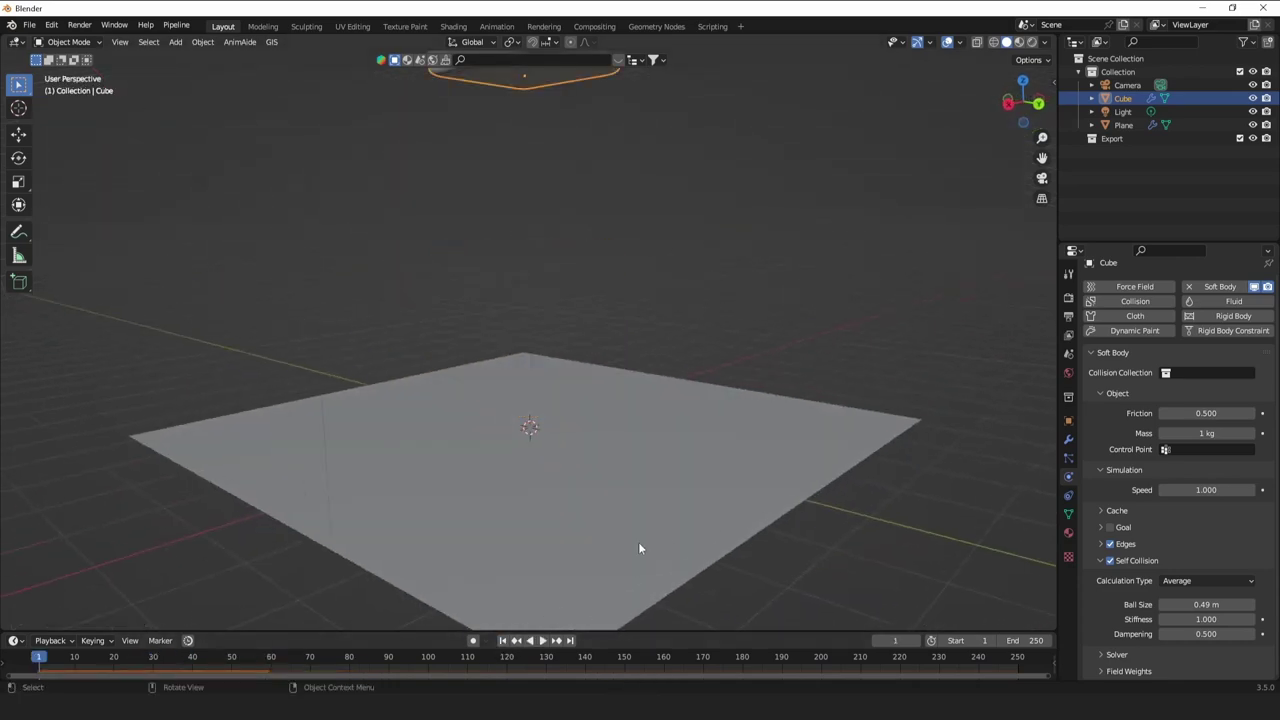
Rotate the cube freehand above the plane so it falls tilted, and play the simulation.
scroll(645, 510, "down", 4)
middle_click_drag(657, 411, 689, 430)
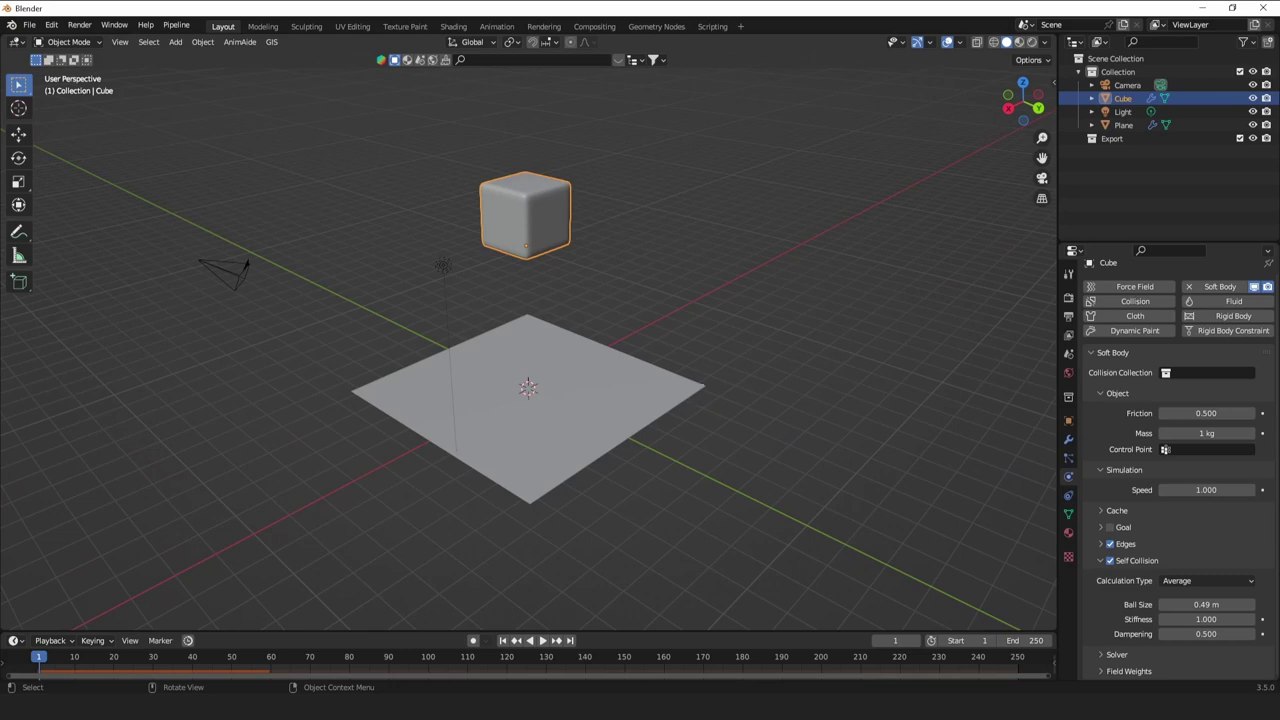
key("r")
left_click(600, 472)
key("space")
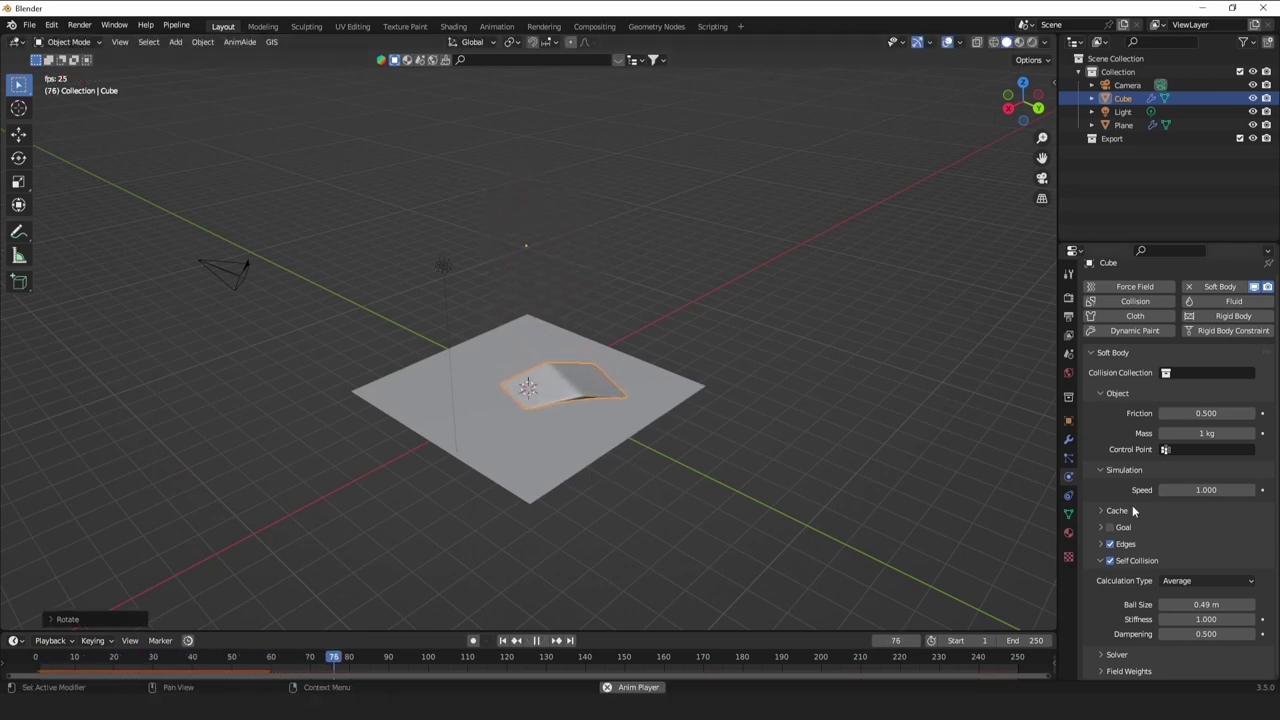
Set the self-collision ball size to 2.59 m and replay the simulation from the first frame.
key("space")
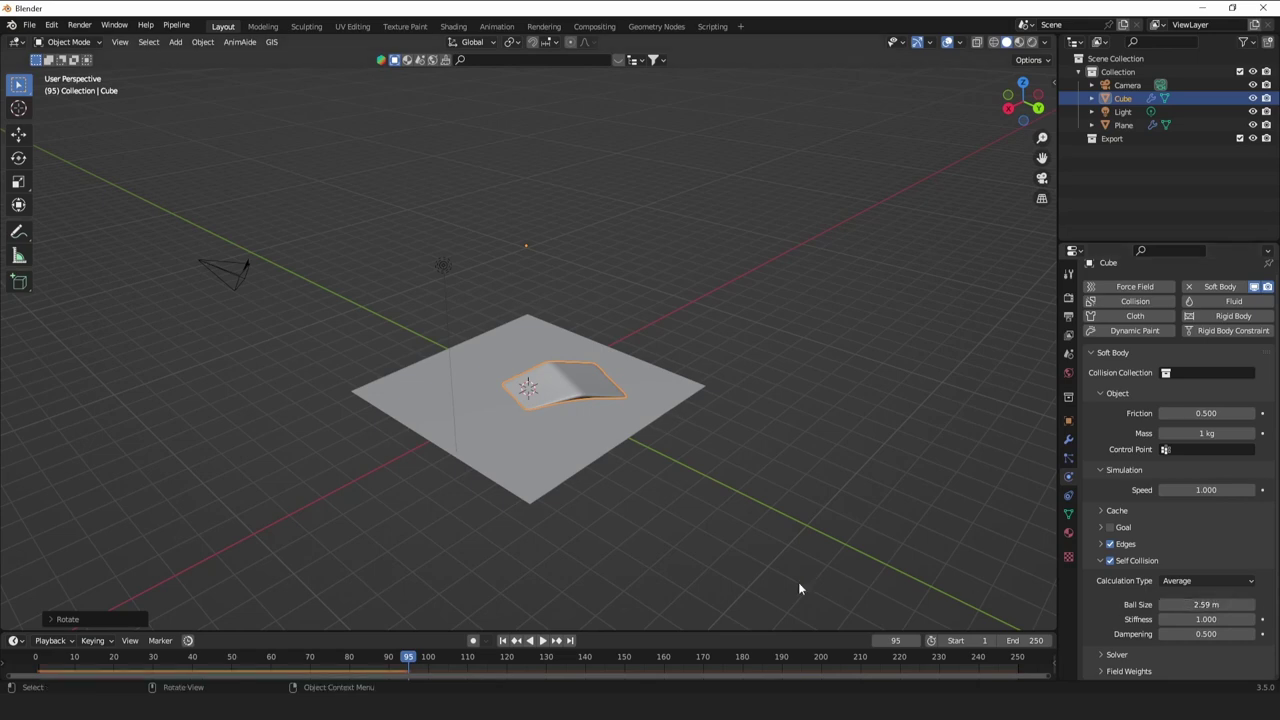
left_click(503, 640)
key("space")
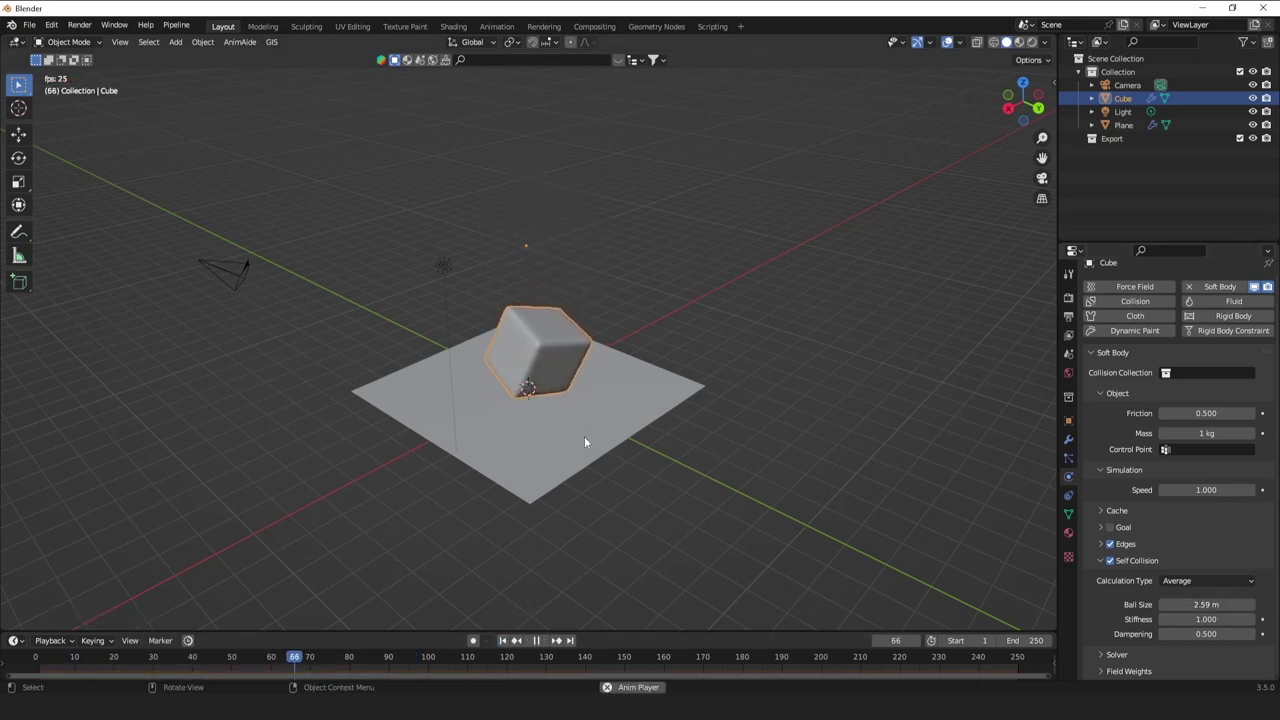
middle_click_drag(586, 443, 652, 362)
key("space")
Expand the soft body's Edges settings and set Bending to 5.
left_click(1128, 543)
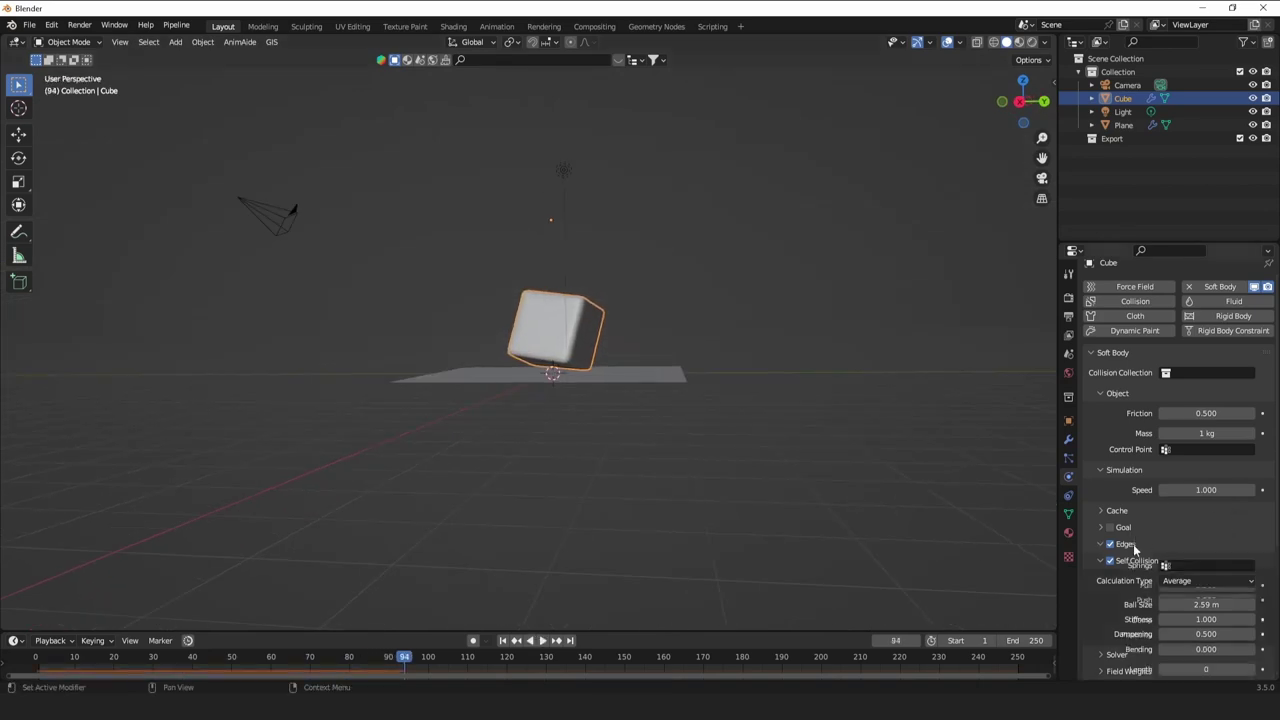
scroll(1138, 552, "down", 3)
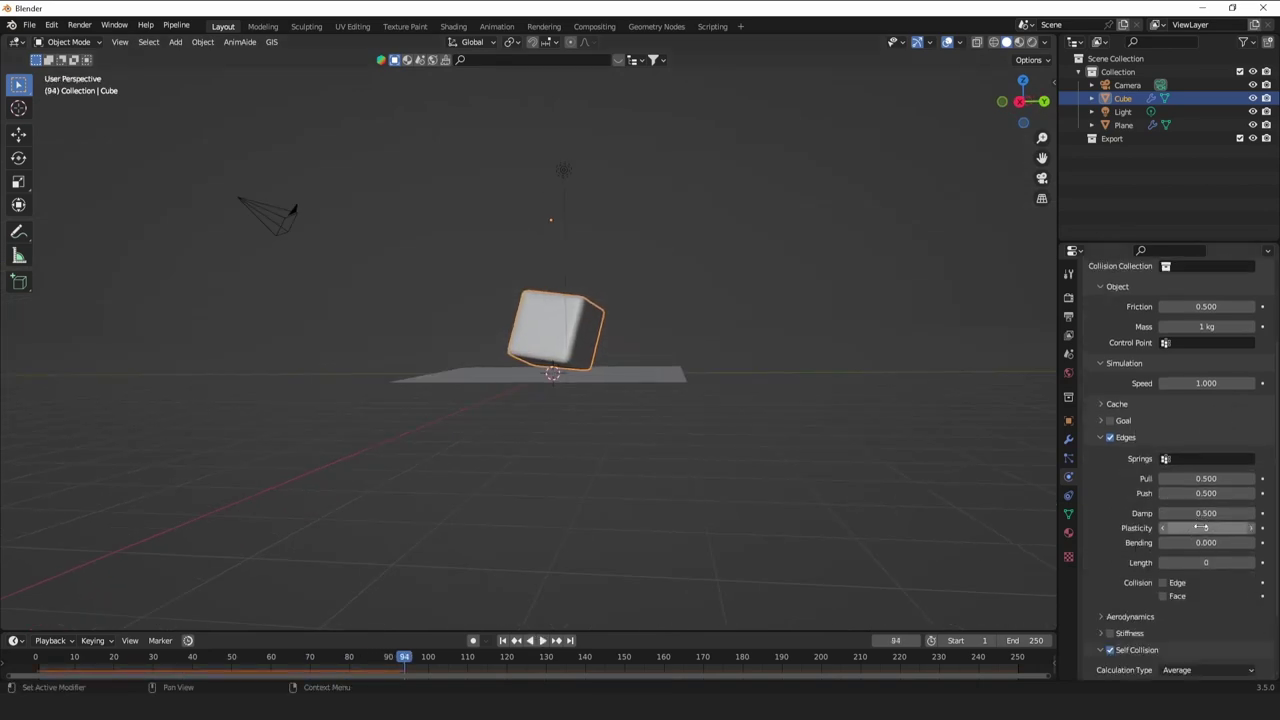
type("5")
key("Return")
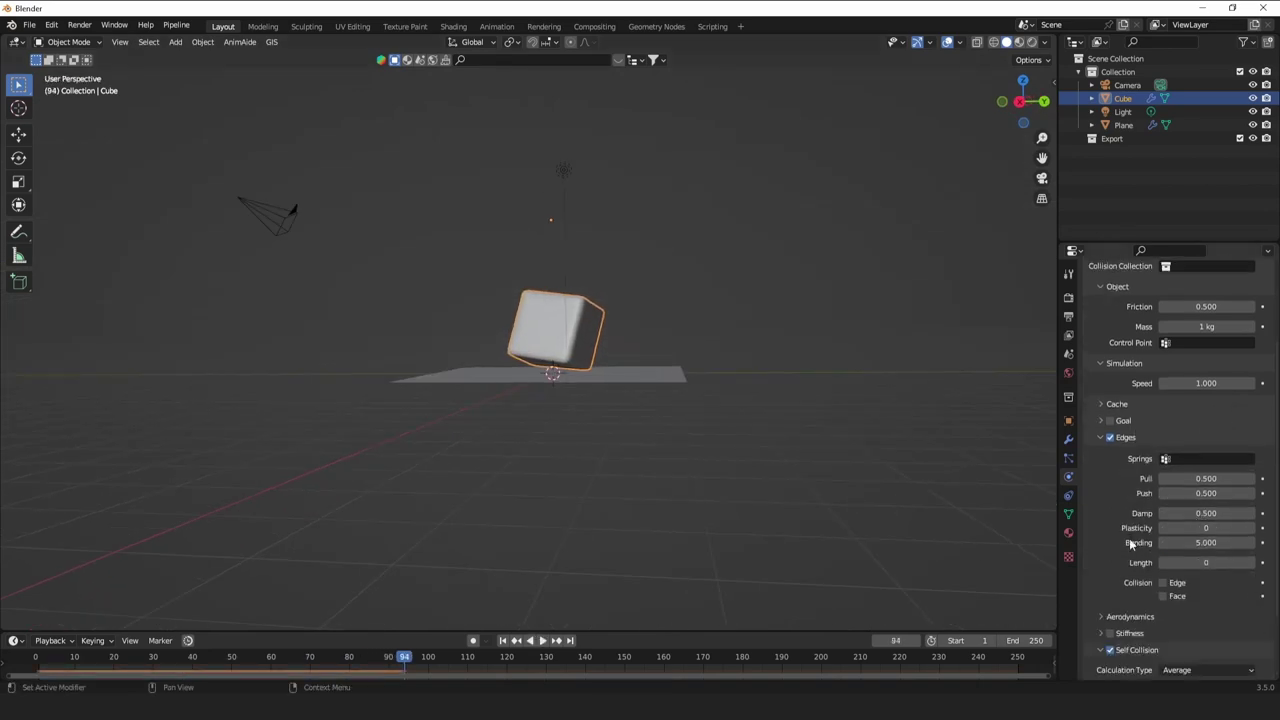
Set the self-collision ball size to 1 m and play the simulation from the first frame.
left_click(504, 640)
scroll(1210, 560, "down", 3)
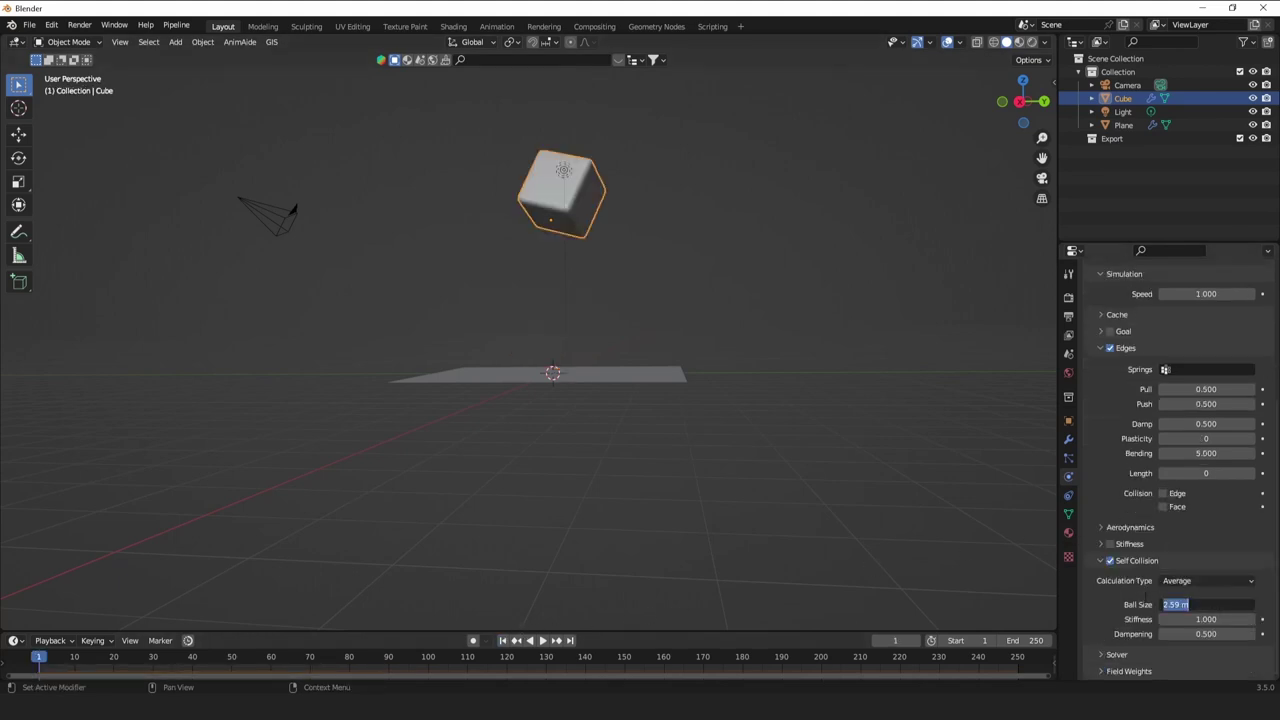
type("q")
key("Return")
left_click(1230, 604)
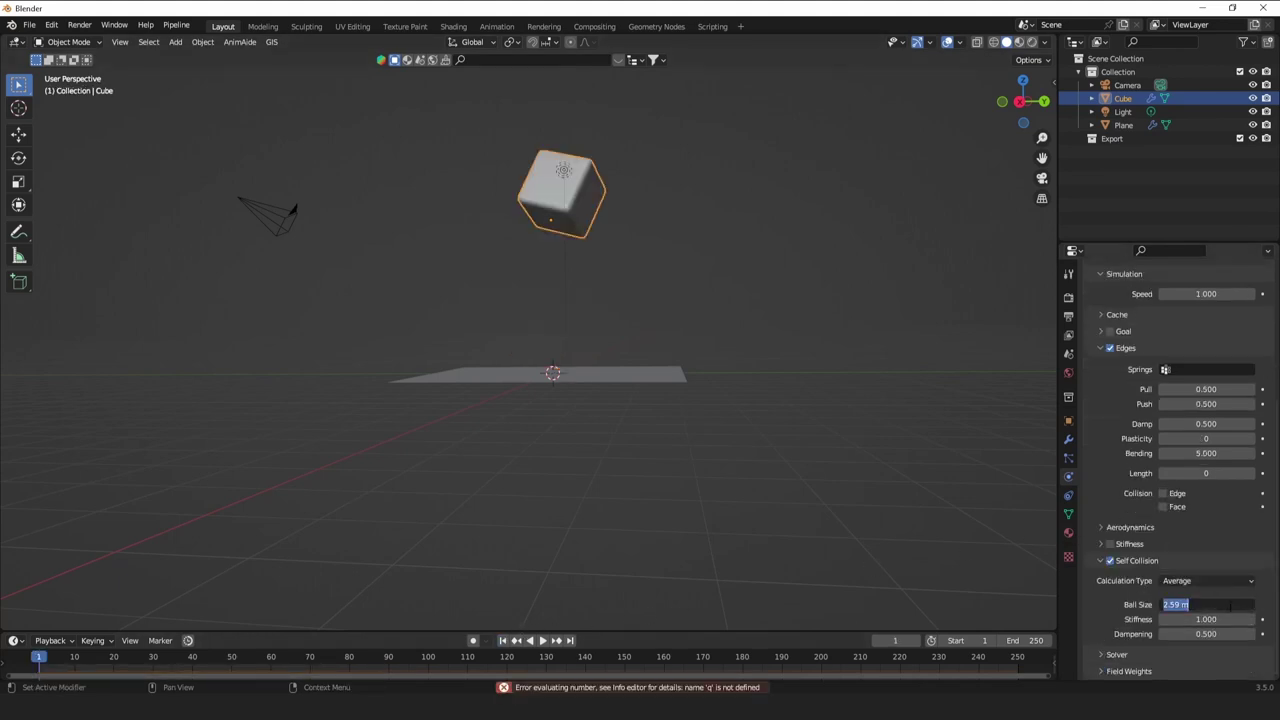
key("Return")
key("space")
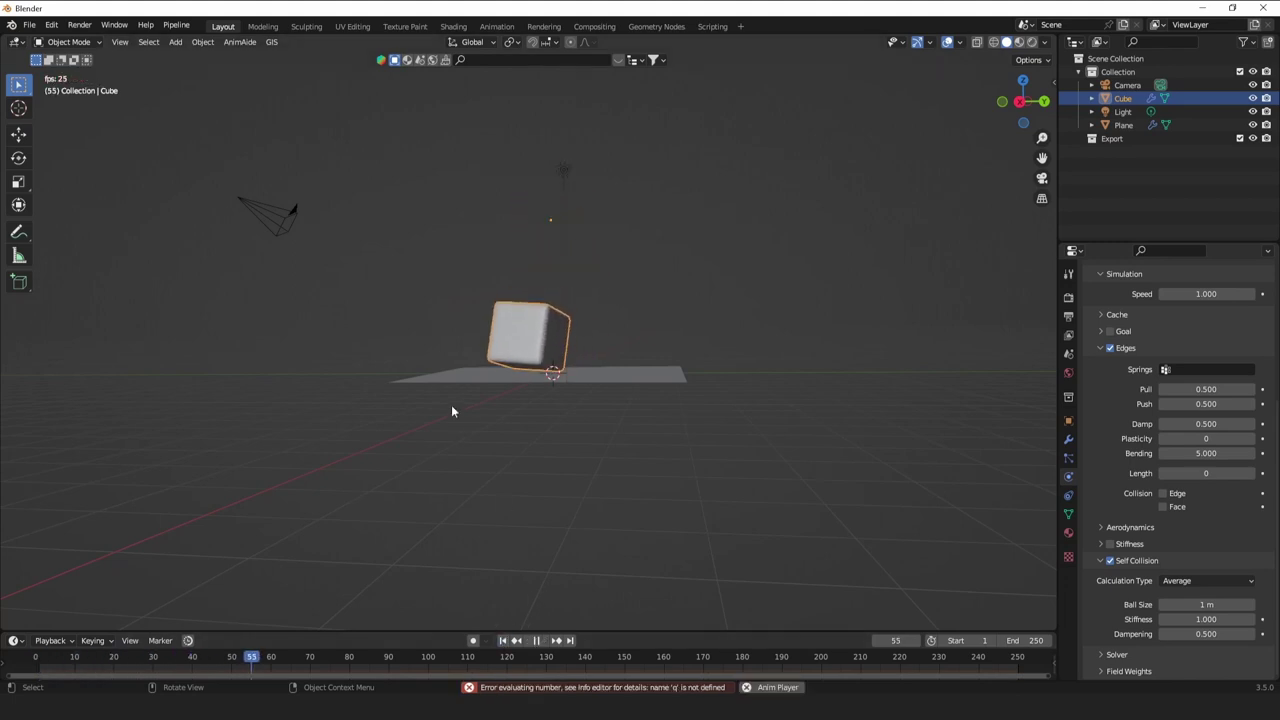
Lower the edge Bending to 0.2 while the simulation keeps playing.
middle_click_drag(517, 412, 1130, 450)
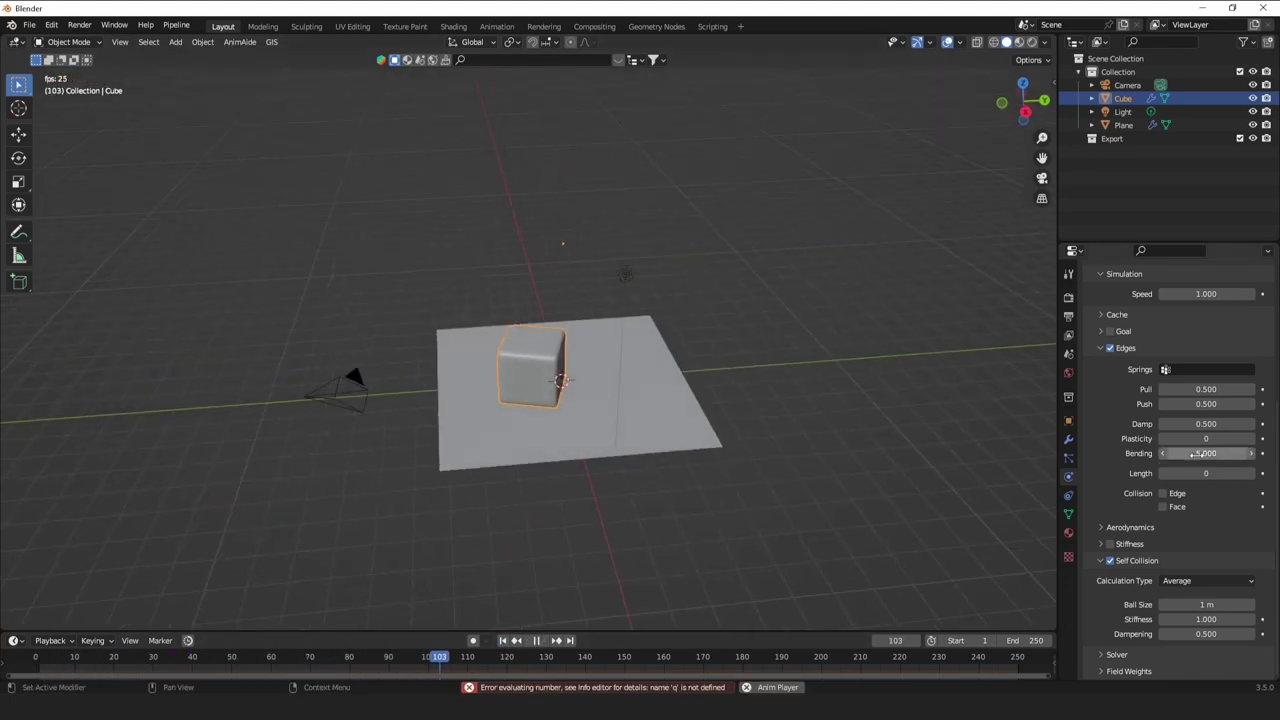
left_click_drag(1197, 454, 1107, 454)
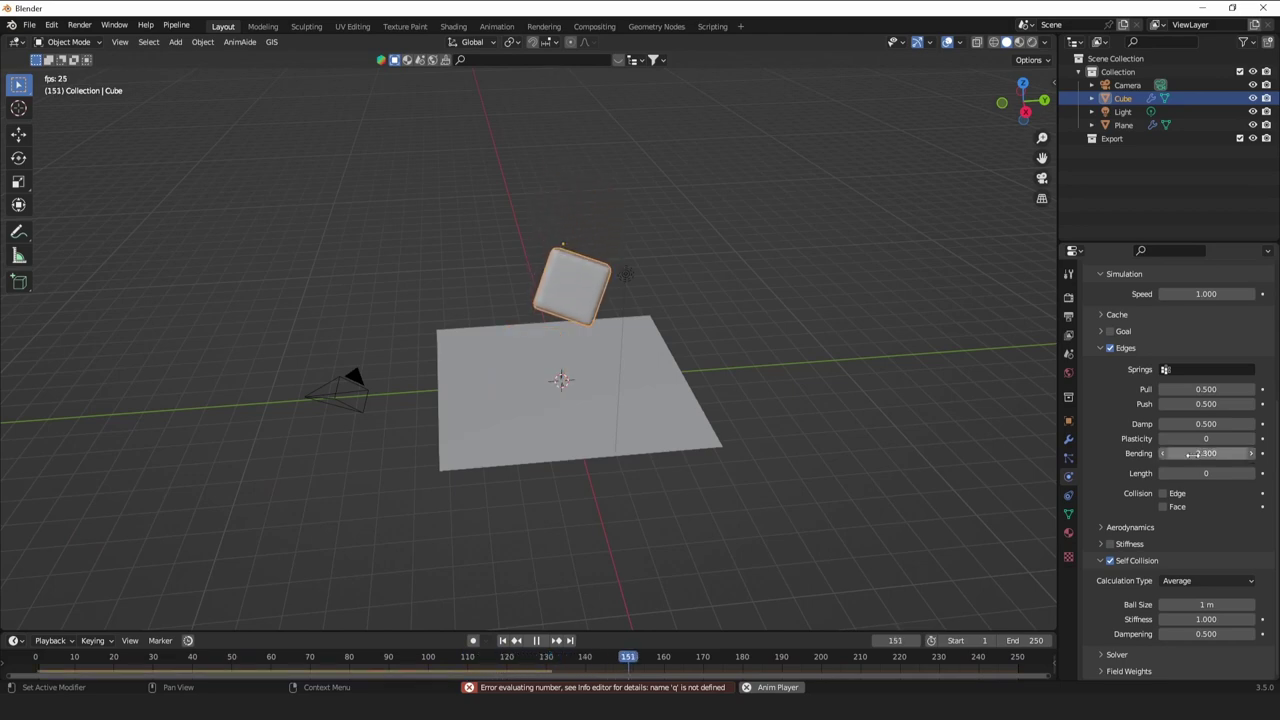
mouse_move(1193, 455)
left_mouse_down()
mouse_move(1127, 455)
mouse_move(1170, 453)
left_mouse_up()
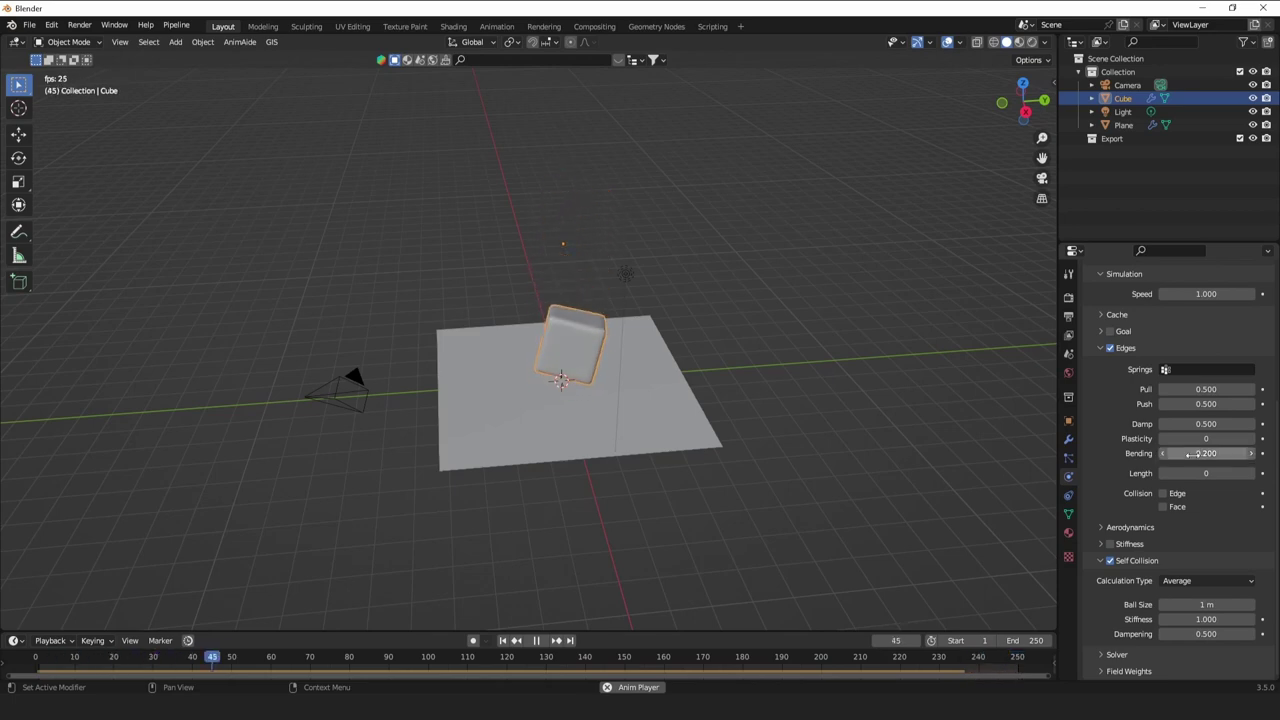
Set the edge Damp to 0.2 and replay the simulation from the first frame until the cube has landed.
key("space")
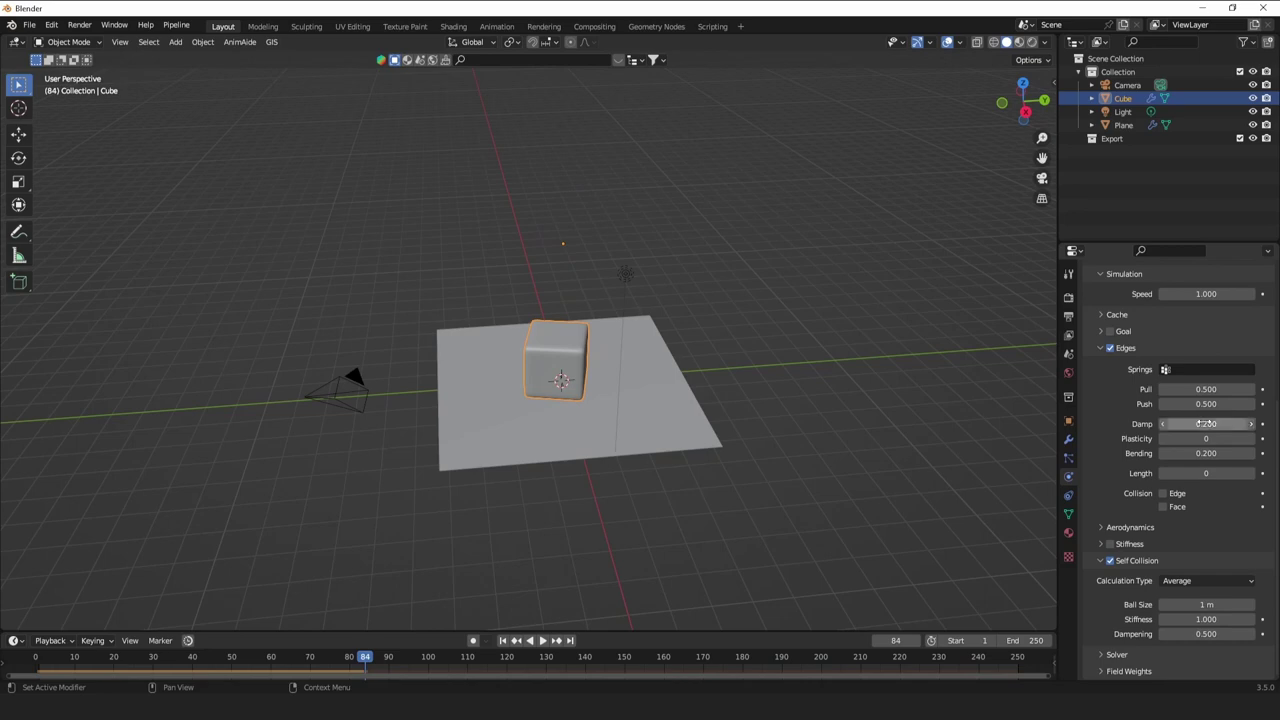
key("space")
left_click(515, 640)
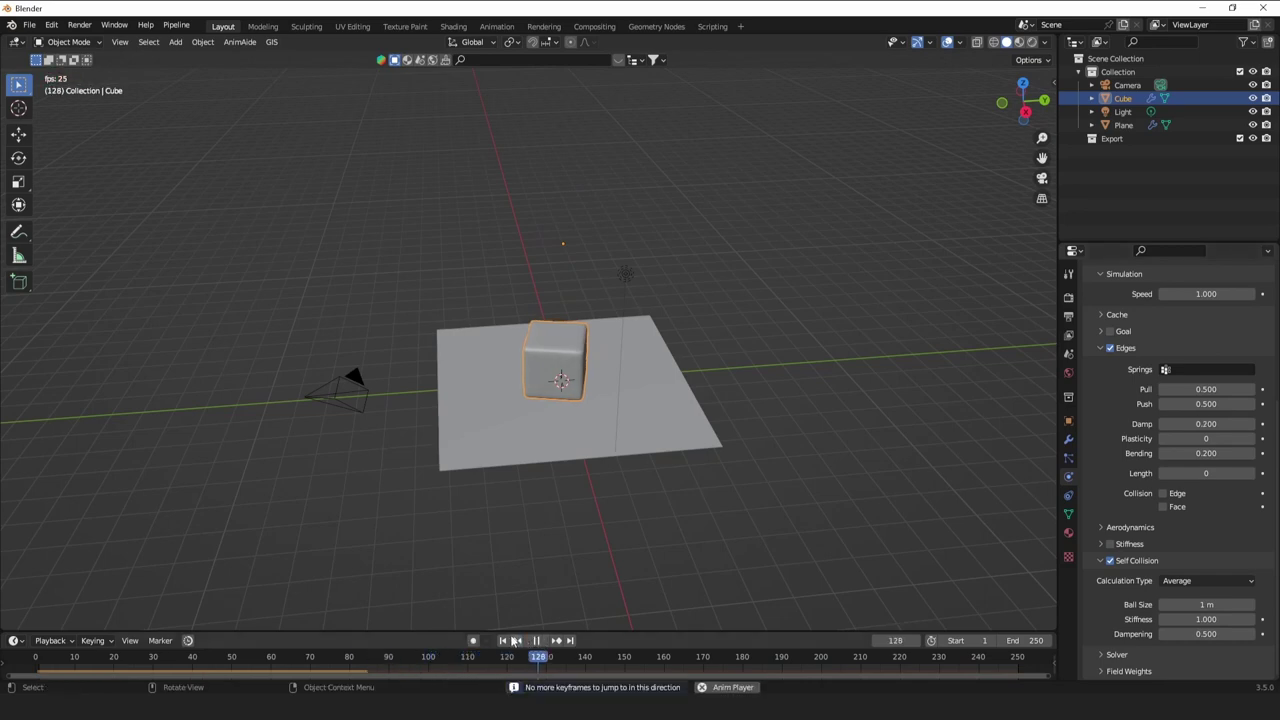
left_click(503, 640)
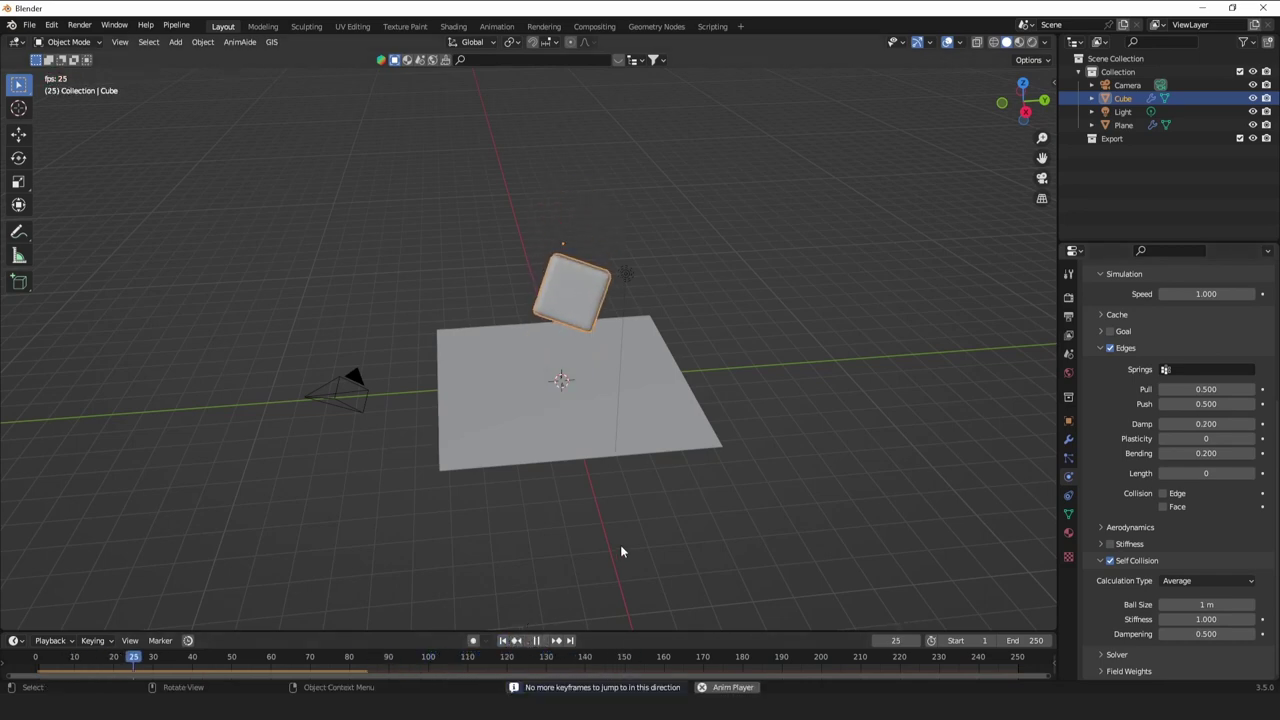
middle_click_drag(620, 544, 836, 508)
scroll(743, 553, "up", 4)
key("space")
Look through the soft body's Goal, Cache, Stiffness and Aerodynamics settings without changing them.
scroll(1198, 387, "up", 4)
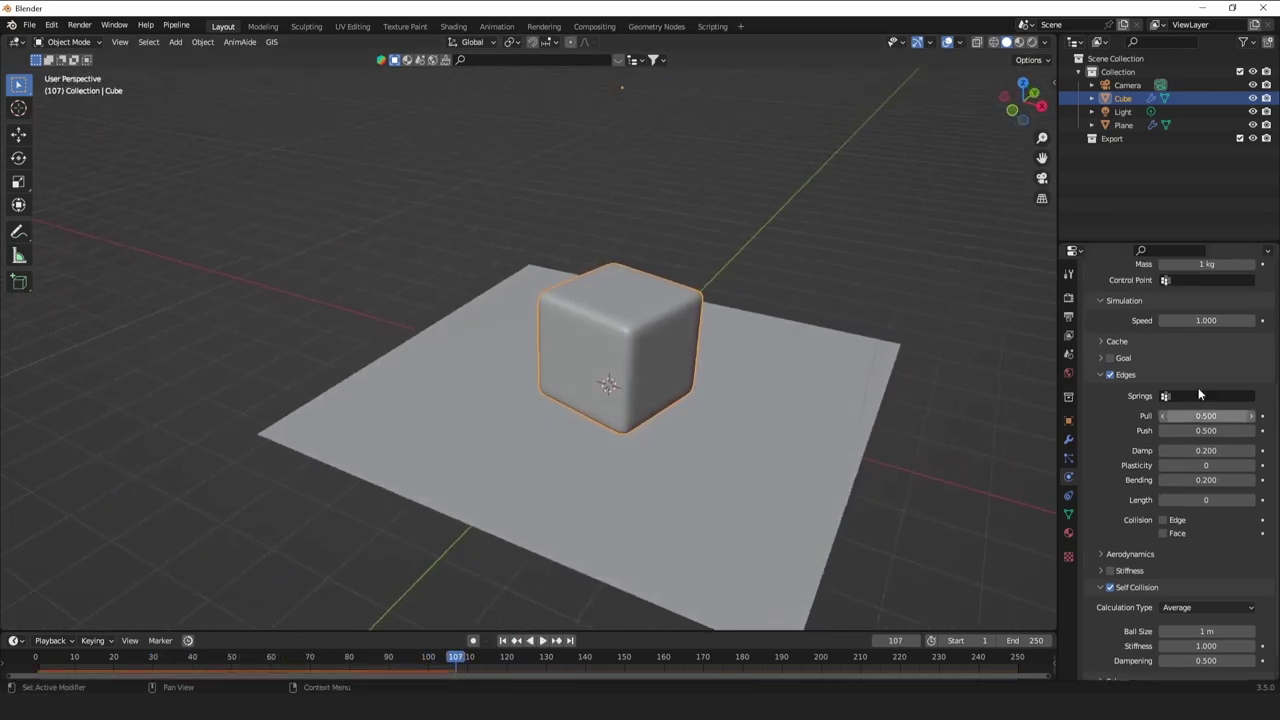
left_click(1134, 411)
left_click(1134, 411)
left_click(1130, 394)
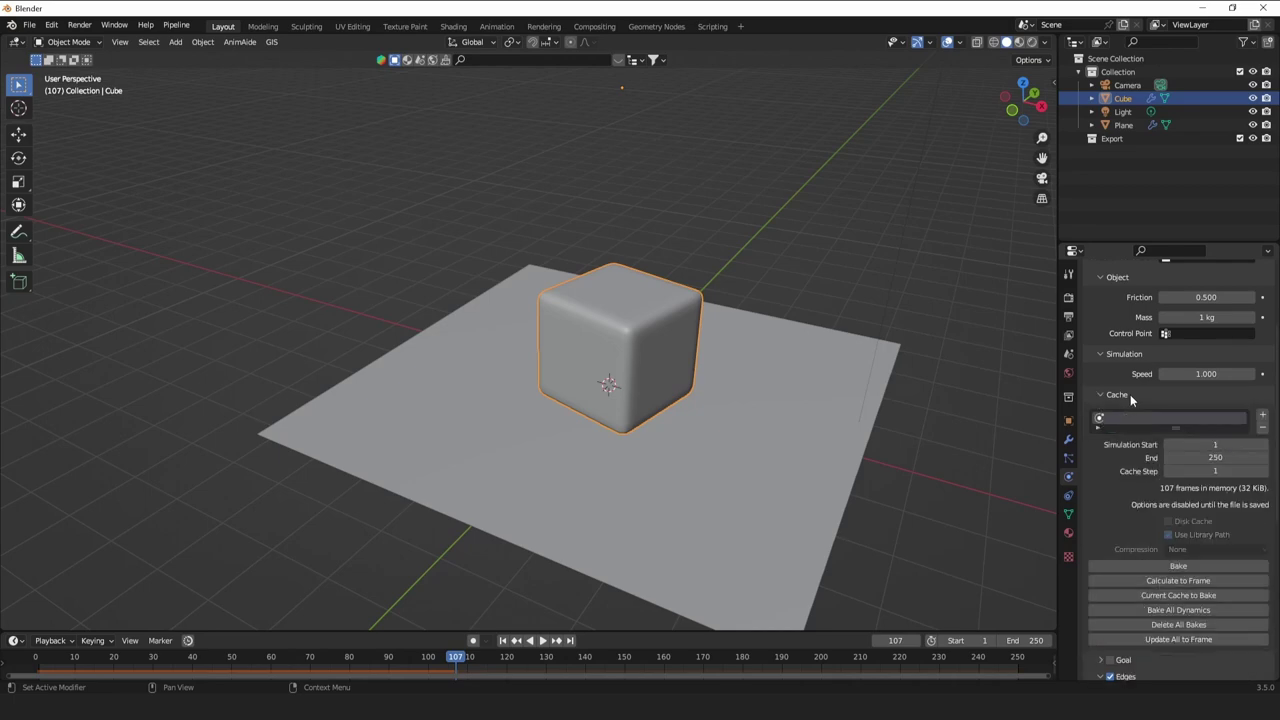
left_click(1130, 394)
scroll(1147, 540, "down", 2)
left_click(1137, 544)
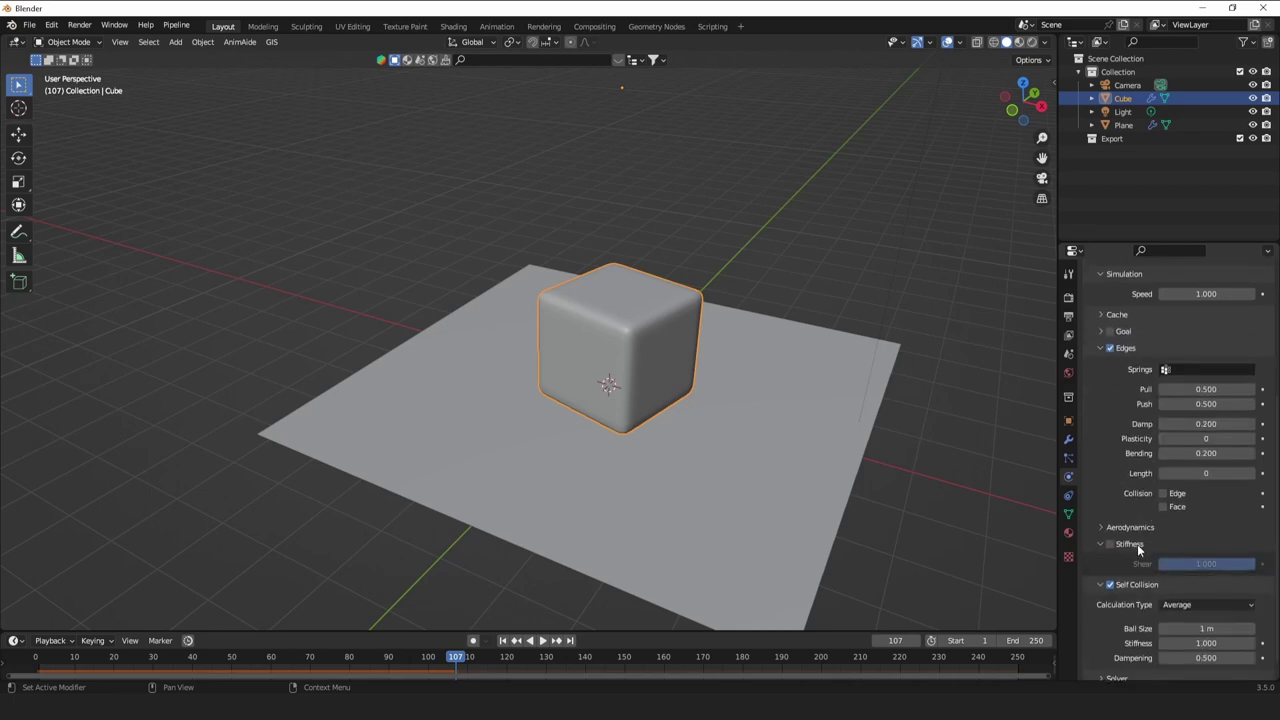
left_click(1137, 544)
left_click(1136, 526)
left_click(1140, 528)
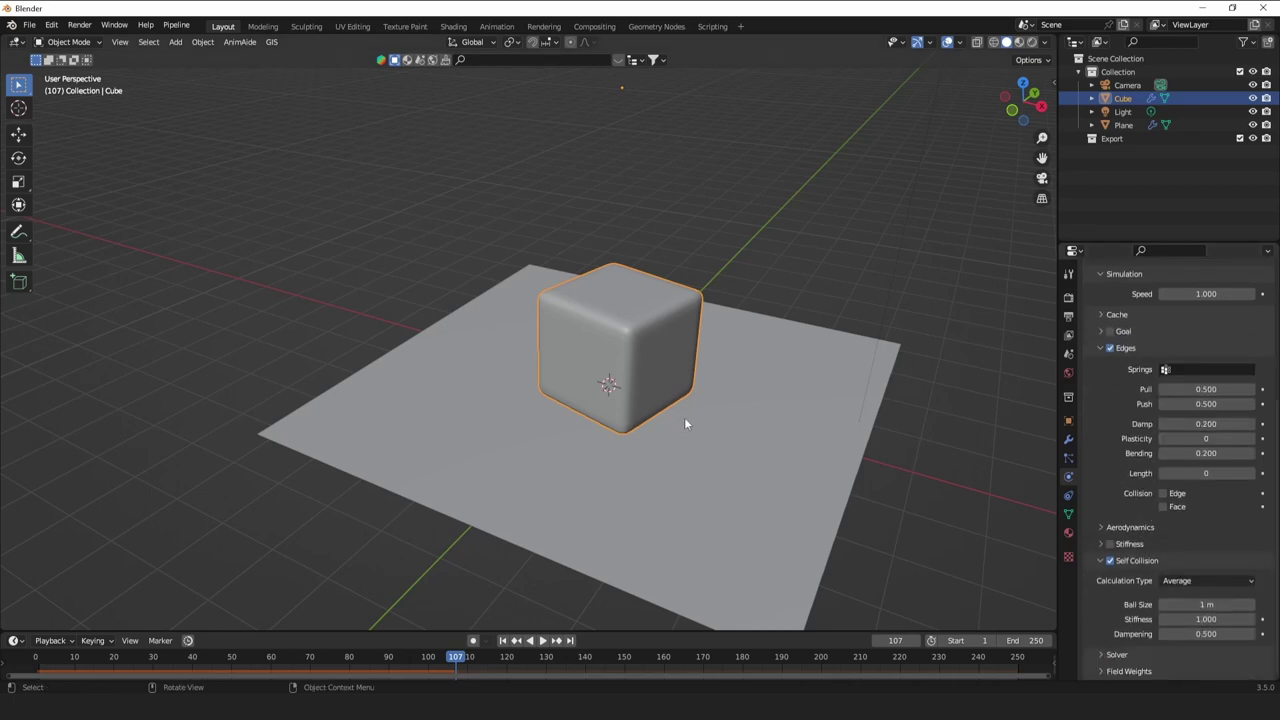
Try to reorder the cube's modifiers so that the Simple Subdivision modifier comes before the Softbody modifier.
left_click(1067, 439)
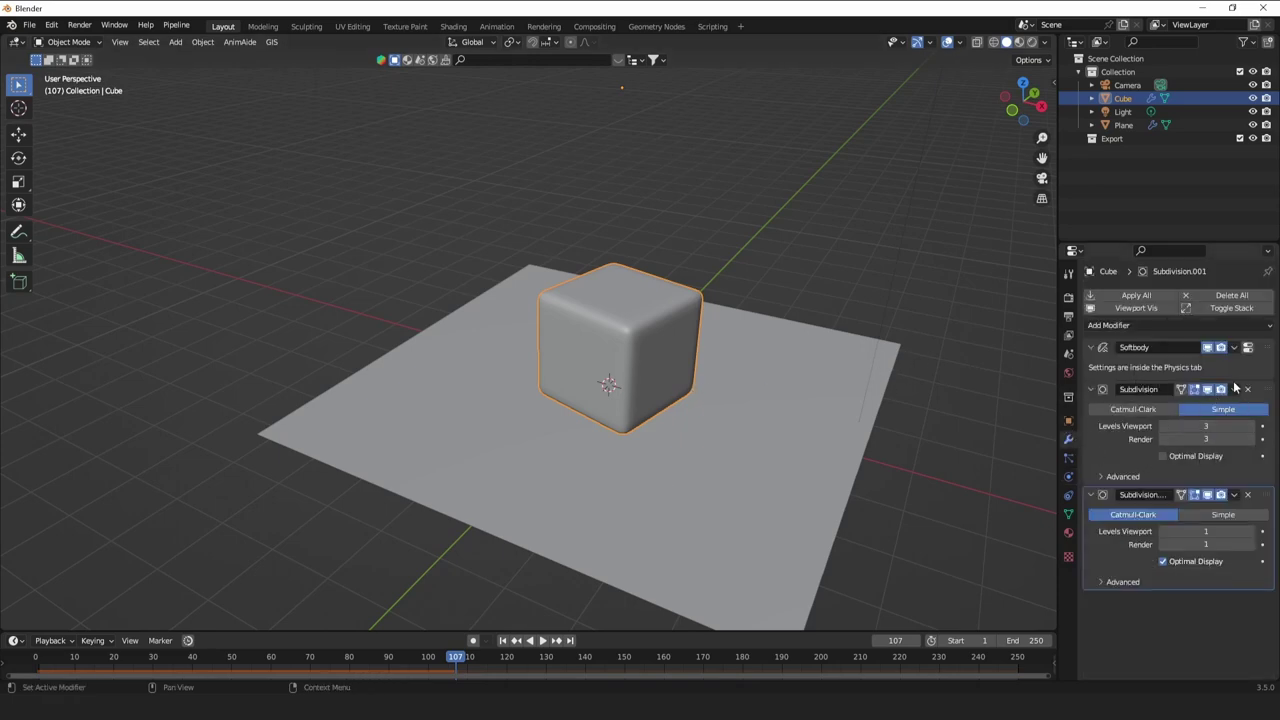
left_click_drag(1263, 398, 1164, 396)
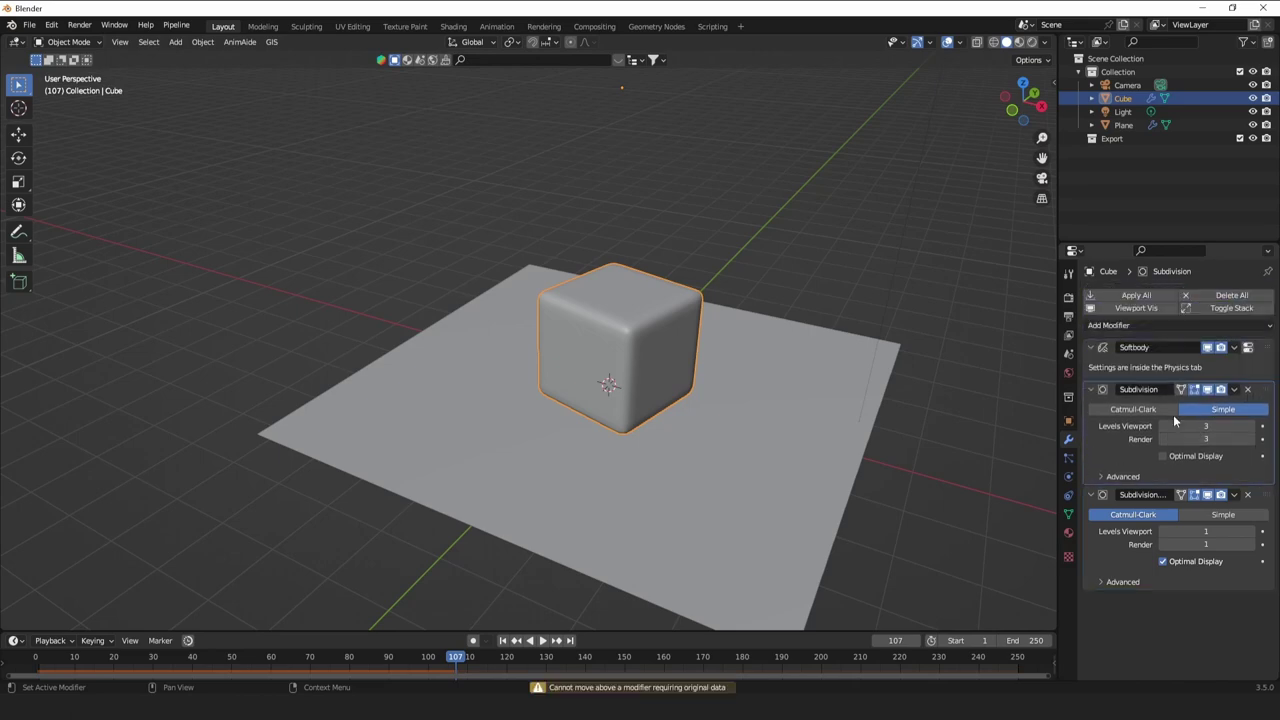
left_click_drag(1268, 390, 1240, 338)
left_click_drag(1264, 398, 1278, 478)
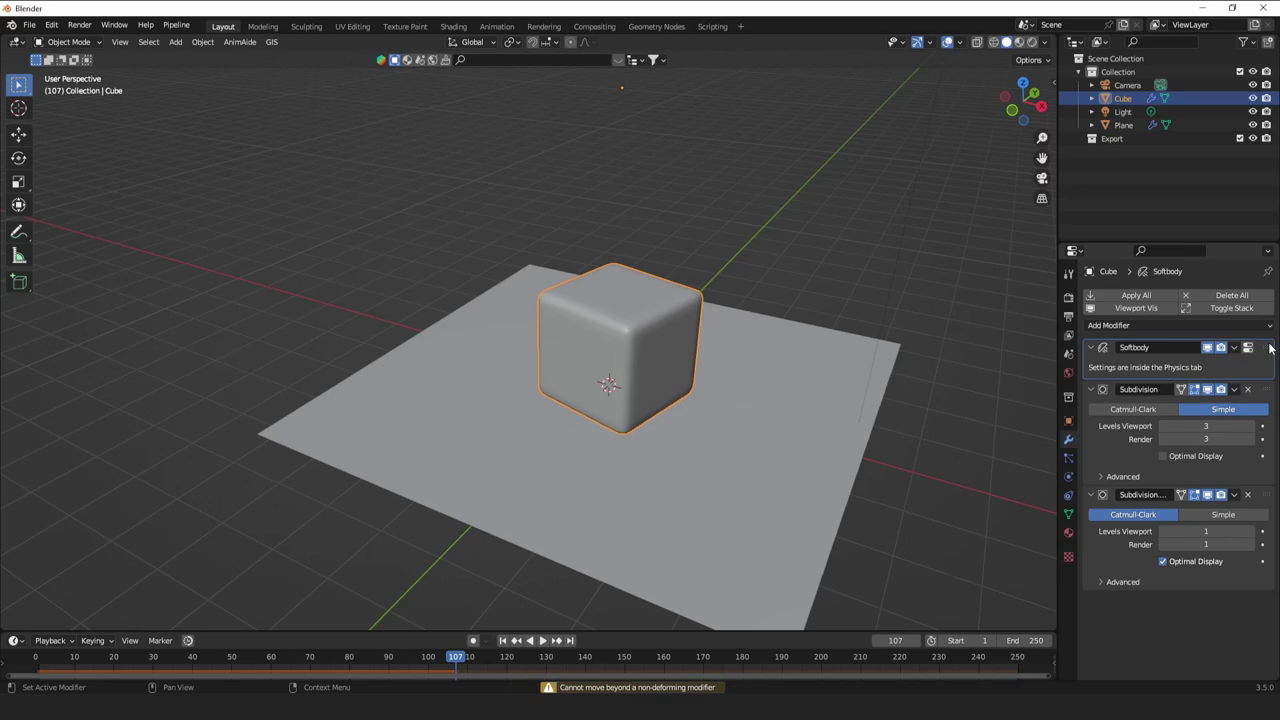
Replace the cube's Simple Subdivision modifier with one subdivision of its actual mesh, and play the simulation.
left_click(1248, 389)
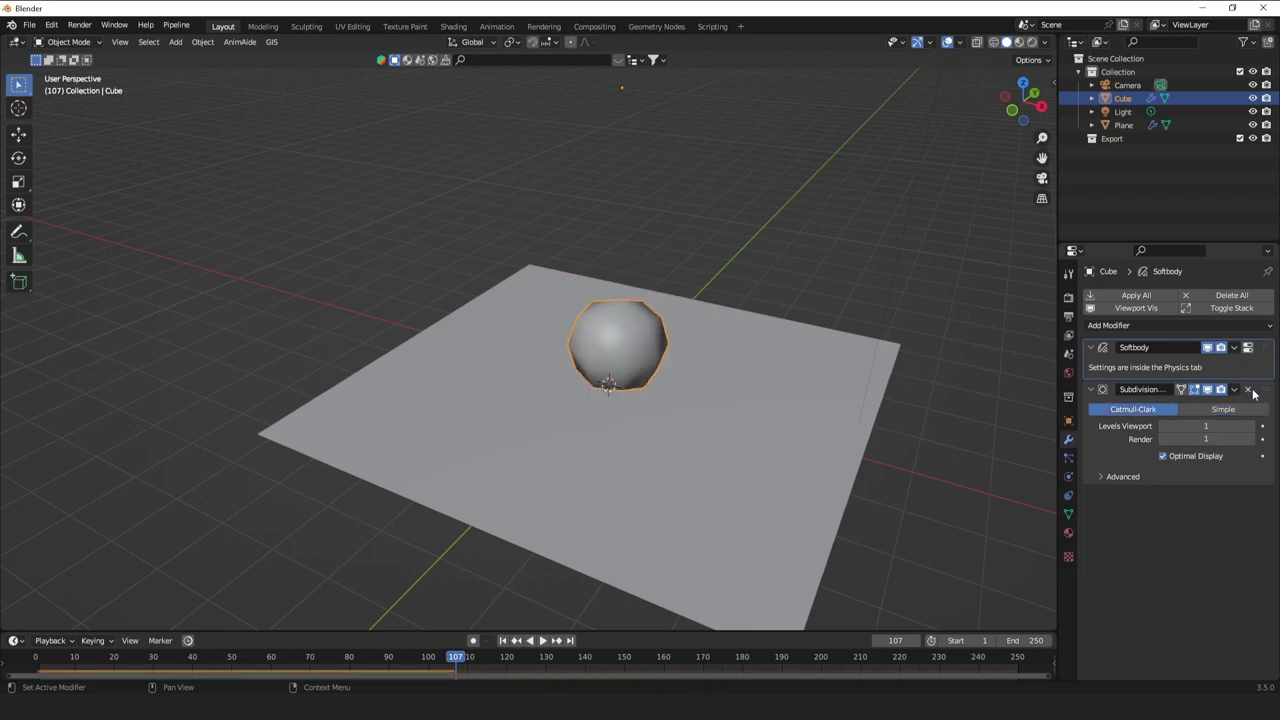
key("Tab")
scroll(638, 337, "down", 2)
middle_click_drag(611, 283, 661, 370, "shift")
right_click(662, 369)
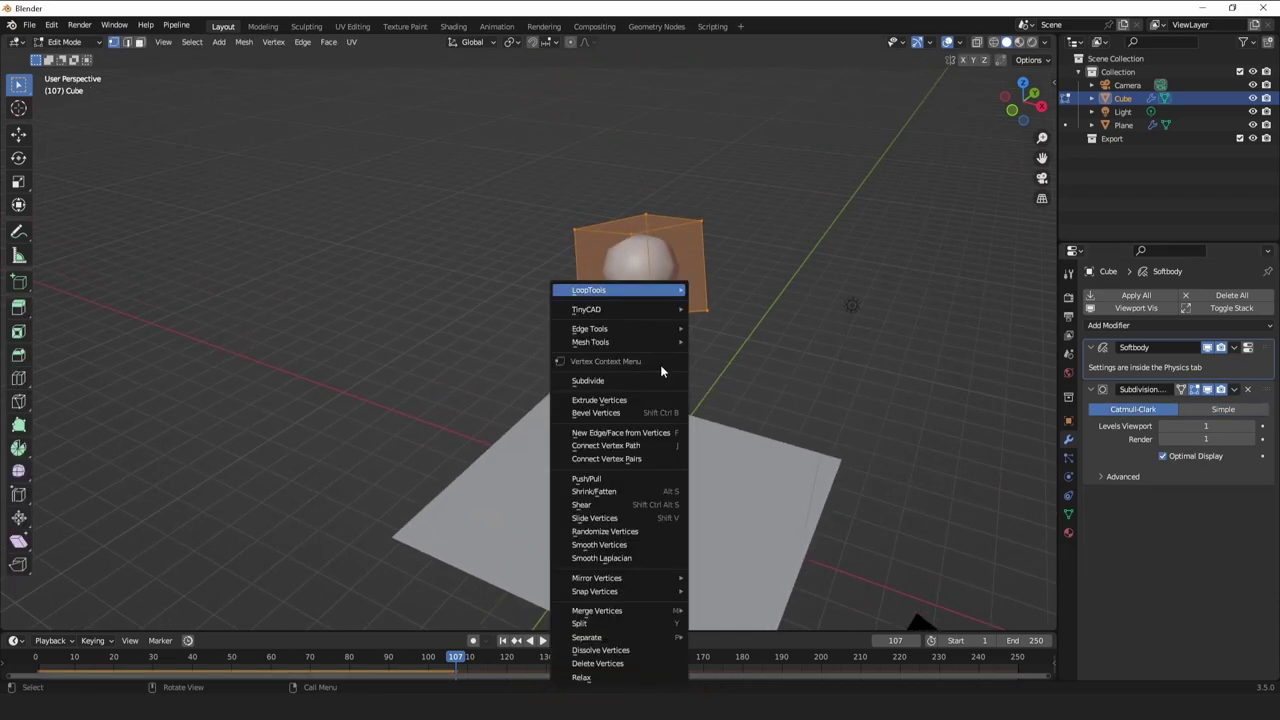
left_click(616, 382)
key("Tab")
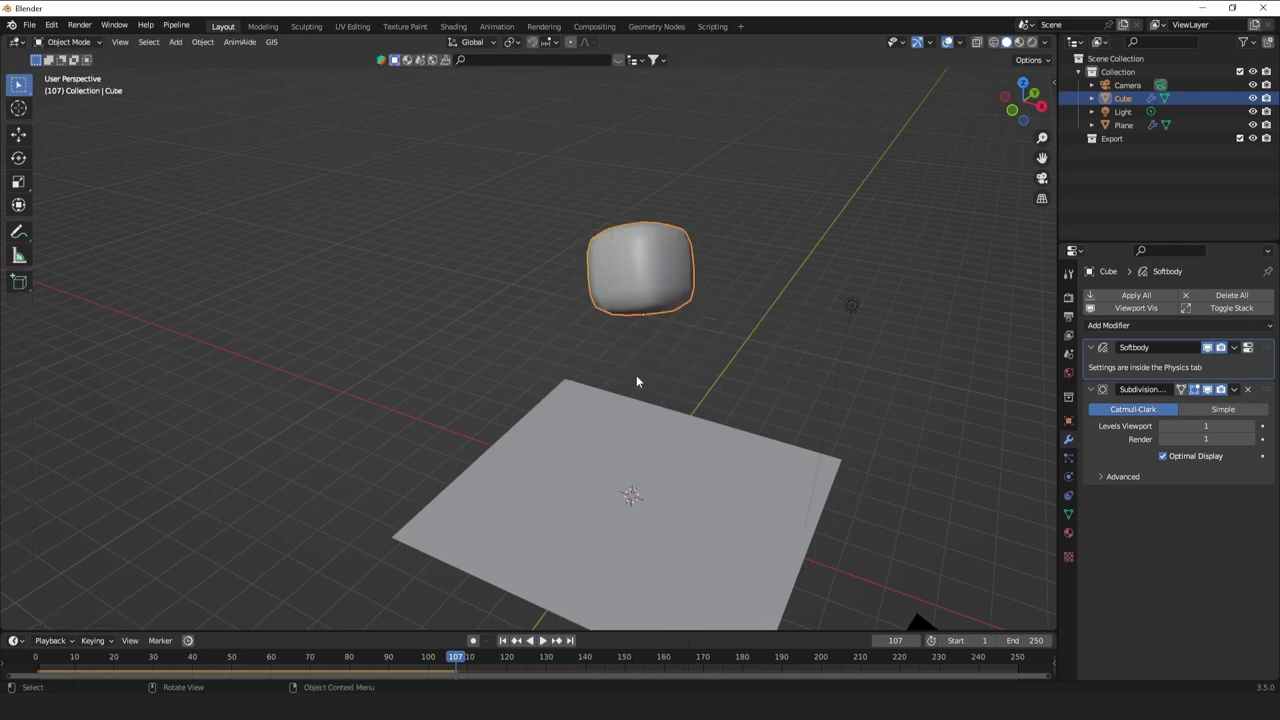
key("space")
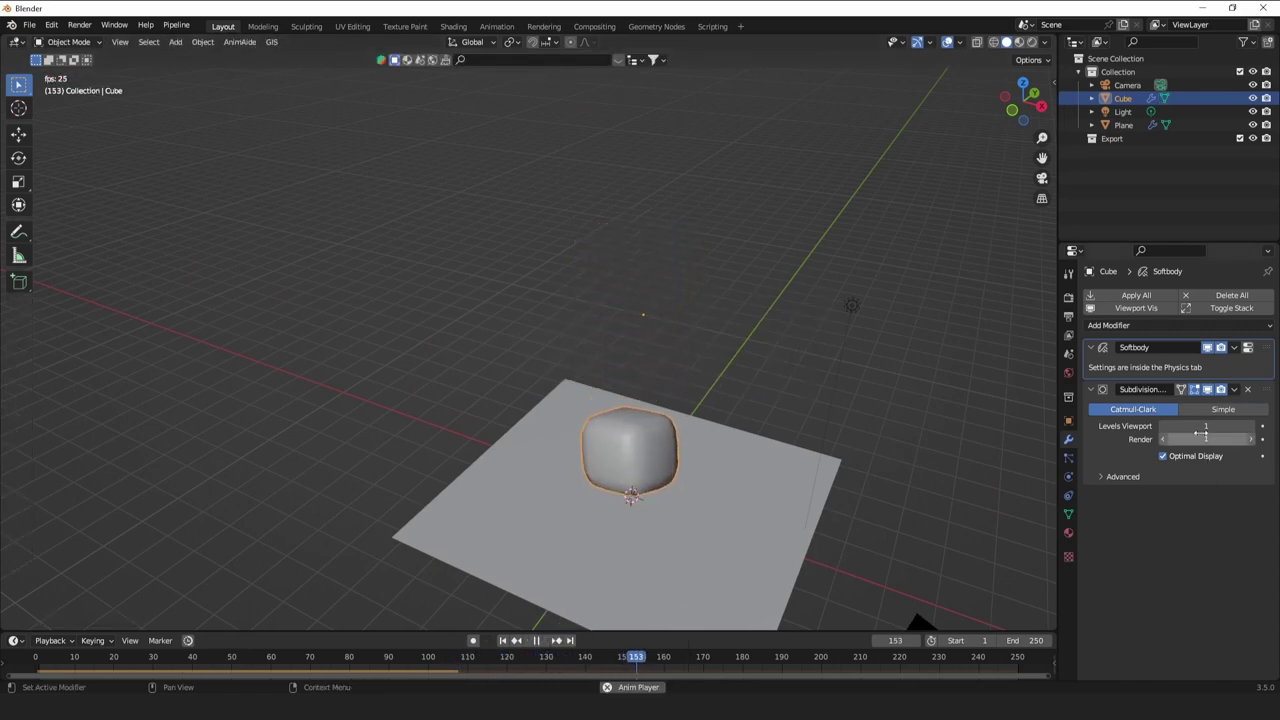
Set the cube's Subdivision modifier to 3 levels for both viewport and render, and stop the playback.
left_click(1250, 426)
left_click(1250, 426)
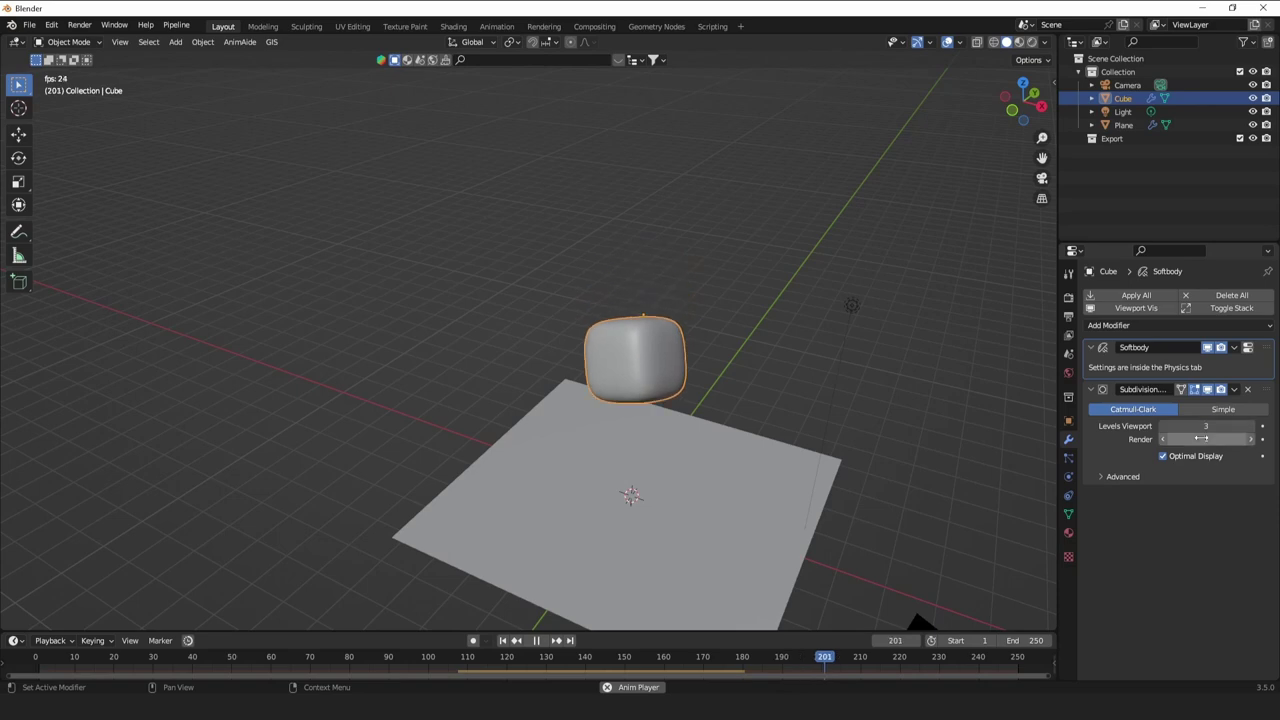
key("space")
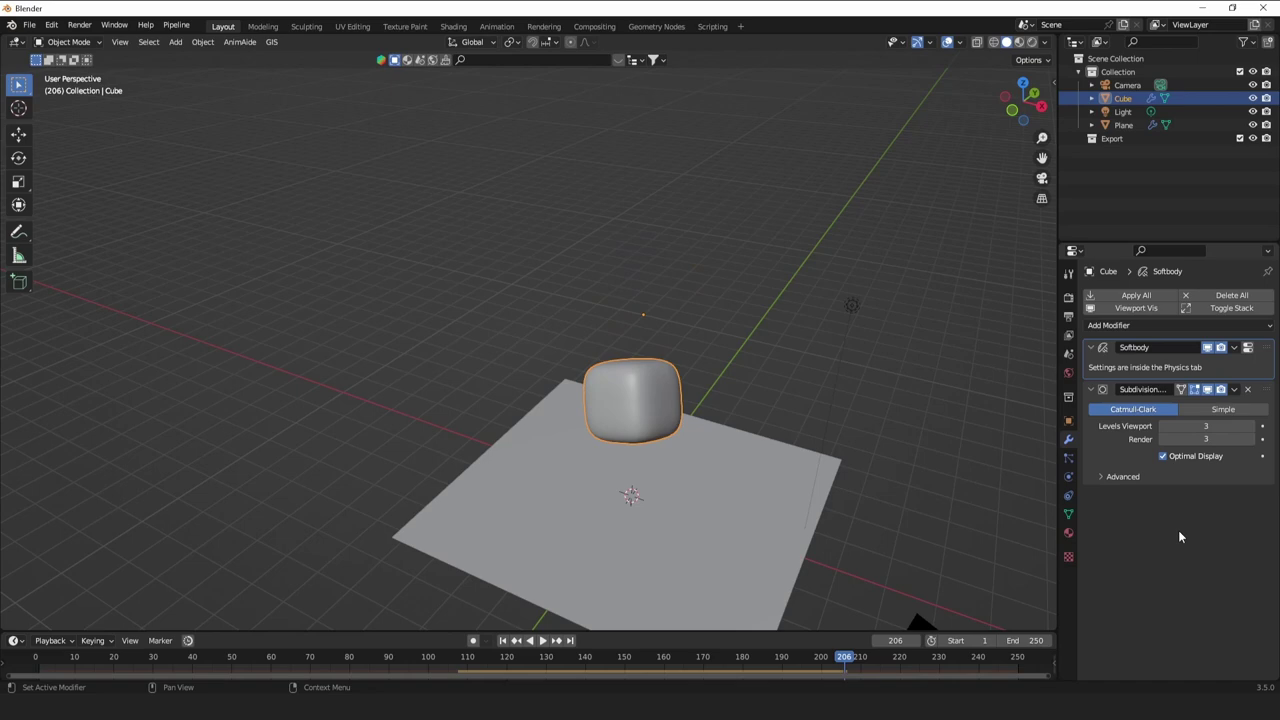
Subdivide the cube's whole mesh once and play the simulation, watching the cube land from several sides.
key("Tab")
right_click(745, 370)
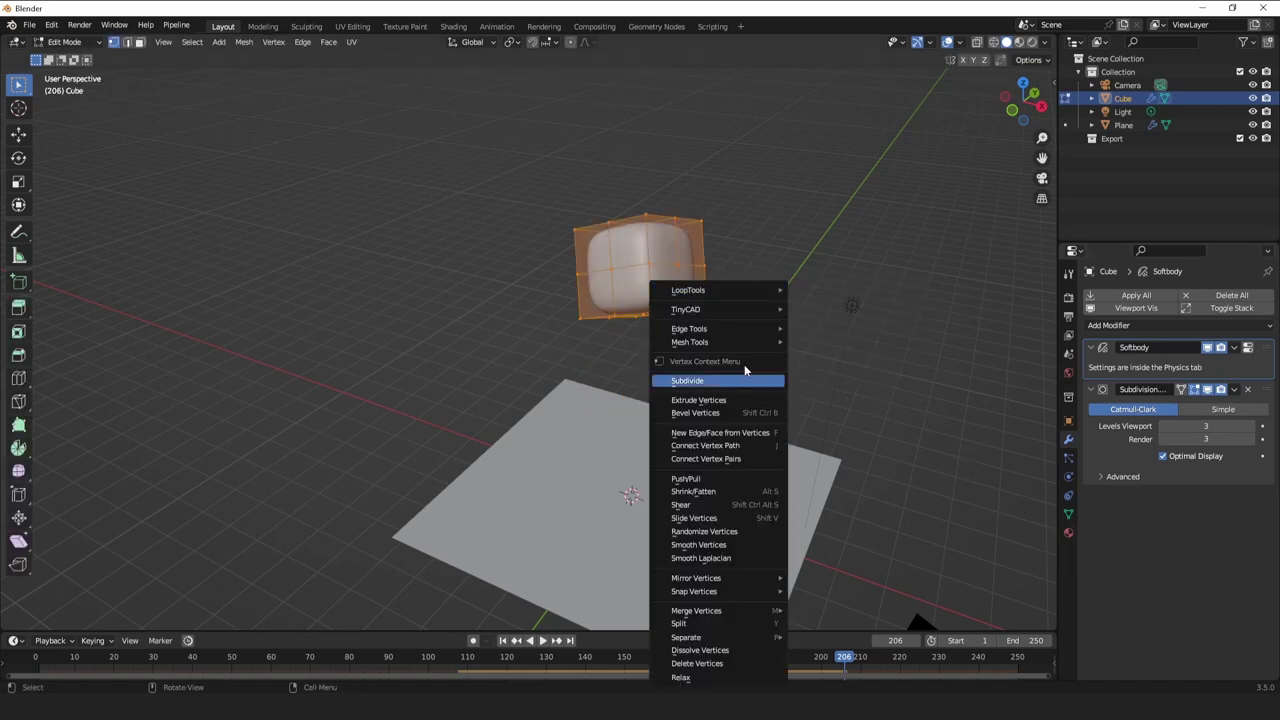
left_click(718, 381)
key("Tab")
key("space")
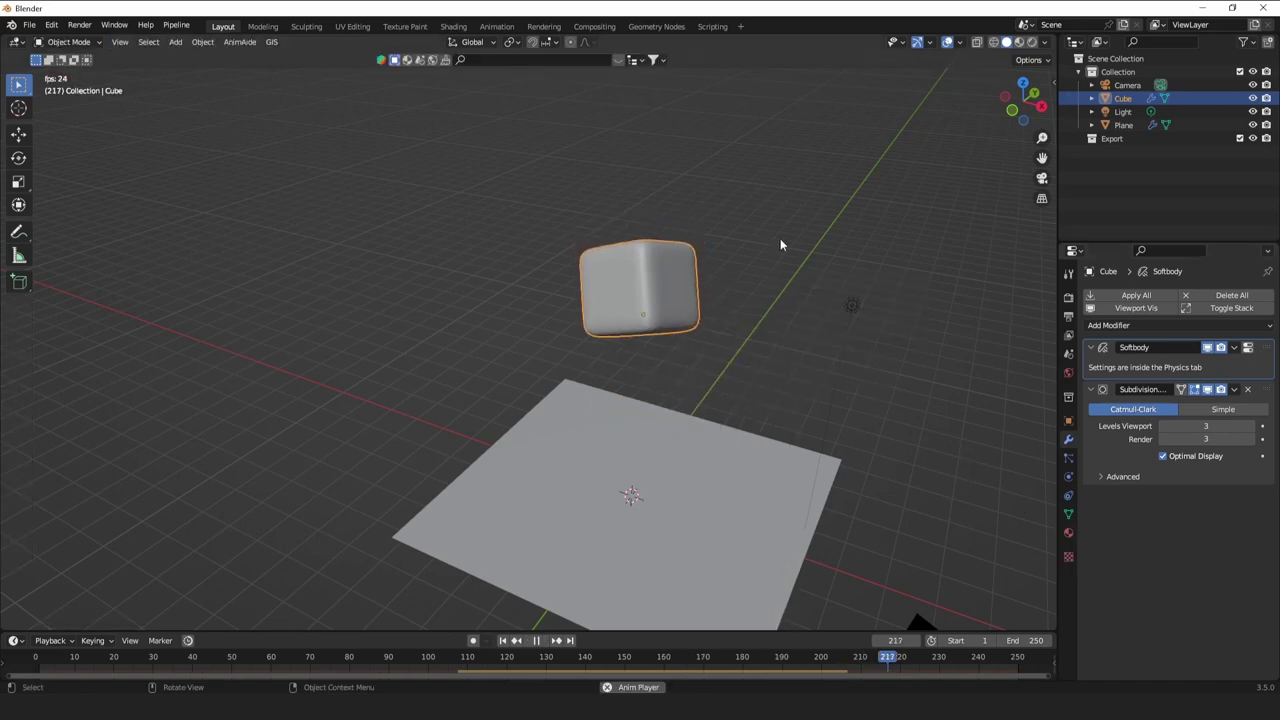
left_click(780, 240)
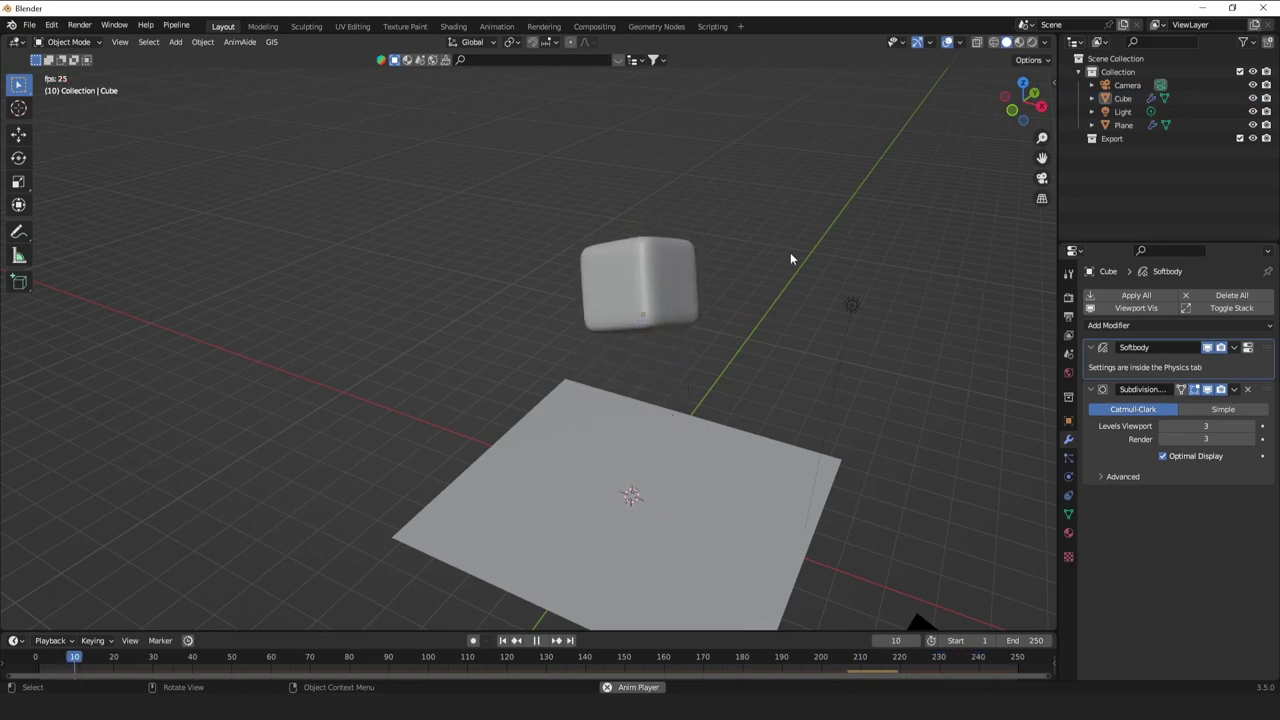
middle_click_drag(790, 252, 949, 264)
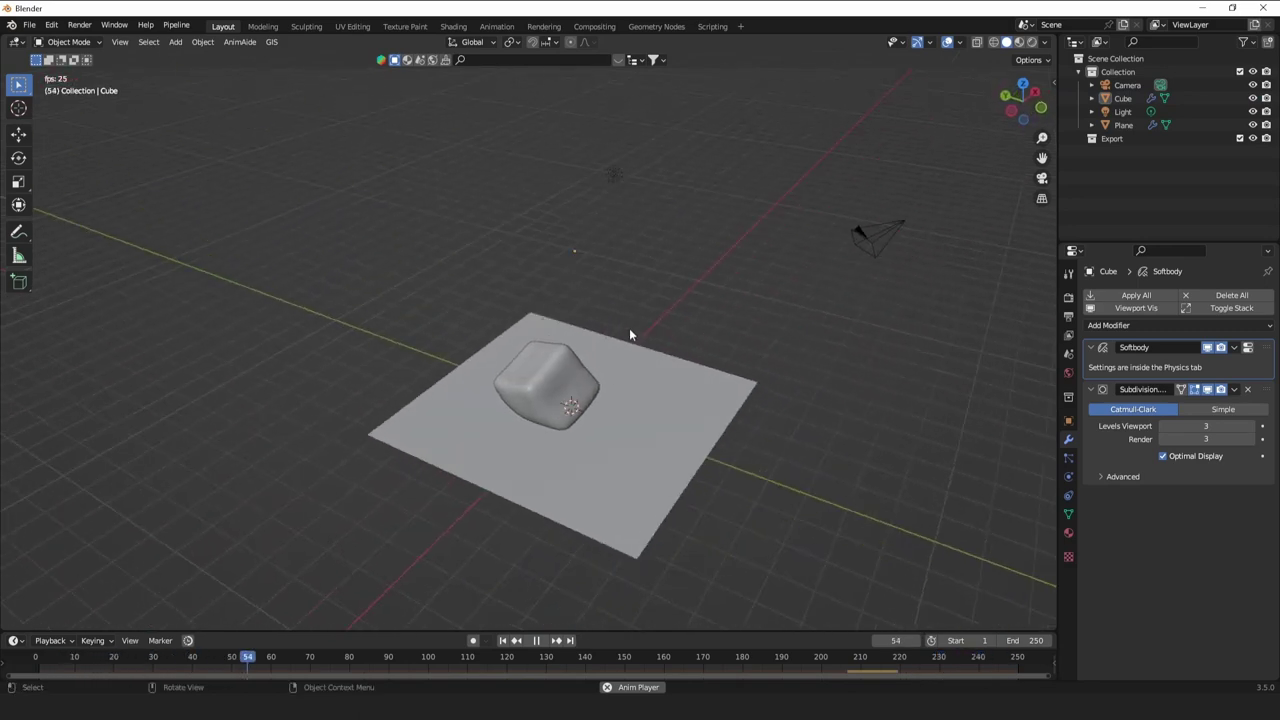
middle_click_drag(629, 328, 690, 295)
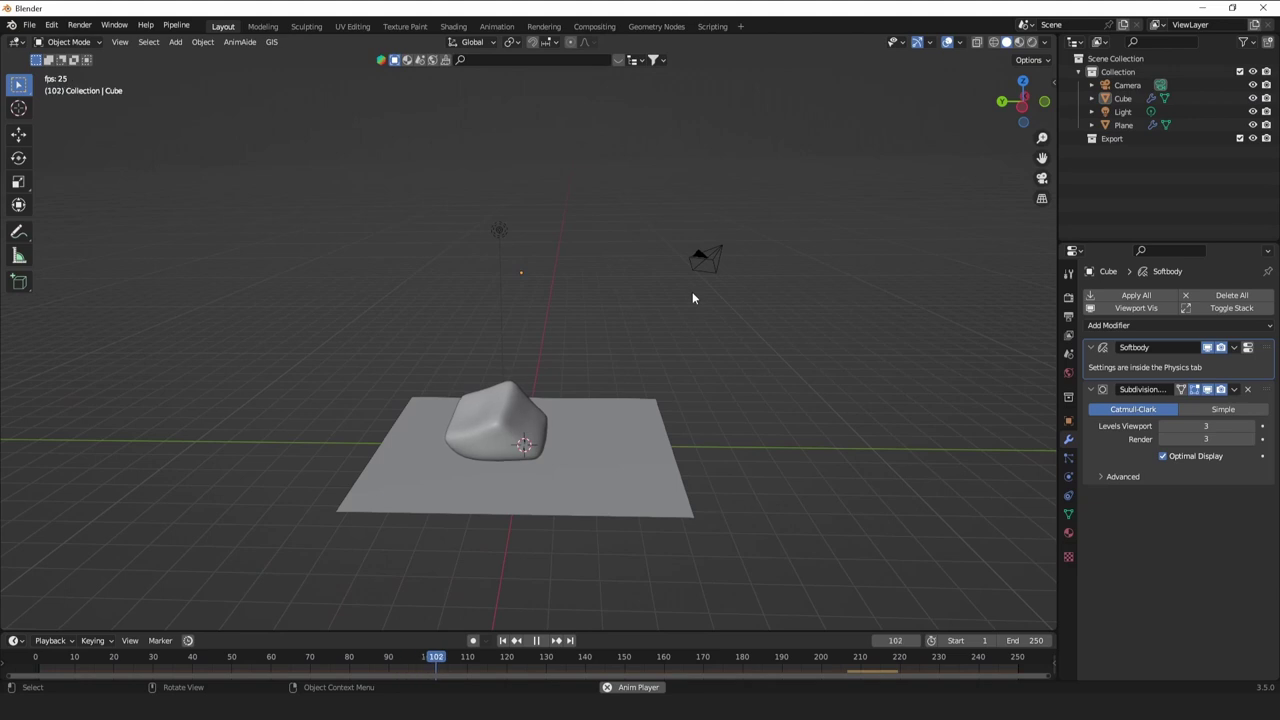
middle_click_drag(713, 406, 663, 361)
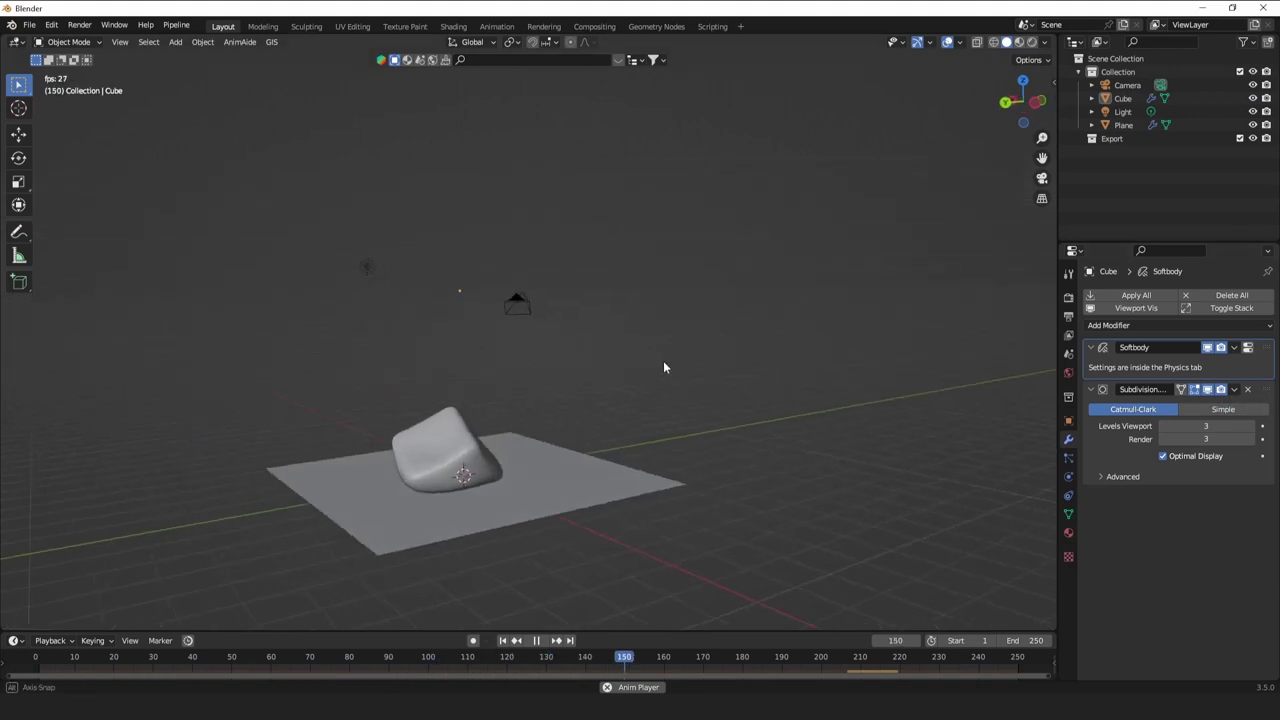
key("space")
Set the cube's Subdivision modifier to 2 levels for both viewport and render.
left_click(1206, 426)
type("2")
key("Return")
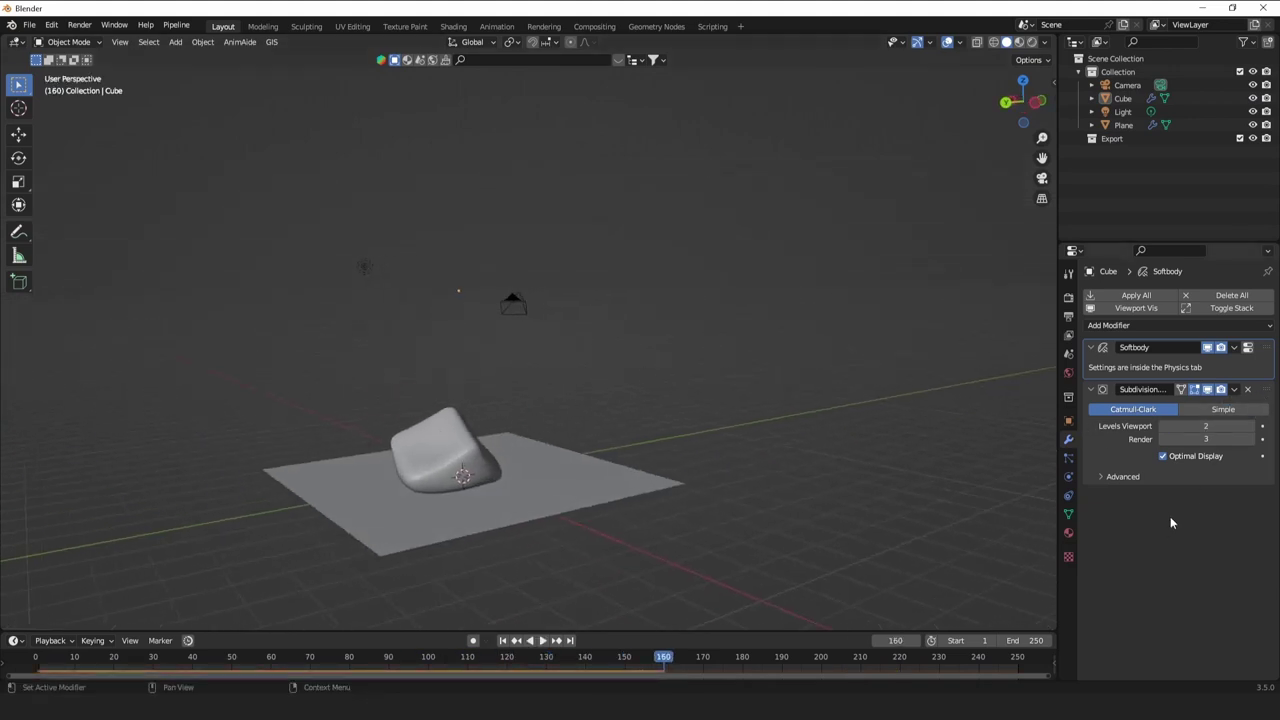
left_click(1205, 440)
type("2")
key("Return")
Subdivide the cube's mesh one more time and replay the simulation from the first frame until the cube has landed.
key("Tab")
right_click(574, 382)
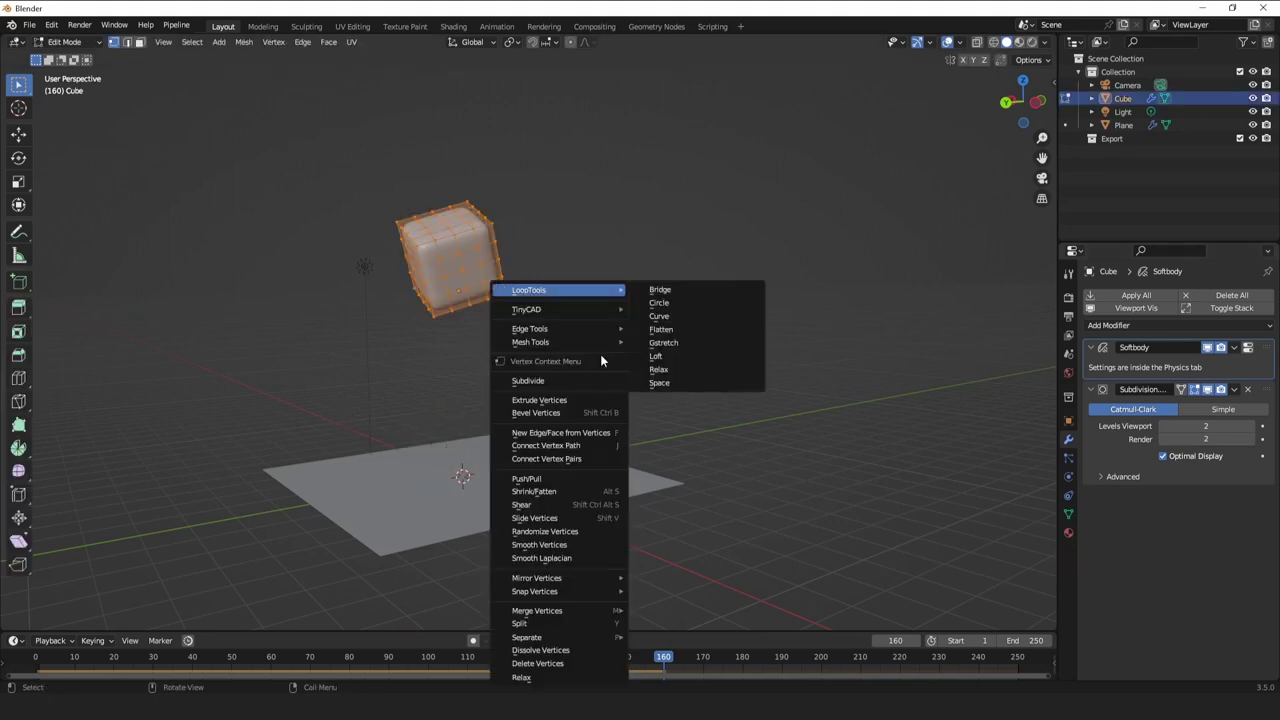
left_click(537, 379)
key("space")
key("Tab")
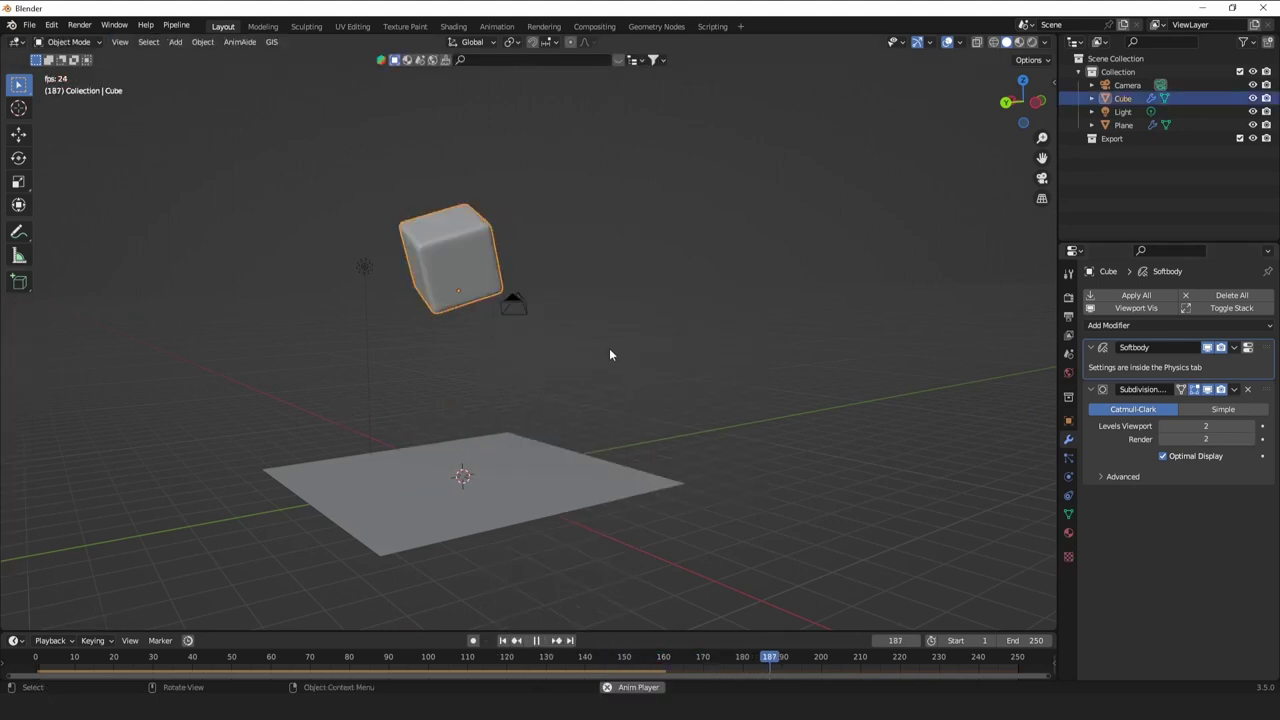
left_click(502, 640)
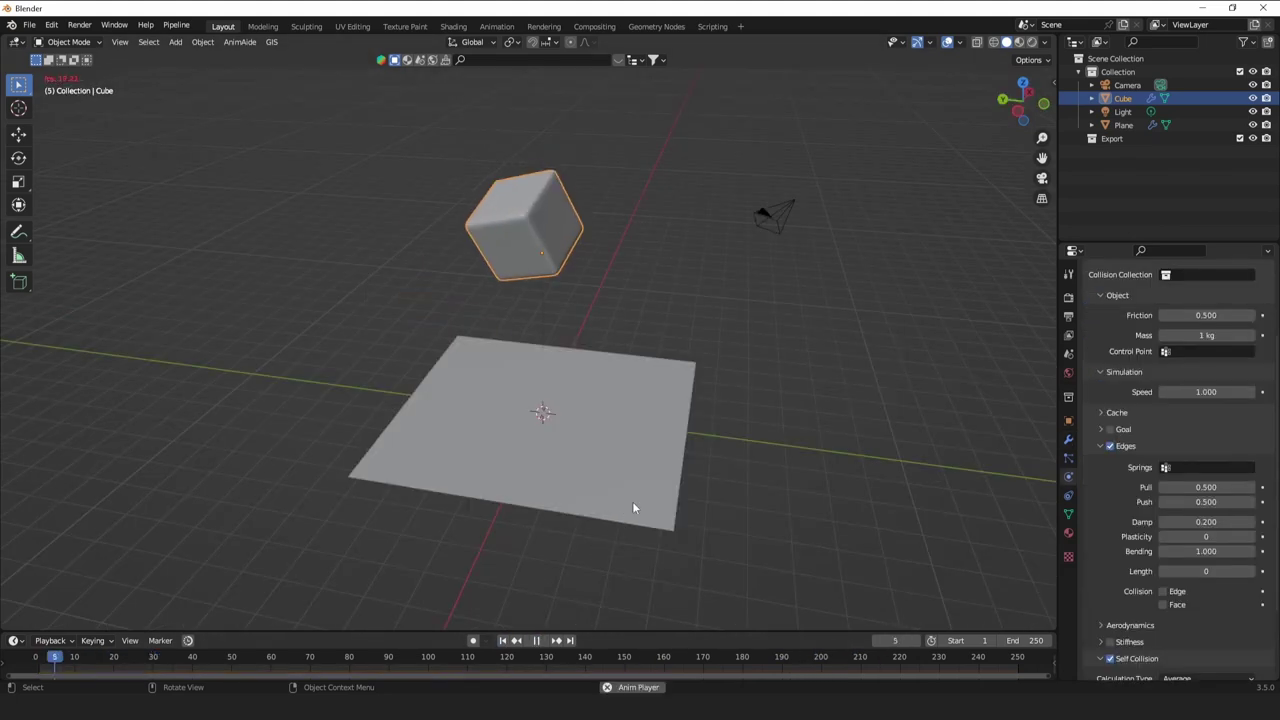
middle_click_drag(632, 503, 850, 446)
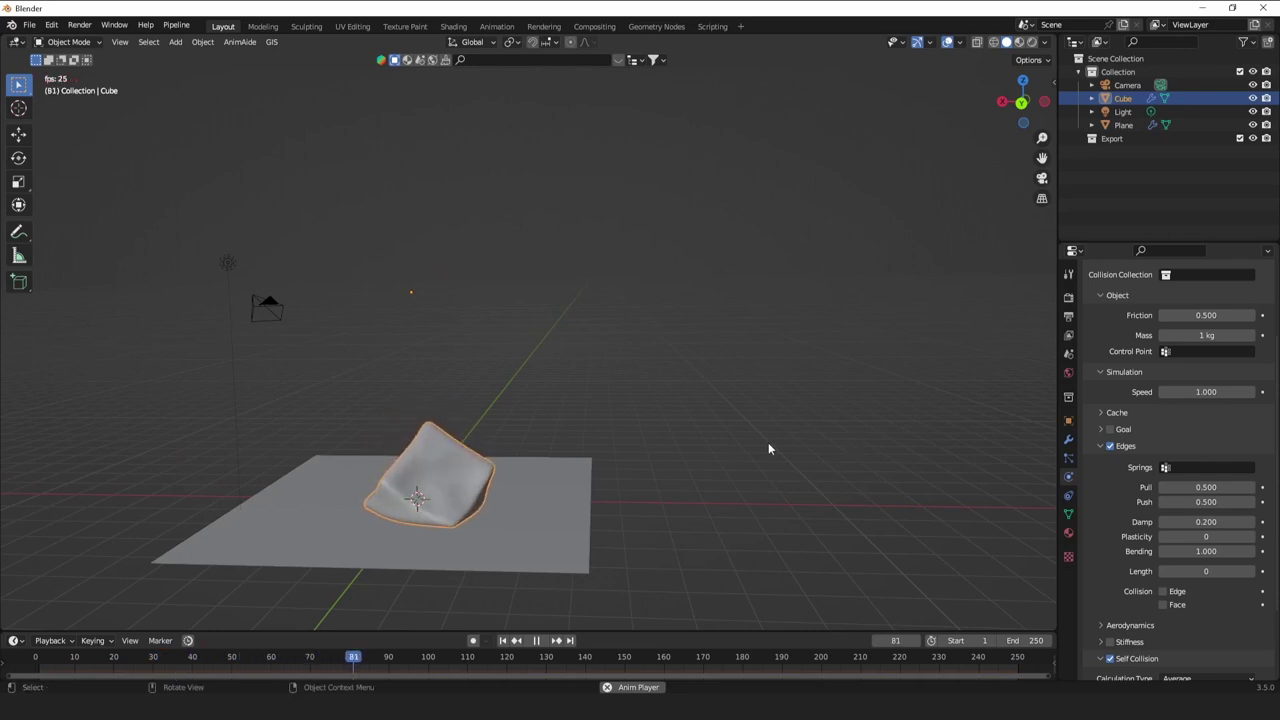
middle_click_drag(768, 449, 880, 443)
key("space")
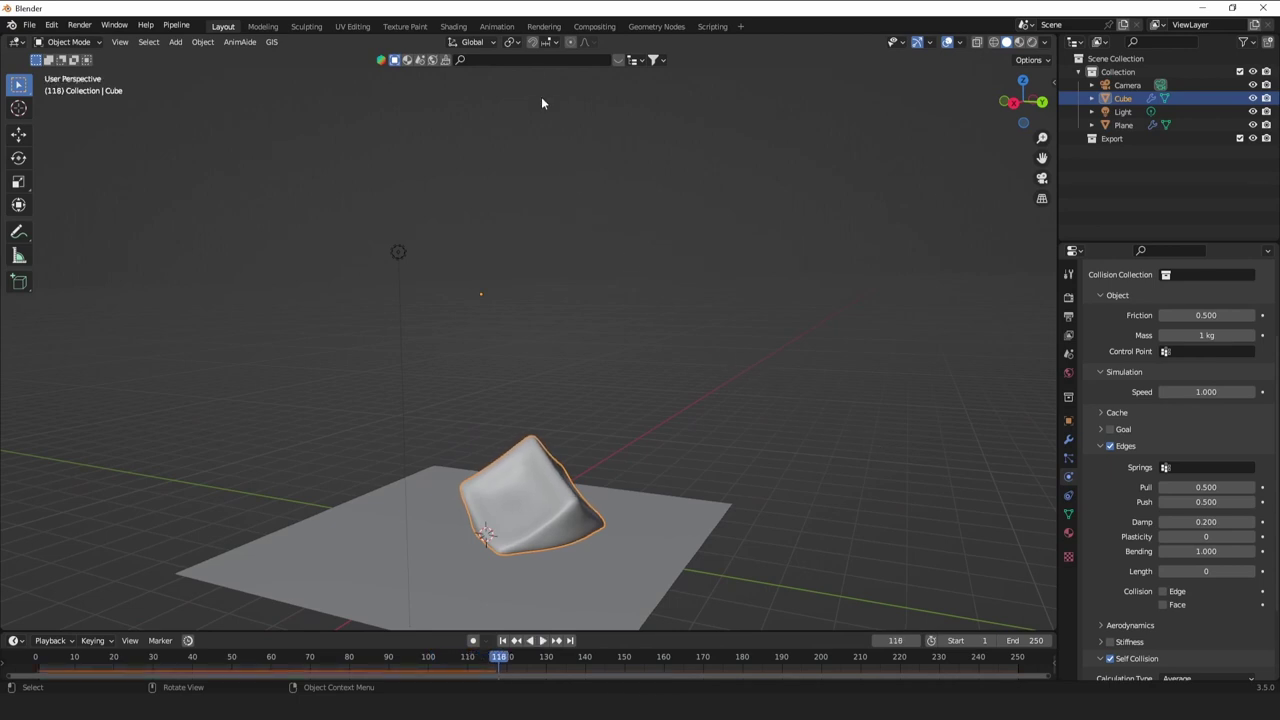
Try to preview the landed cube in rendered shading in the Shading workspace, using Cycles with GPU Compute.
left_click(453, 26)
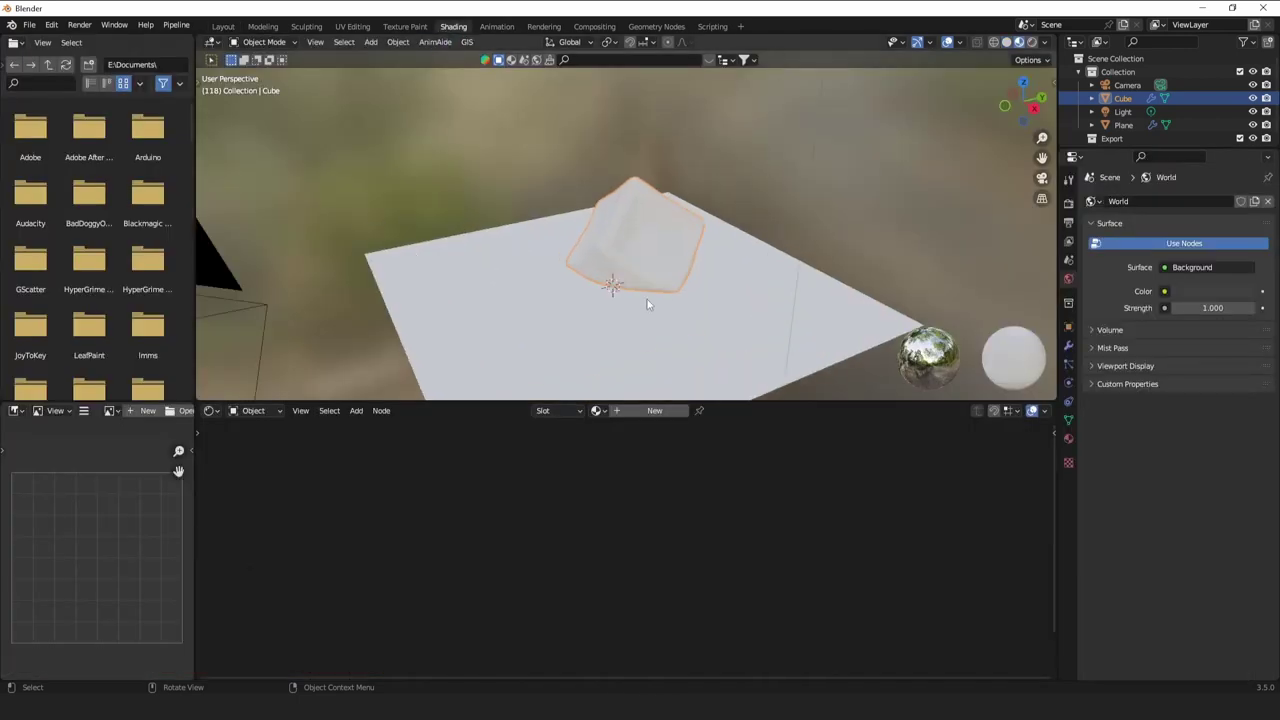
middle_click_drag(647, 304, 726, 268)
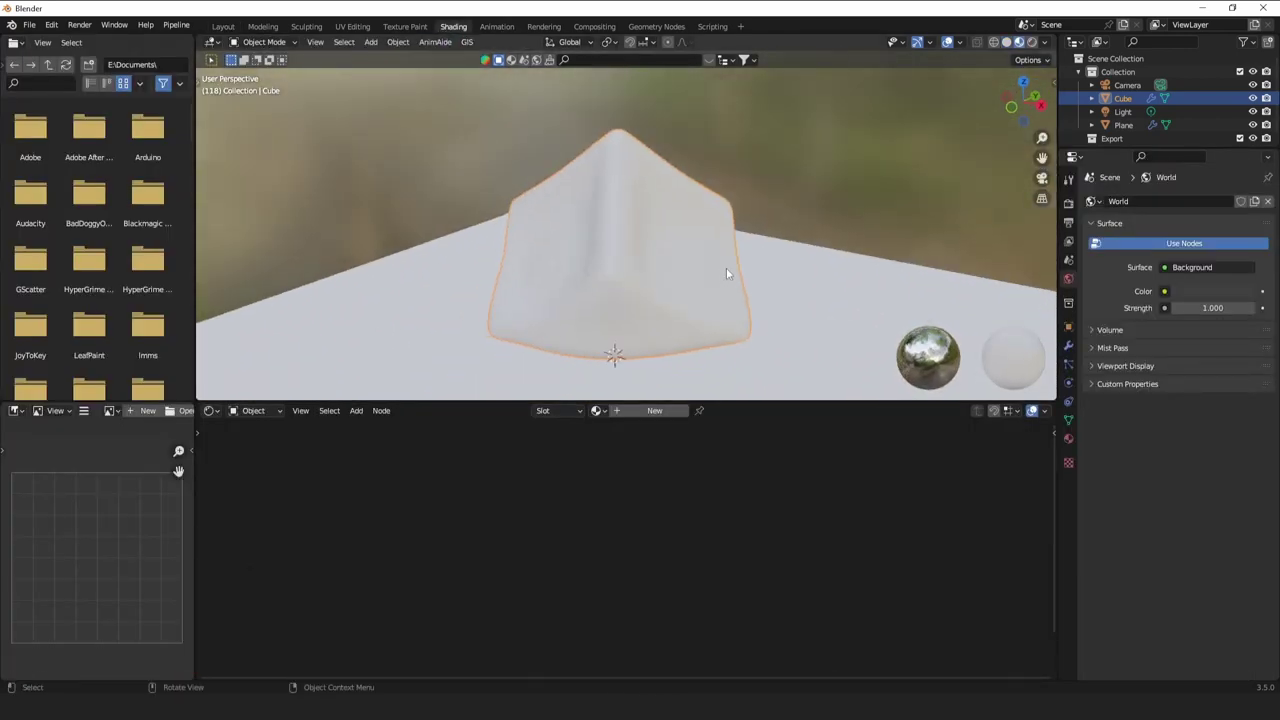
left_click(1032, 42)
left_click(1068, 203)
left_click(1180, 202)
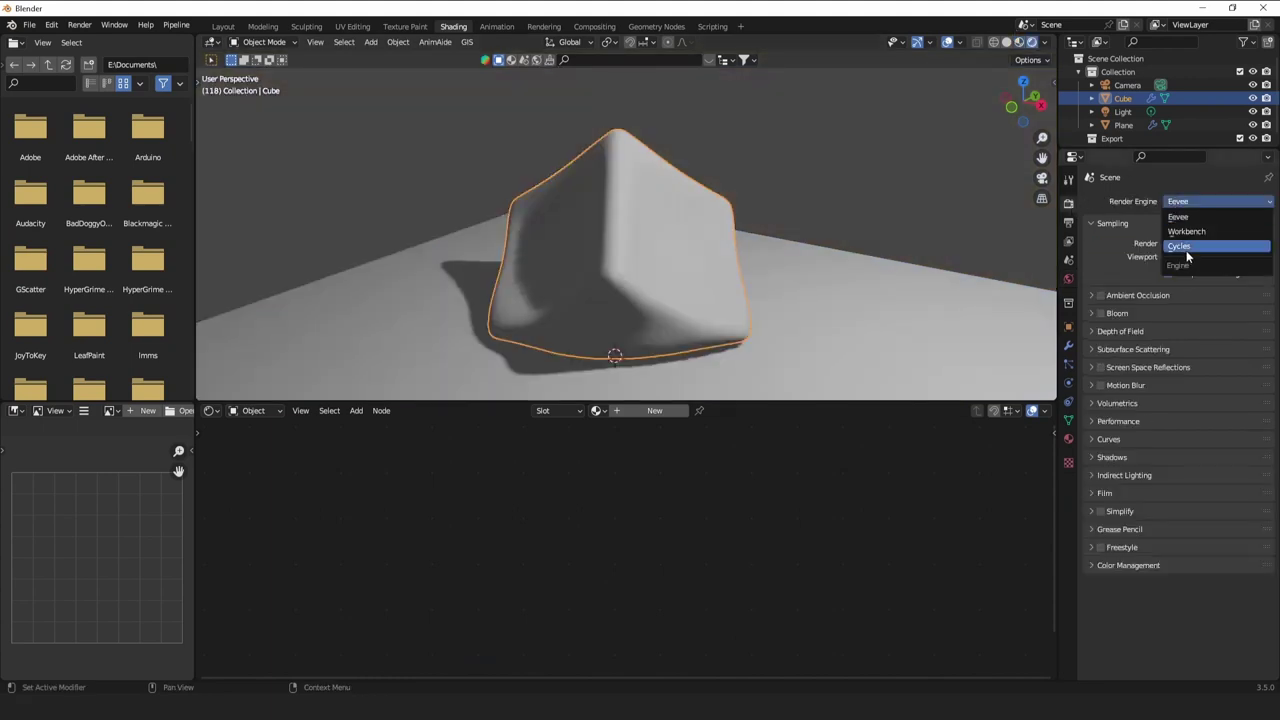
left_click(1180, 246)
left_click(1185, 235)
left_click(1190, 265)
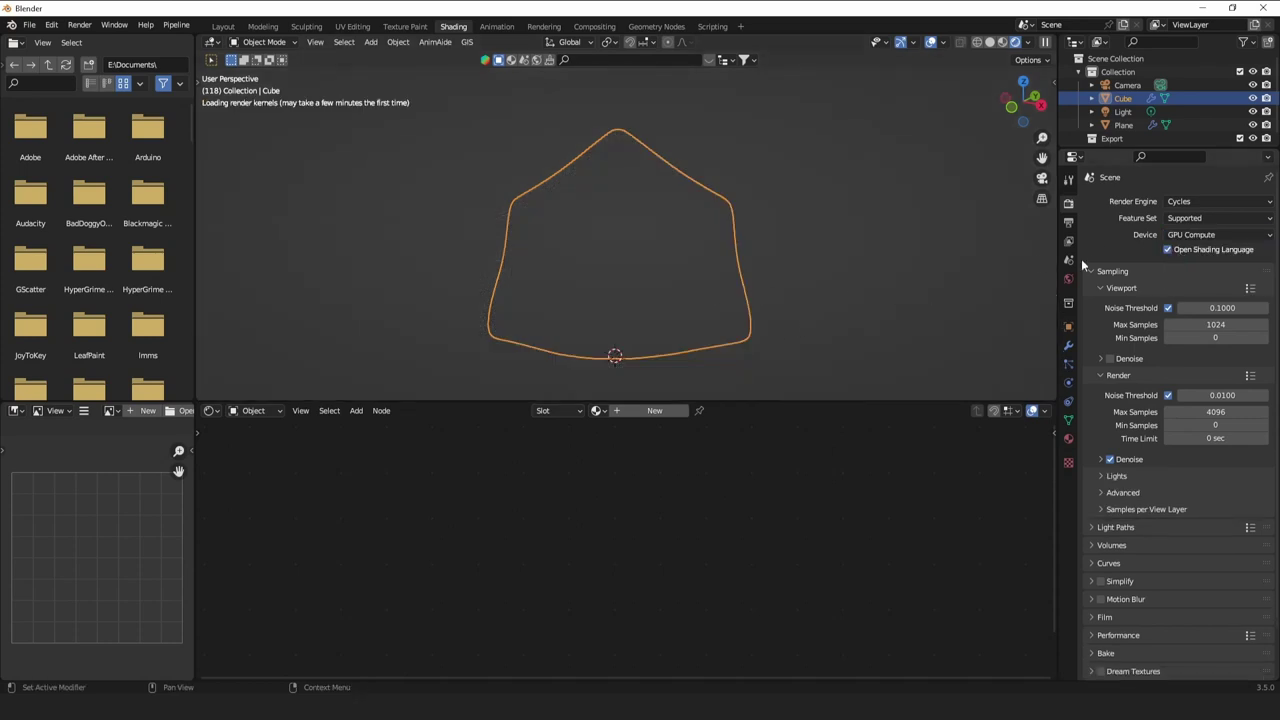
left_click(1170, 250)
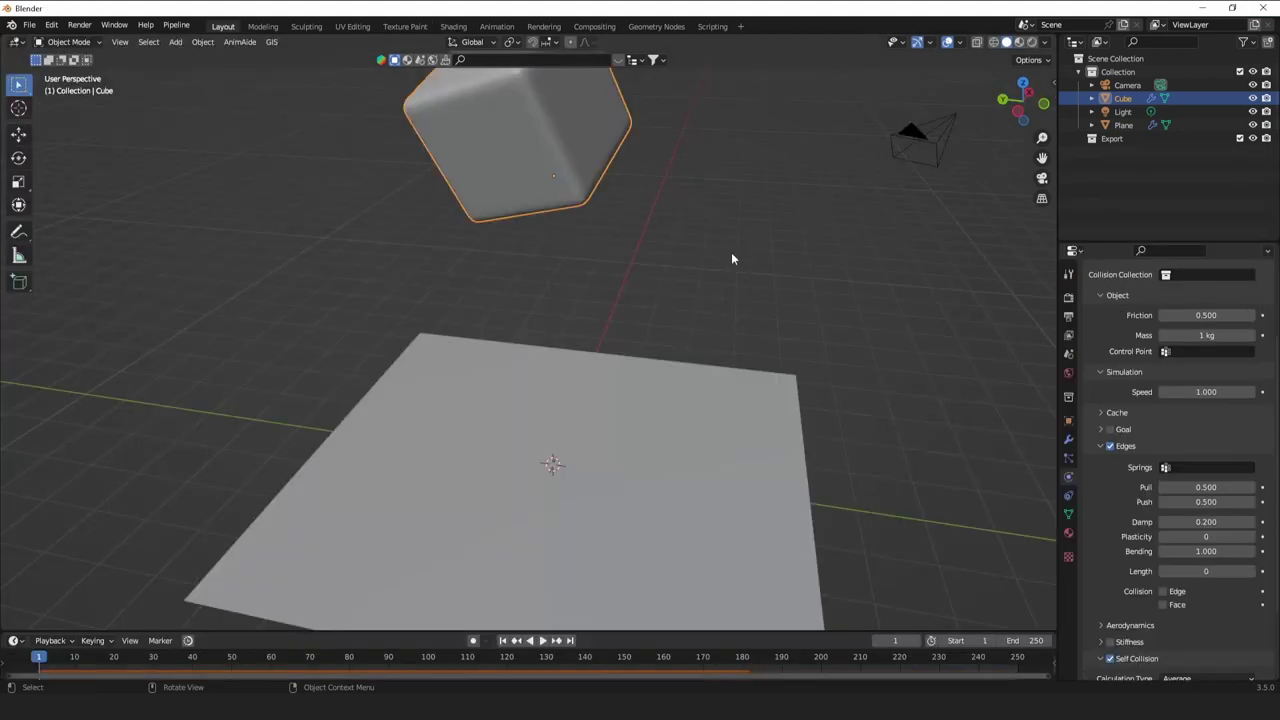
Set the render engine to Cycles with GPU Compute as the device, and enable viewport denoising.
middle_click_drag(731, 258, 883, 203)
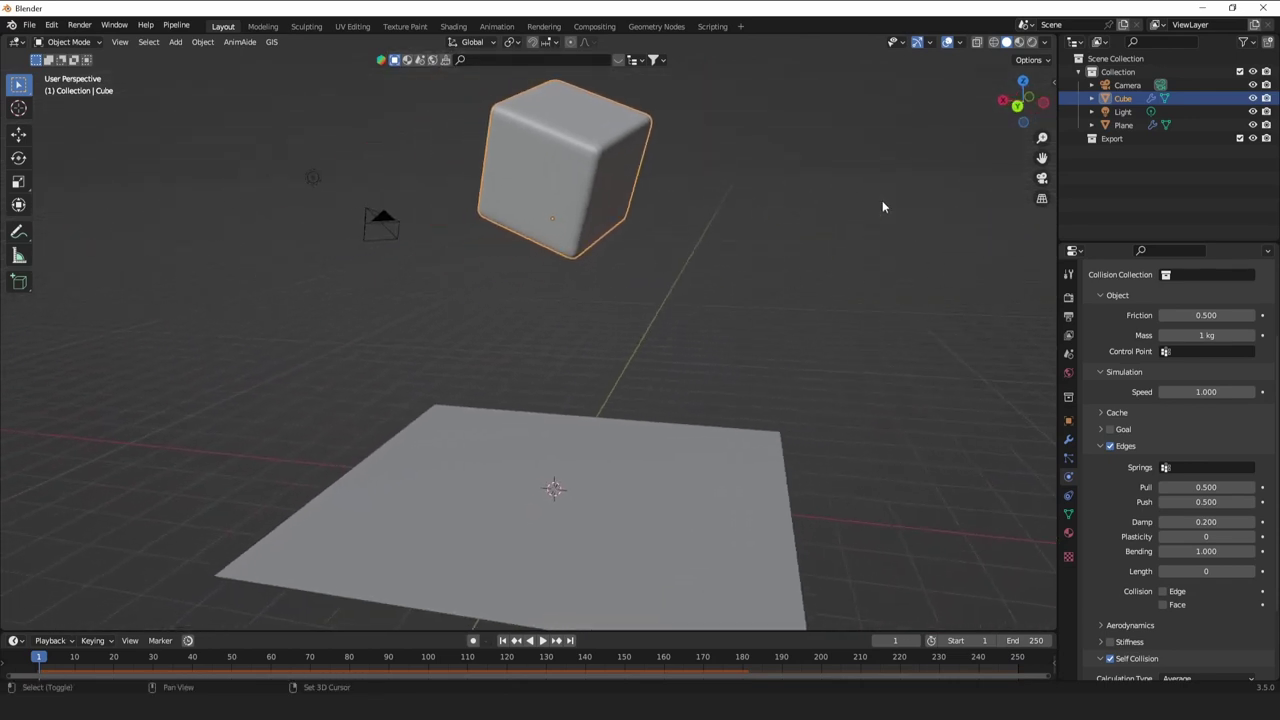
left_click(1068, 297)
left_click(1197, 295)
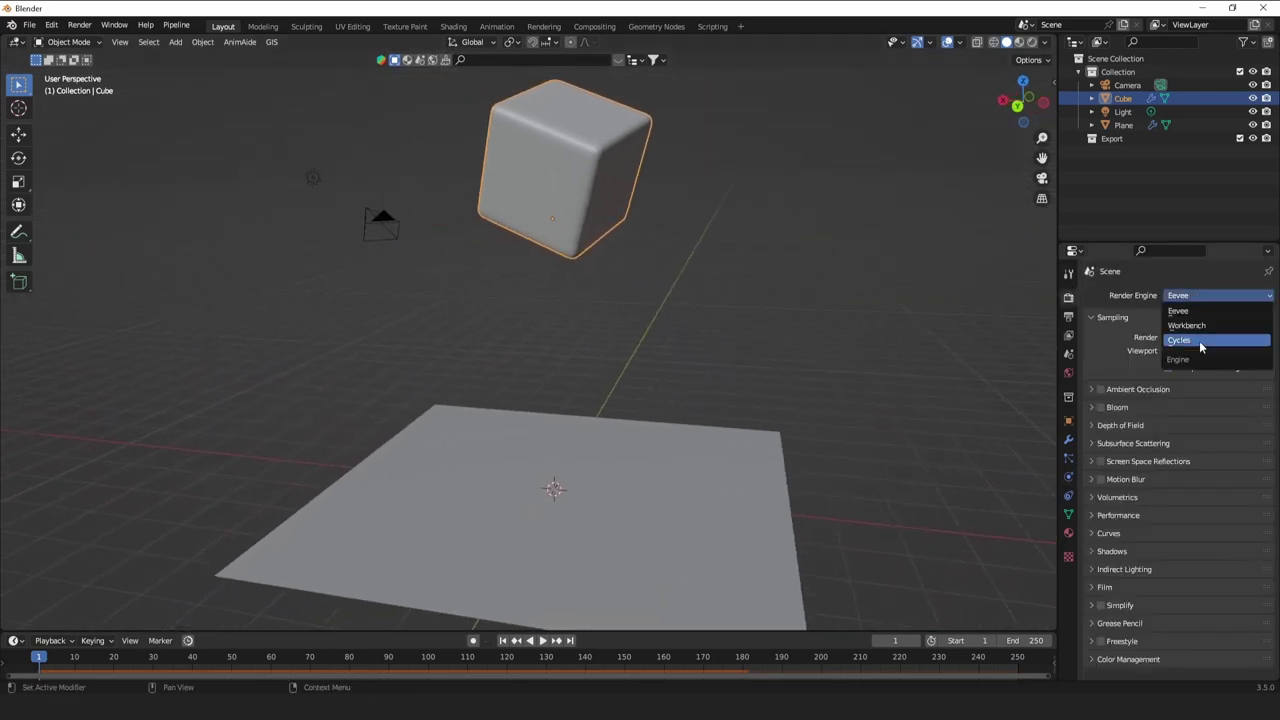
left_click(1198, 341)
left_click(1200, 328)
left_click(1191, 359)
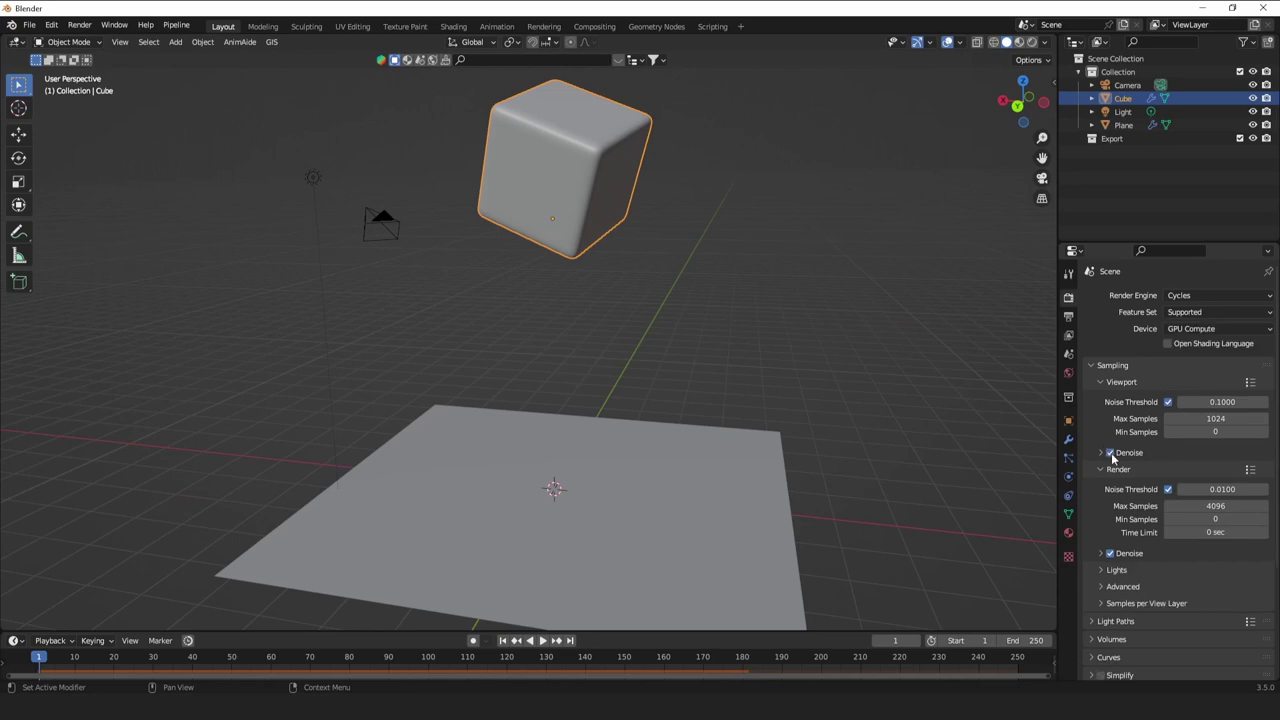
Use a Sky Texture as the world's background colour and preview the scene in rendered shading.
left_click(1068, 372)
left_click(1164, 379)
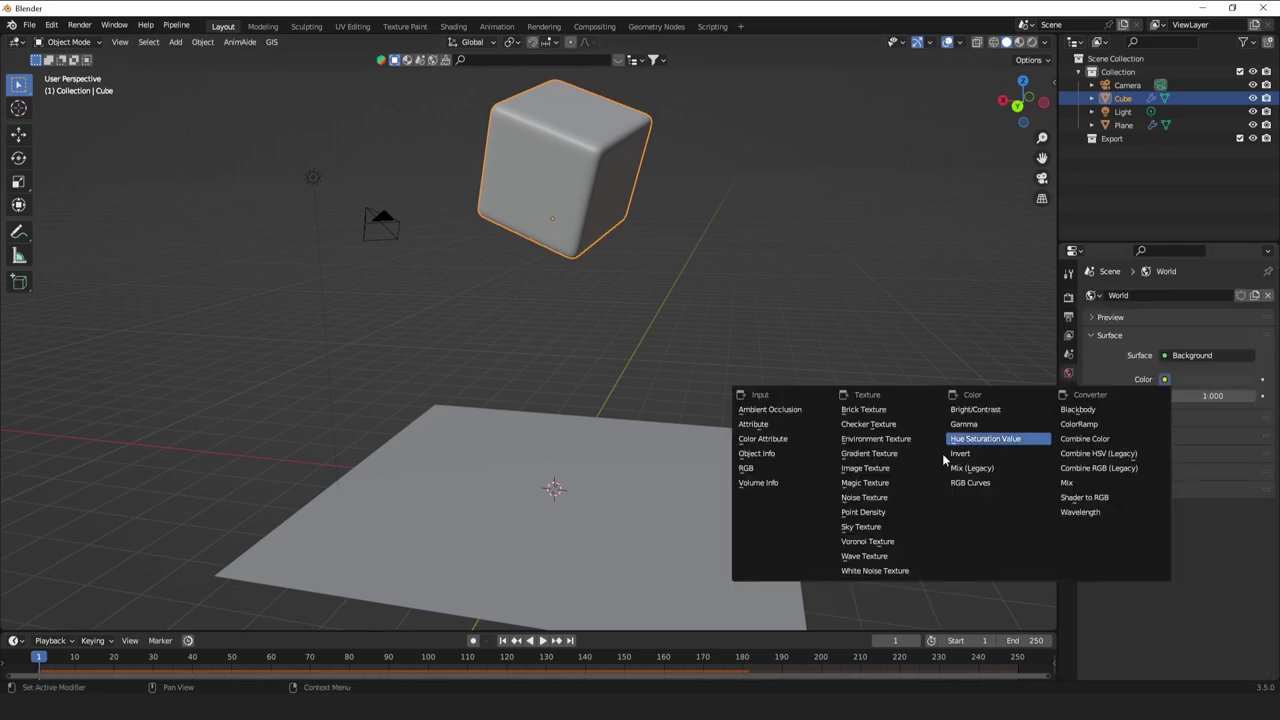
left_click(870, 527)
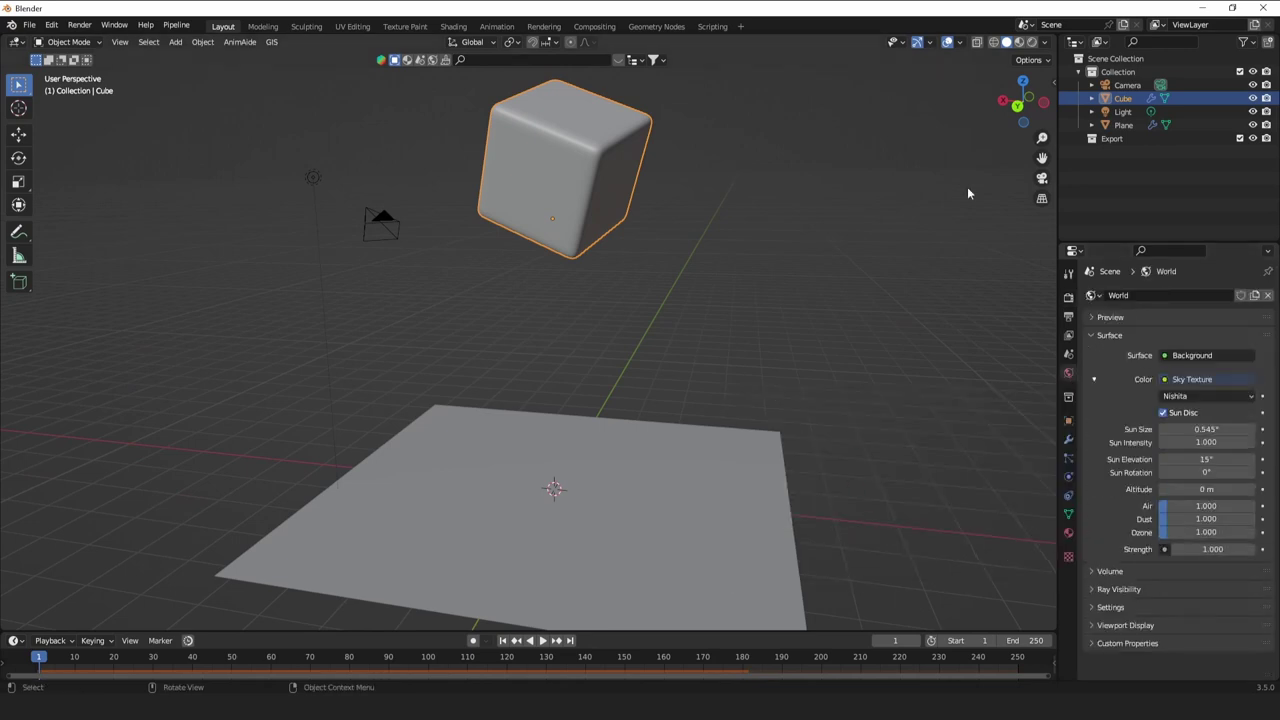
left_click(1032, 42)
mouse_move(606, 298)
middle_mouse_down()
mouse_move(803, 348)
mouse_move(740, 250)
middle_mouse_up()
Create a new material for the cube in the Shading workspace and name it jello.
left_click(460, 28)
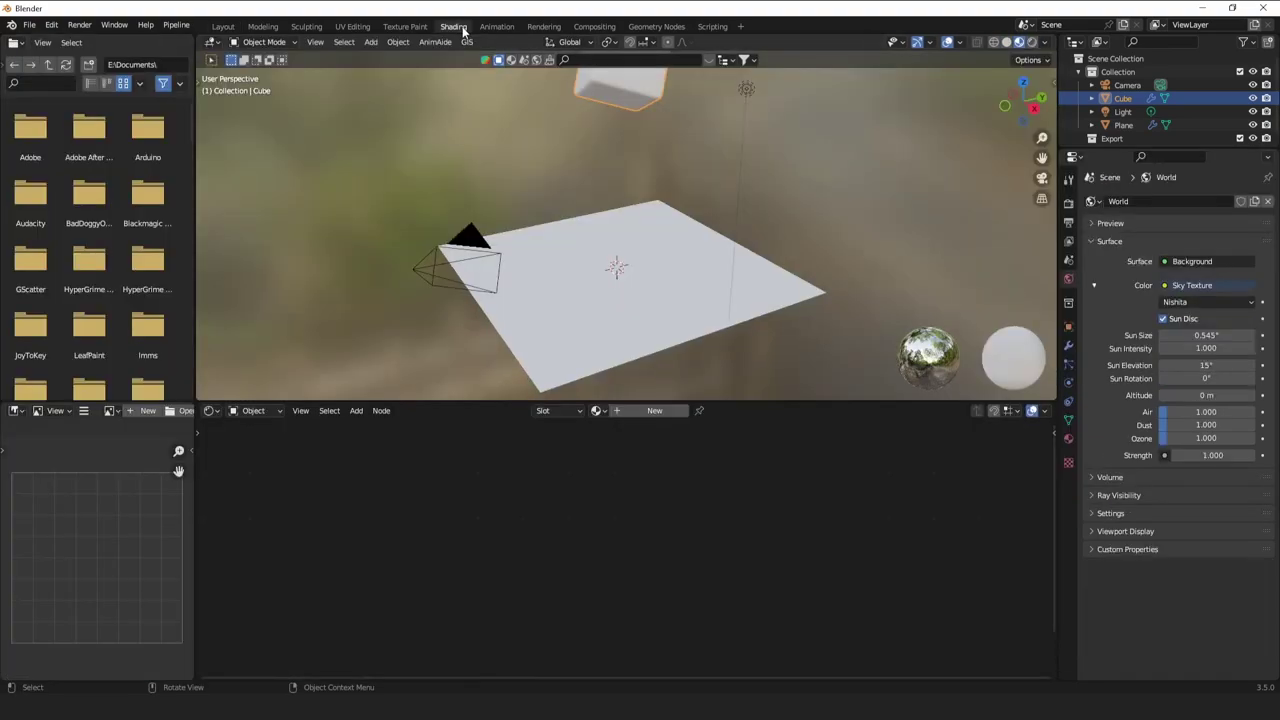
middle_click_drag(642, 152, 780, 303)
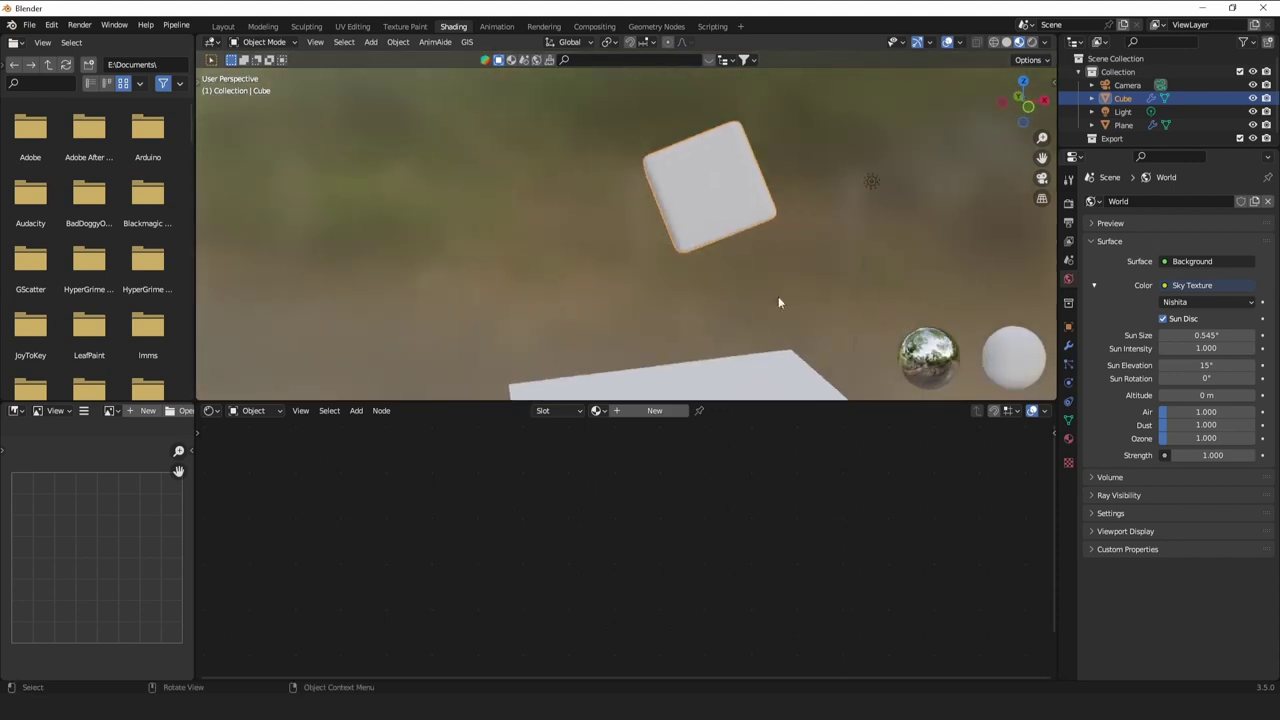
left_click(672, 410)
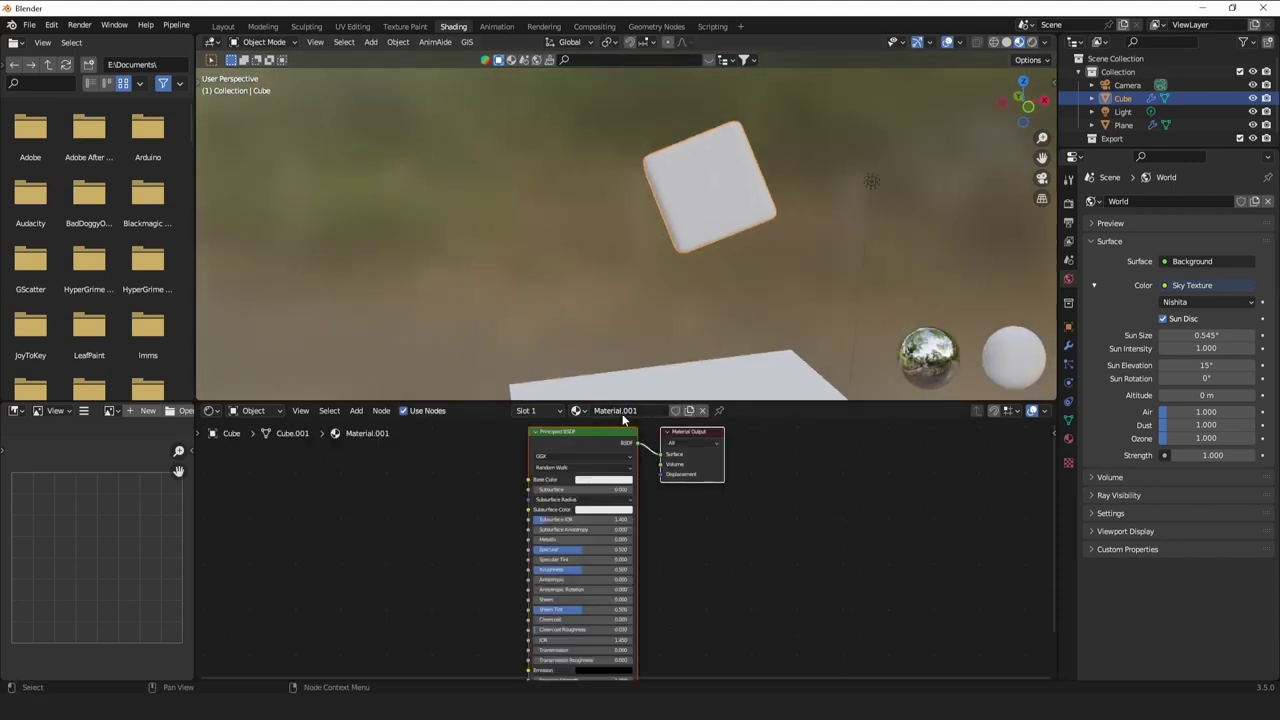
double_click(629, 411)
type("h")
type("ello")
key("Return")
Show the scene in rendered shading and set the jello material's Transmission to 1.
left_click(1031, 42)
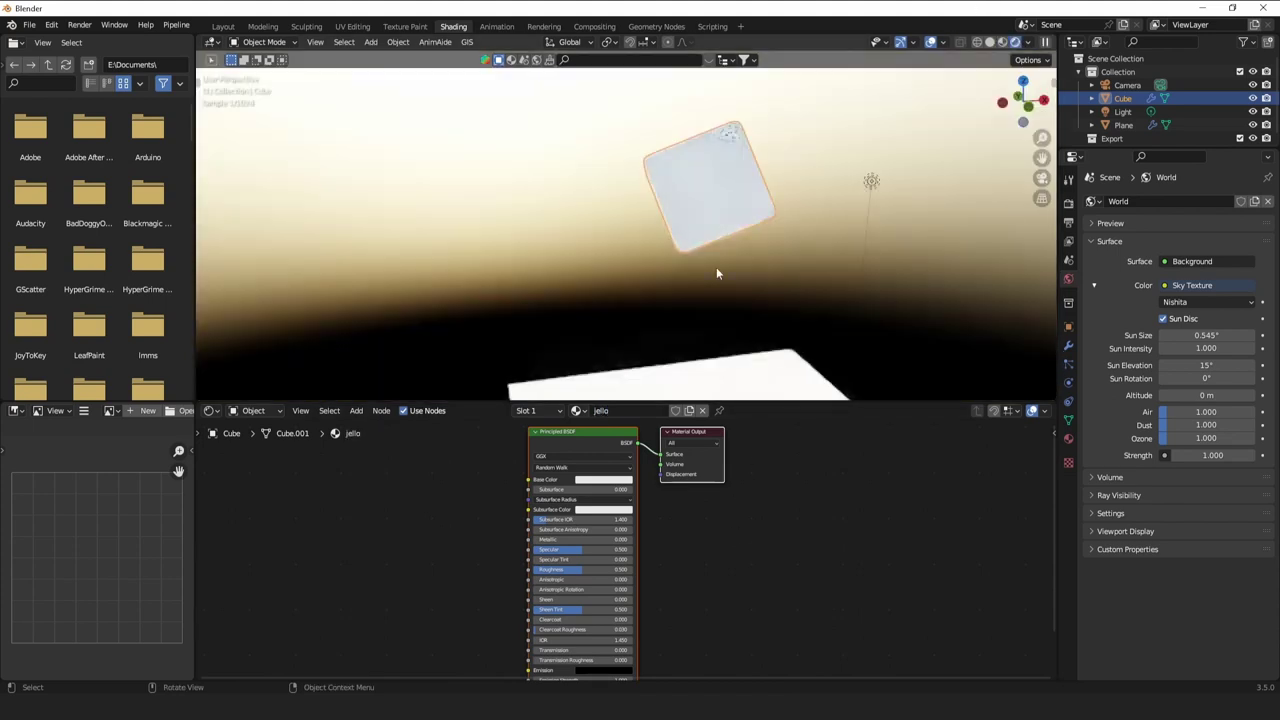
middle_click_drag(611, 531, 651, 433)
left_click_drag(587, 552, 690, 552)
middle_click_drag(730, 340, 780, 255)
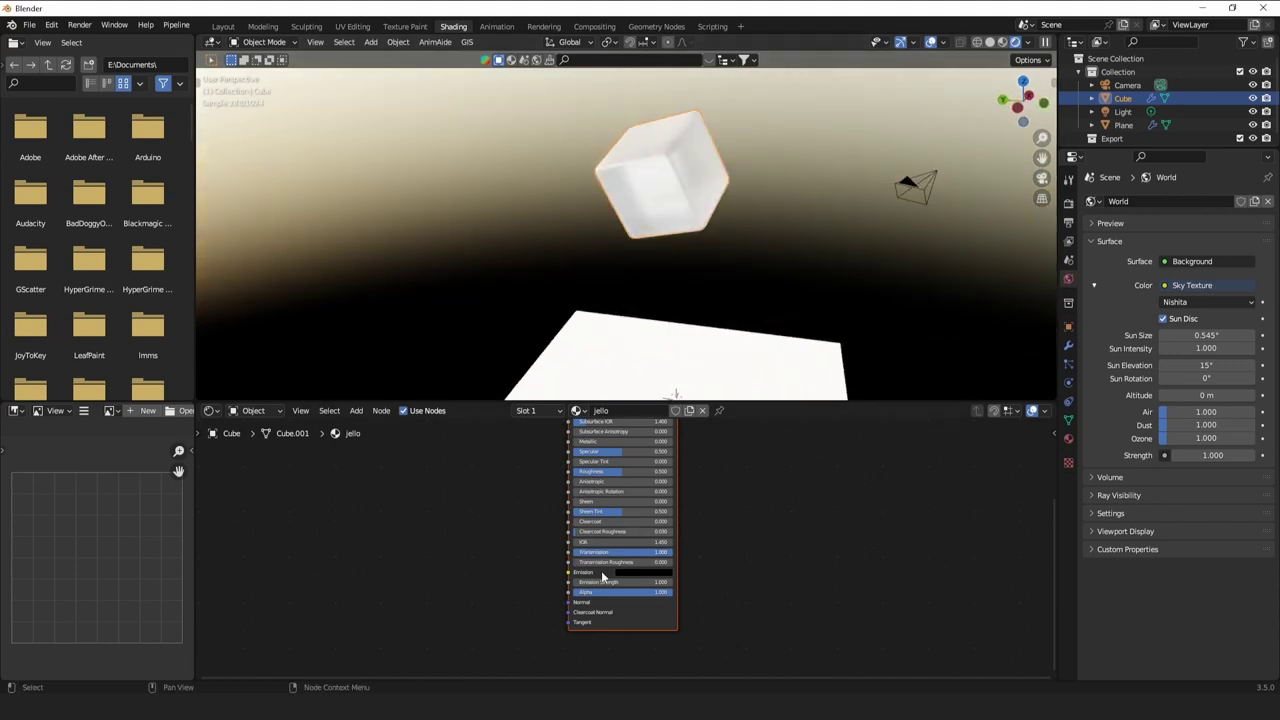
Change the jello material's Base Color to bright green and inspect the rendered cube up close.
middle_click_drag(606, 483, 608, 536)
left_click(631, 437)
left_click_drag(649, 354, 622, 346)
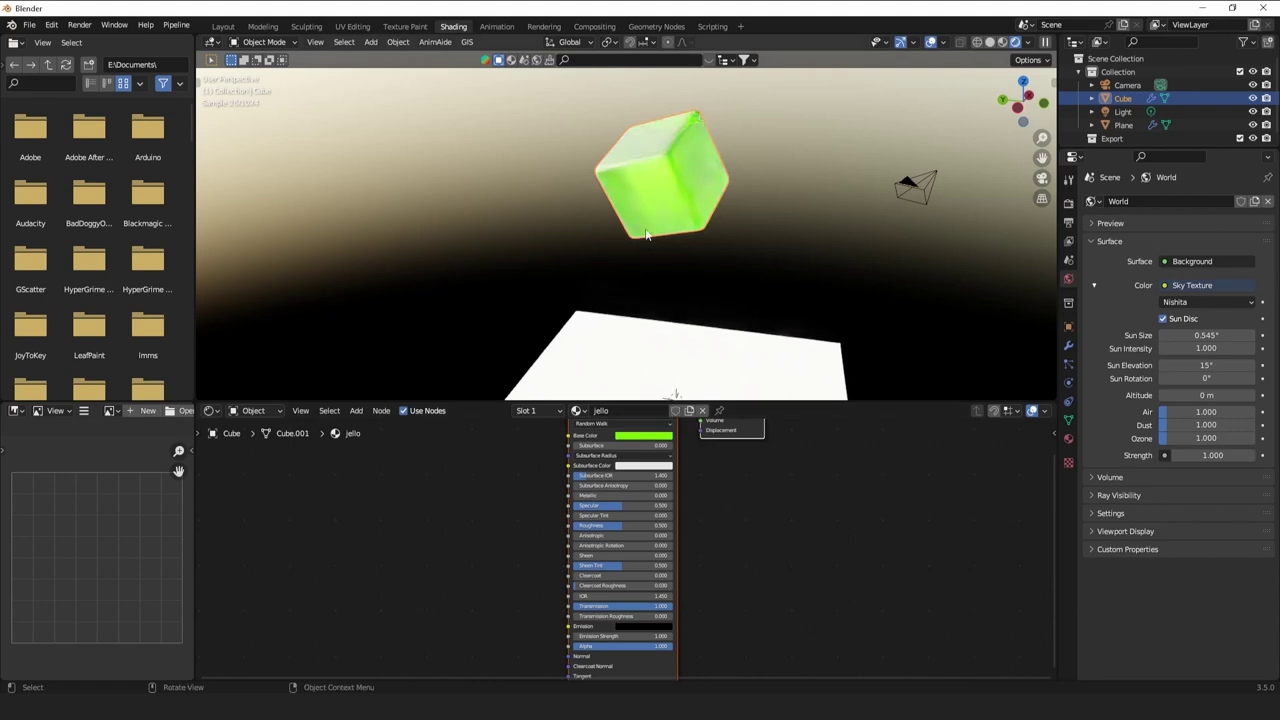
middle_click_drag(682, 310, 814, 264)
scroll(723, 143, "up", 5)
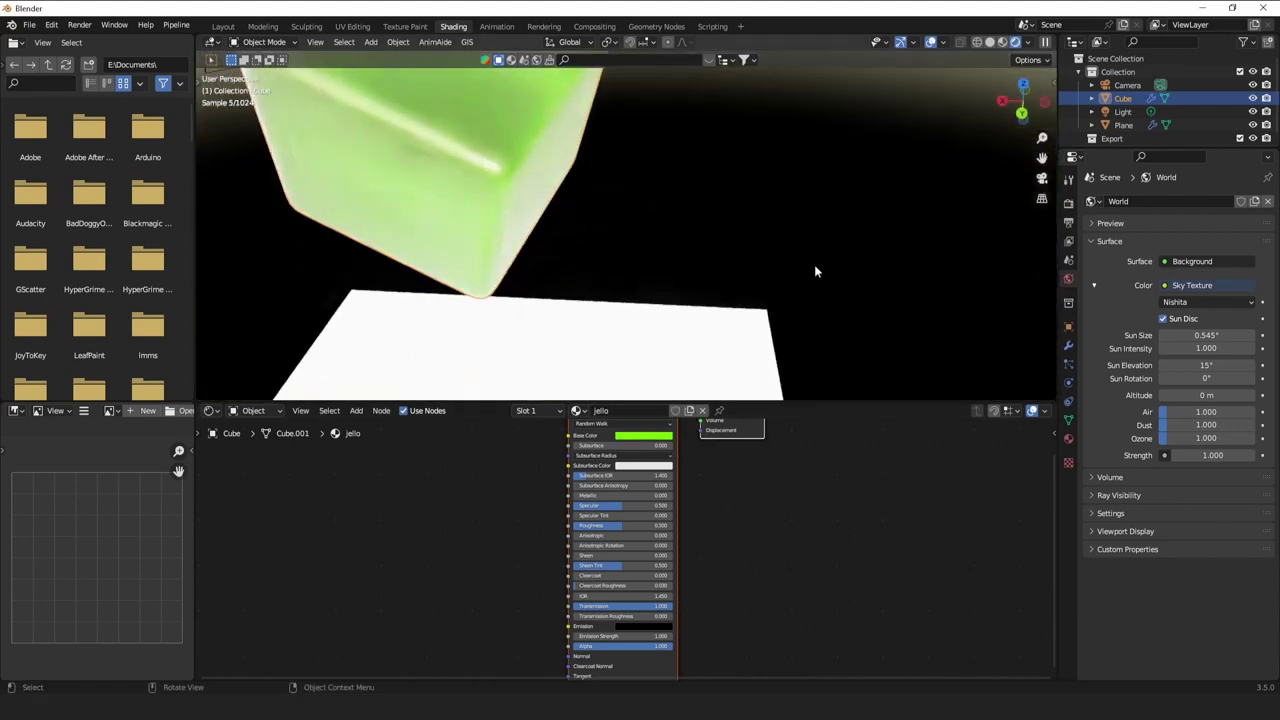
Add a Volume Absorption shader to the jello material and connect it to the Material Output's Volume input.
middle_click_drag(609, 402, 638, 469)
left_click_drag(638, 469, 440, 464)
key("shift+a")
mouse_move(543, 563)
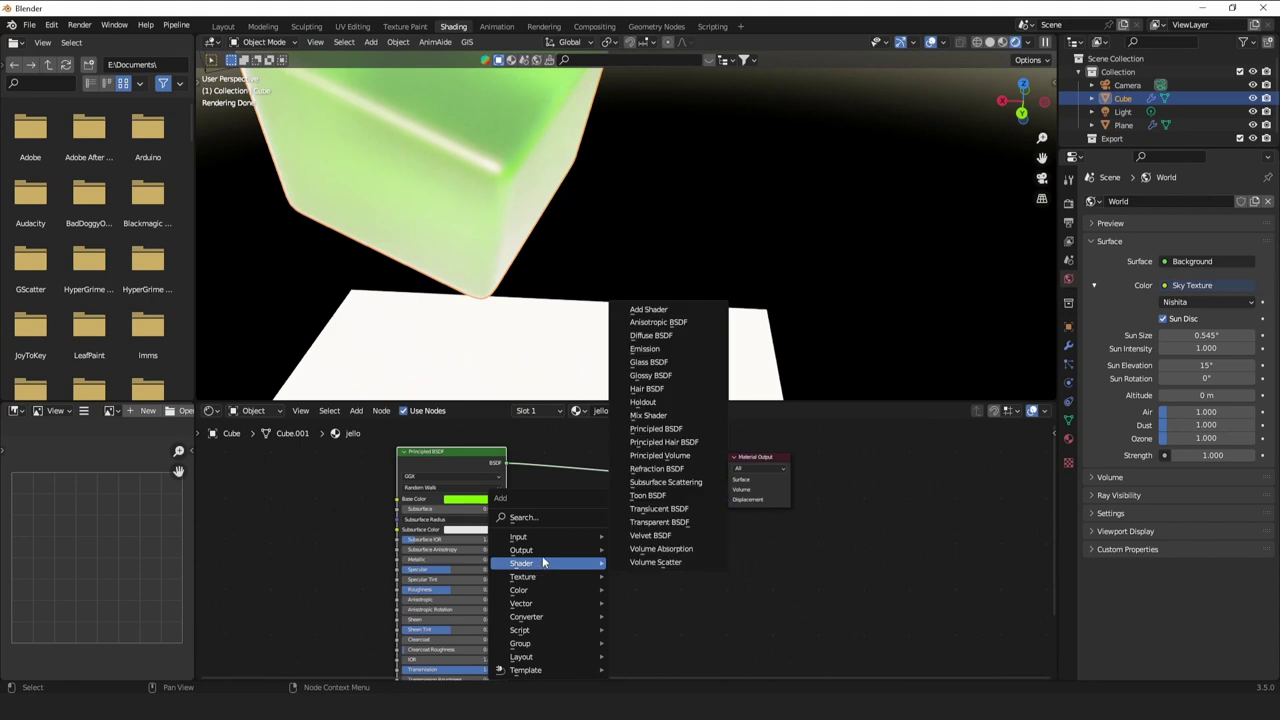
left_click(660, 549)
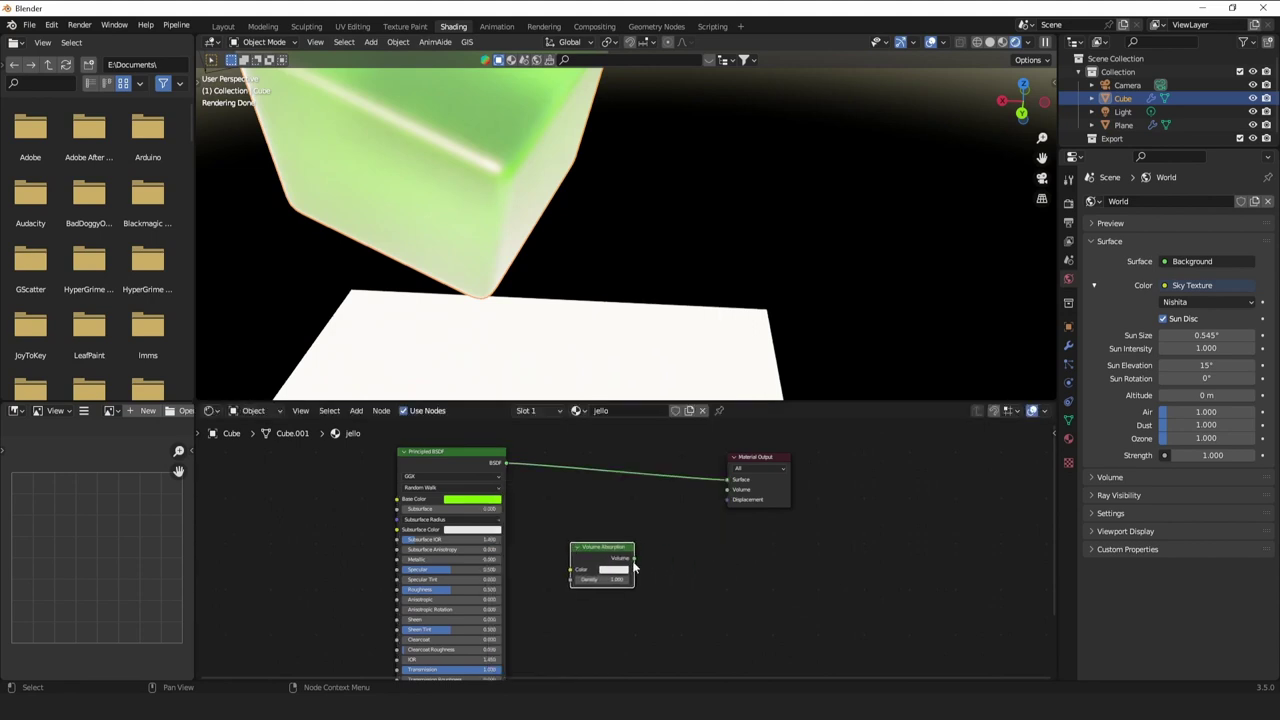
left_click_drag(634, 559, 740, 493)
scroll(526, 232, "down", 3)
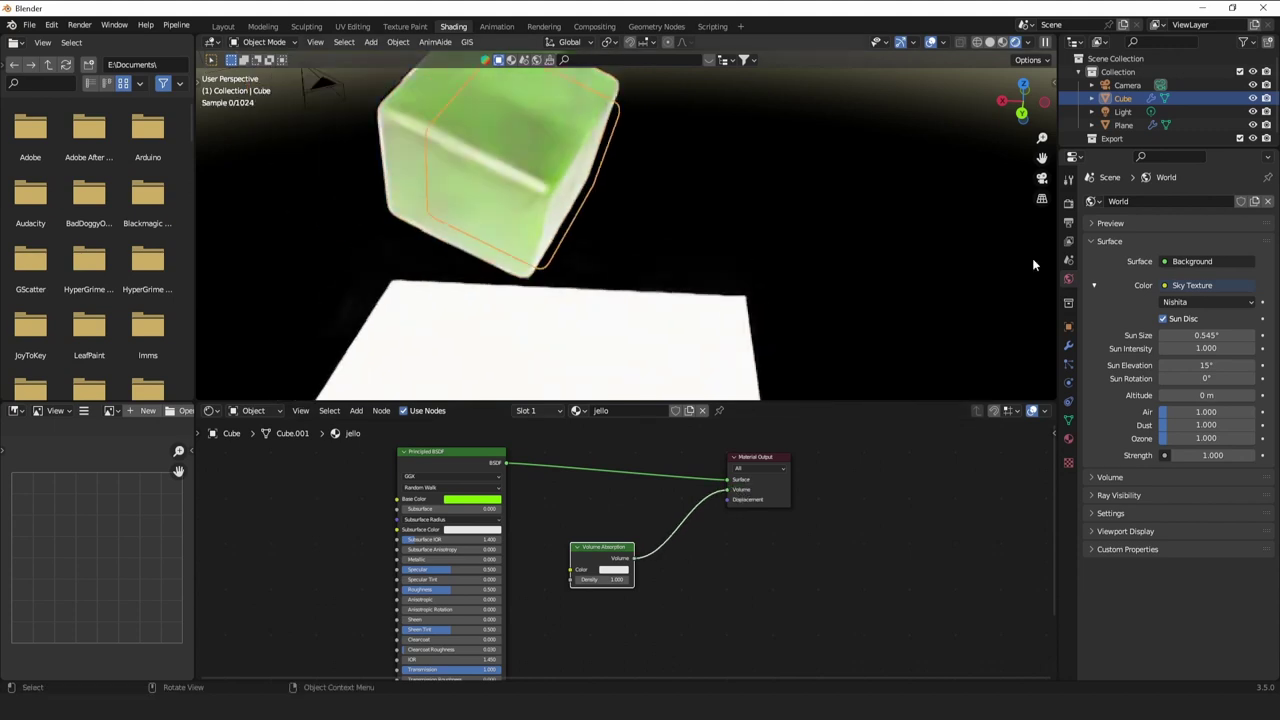
Replace the world's Sky Texture with an Environment Texture using forest_slope_8k.exr and view the cube in the forest surroundings.
left_click(1163, 285)
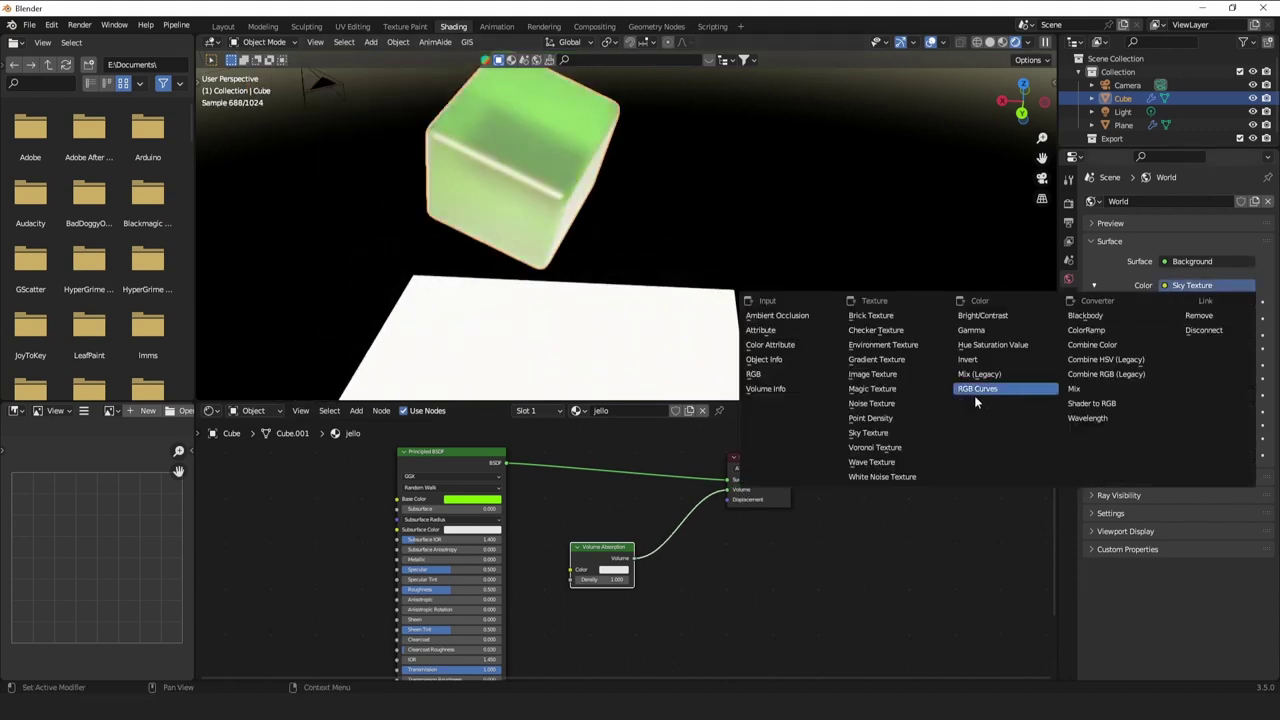
left_click(880, 345)
left_click(1238, 302)
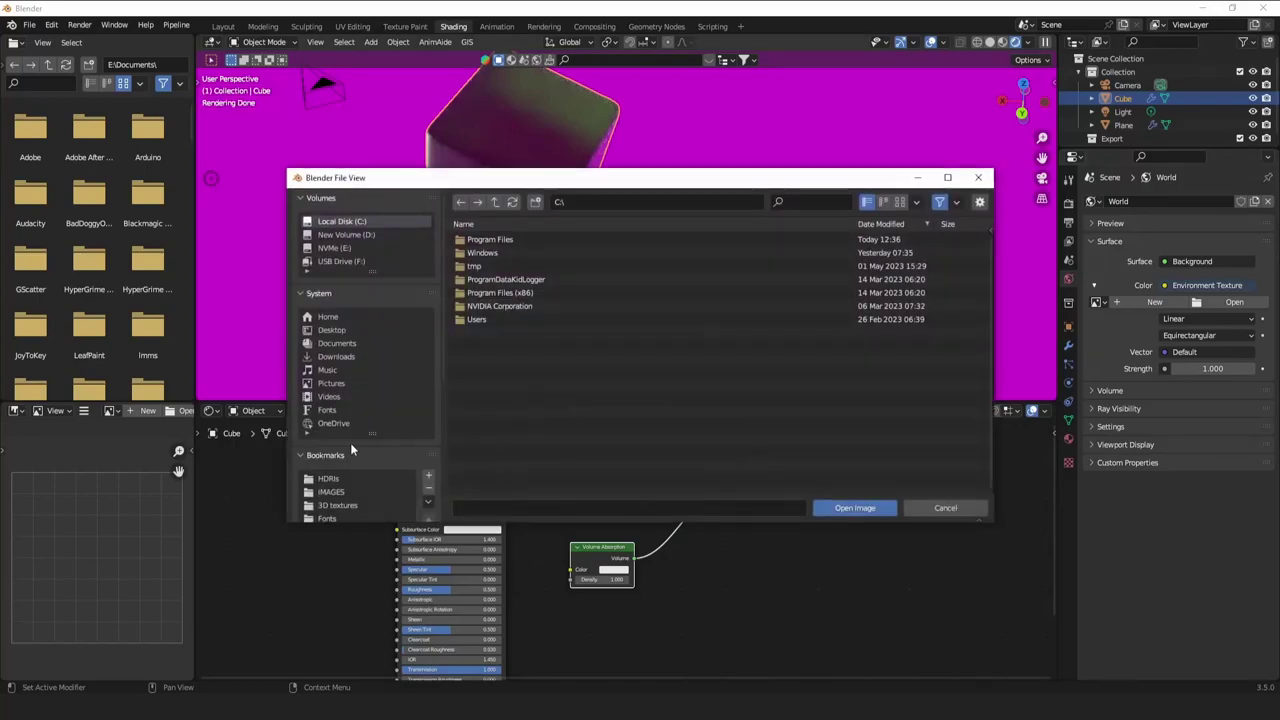
left_click(328, 478)
double_click(512, 302)
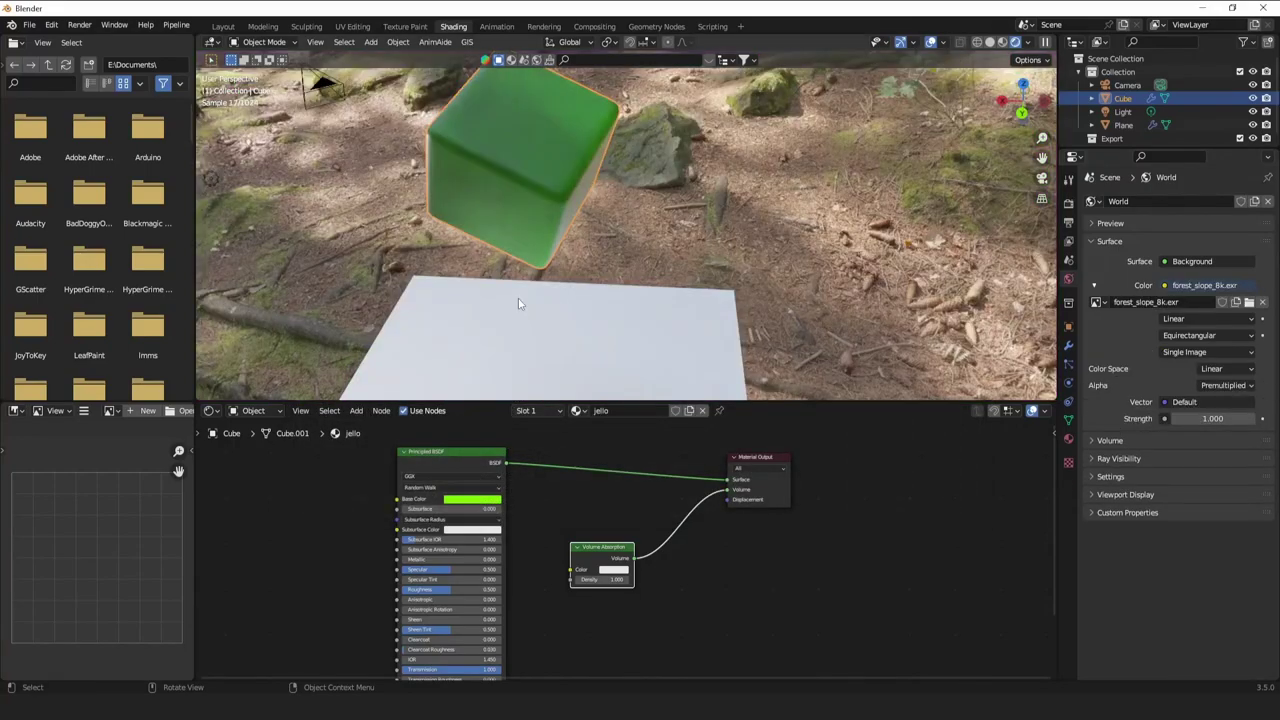
middle_click_drag(518, 298, 330, 280)
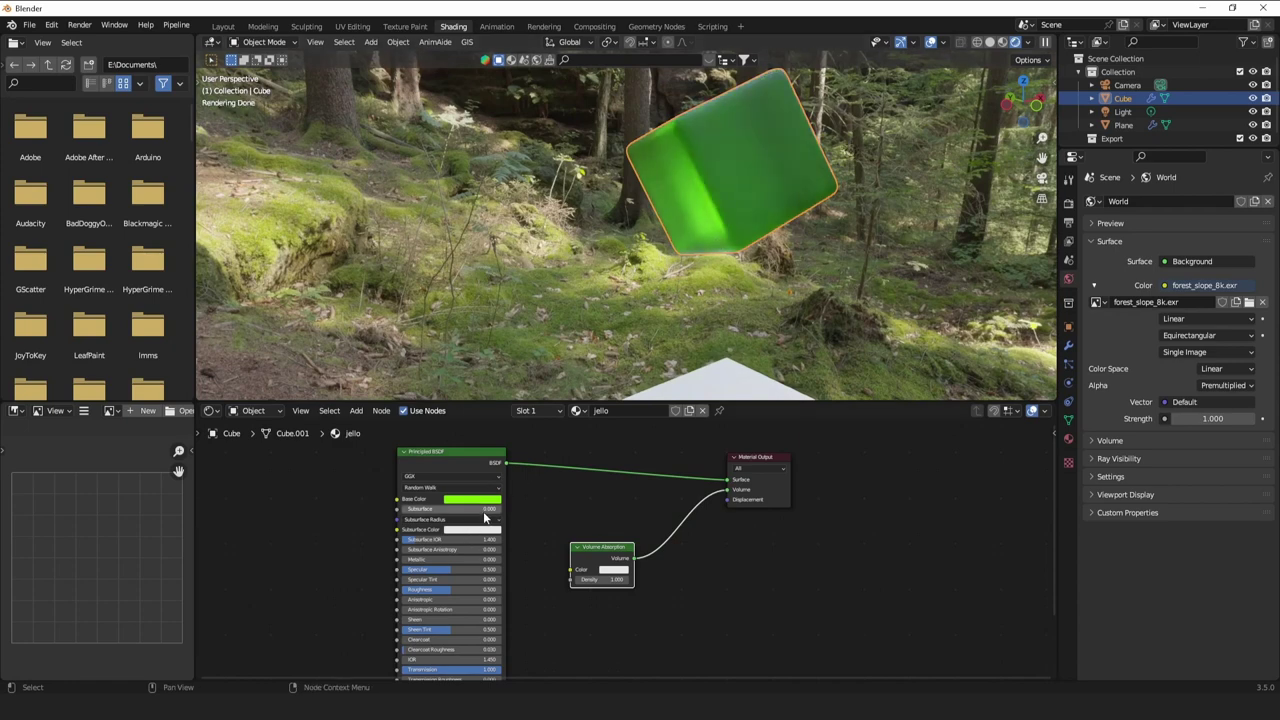
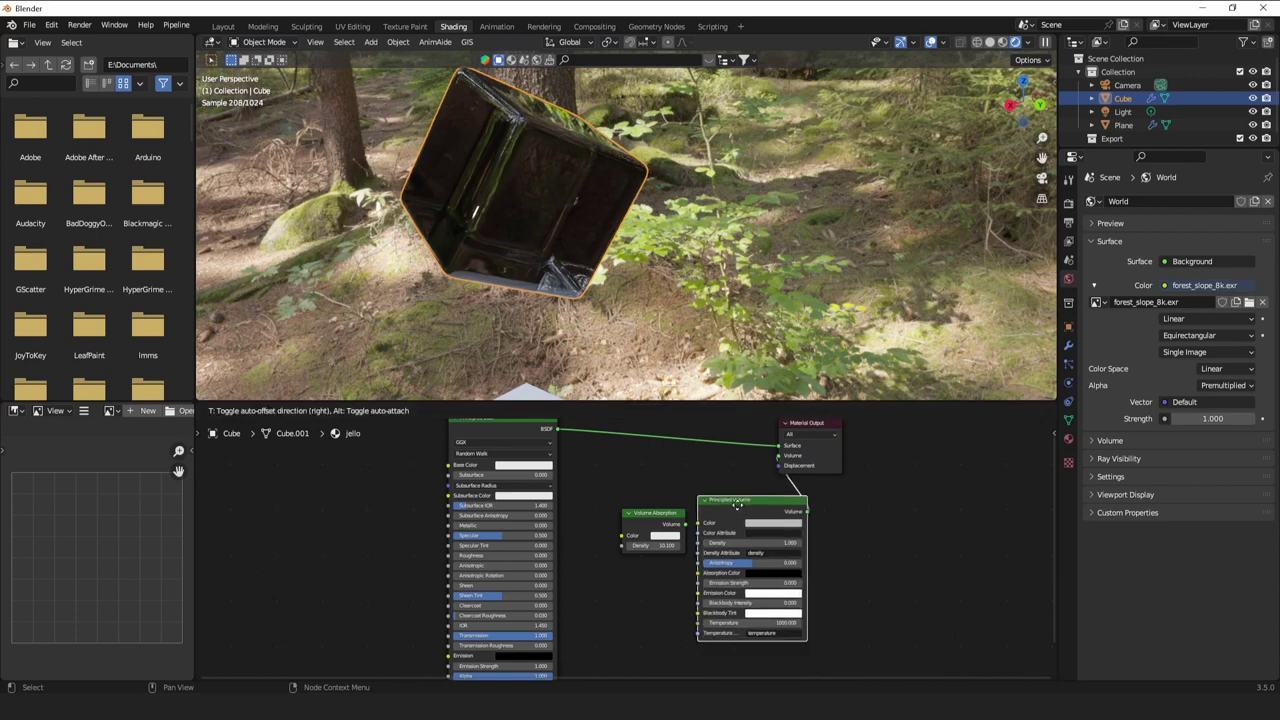
Place the Principled Volume node in the jello material, make its Color bright green, set Density to 1.2 and raise Emission Strength.
left_click(710, 490)
left_click_drag(727, 410, 689, 380)
left_click_drag(697, 510, 724, 549)
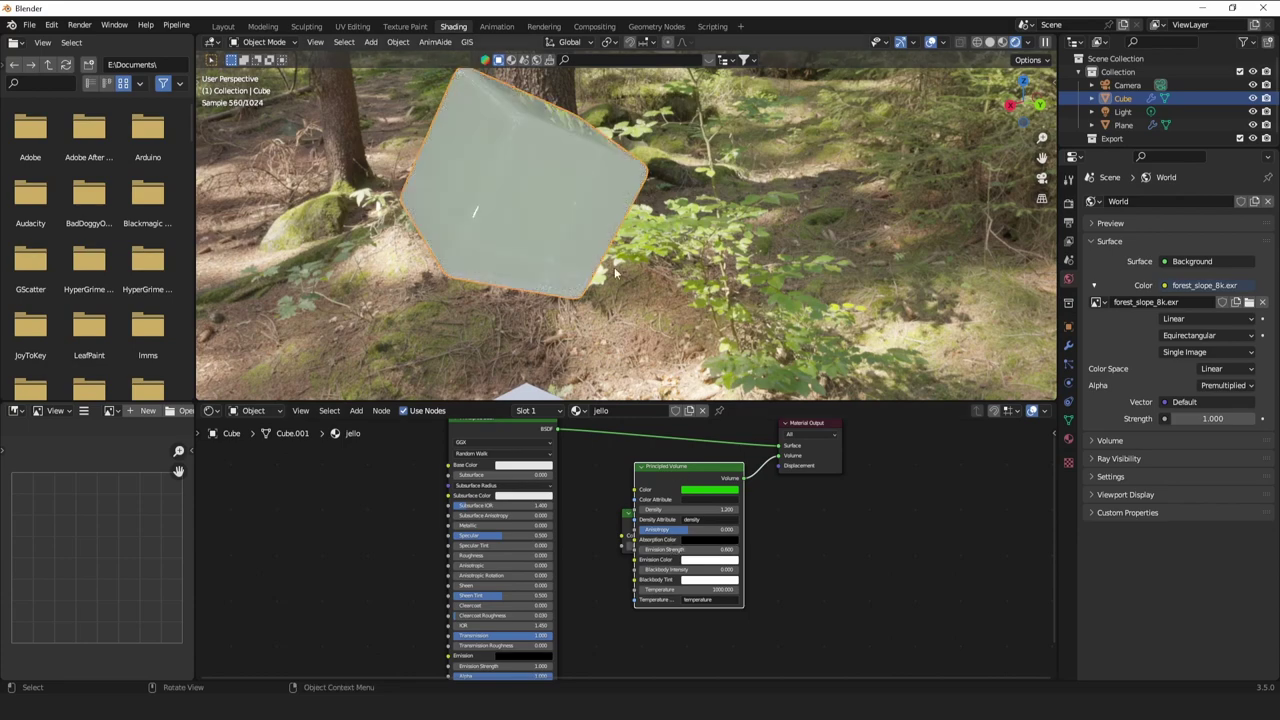
Change the Principled Volume's Emission Color to cyan and inspect the rendered cube from several angles.
middle_click_drag(660, 211, 708, 507)
left_click(702, 561)
left_click_drag(699, 475, 694, 440)
scroll(708, 225, "down", 4)
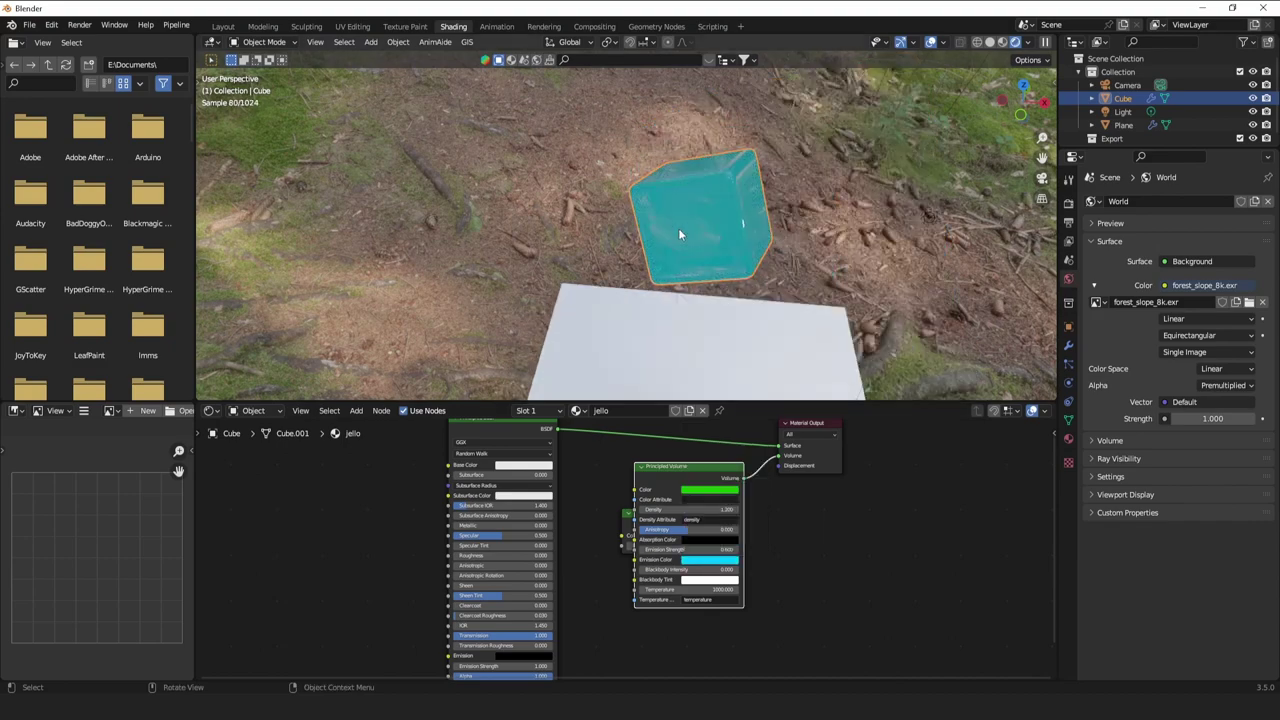
middle_click_drag(678, 228, 828, 179)
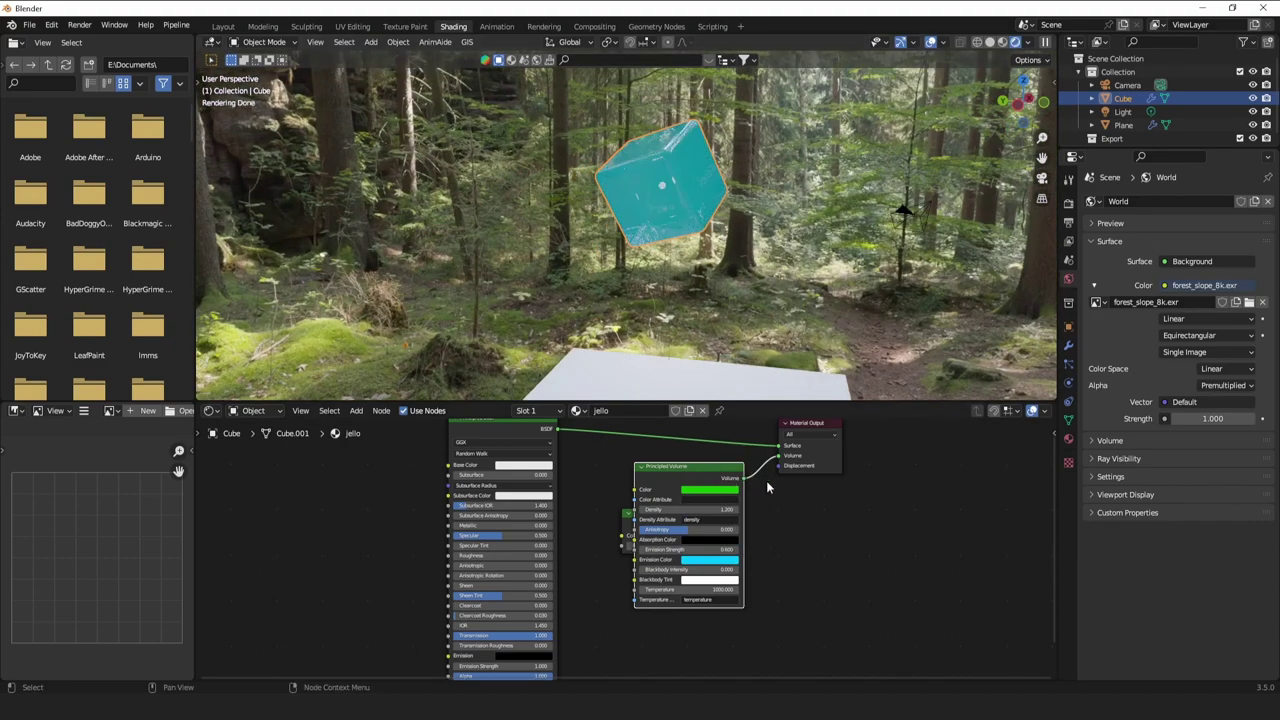
Delete the Principled Volume and Volume Absorption nodes from the jello material, keeping the cube in the scene.
key("Delete")
left_click(659, 525)
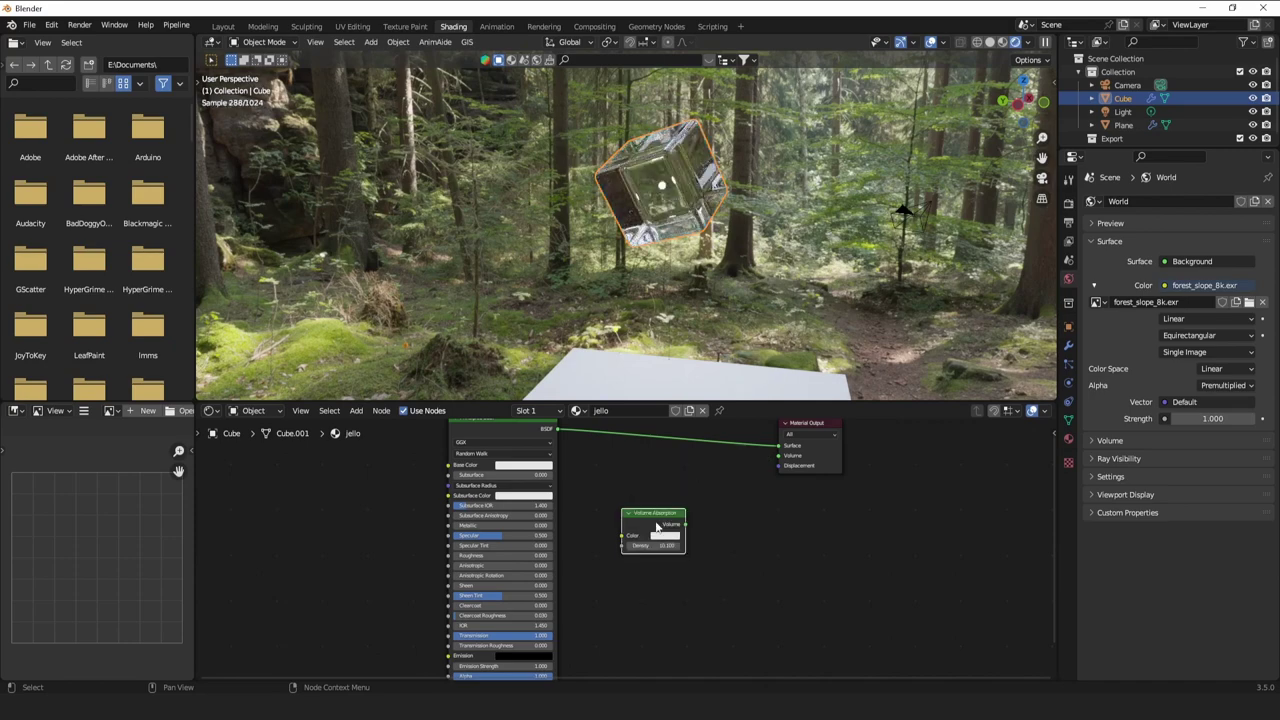
middle_click_drag(670, 269, 728, 285)
key("Delete")
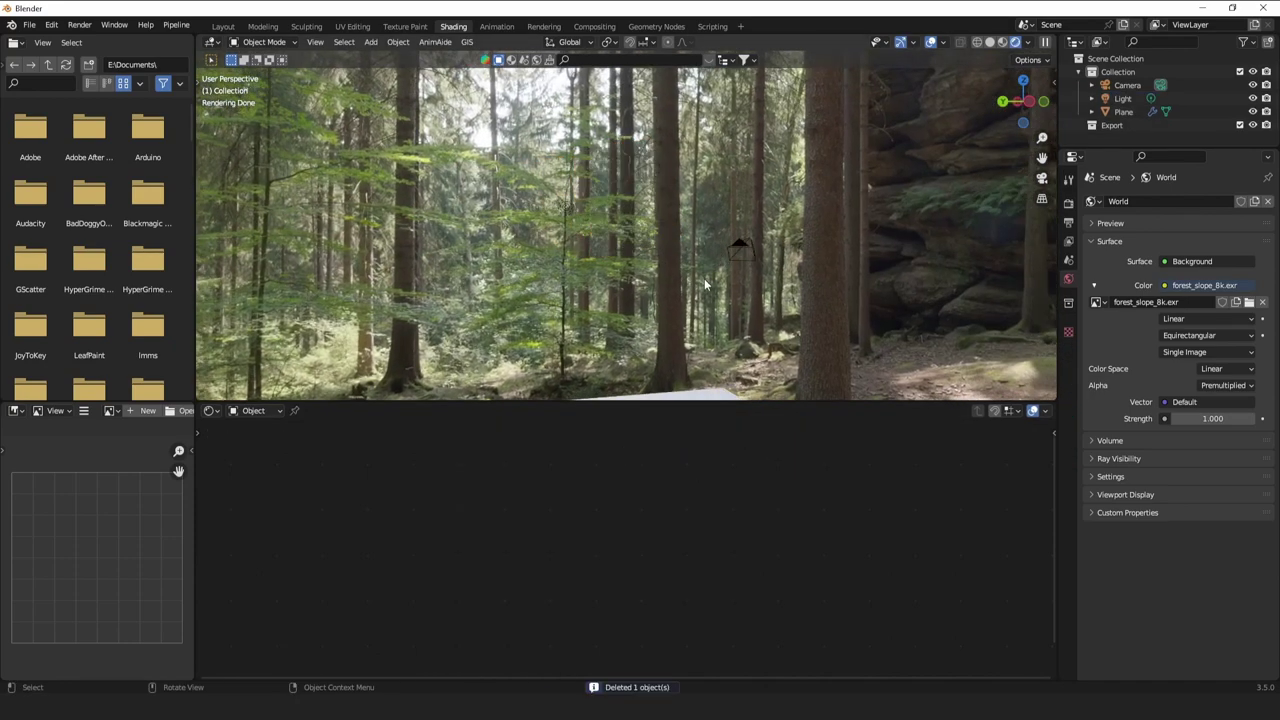
key("ctrl+z")
key("x")
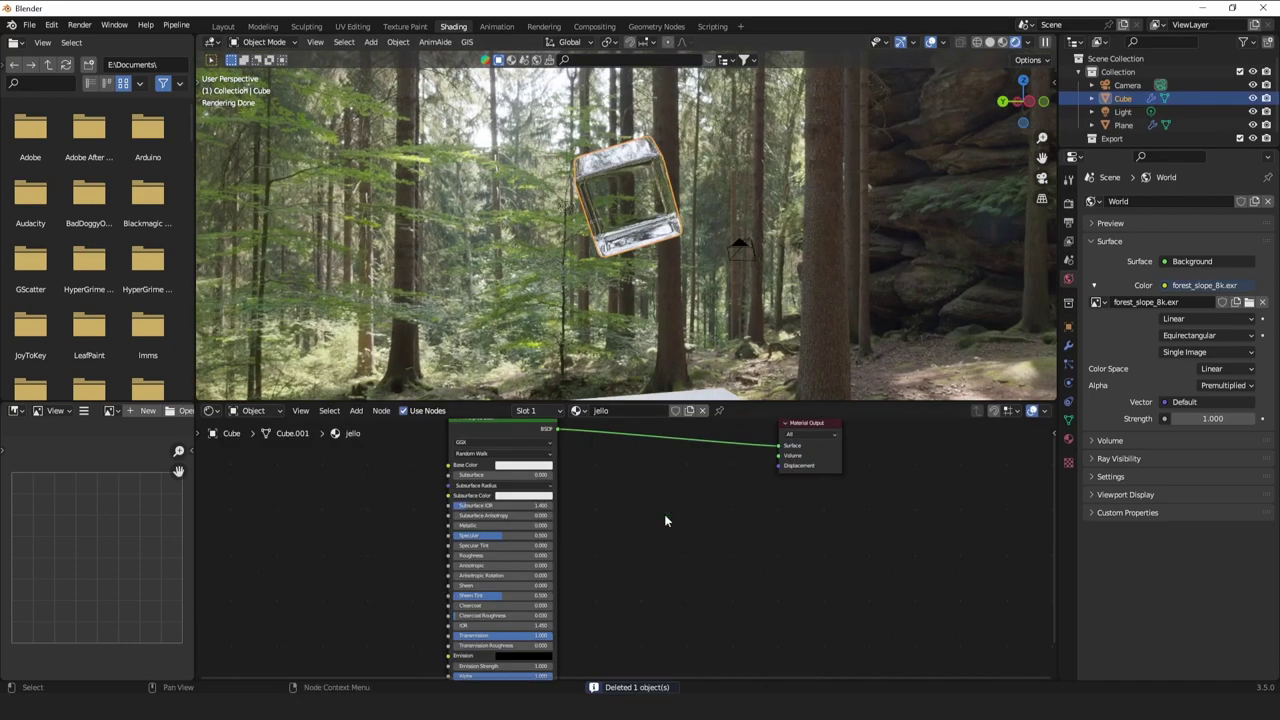
Change the Base Color of the jello material's Principled BSDF to saturated red.
middle_click_drag(647, 229, 688, 254)
middle_click_drag(505, 515, 549, 490)
left_click(574, 441)
left_click(548, 331)
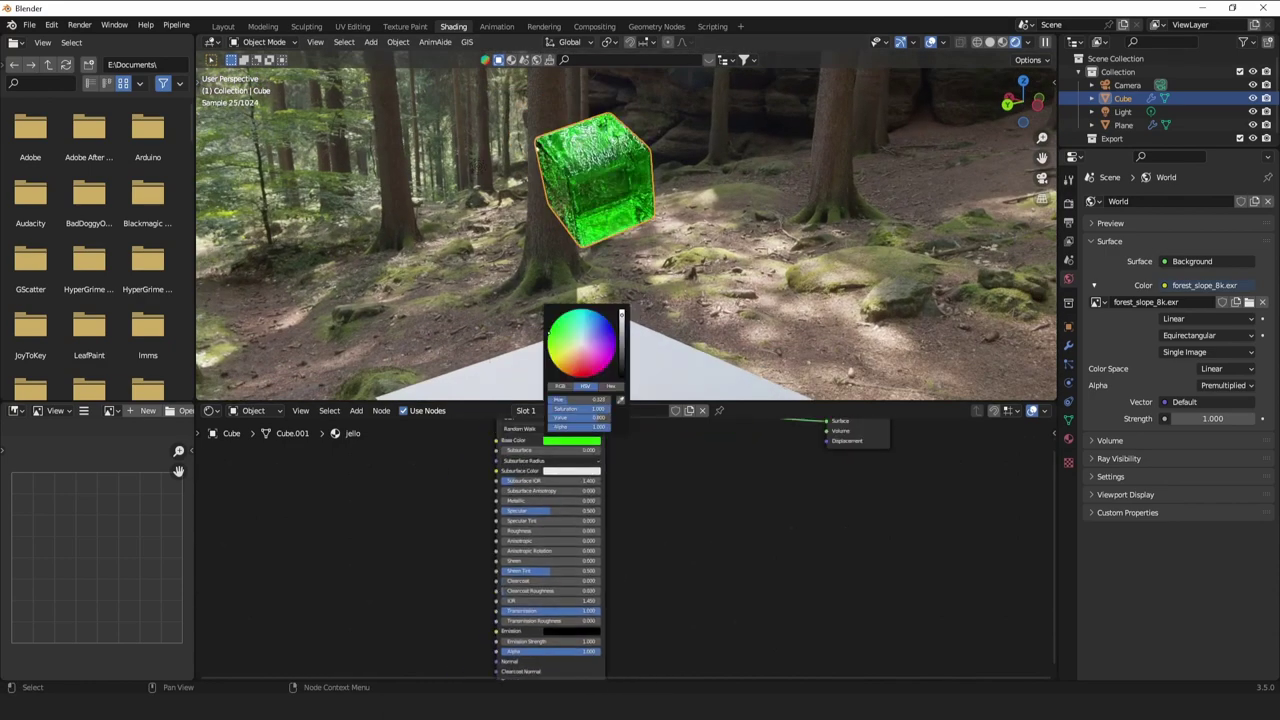
left_click_drag(549, 333, 574, 376)
middle_click_drag(618, 280, 666, 238)
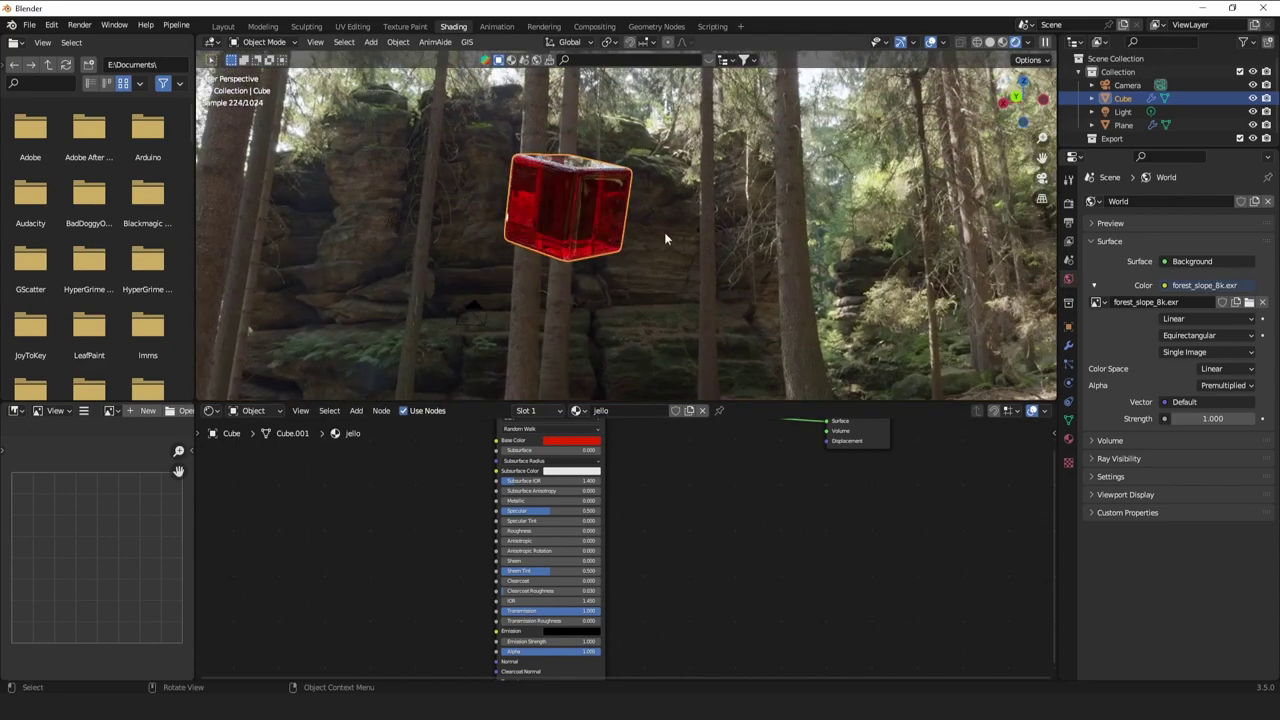
Set the jello material's Transmission Roughness to about 0.11 and its Roughness to 0.05.
scroll(665, 234, "up", 3)
middle_click_drag(554, 576, 603, 505)
mouse_move(578, 551)
left_mouse_down()
mouse_move(606, 551)
mouse_move(589, 551)
left_mouse_up()
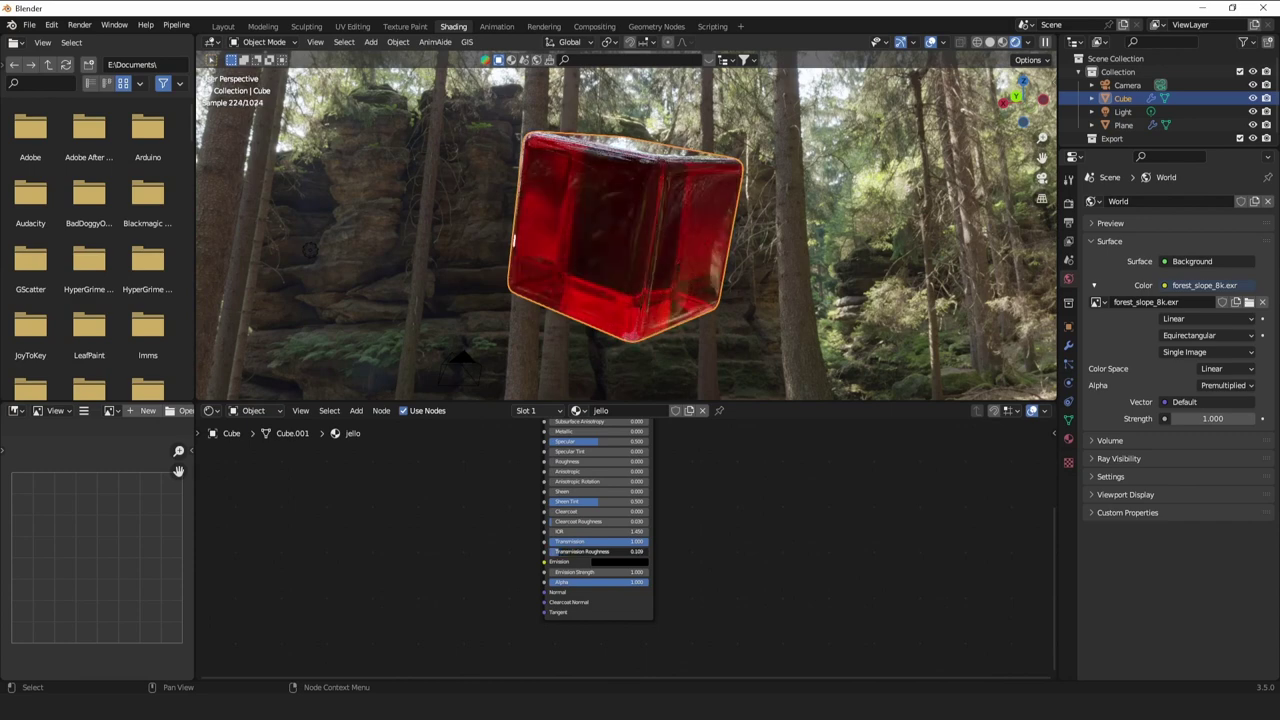
left_click_drag(584, 461, 590, 461)
Play the soft body simulation in rendered view and stop at frame 38 with the cube squashed on the plane.
middle_click_drag(582, 300, 621, 203)
scroll(540, 360, "down", 3)
key("space")
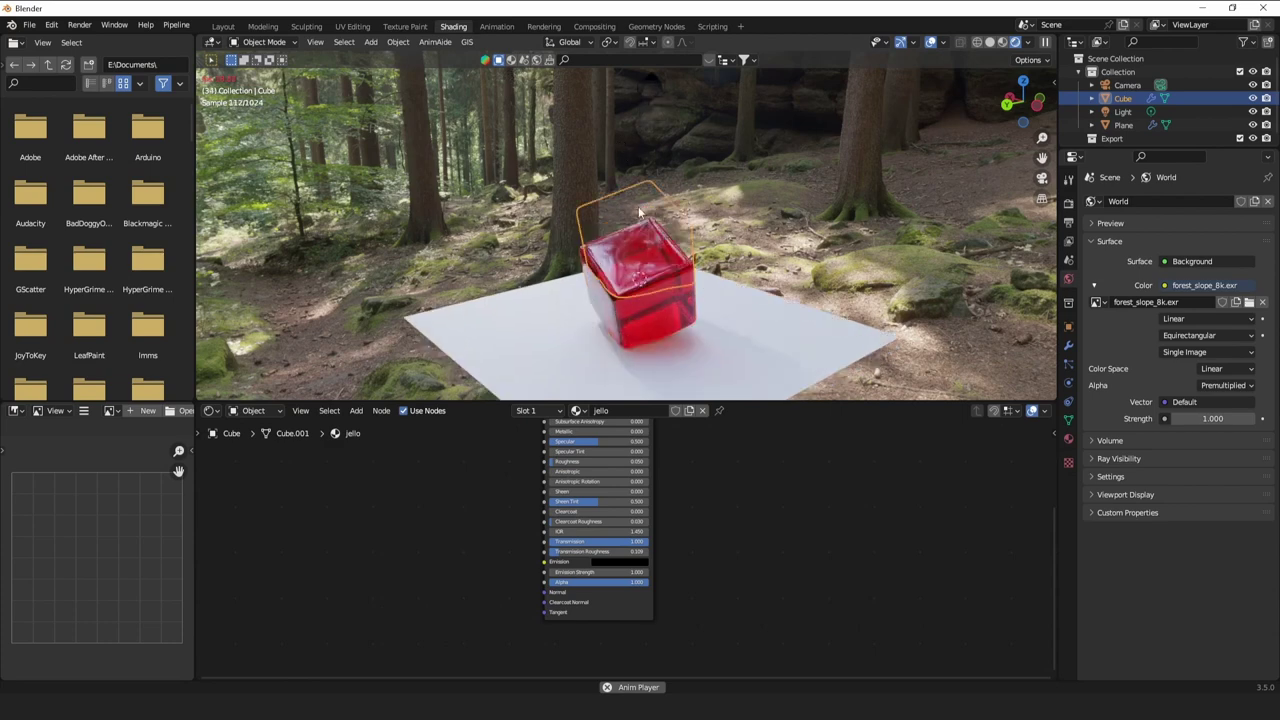
key("space")
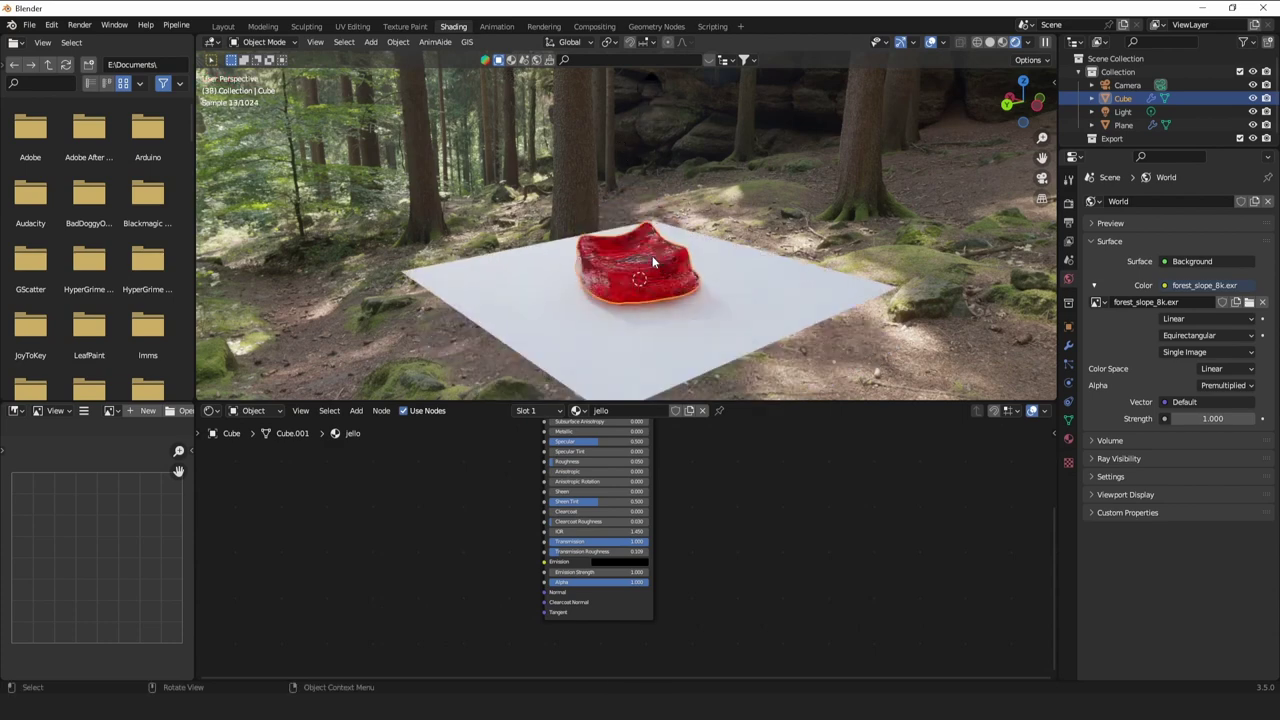
Darken the Base Color of the ground plane's material to near black and play the animation.
left_click(767, 283)
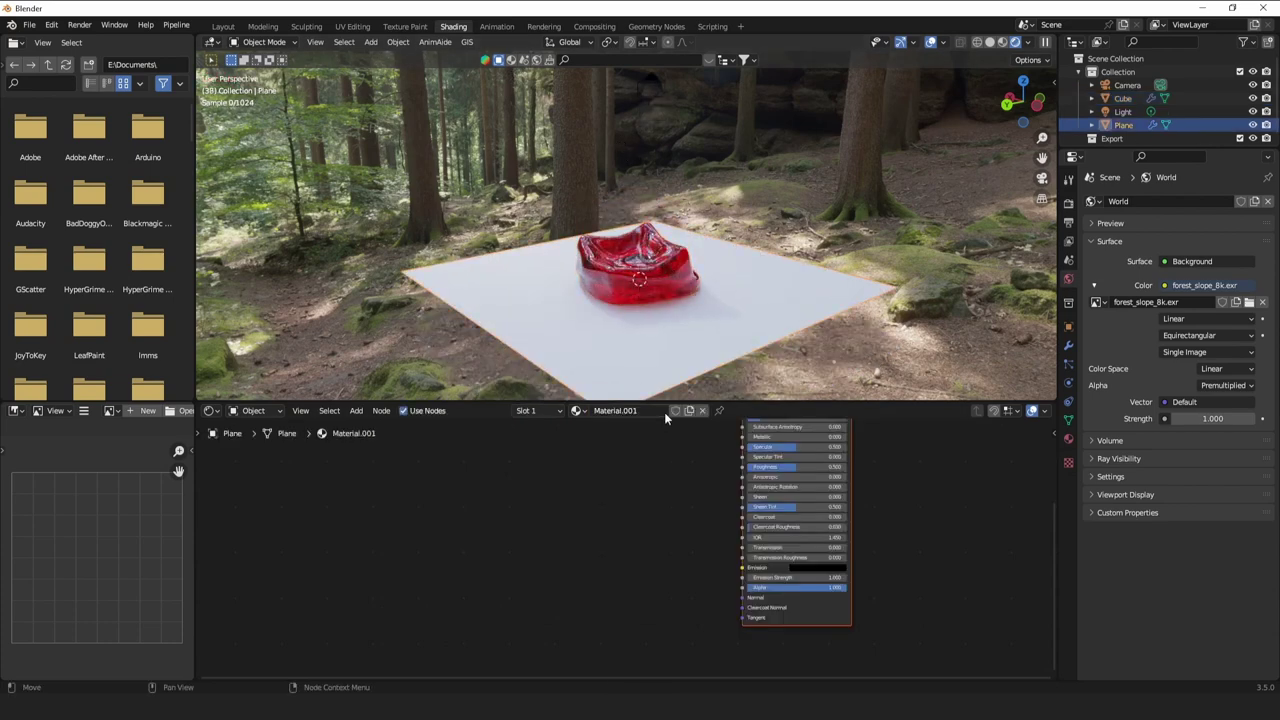
middle_click_drag(768, 490, 716, 559)
left_click(777, 449)
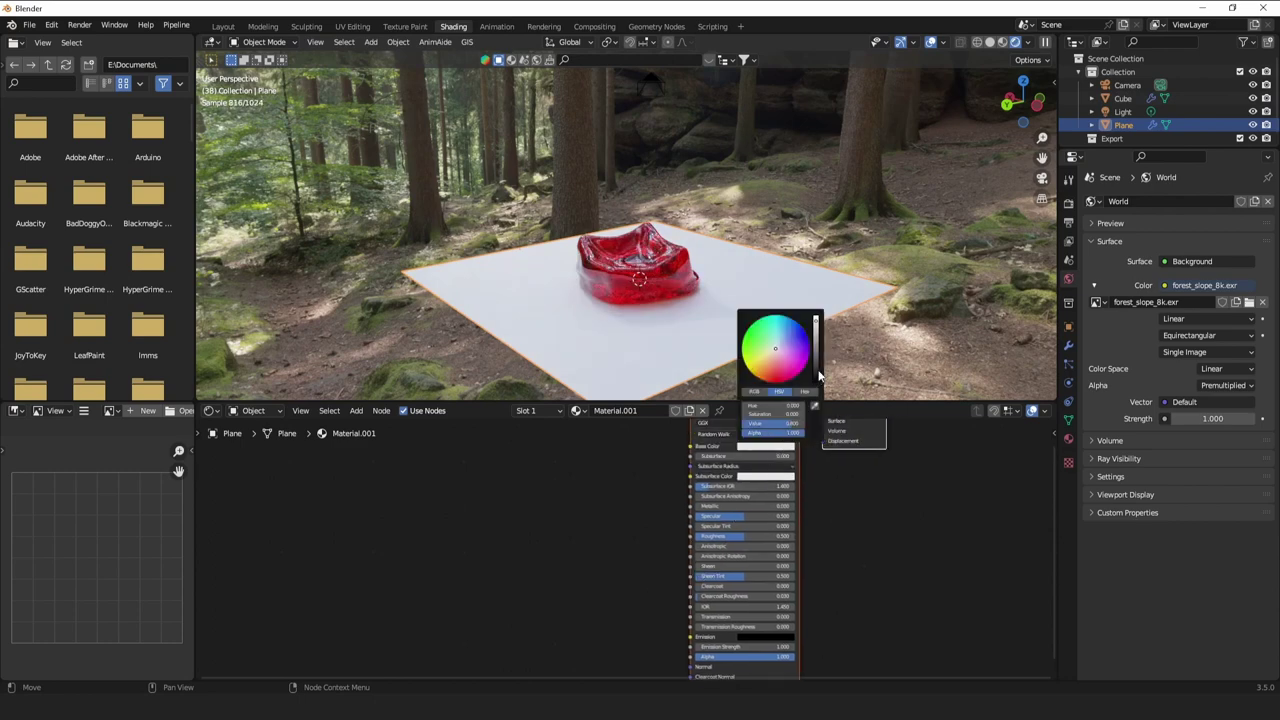
left_click(817, 369)
left_click(880, 315)
key("space")
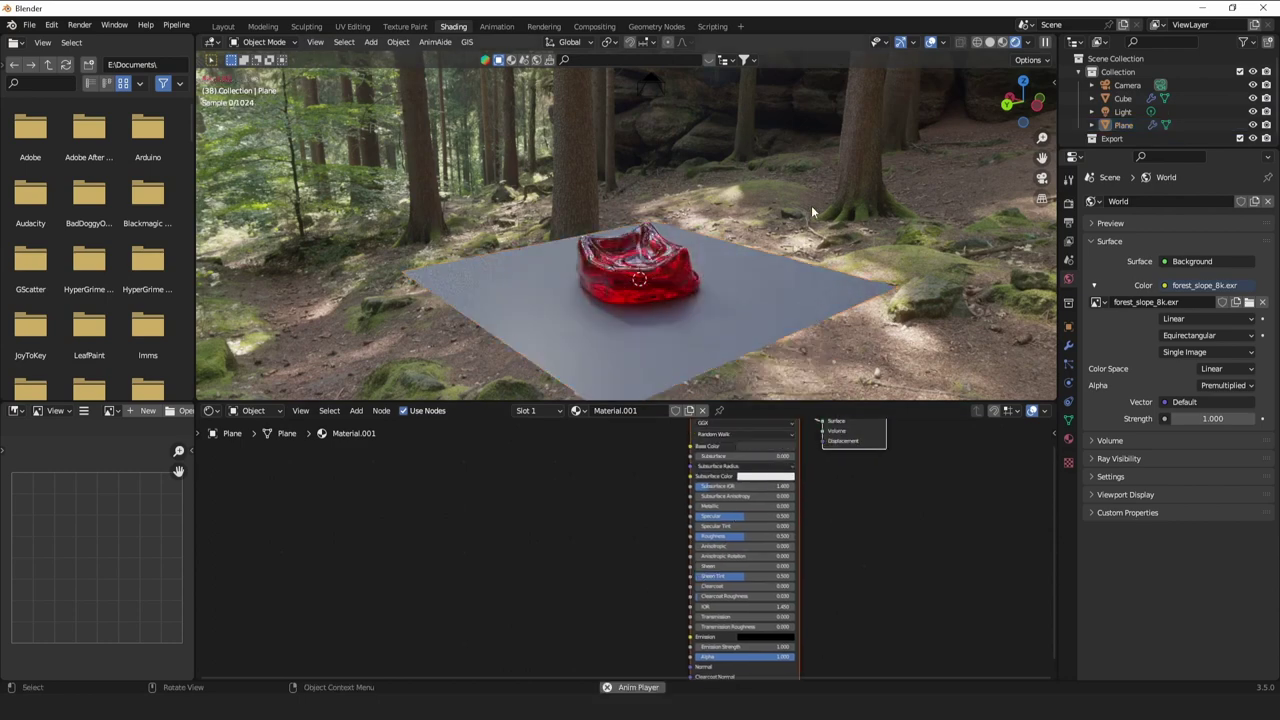